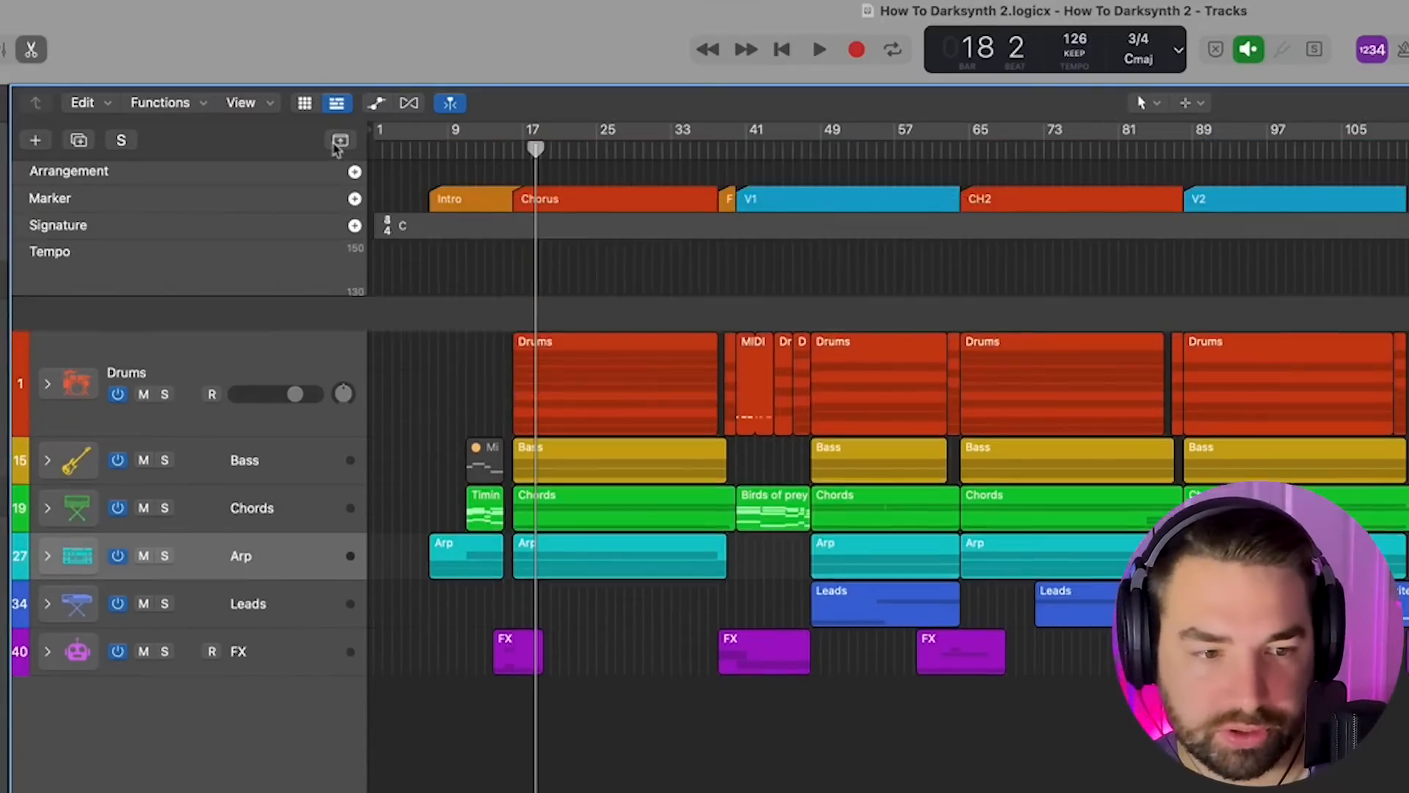
# - Show the global tracks to check the project's tempo and markers, and hide them again
pyautogui.click(340, 140)
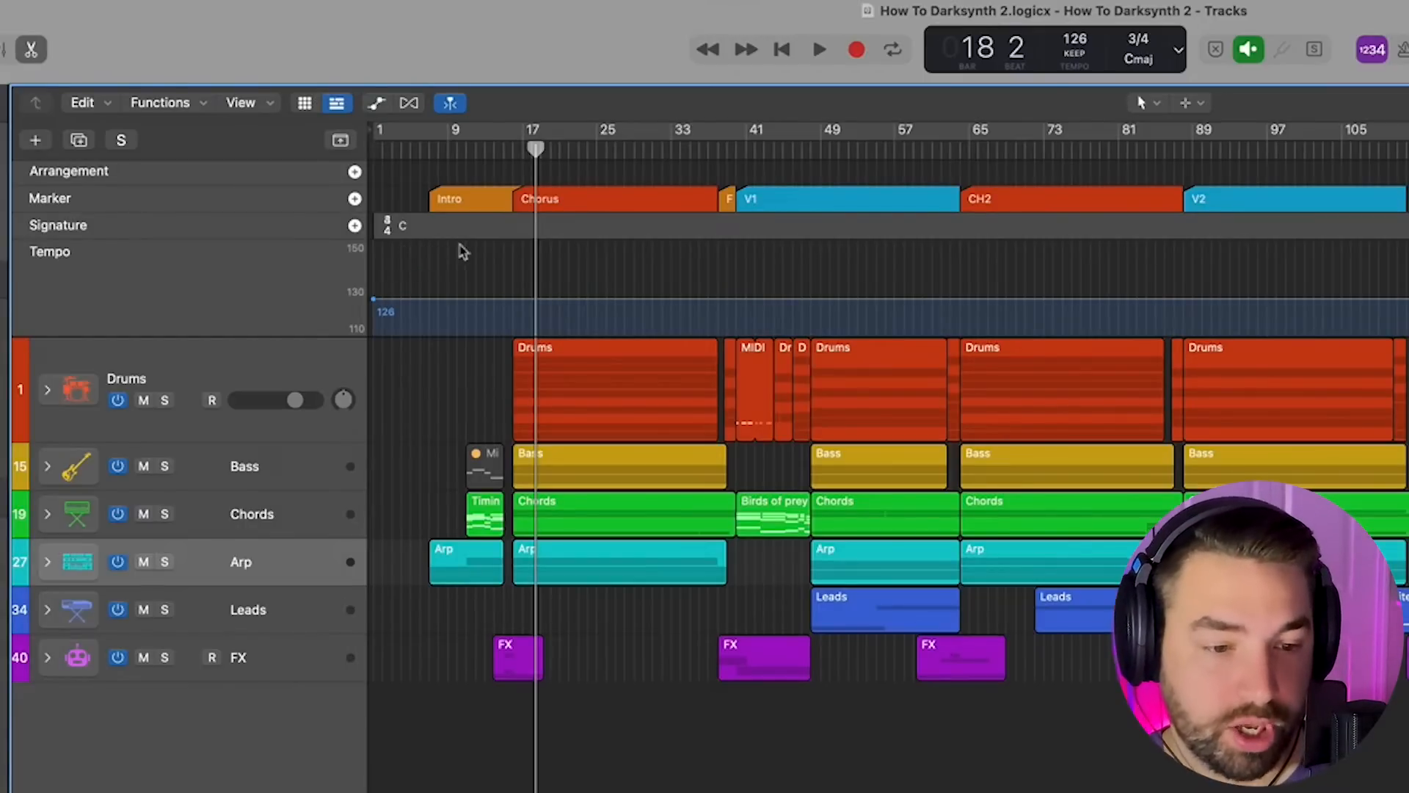
pyautogui.click(341, 141)
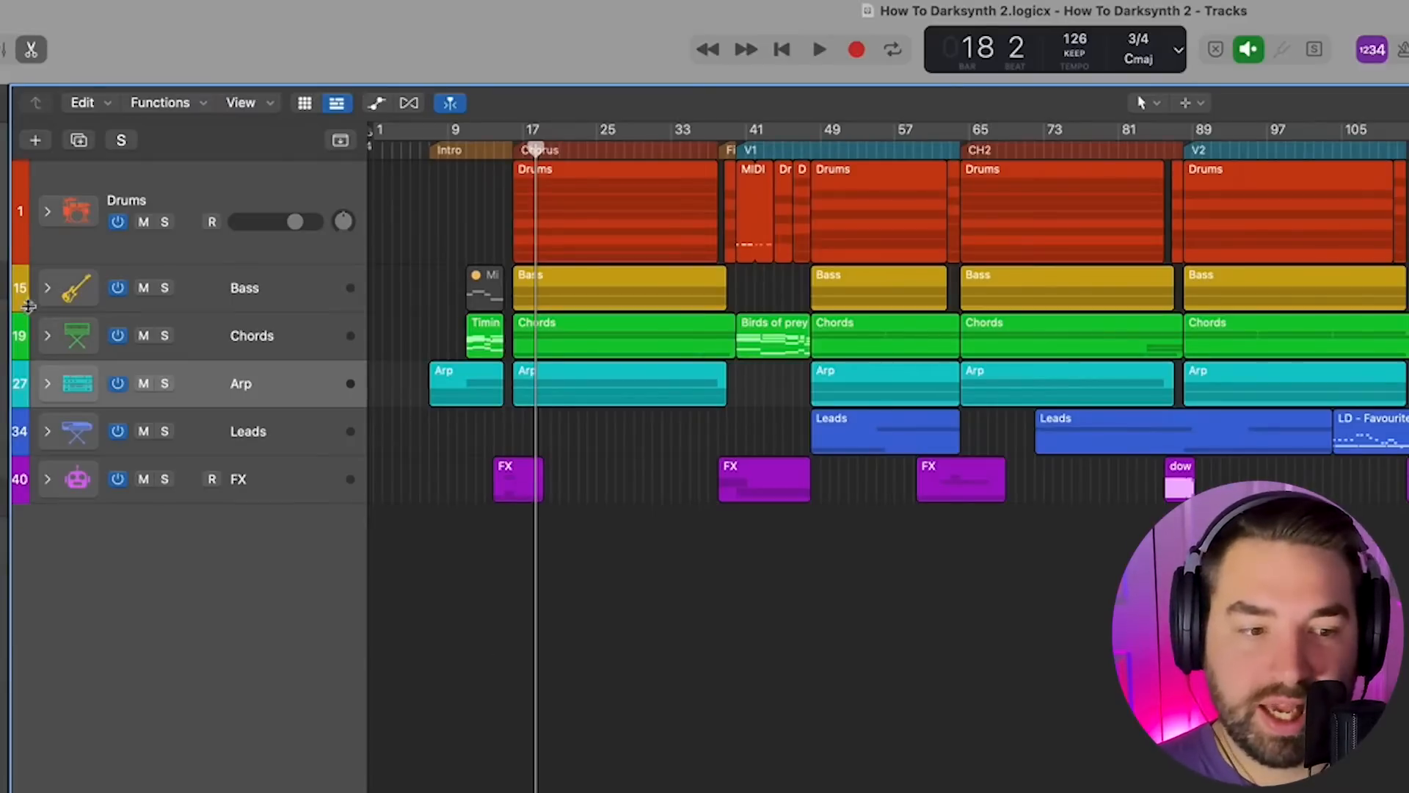
# - Expand the Drums track stack and look through its kick, snare, hi-hat and cymbal subtracks
pyautogui.click(48, 215)
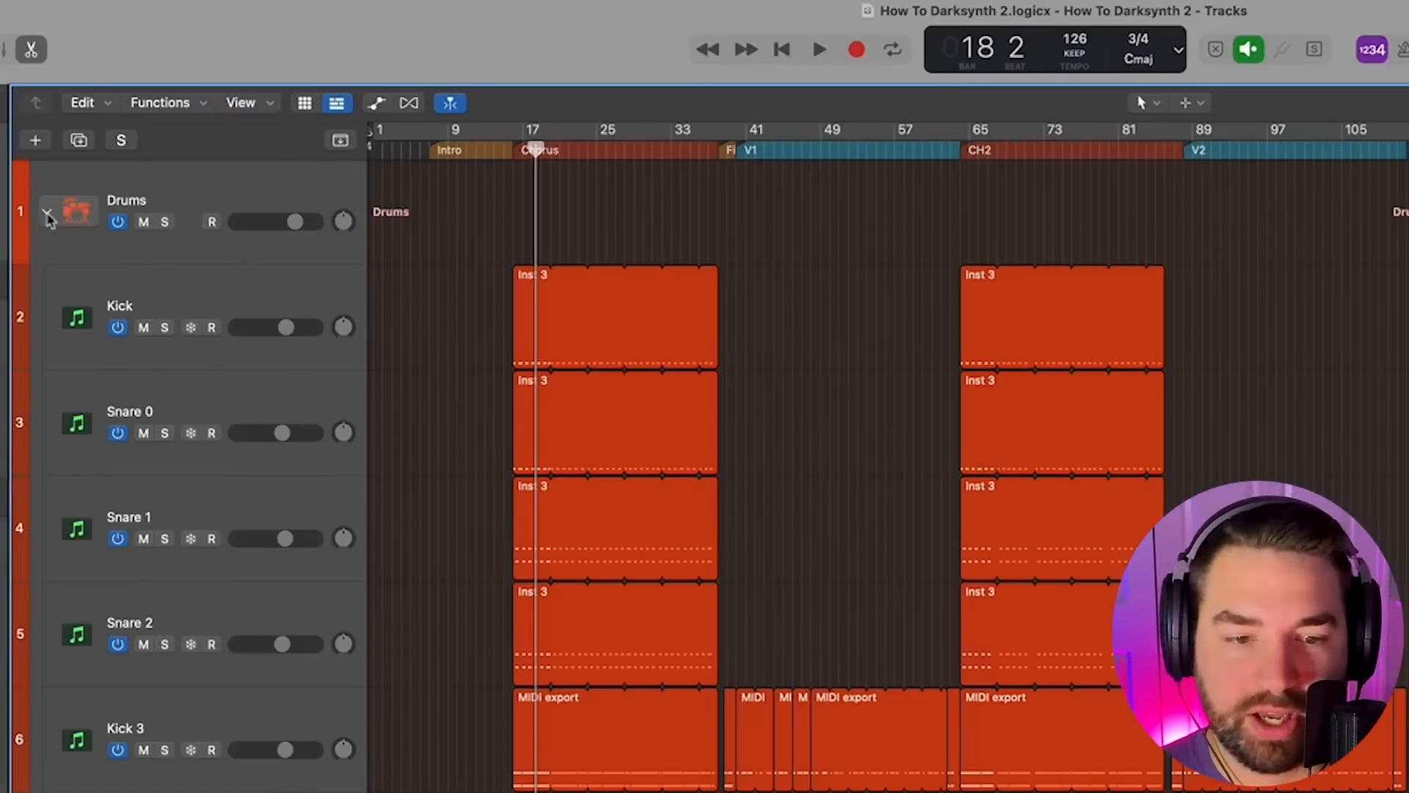
pyautogui.scroll(-5, 807, 448)
pyautogui.scroll(5, 842, 457)
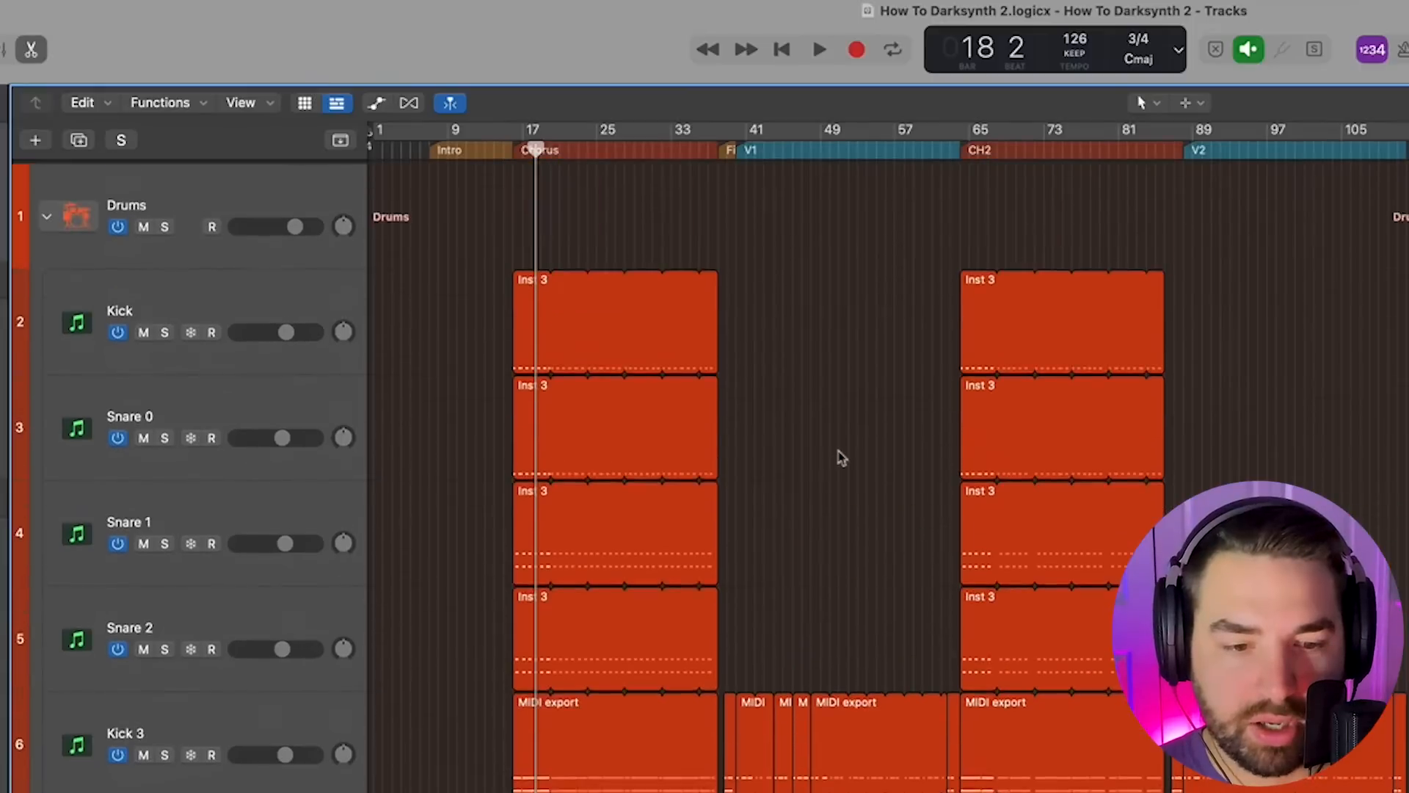
pyautogui.scroll(-6, 805, 456)
pyautogui.scroll(-3, 806, 455)
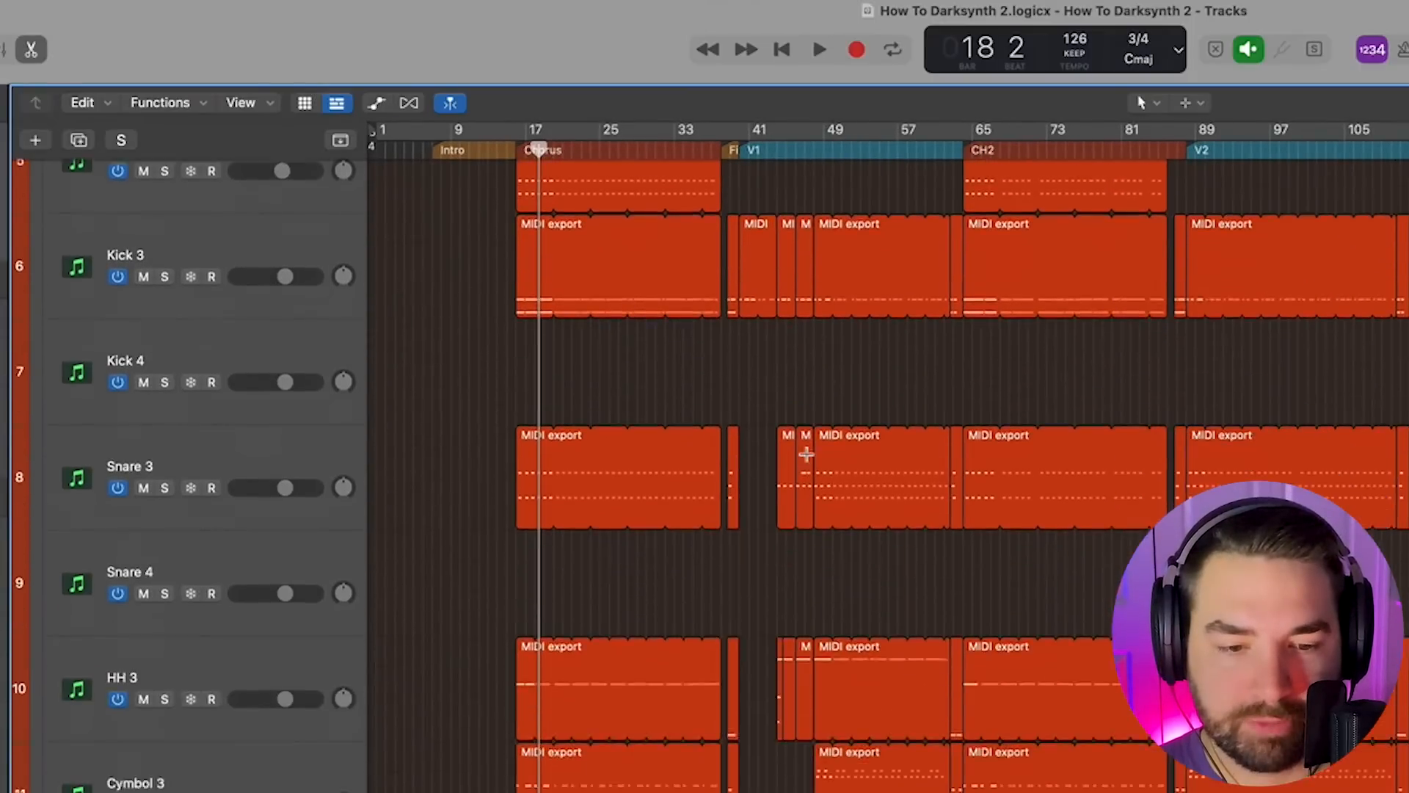
pyautogui.scroll(5, 804, 459)
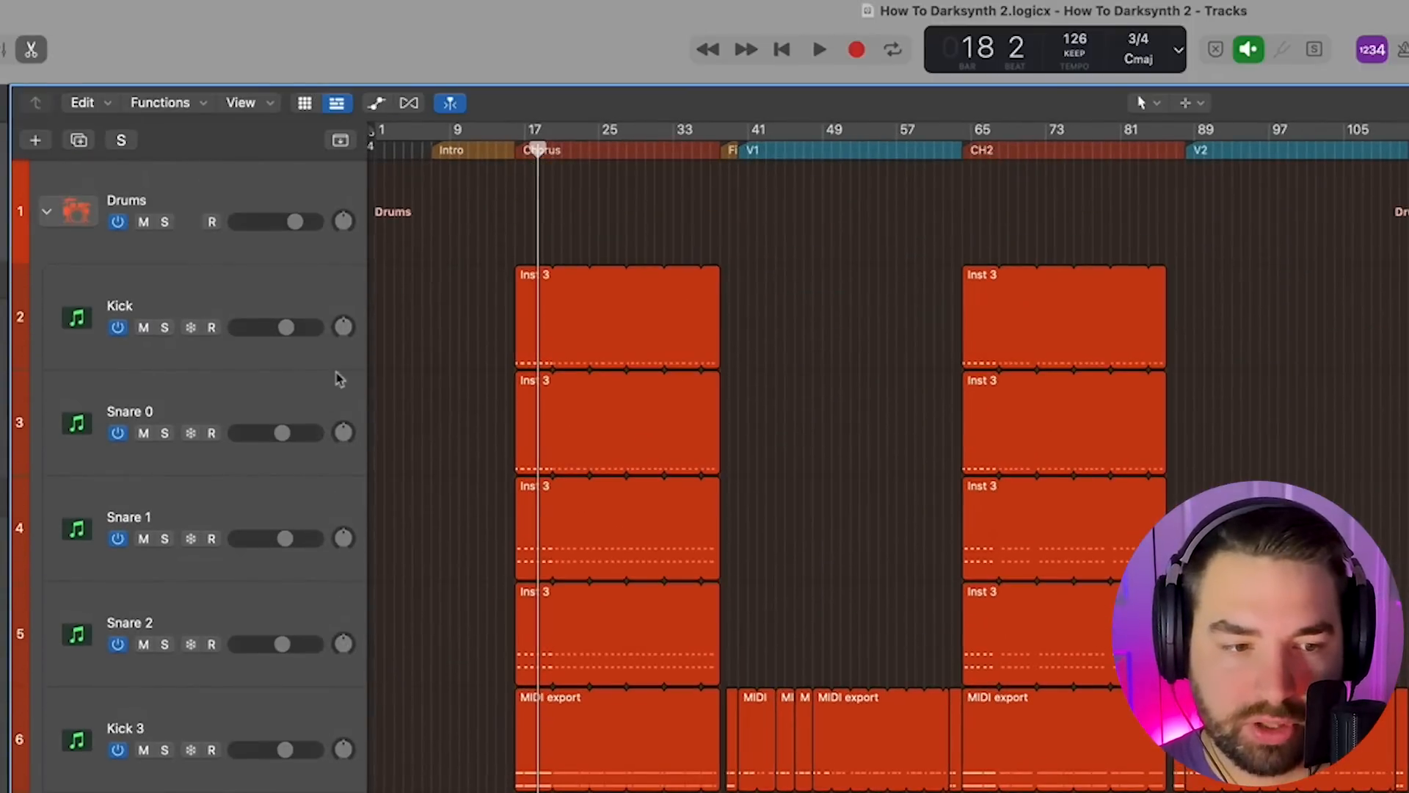
# - Solo the Drums stack and play its first chorus while viewing the subtracks
pyautogui.click(164, 221)
pyautogui.press('space')
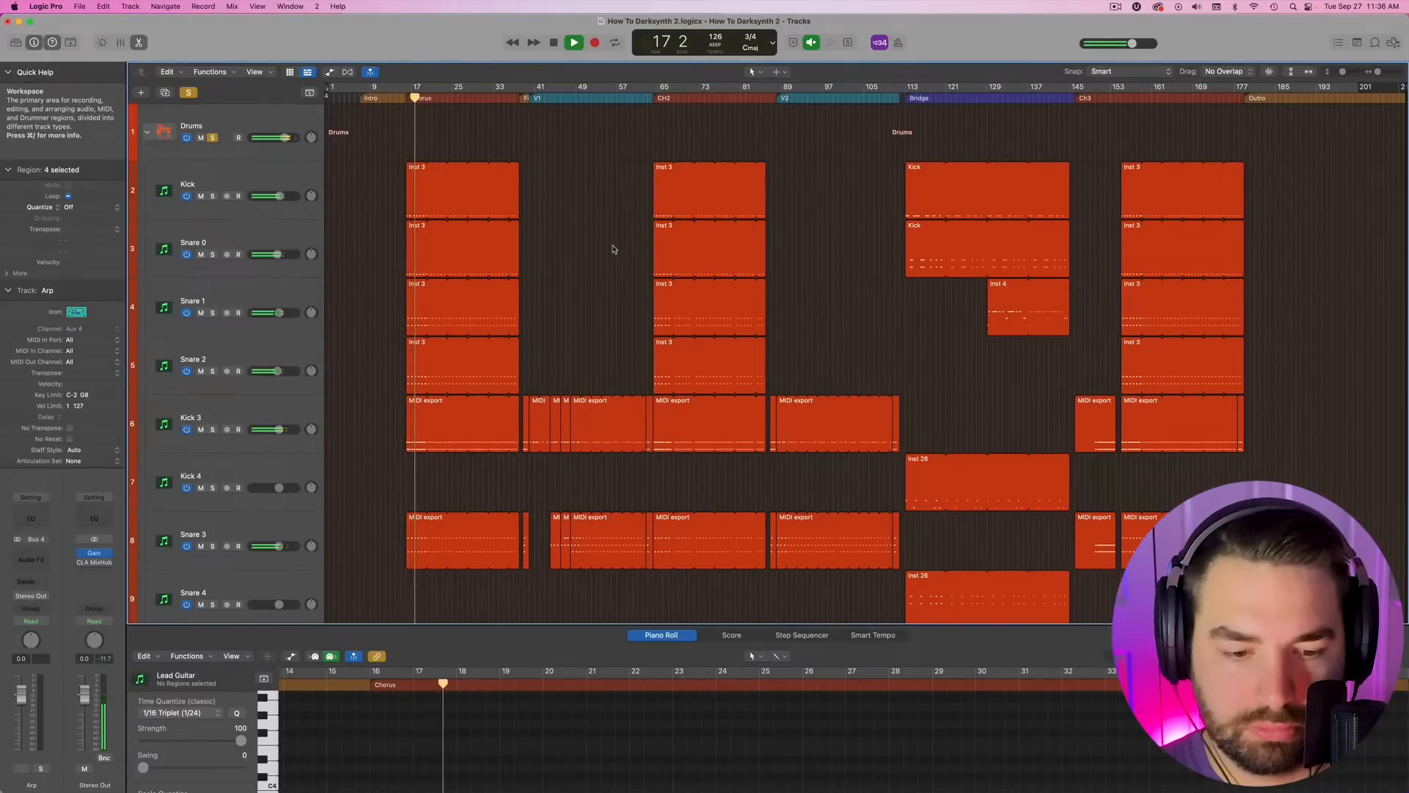
pyautogui.scroll(-4, 613, 248)
pyautogui.scroll(-1, 614, 249)
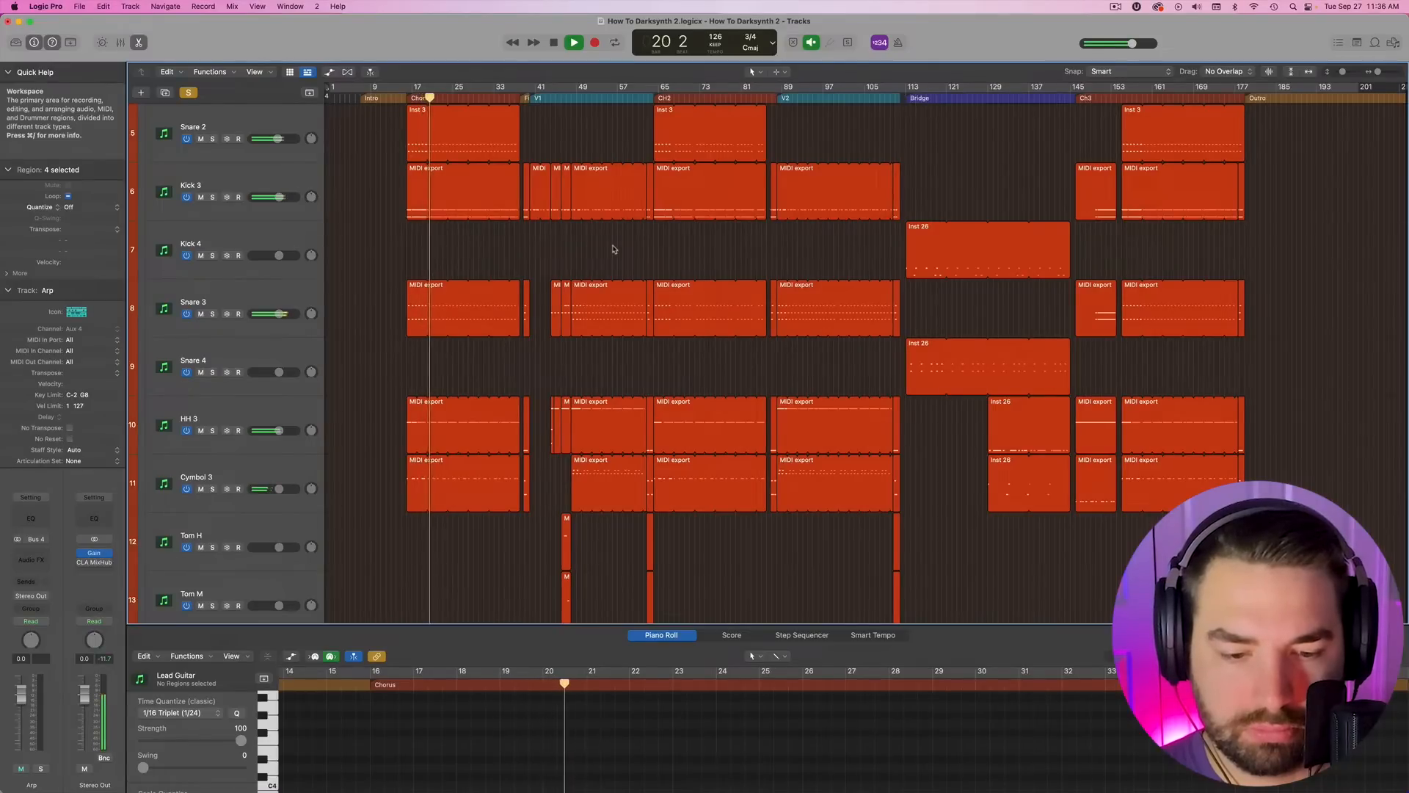
pyautogui.scroll(4, 614, 249)
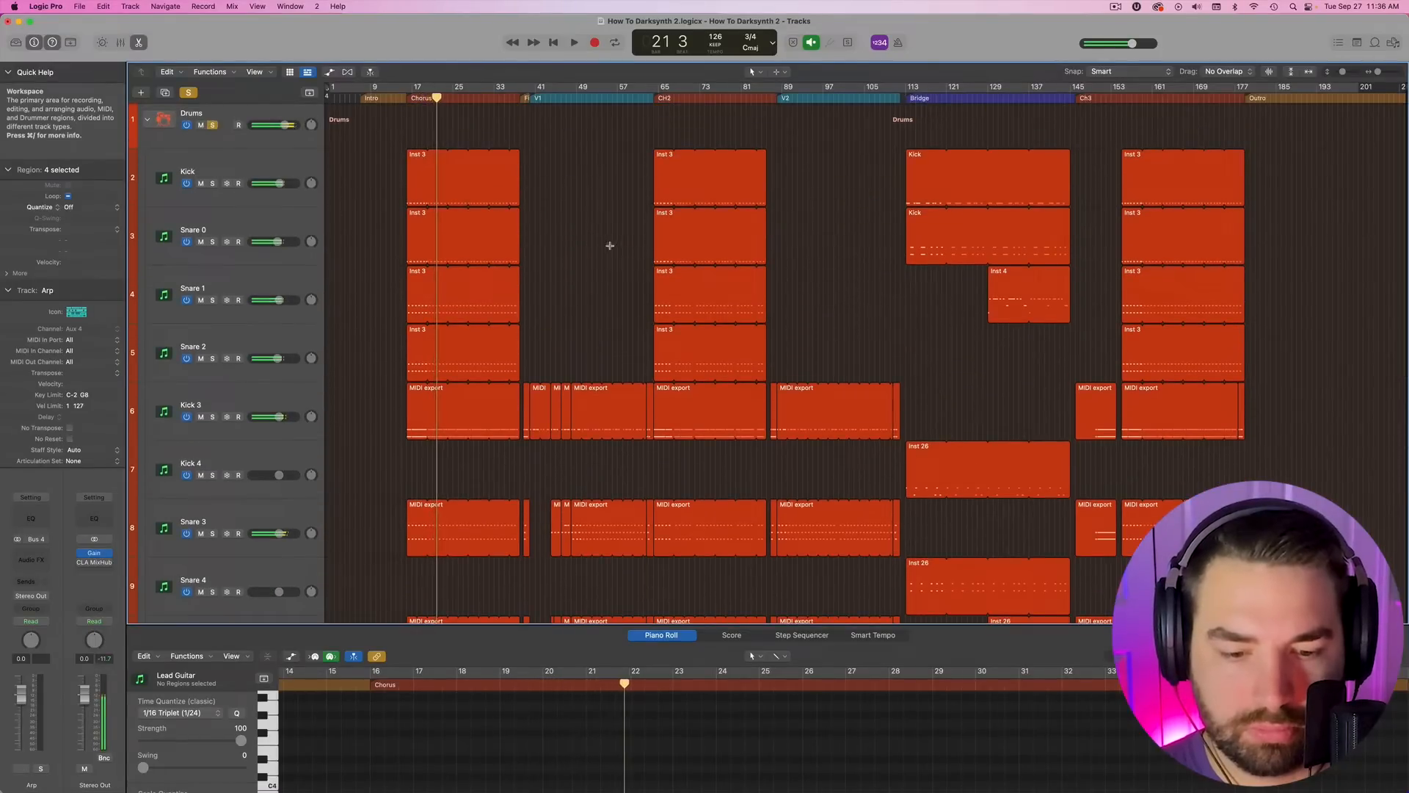
pyautogui.press('space')
# - Play the soloed drums from the start of V1 at bar 40 and again a few bars further in
pyautogui.click(529, 96)
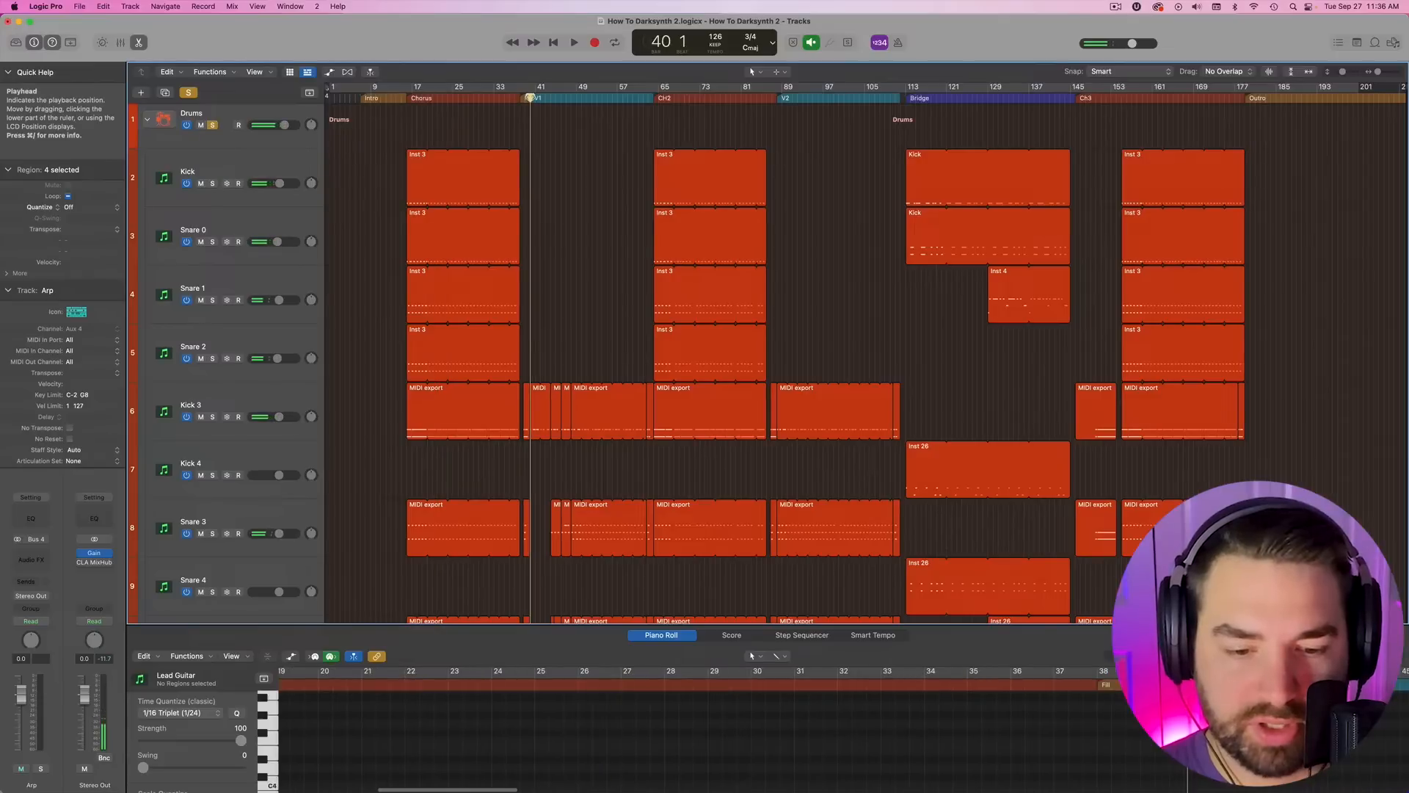
pyautogui.scroll(-1, 611, 234)
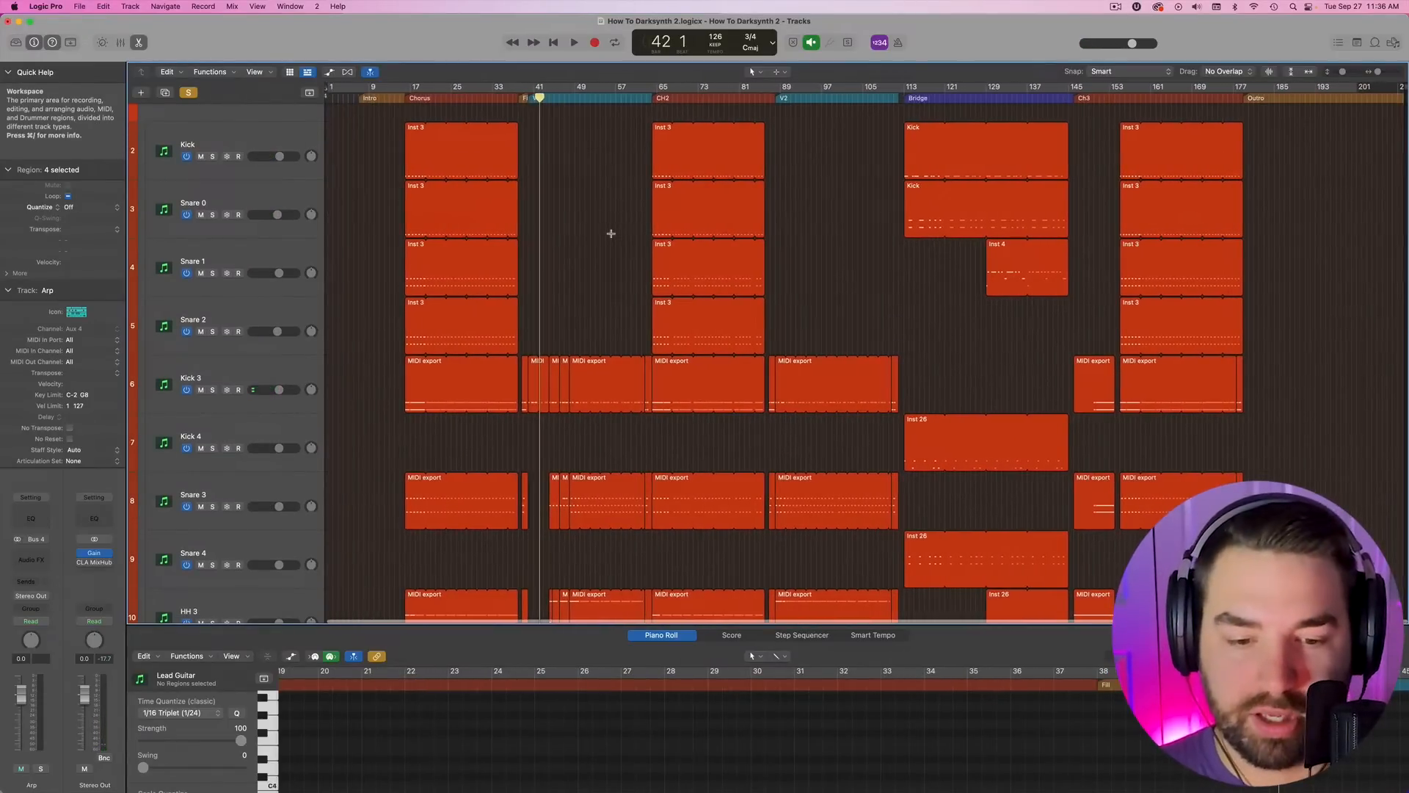
pyautogui.click(555, 97)
pyautogui.press('space')
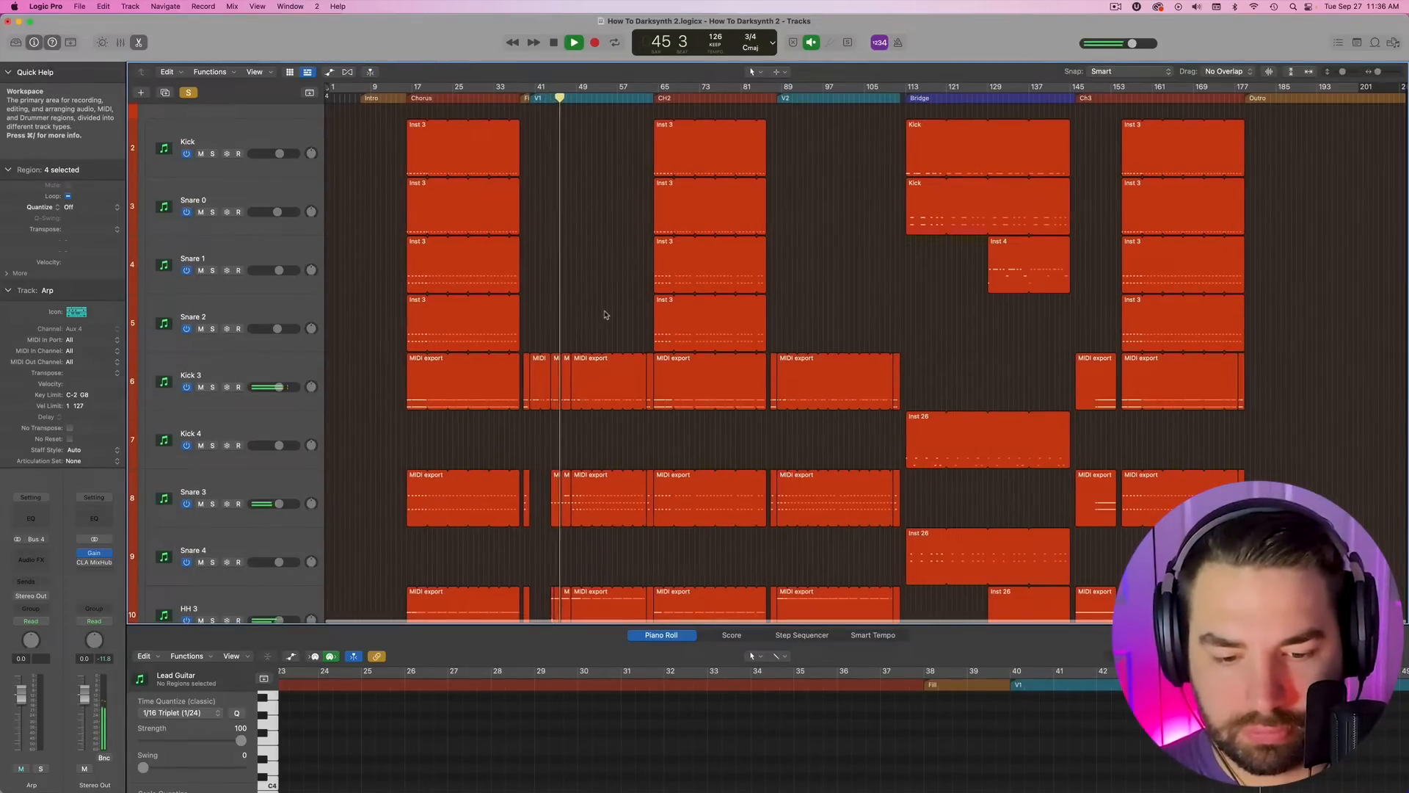
pyautogui.scroll(-5, 606, 314)
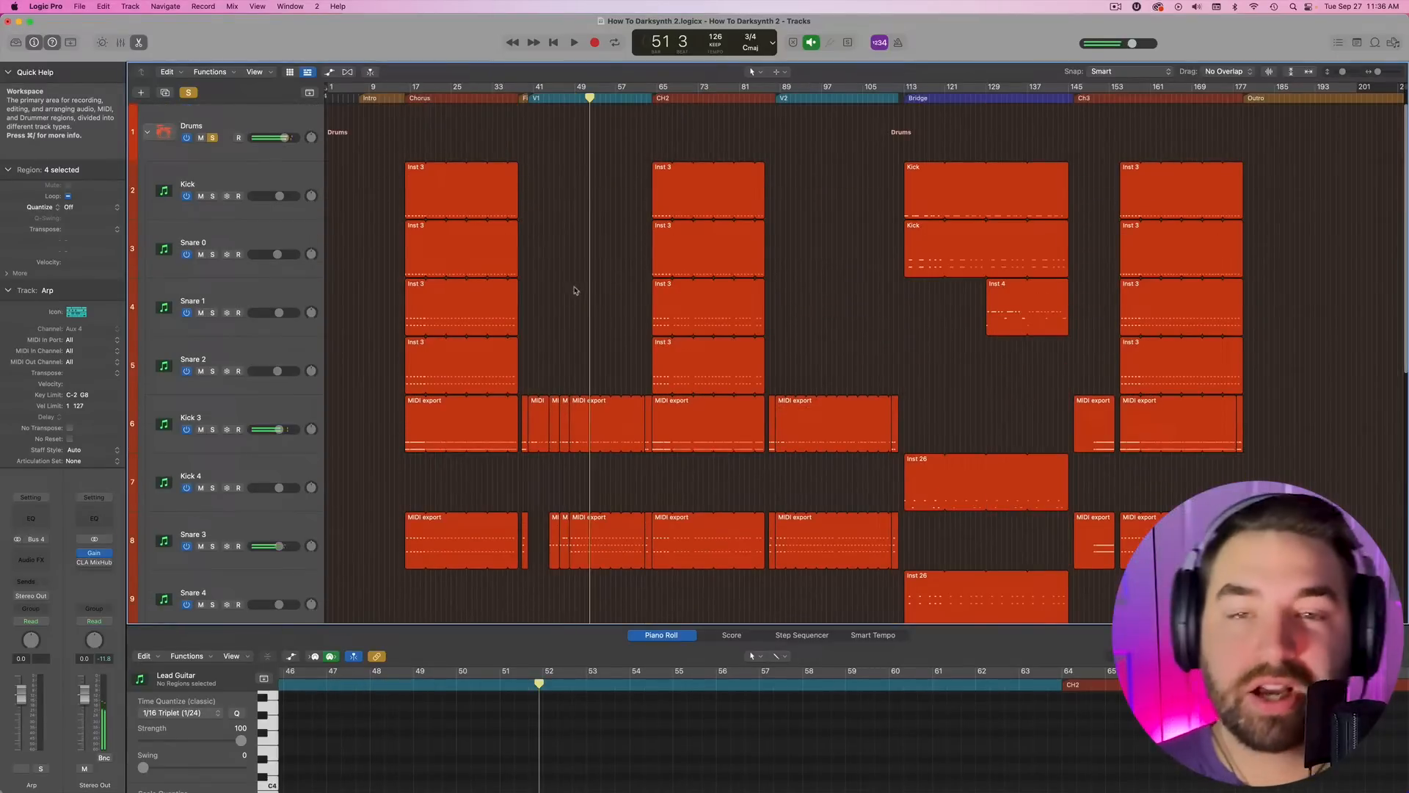
pyautogui.scroll(-1, 576, 290)
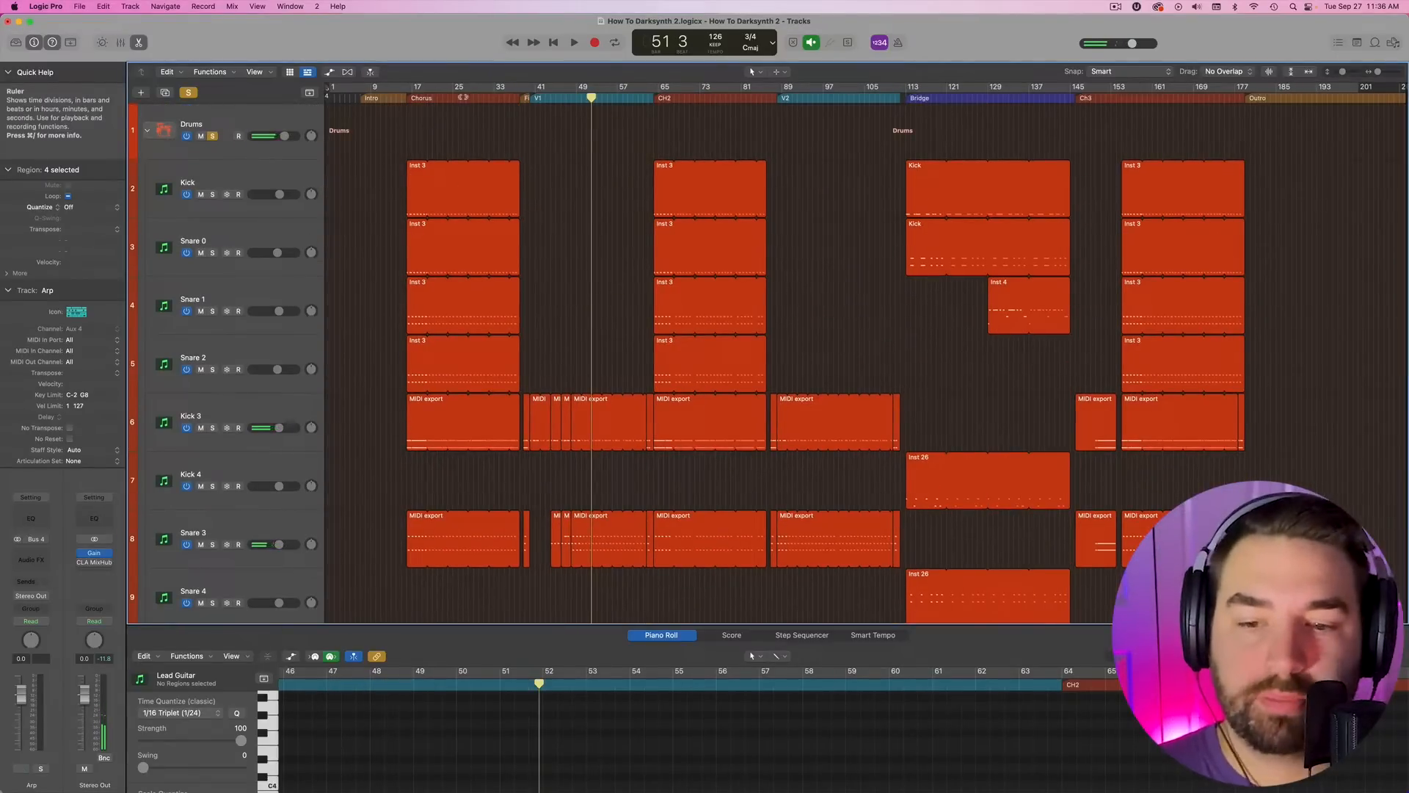
# - Open the Beatmaker Vice instrument on the Kick track and move its window off the early song sections
pyautogui.click(442, 88)
pyautogui.click(241, 175)
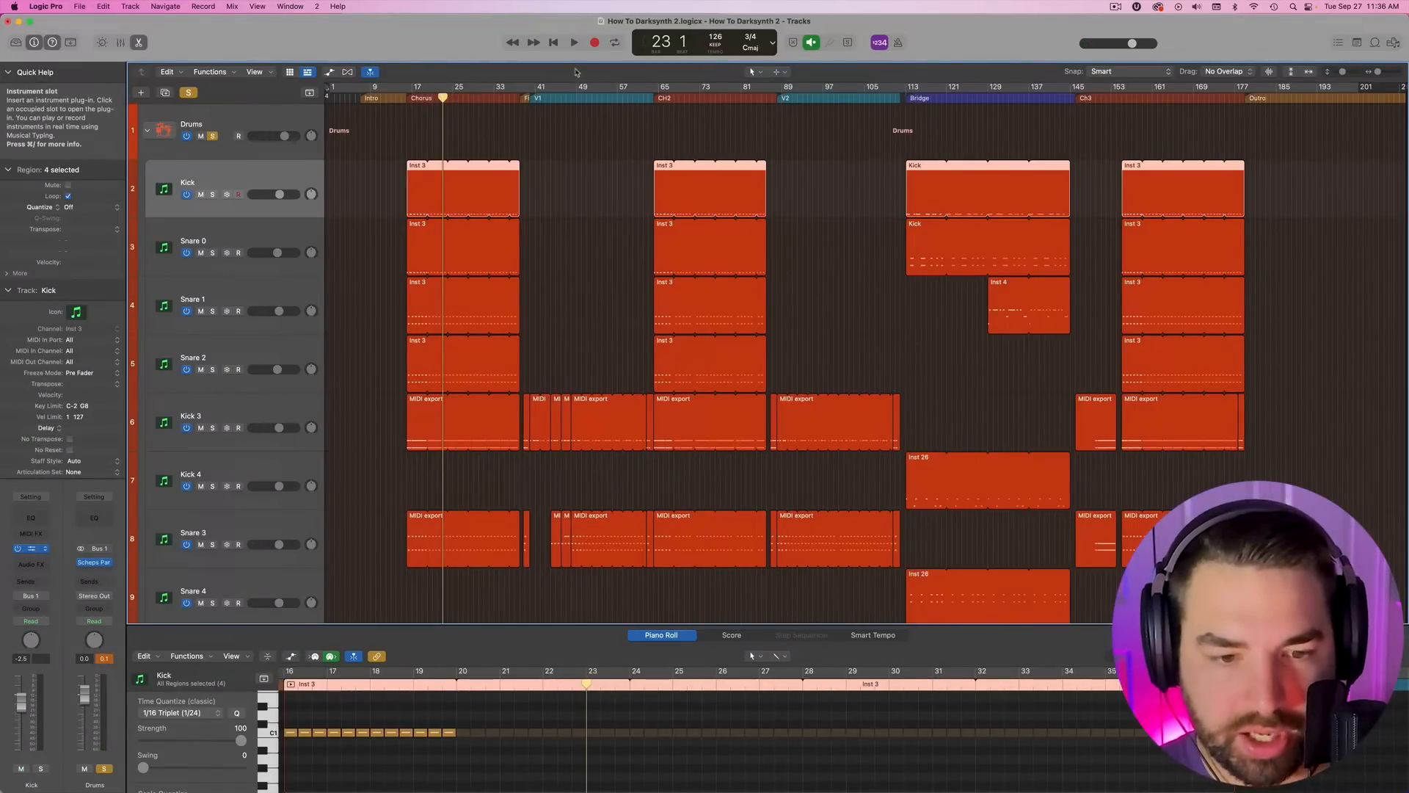
pyautogui.moveTo(572, 156); pyautogui.dragTo(1020, 61)
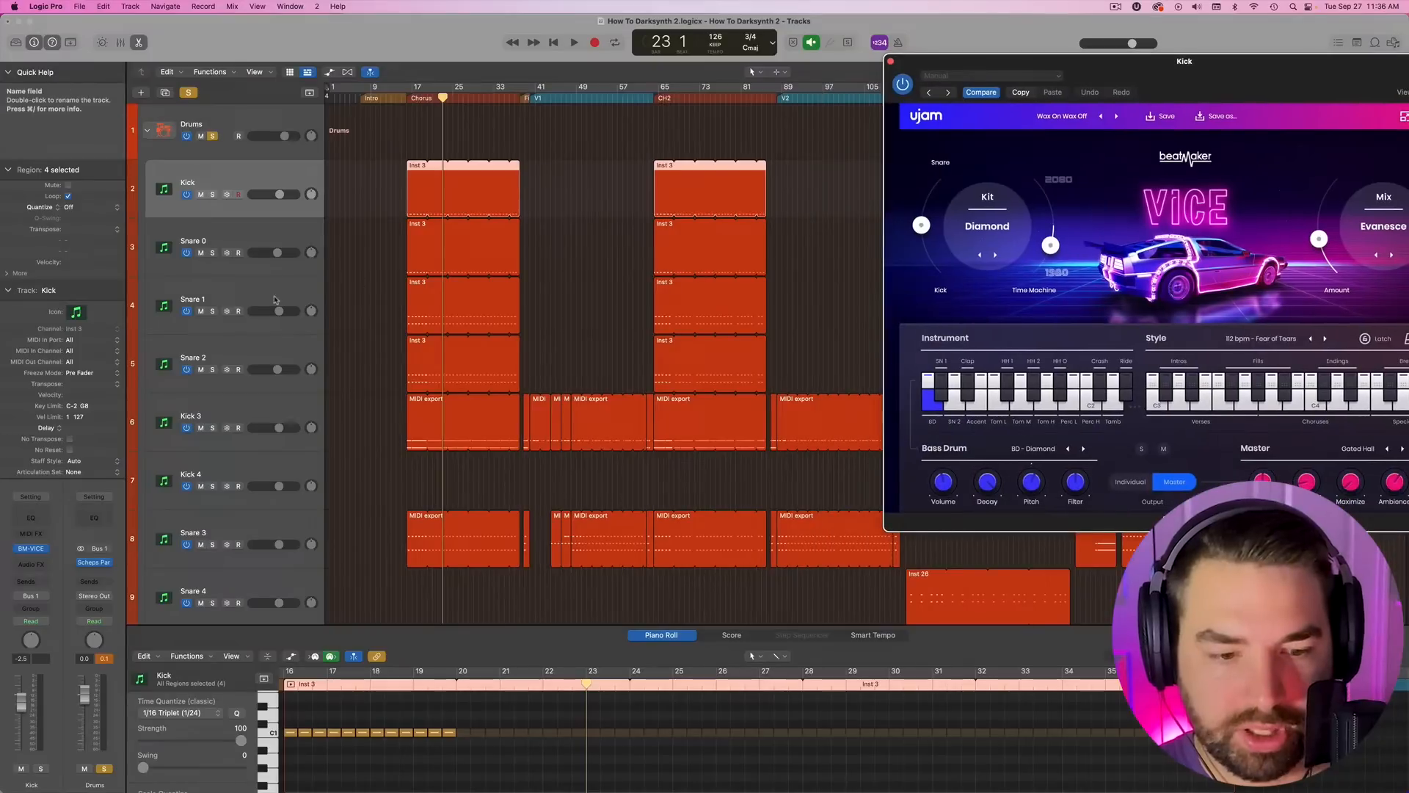
# - Open the Beatmaker Nemesis instrument on the Kick 3 track and arrange it side by side with the Vice window
pyautogui.click(228, 413)
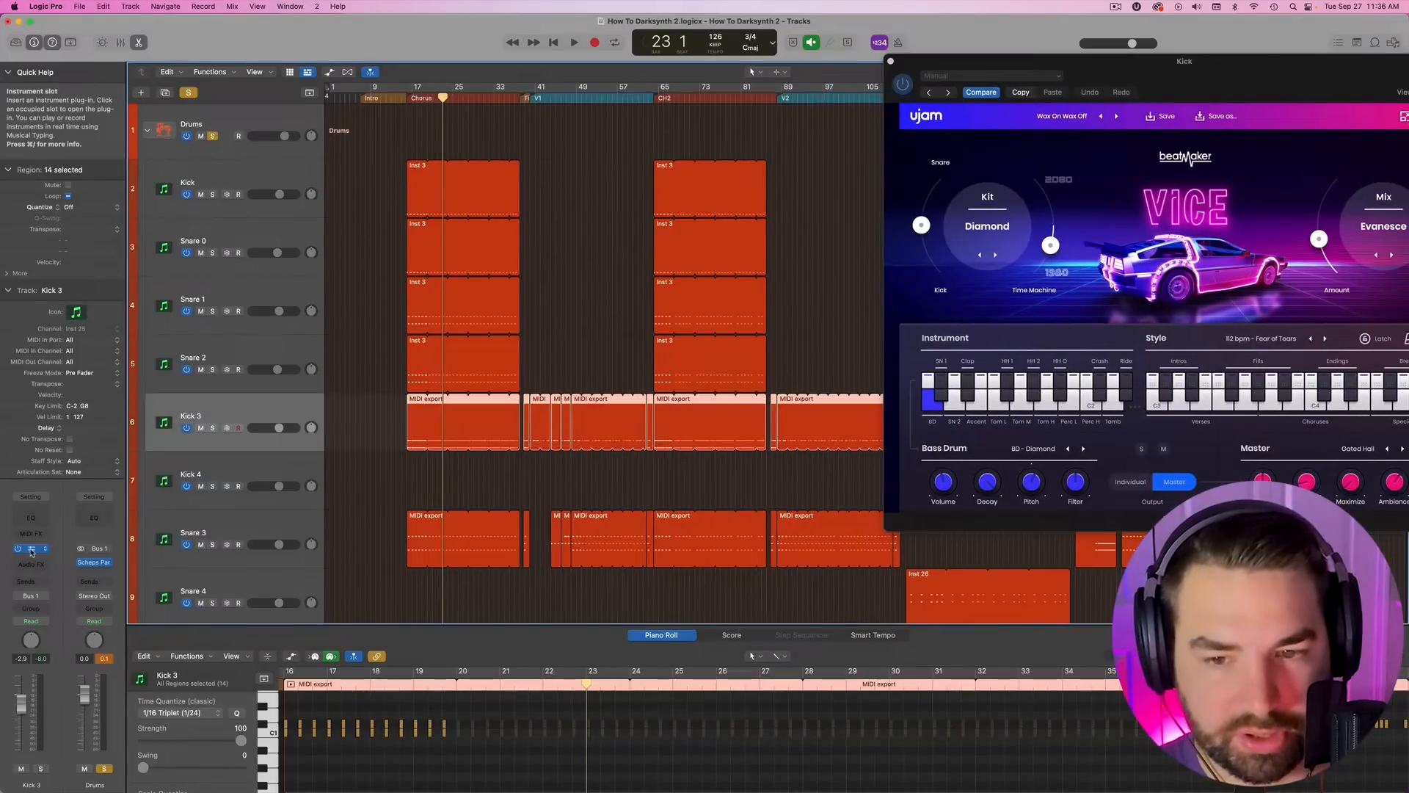
pyautogui.moveTo(825, 163); pyautogui.dragTo(489, 63)
pyautogui.moveTo(1072, 54); pyautogui.dragTo(906, 47)
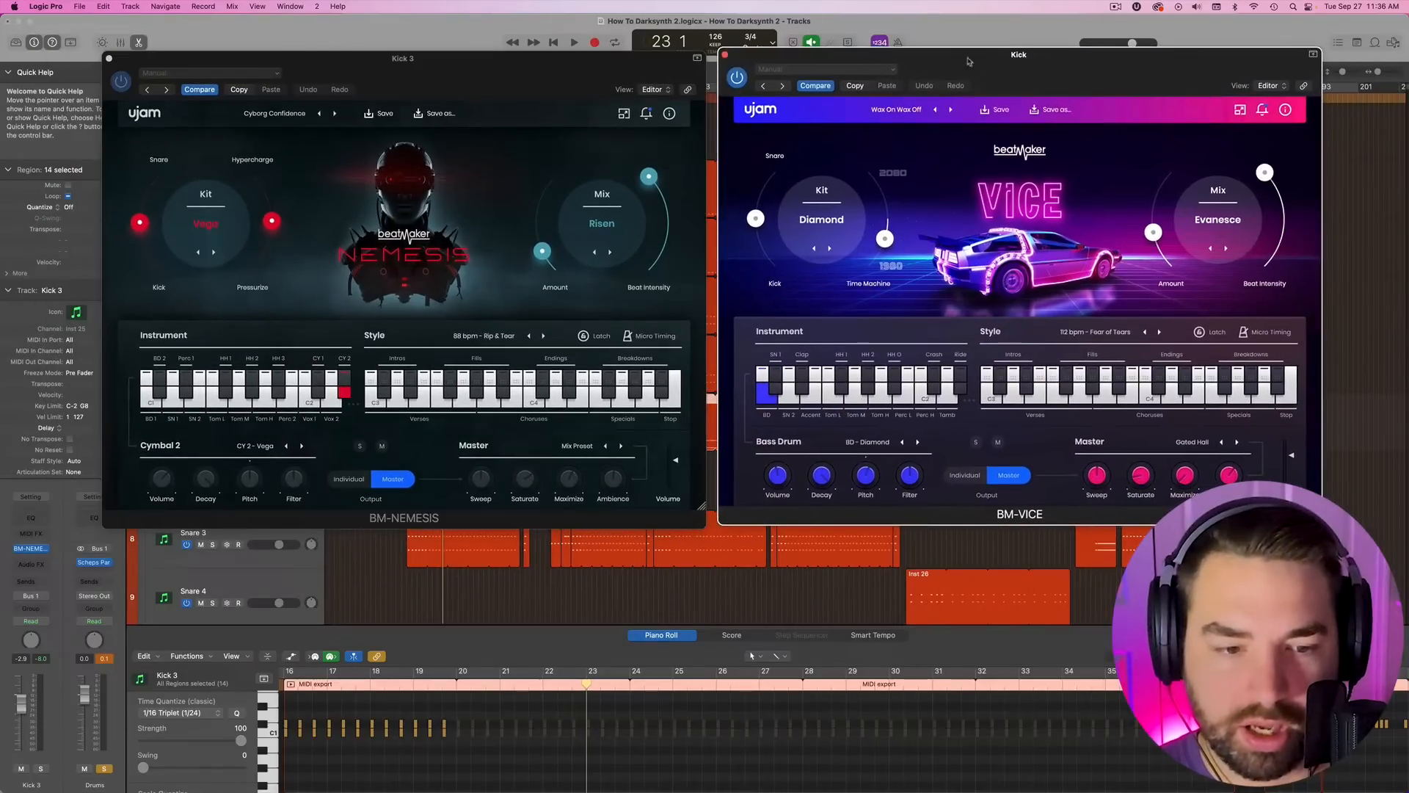
pyautogui.moveTo(520, 71)
pyautogui.mouseDown()
pyautogui.moveTo(505, 114)
pyautogui.moveTo(502, 75)
pyautogui.mouseUp()
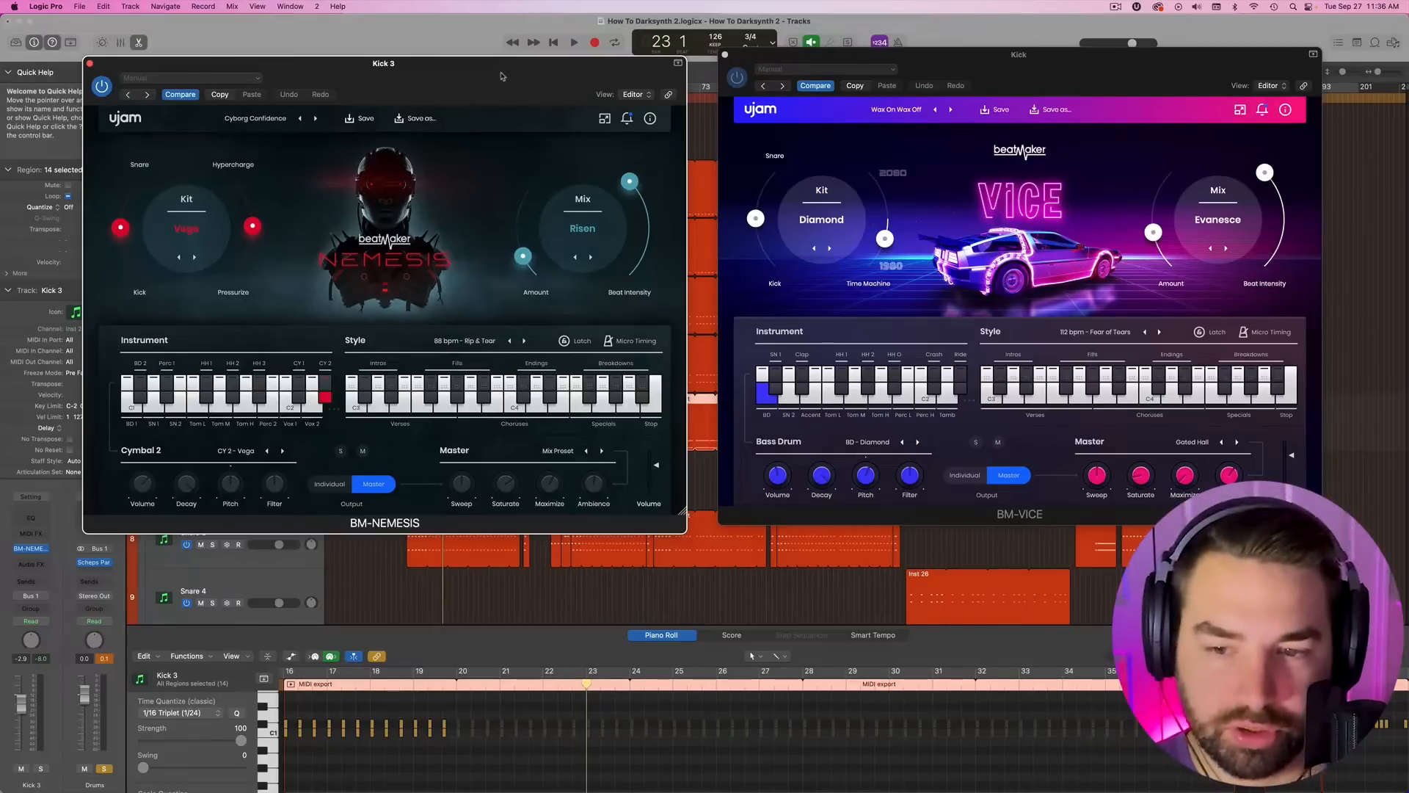
pyautogui.moveTo(1120, 74); pyautogui.dragTo(1120, 62)
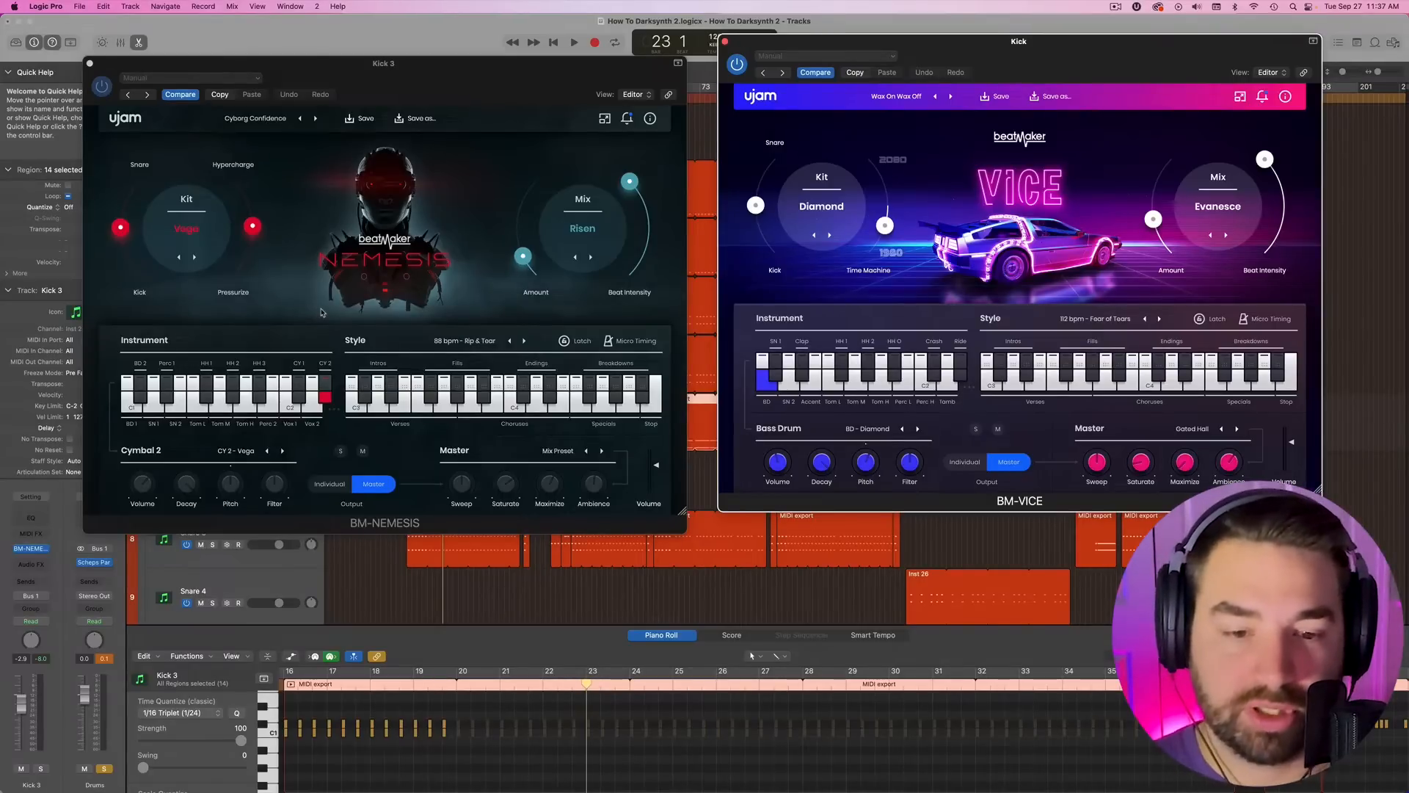
pyautogui.moveTo(477, 78); pyautogui.dragTo(495, 64)
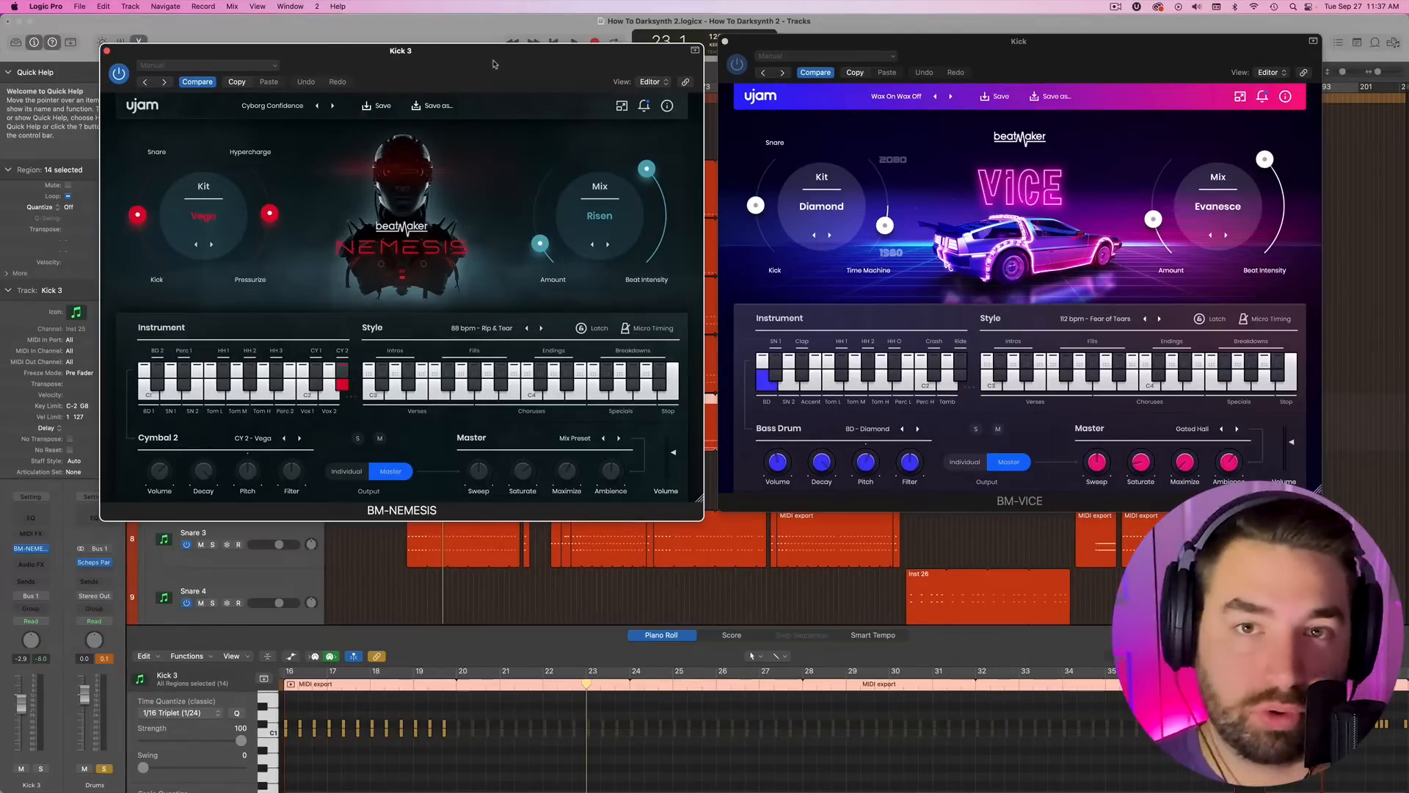
# - Audition the bass drum sounds in Nemesis and several drum sounds on Vice's instrument keyboard
pyautogui.click(152, 397)
pyautogui.moveTo(151, 400)
pyautogui.mouseDown()
pyautogui.moveTo(285, 396)
pyautogui.moveTo(157, 389)
pyautogui.mouseUp()
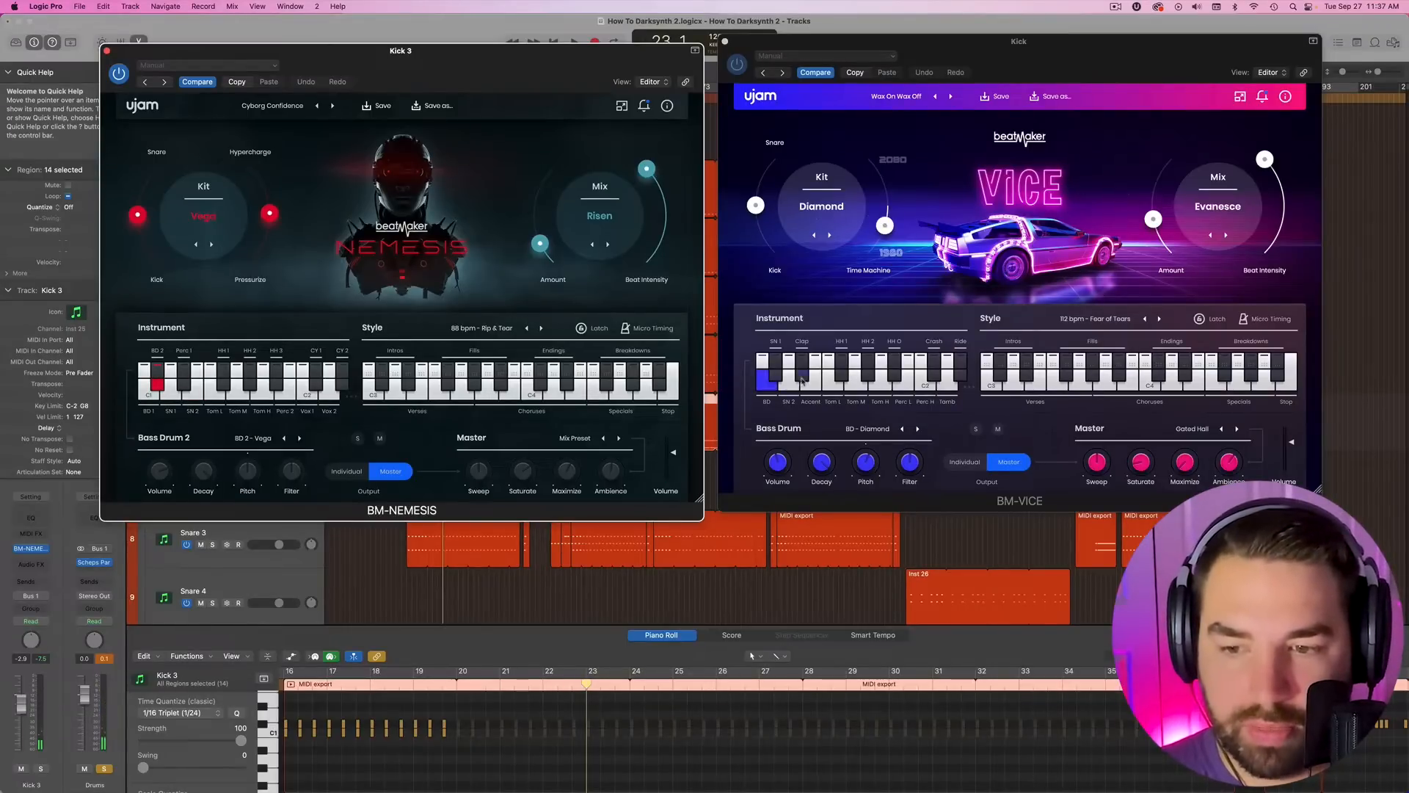
pyautogui.click(769, 387)
pyautogui.click(786, 387)
pyautogui.click(776, 380)
pyautogui.click(811, 386)
pyautogui.click(836, 385)
pyautogui.click(856, 385)
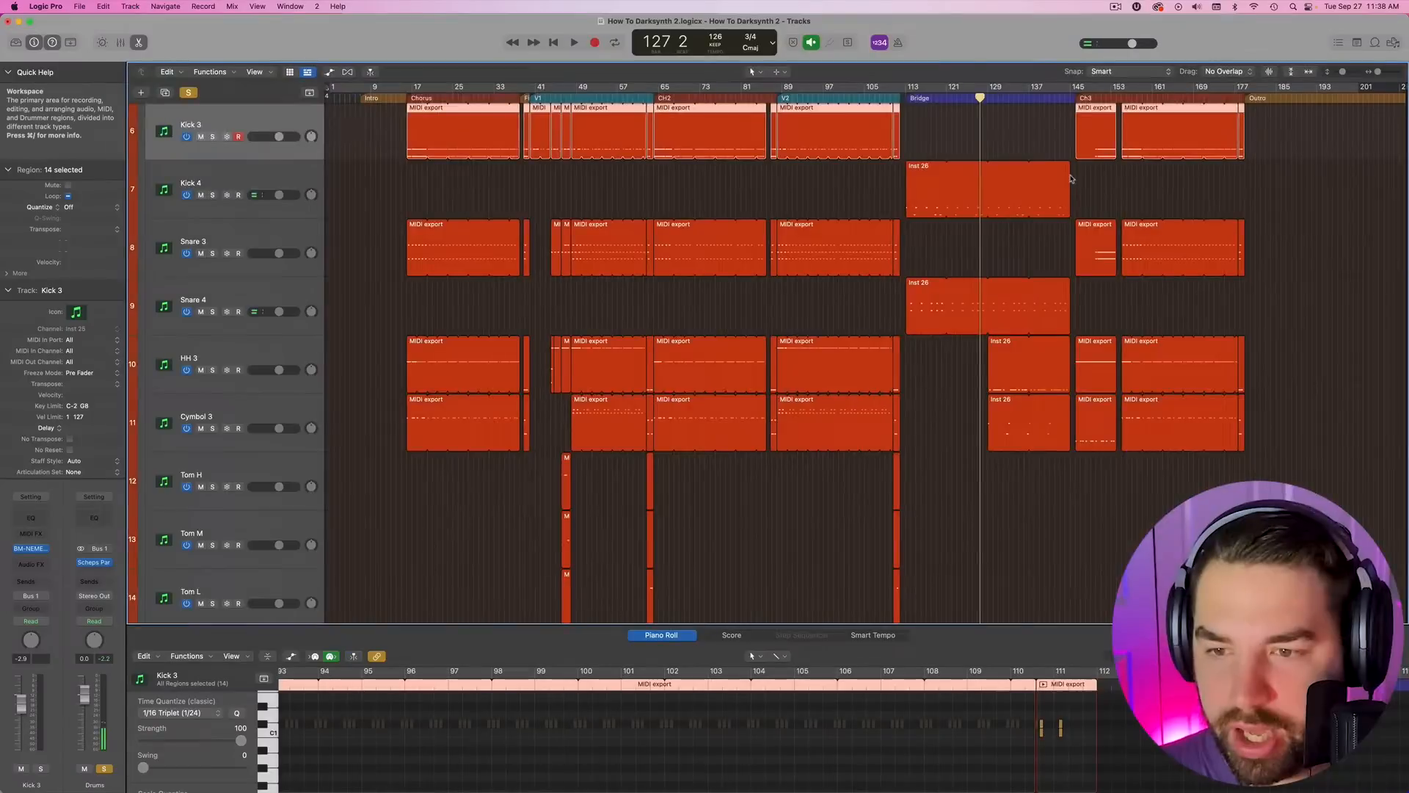
# - Play the soloed drums from the start of the Ch3 section to about bar 156 while viewing the subtracks
pyautogui.scroll(6, 1069, 174)
pyautogui.scroll(-5, 1070, 175)
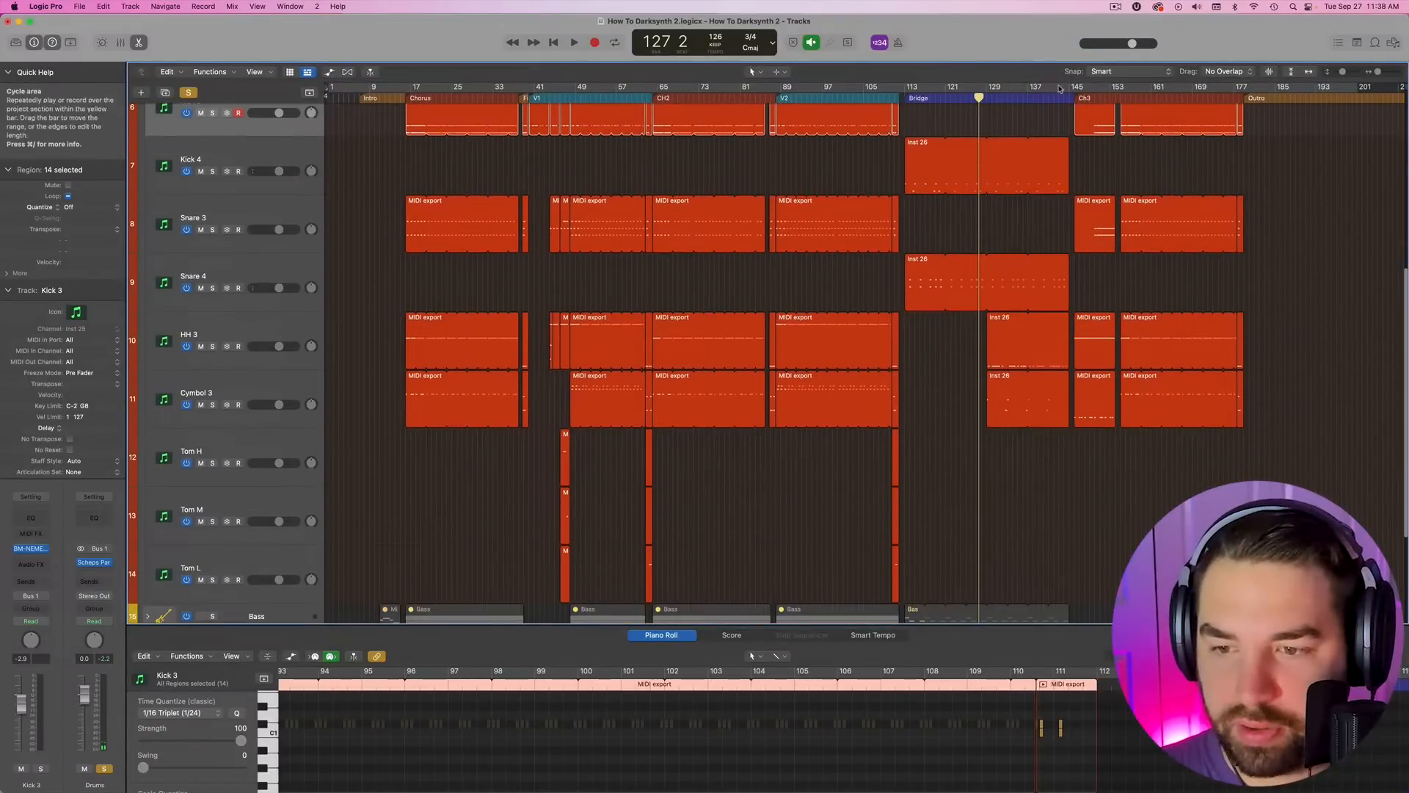
pyautogui.click(1089, 96)
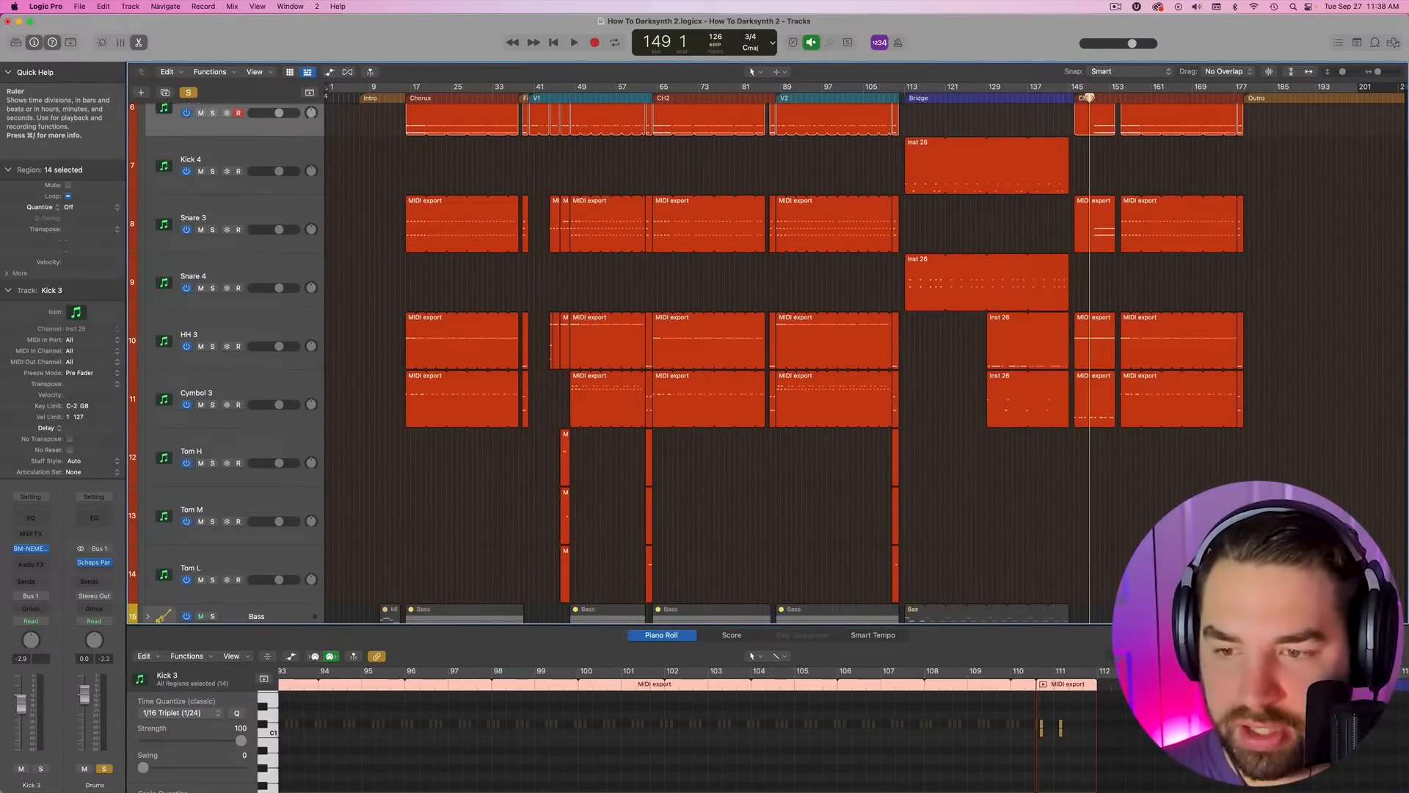
pyautogui.moveTo(1089, 97); pyautogui.dragTo(1072, 97)
pyautogui.press('space')
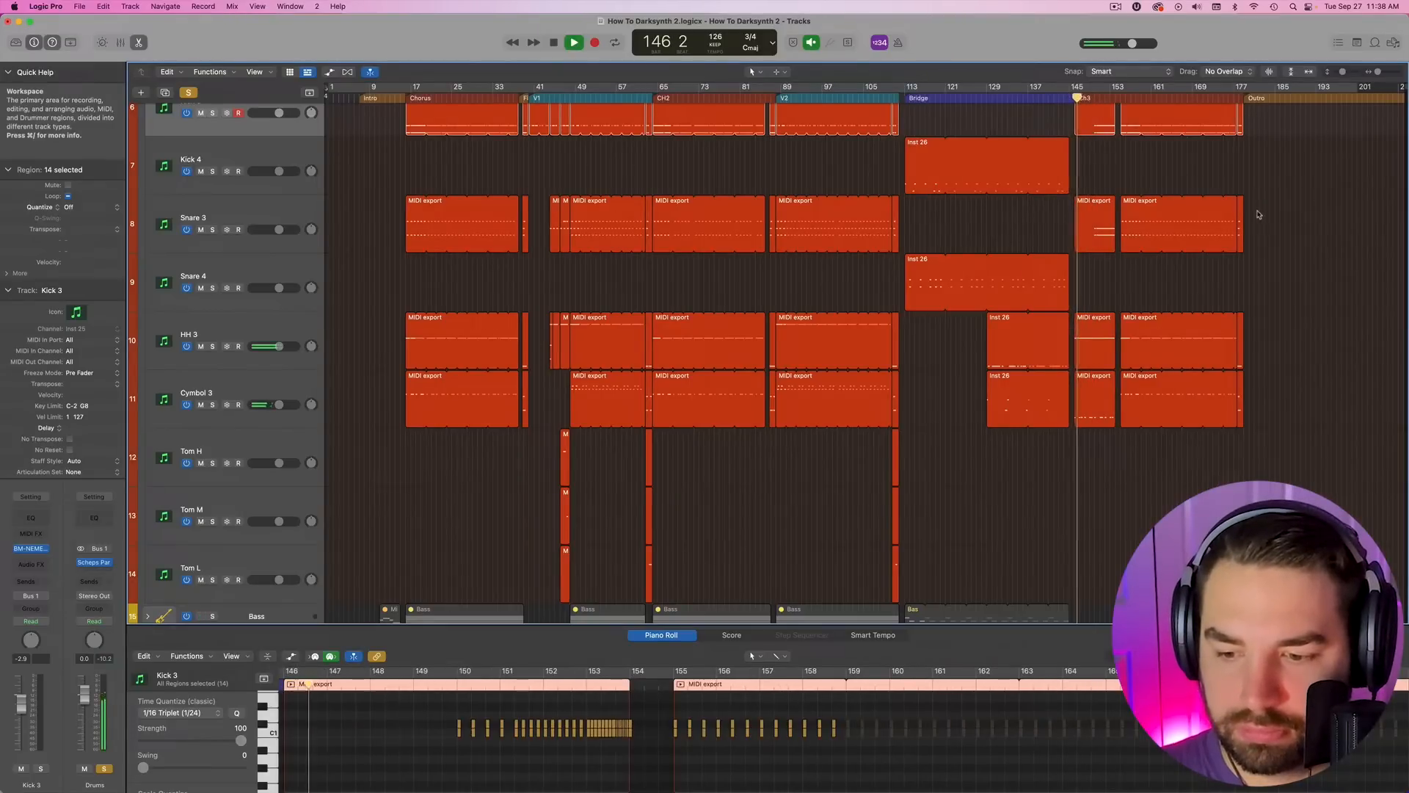
pyautogui.scroll(3, 1258, 214)
pyautogui.scroll(2, 1258, 214)
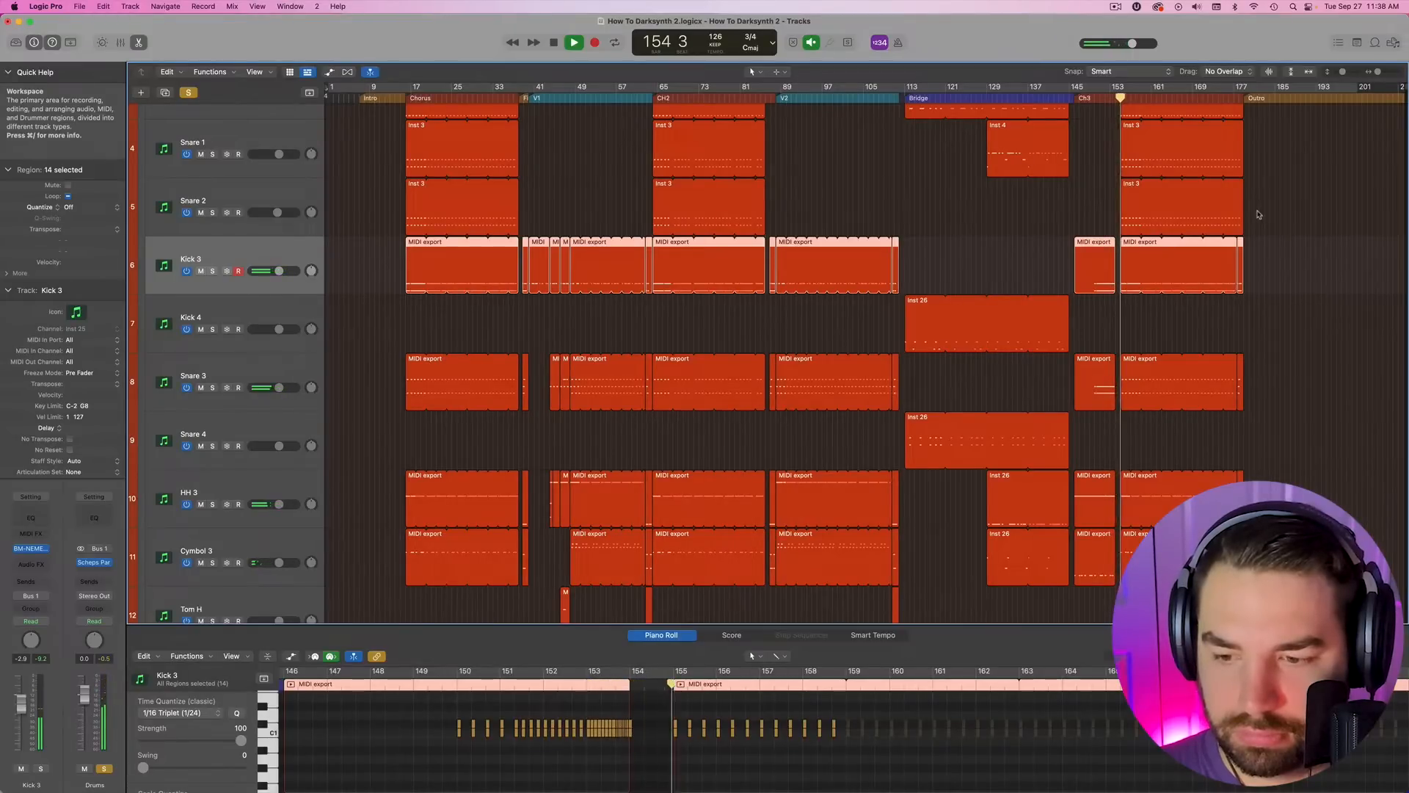
pyautogui.scroll(-3, 1258, 214)
pyautogui.press('space')
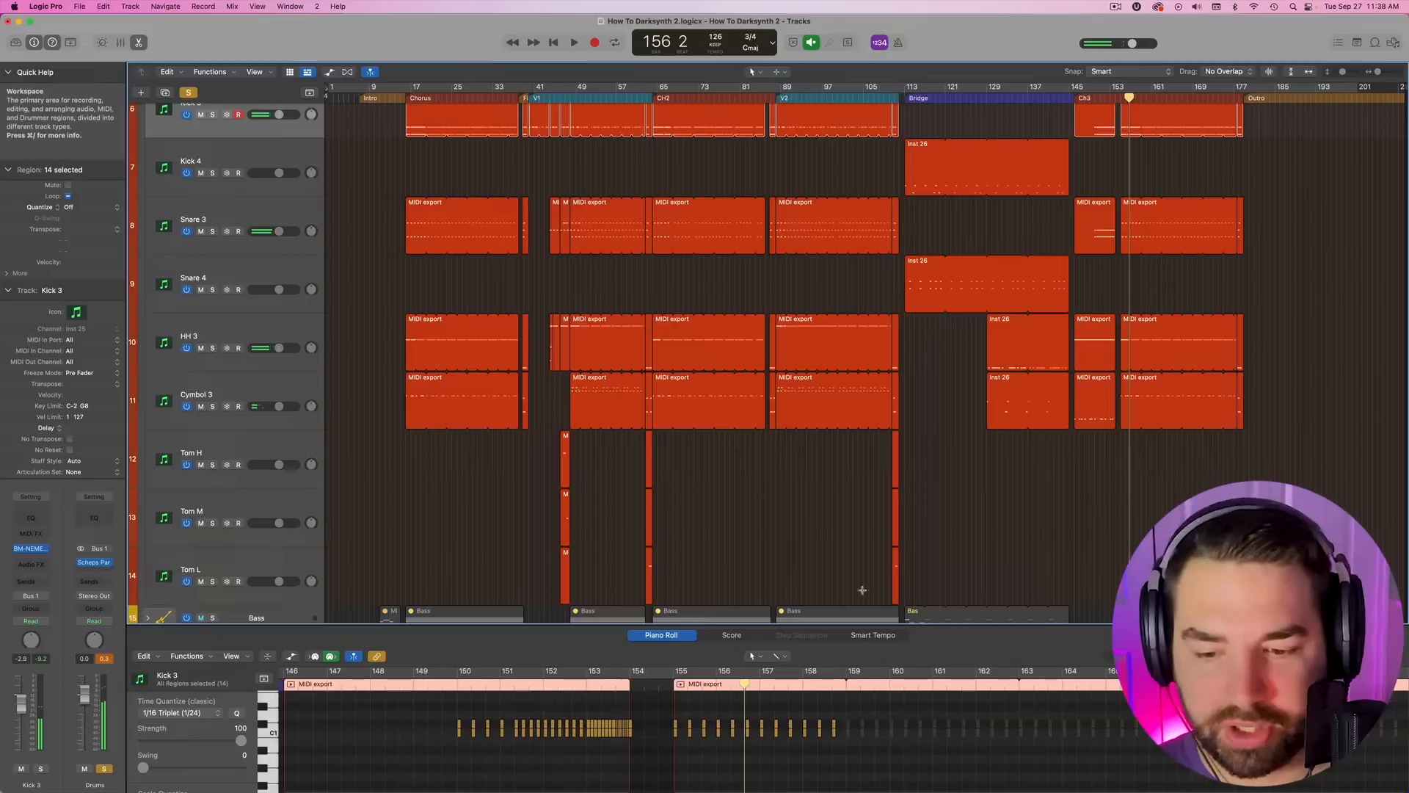
# - Return to the first track and collapse the Drums track stack
pyautogui.scroll(1, 535, 540)
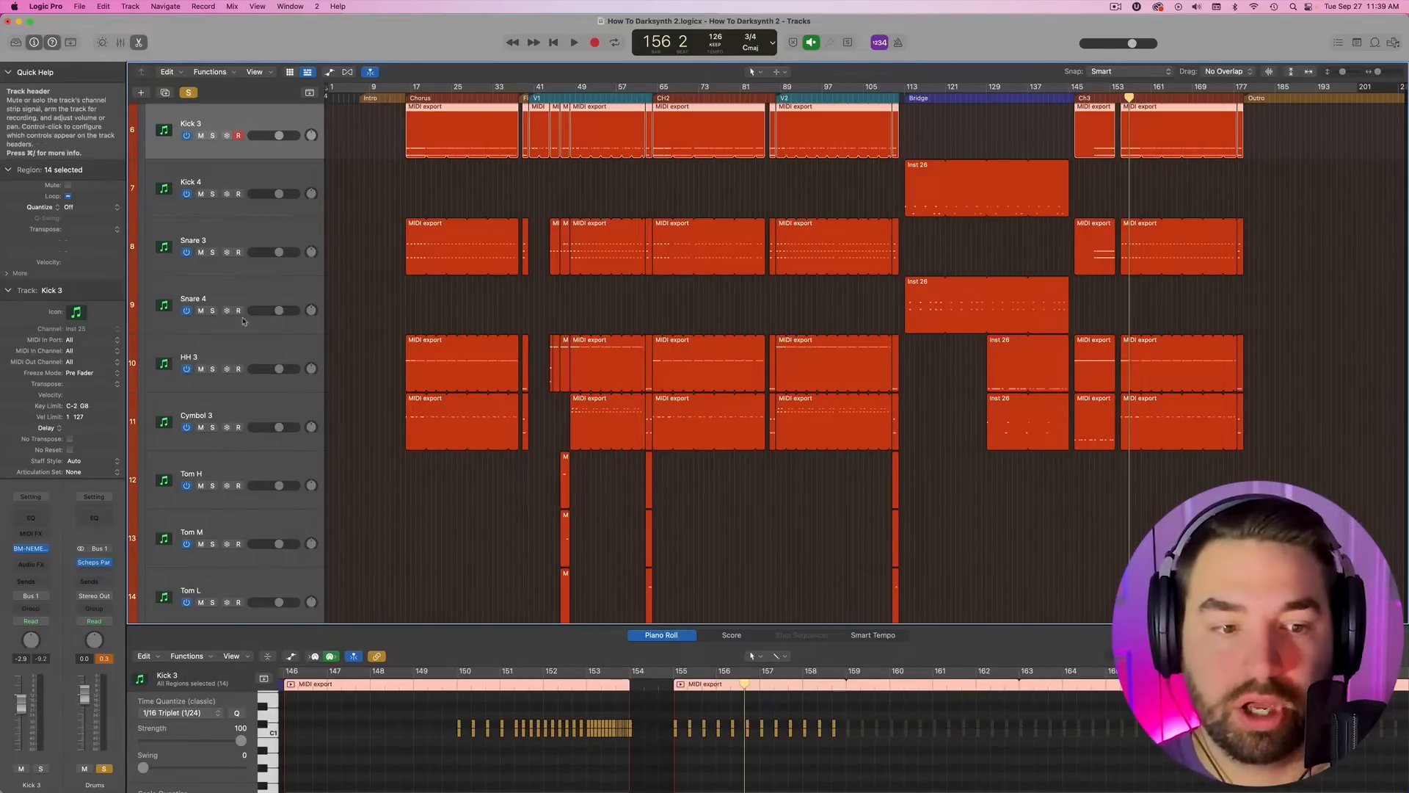
pyautogui.scroll(8, 368, 327)
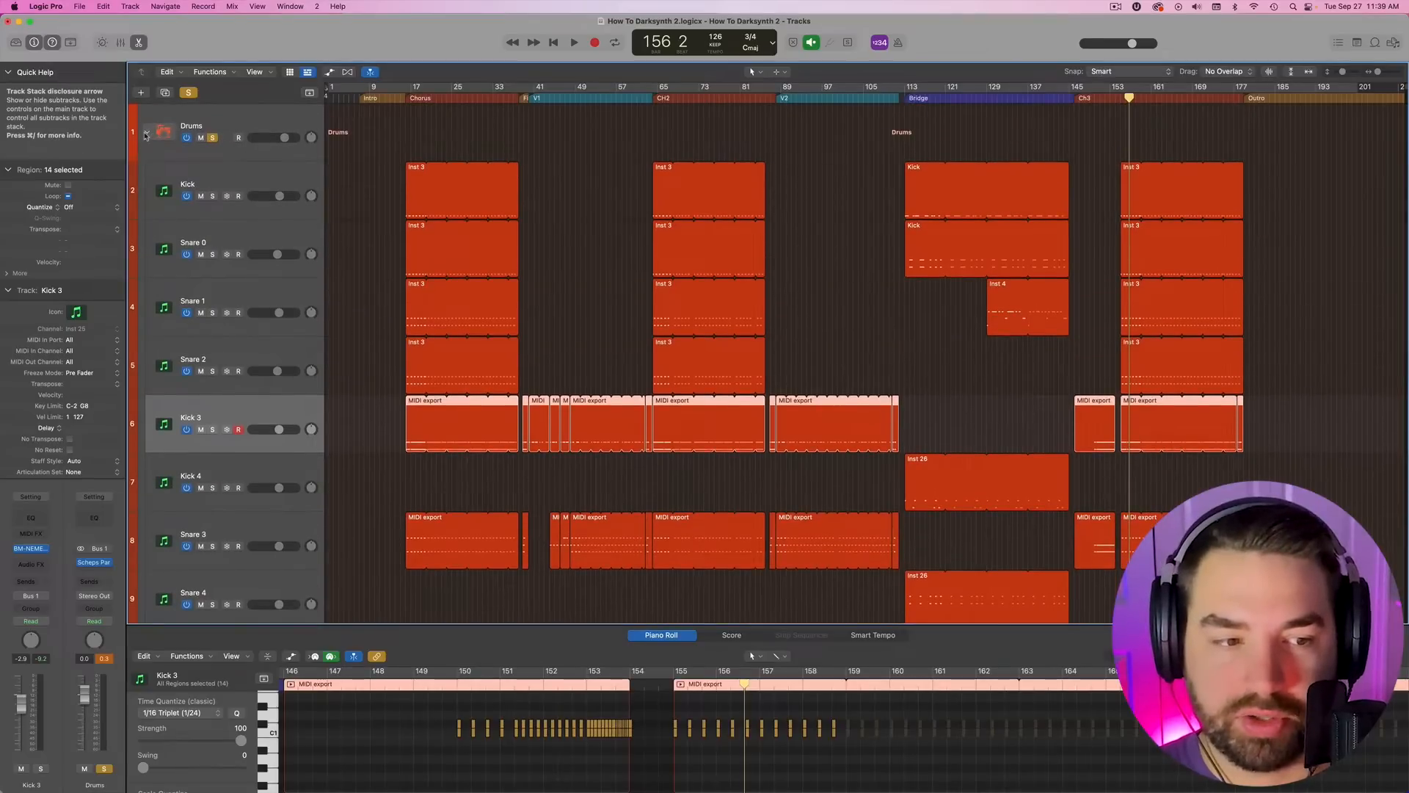
pyautogui.click(146, 132)
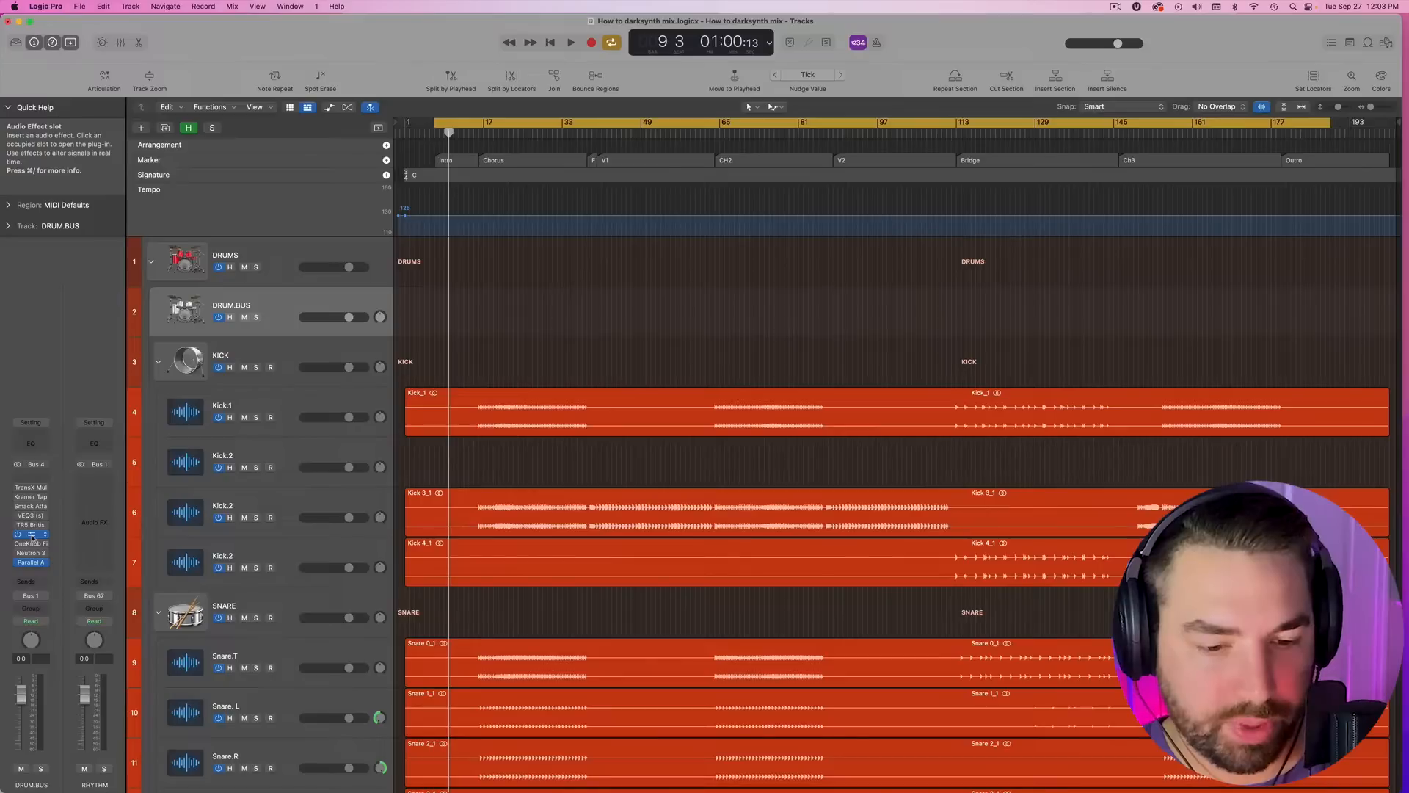
# - View the TR5 bus compressor and the parallel processing plug-in on the DRUM.BUS channel, repositioning the plug-in window
pyautogui.click(32, 536)
pyautogui.click(443, 155)
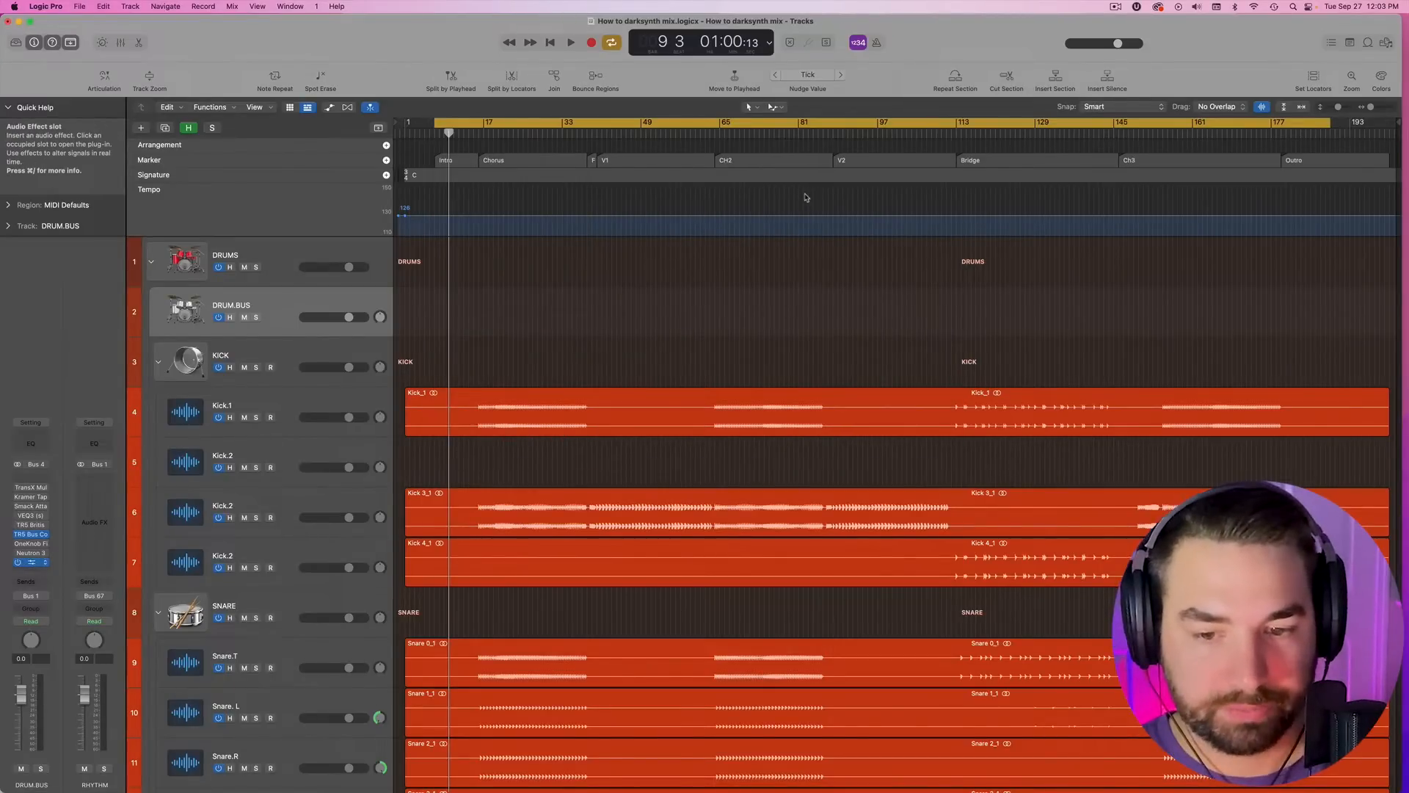
pyautogui.moveTo(749, 168); pyautogui.dragTo(926, 107)
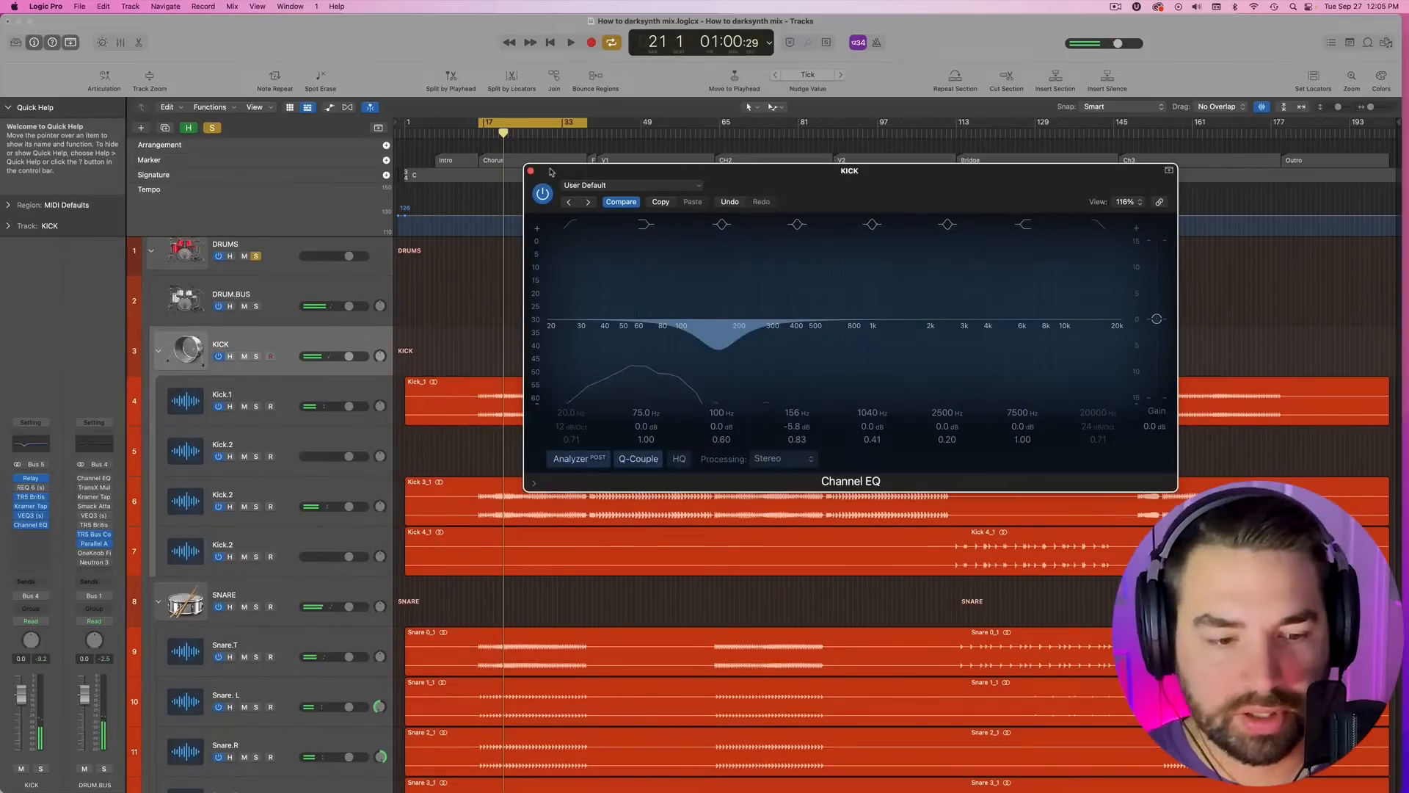
# - Adjust the low-mid cut in the KICK Channel EQ to about 153 Hz and -5.6 dB, and play the chorus loop
pyautogui.moveTo(720, 351); pyautogui.dragTo(716, 348)
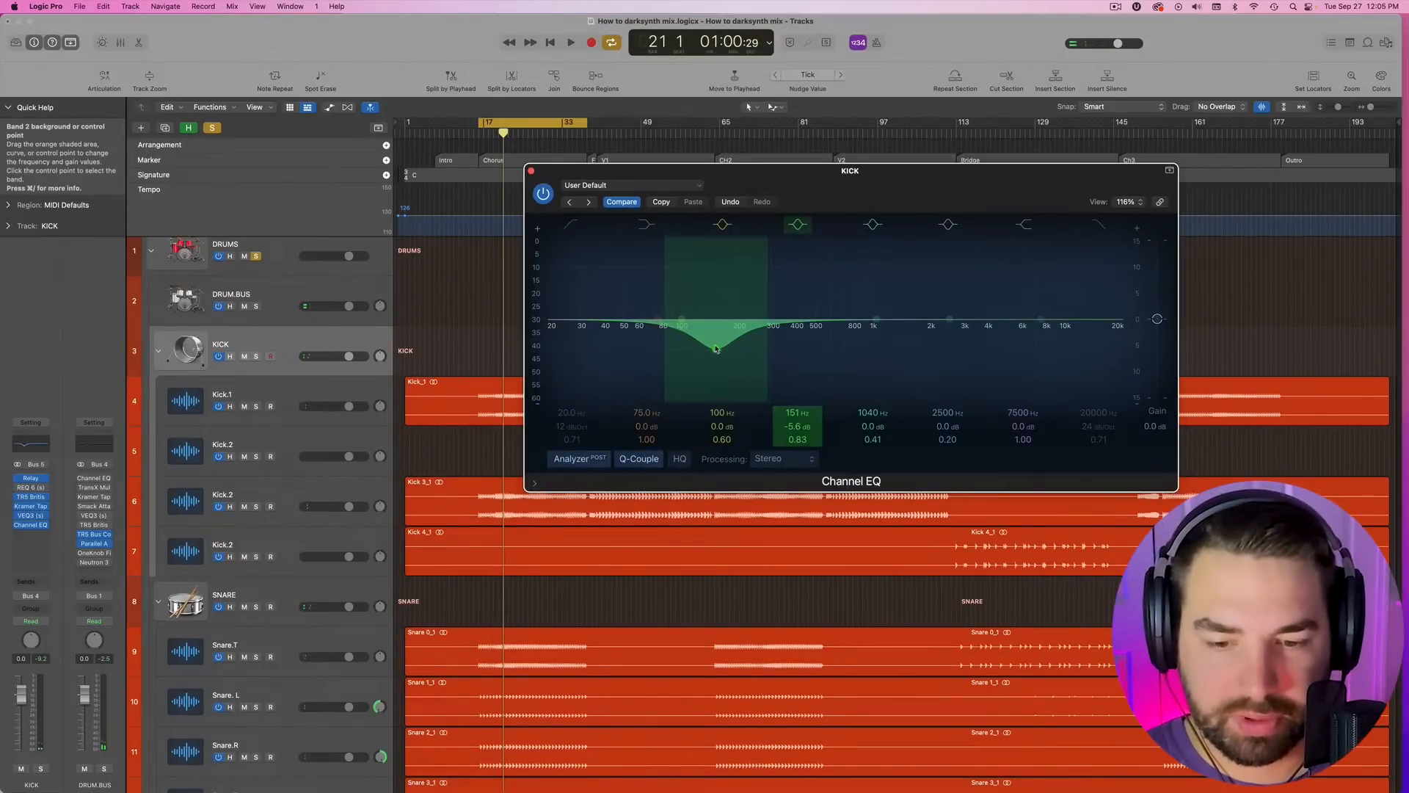
pyautogui.press('space')
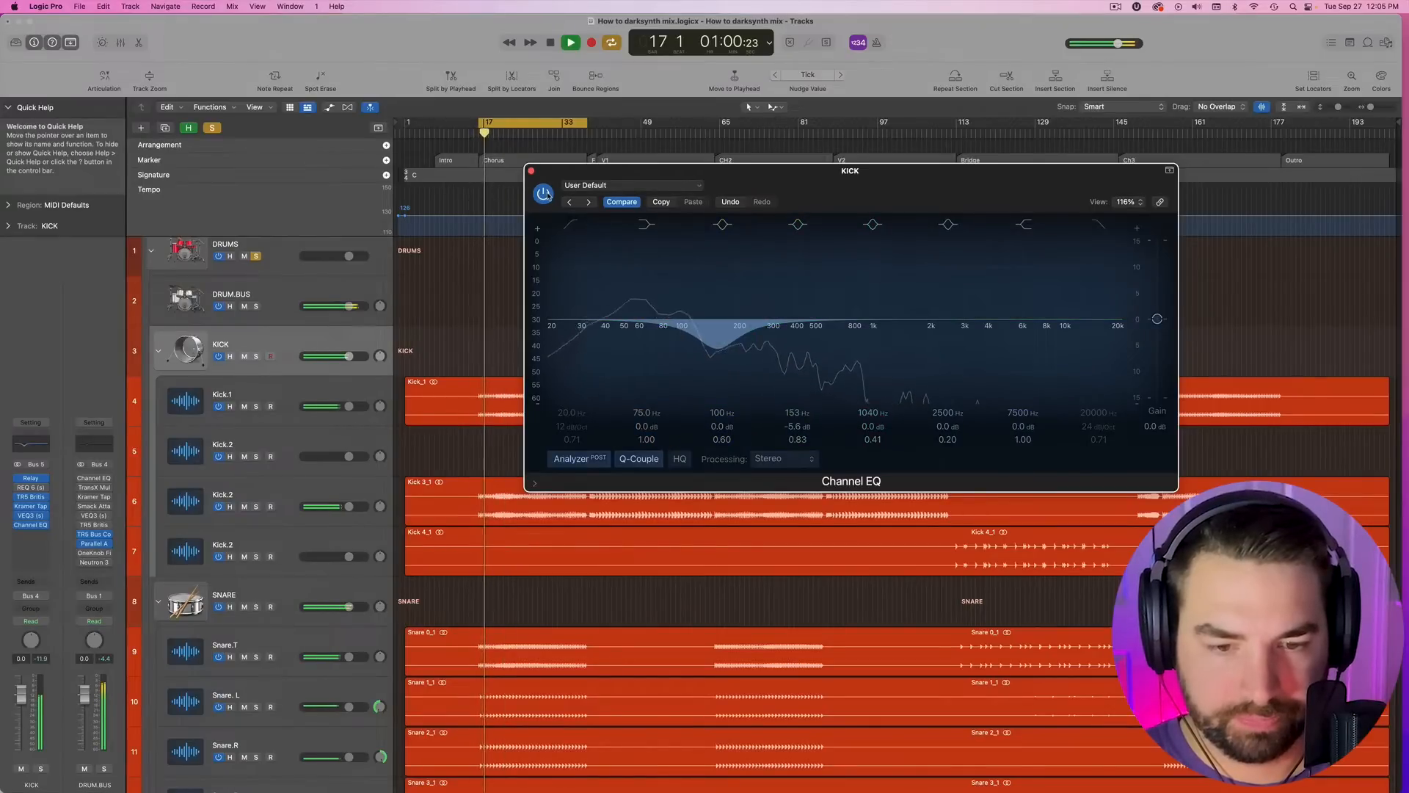
# - Compare the KICK channel with its Channel EQ bypassed and re-enabled, and close the EQ window
pyautogui.click(544, 194)
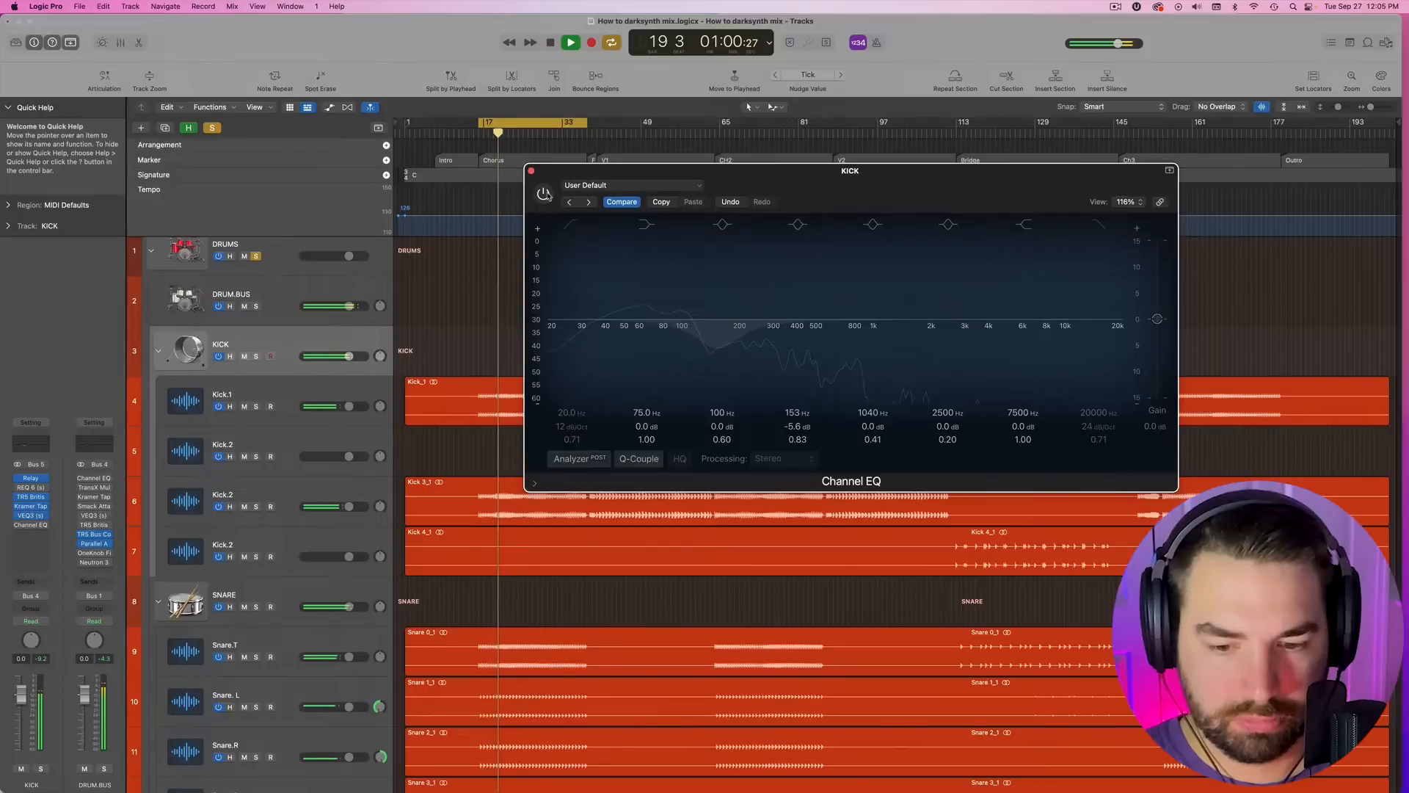
pyautogui.click(545, 193)
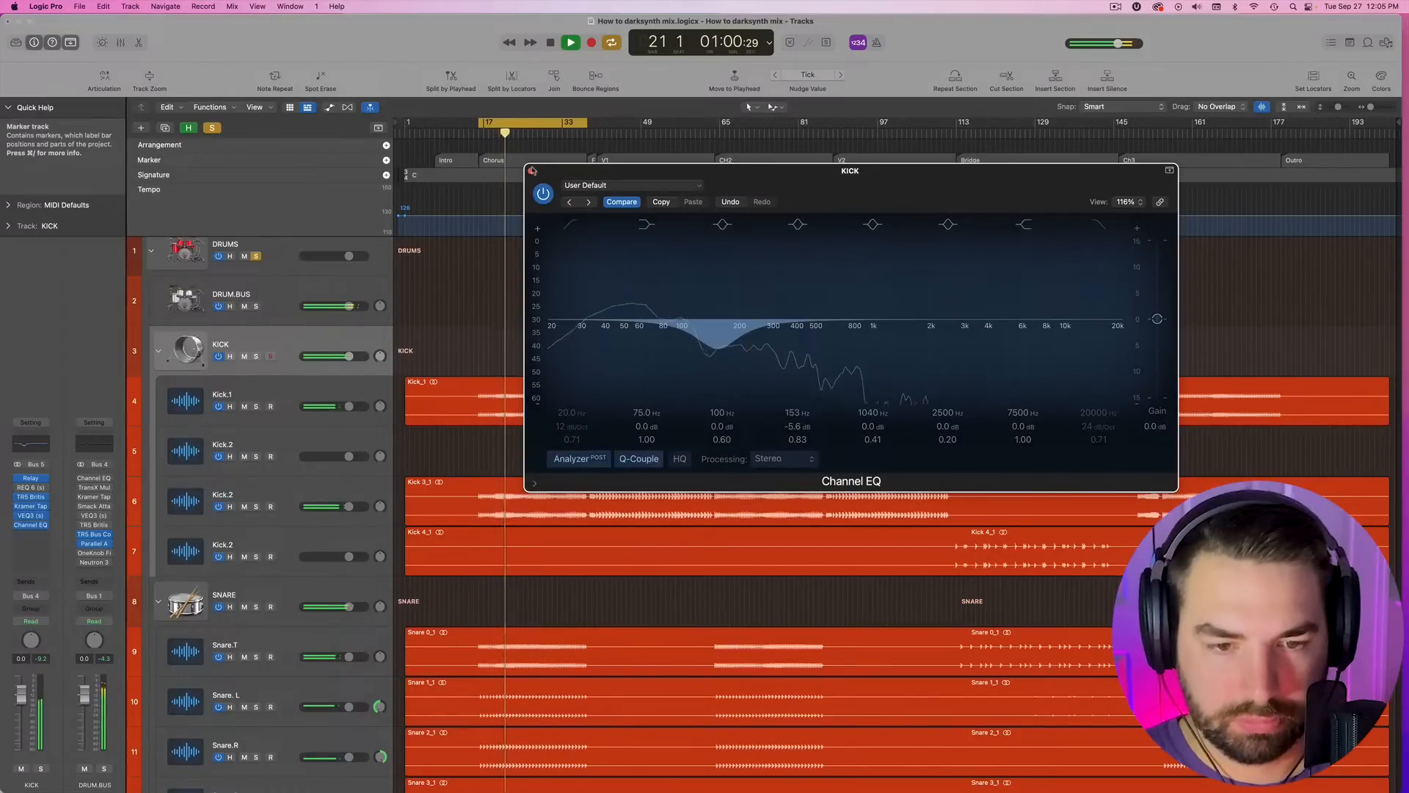
pyautogui.click(530, 170)
# - Unmute the Snare.R and Snare.B subtracks, solo Snare.L, Snare.R and the upper Snare.B, and play them in the chorus to about bar 26
pyautogui.scroll(-5, 461, 352)
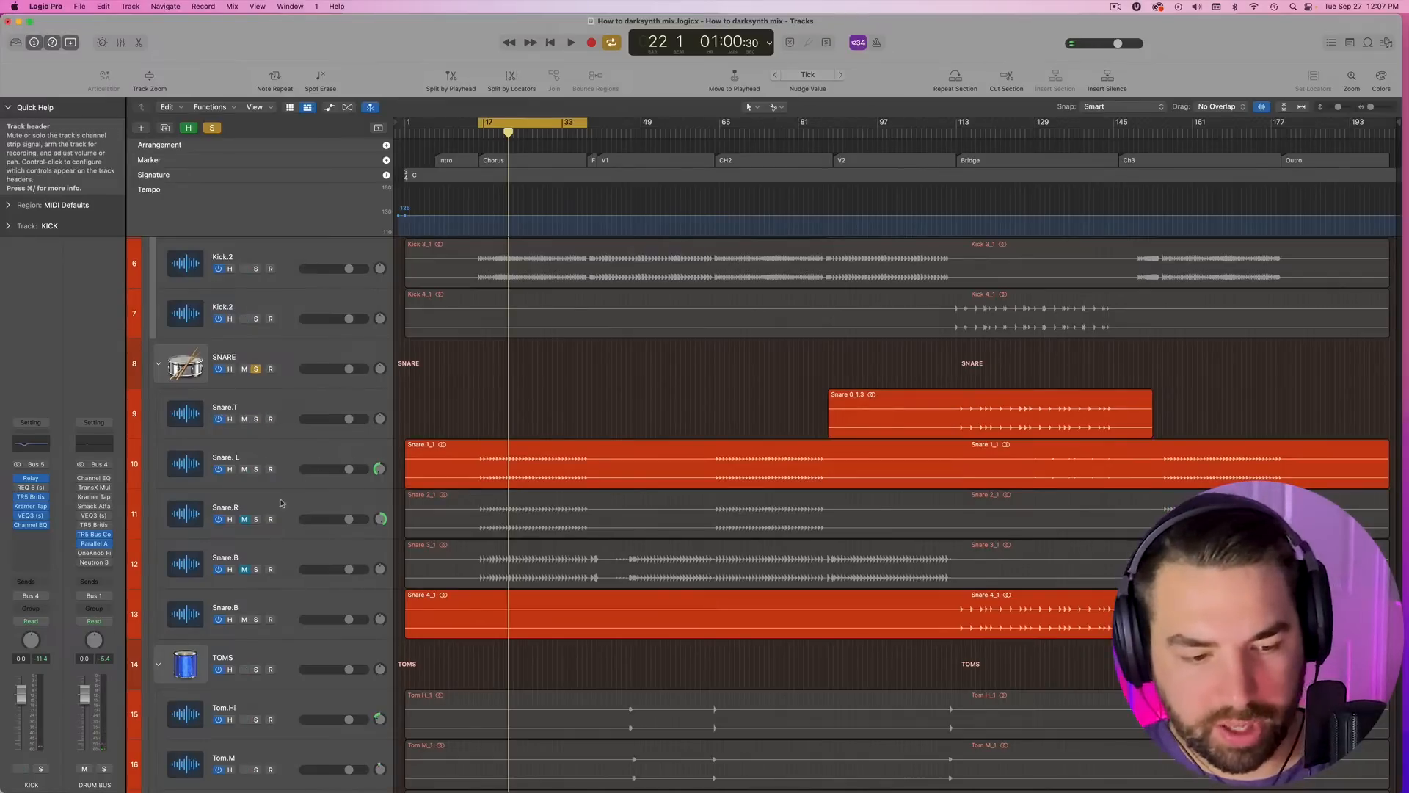
pyautogui.click(245, 519)
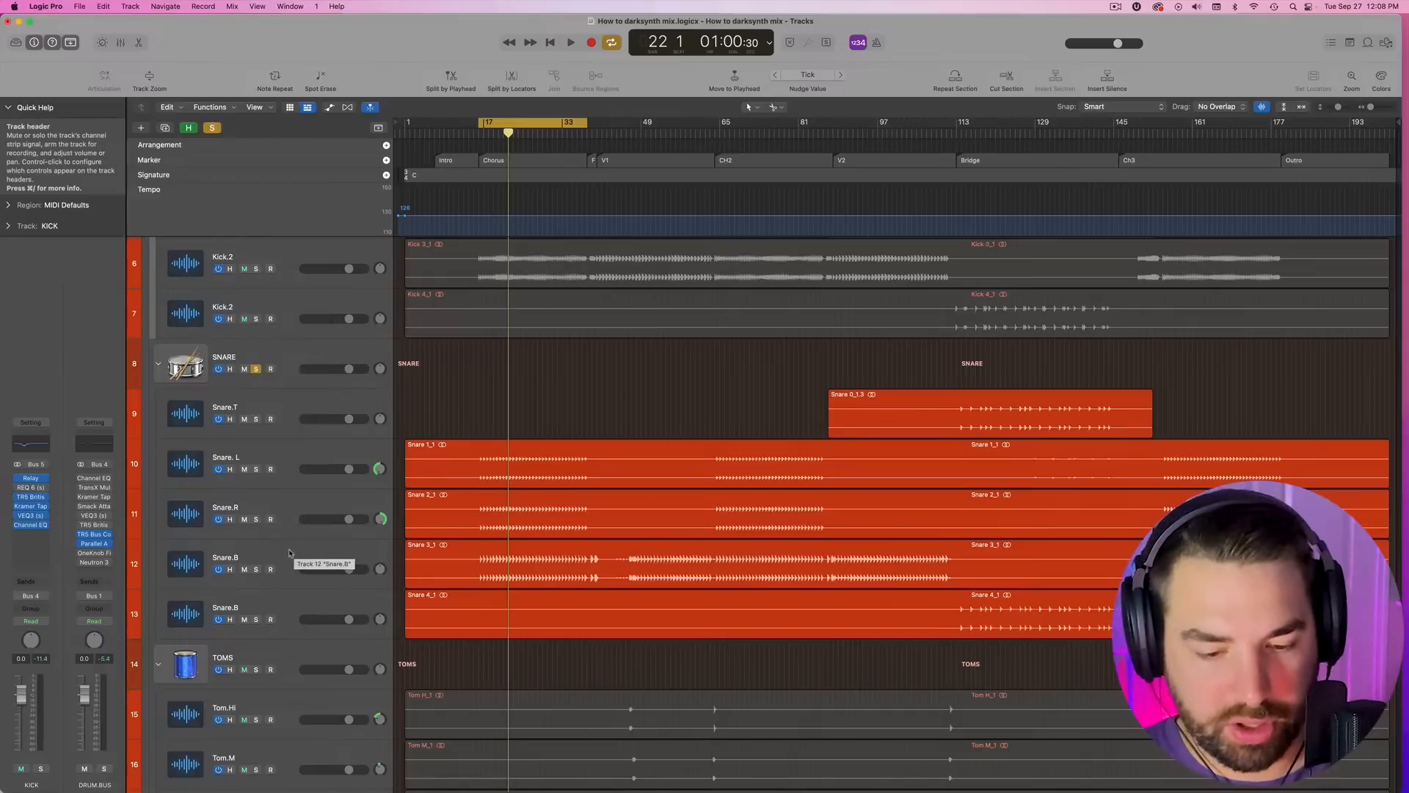
pyautogui.click(256, 469)
pyautogui.click(255, 519)
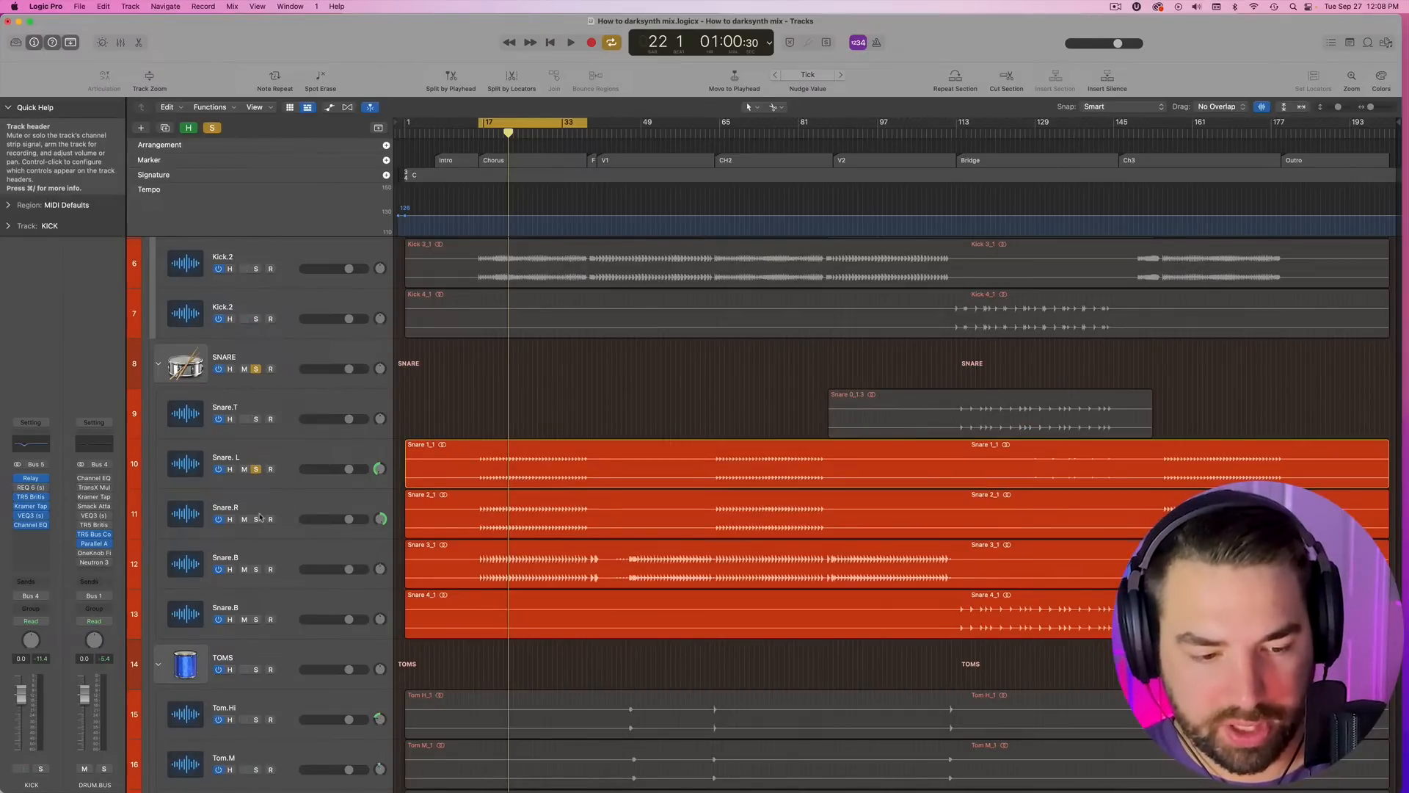
pyautogui.click(256, 570)
pyautogui.press('space')
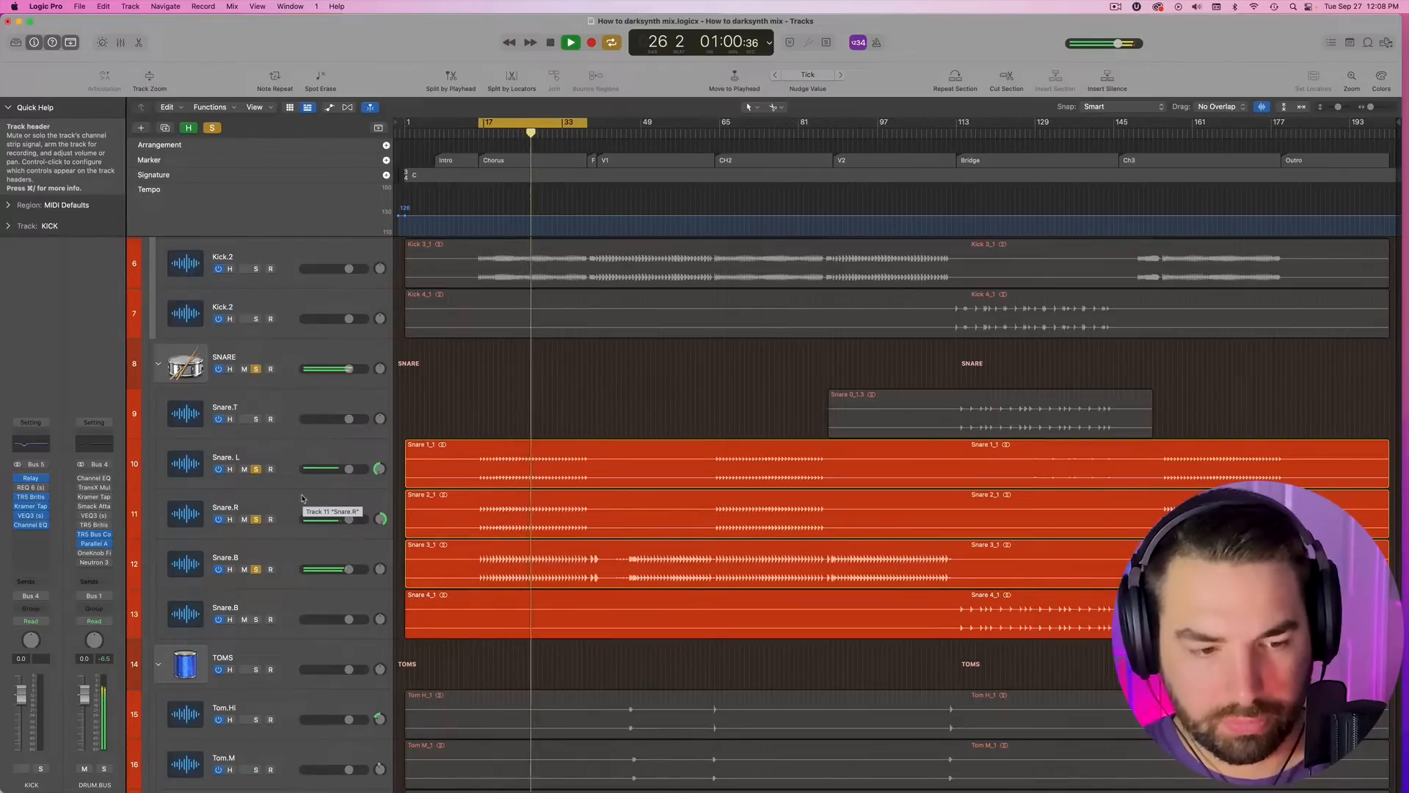
pyautogui.press('space')
# - View the Channel EQ on the TOMS channel and play the soloed snares and toms in V1 to about bar 48
pyautogui.scroll(-3, 596, 428)
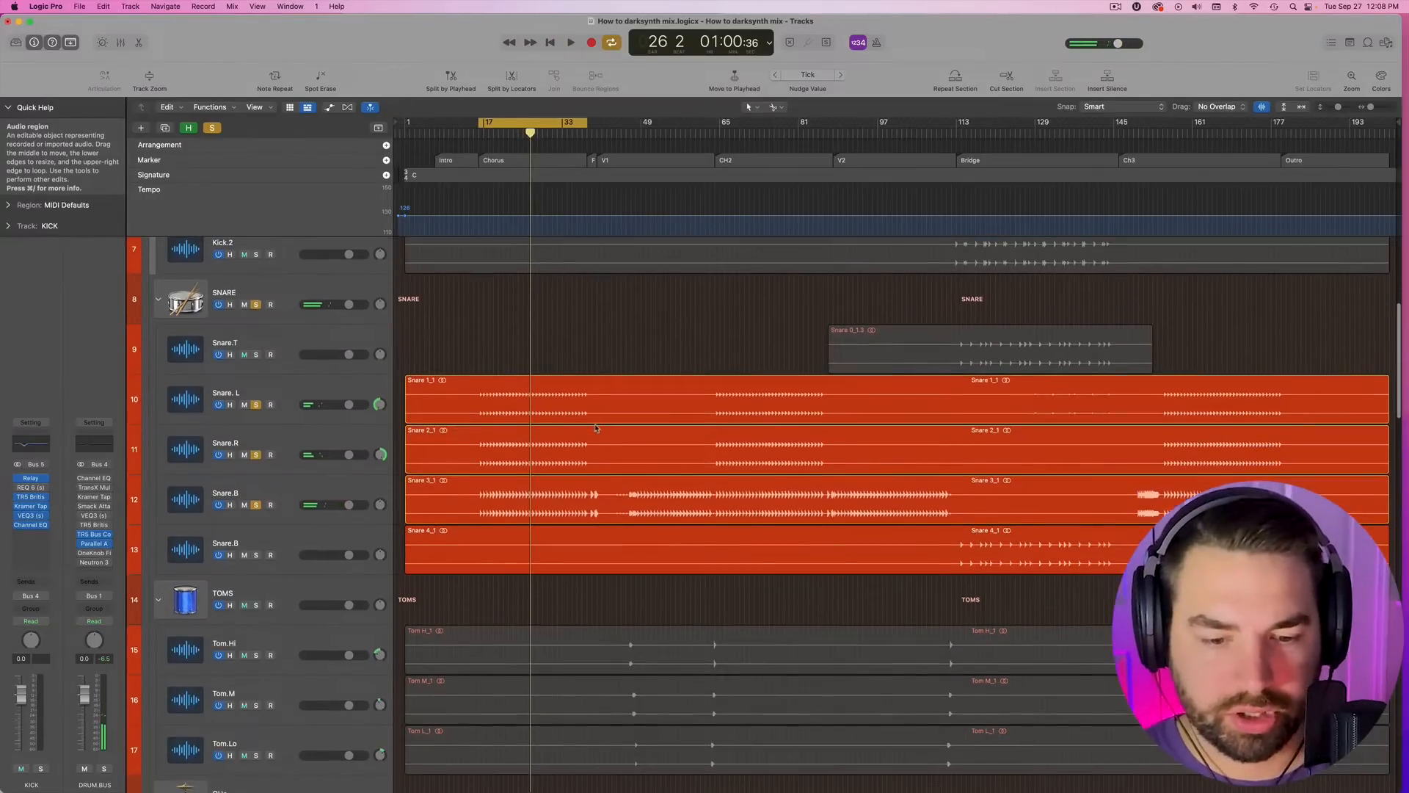
pyautogui.scroll(-1, 596, 428)
pyautogui.scroll(-6, 595, 424)
pyautogui.click(595, 419)
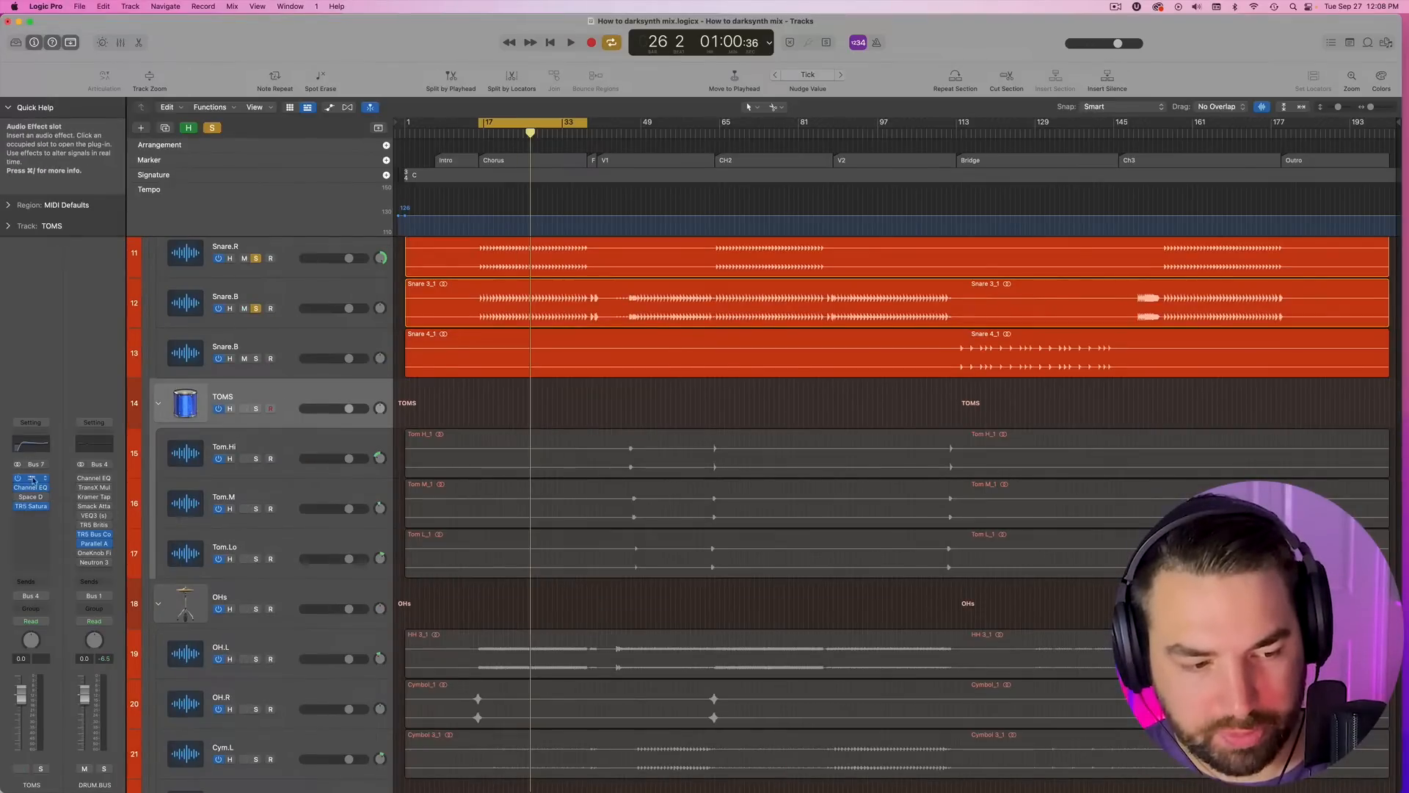
pyautogui.click(31, 487)
pyautogui.click(32, 489)
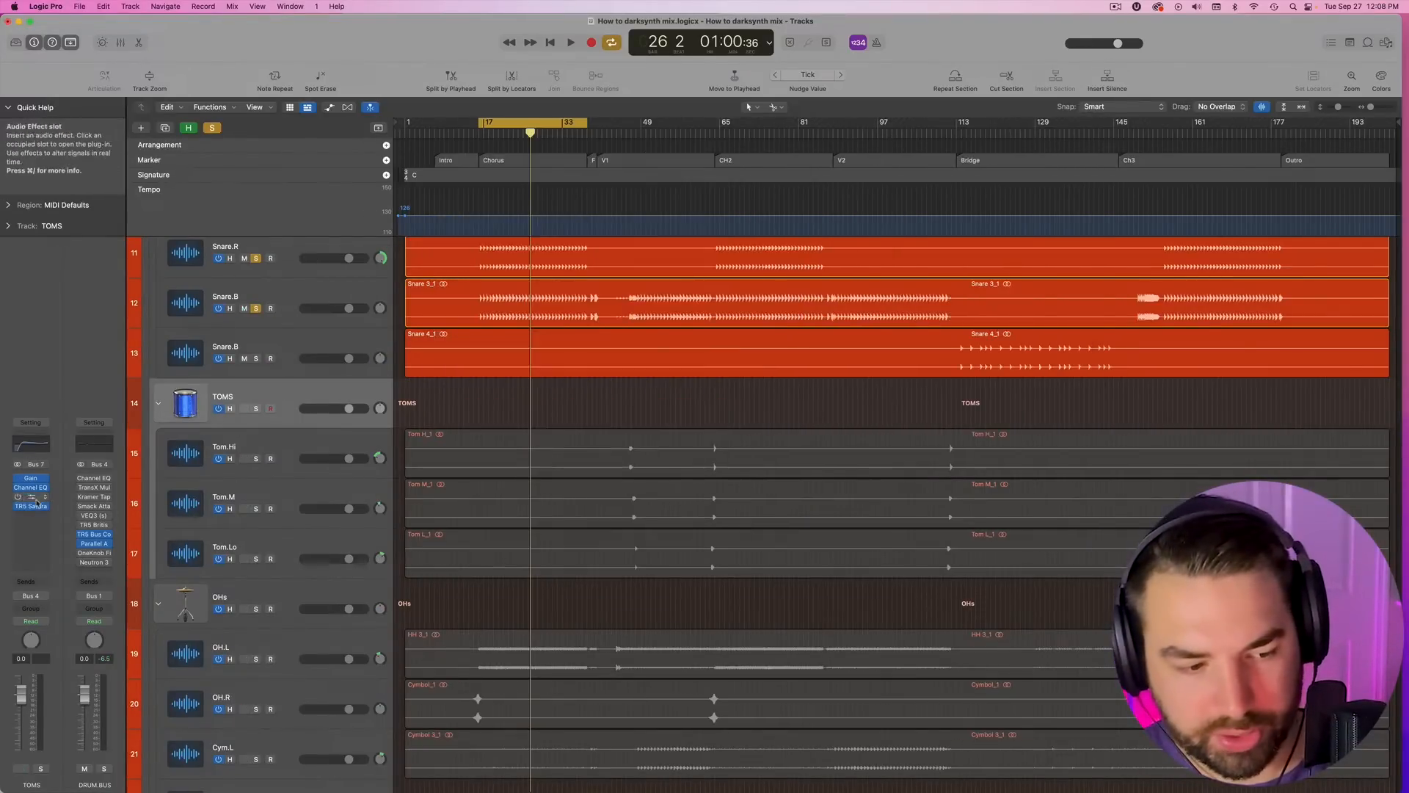
pyautogui.moveTo(718, 162); pyautogui.dragTo(835, 163)
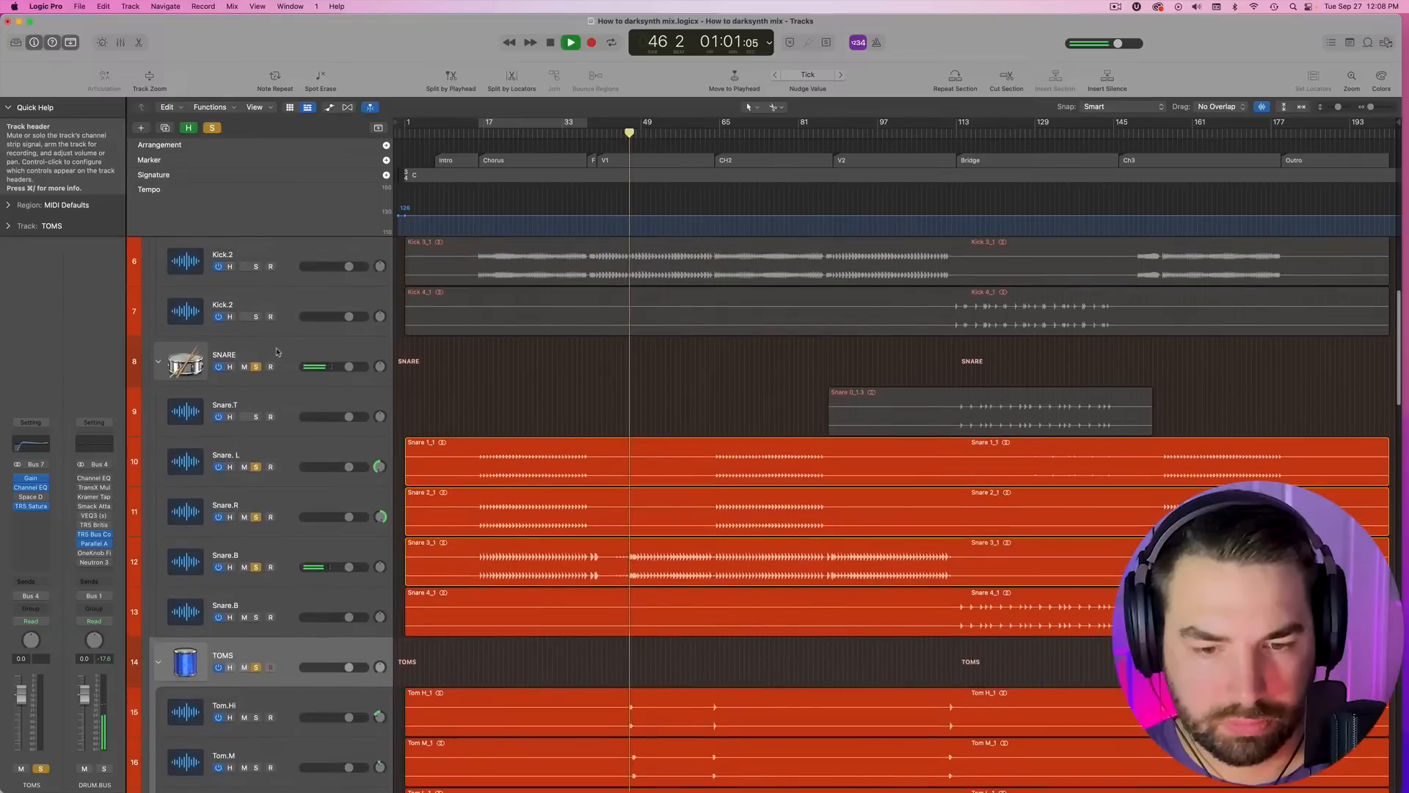
pyautogui.scroll(10, 259, 316)
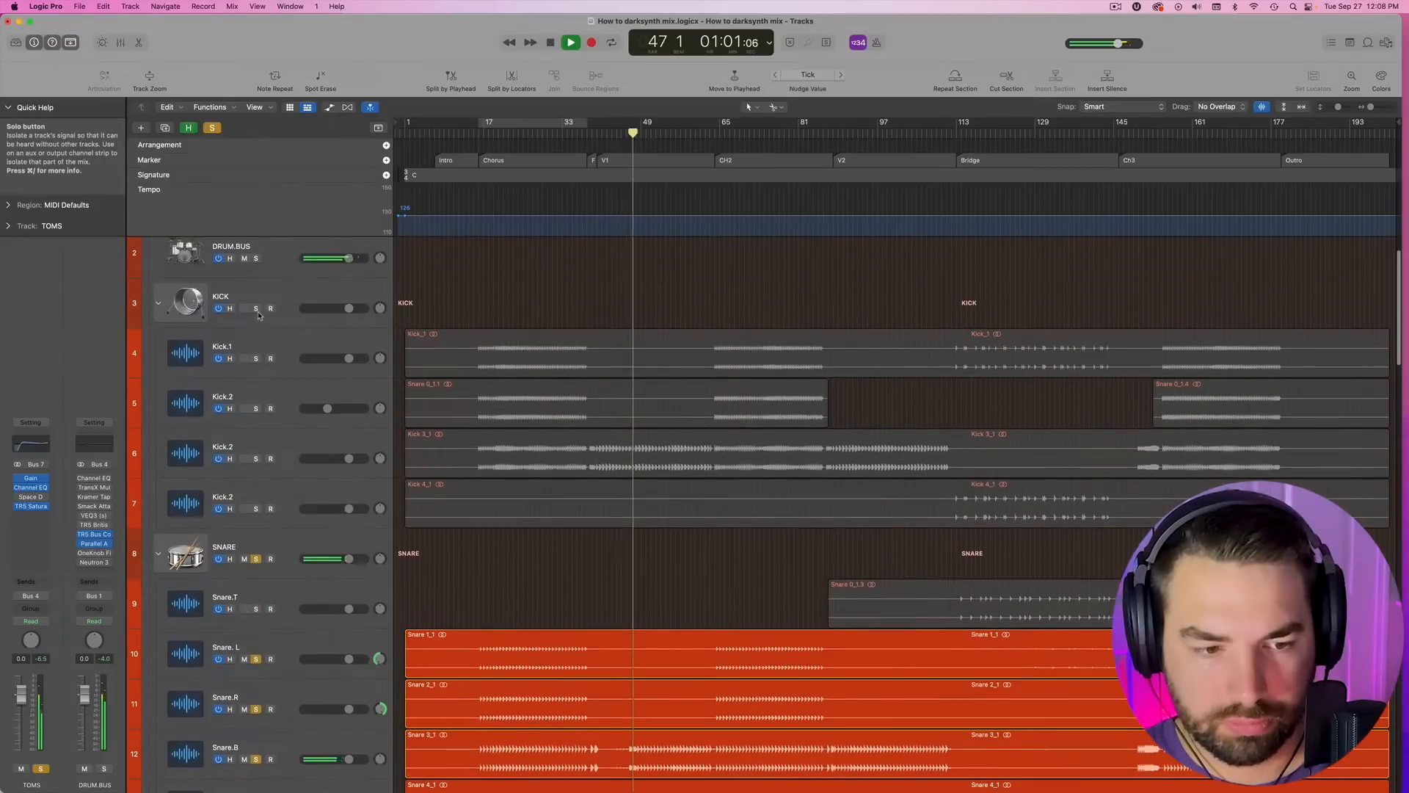
pyautogui.press('space')
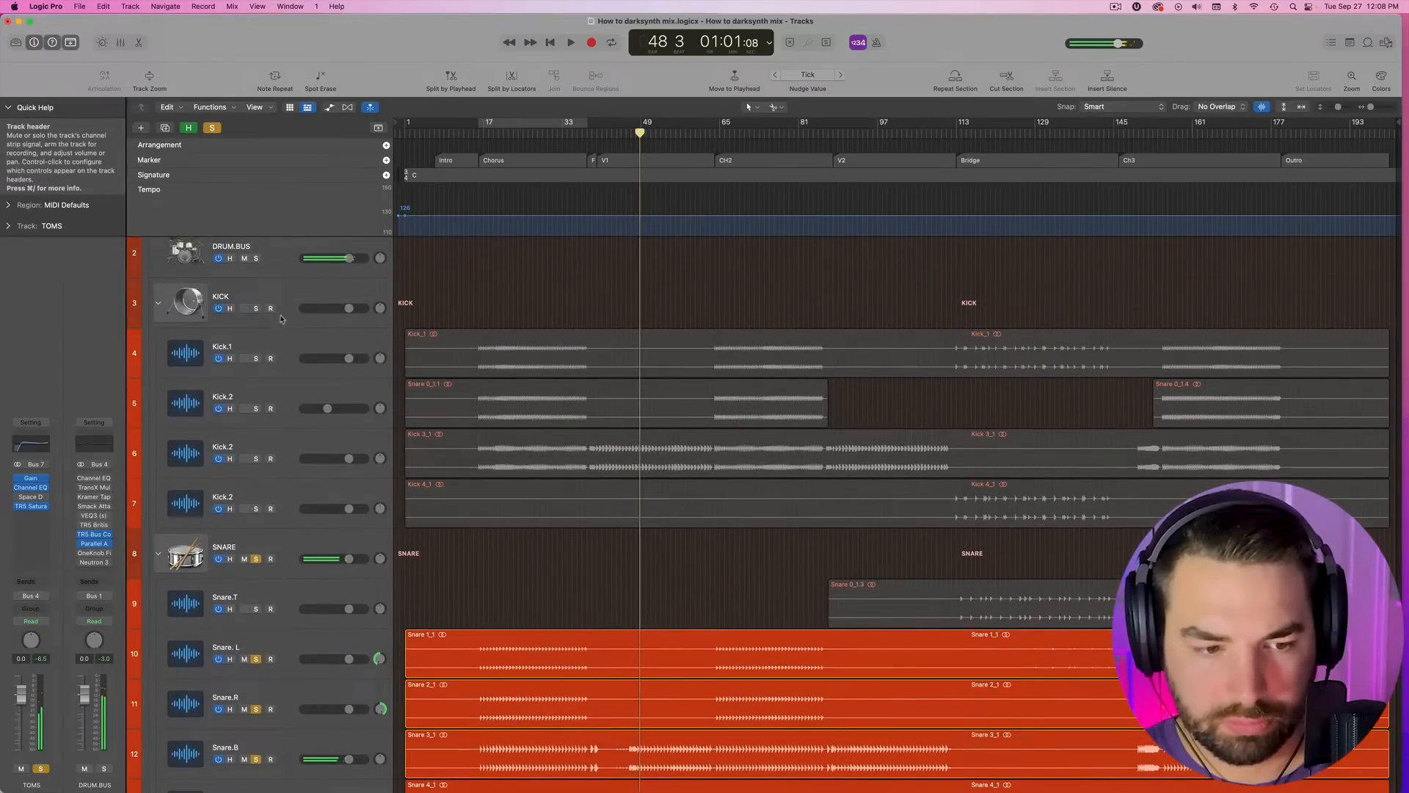
# - Go through the OHs subtracks OH.L, OH.R, Cym.L and Cym.R, ending with Cym.R selected
pyautogui.scroll(-10, 256, 311)
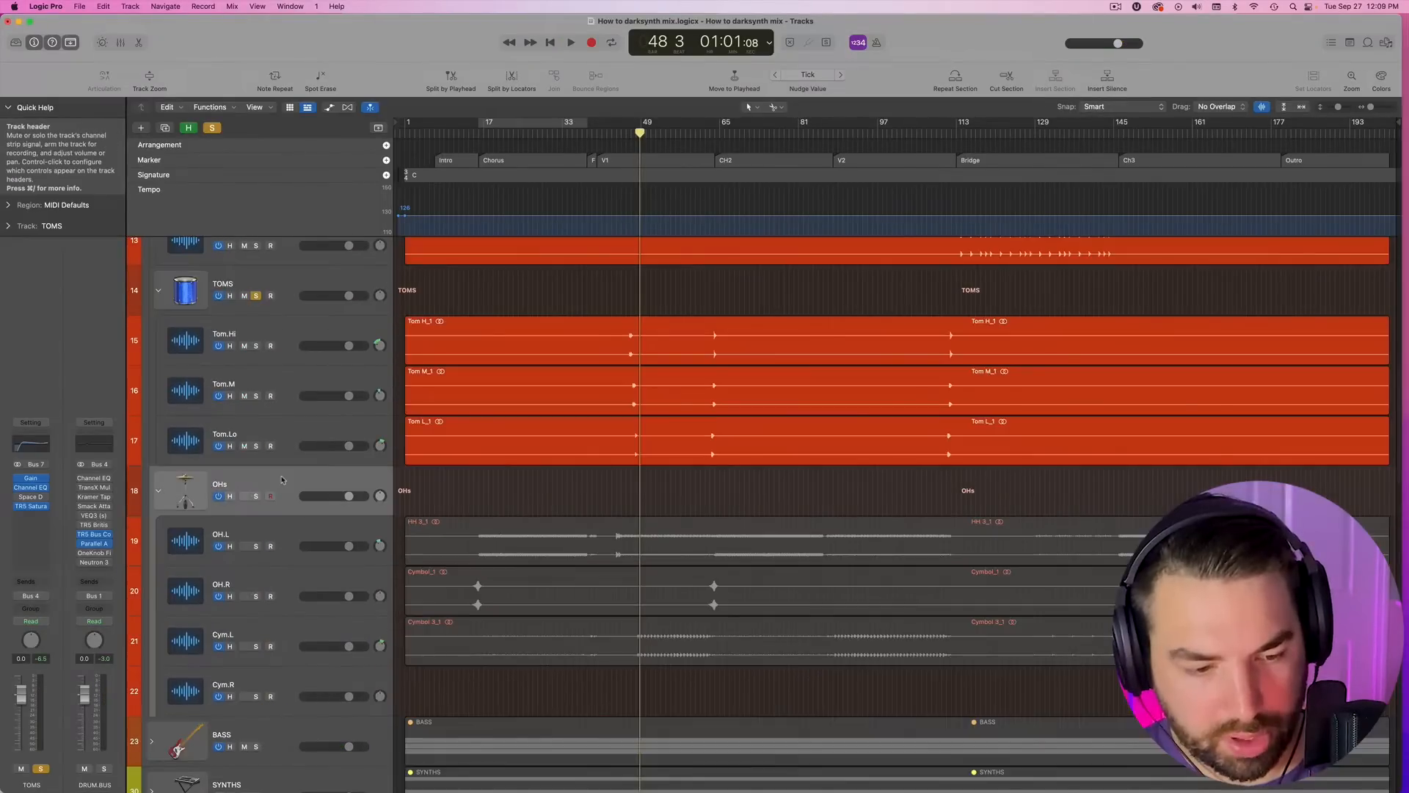
pyautogui.click(280, 558)
pyautogui.click(280, 587)
pyautogui.click(289, 630)
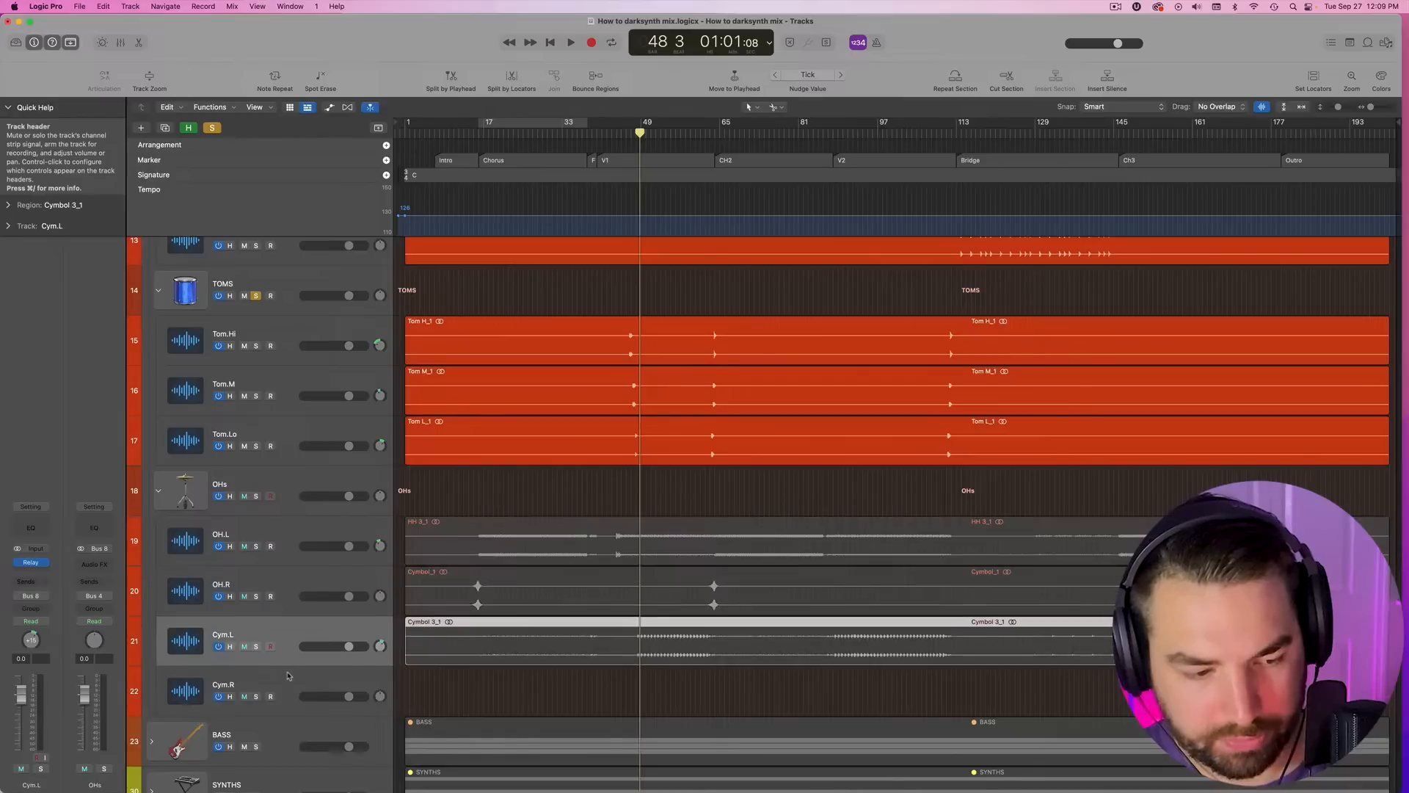
pyautogui.click(287, 675)
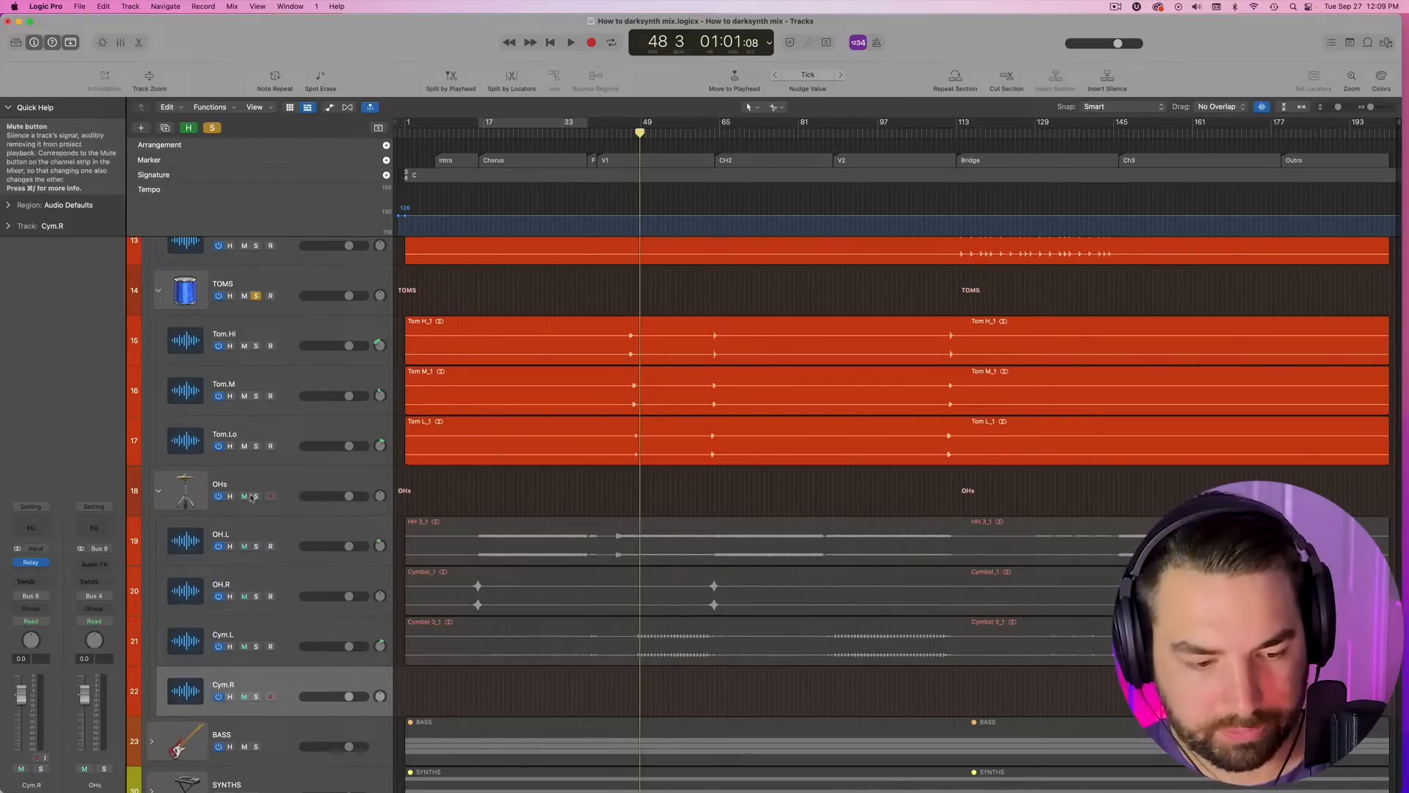
# - Clear all active solos and solo the whole DRUMS track stack
pyautogui.click(212, 129)
pyautogui.scroll(10, 294, 400)
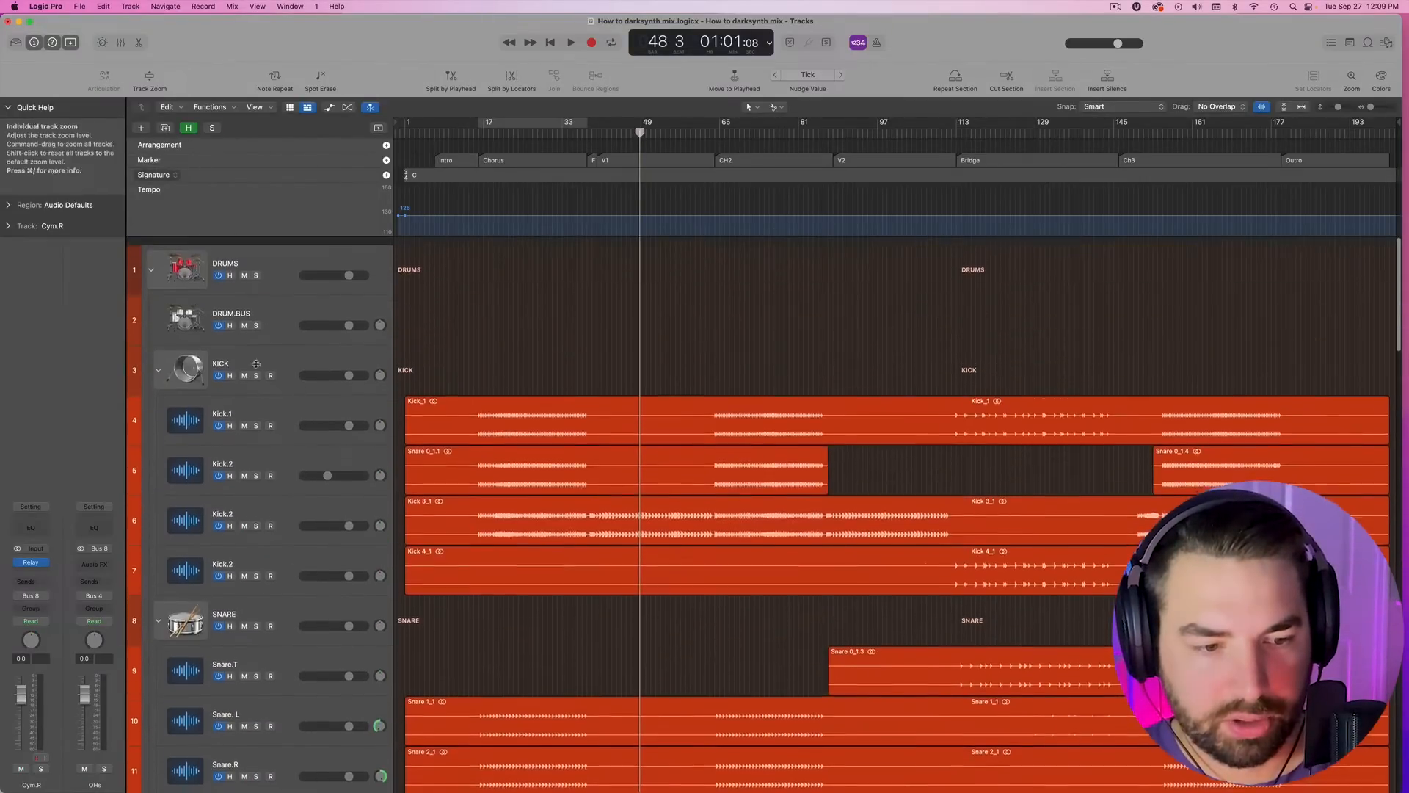
pyautogui.click(256, 268)
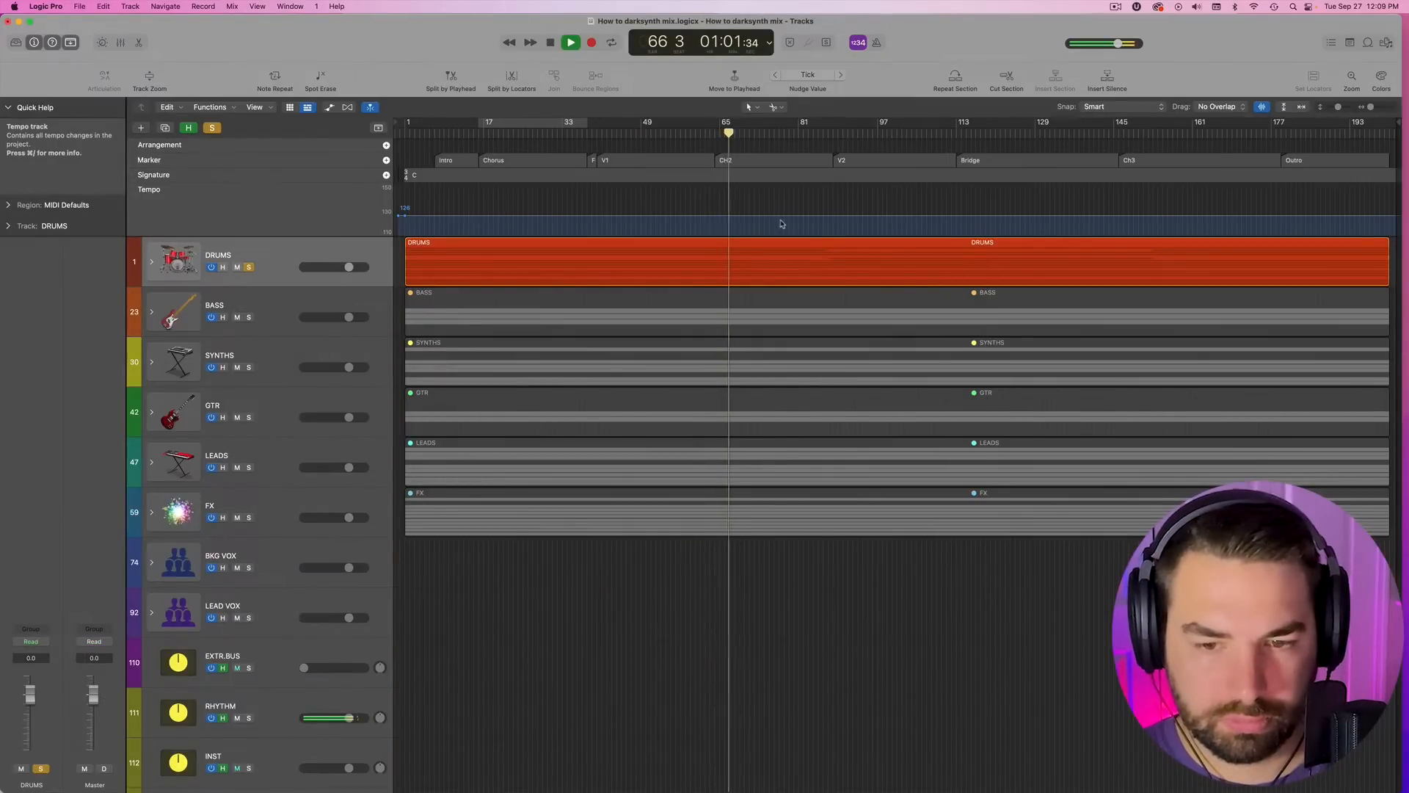
# - Play the soloed drums from the start of the Bridge at bar 113 and expand the DRUMS track stack
pyautogui.click(955, 133)
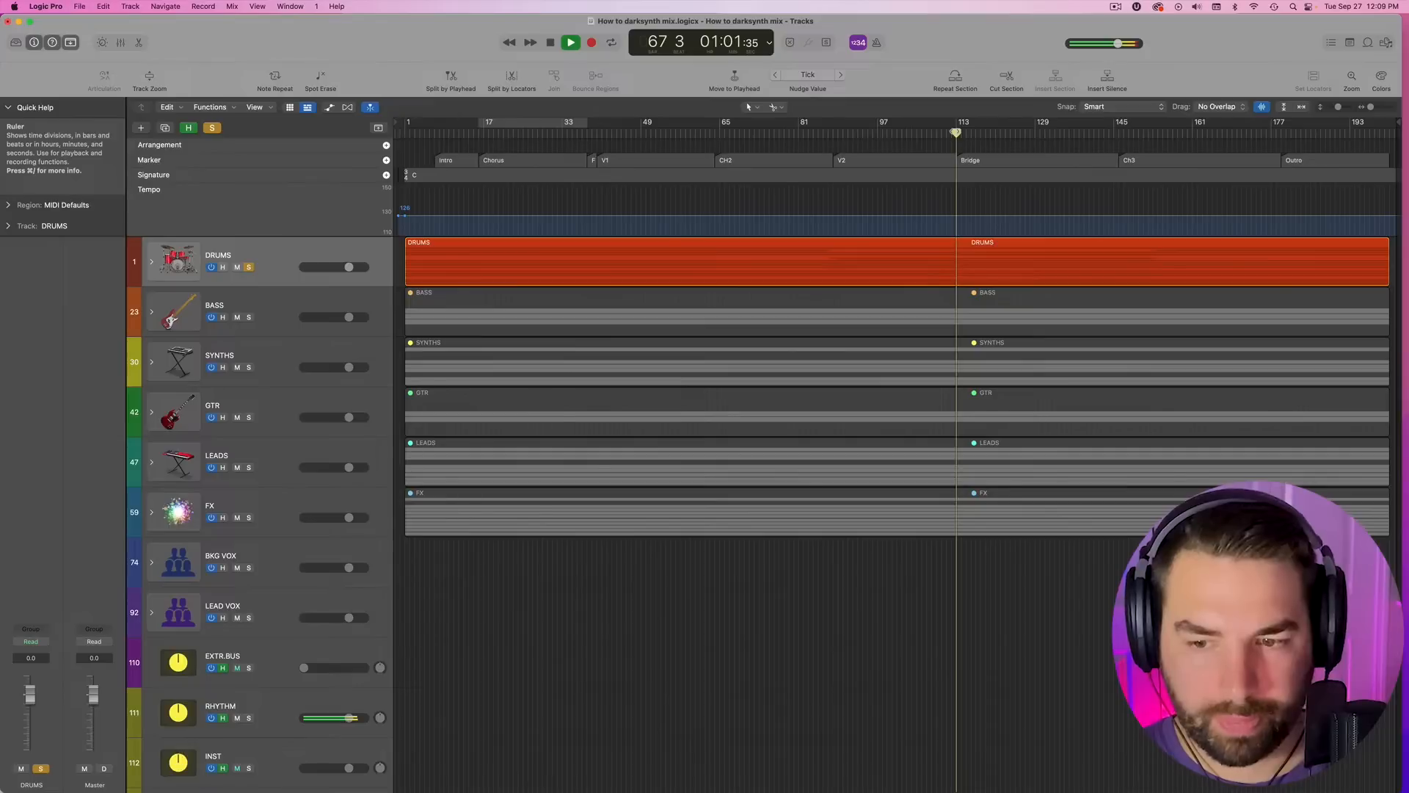
pyautogui.click(152, 262)
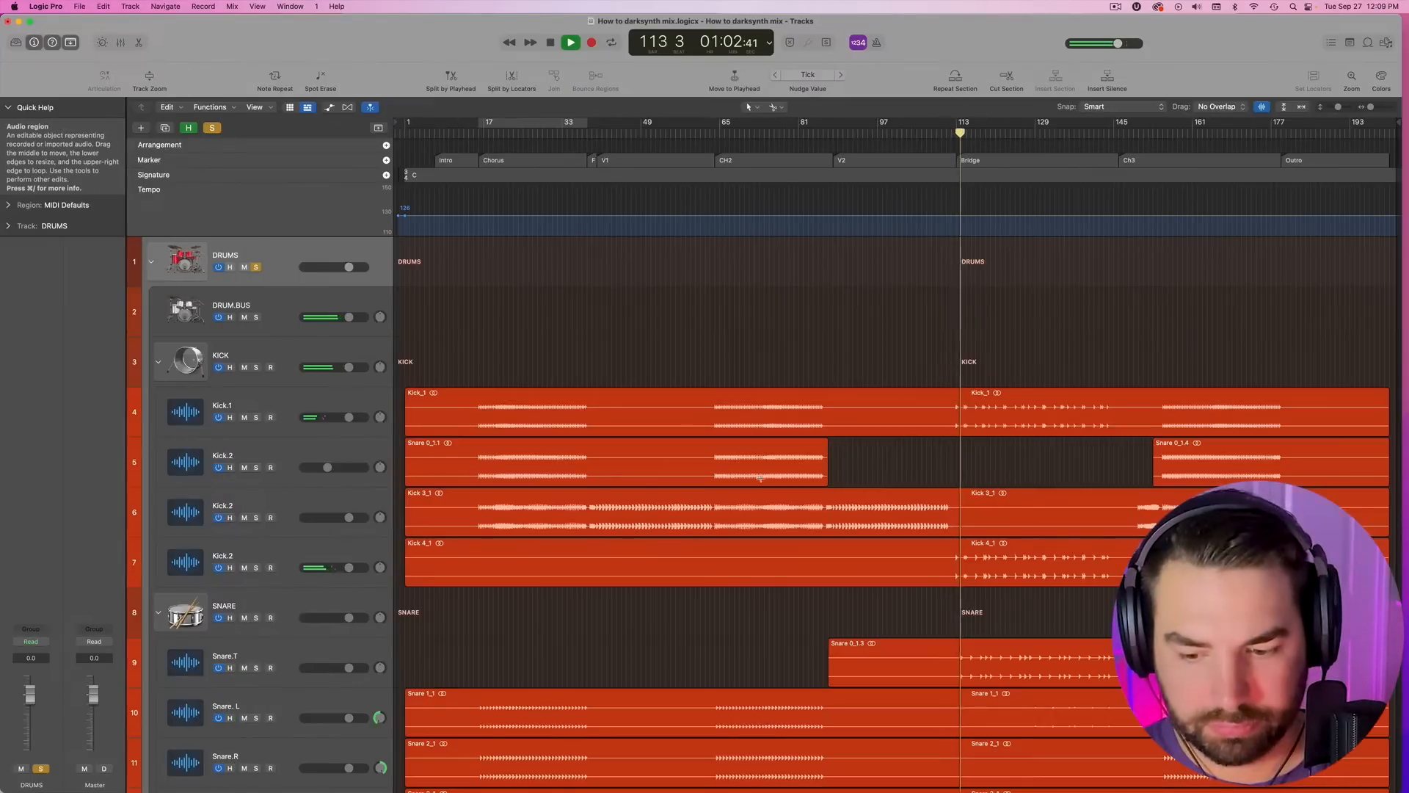
pyautogui.scroll(-5, 761, 481)
pyautogui.scroll(-3, 762, 481)
# - Check the volume automation lanes of the drum subtracks, hide them again and stop playback at about bar 119
pyautogui.press('a')
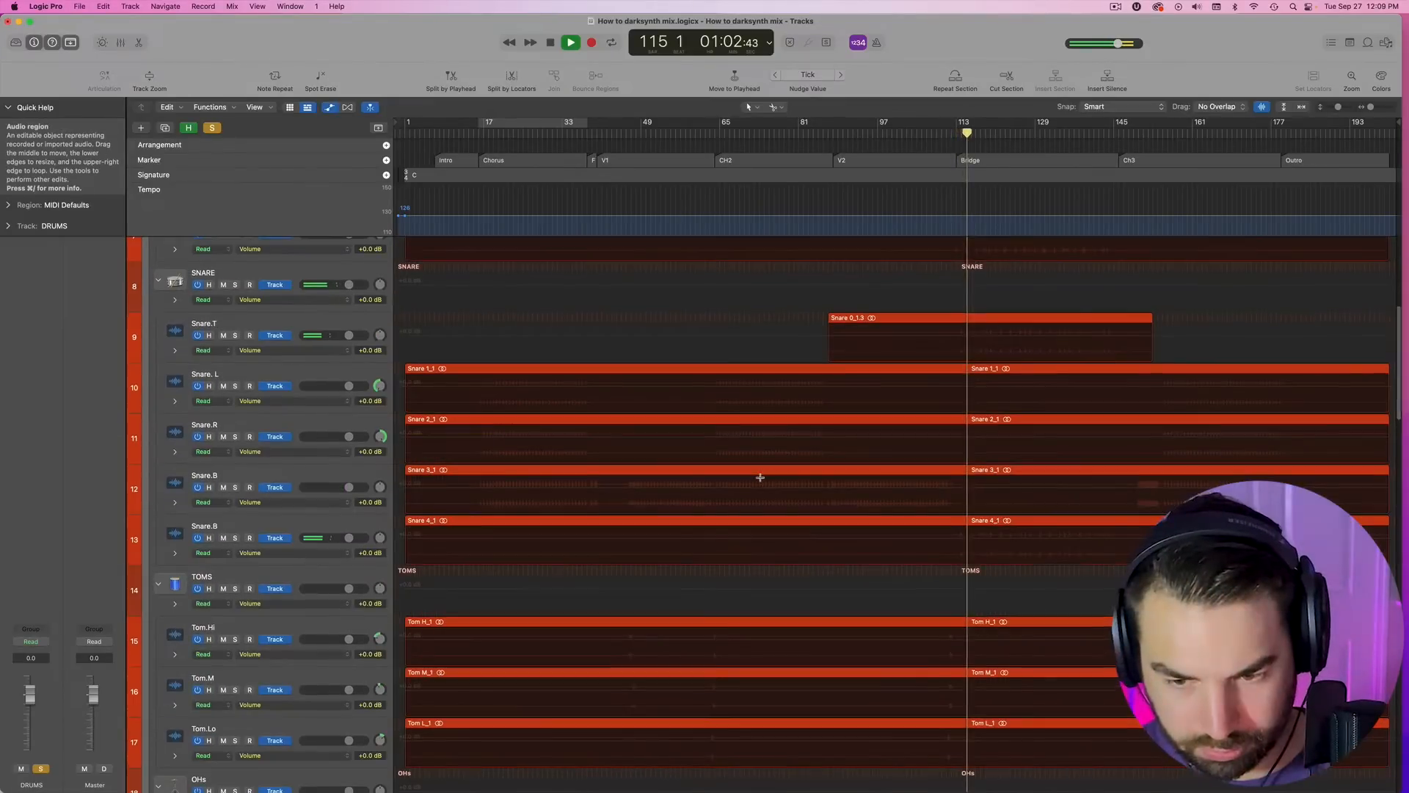
pyautogui.scroll(-9, 761, 481)
pyautogui.scroll(12, 761, 481)
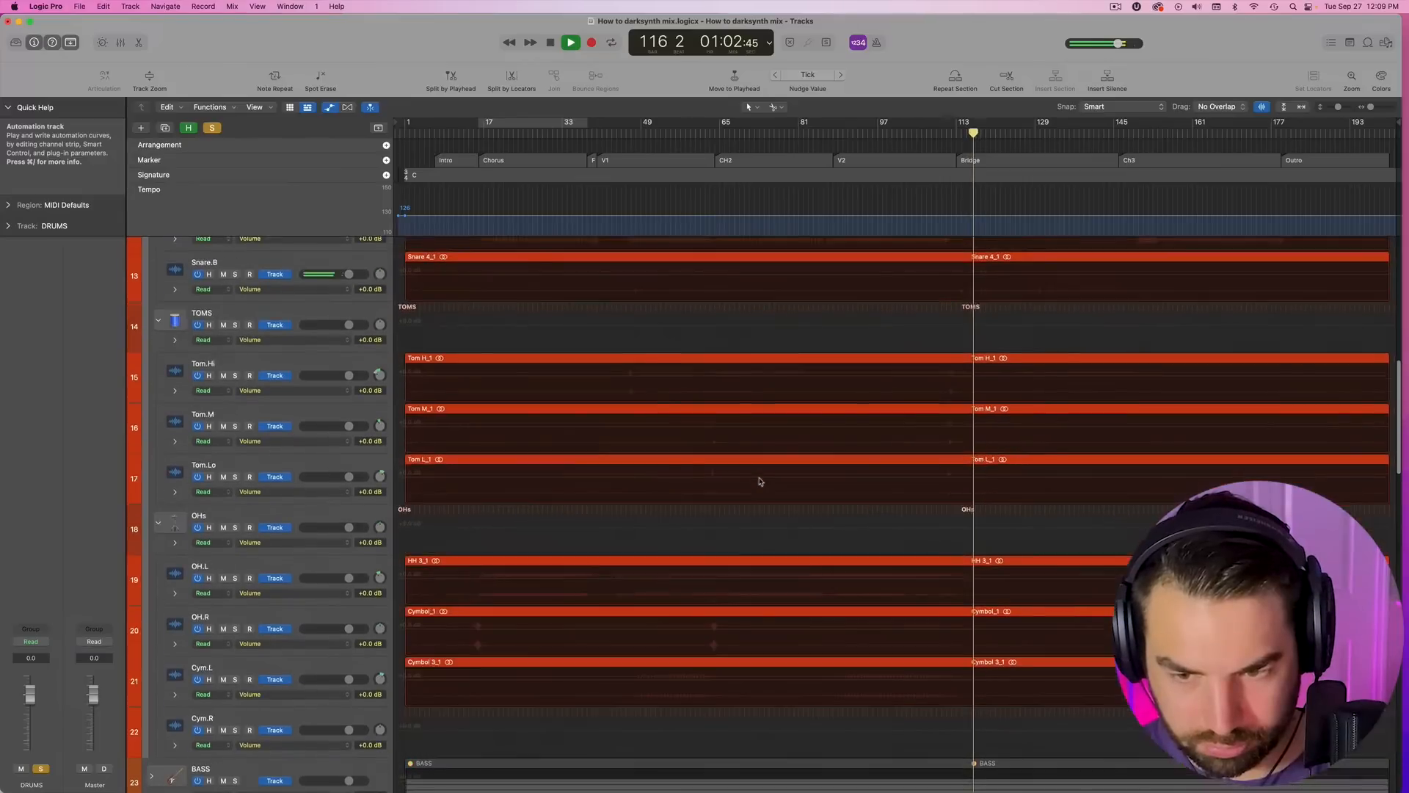
pyautogui.press('a')
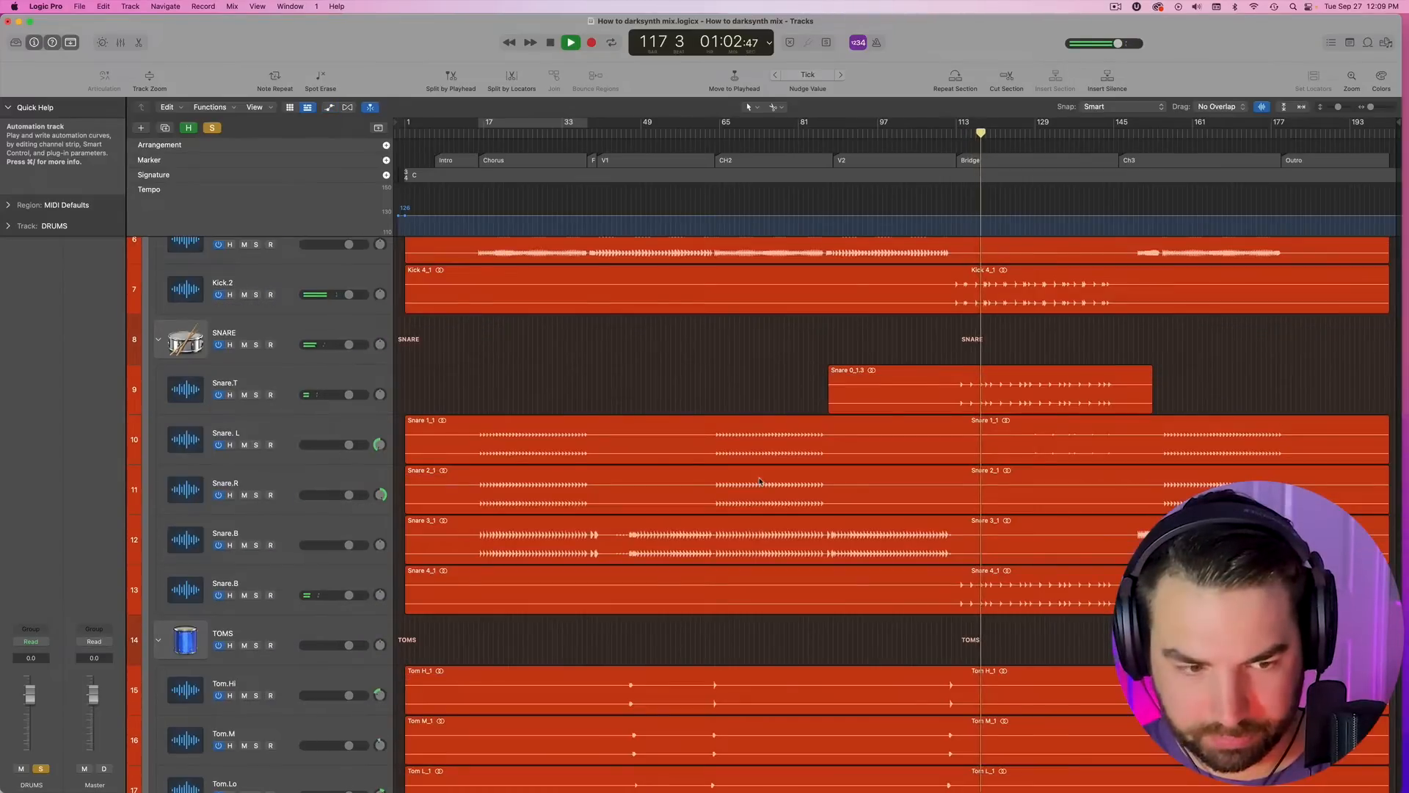
pyautogui.press('space')
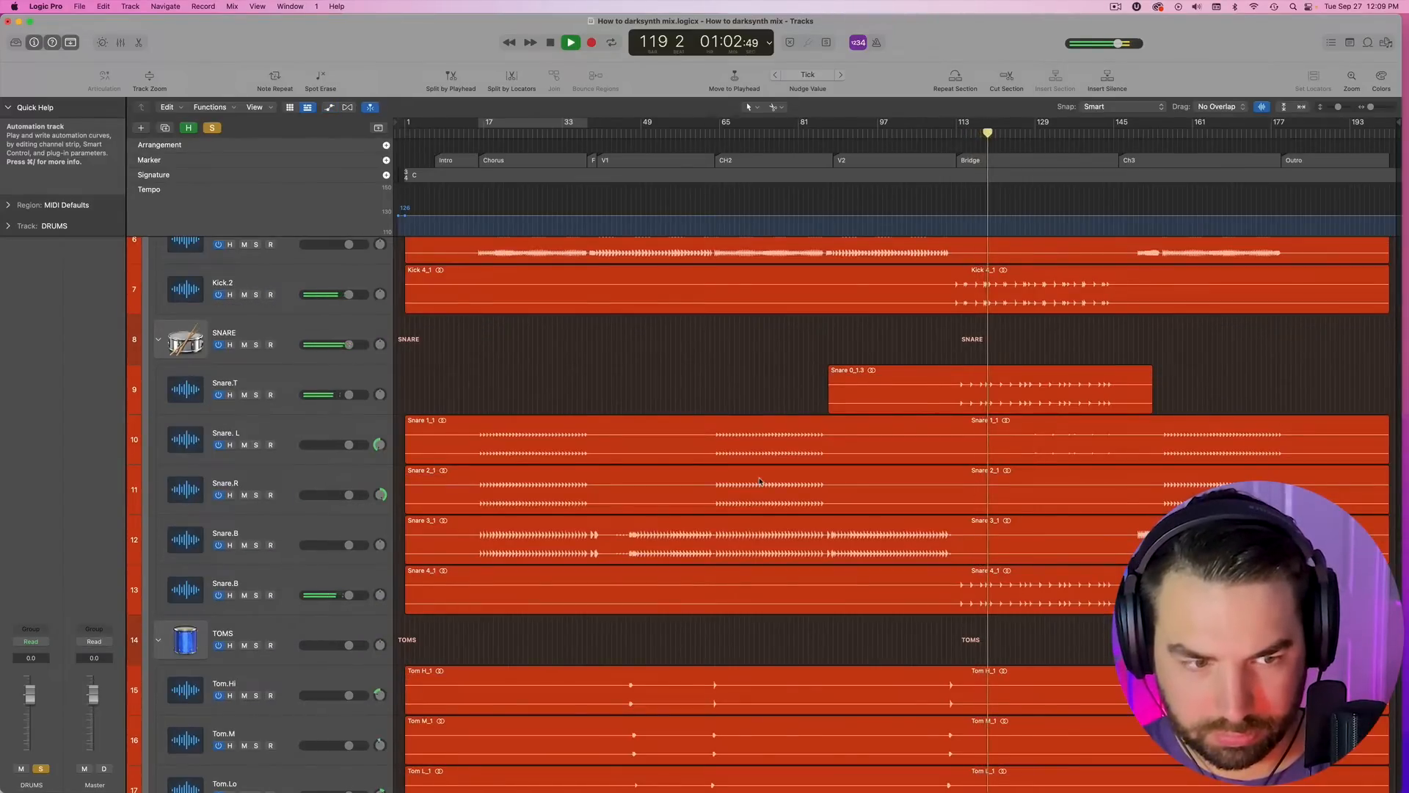
# - Select the Kick.2 track holding the Kick 4_1 region and examine the kick and snare regions in the Bridge
pyautogui.scroll(5, 745, 481)
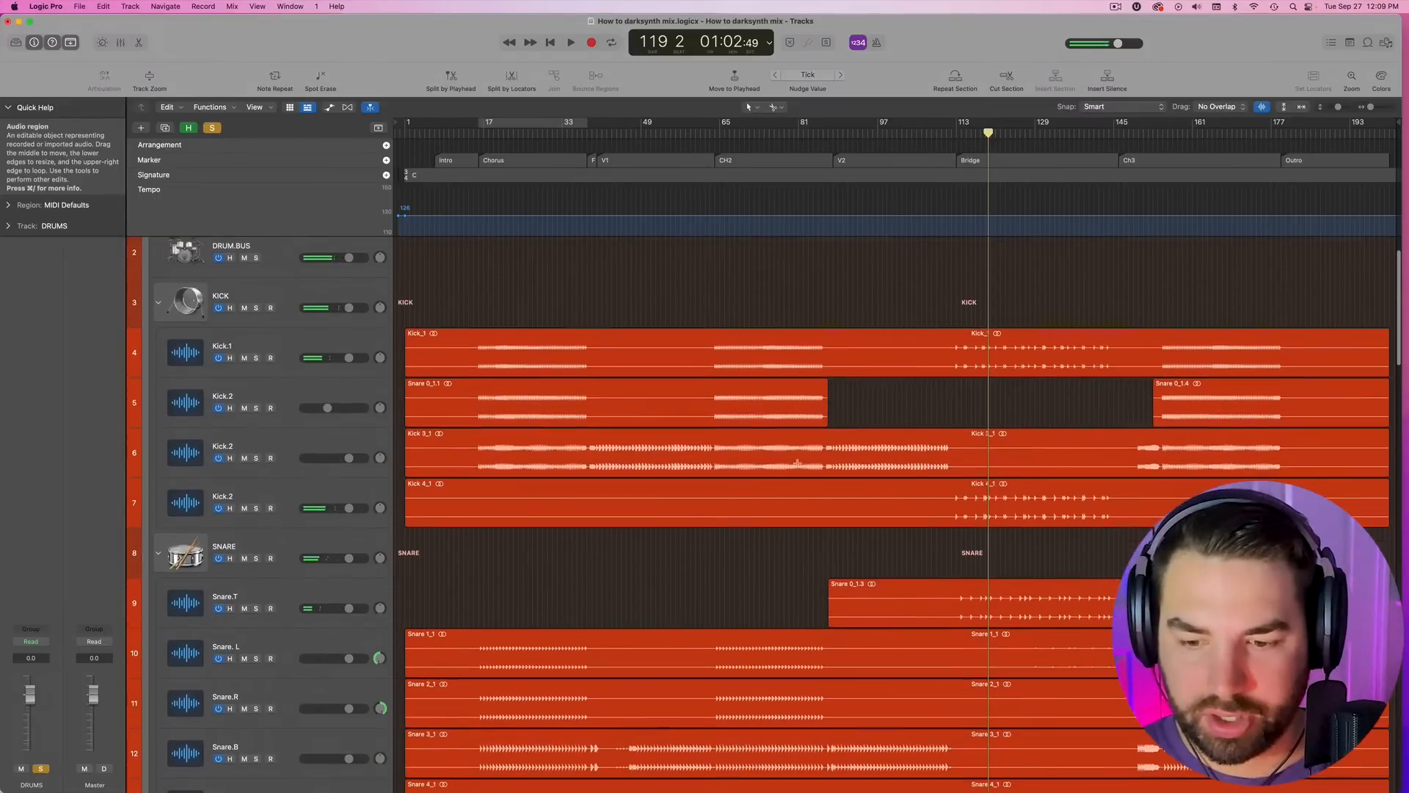
pyautogui.click(294, 514)
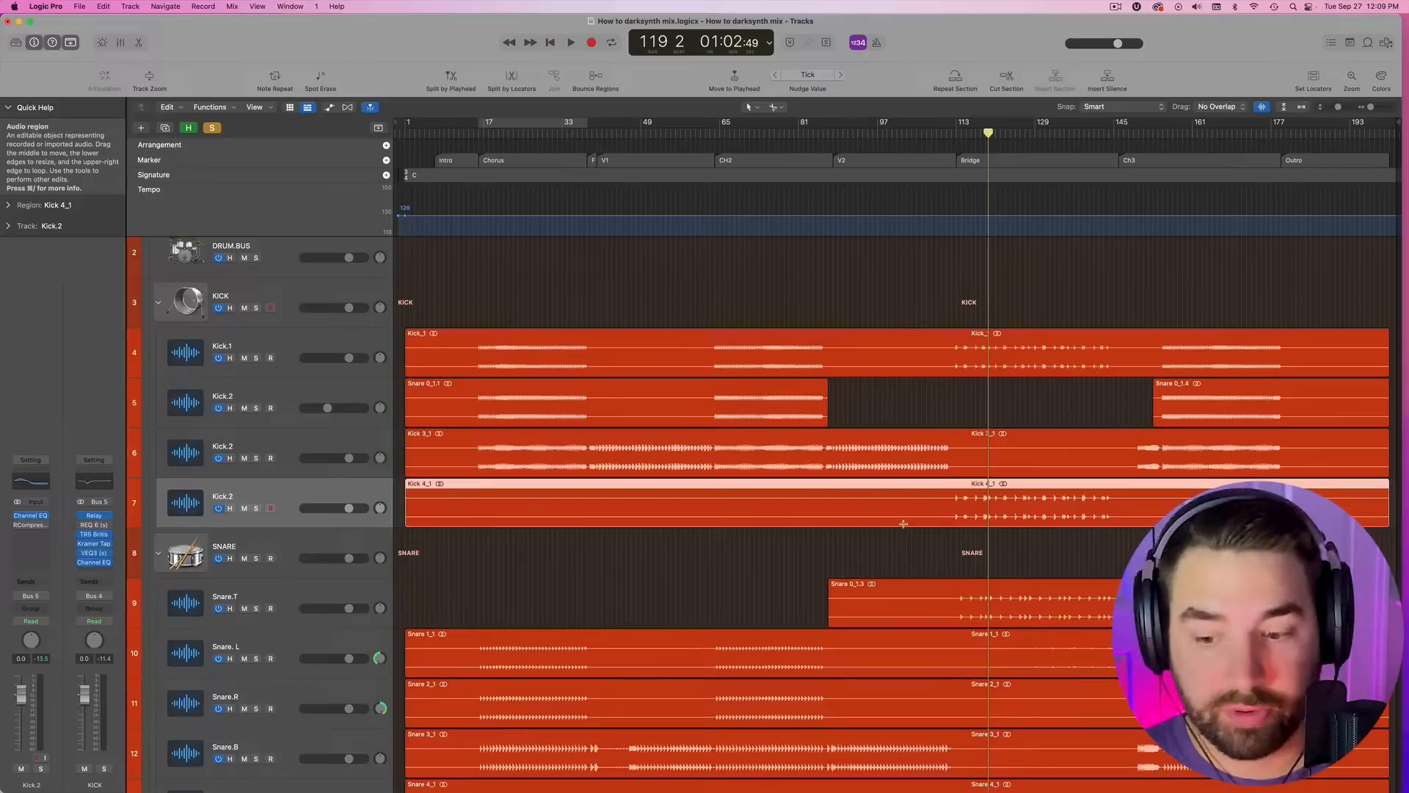
pyautogui.scroll(-3, 904, 524)
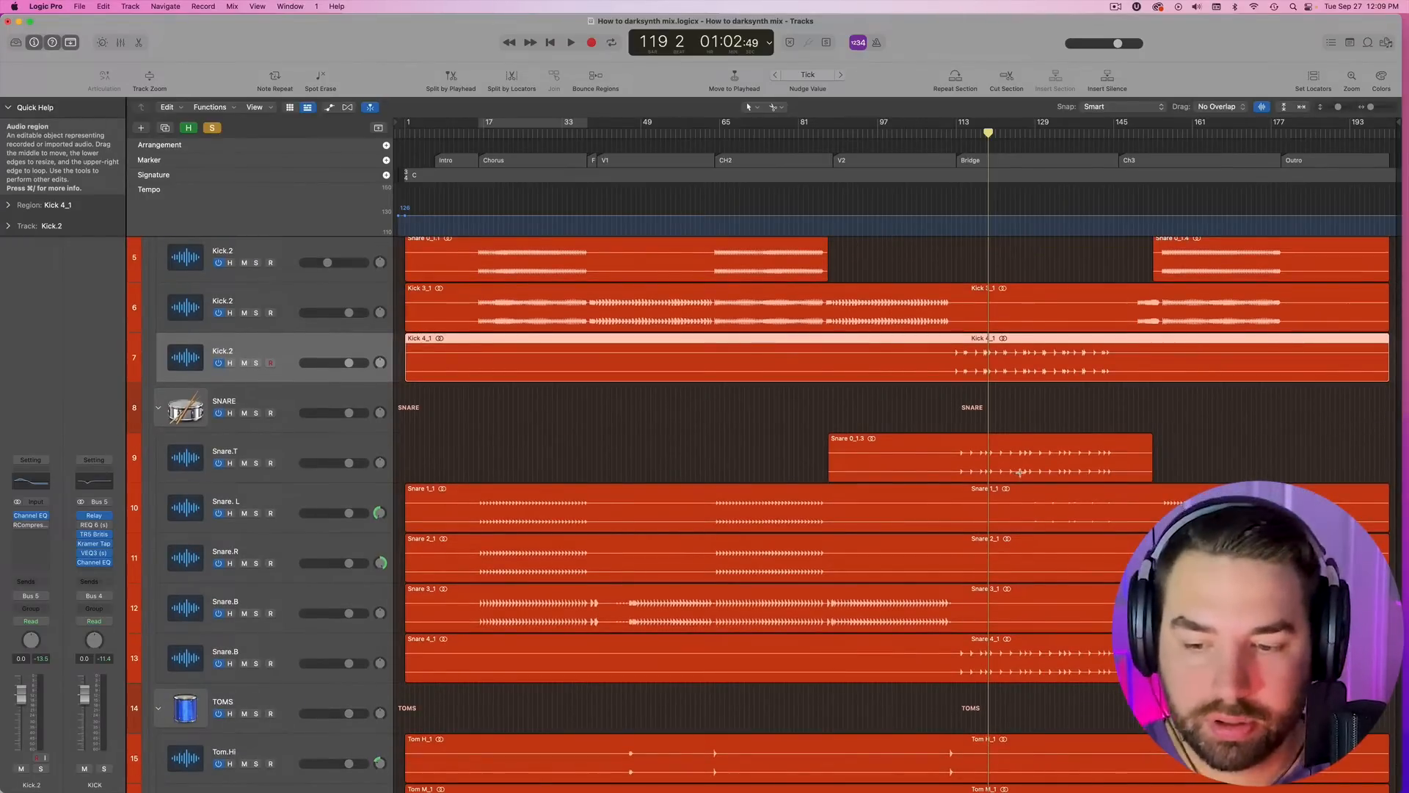
pyautogui.scroll(-5, 1003, 471)
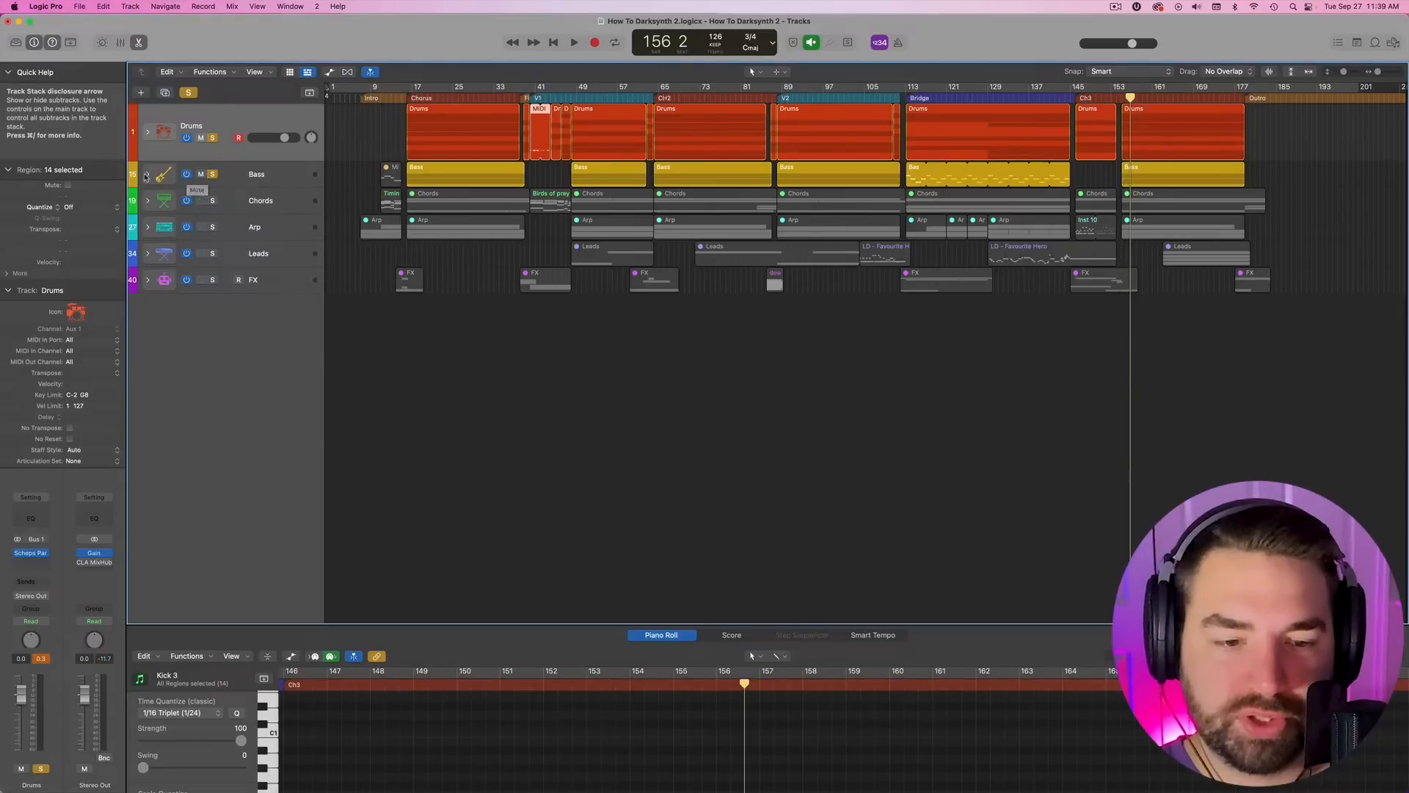
# - In the How To Darksynth 2 project, expand the Bass stack, unsolo Drums and play the bass from bar 16 to about bar 23
pyautogui.click(148, 174)
pyautogui.click(248, 202)
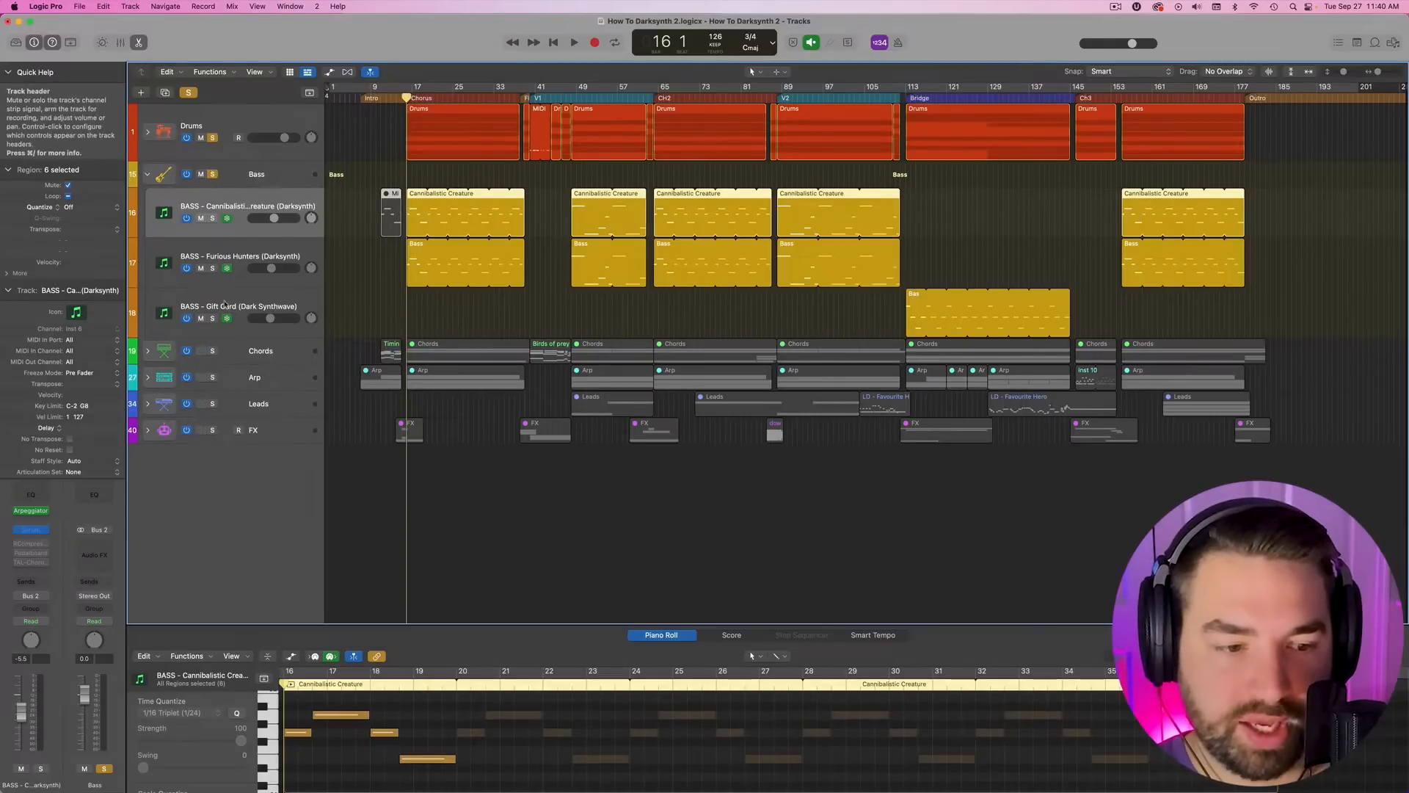
pyautogui.click(213, 138)
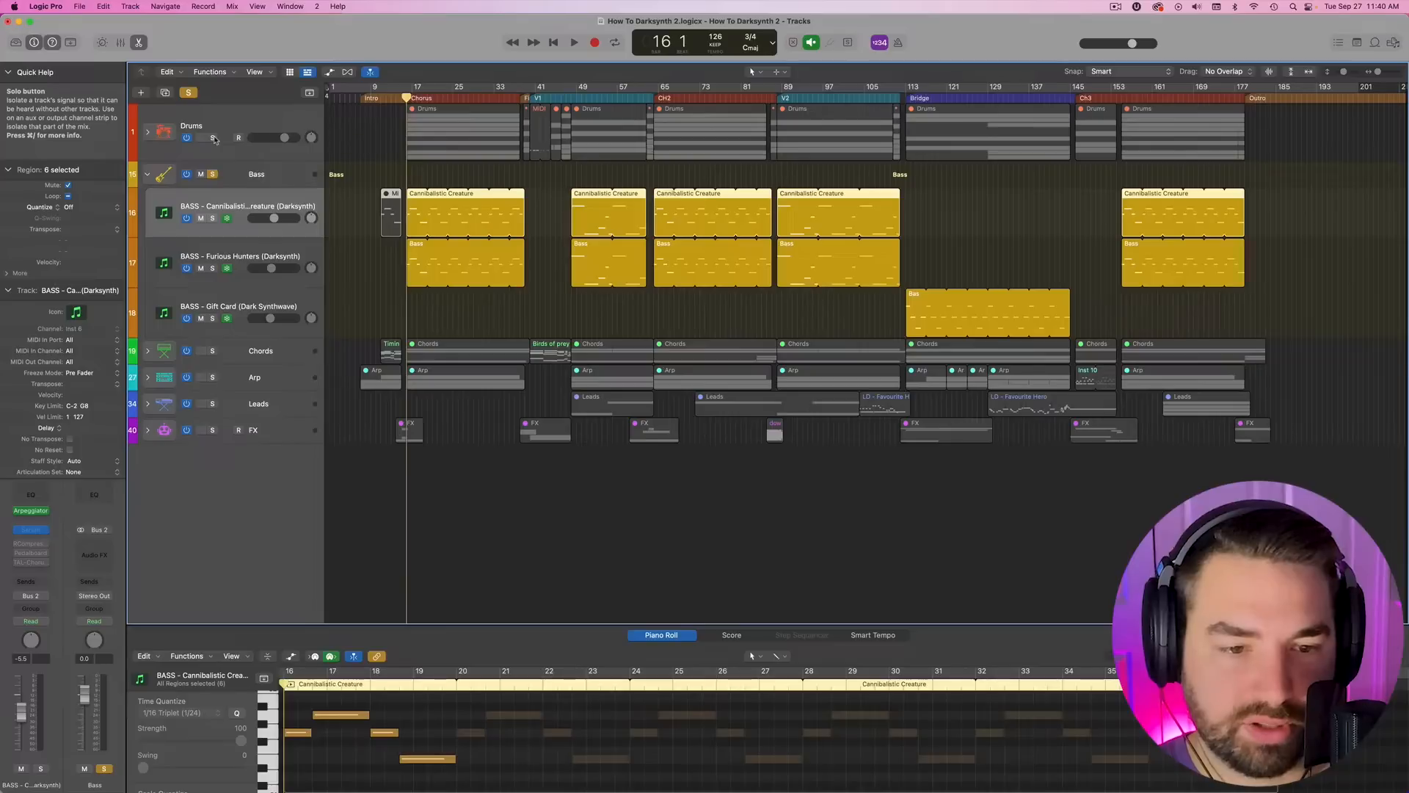
pyautogui.press('space')
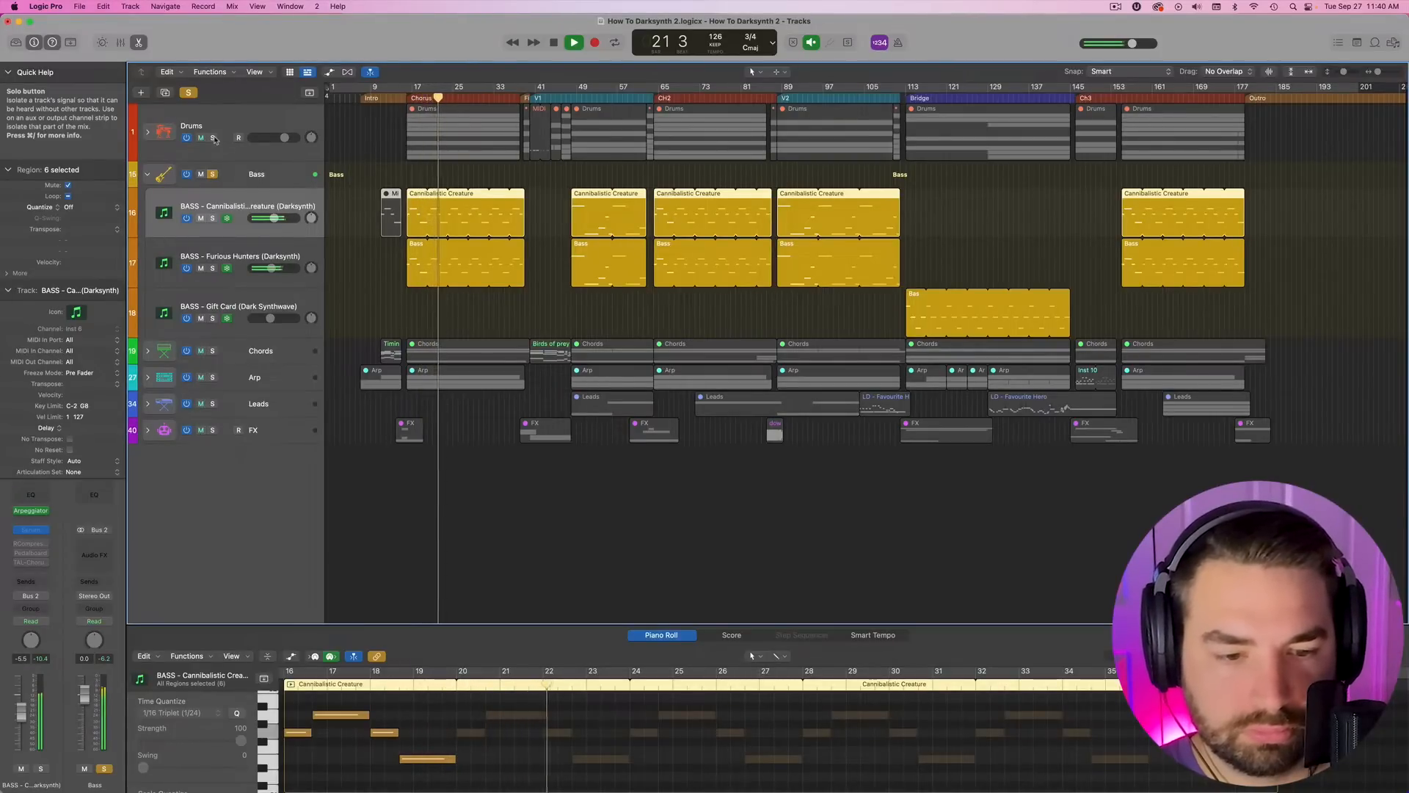
pyautogui.press('space')
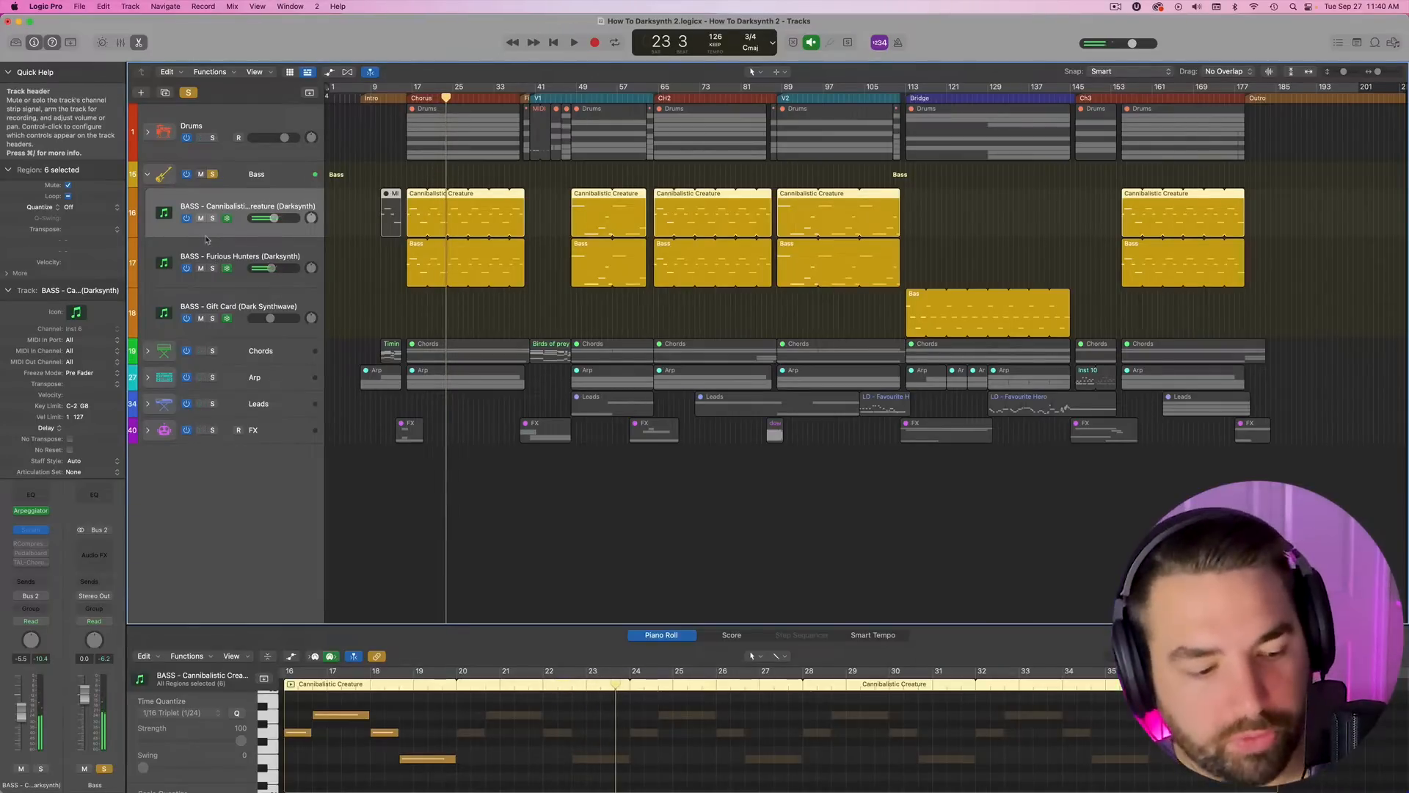
# - View the Arpeggiator on the Cannibalistic Creature bass, close it and select the Furious Hunters bass track
pyautogui.click(31, 512)
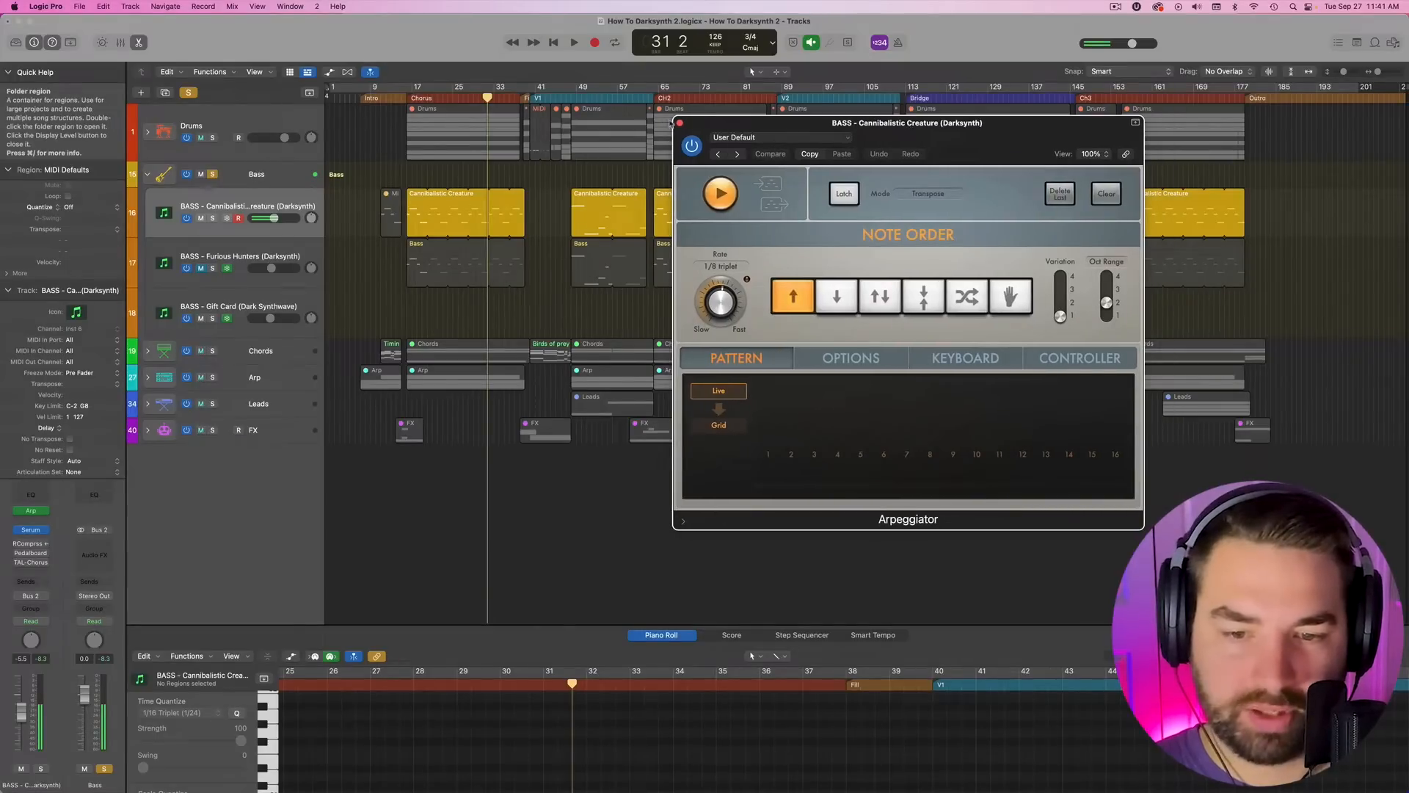
pyautogui.click(680, 122)
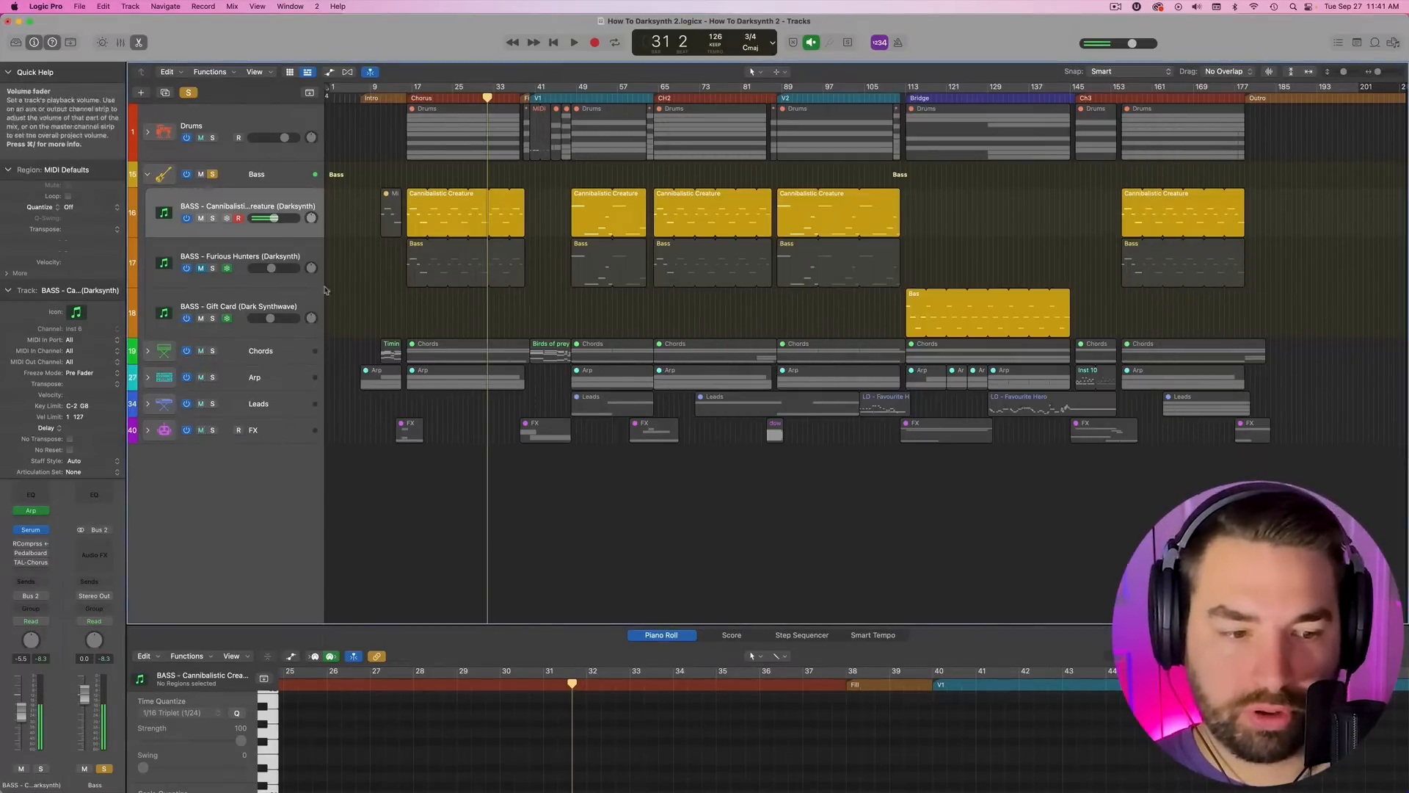
pyautogui.click(230, 254)
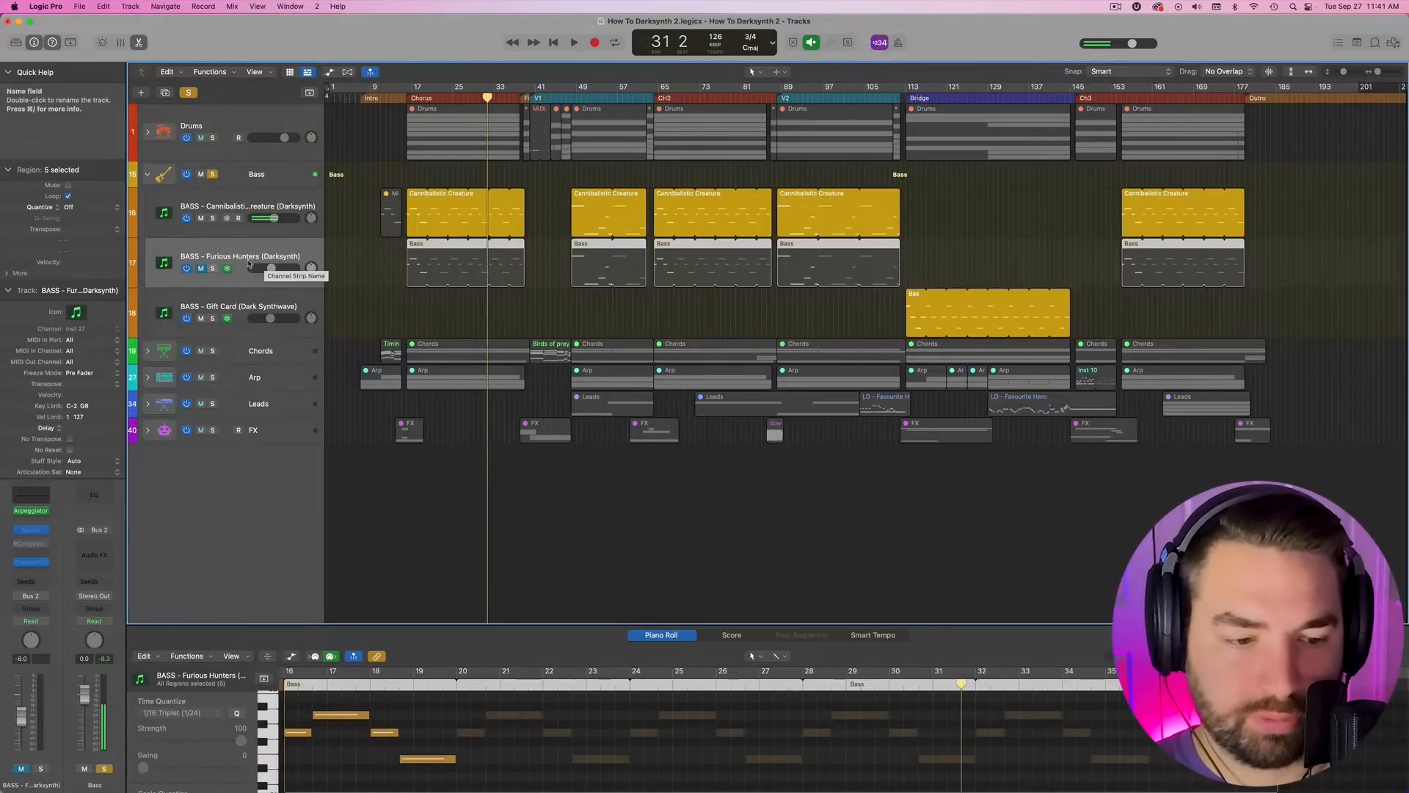
pyautogui.click(227, 198)
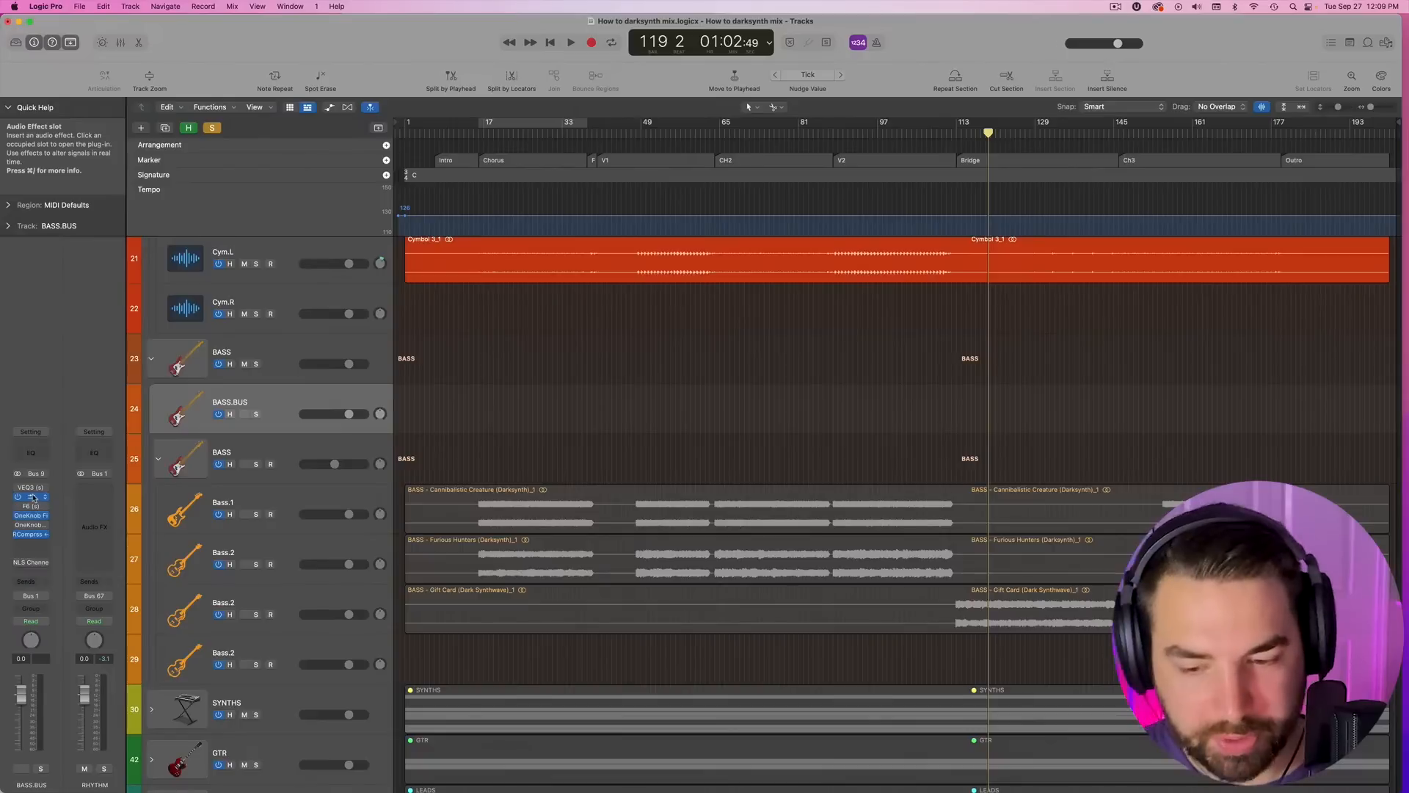
# - View the Super VHS and OneKnob plug-ins on the BASS.BUS channel and close each one
pyautogui.click(33, 498)
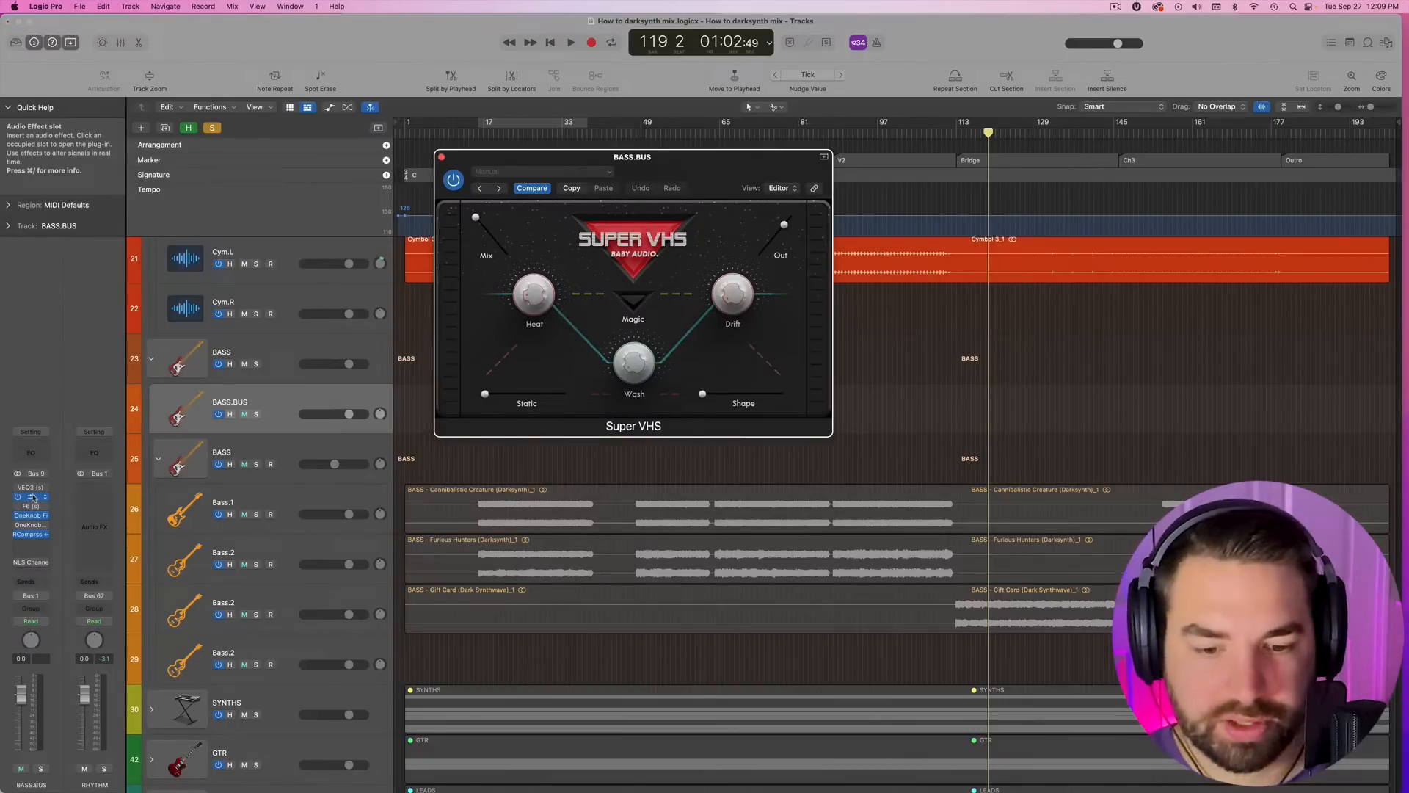
pyautogui.click(441, 157)
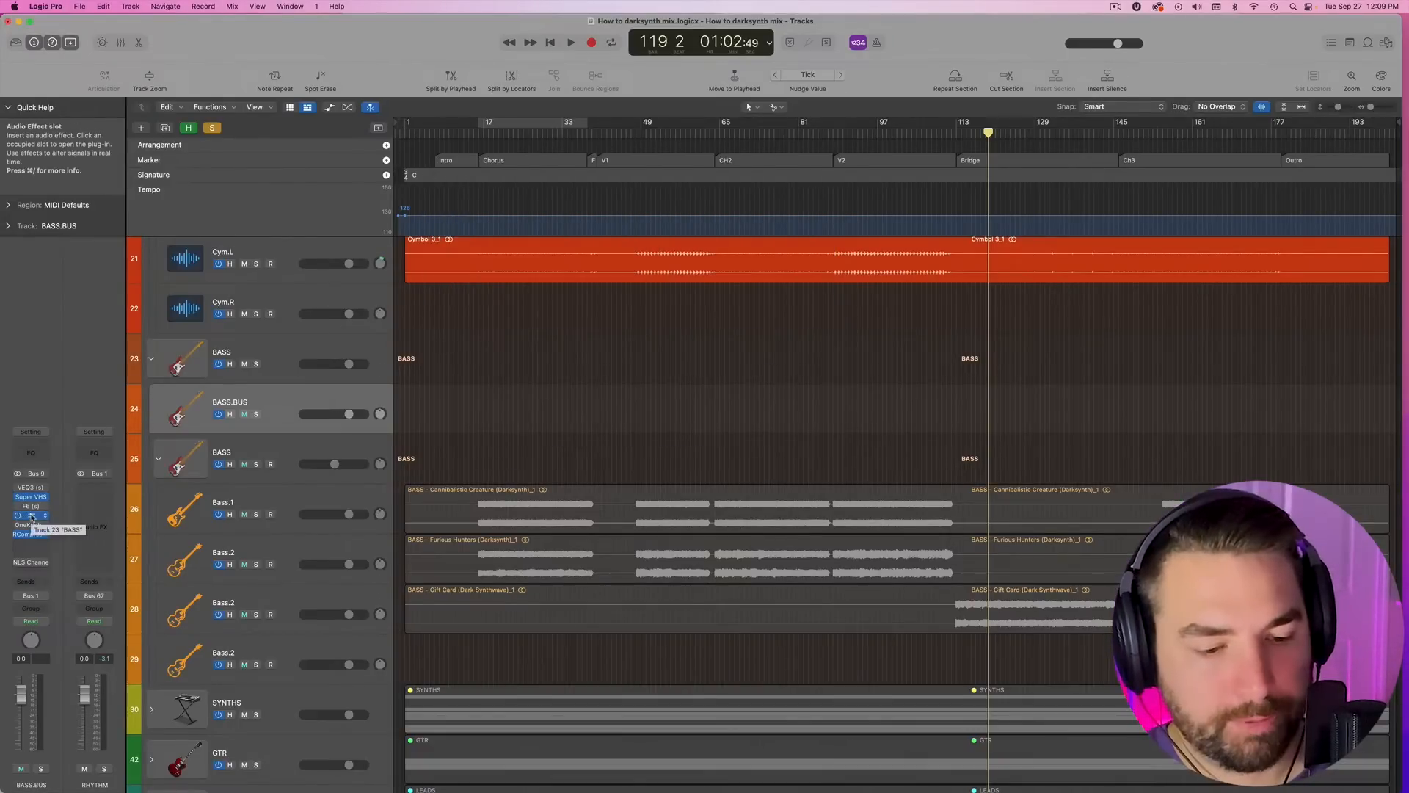
pyautogui.click(32, 516)
pyautogui.click(441, 156)
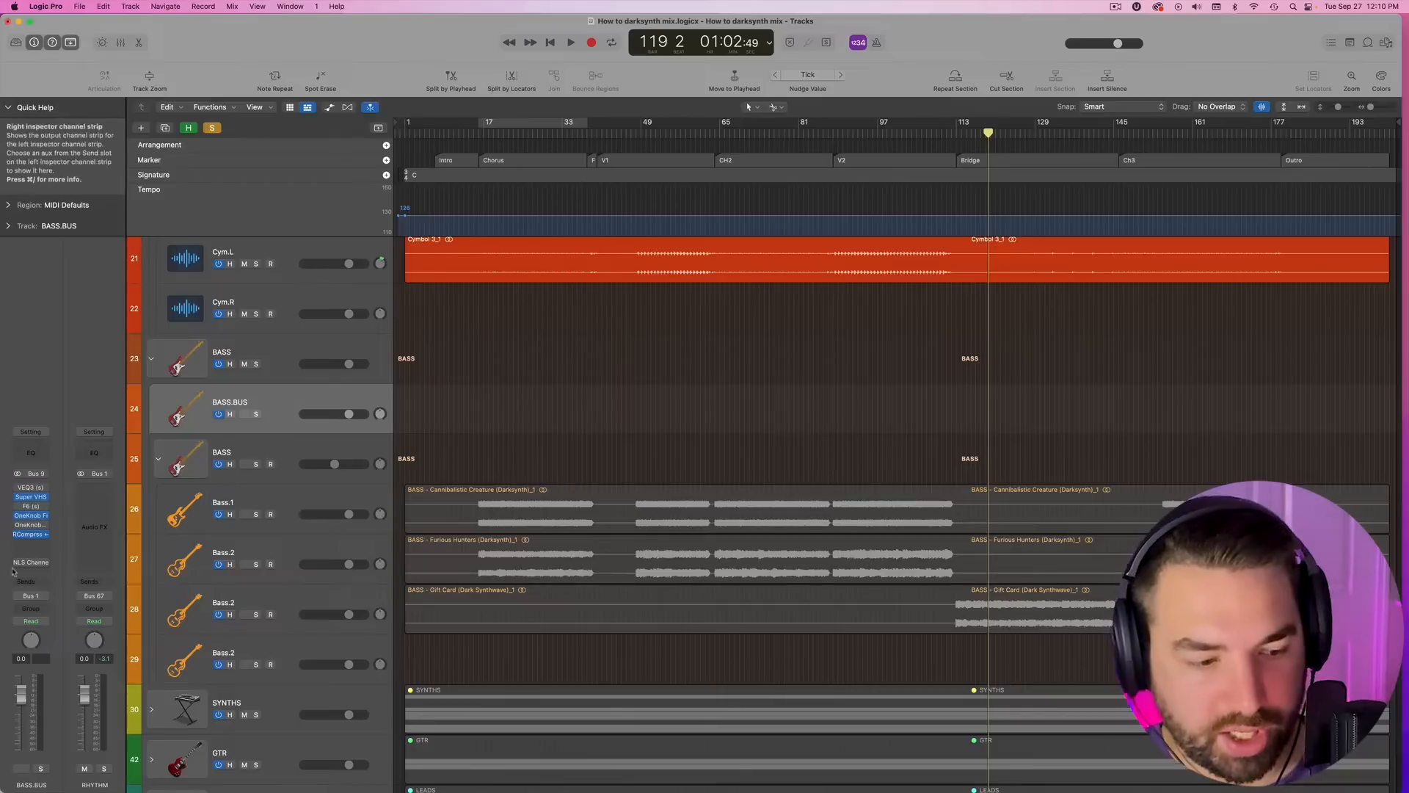
# - Open the RCompressor on BASS.BUS, enable its plug-in window link and place the window over the middle of the arrangement
pyautogui.click(31, 534)
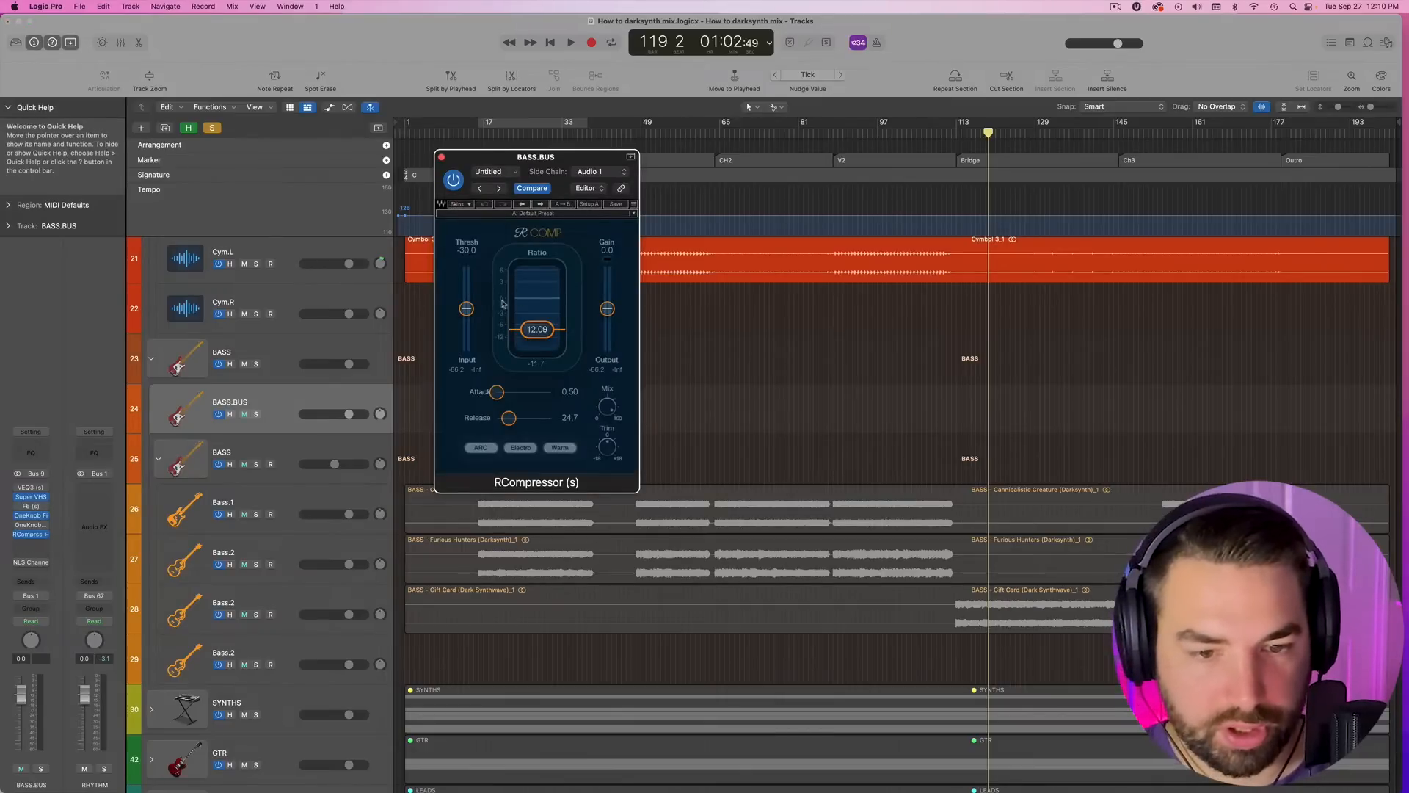
pyautogui.moveTo(560, 158); pyautogui.dragTo(853, 146)
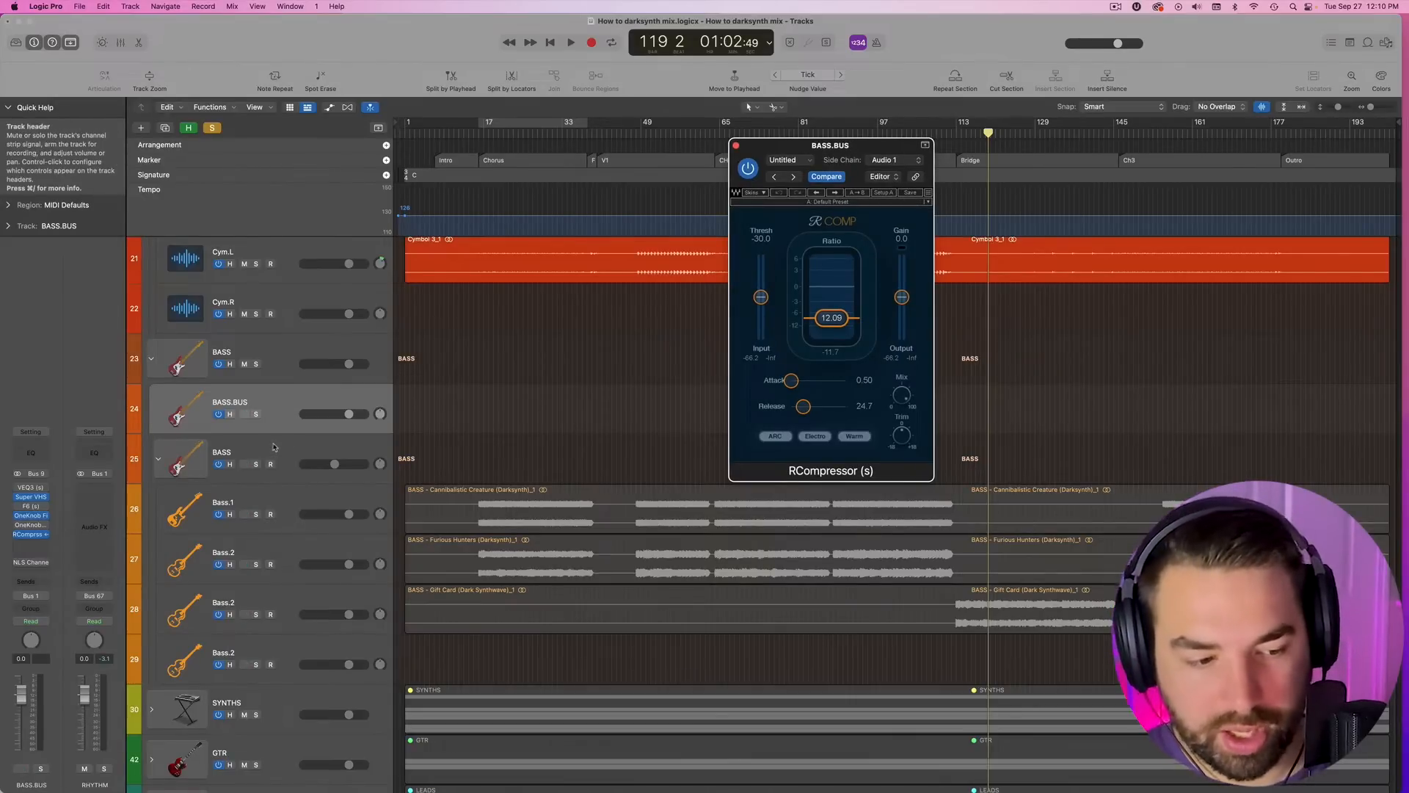
pyautogui.click(915, 176)
pyautogui.moveTo(857, 146); pyautogui.dragTo(792, 142)
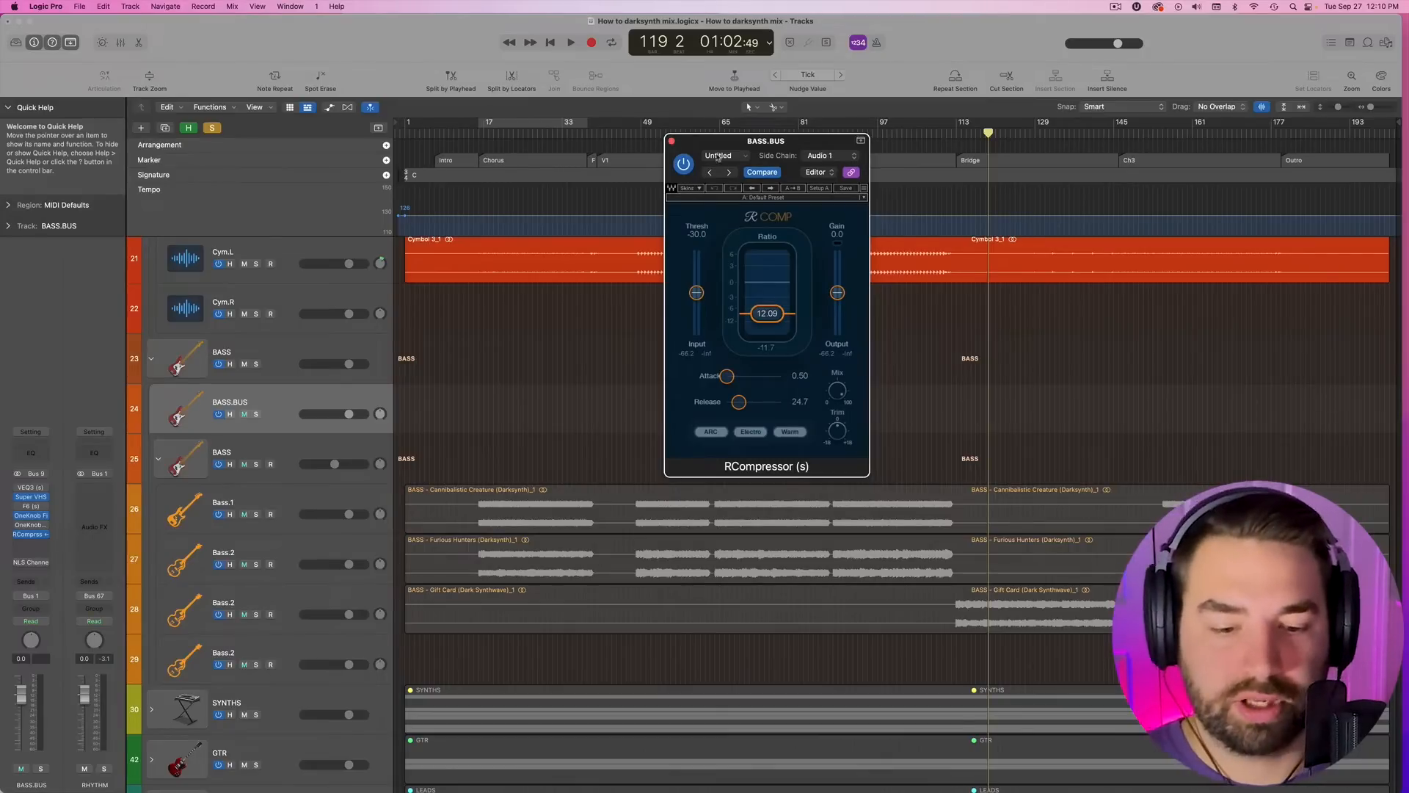
# - Solo BASS.BUS and DRUMS, play from bar 16 to about bar 26 while watching the RCompressor, and close it
pyautogui.click(479, 133)
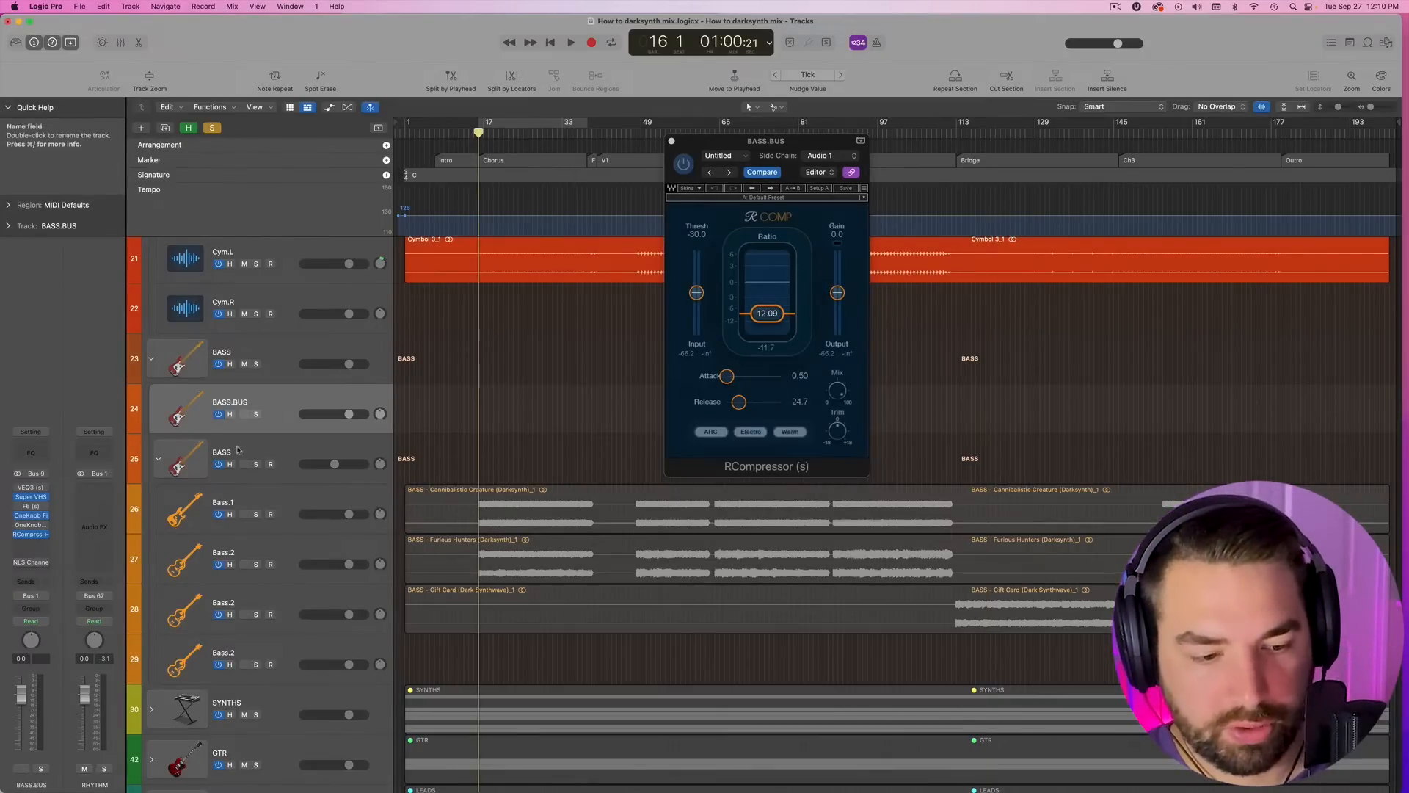
pyautogui.click(256, 414)
pyautogui.press('space')
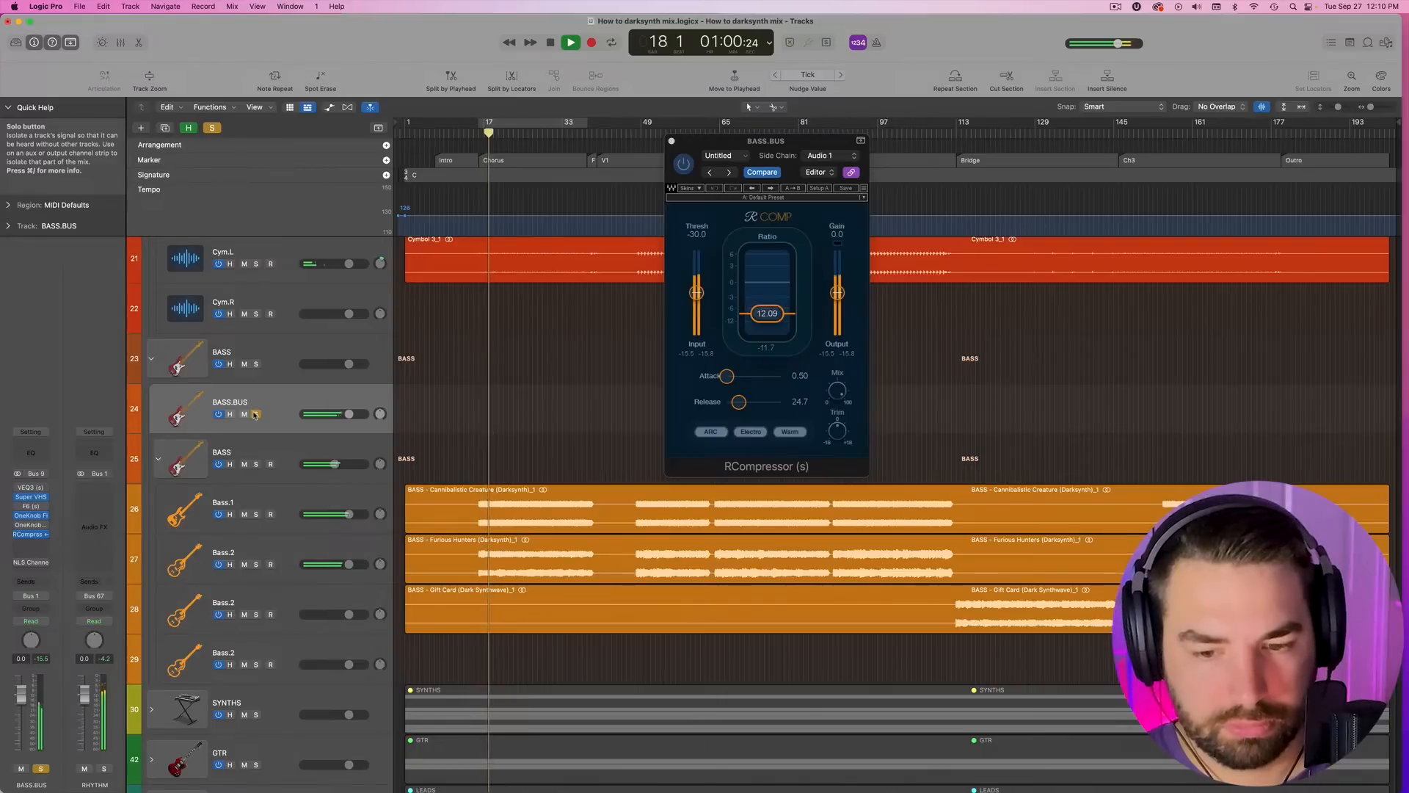
pyautogui.scroll(15, 256, 330)
pyautogui.click(256, 267)
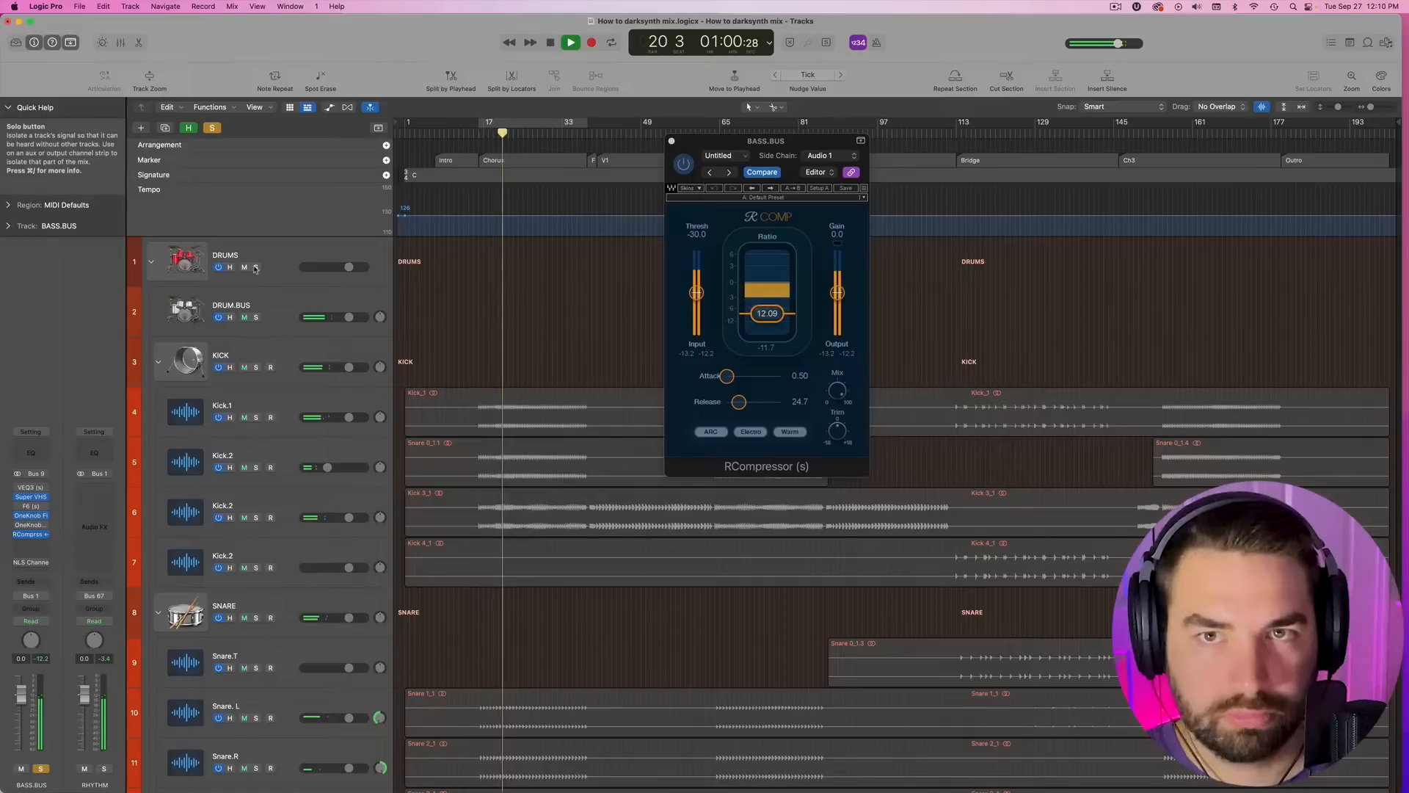
pyautogui.click(255, 267)
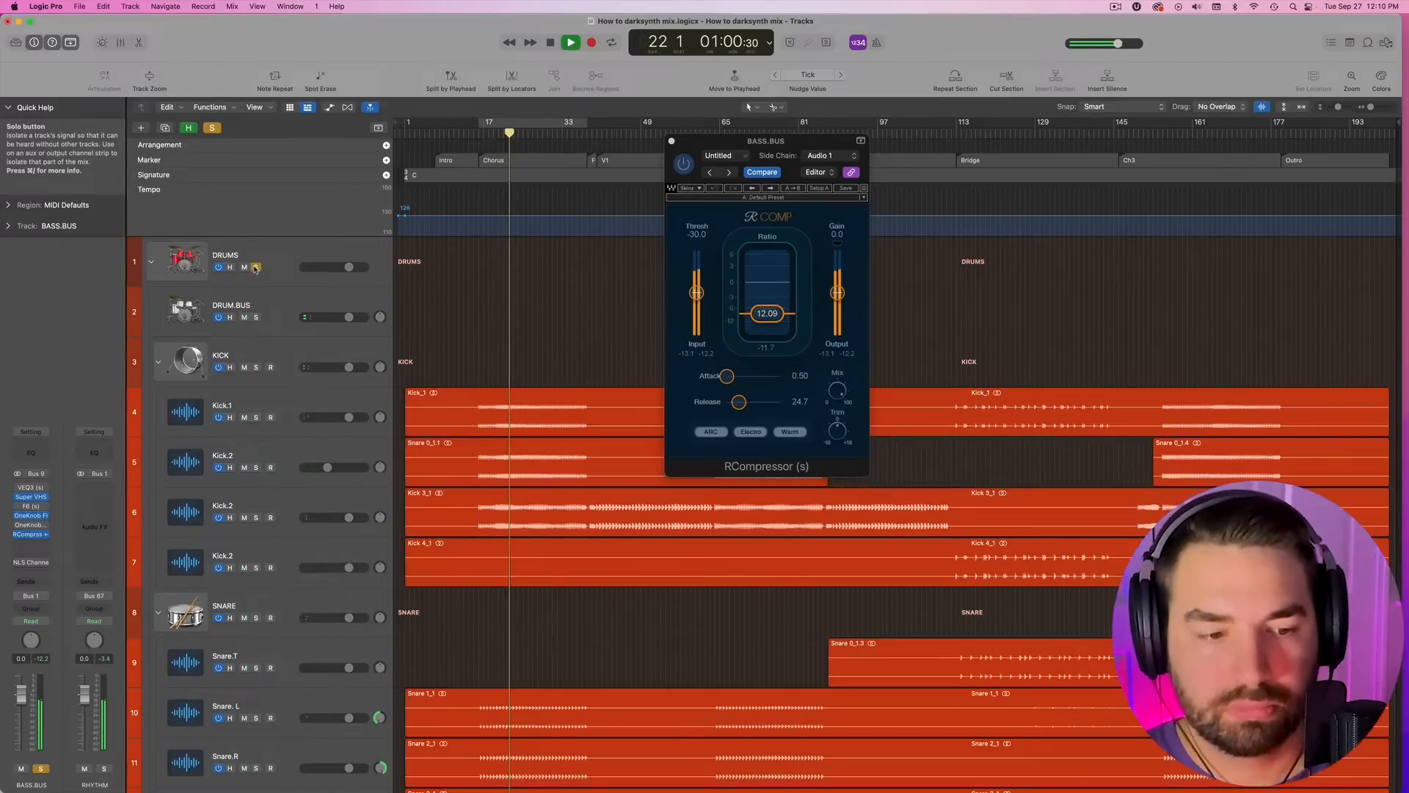
pyautogui.scroll(-15, 586, 411)
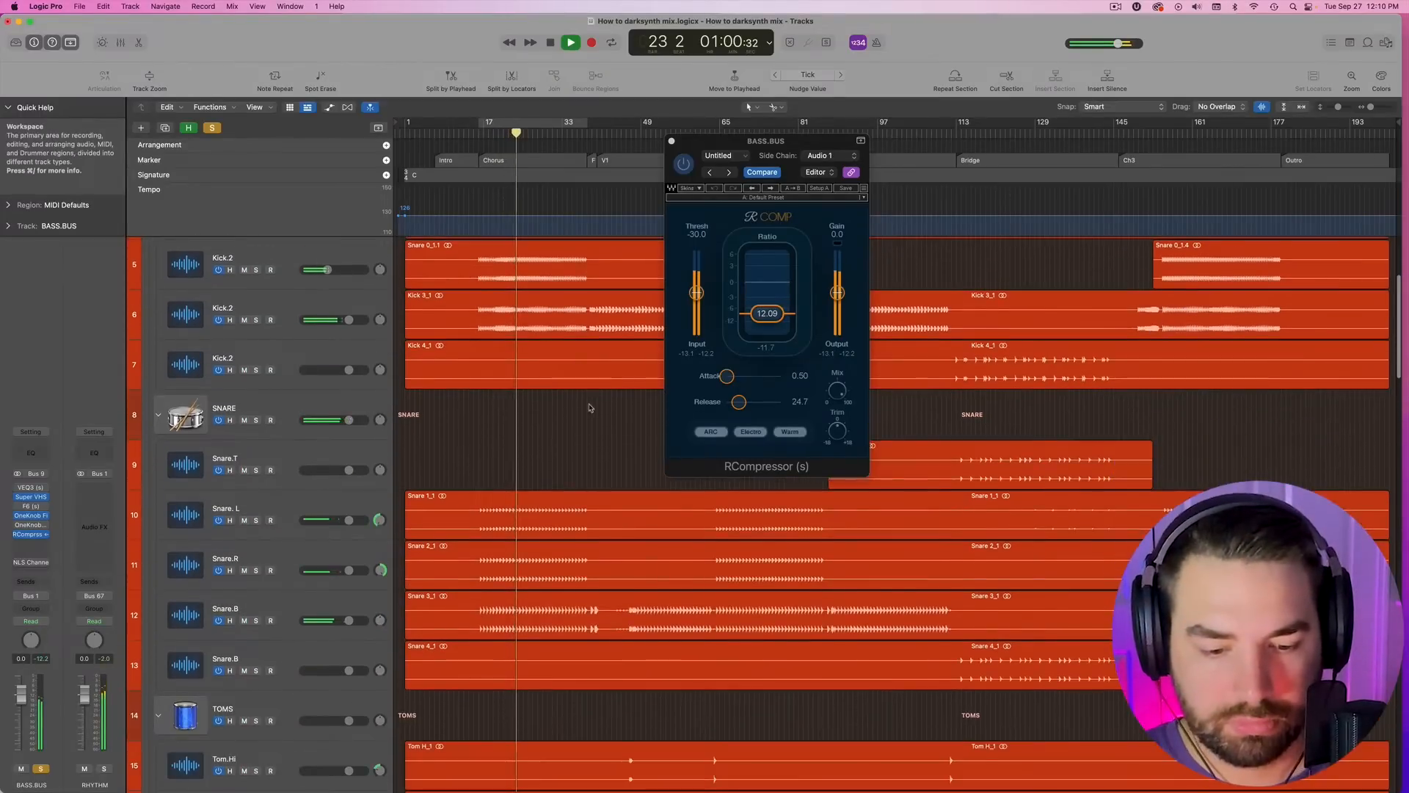
pyautogui.scroll(-10, 588, 404)
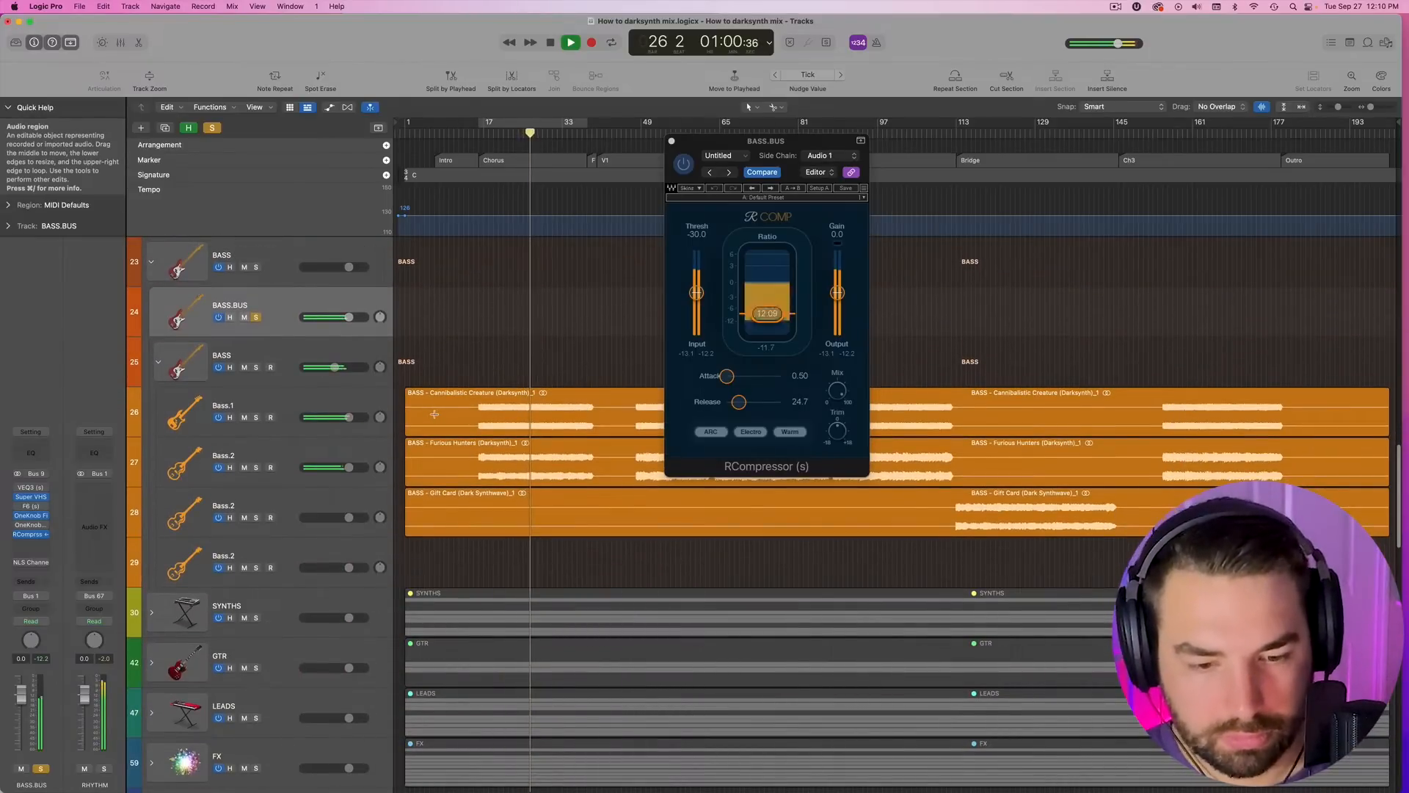
pyautogui.press('space')
pyautogui.click(670, 139)
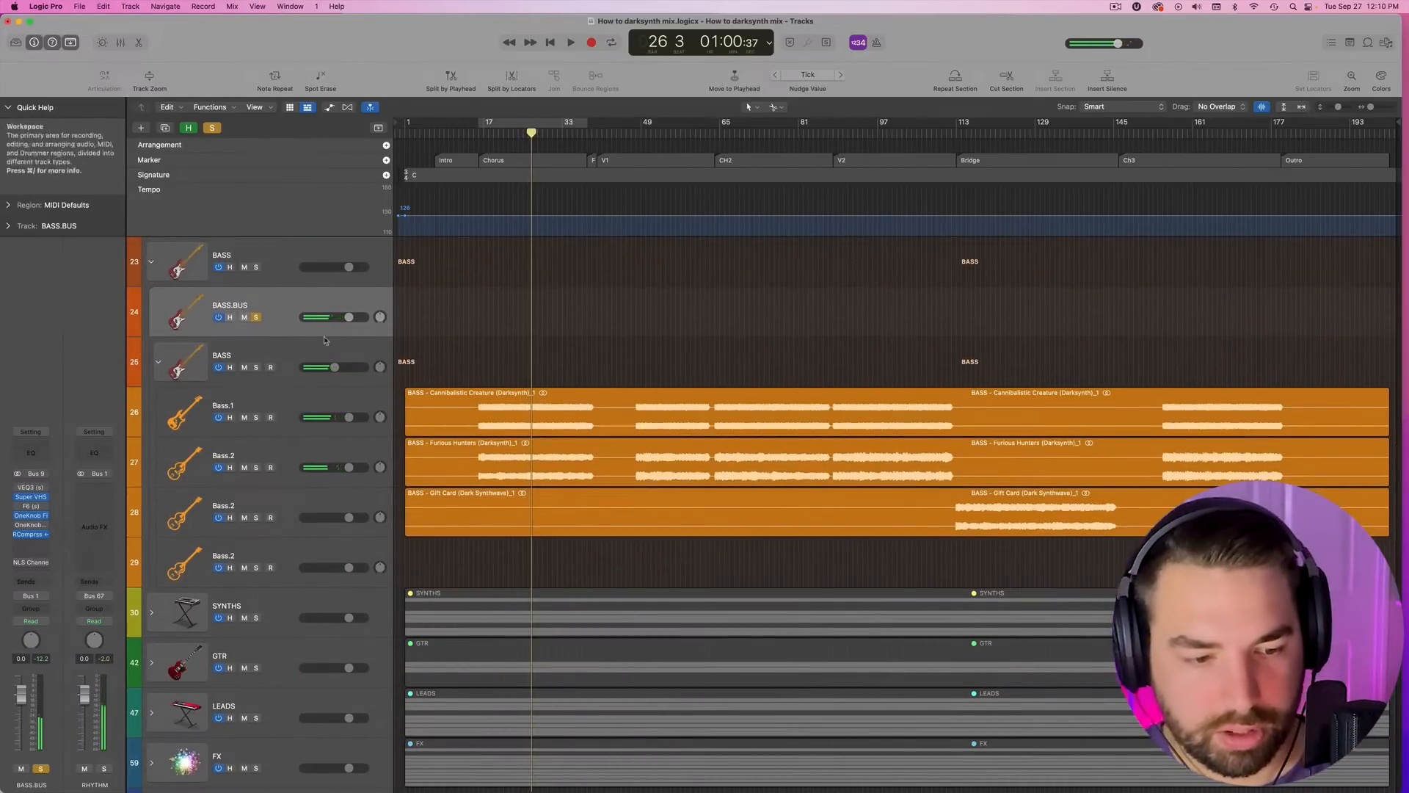
# - Solo the Bass.1 track, turn its RCompressor on during playback to compare the sound, and close it
pyautogui.click(255, 417)
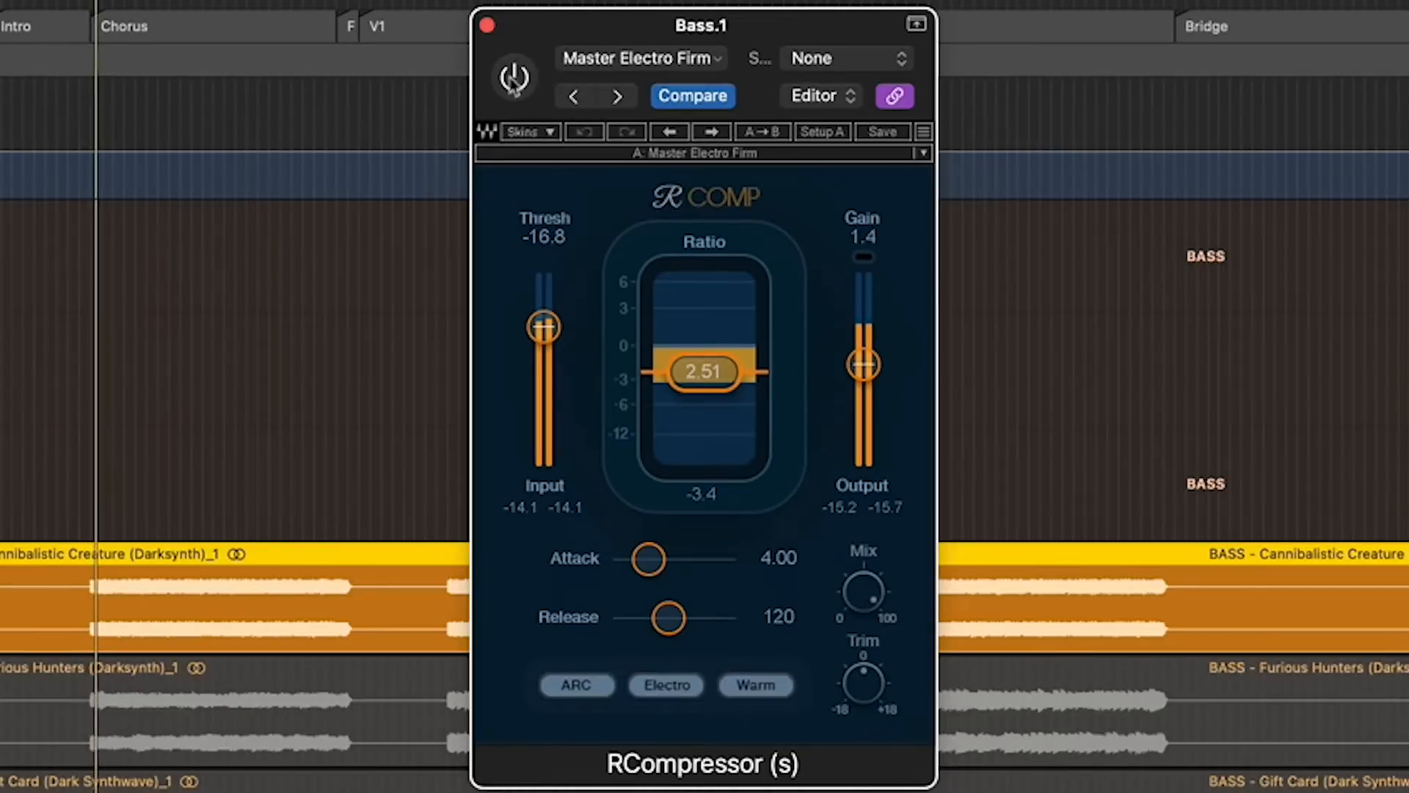
pyautogui.click(514, 79)
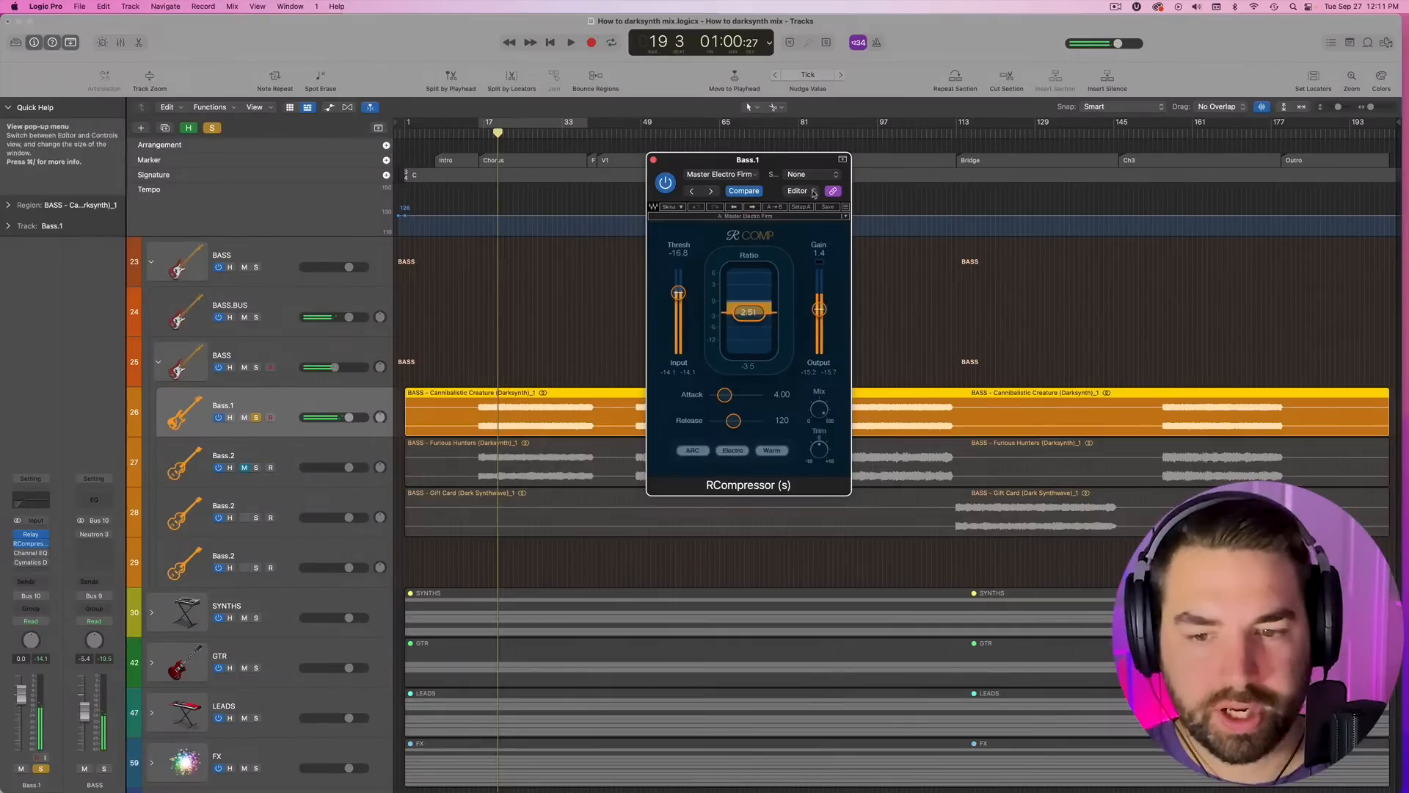
pyautogui.click(653, 159)
# - View the Channel EQ on Bass.1, play the bass from bar 16 through it, close it and stop at about bar 18
pyautogui.click(30, 553)
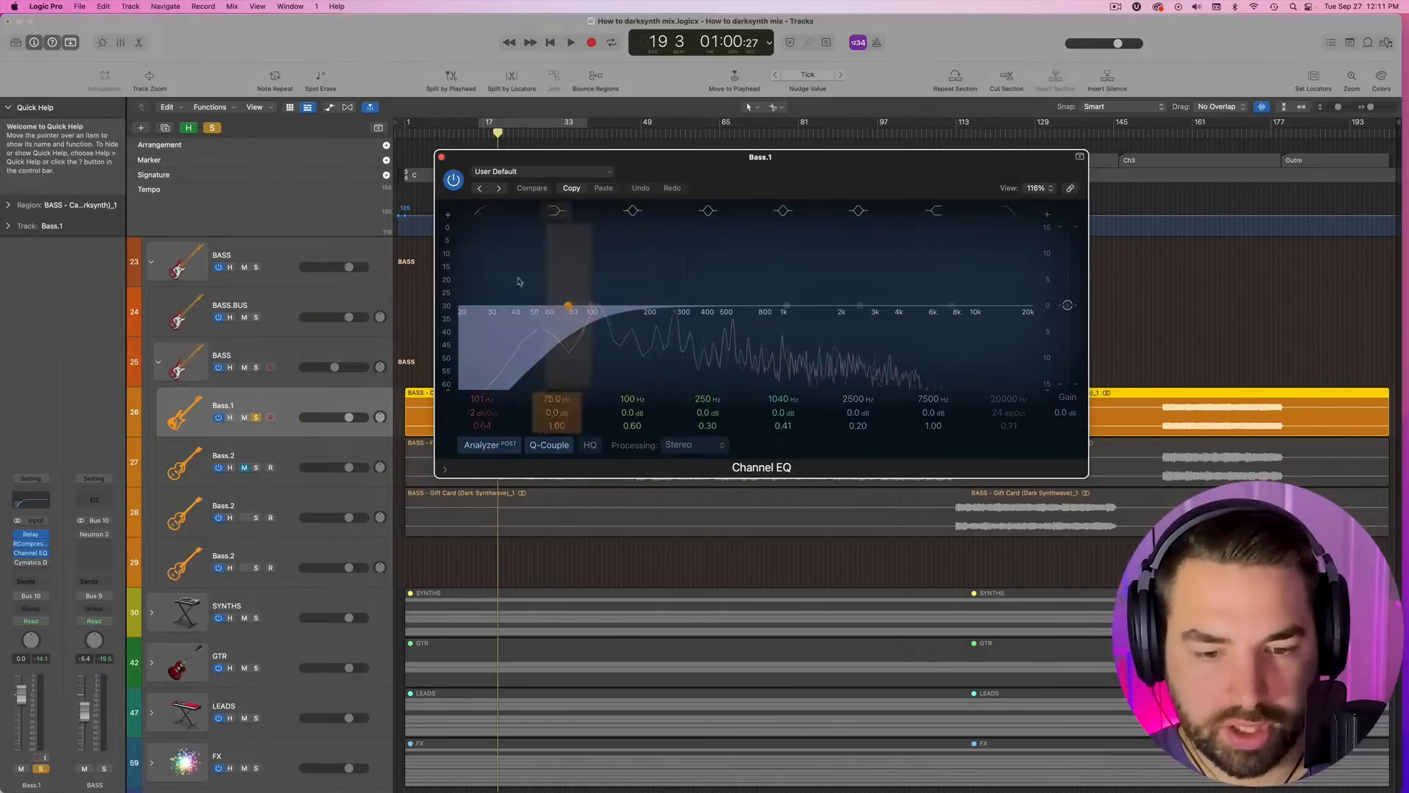
pyautogui.moveTo(735, 158); pyautogui.dragTo(999, 123)
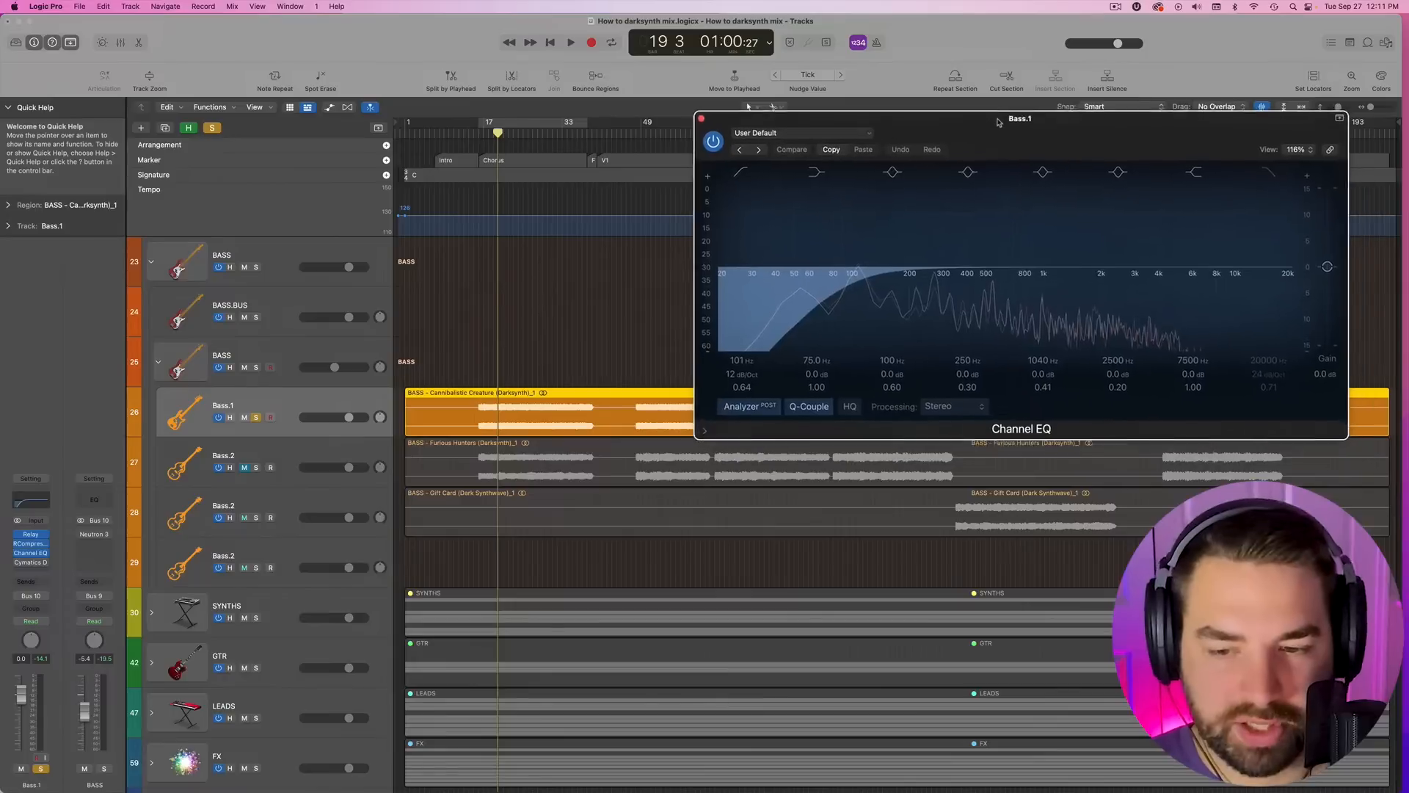
pyautogui.press('space')
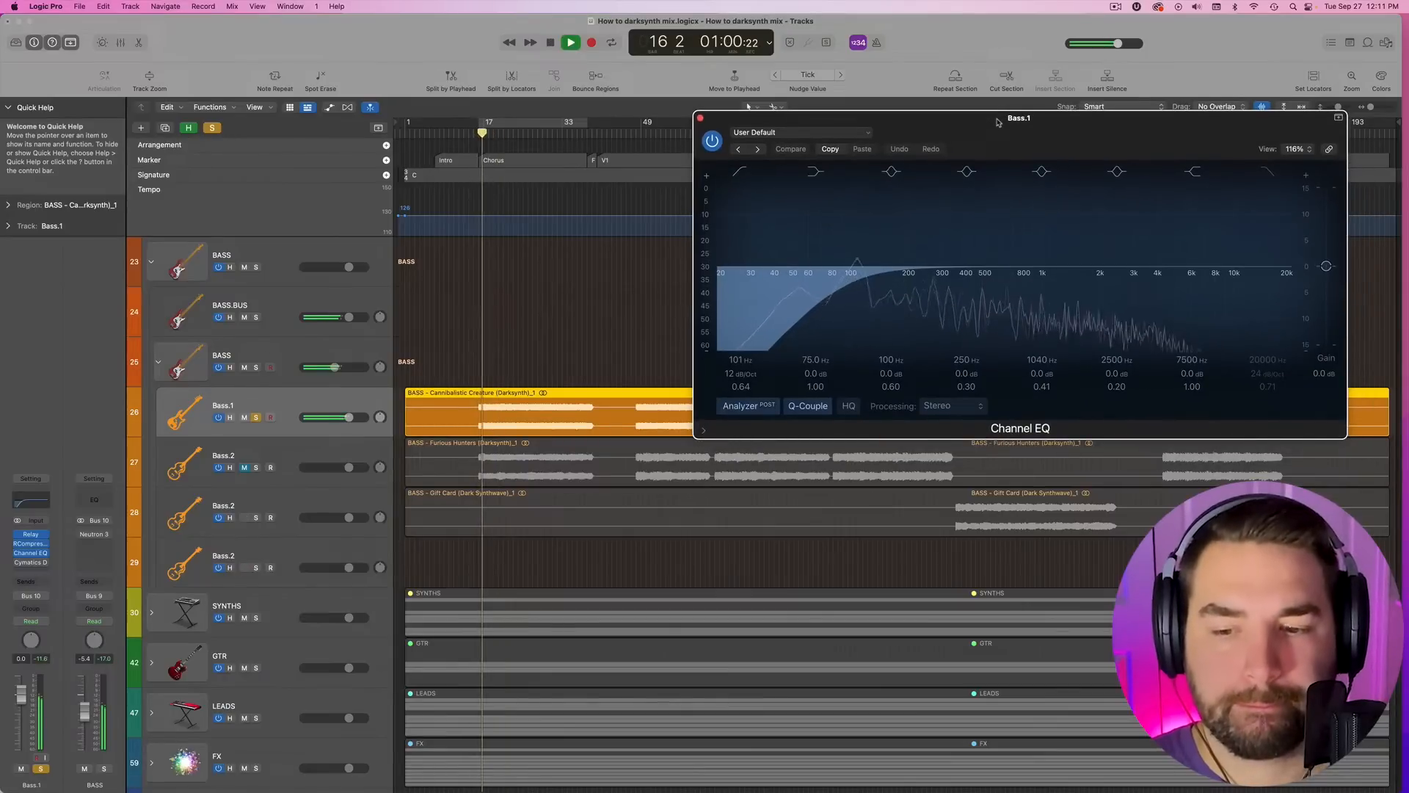
pyautogui.click(701, 118)
pyautogui.press('space')
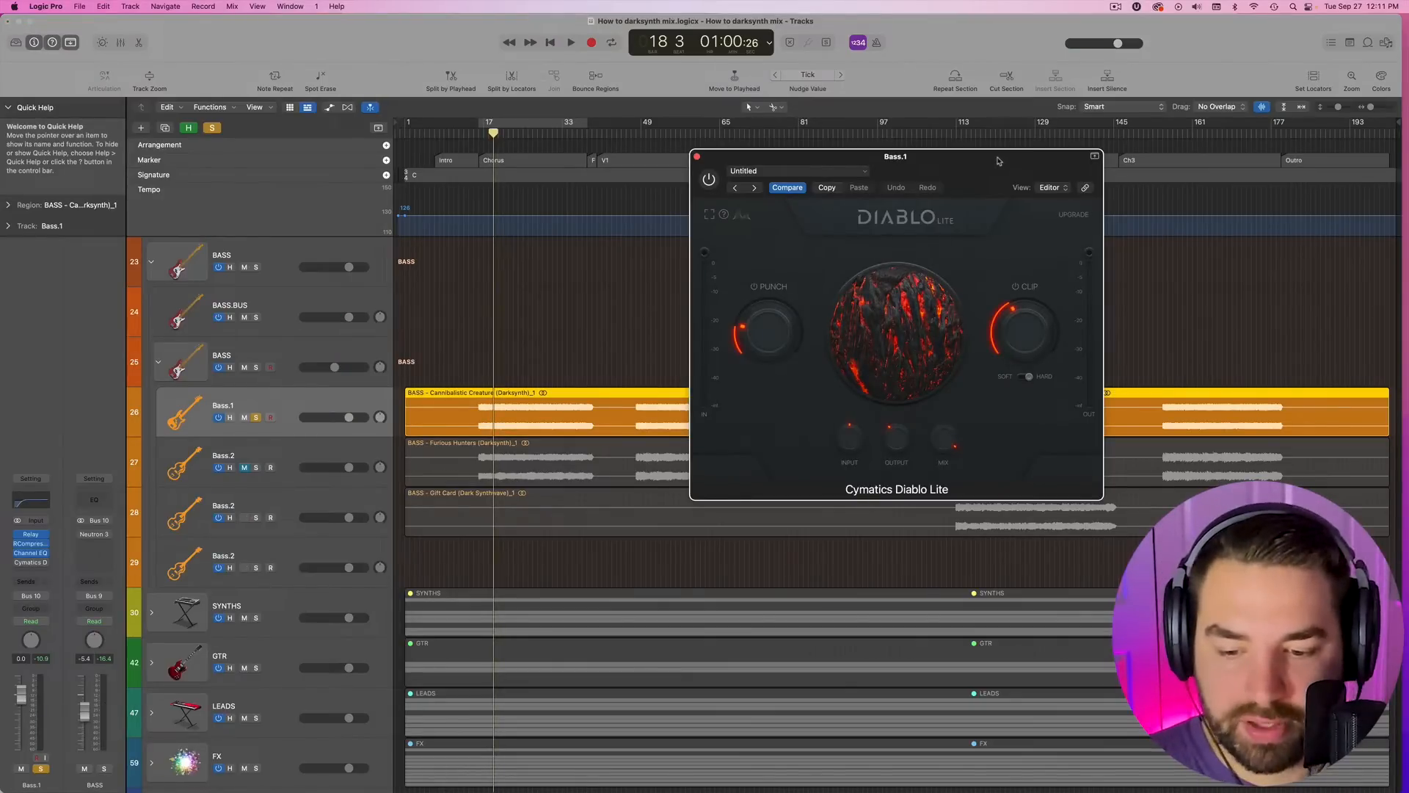
# - Turn on Cymatics Diablo Lite on Bass.1 to hear its effect during playback, and close it
pyautogui.moveTo(998, 160); pyautogui.dragTo(856, 134)
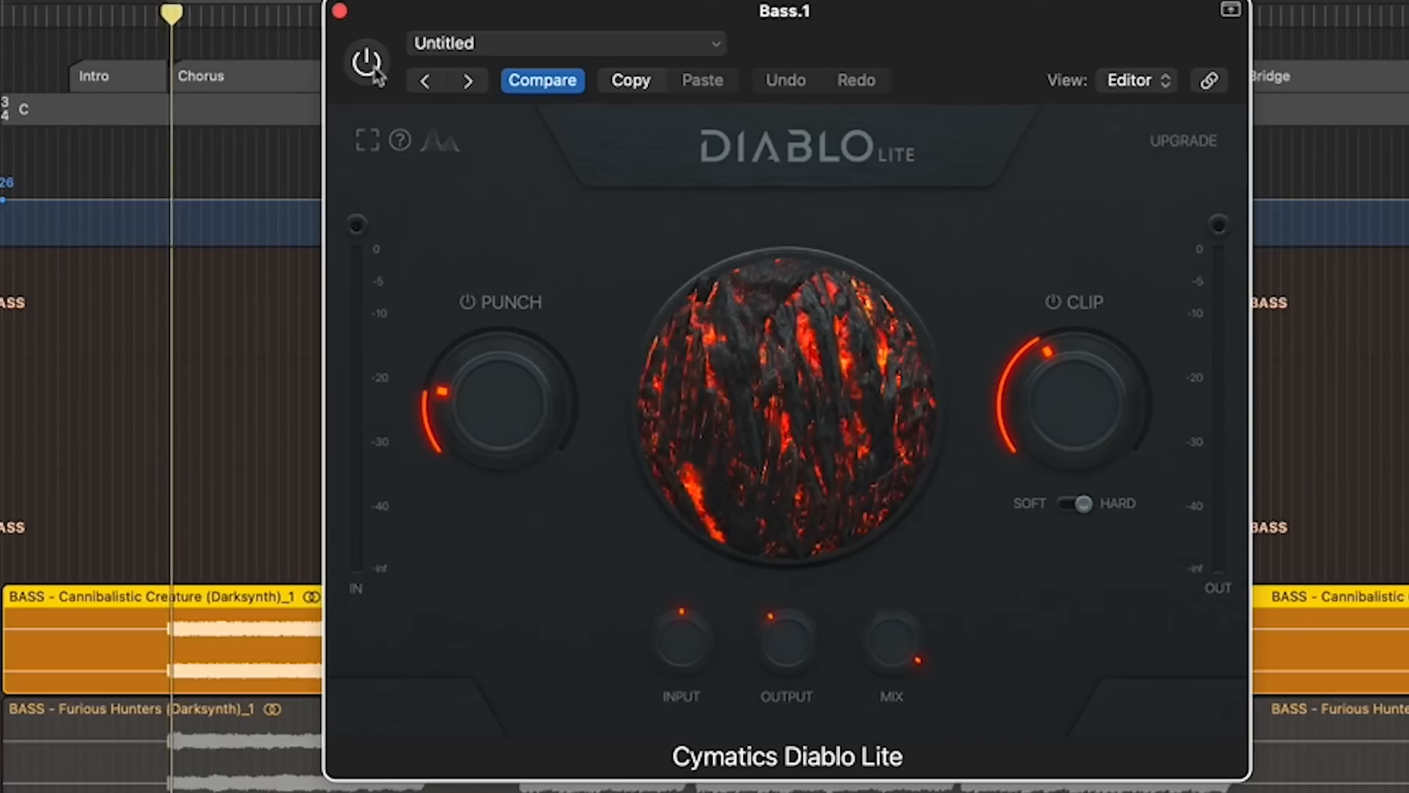
pyautogui.click(374, 71)
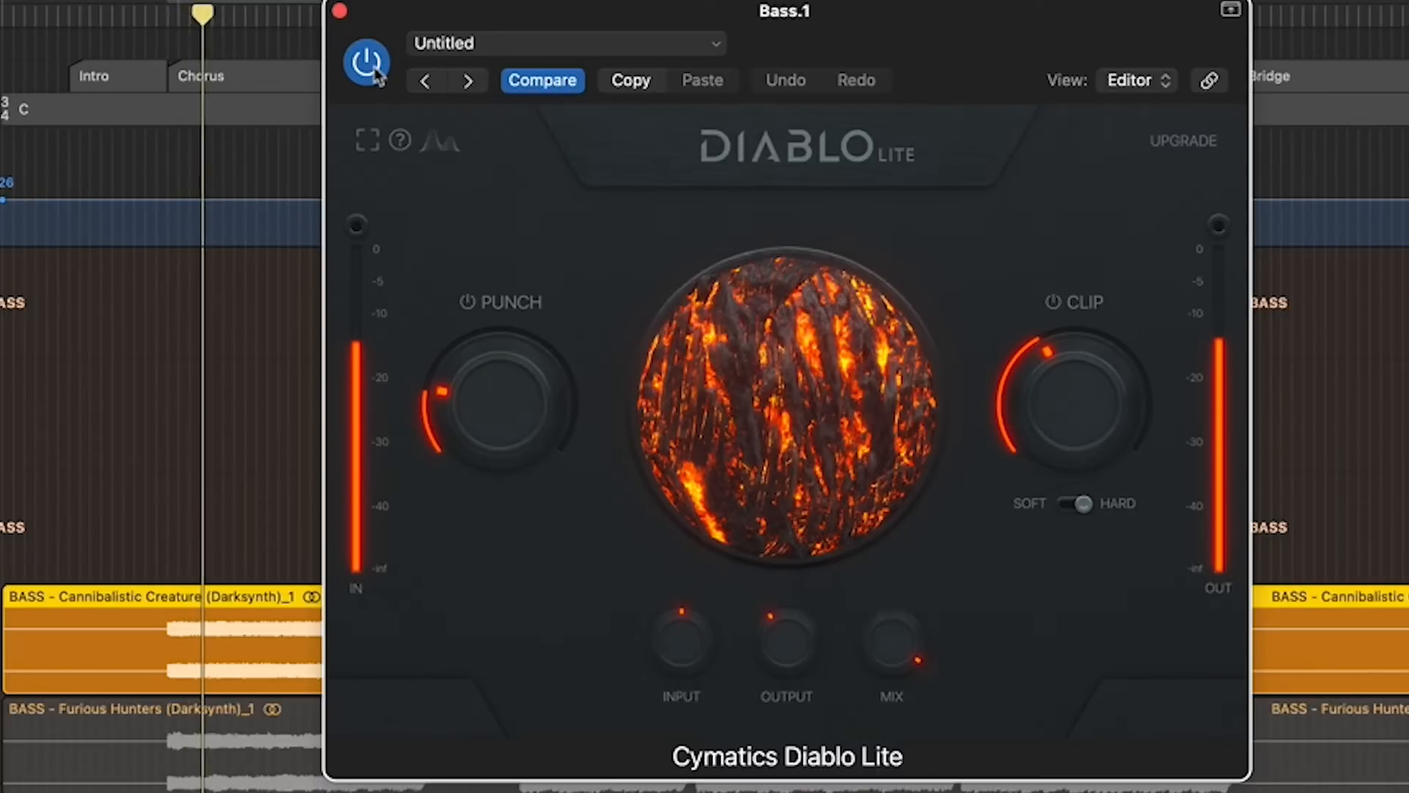
pyautogui.click(340, 11)
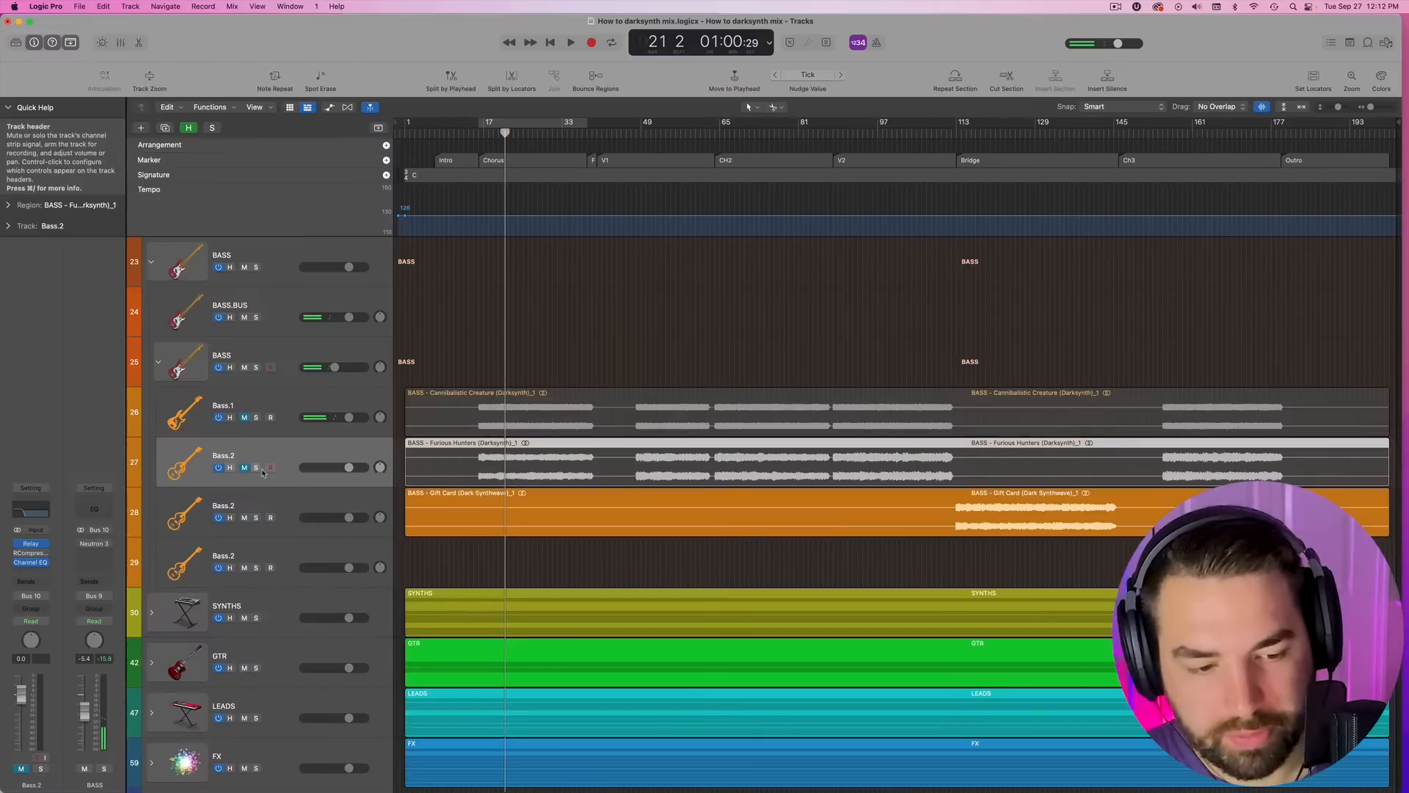
# - Solo the Furious Hunters Bass.2 track, play it from bar 16 with its Channel EQ open, and stop at about bar 18
pyautogui.click(264, 452)
pyautogui.press('space')
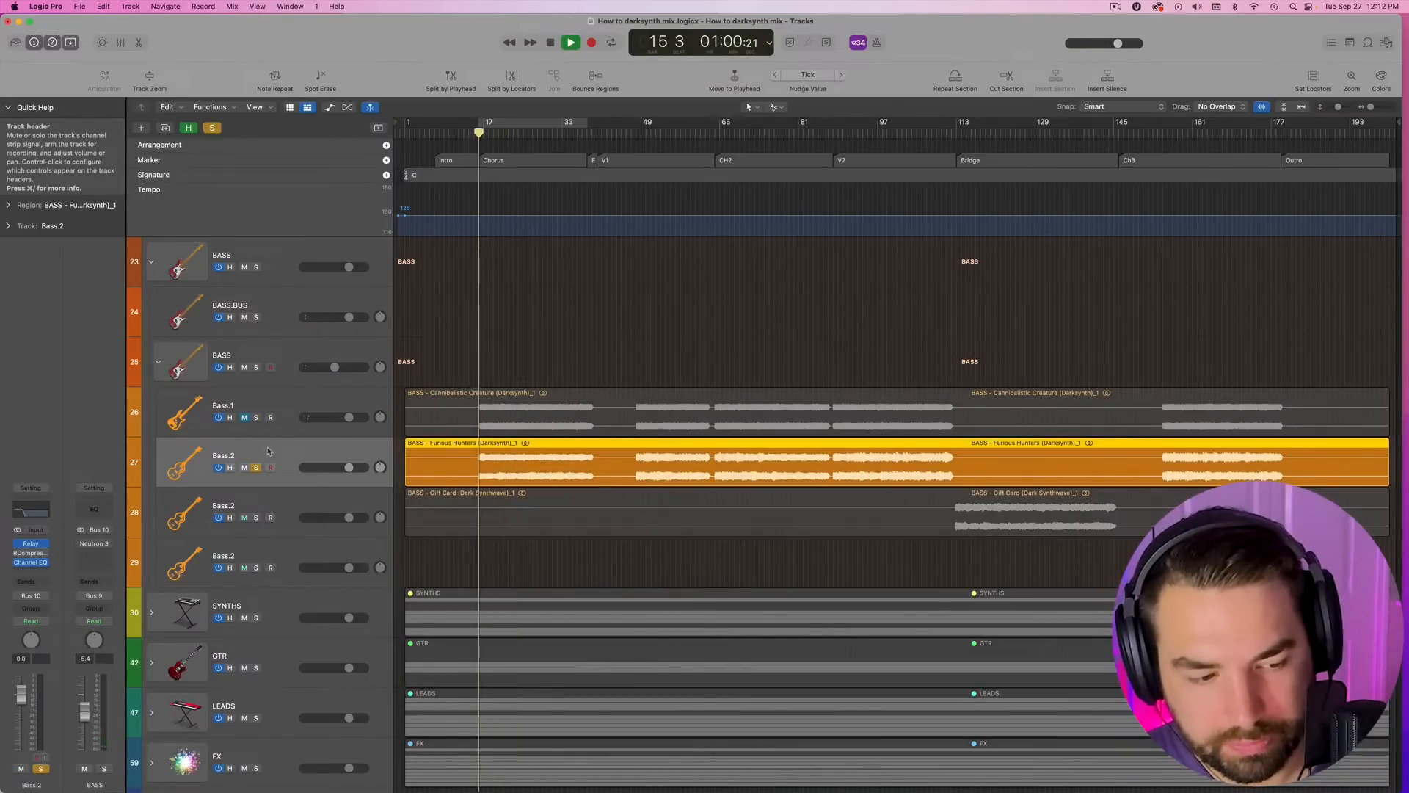
pyautogui.click(31, 562)
pyautogui.press('space')
pyautogui.moveTo(776, 165); pyautogui.dragTo(859, 159)
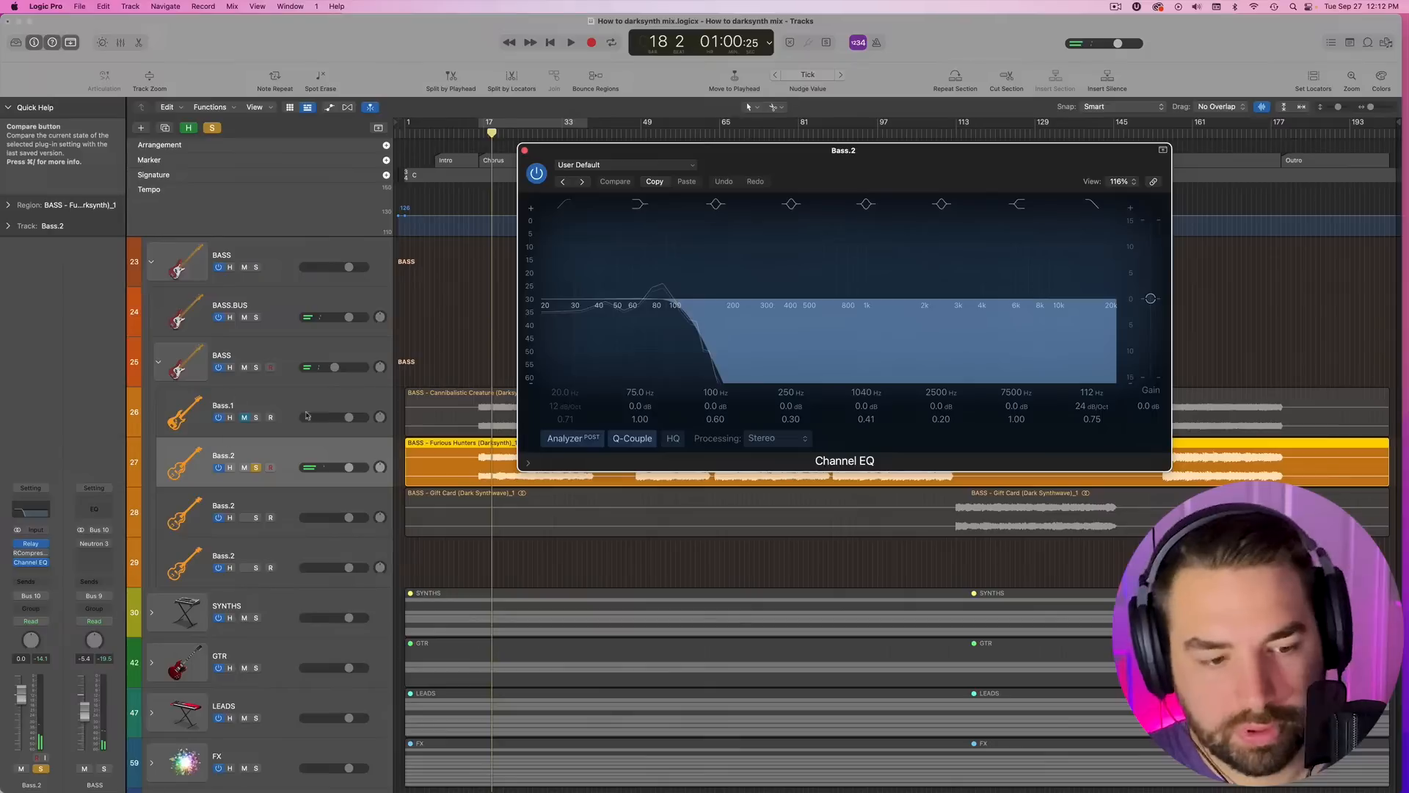
# - Play the Furious Hunters bass from bar 16 with Bass.1 soloed alongside it, and close the Channel EQ
pyautogui.press('space')
pyautogui.click(256, 418)
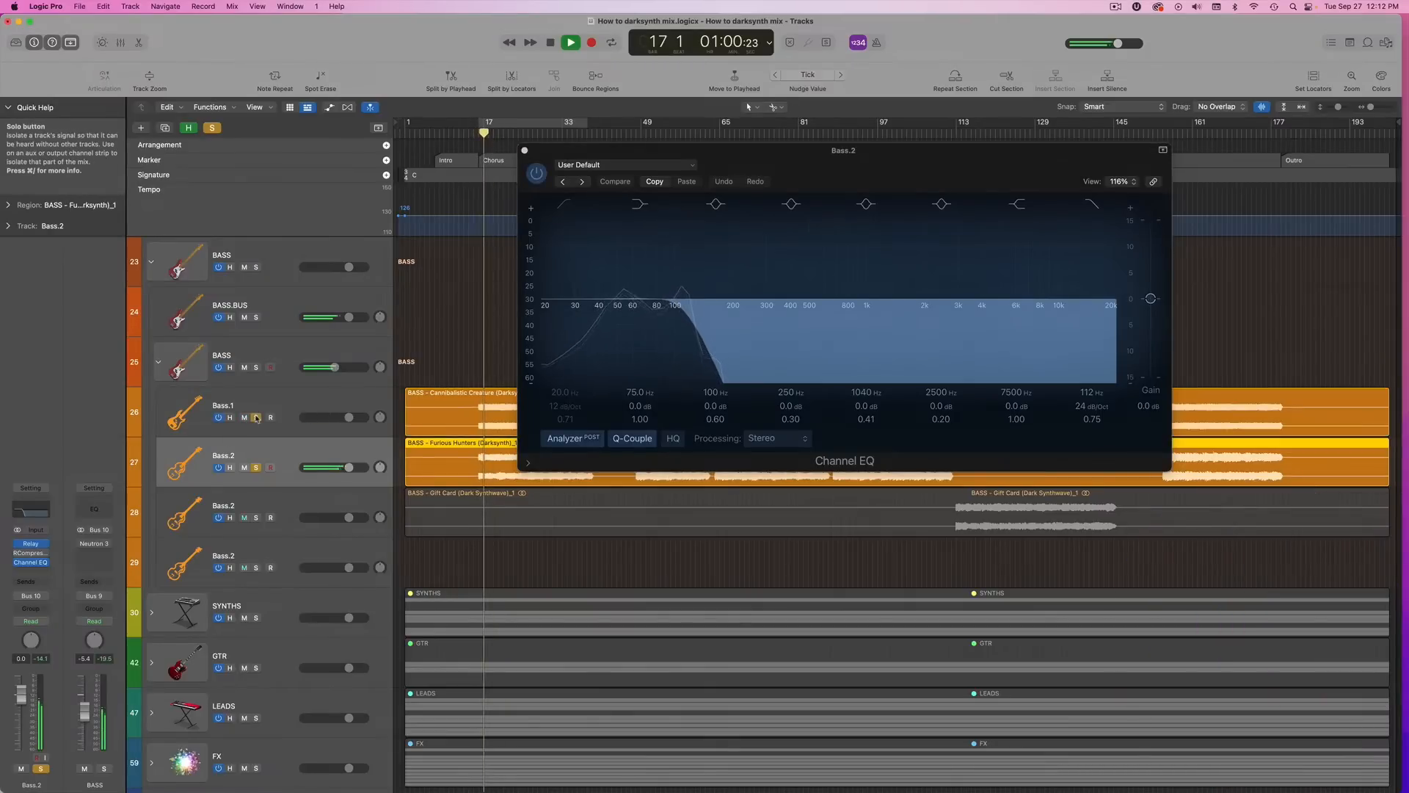
pyautogui.click(526, 151)
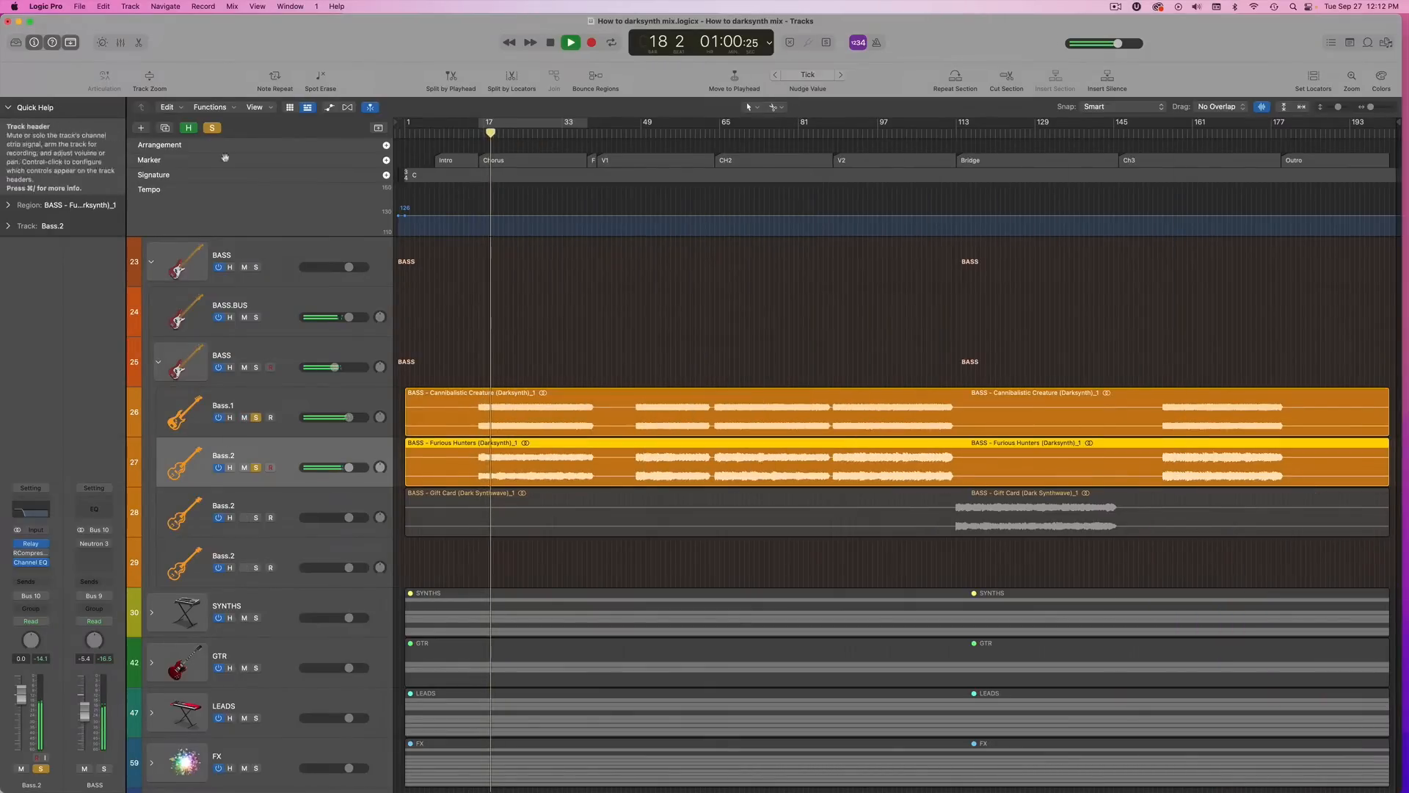
# - Add the DRUMS stack to the soloed basses, listen to them together and stop at about bar 25
pyautogui.scroll(15, 257, 289)
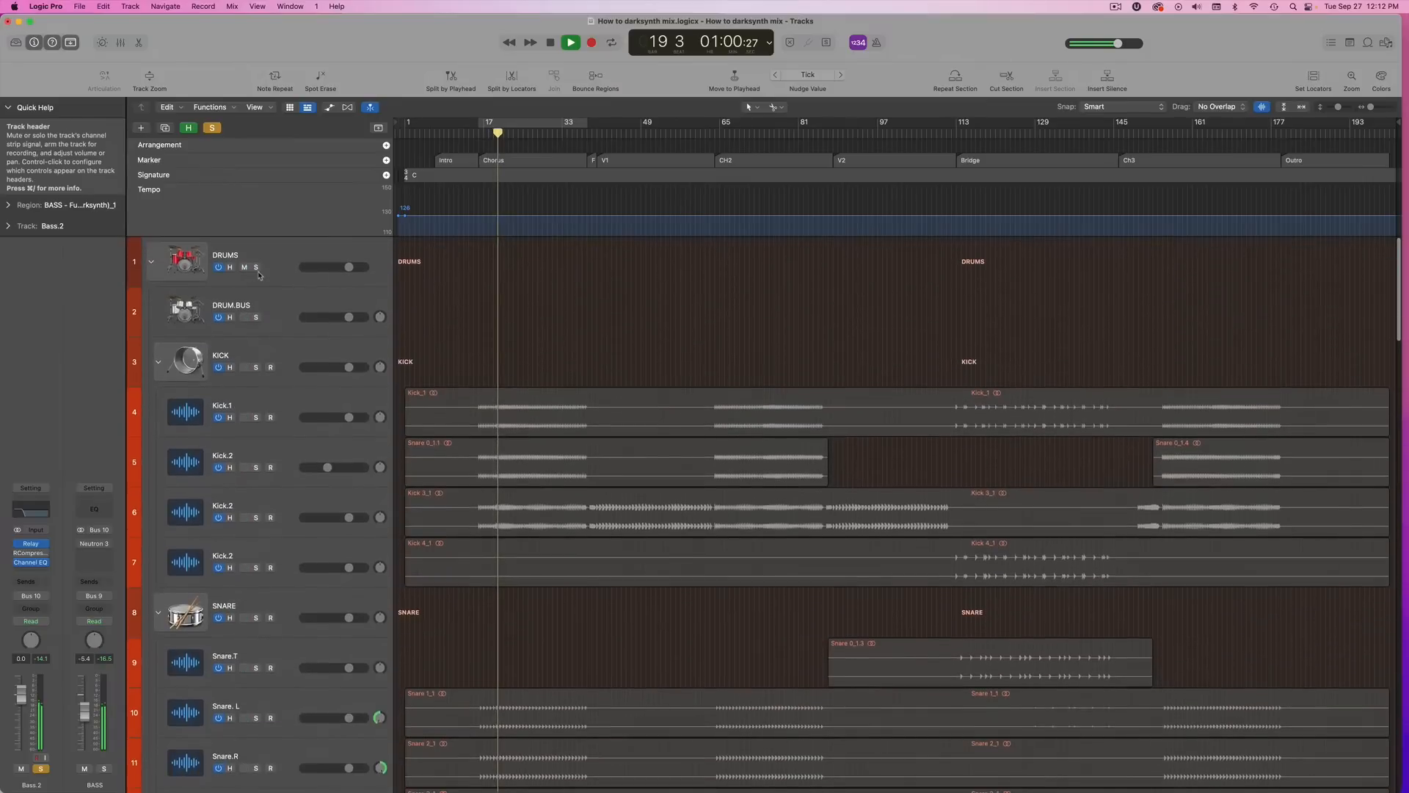
pyautogui.click(256, 289)
pyautogui.scroll(-5, 593, 339)
pyautogui.scroll(-20, 593, 339)
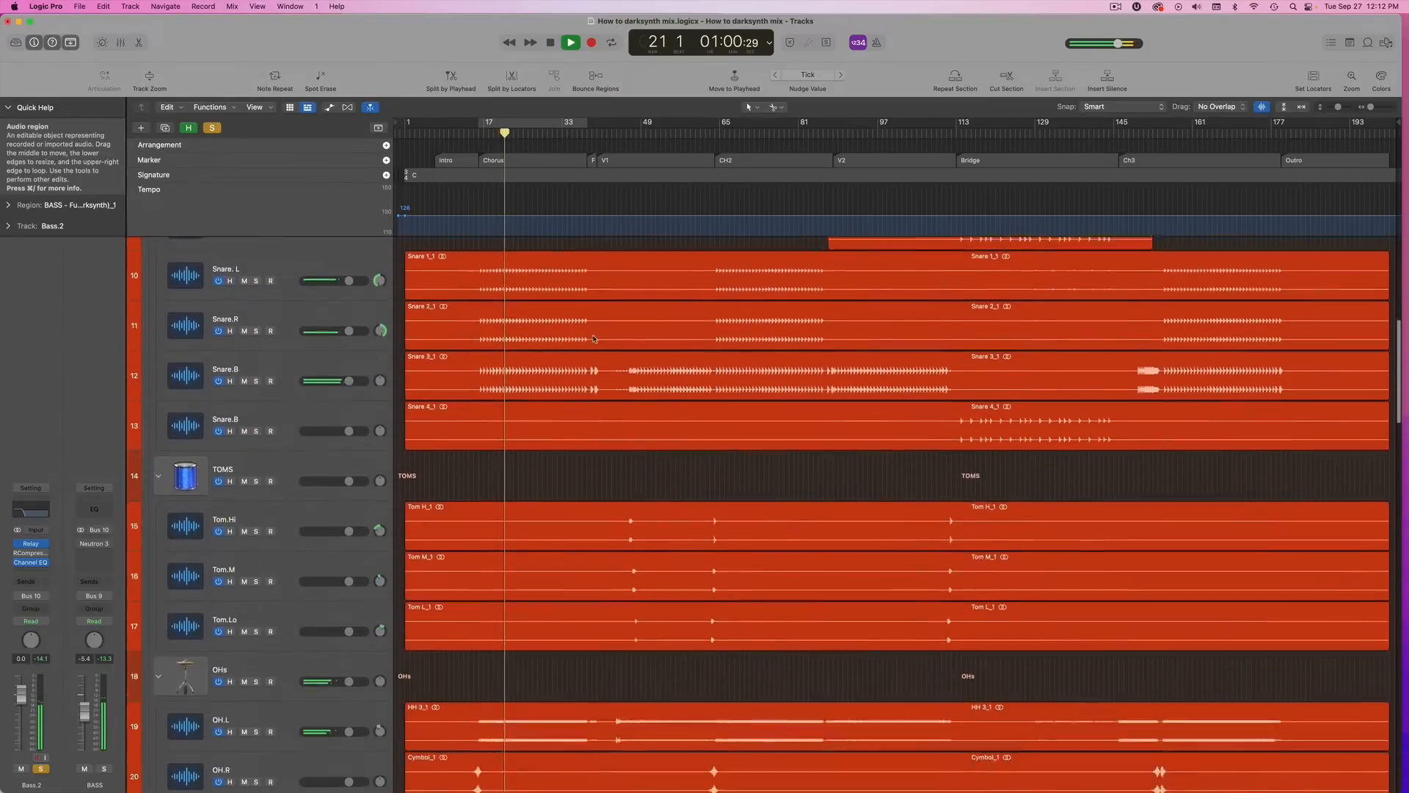
pyautogui.scroll(-1, 592, 336)
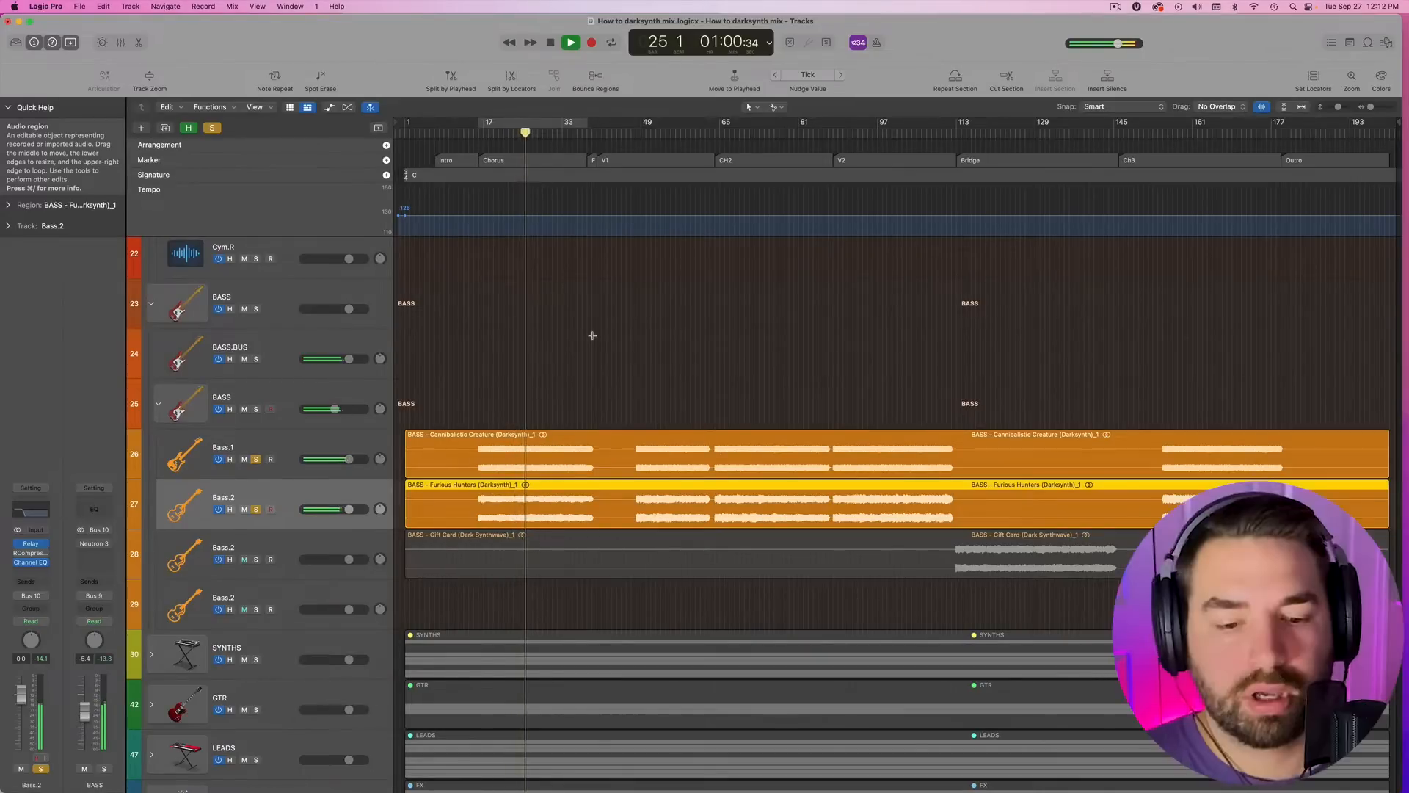
pyautogui.press('space')
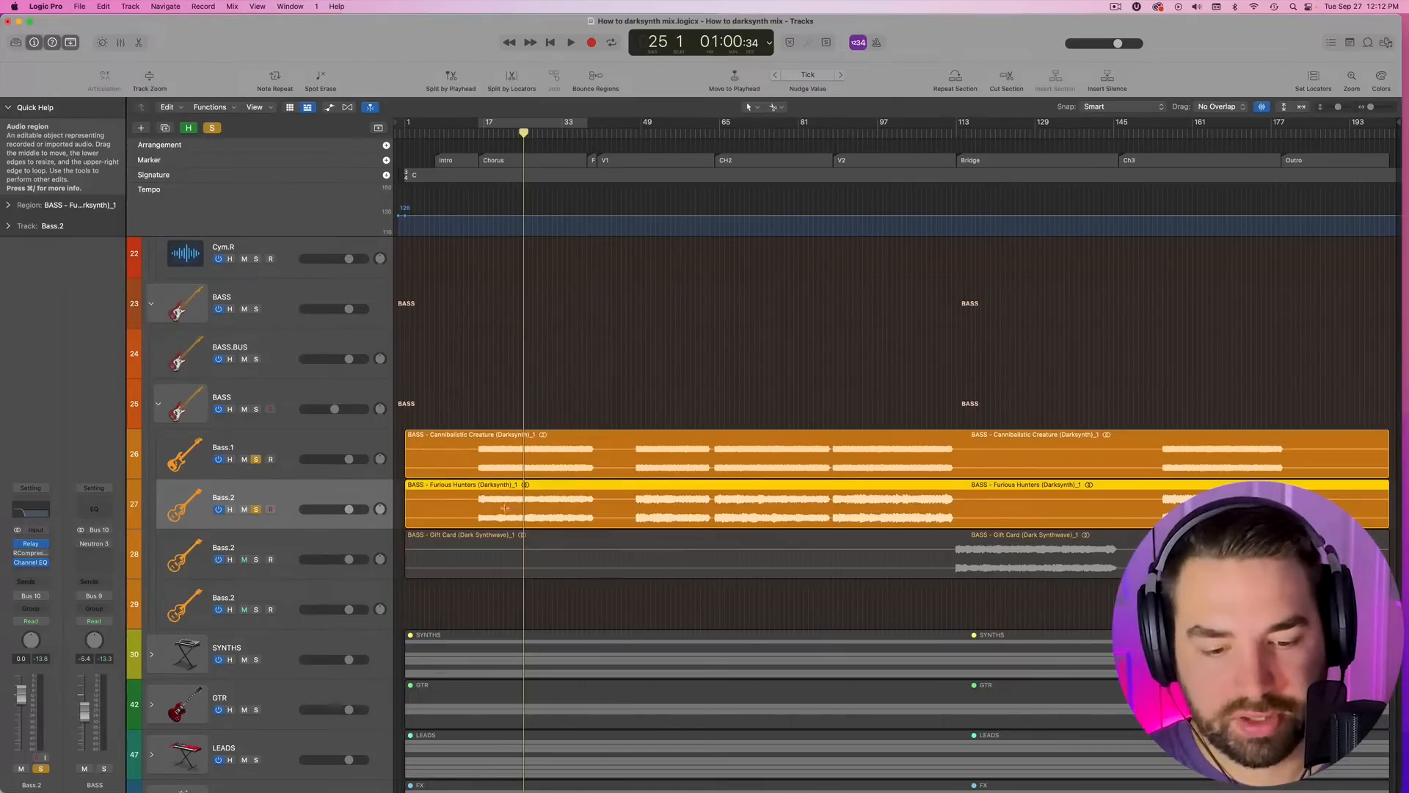
# - Solo the Gift Card Bass.2 track, play it from bar 113 in the Bridge to about bar 117, and select it
pyautogui.scroll(-3, 606, 506)
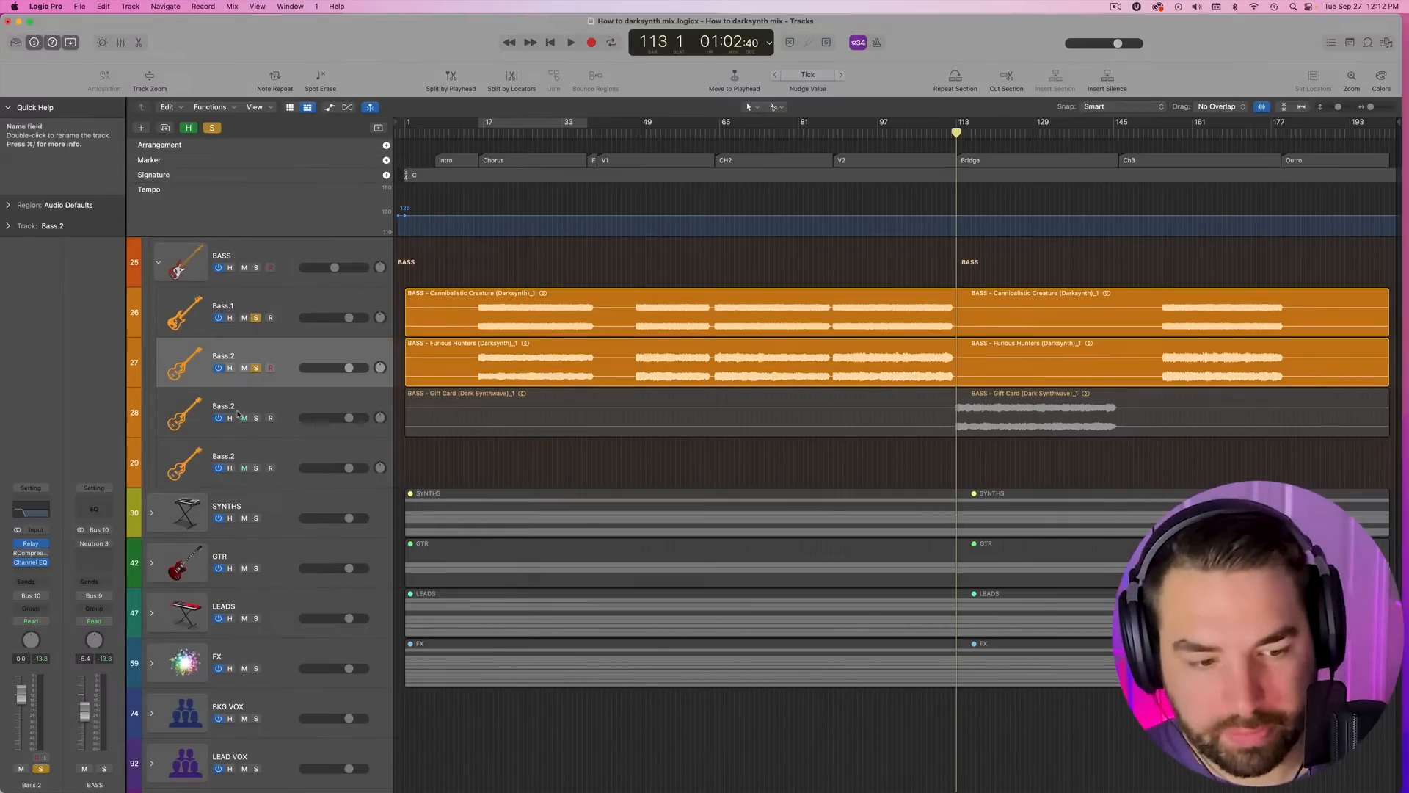
pyautogui.click(255, 417)
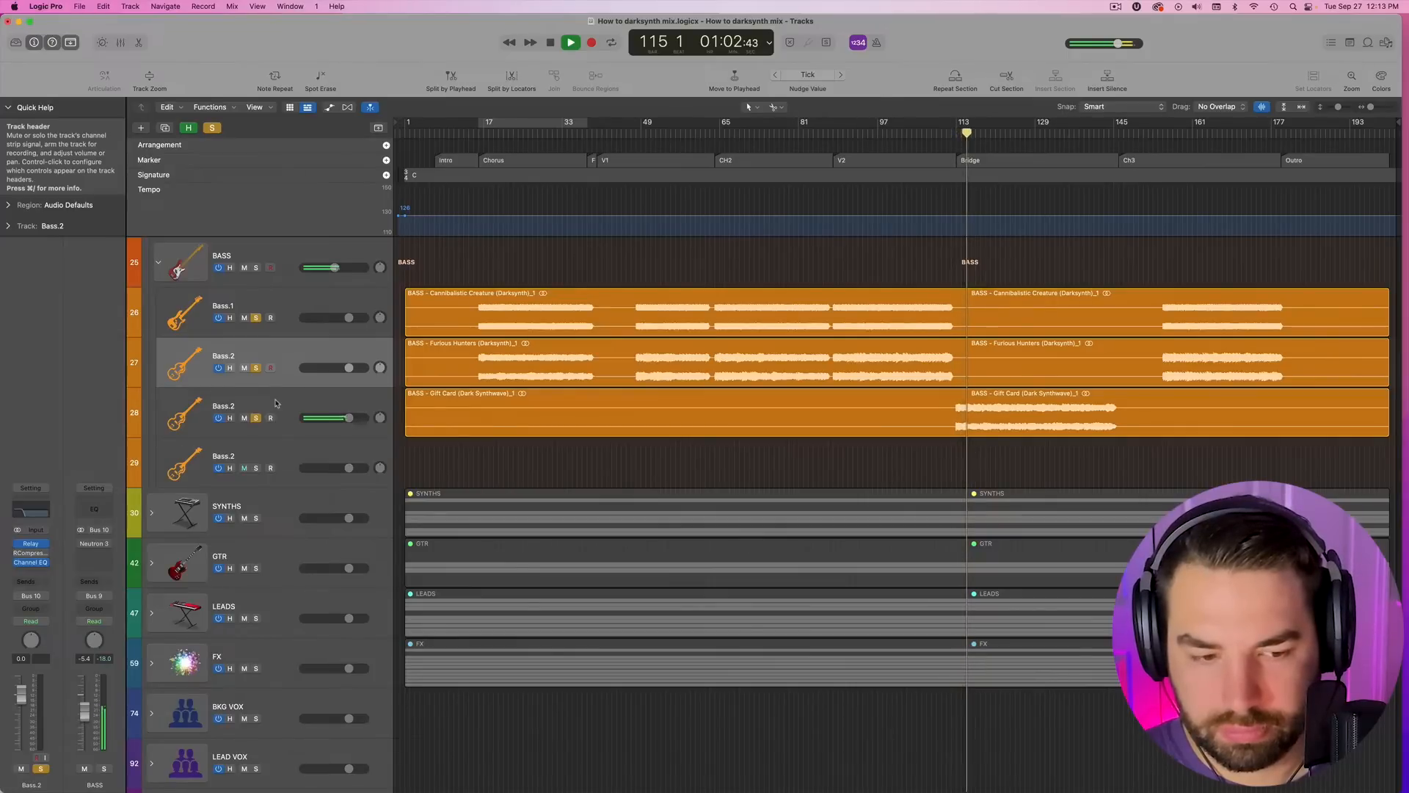
pyautogui.click(275, 402)
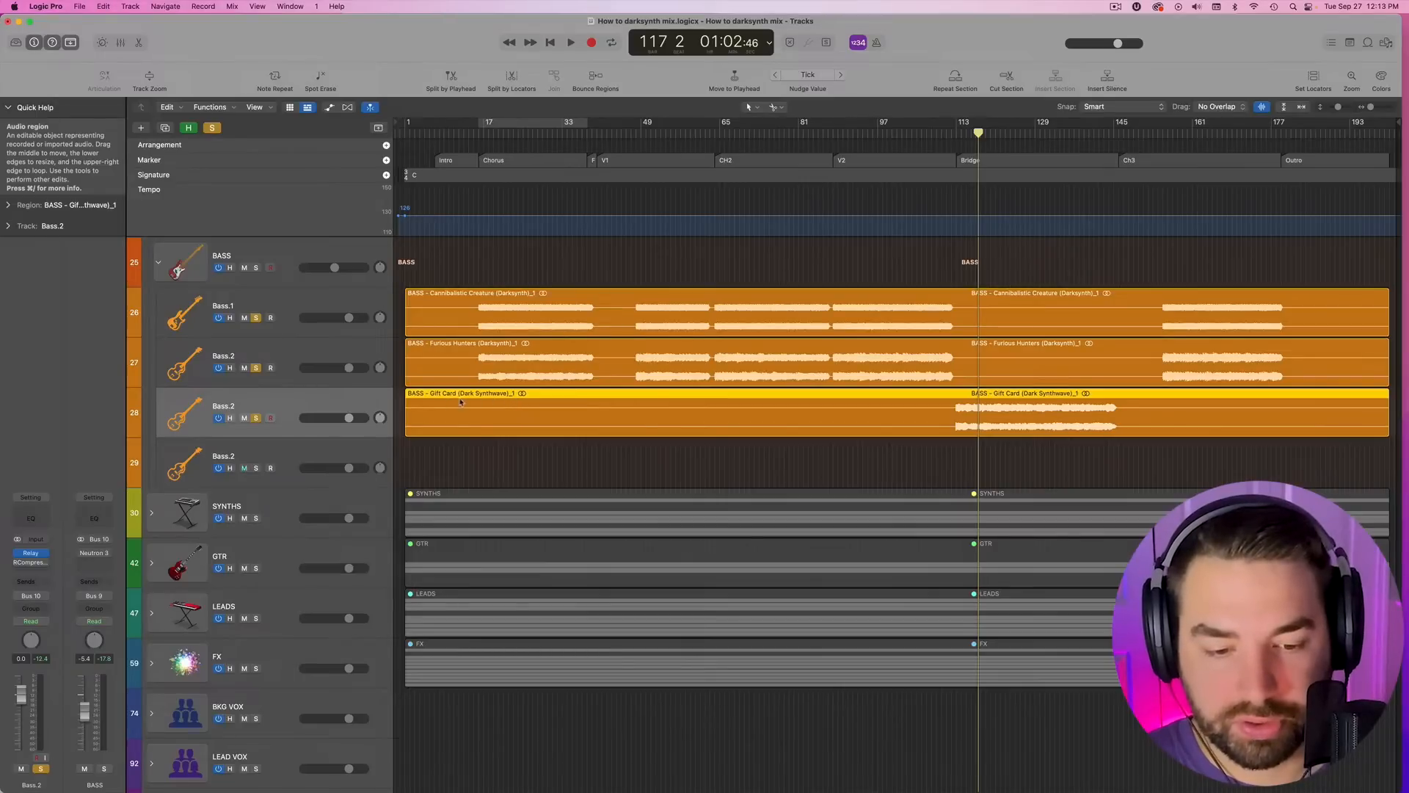
# - Collapse the inner BASS stack that holds the bass subtracks
pyautogui.scroll(-2, 639, 451)
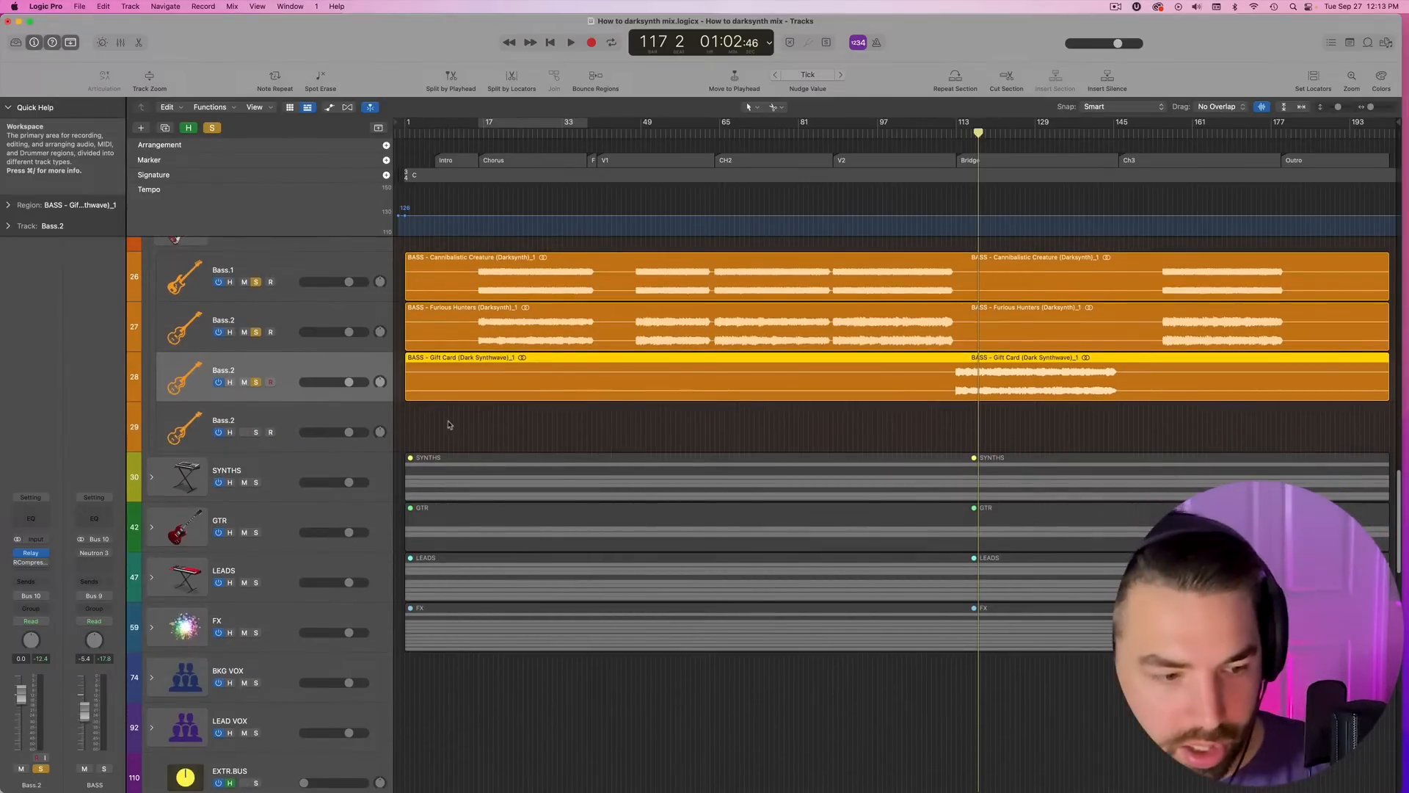
pyautogui.scroll(8, 449, 425)
pyautogui.click(159, 383)
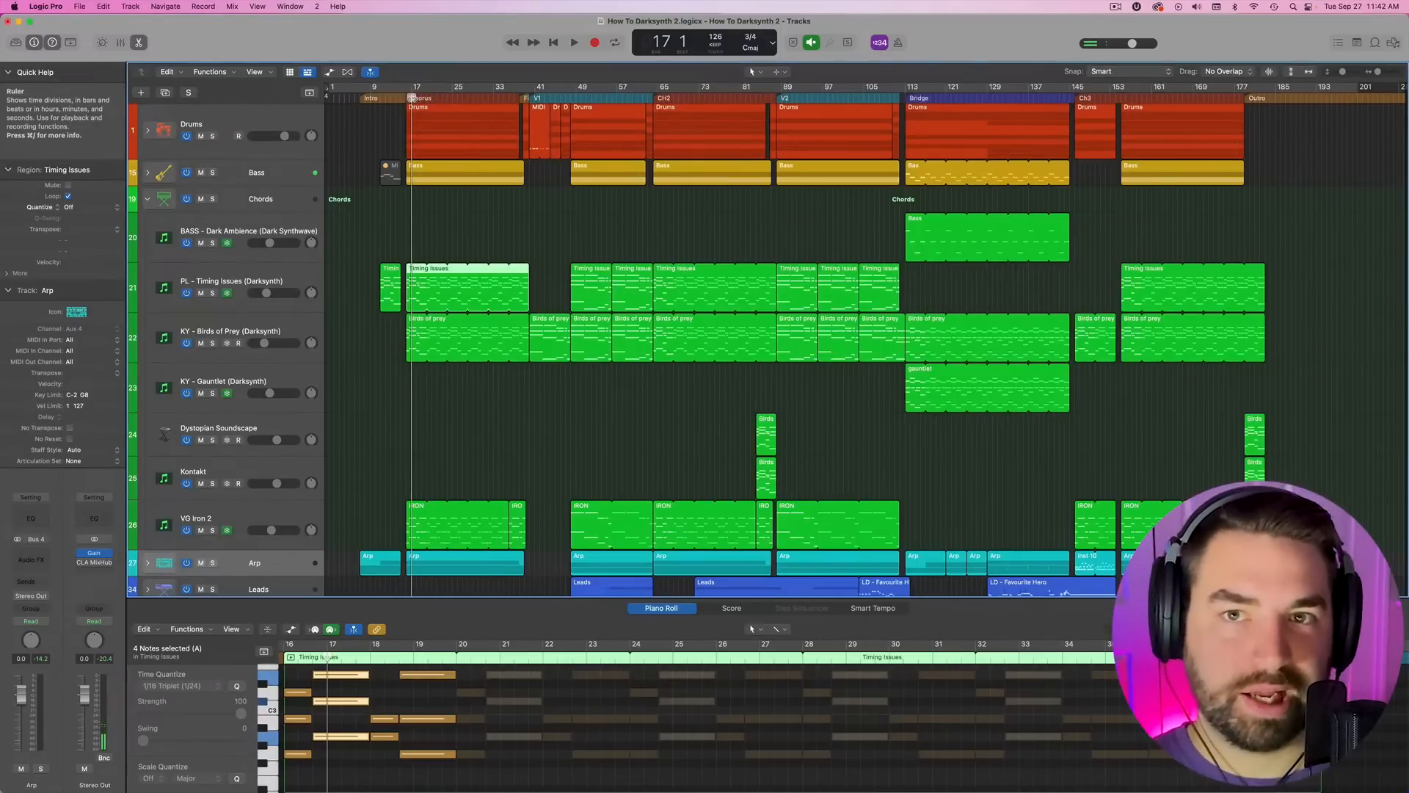
# - Return the playhead to bar 16 and enlarge the Piano Roll to examine the chord notes of the Timing Issues region
pyautogui.press(',')
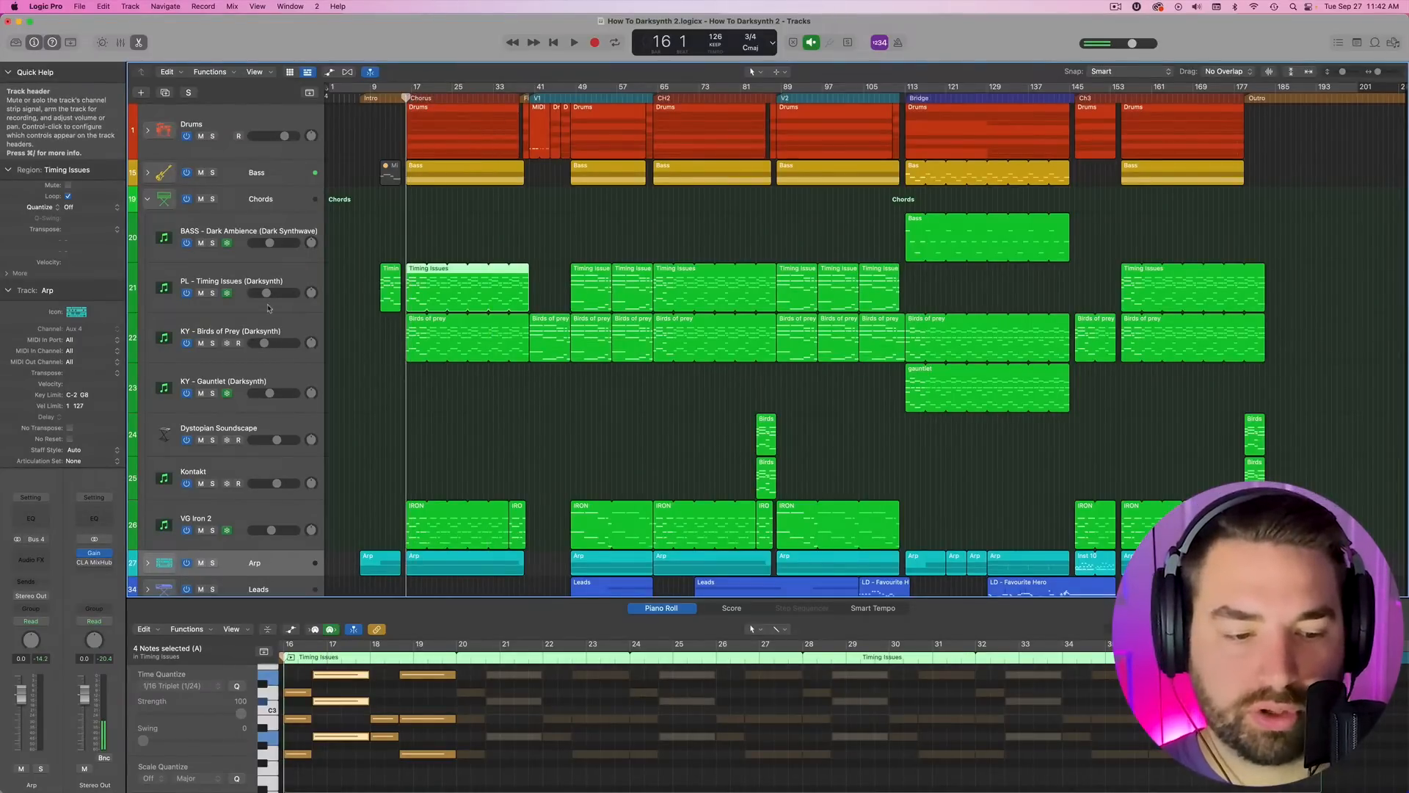
pyautogui.scroll(-1, 476, 747)
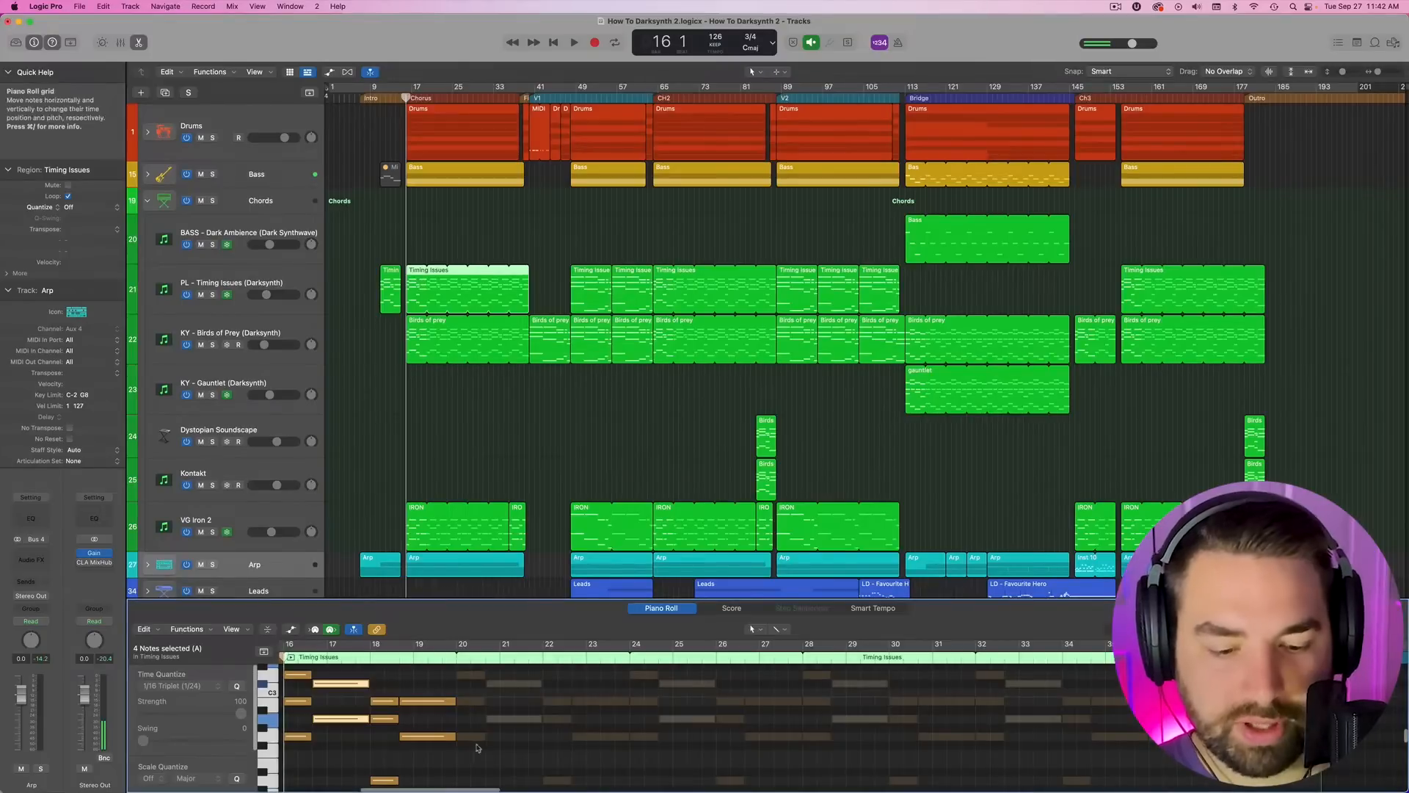
pyautogui.moveTo(491, 597); pyautogui.dragTo(491, 482)
pyautogui.scroll(3, 432, 647)
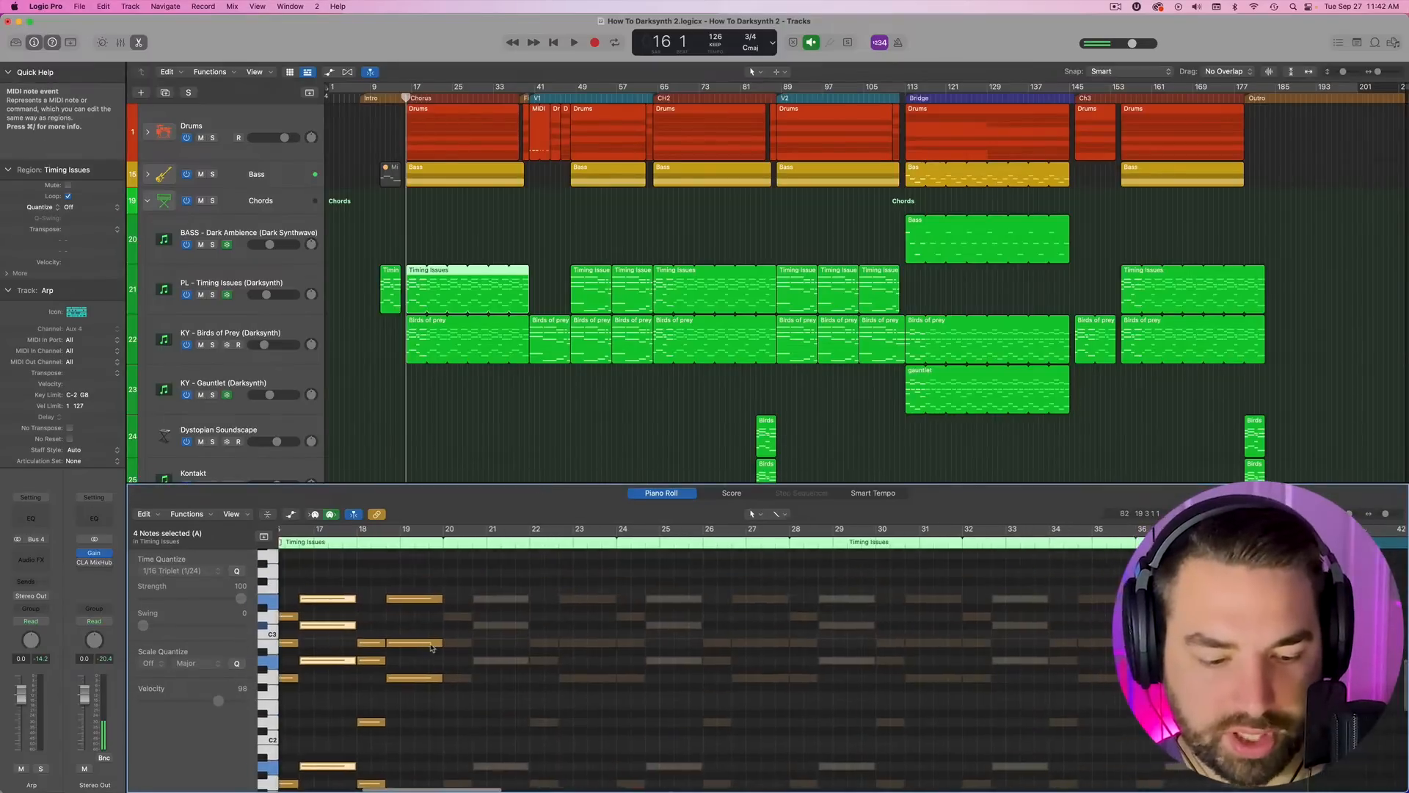
pyautogui.scroll(-2, 432, 647)
pyautogui.hscroll(-3, 432, 647)
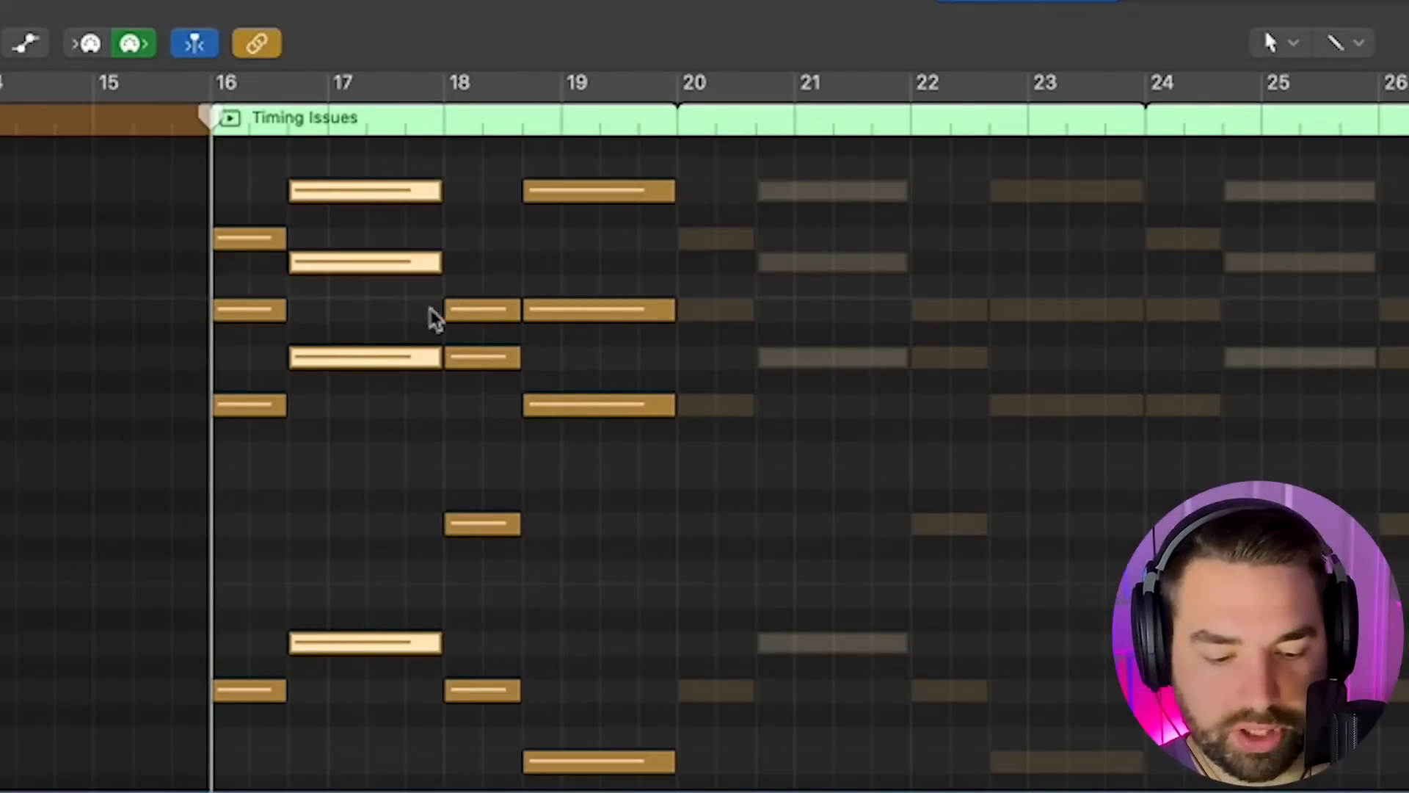
pyautogui.moveTo(253, 242)
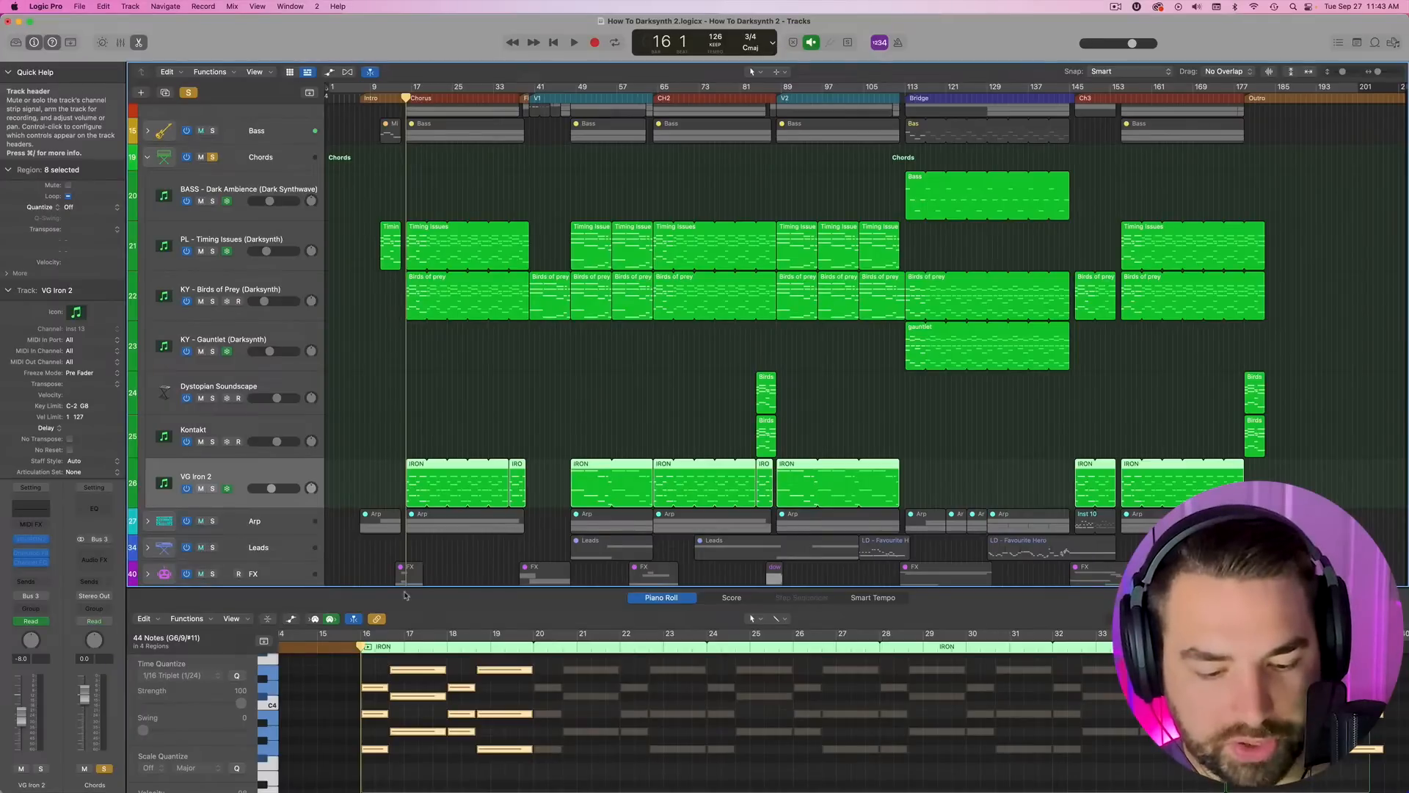
# - Enlarge the Piano Roll for the IRON notes, and move the VG Iron 2 plug-in window clear of the intro and chorus regions
pyautogui.moveTo(425, 588); pyautogui.dragTo(423, 512)
pyautogui.scroll(2, 389, 639)
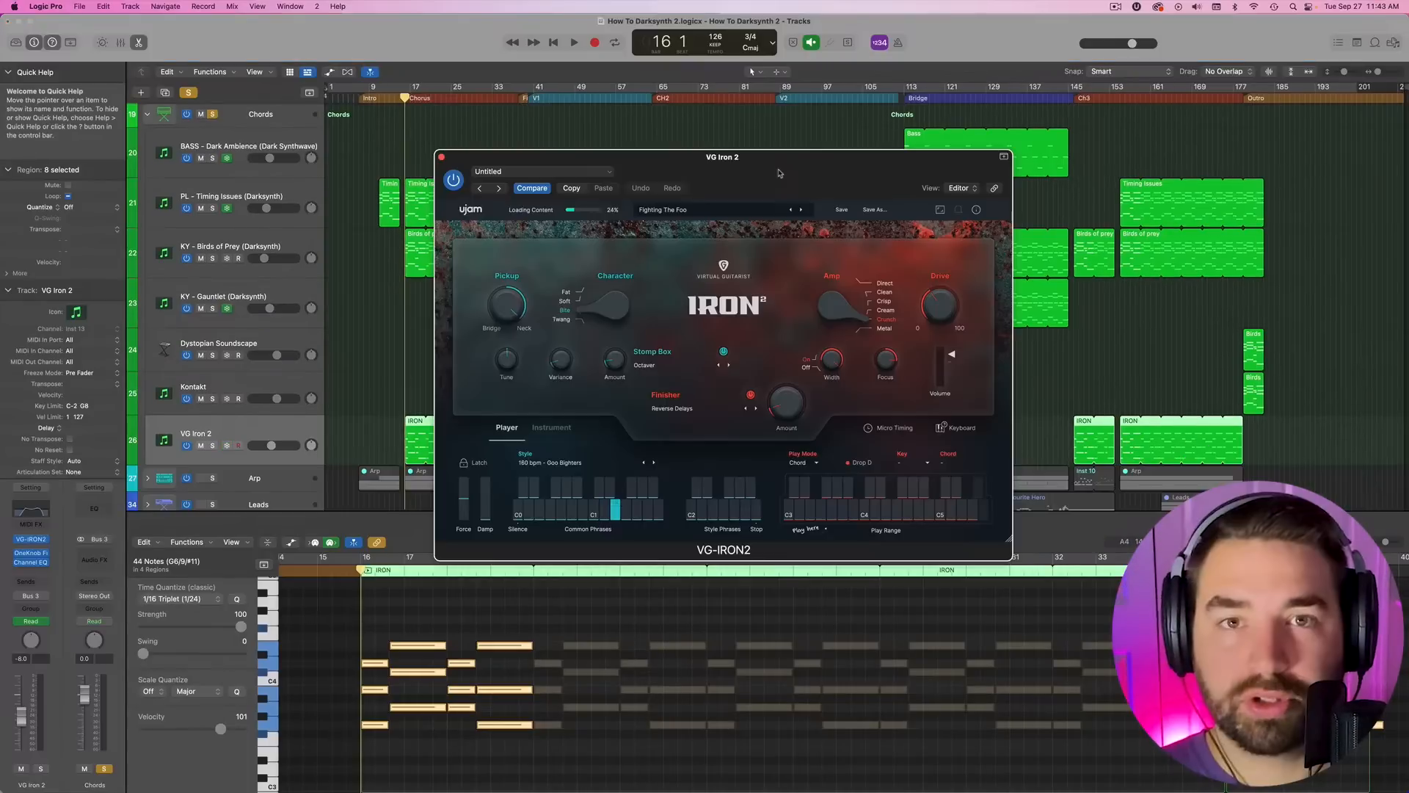
pyautogui.moveTo(870, 160); pyautogui.dragTo(1091, 81)
pyautogui.scroll(-2, 462, 305)
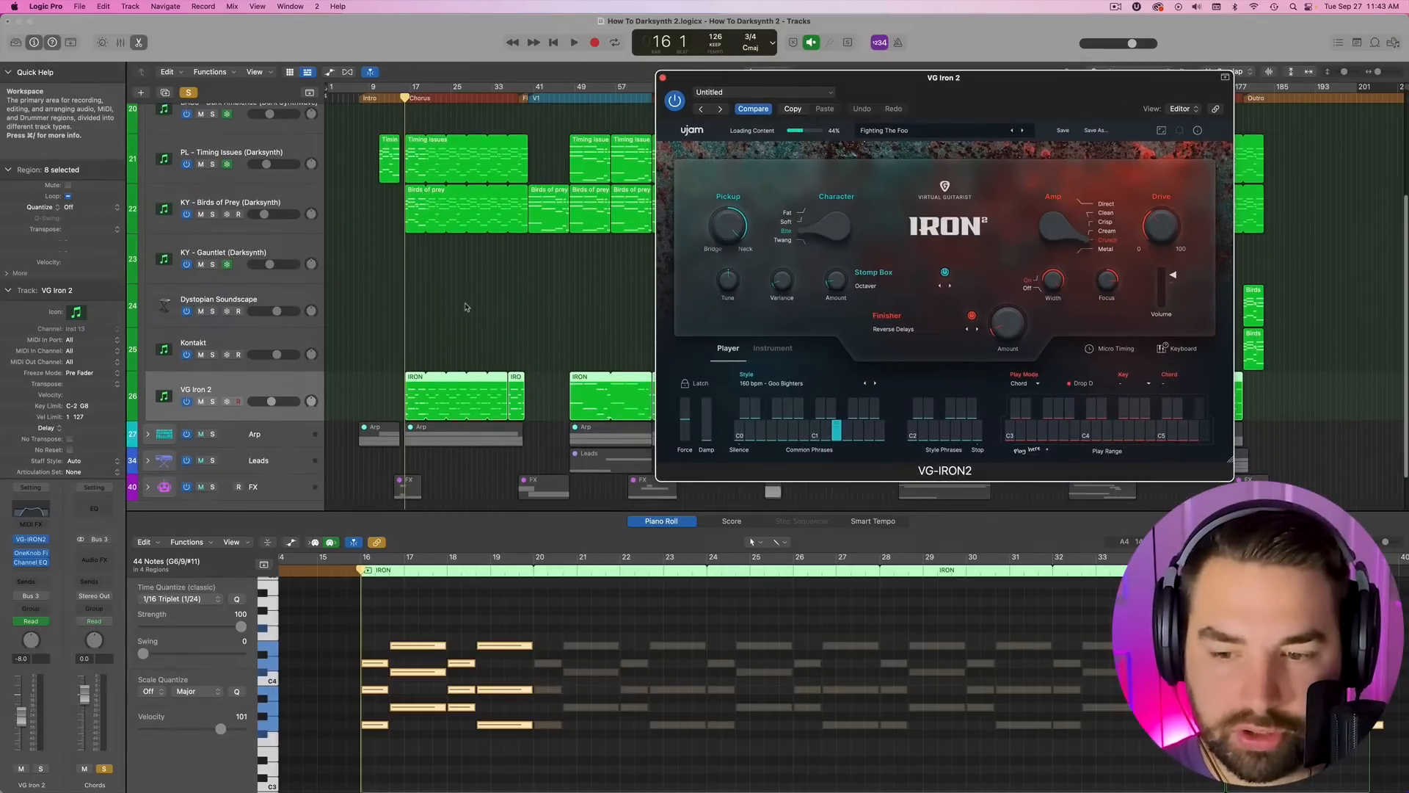
# - Solo VG Iron 2 to hear it alone, add Timing Issues and Birds of Prey to the solo, and play them together from bar 16
pyautogui.click(212, 402)
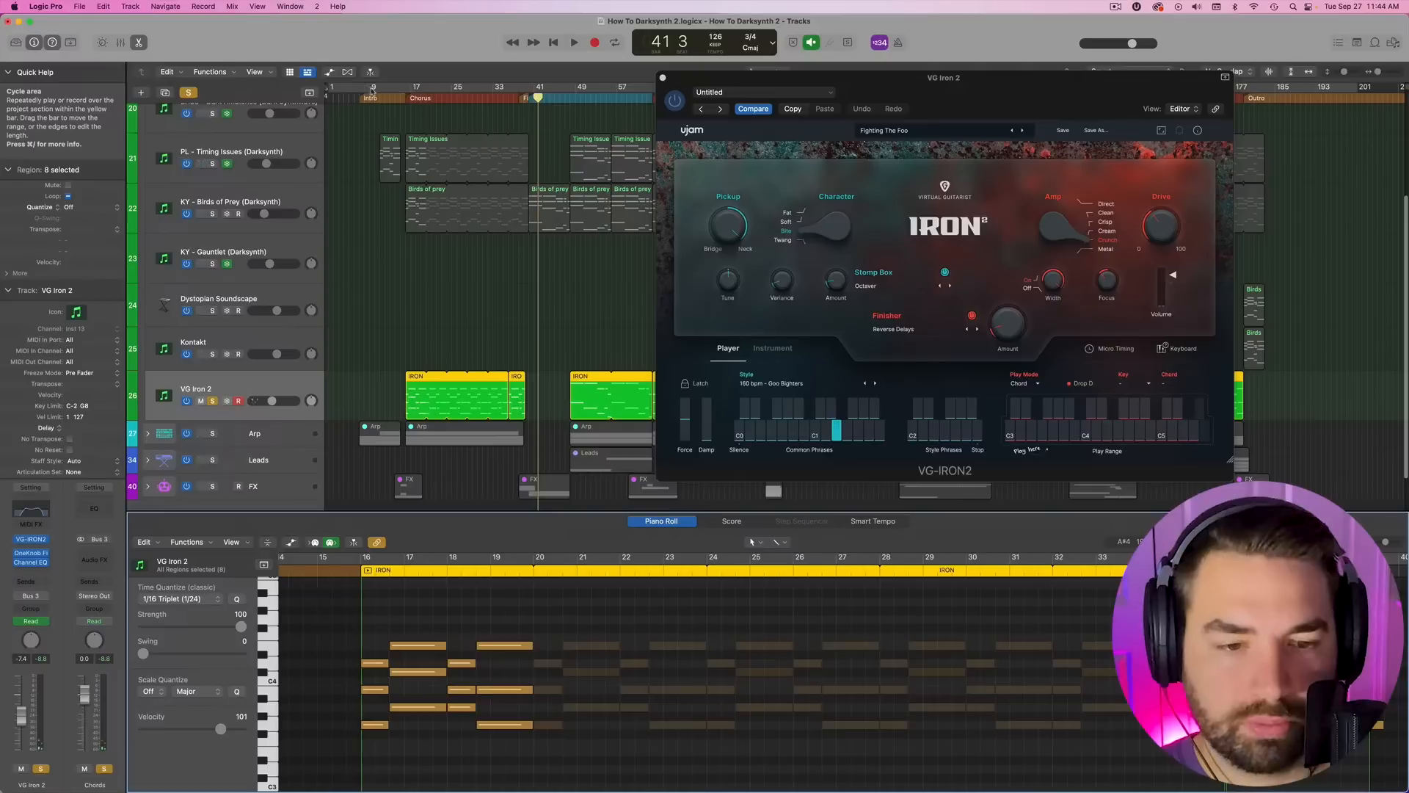
pyautogui.click(406, 88)
pyautogui.click(212, 164)
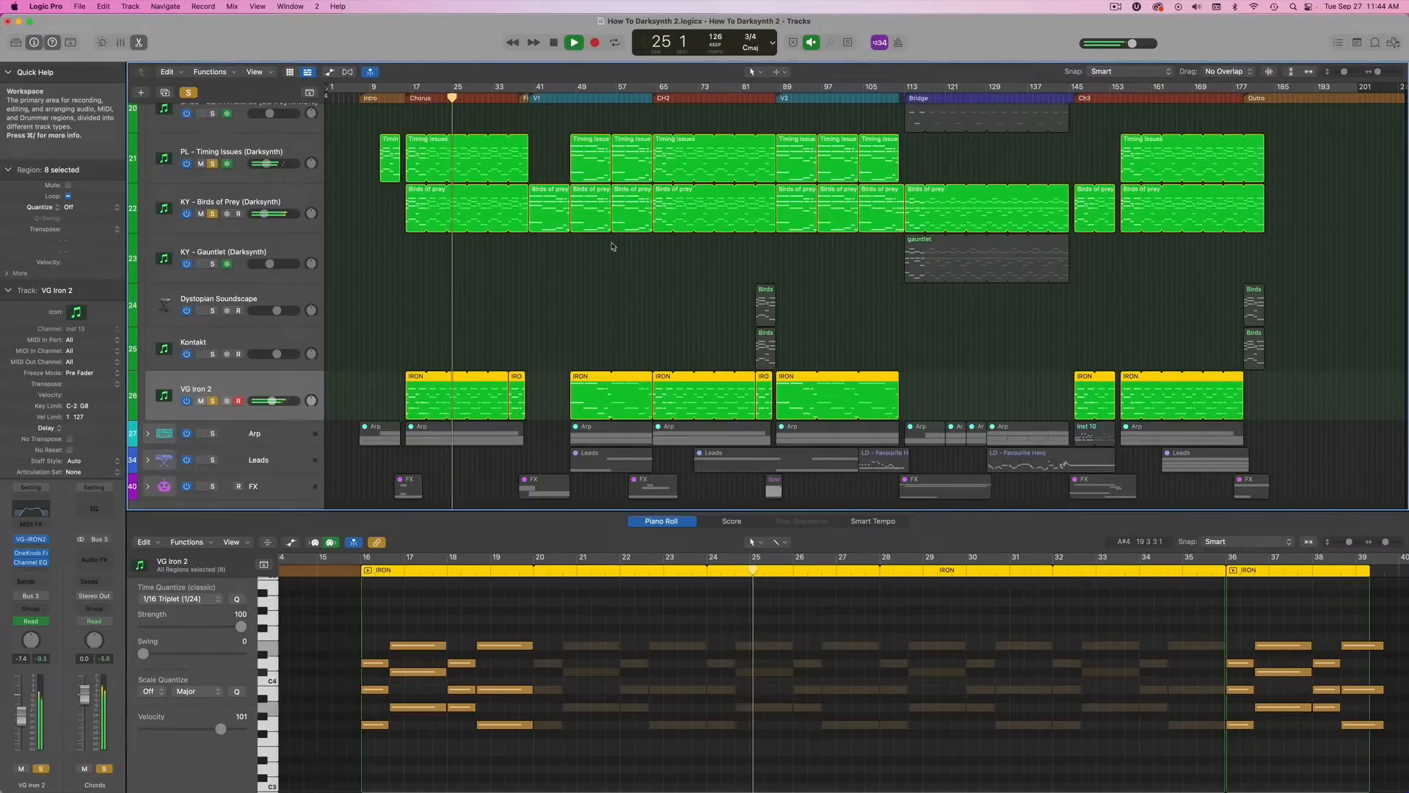
pyautogui.scroll(2, 613, 247)
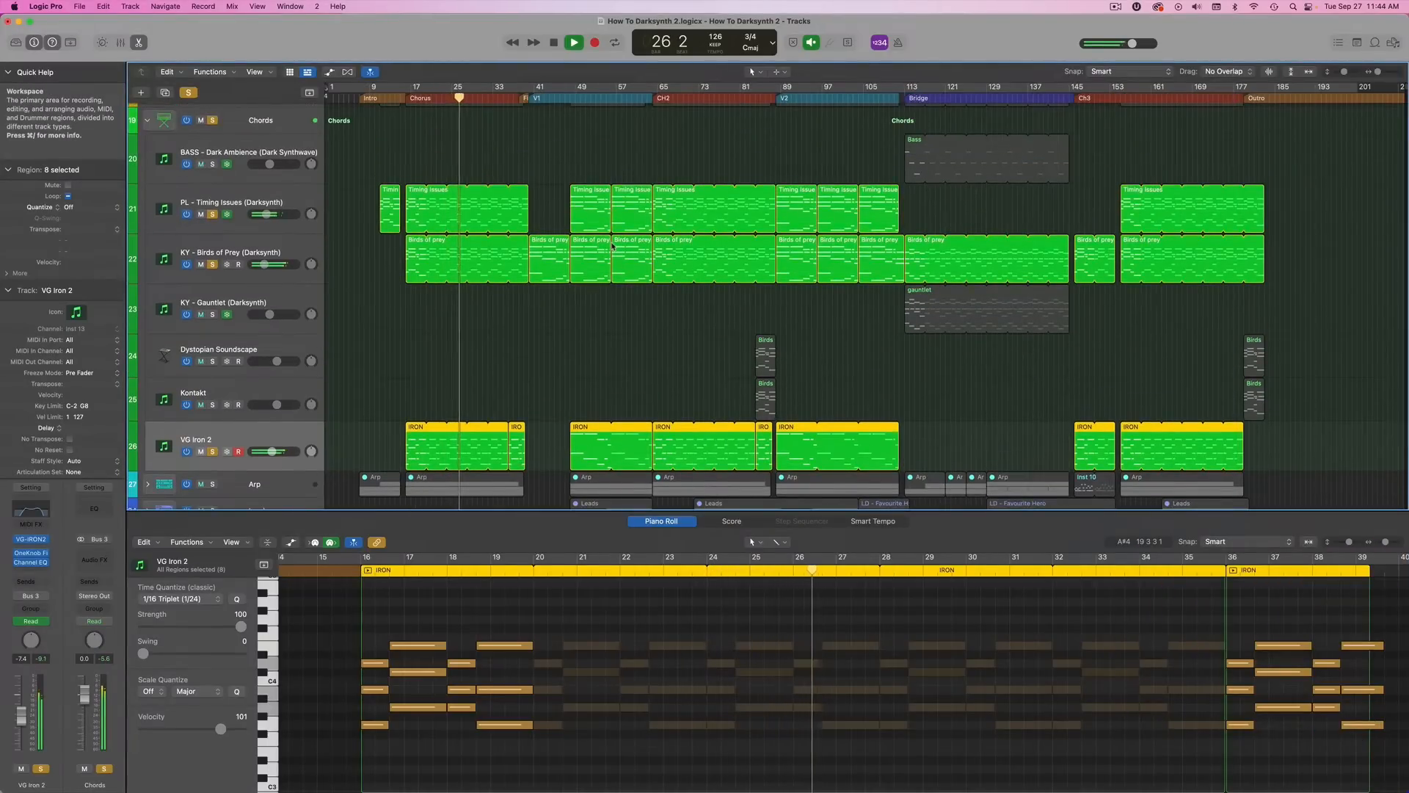
pyautogui.scroll(-2, 613, 247)
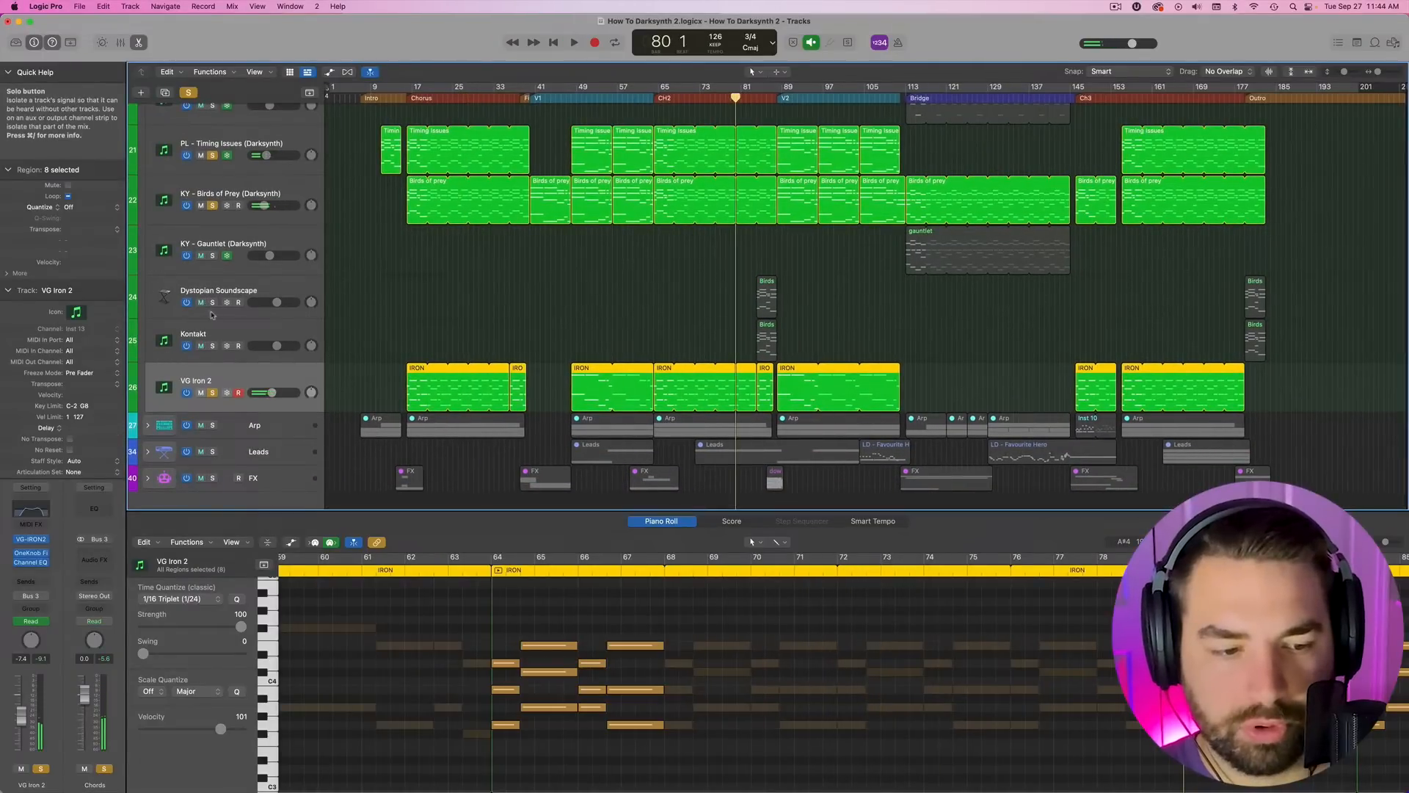
# - Add Dystopian Soundscape and Kontakt to the soloed tracks and place the playhead just before their regions at the end of CH2
pyautogui.moveTo(213, 303); pyautogui.dragTo(213, 346)
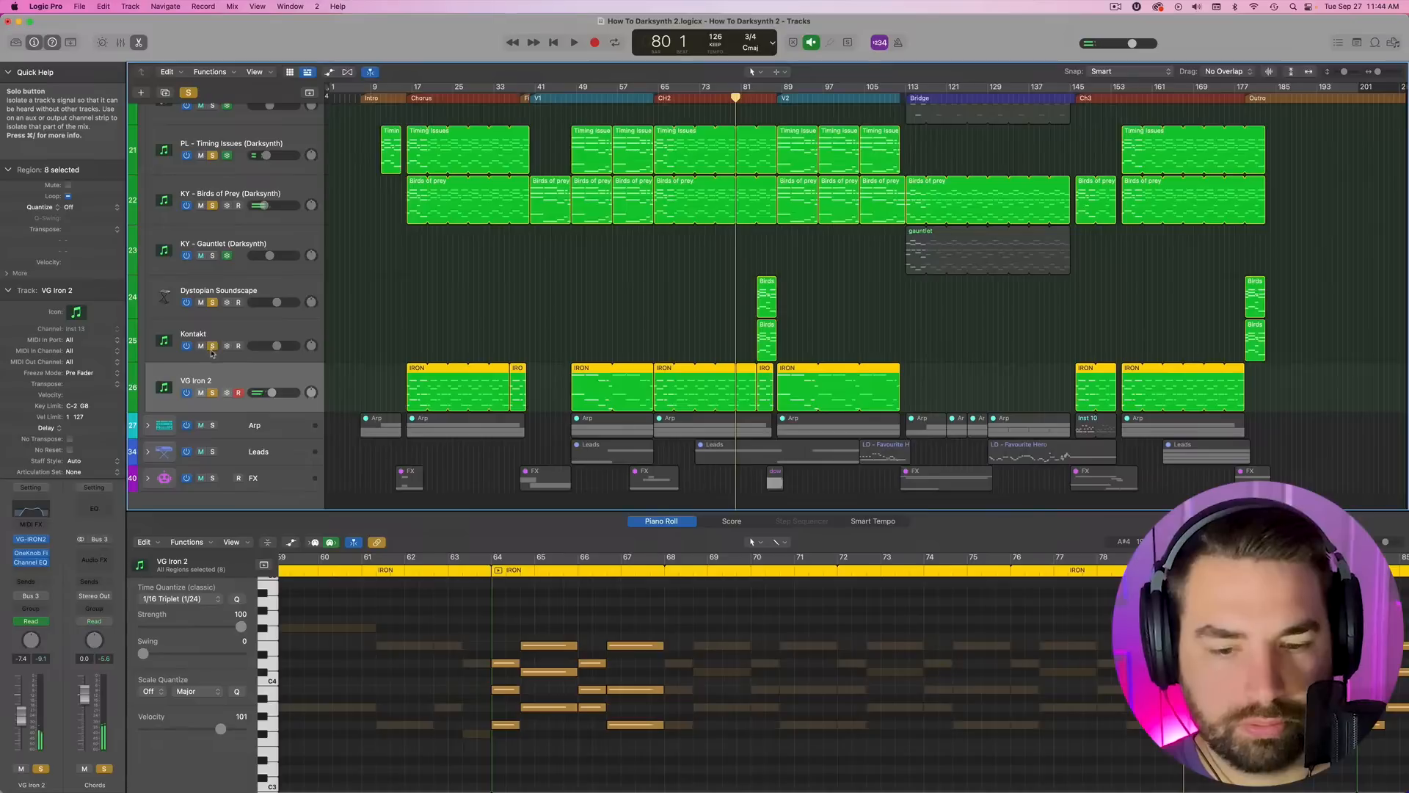
pyautogui.click(756, 98)
pyautogui.click(751, 98)
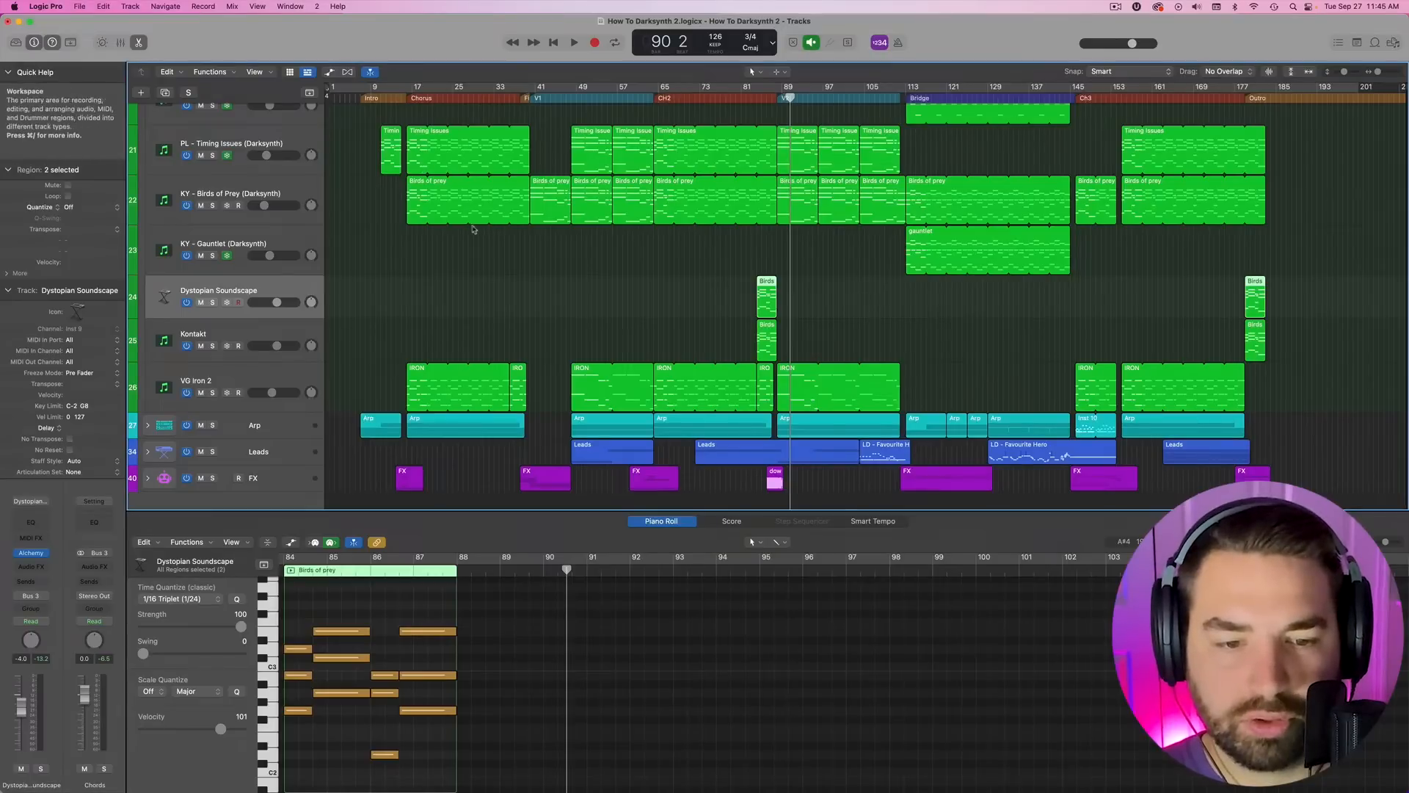
# - Show the first Birds of Prey region of V1 in an enlarged Piano Roll so that all its chords are in view
pyautogui.click(540, 99)
pyautogui.click(542, 192)
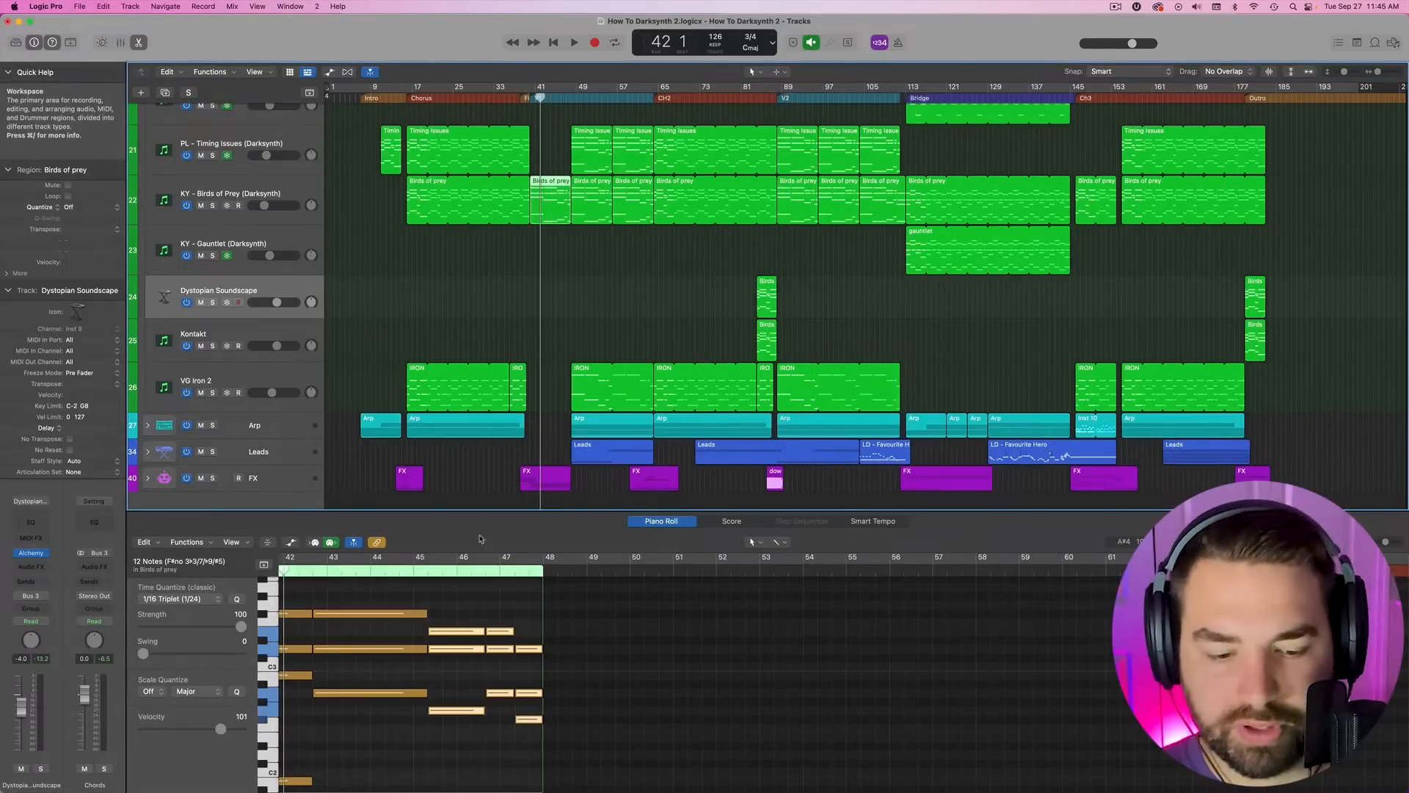
pyautogui.moveTo(469, 509); pyautogui.dragTo(470, 360)
pyautogui.hscroll(-5, 551, 486)
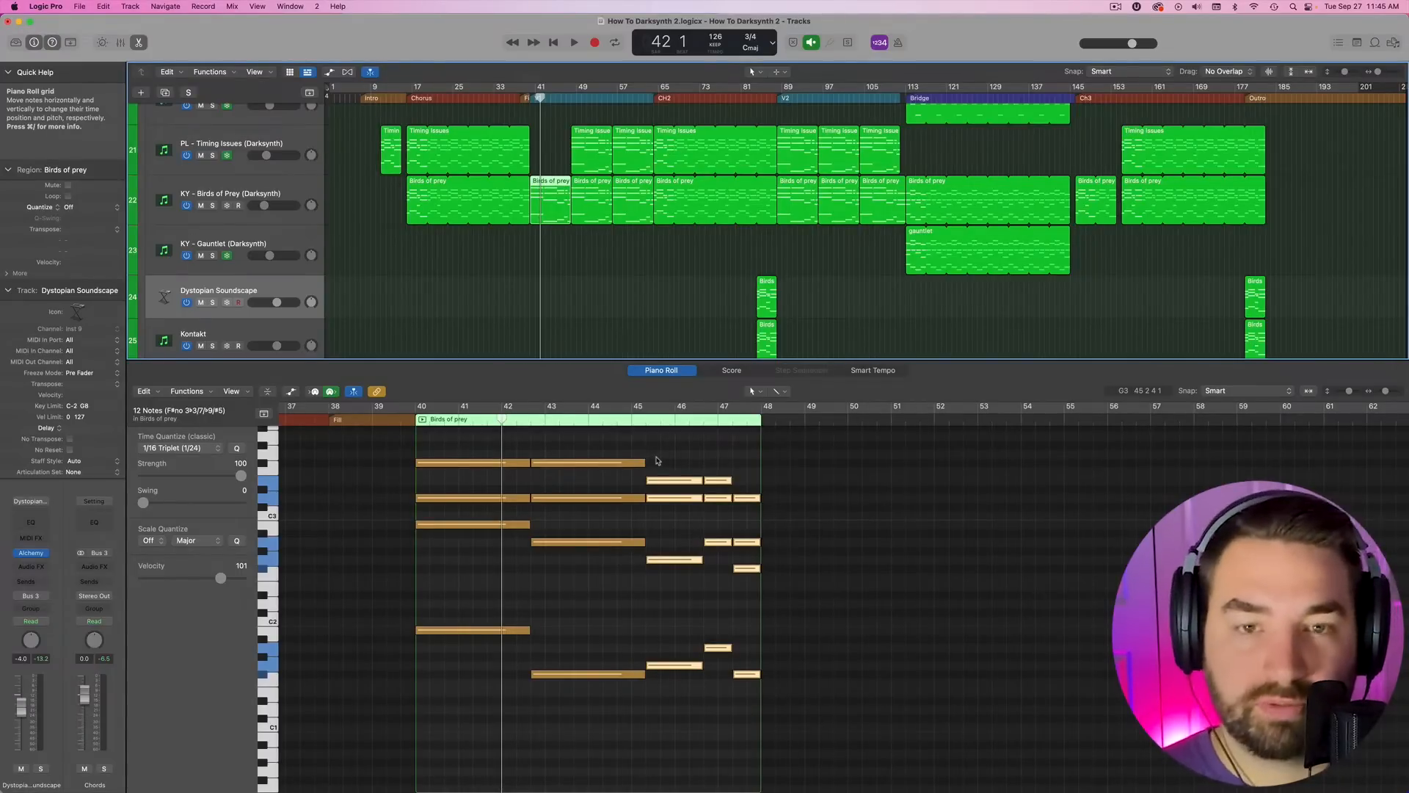
# - Play the V1 chords from bar 40 to about bar 46 while looking over the arrangement, and stop playback
pyautogui.click(408, 419)
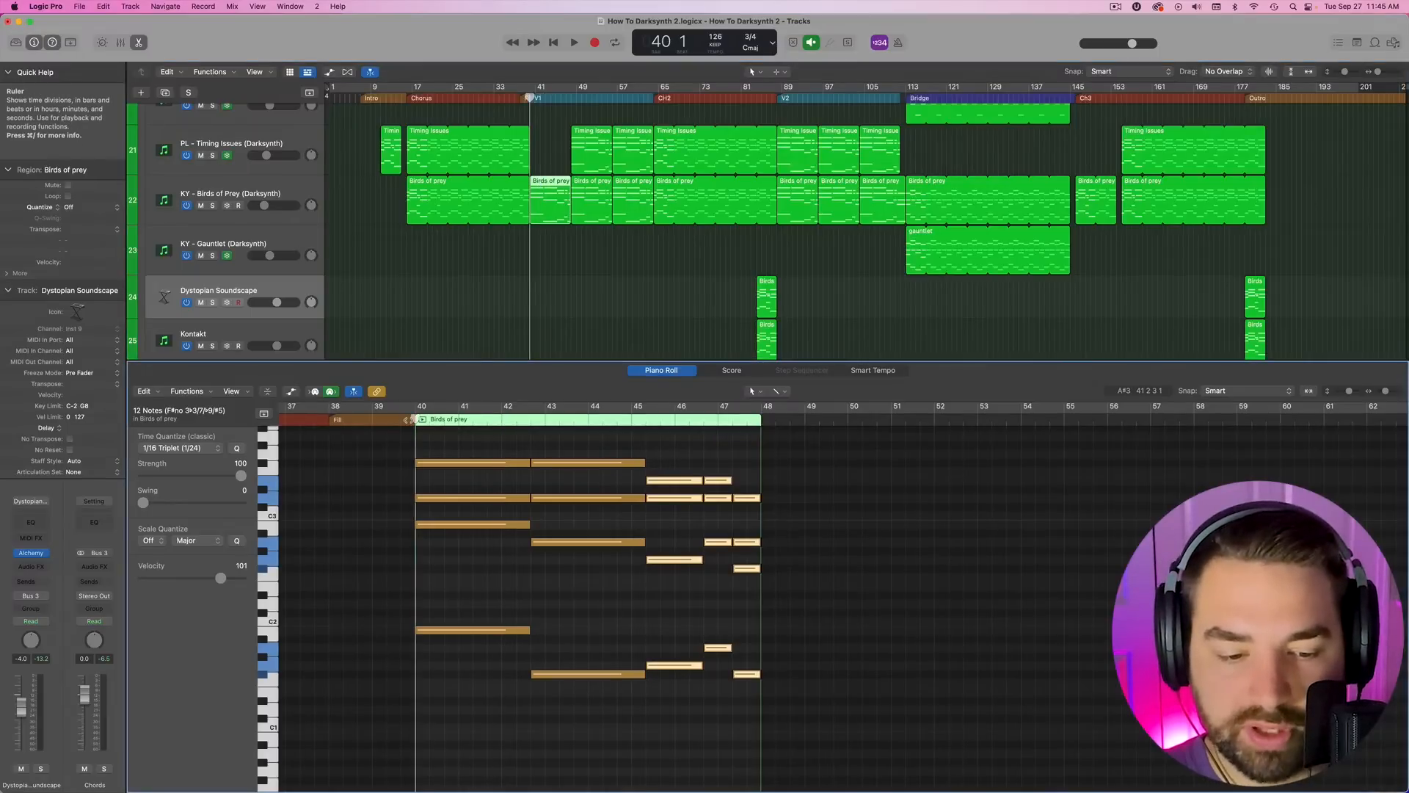
pyautogui.press('space')
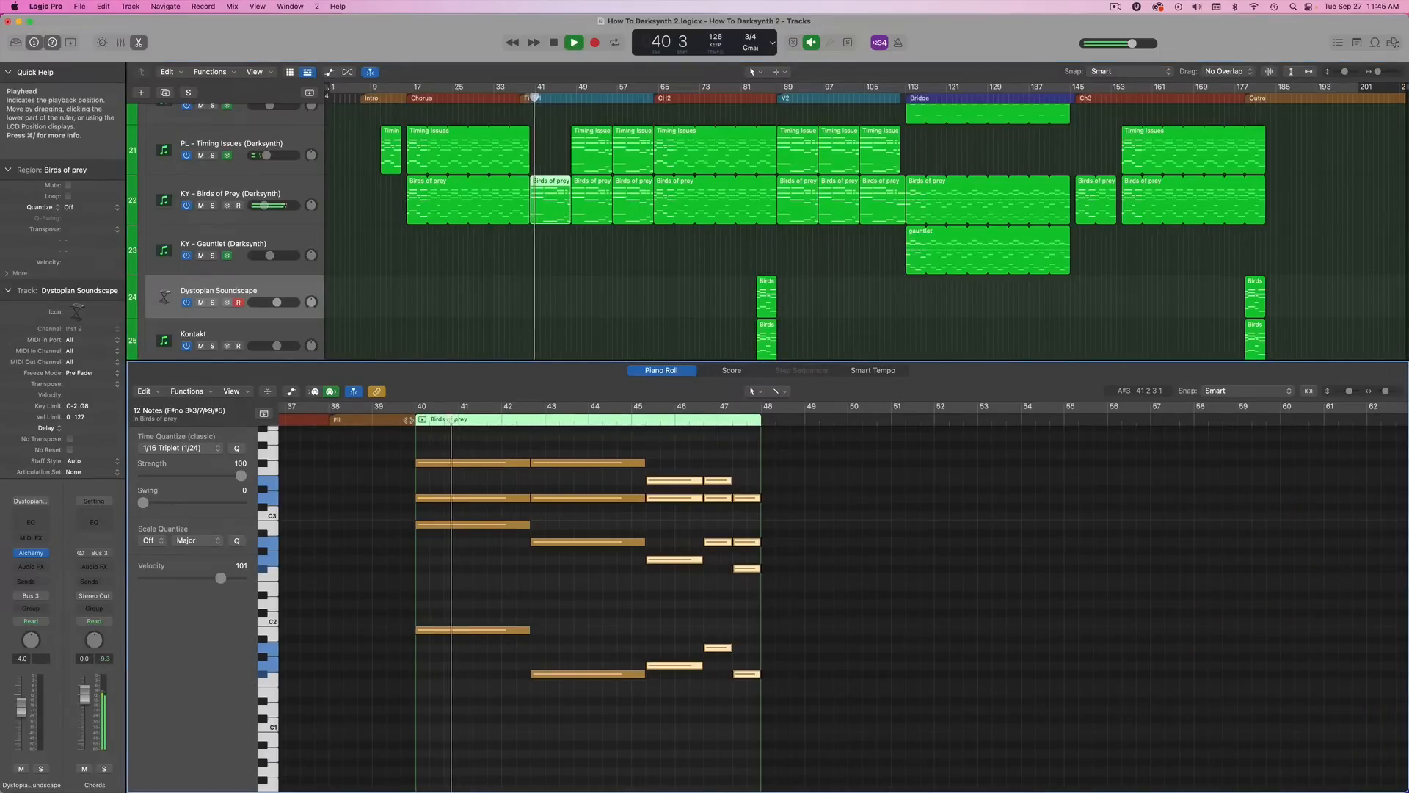
pyautogui.scroll(5, 439, 242)
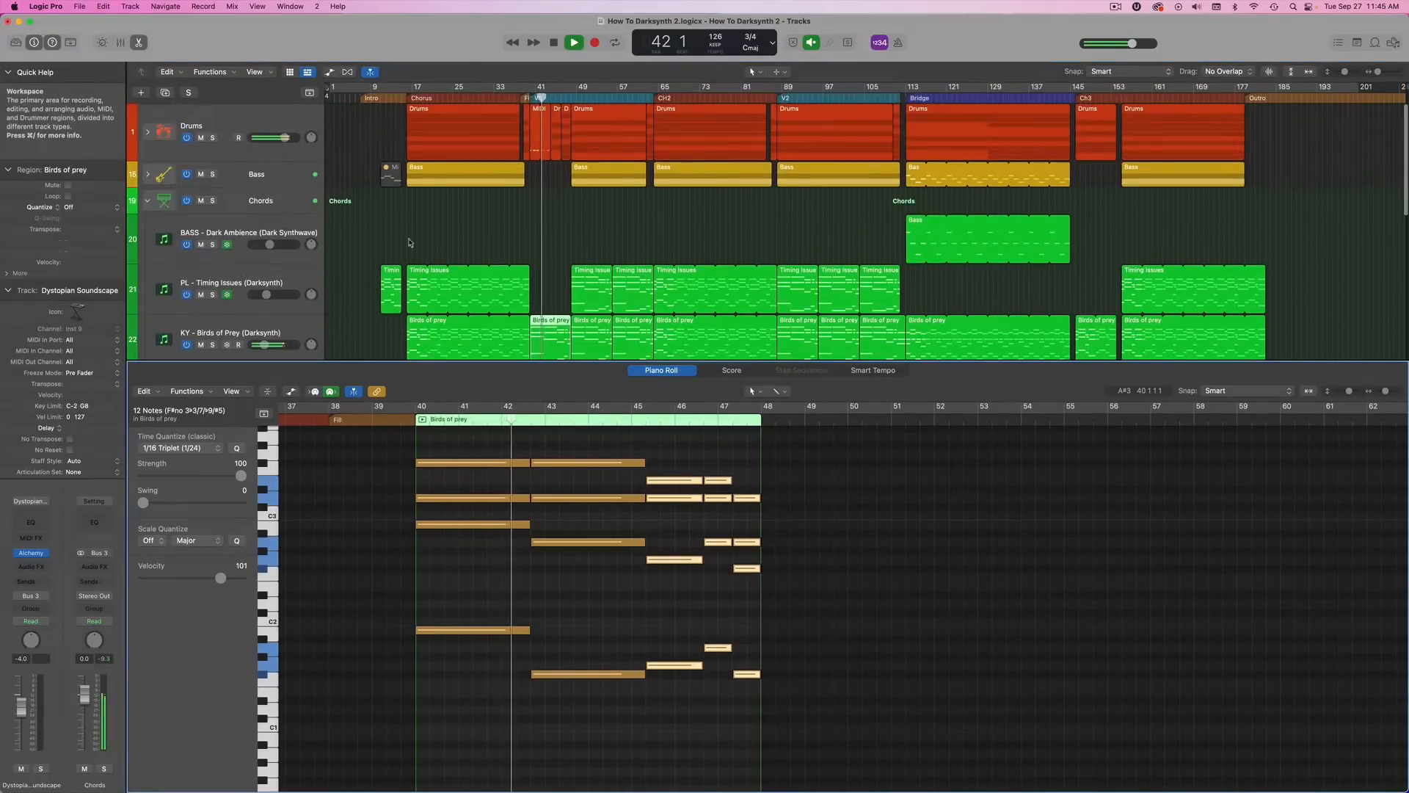
pyautogui.scroll(-10, 440, 242)
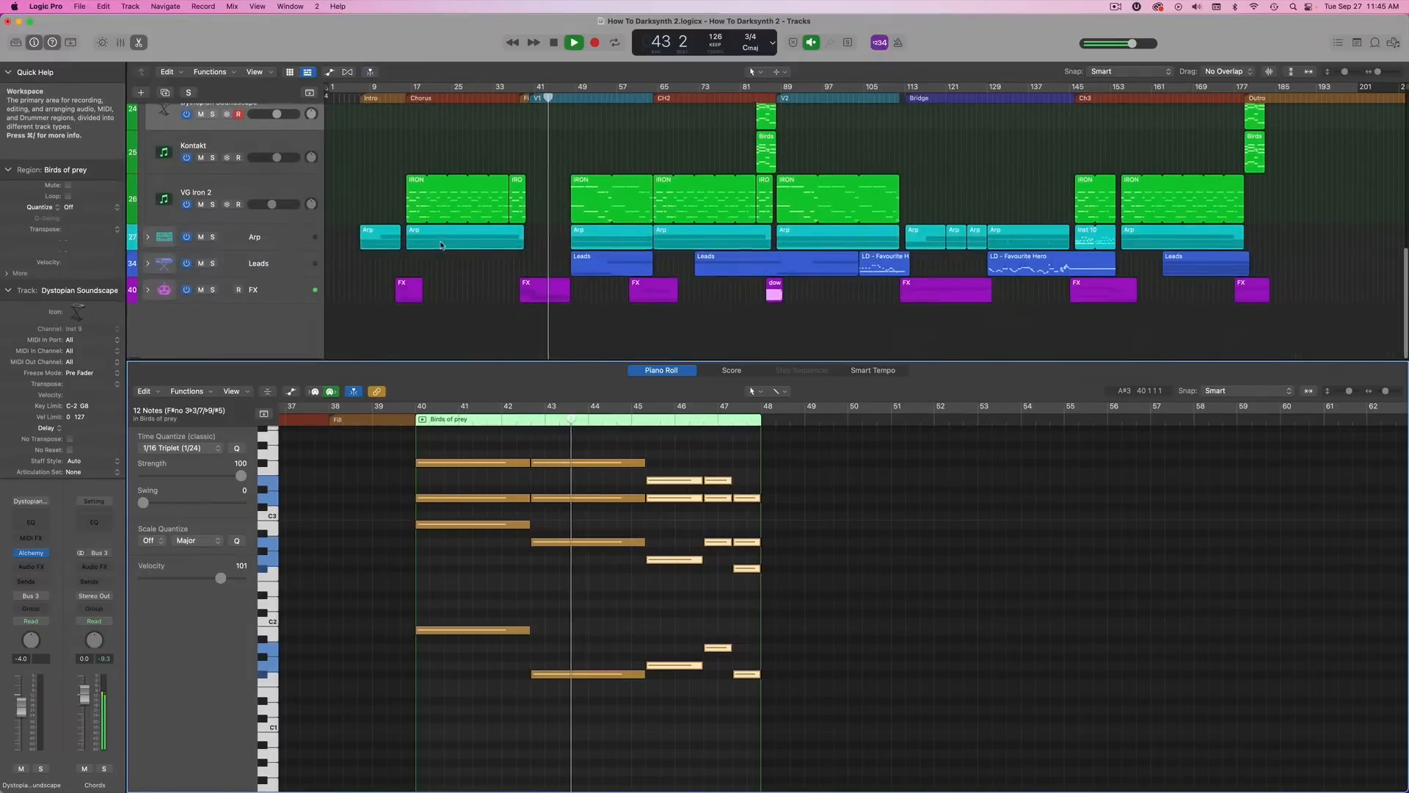
pyautogui.scroll(5, 440, 241)
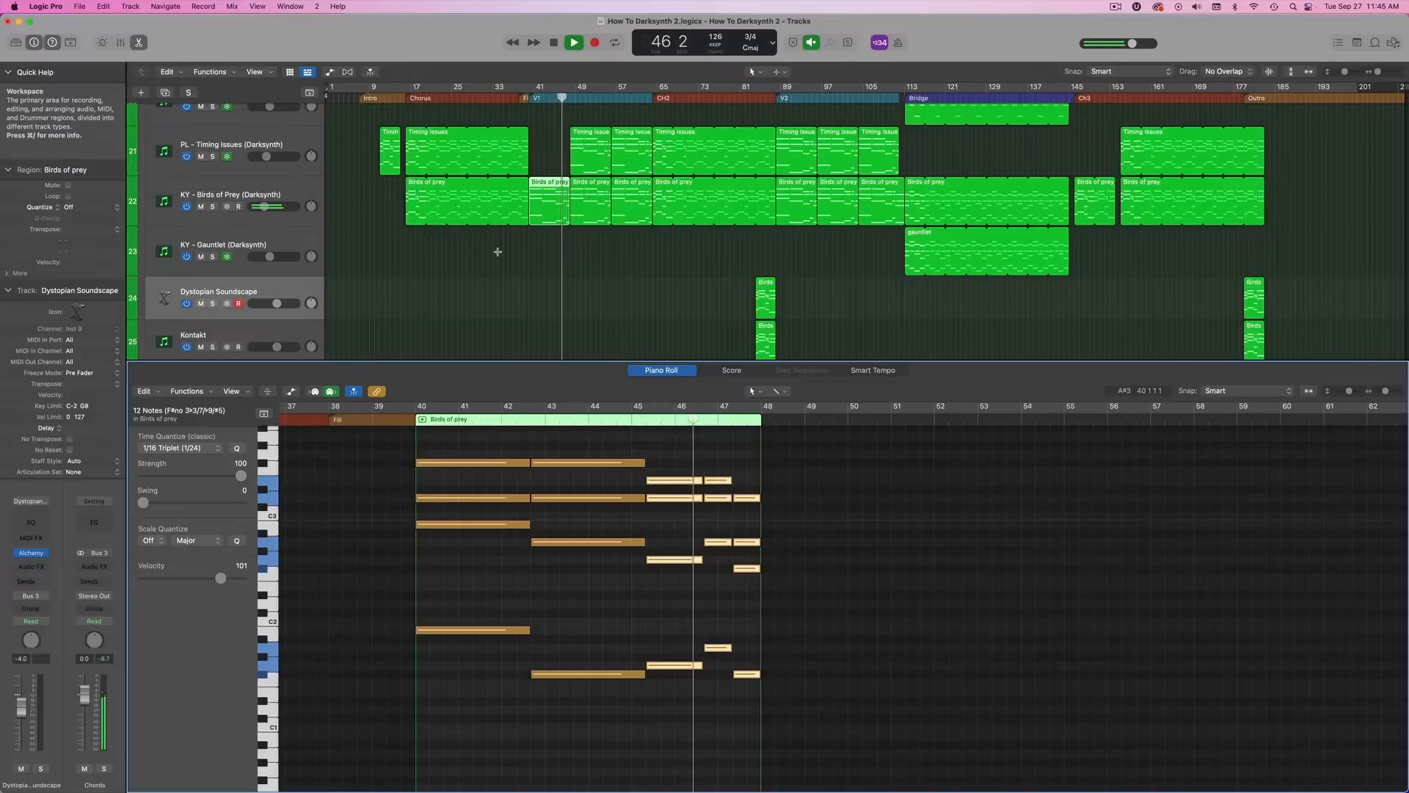
pyautogui.press('space')
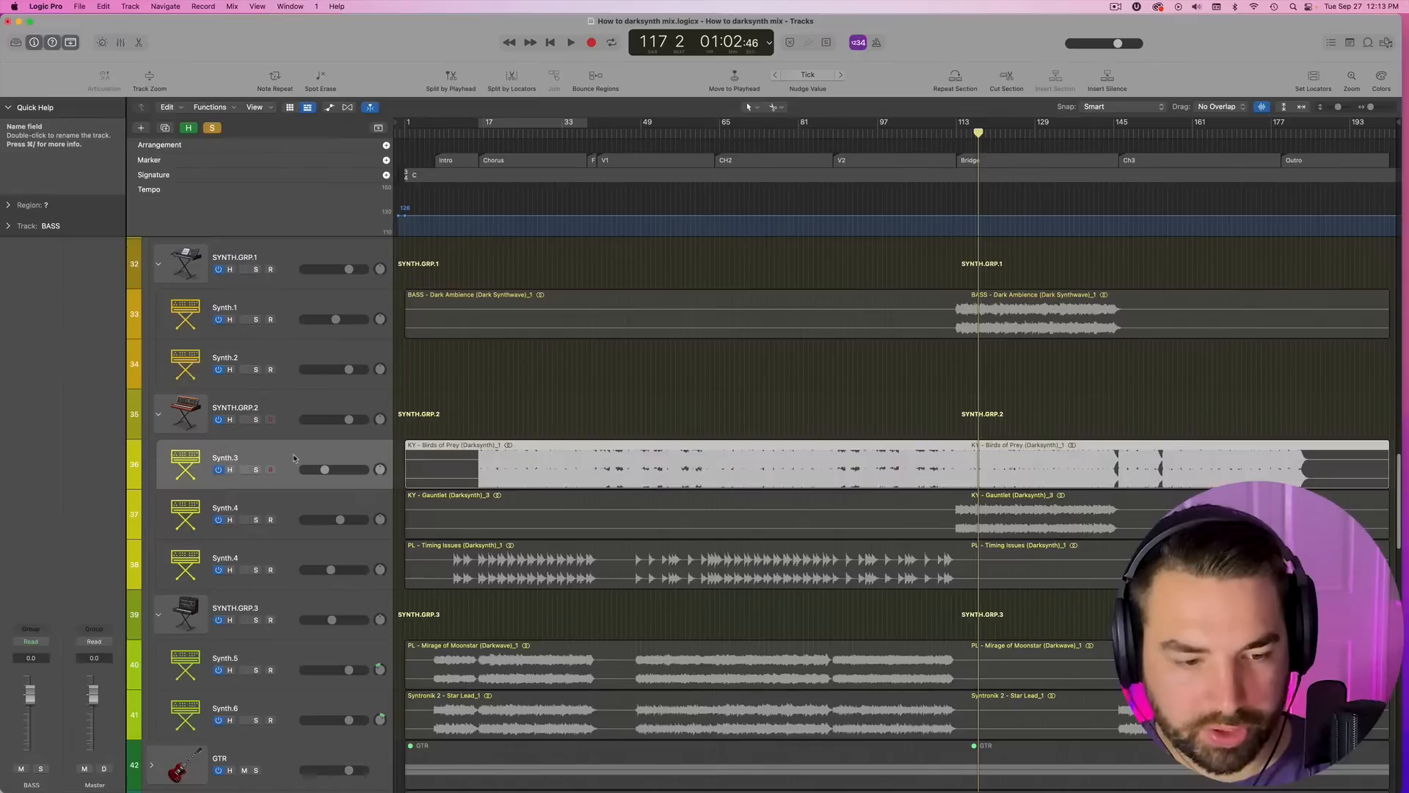
# - Show track automation in the mix project, place the playhead at bar 14, and view and close the OneKnob Filter on Synth.3
pyautogui.press('a')
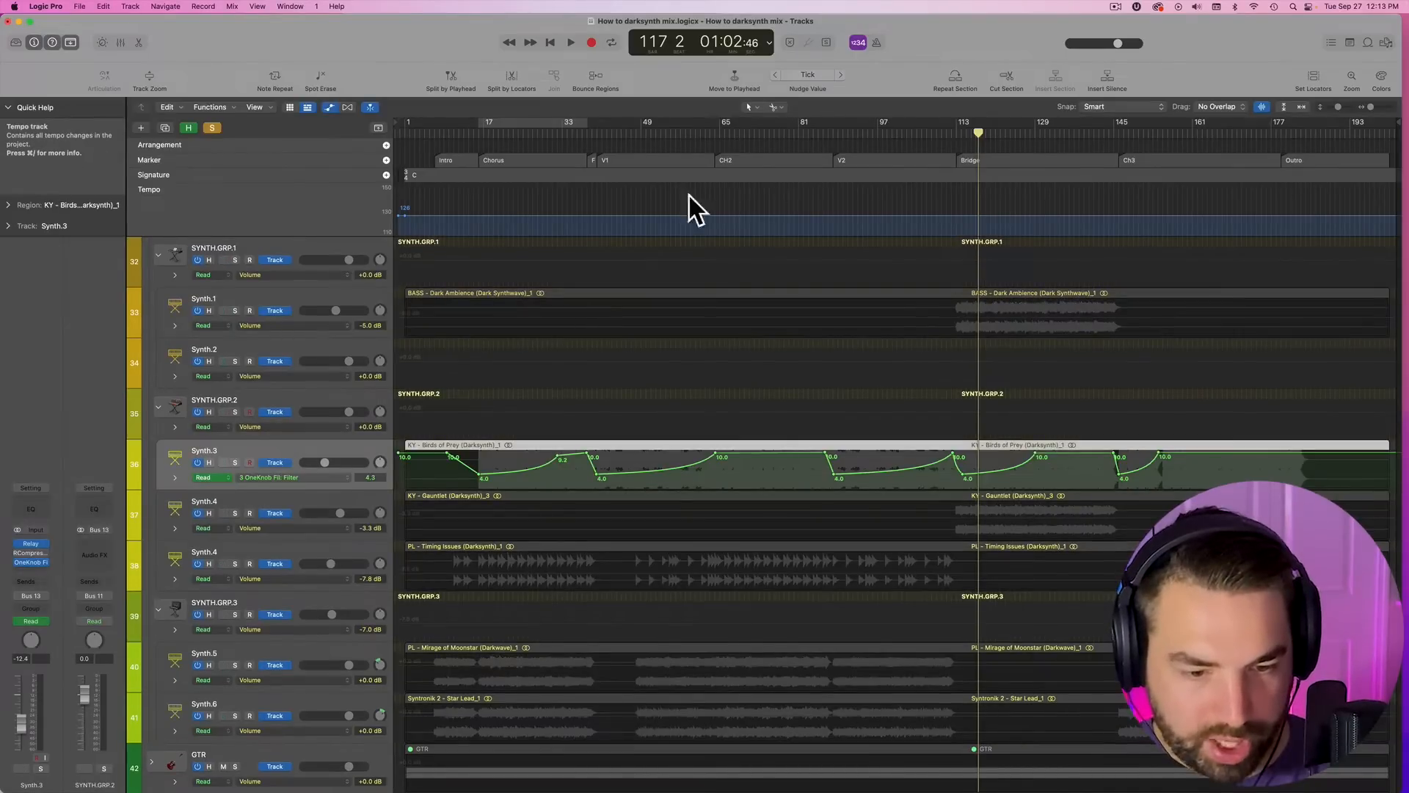
pyautogui.moveTo(493, 129); pyautogui.dragTo(475, 215)
pyautogui.press('v')
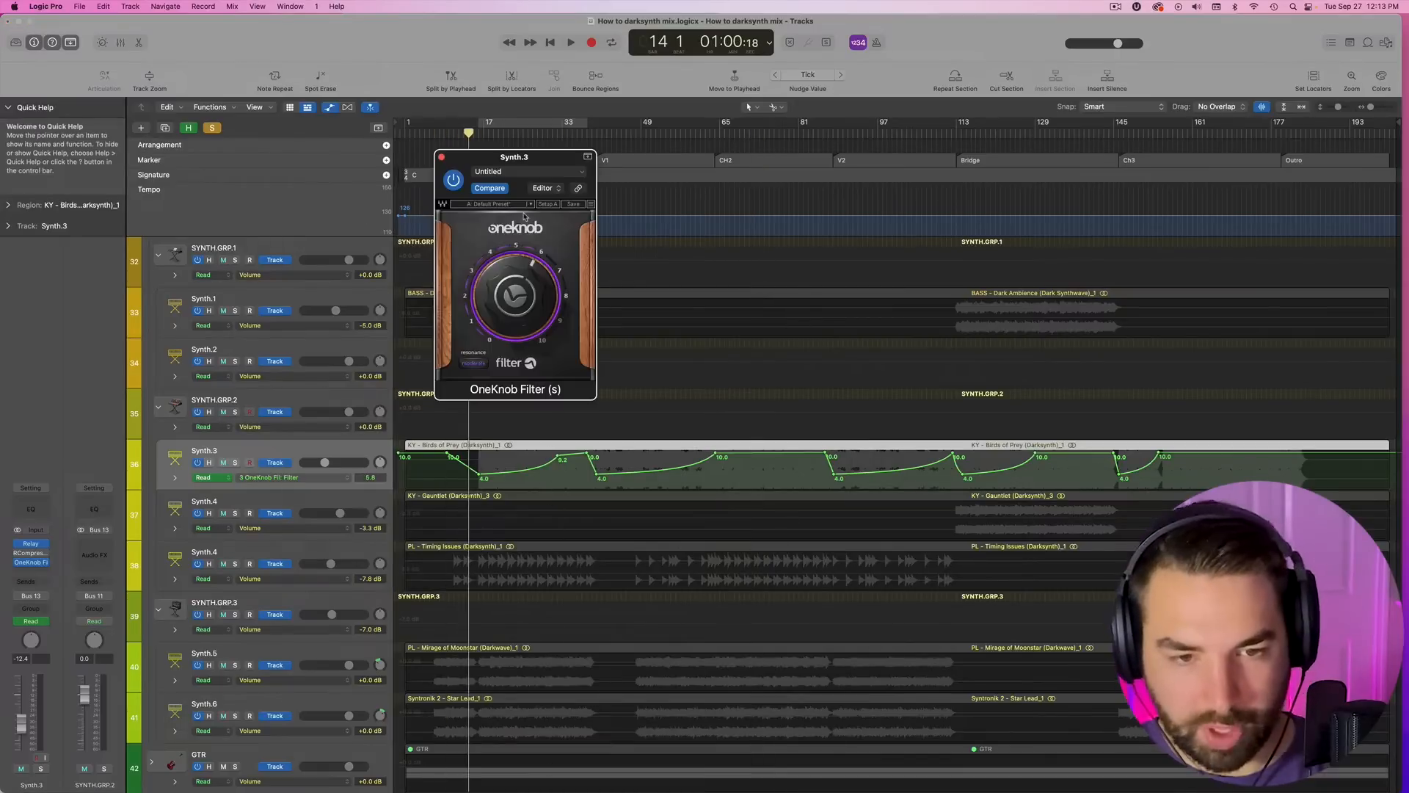
pyautogui.moveTo(551, 160); pyautogui.dragTo(662, 157)
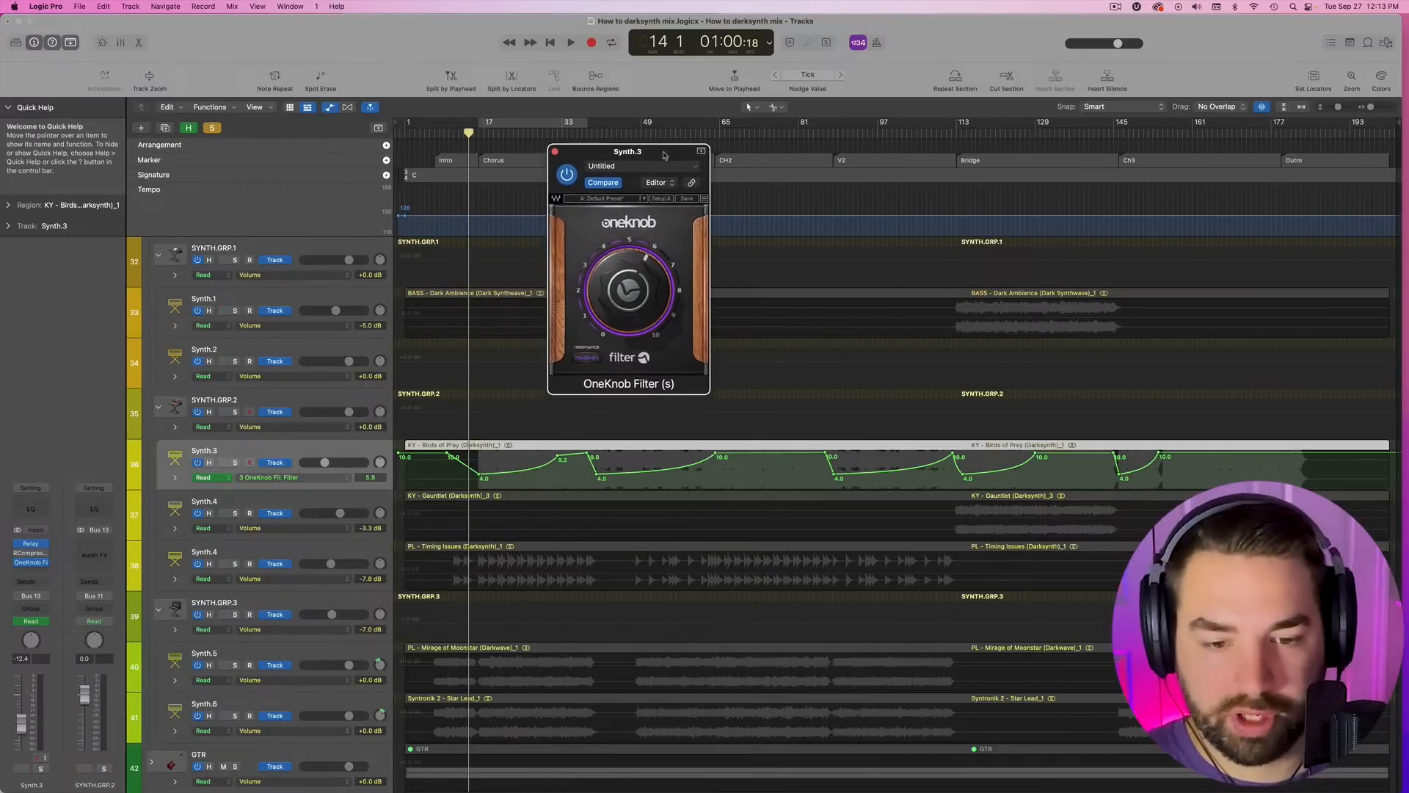
pyautogui.click(553, 155)
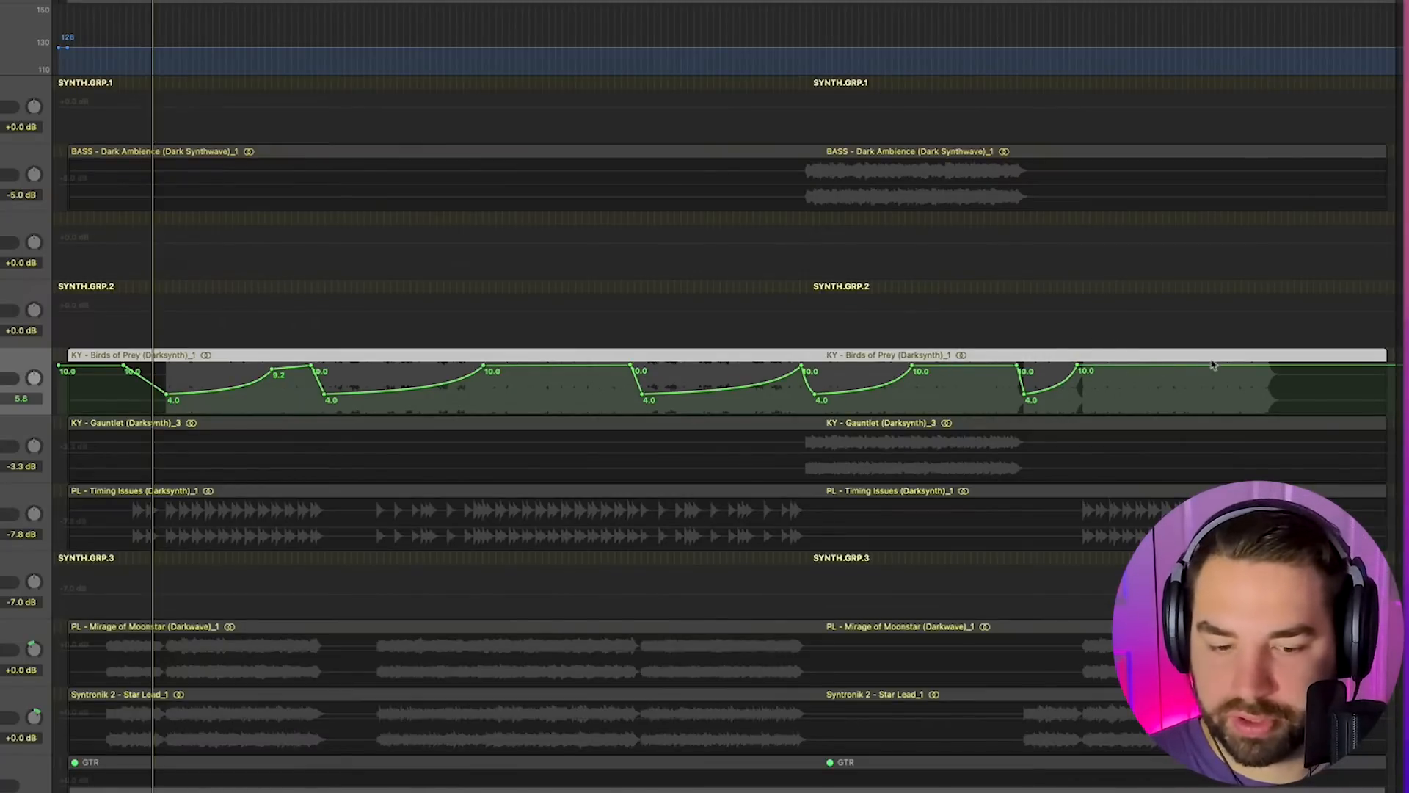
# - Turn on Link mode in Synth.3's RCompressor window, move the window aside, and play the soloed track from bar 16
pyautogui.moveTo(812, 149); pyautogui.dragTo(803, 149)
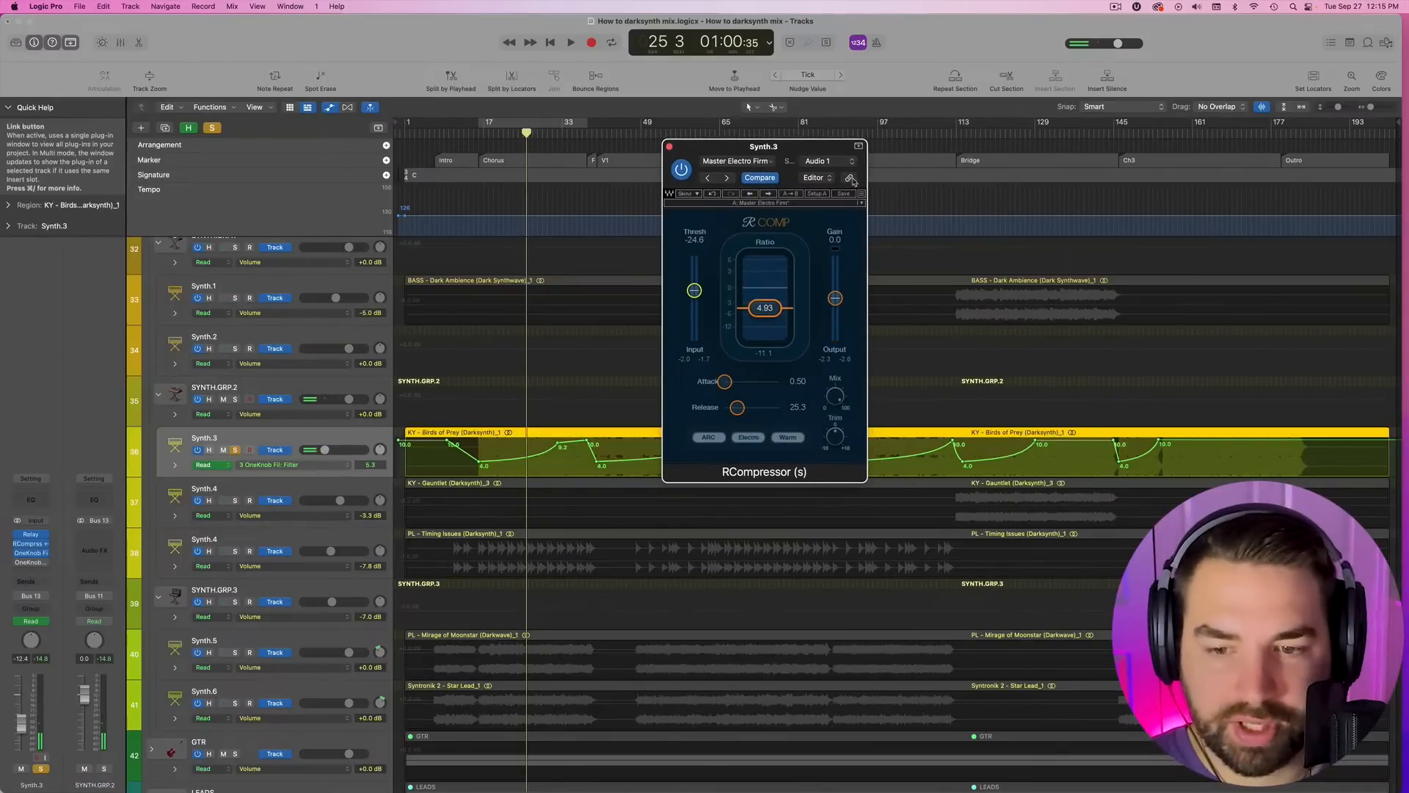
pyautogui.click(849, 179)
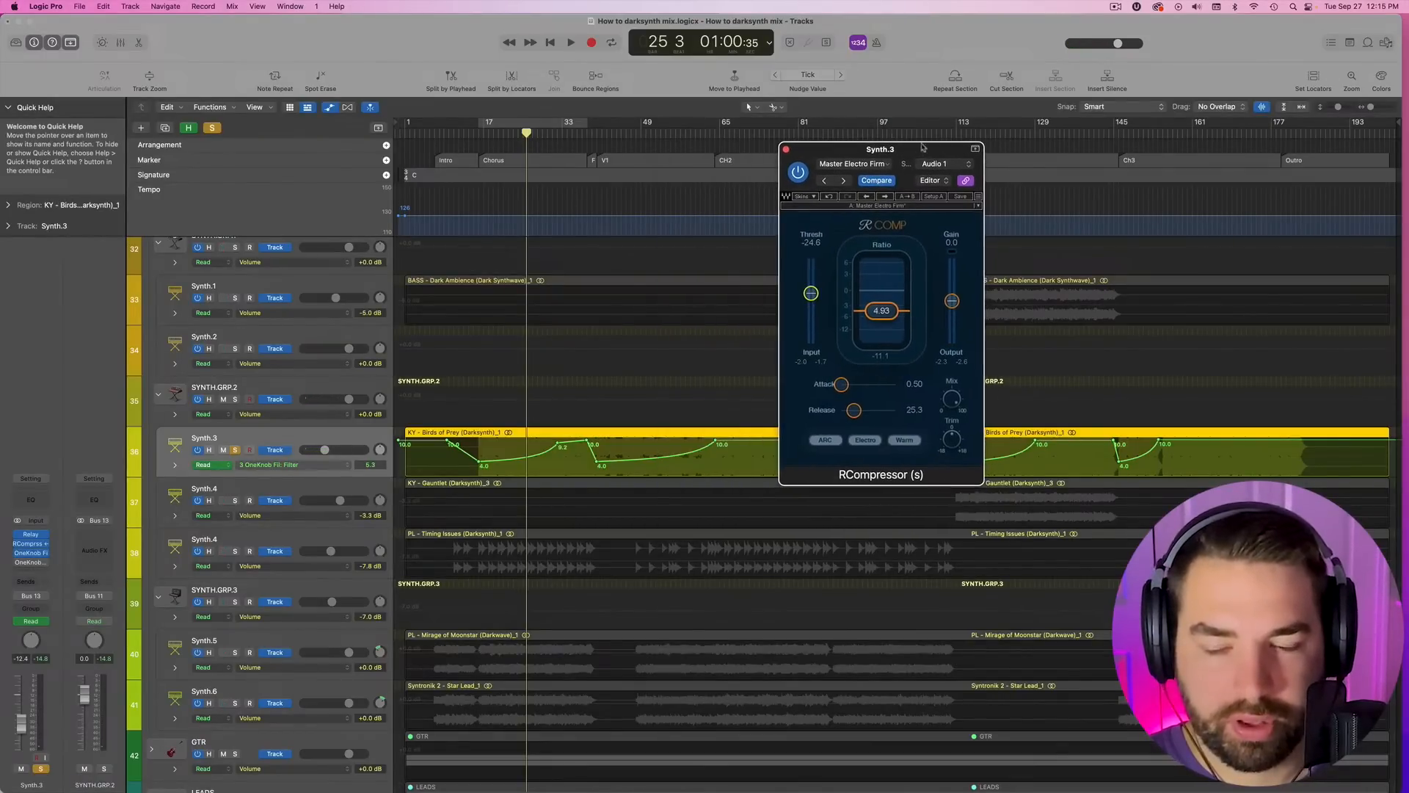
pyautogui.click(482, 141)
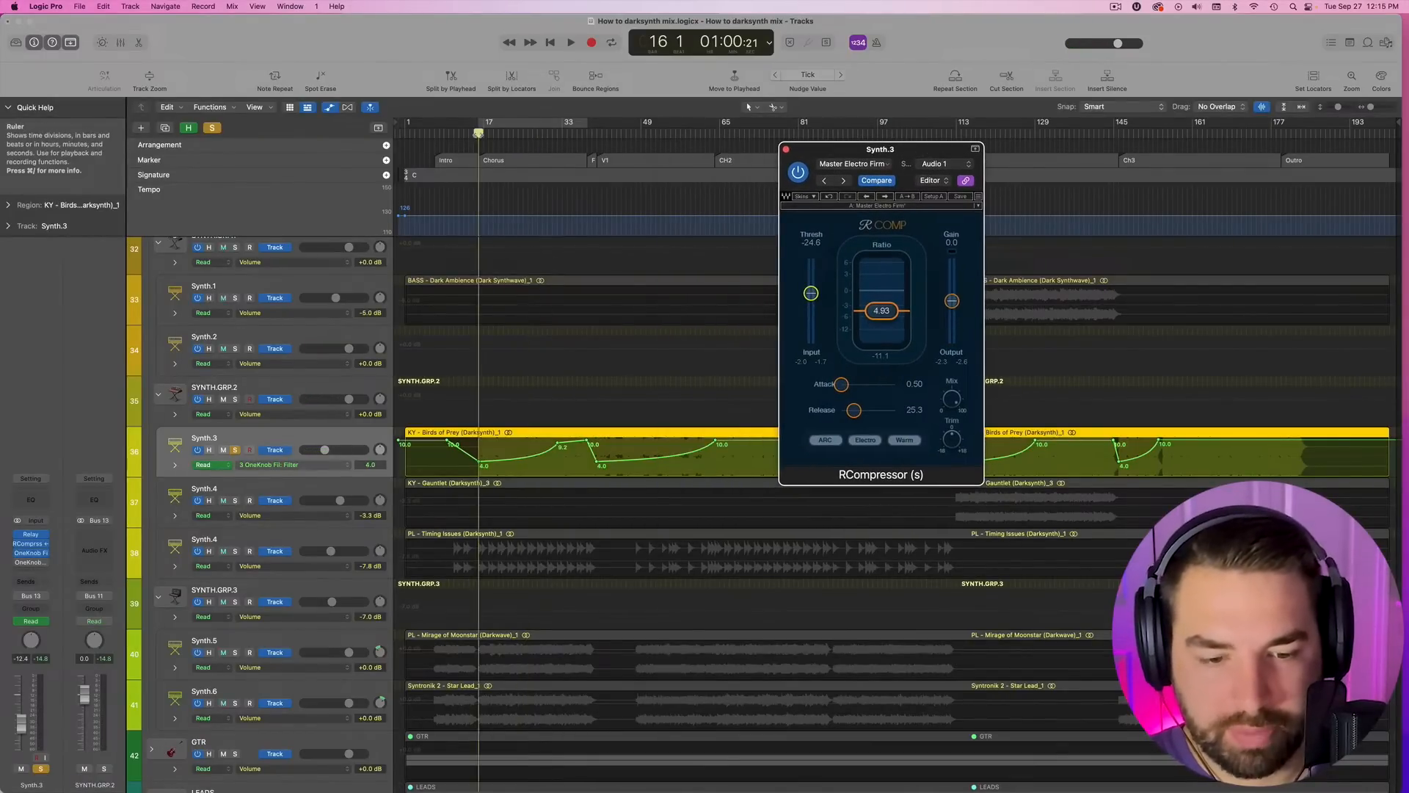
pyautogui.scroll(4, 272, 338)
pyautogui.scroll(2, 273, 338)
pyautogui.press('space')
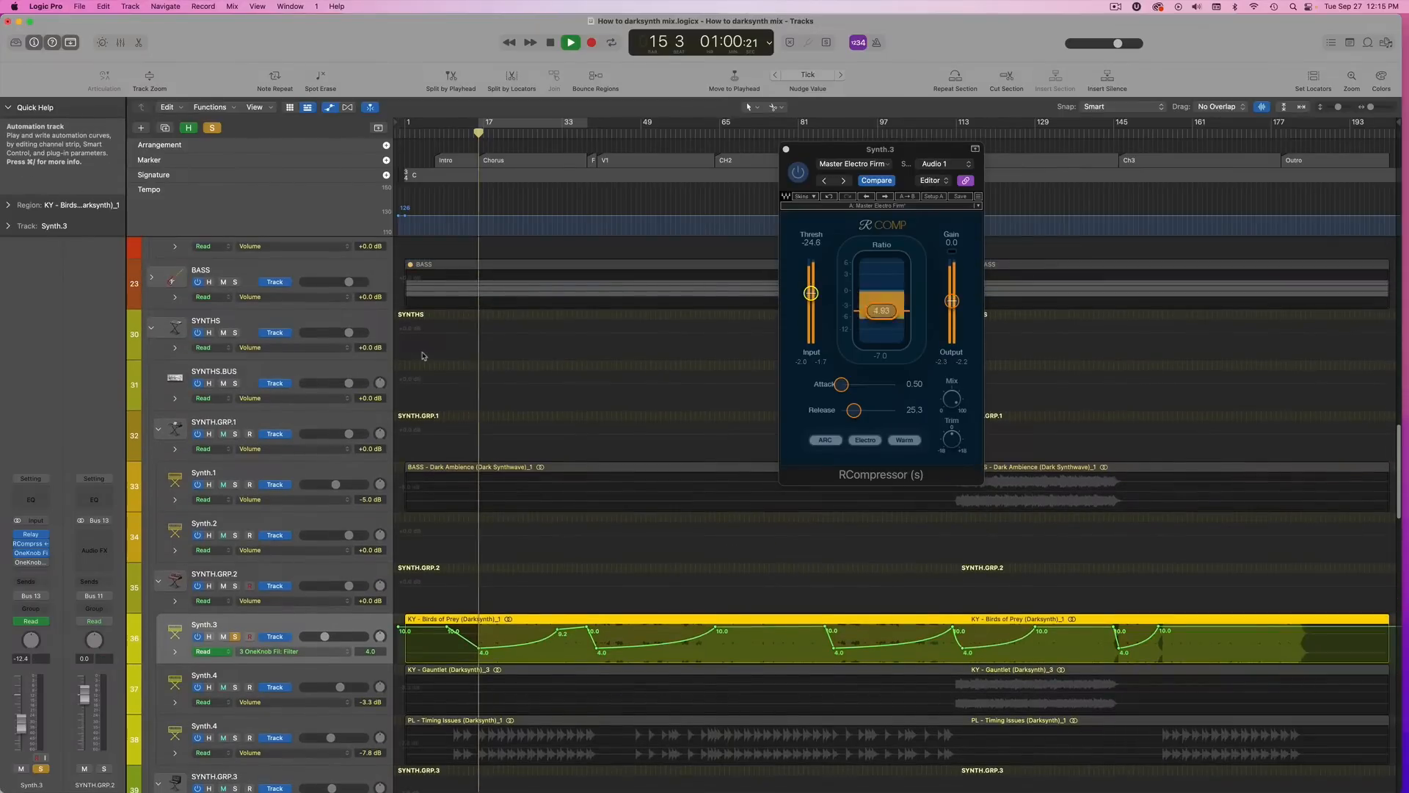
pyautogui.scroll(1, 406, 358)
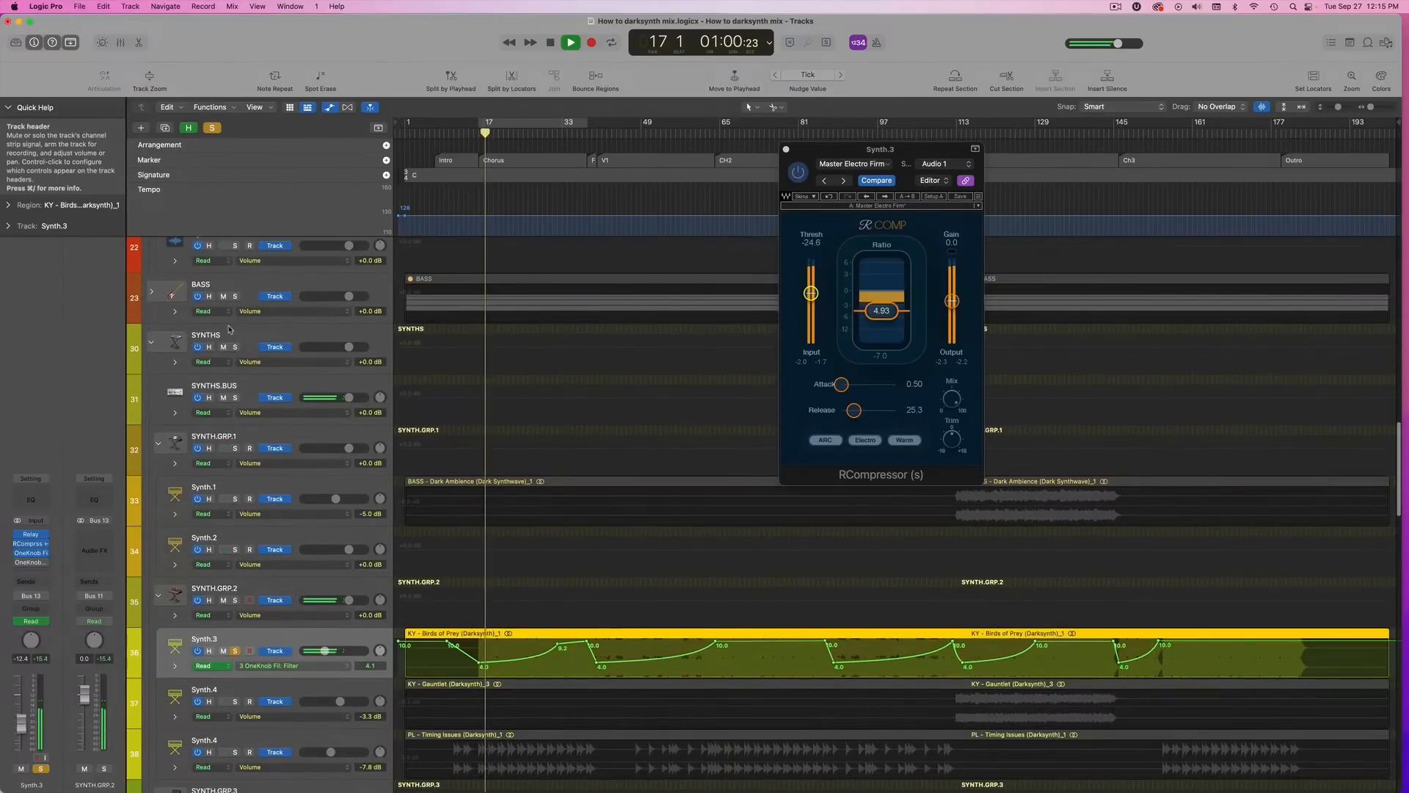
# - Solo the BASS stack alongside Synth.3 for a few bars, unsolo it, and close the RCompressor window
pyautogui.click(235, 296)
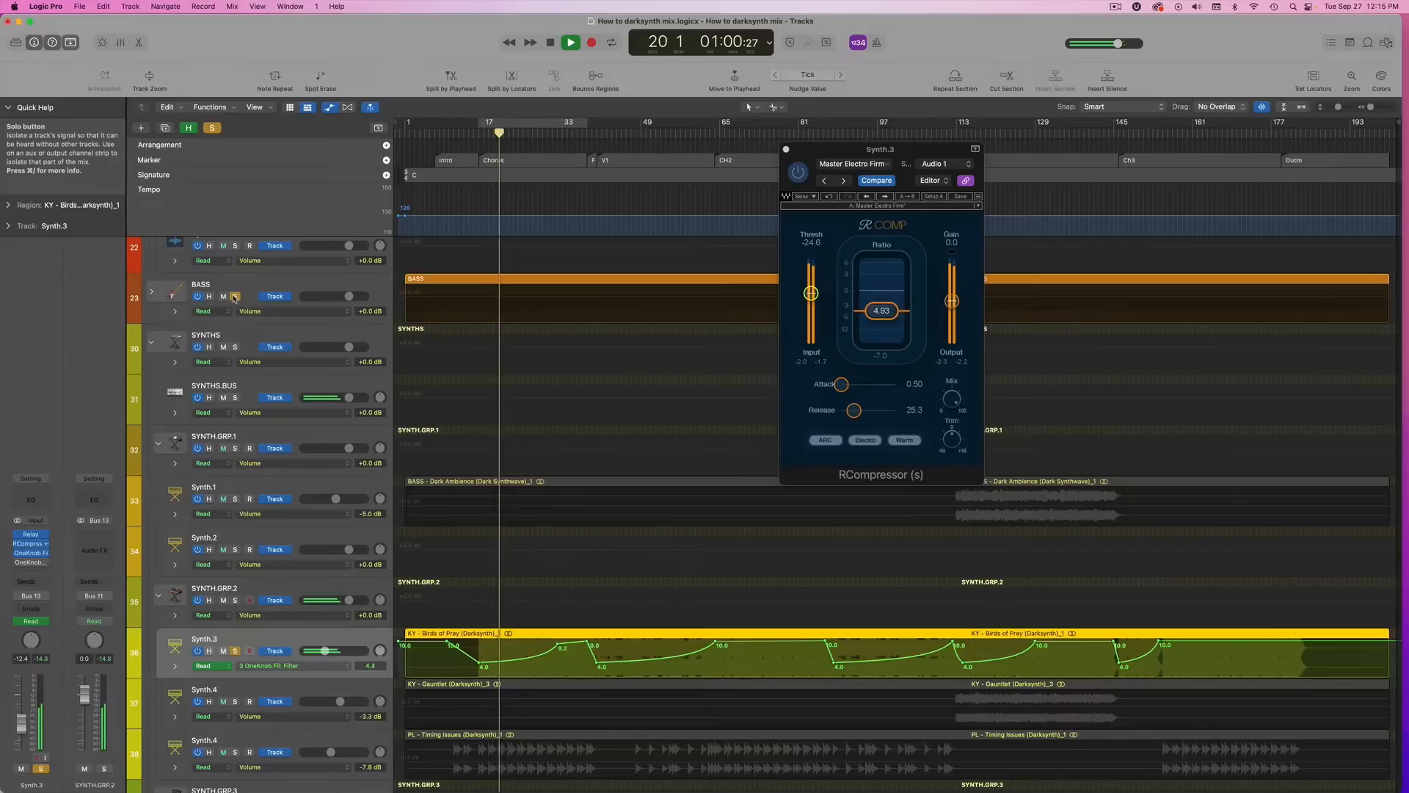
pyautogui.click(235, 297)
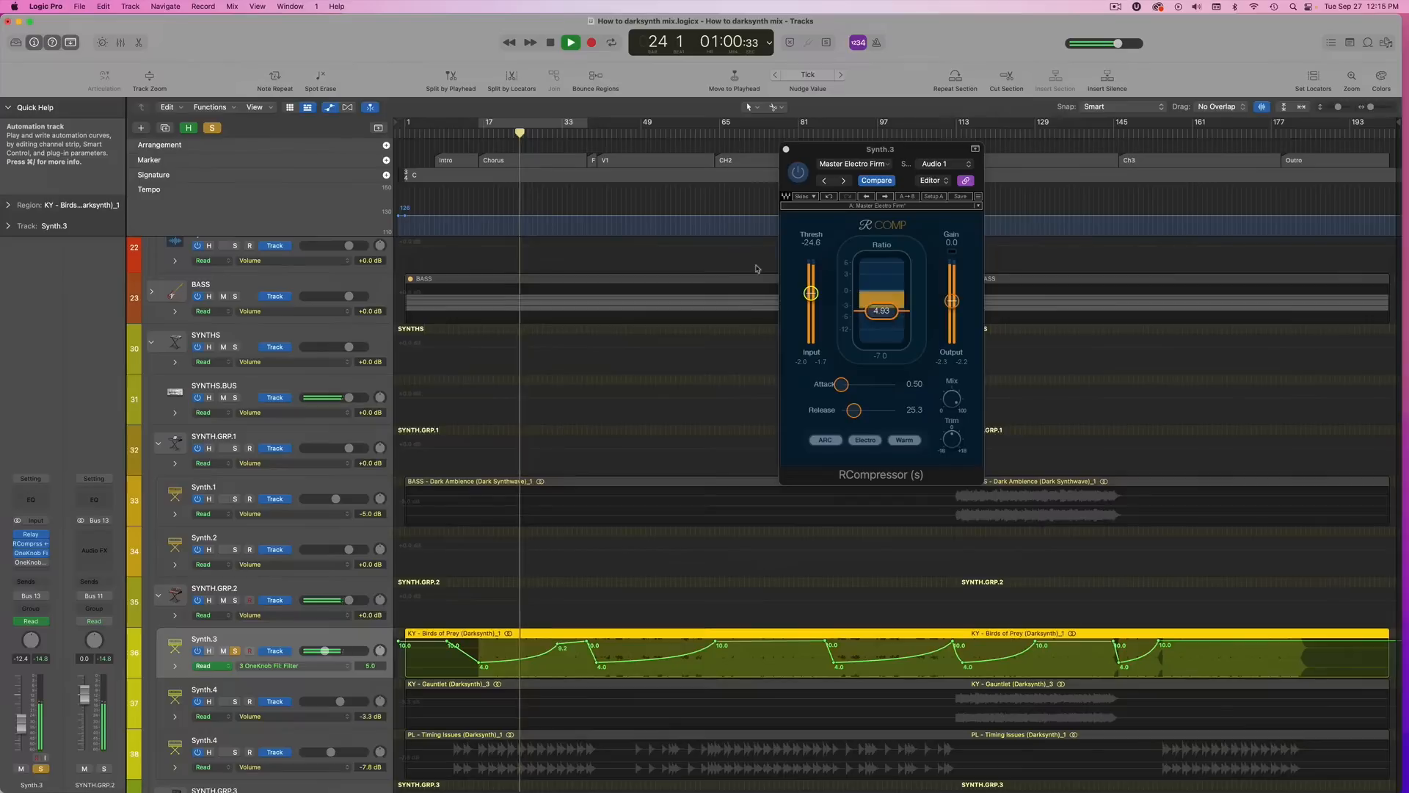
pyautogui.click(786, 149)
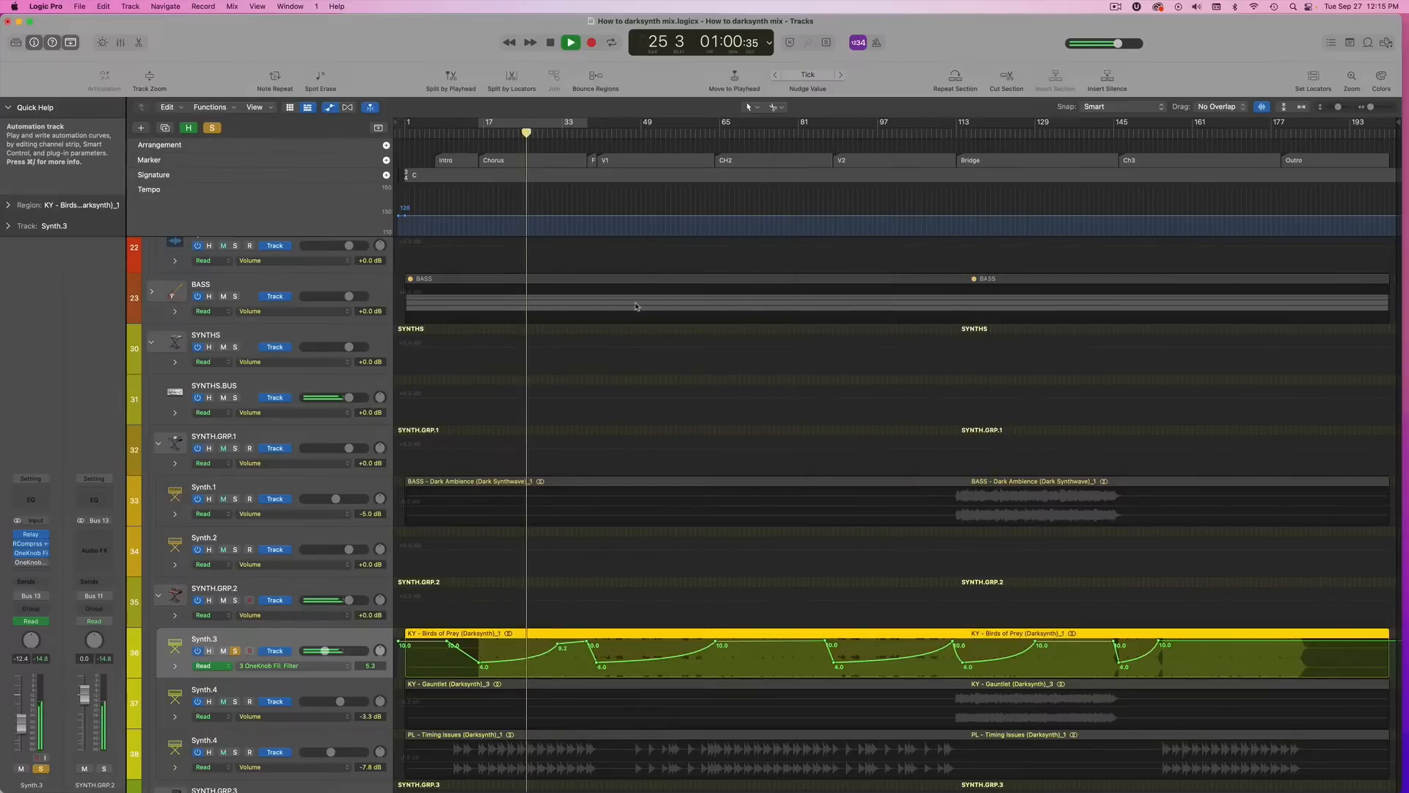
# - Stop playback and select the Synth.4 track holding the Timing Issues audio to examine its automation
pyautogui.scroll(-8, 635, 307)
pyautogui.press('space')
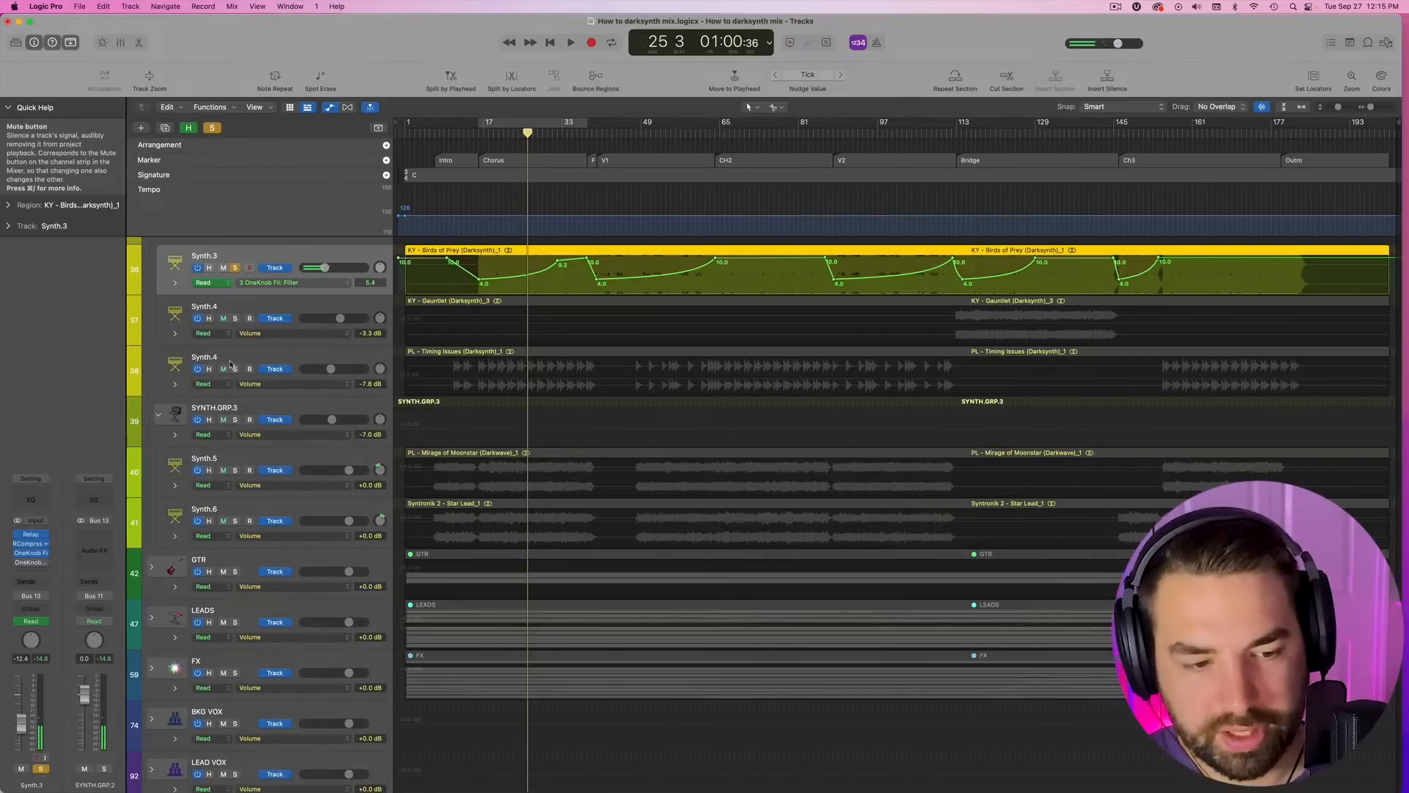
pyautogui.click(227, 360)
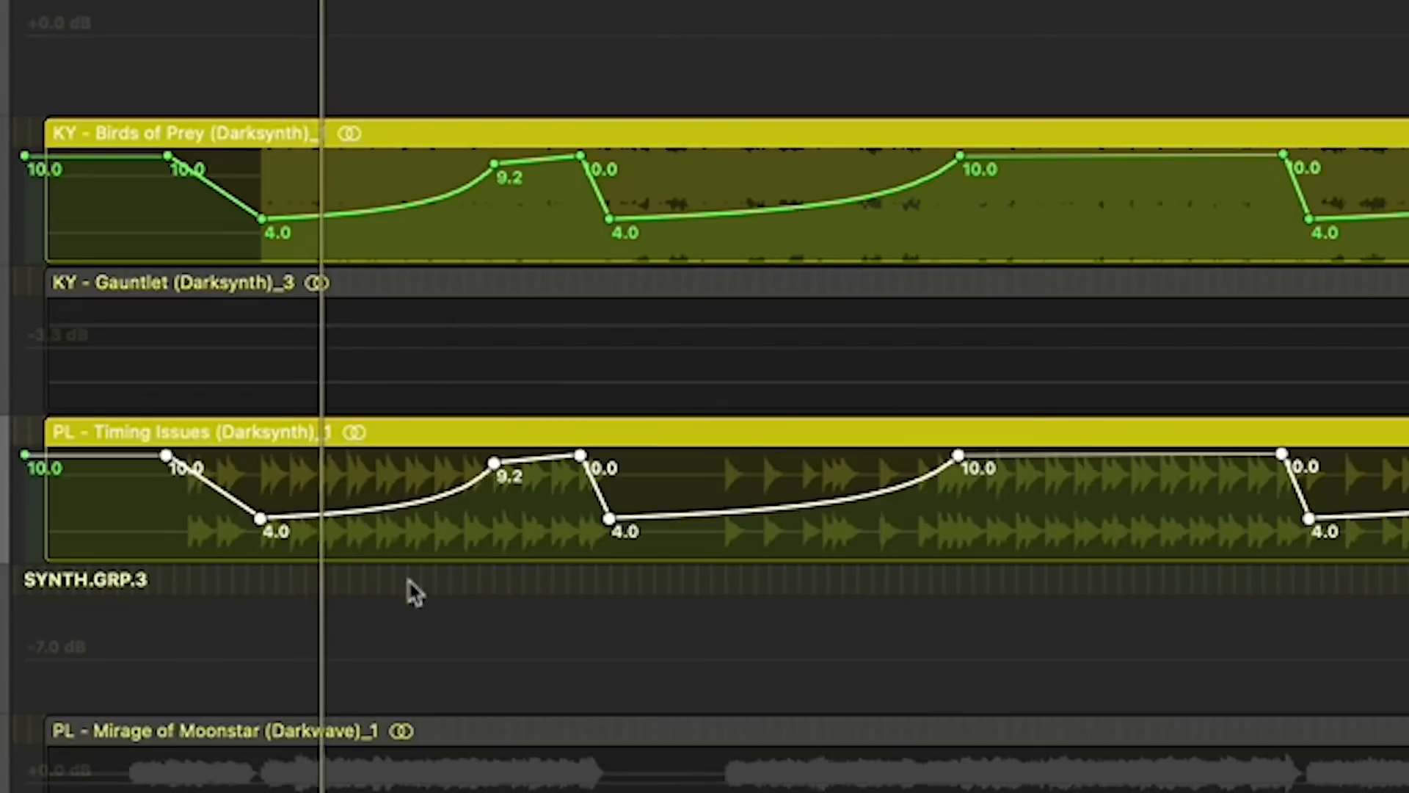
# - Raise the three low Filter automation points on the Timing Issues track to 5.3, 5.1 and 5.1, and hide the track automation
pyautogui.moveTo(260, 518); pyautogui.dragTo(261, 504)
pyautogui.moveTo(610, 518); pyautogui.dragTo(610, 507)
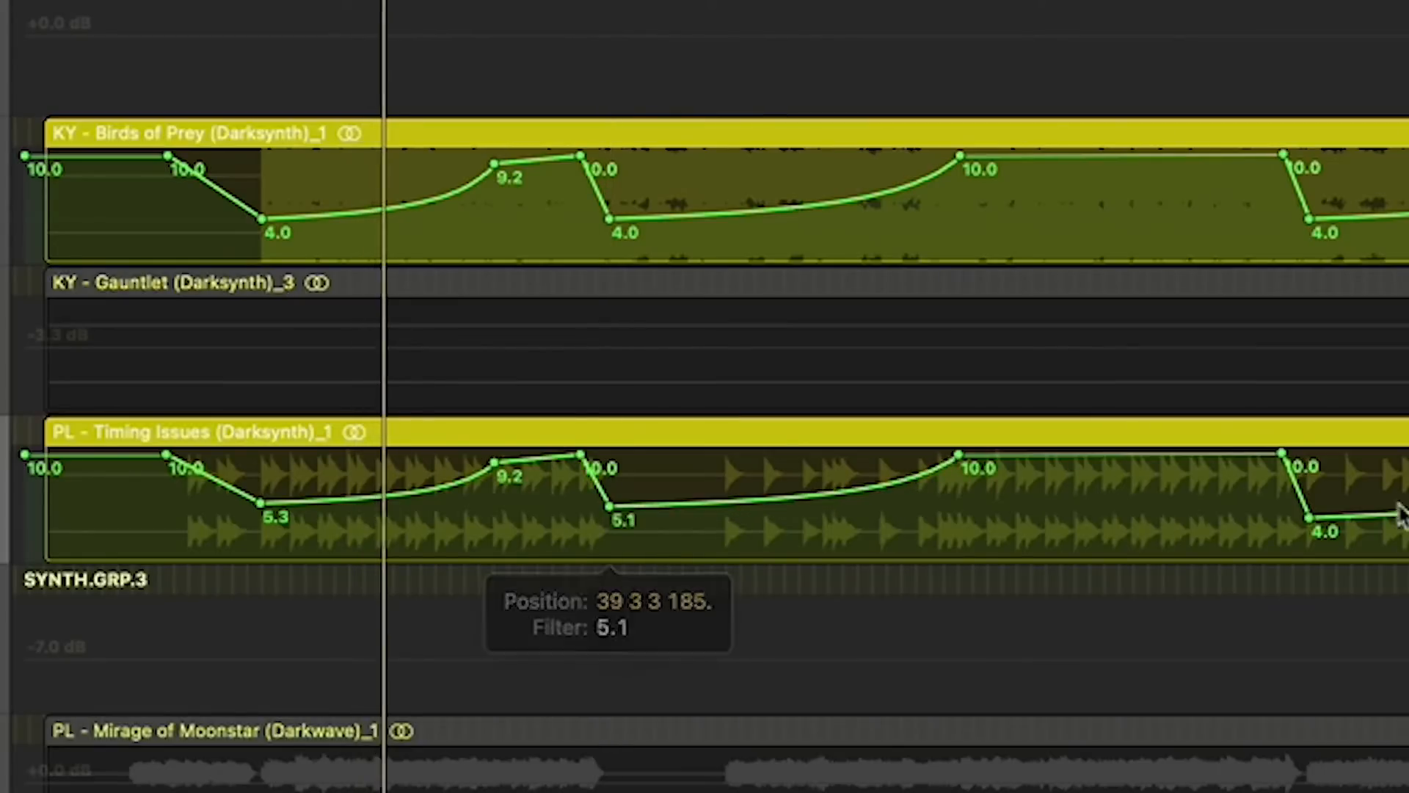
pyautogui.moveTo(1310, 516); pyautogui.dragTo(1309, 506)
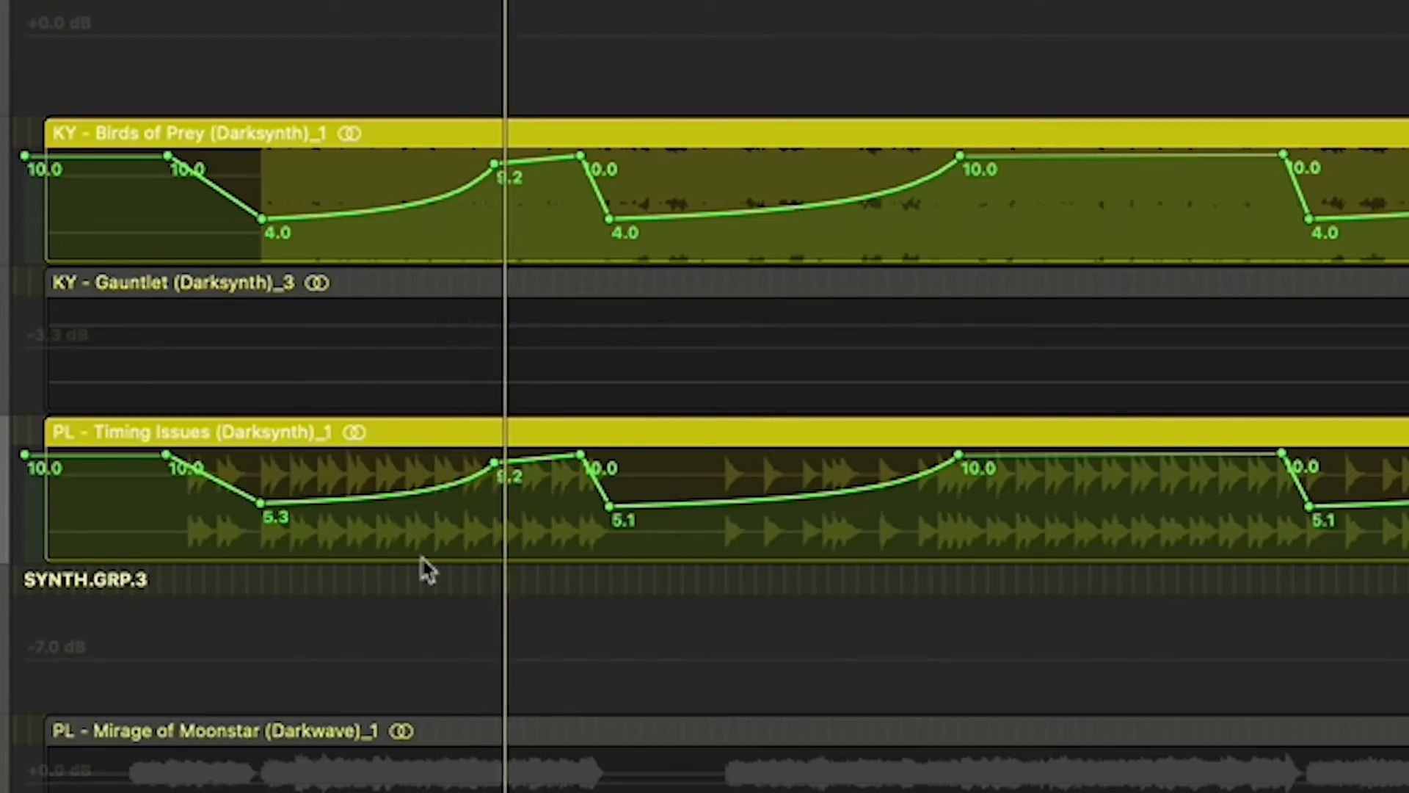
pyautogui.press('a')
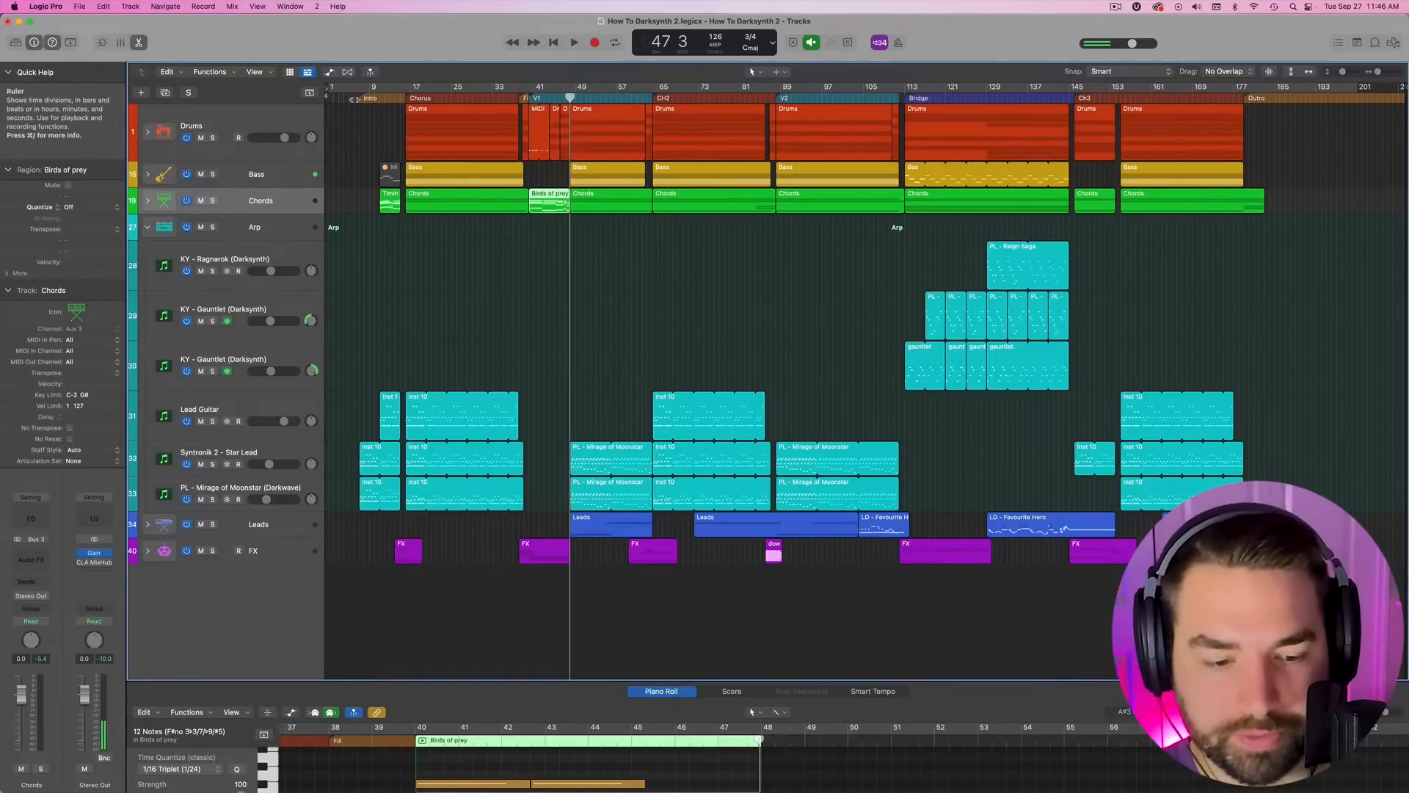
# - Place the playhead at bar 7, solo the Arp stack, and play it before narrowing the solo to the Lead Guitar track
pyautogui.moveTo(365, 97); pyautogui.dragTo(359, 108)
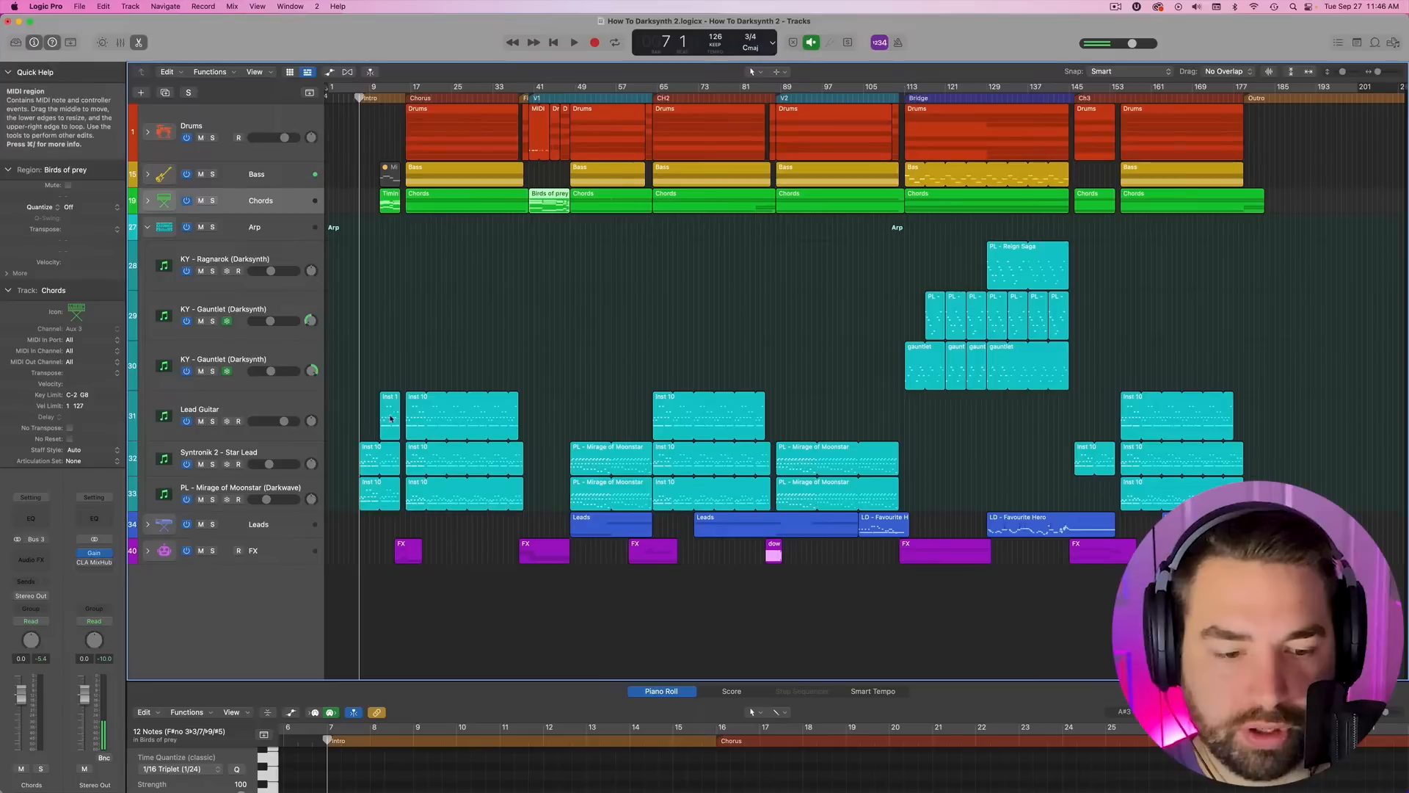
pyautogui.click(213, 227)
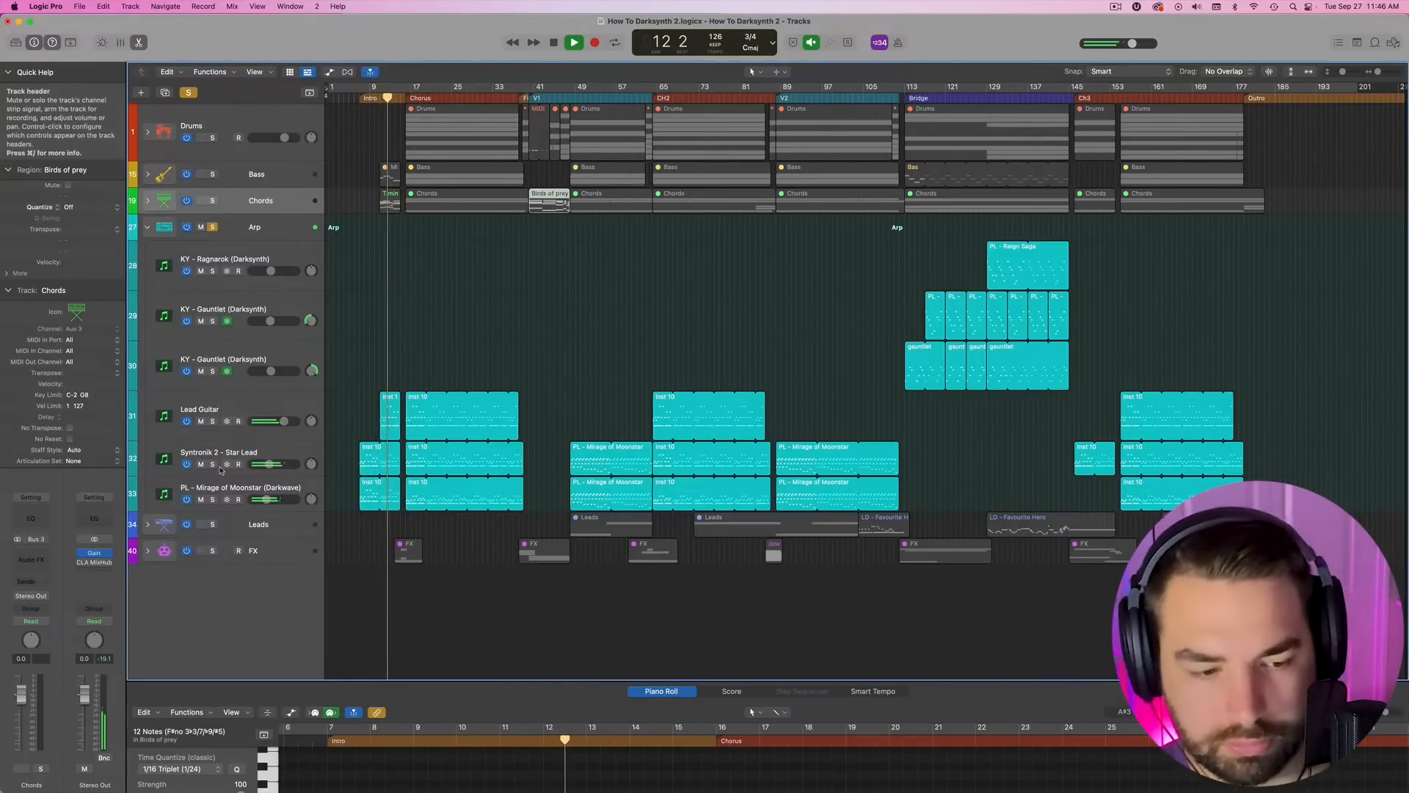
pyautogui.press('space')
pyautogui.click(212, 421)
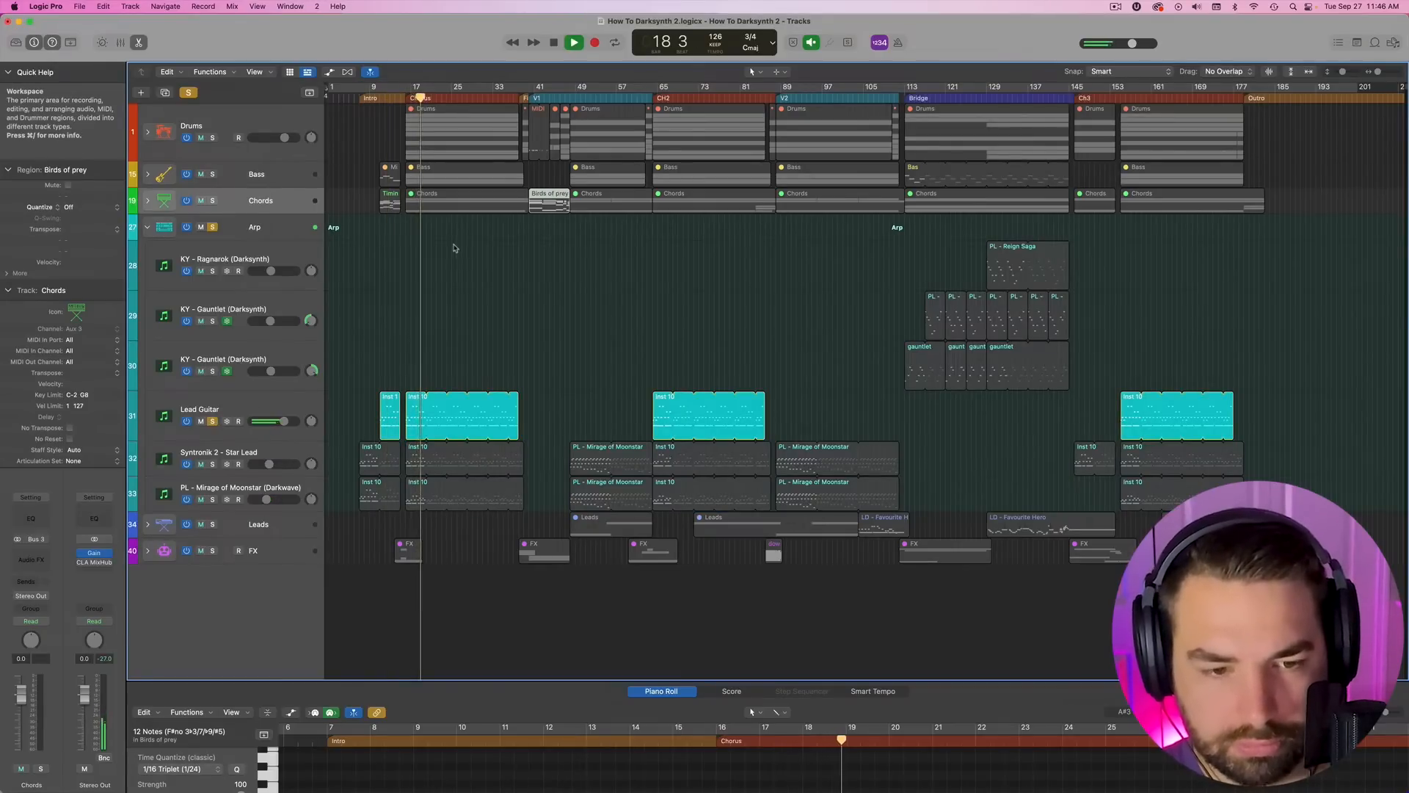
# - Select the Lead Guitar track, view the Electric Sunburst patch in its Kontakt instrument, and close the plug-in window
pyautogui.click(236, 409)
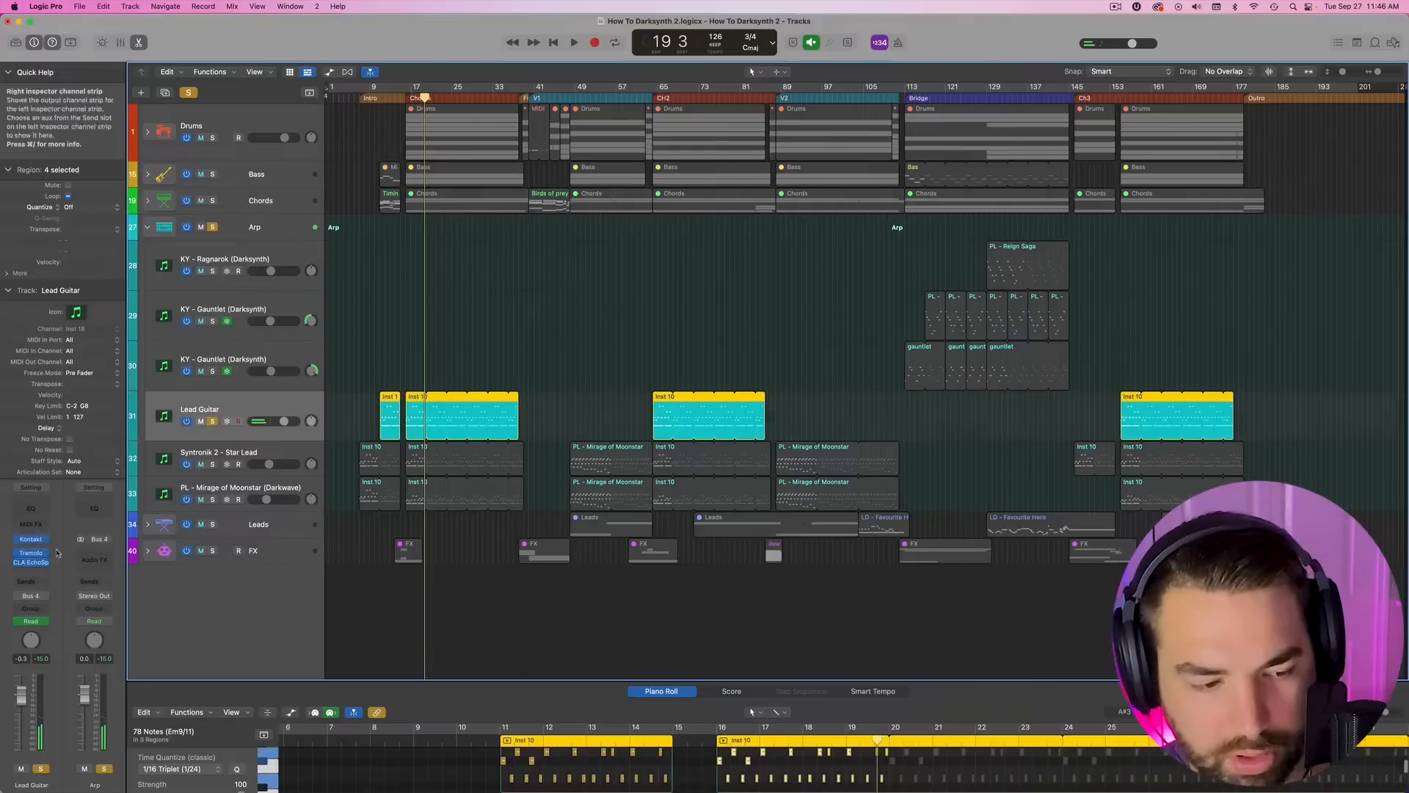
pyautogui.click(31, 540)
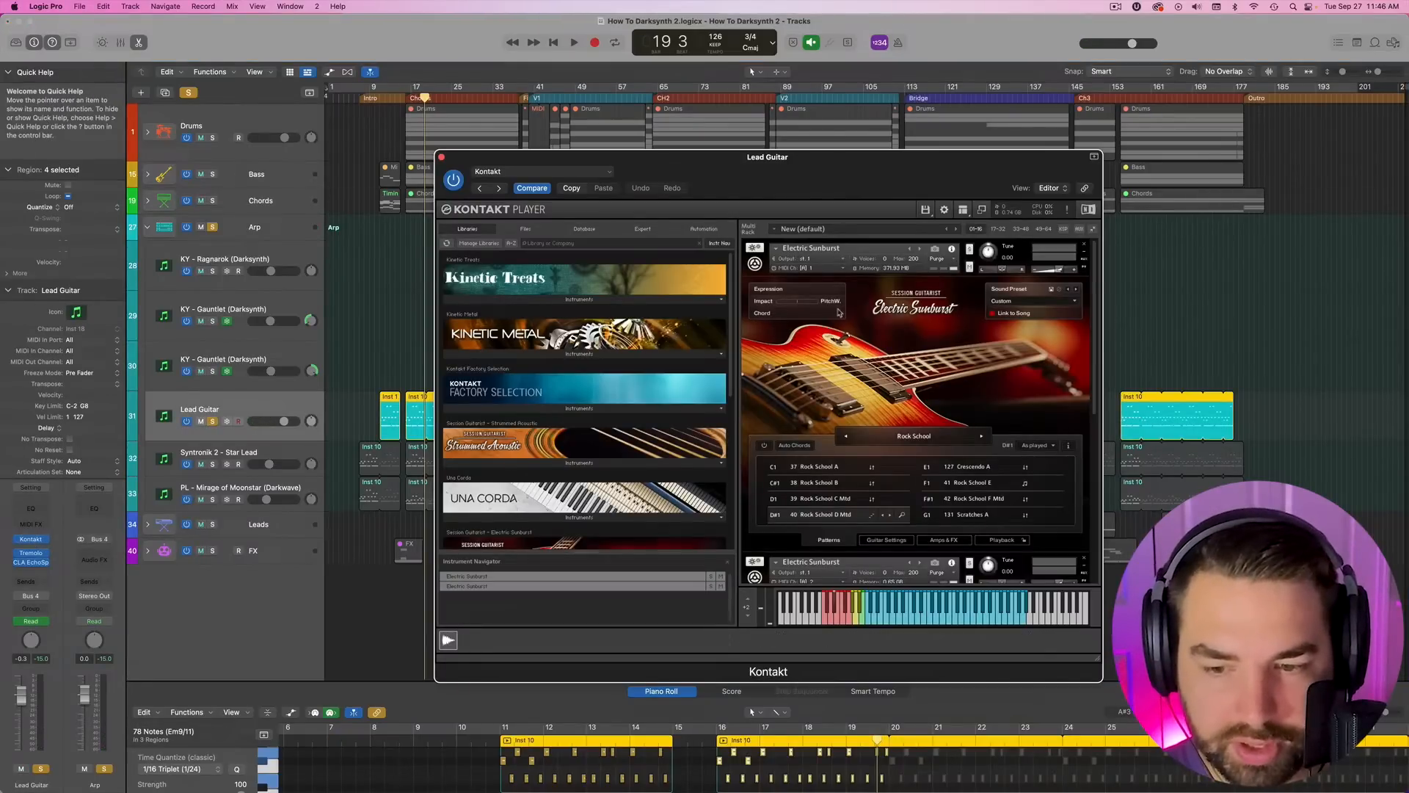
pyautogui.moveTo(865, 199); pyautogui.dragTo(812, 138)
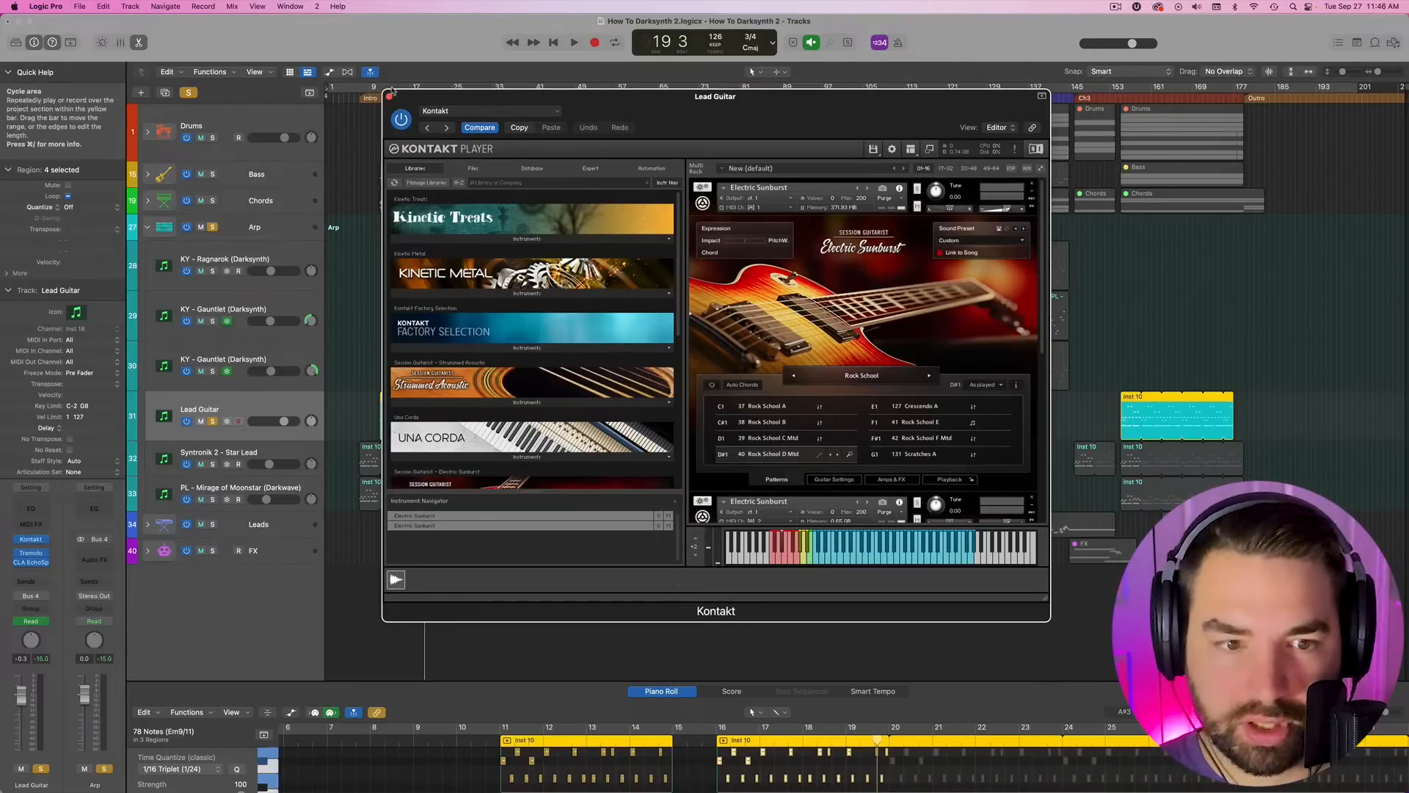
pyautogui.press('super+w')
# - Solo the Syntronik 2 - Star Lead track in place of Lead Guitar and play a short passage
pyautogui.click(212, 453)
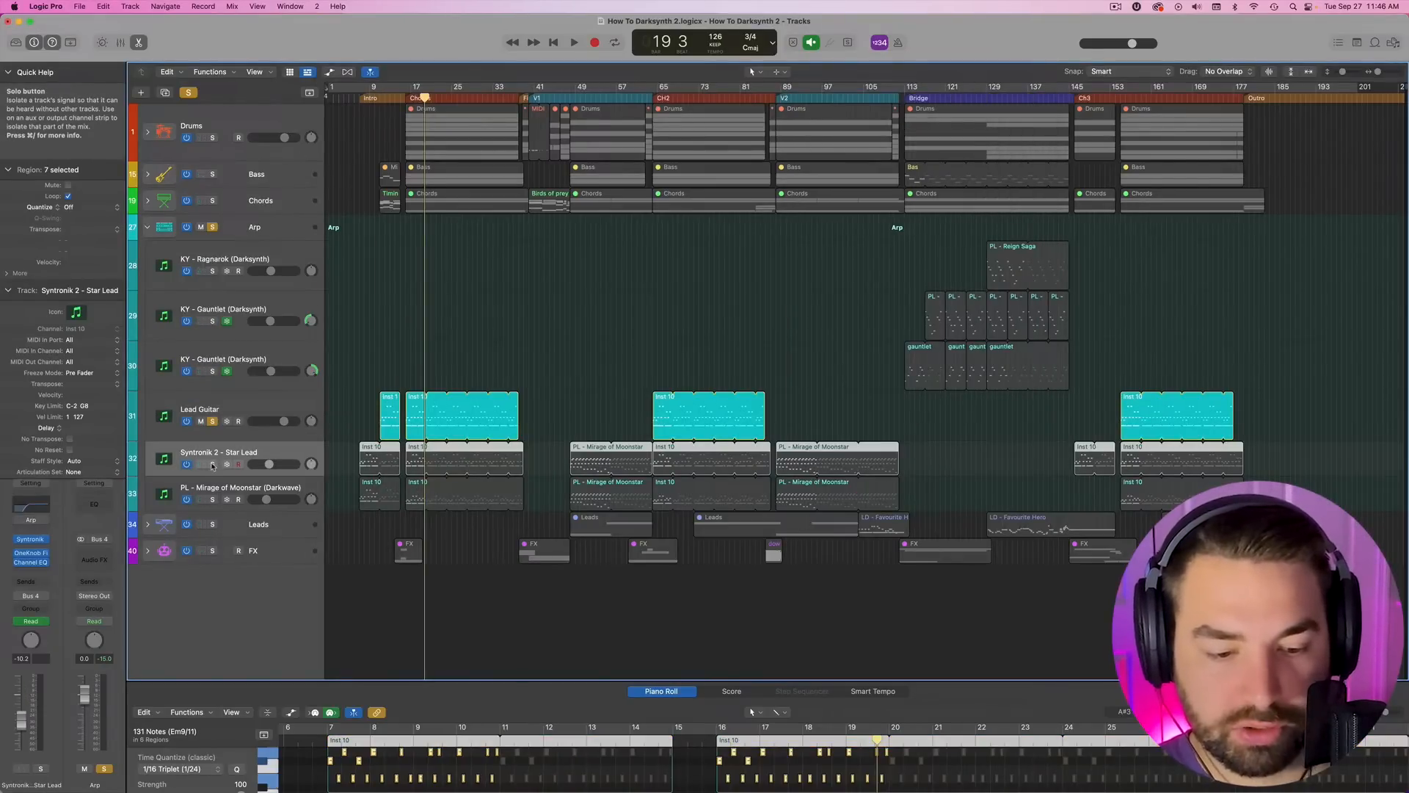
pyautogui.click(213, 464)
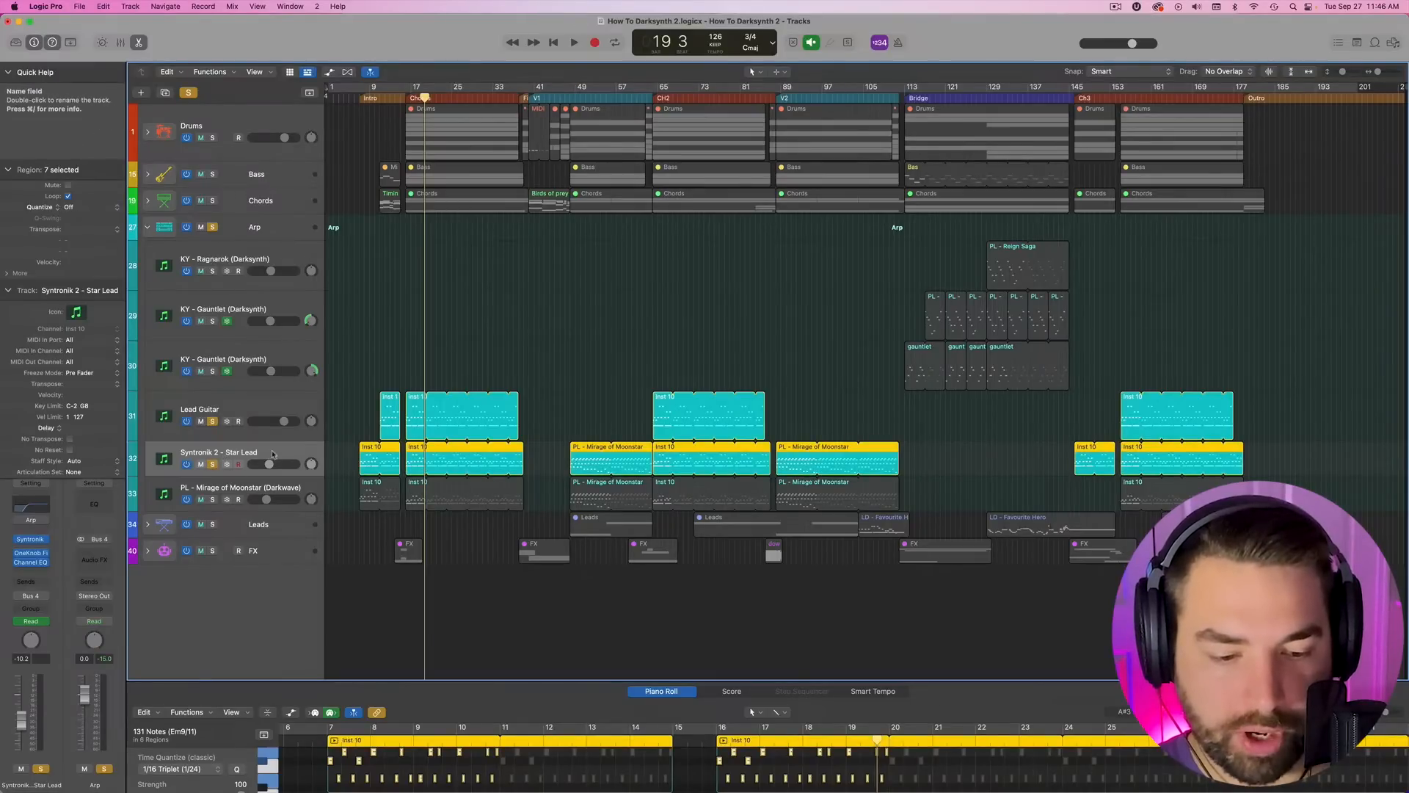
pyautogui.hscroll(-1, 222, 459)
pyautogui.click(213, 420)
pyautogui.press('space')
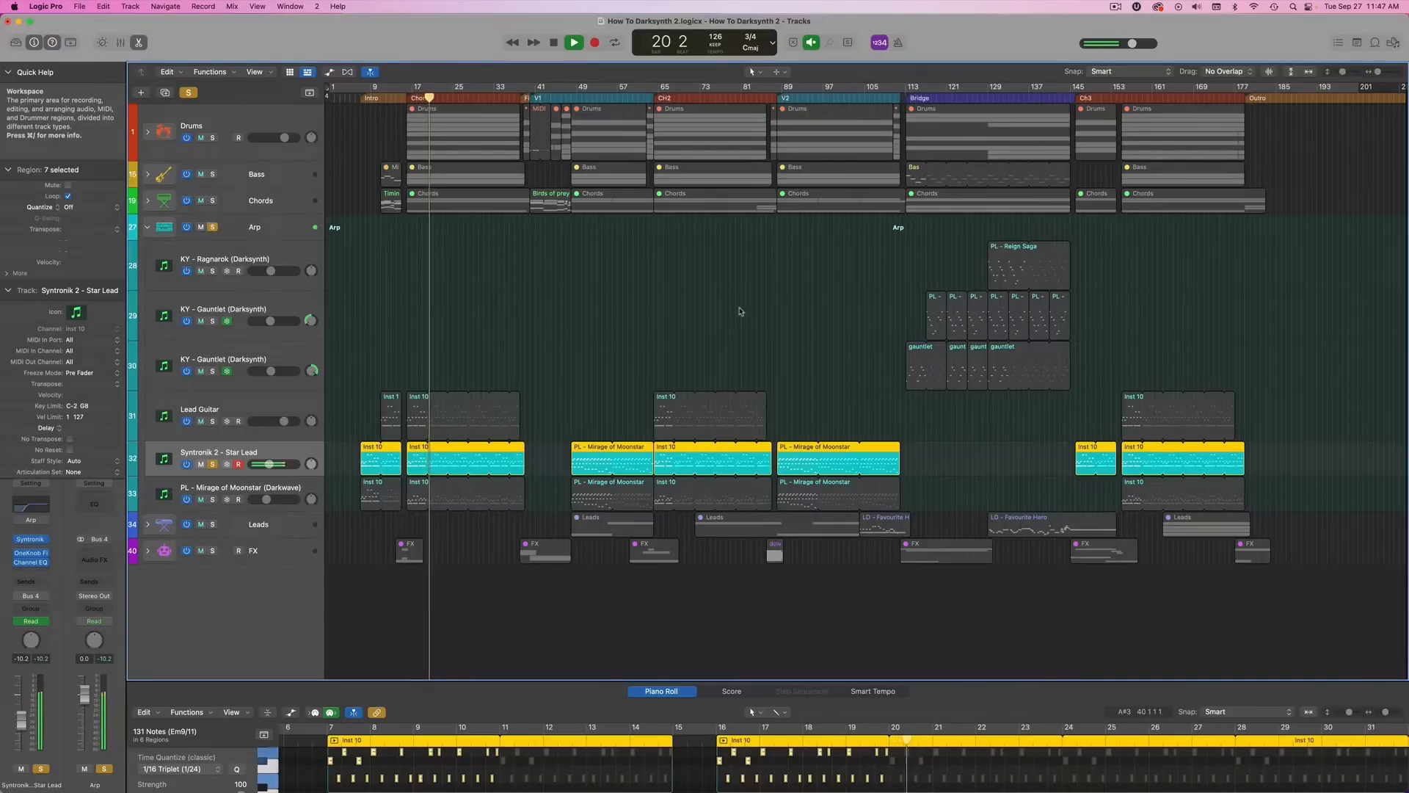
pyautogui.press('space')
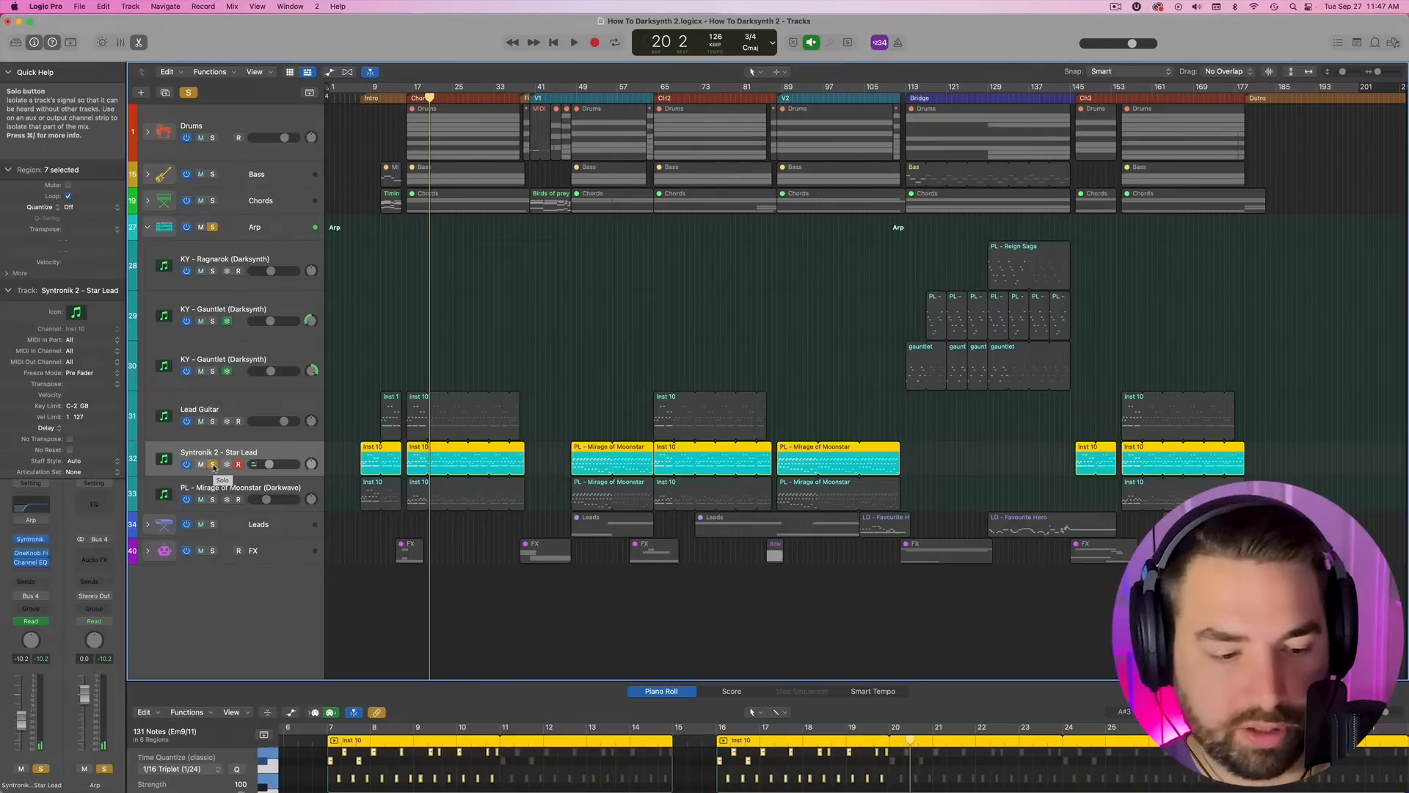
# - Solo the PL - Mirage of Moonstar track instead of Star Lead and play it from bar 16
pyautogui.click(213, 465)
pyautogui.click(214, 499)
pyautogui.click(154, 505)
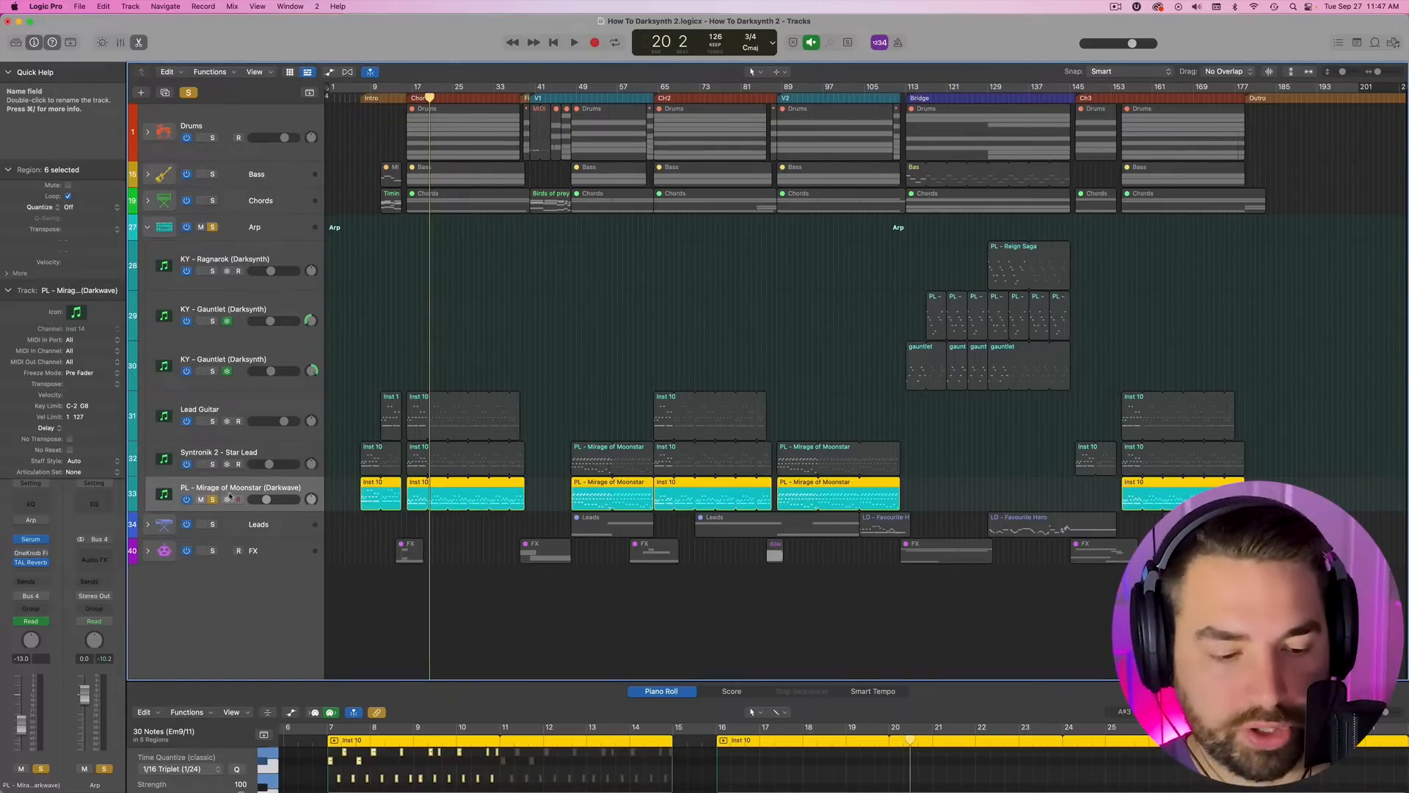
pyautogui.press('space')
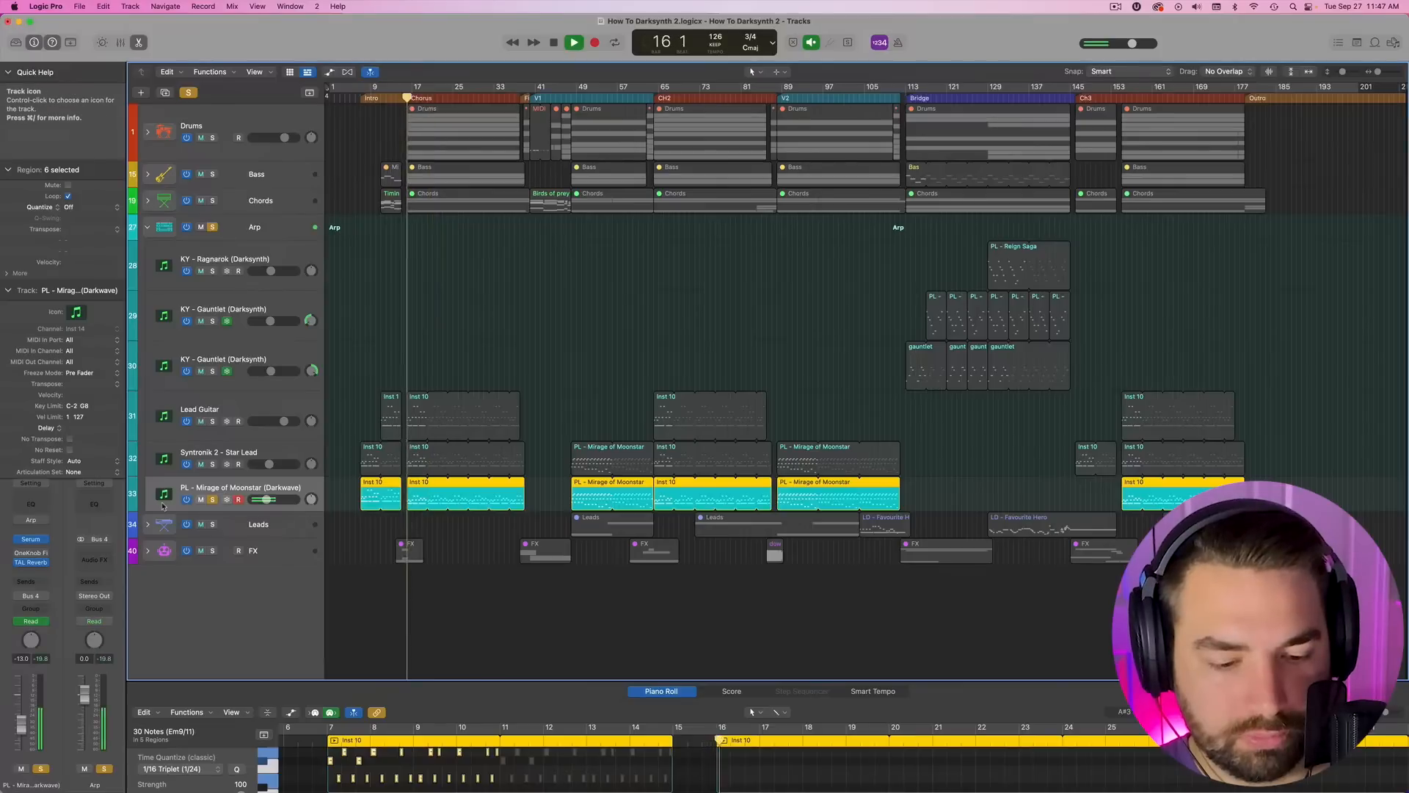
# - View the TAL Reverb 4 settings on the Mirage of Moonstar track, stop playback, and close the plug-in window
pyautogui.click(30, 562)
pyautogui.press('space')
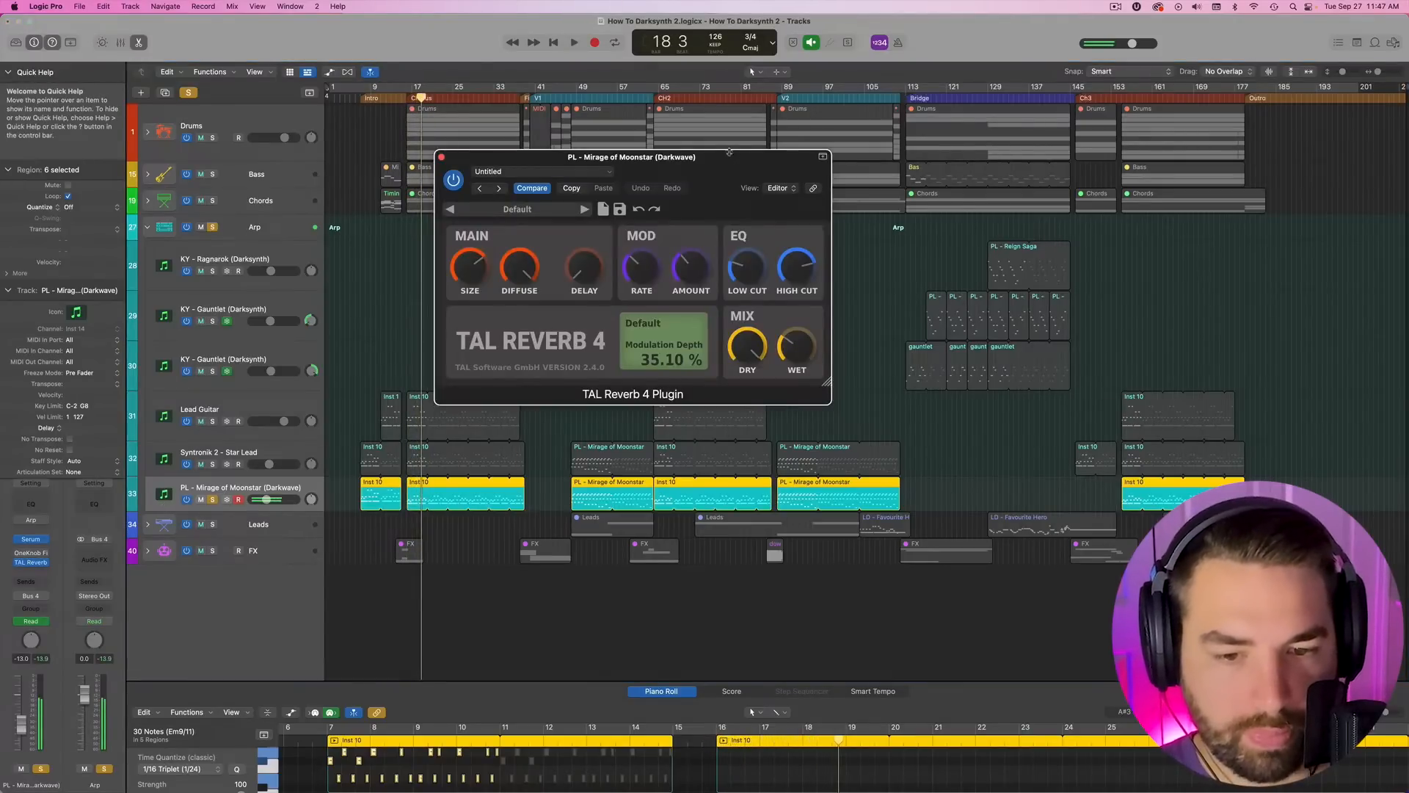
pyautogui.moveTo(672, 154); pyautogui.dragTo(851, 157)
pyautogui.click(627, 151)
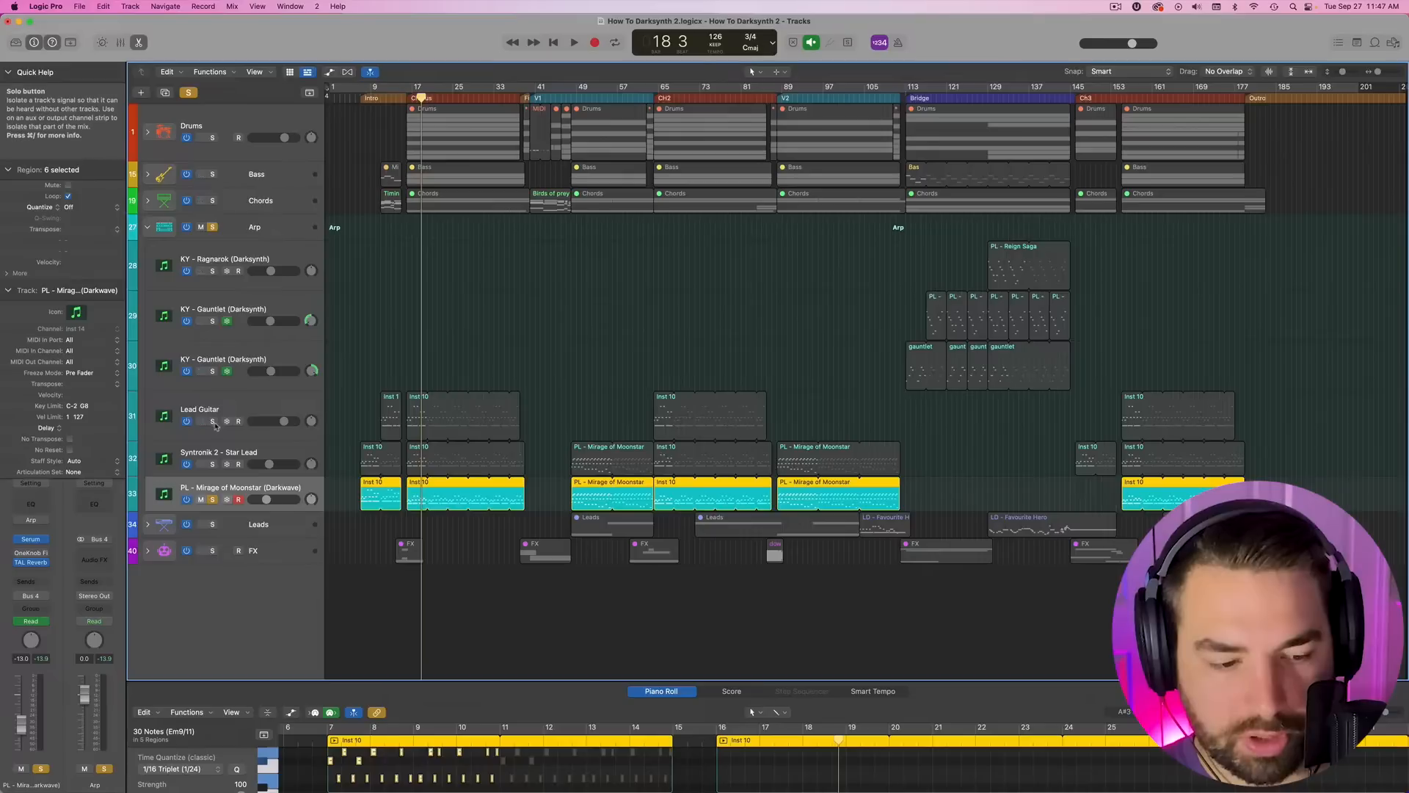
# - Solo Lead Guitar and Star Lead alongside Mirage of Moonstar, and play the three arps in the chorus and from bar 47
pyautogui.click(212, 420)
pyautogui.click(212, 463)
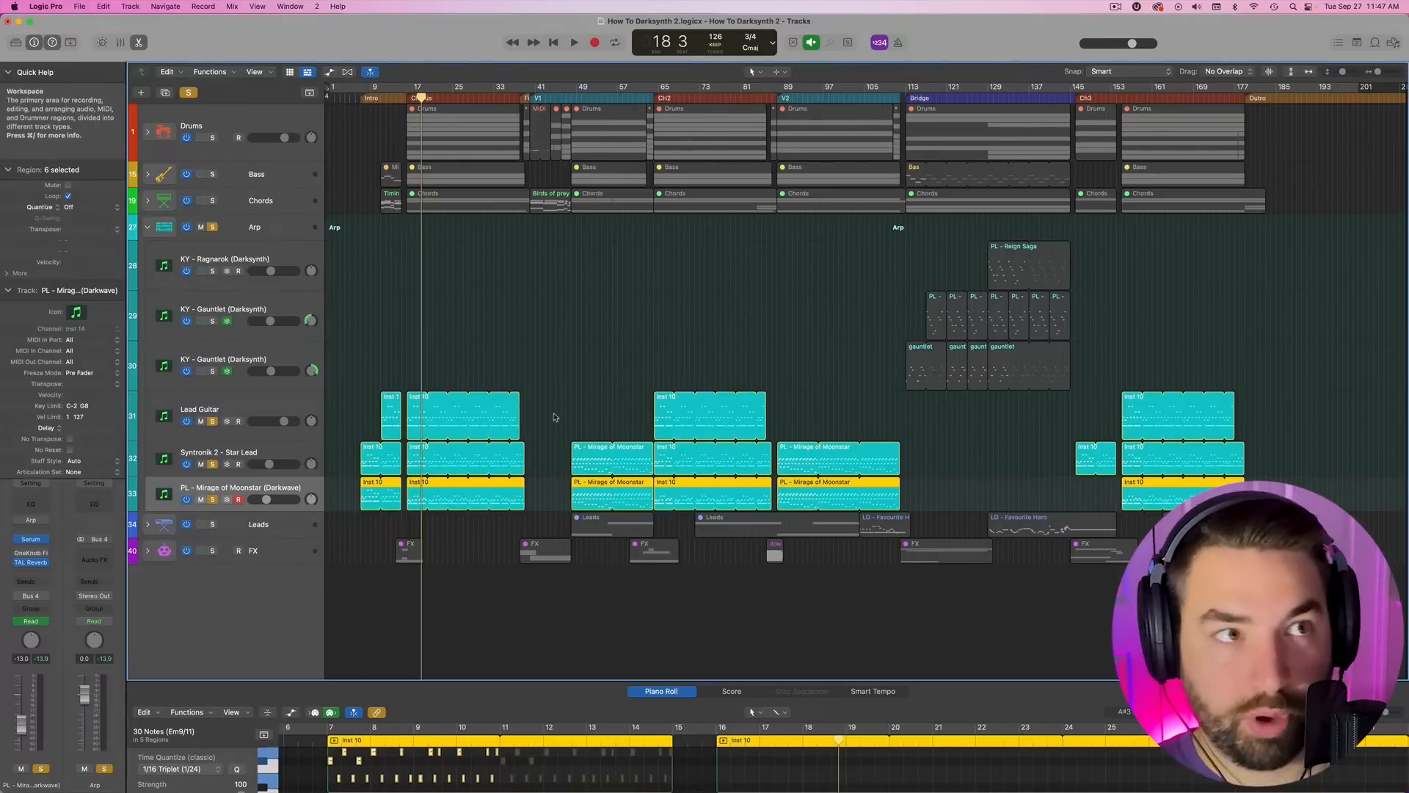
pyautogui.press('space')
pyautogui.click(566, 102)
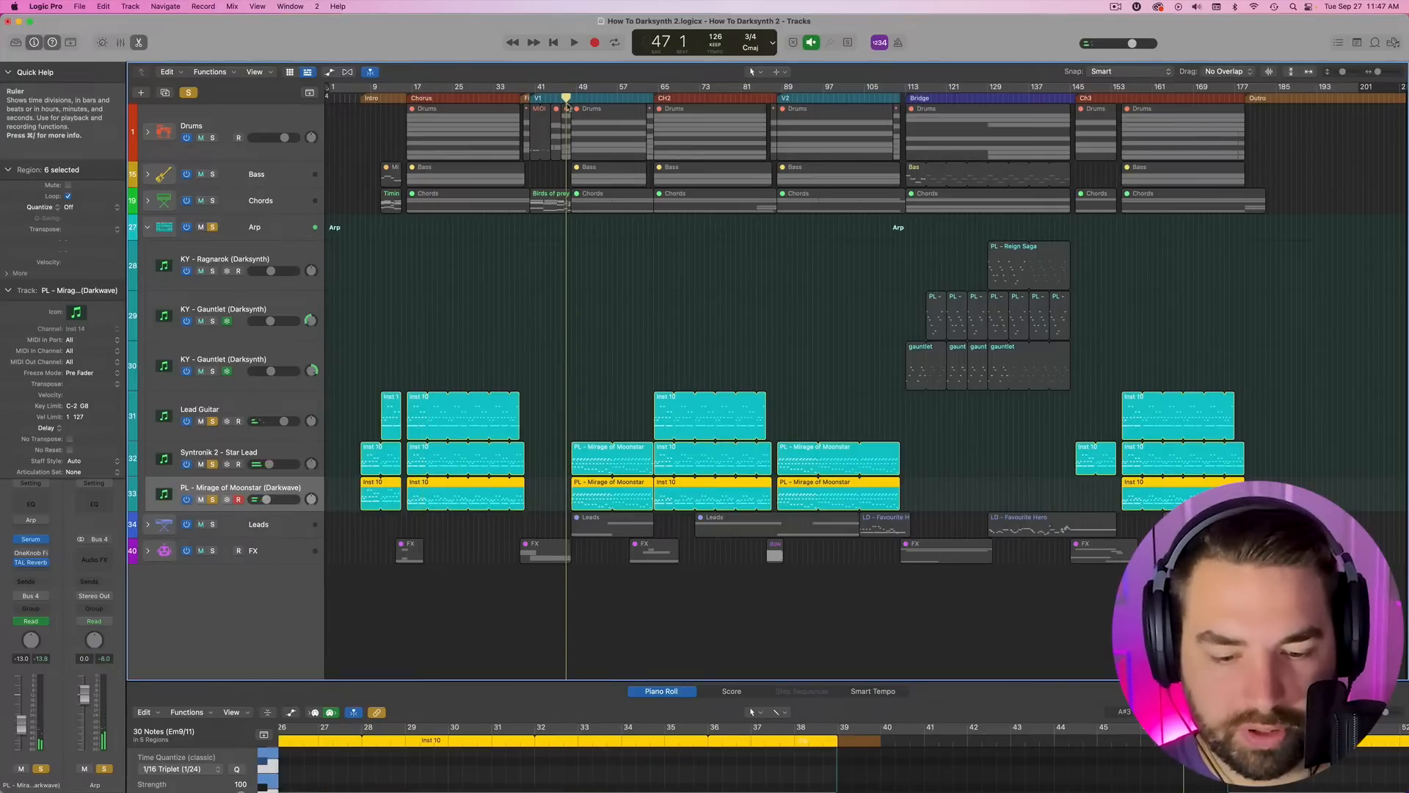
pyautogui.press('space')
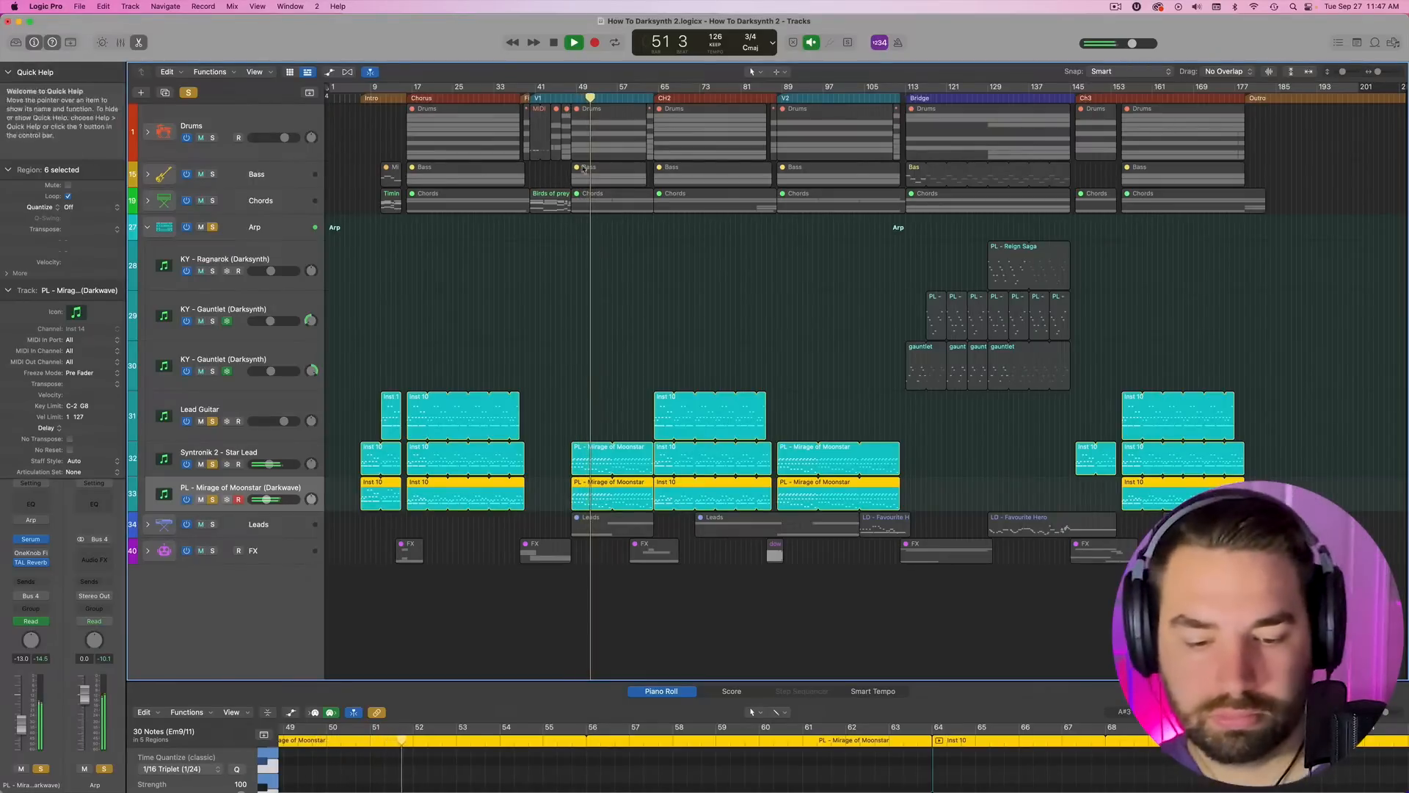
# - Select Star Lead's PL - Mirage of Moonstar region in verse 1 and enlarge the Piano Roll to examine its arp notes
pyautogui.click(596, 457)
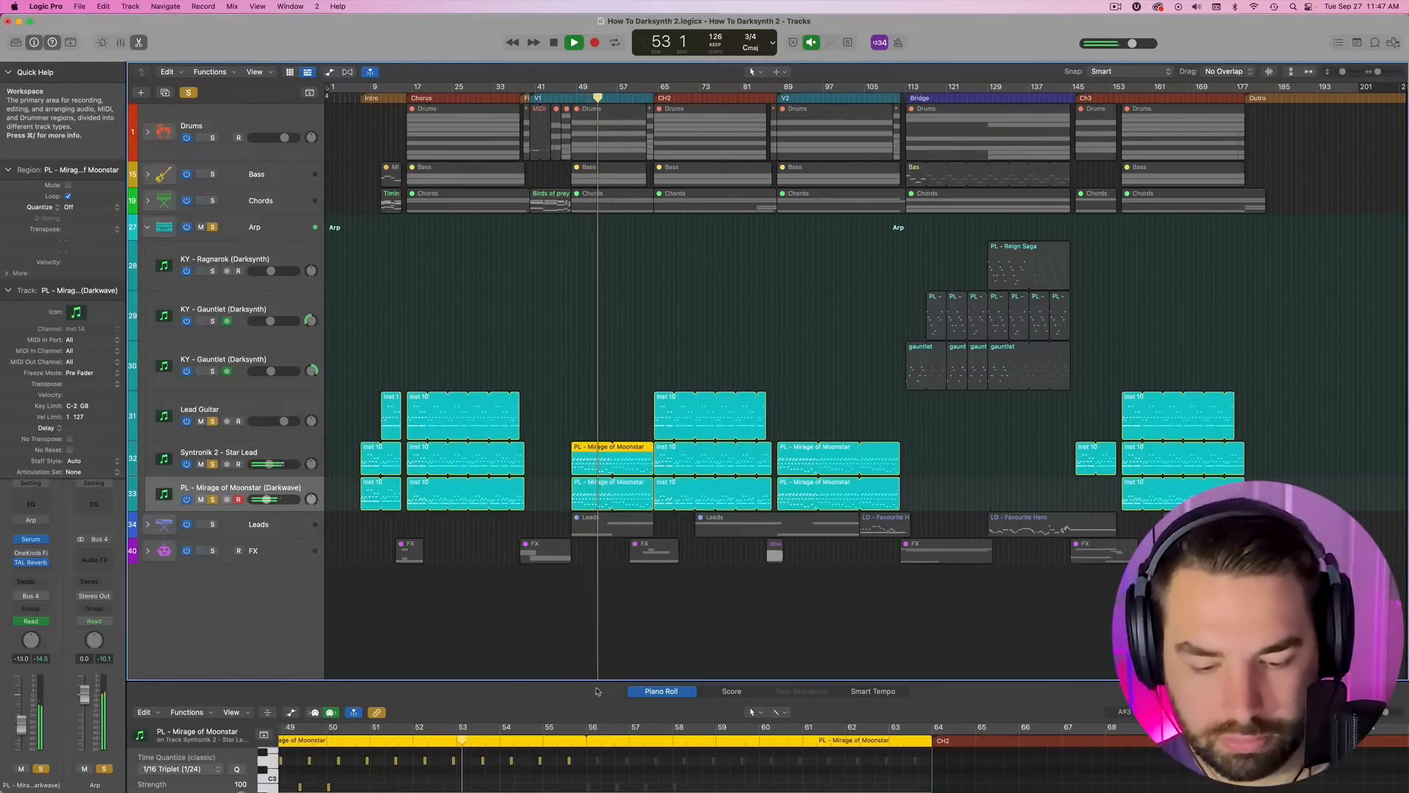
pyautogui.moveTo(593, 681); pyautogui.dragTo(599, 527)
pyautogui.hscroll(-2, 608, 692)
pyautogui.hscroll(-2, 608, 693)
pyautogui.scroll(3, 608, 692)
pyautogui.hscroll(-2, 607, 692)
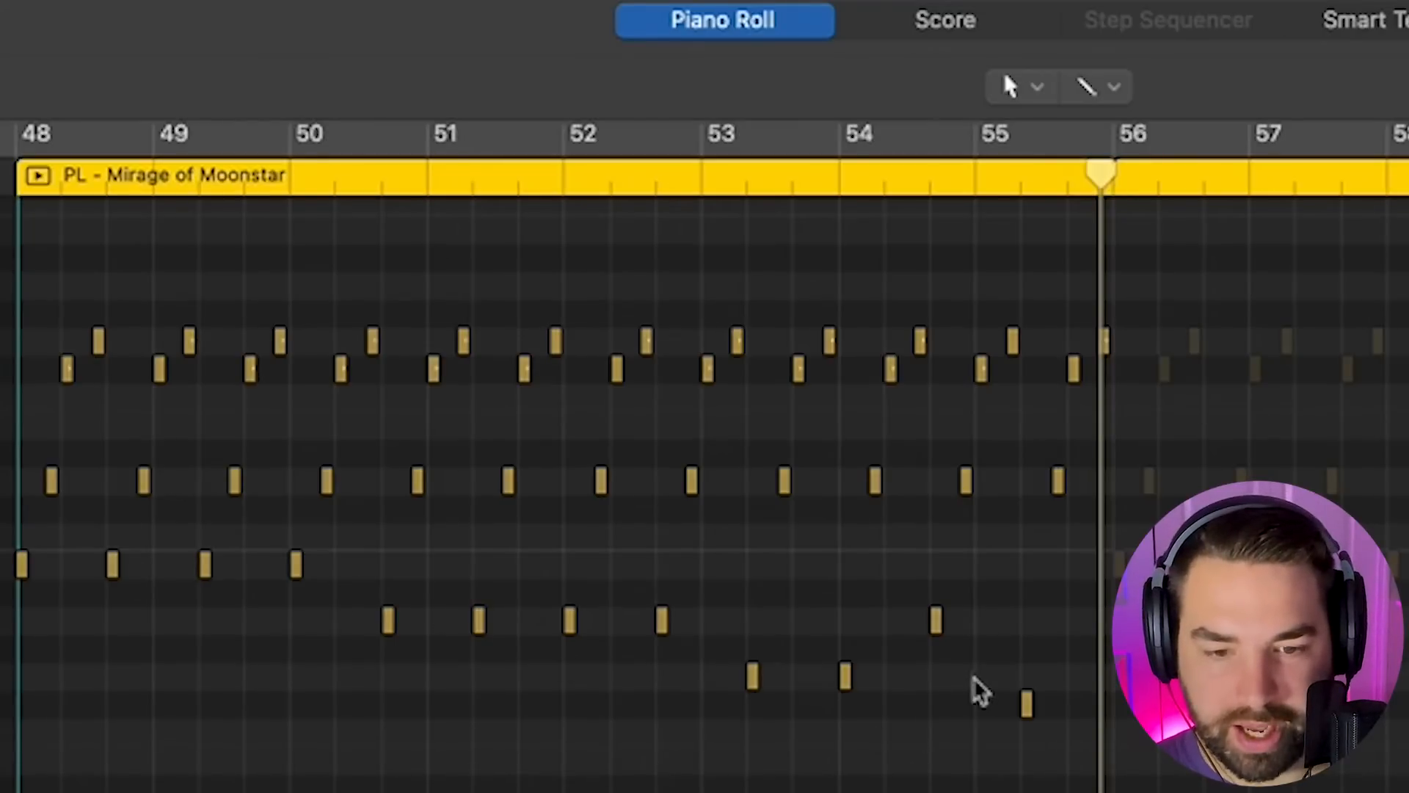
# - Show the Birds of prey chord region from bar 40 in the Piano Roll to compare its chord notes with the arp
pyautogui.click(140, 1)
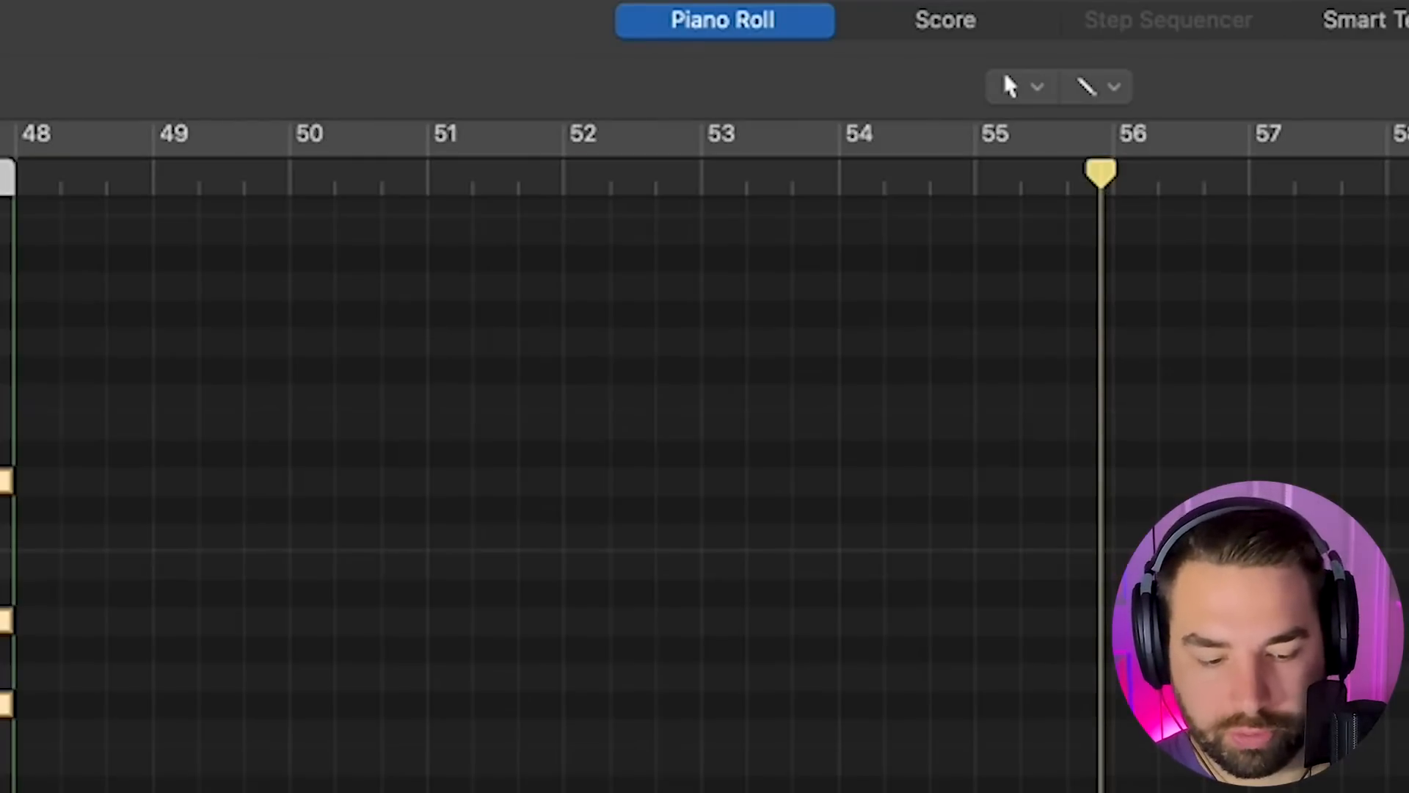
pyautogui.hscroll(-10, 484, 411)
pyautogui.hscroll(2, 837, 507)
pyautogui.click(1068, 753)
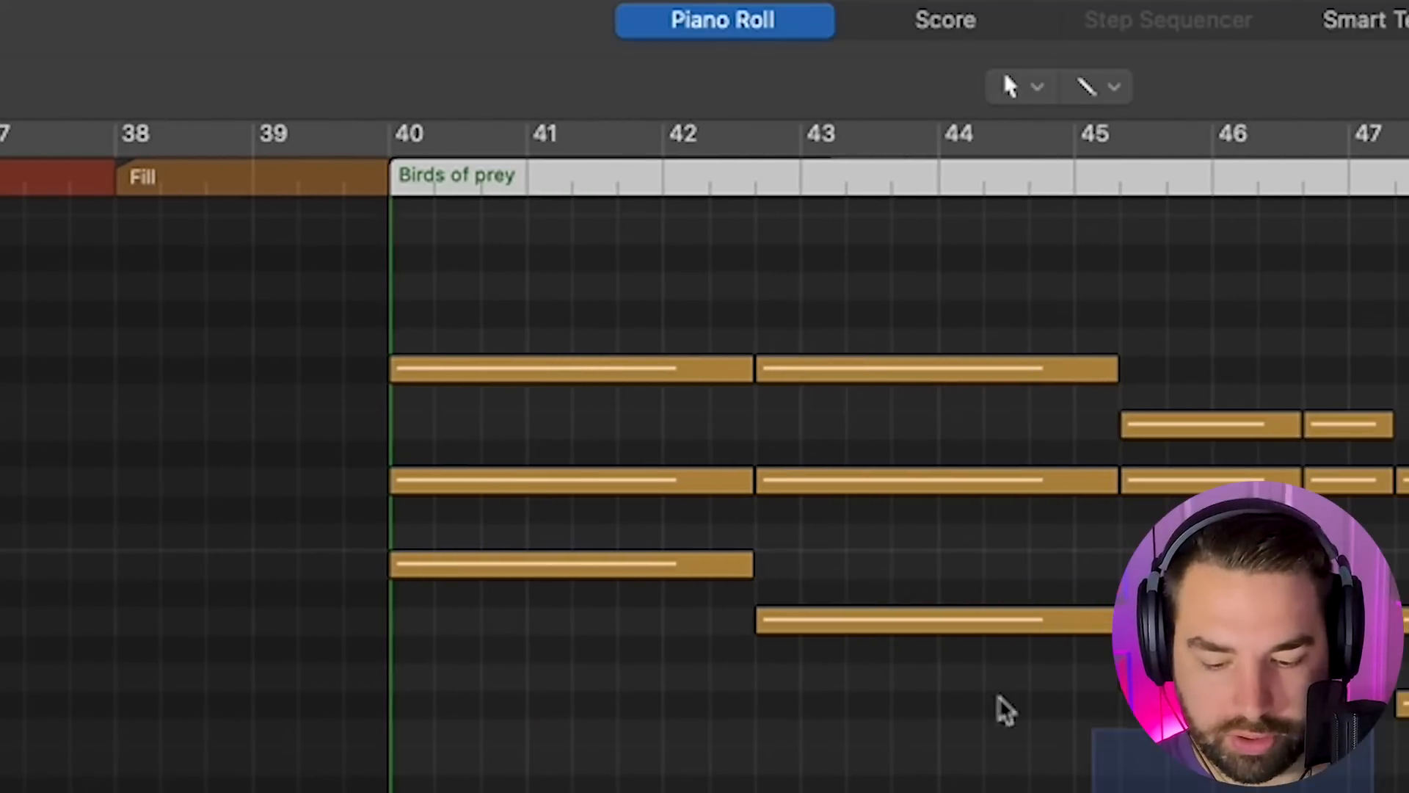
pyautogui.moveTo(1096, 738); pyautogui.dragTo(676, 582)
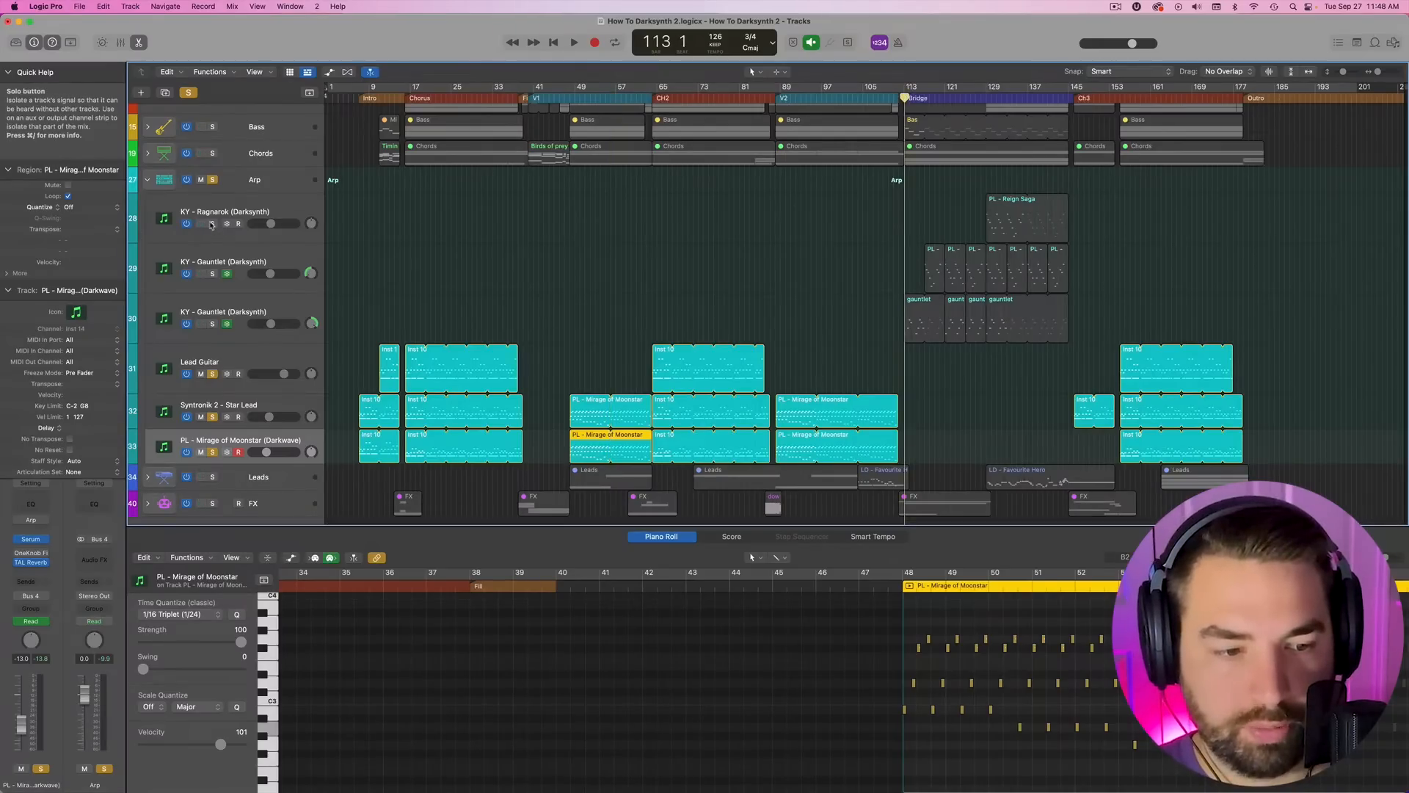
# - Solo the KY - Ragnarok track and both KY - Gauntlet arp tracks, plus the KY - Gauntlet track in the Chords stack
pyautogui.moveTo(212, 223); pyautogui.dragTo(212, 286)
pyautogui.moveTo(212, 286); pyautogui.dragTo(212, 324)
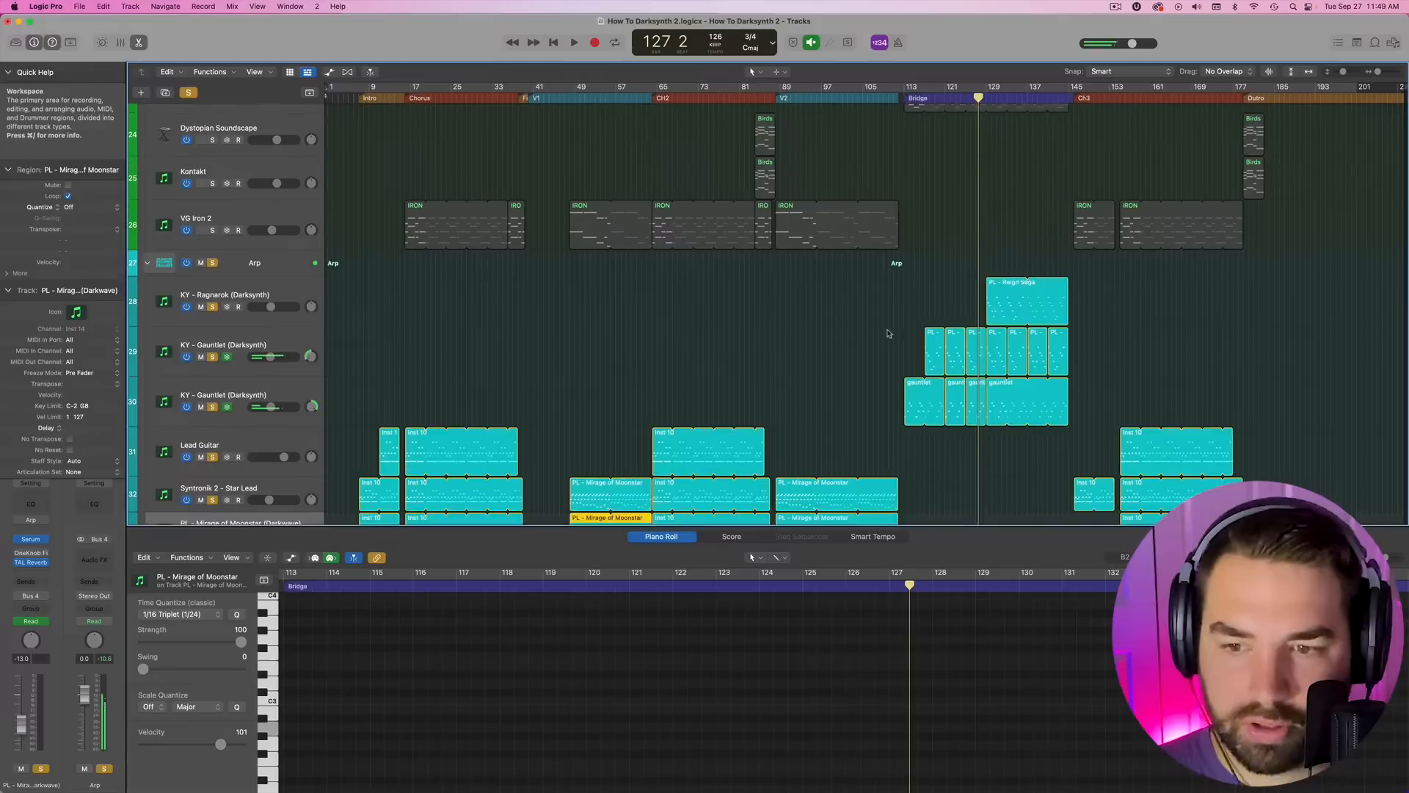
pyautogui.scroll(3, 887, 333)
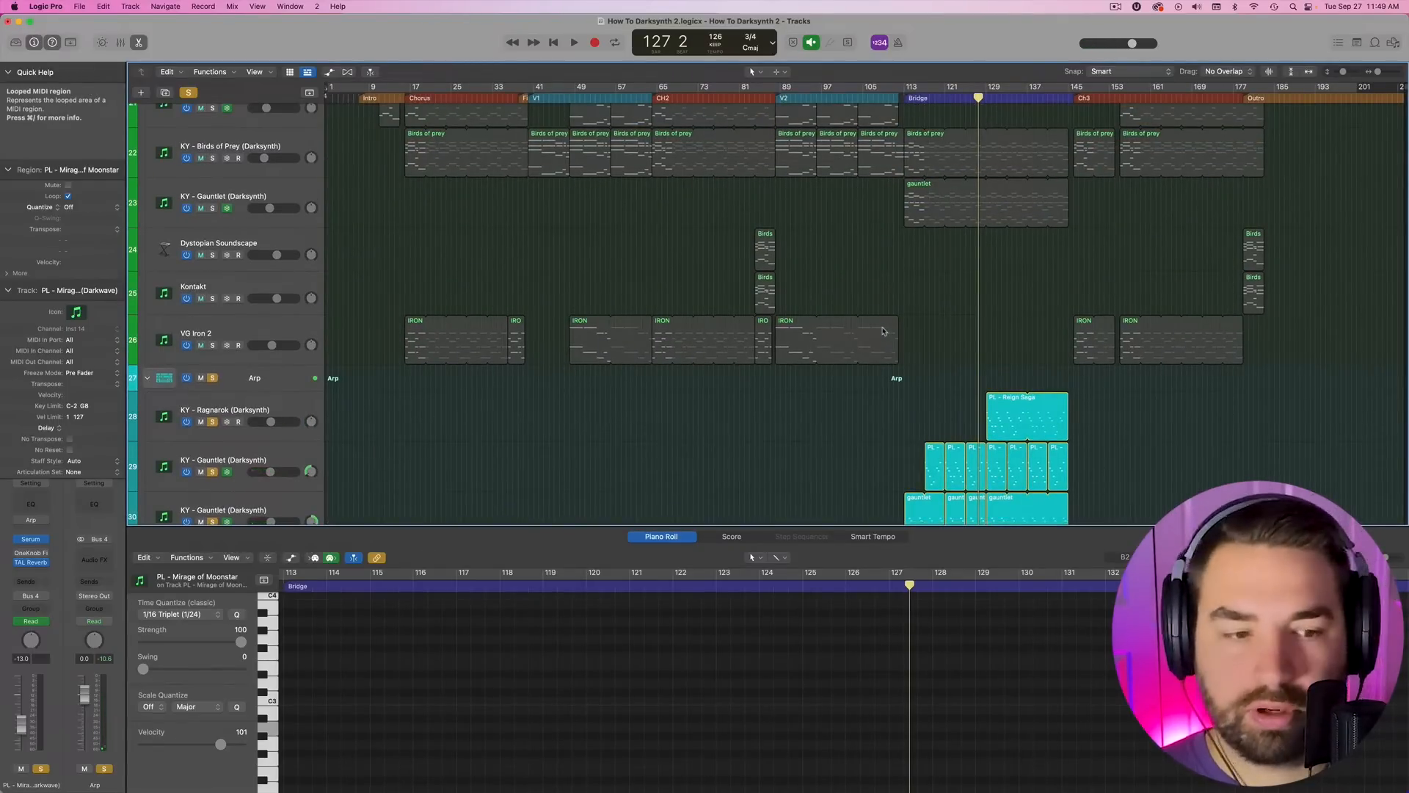
pyautogui.click(213, 208)
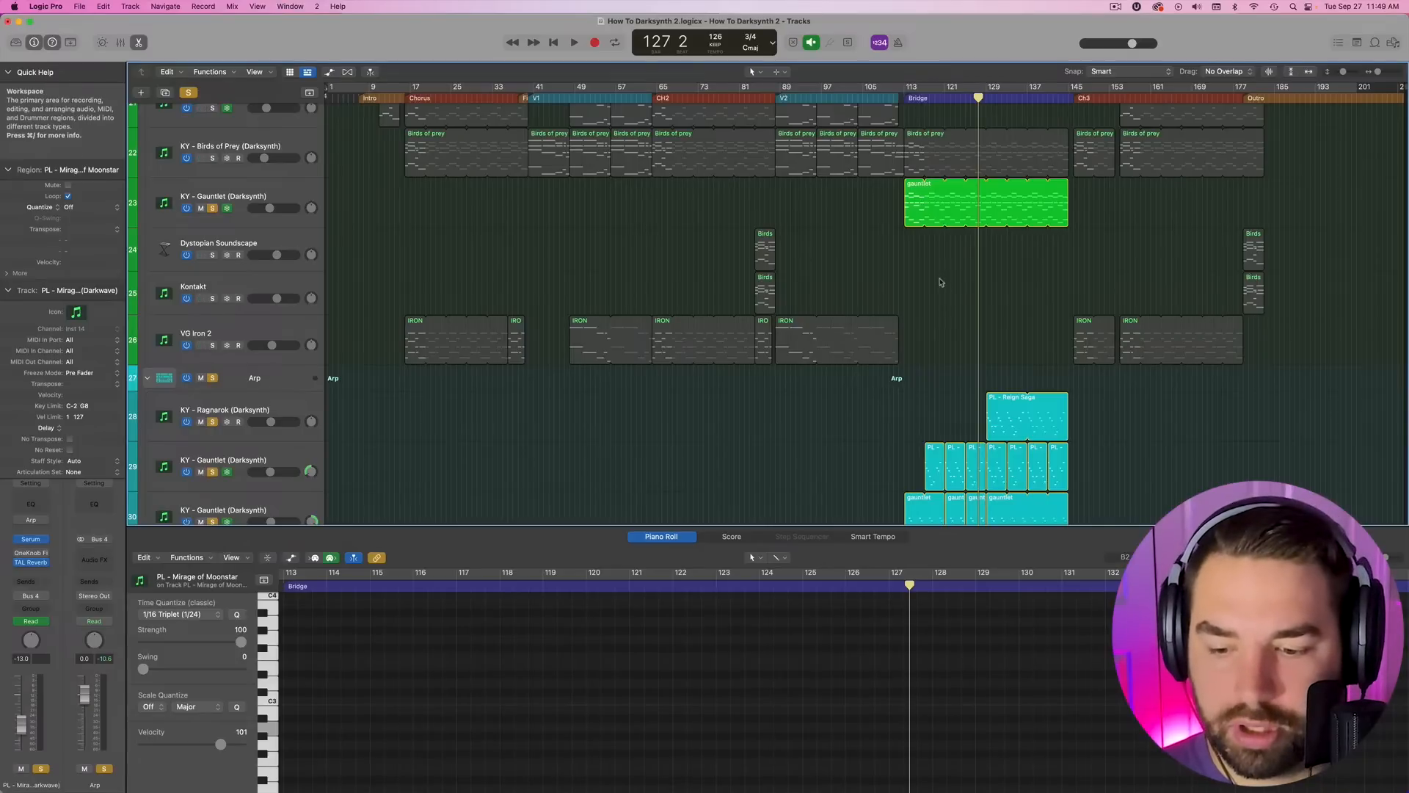
# - Play the bridge from bar 113 to hear the soloed Gauntlet chords together with the layered arps
pyautogui.scroll(-2, 941, 282)
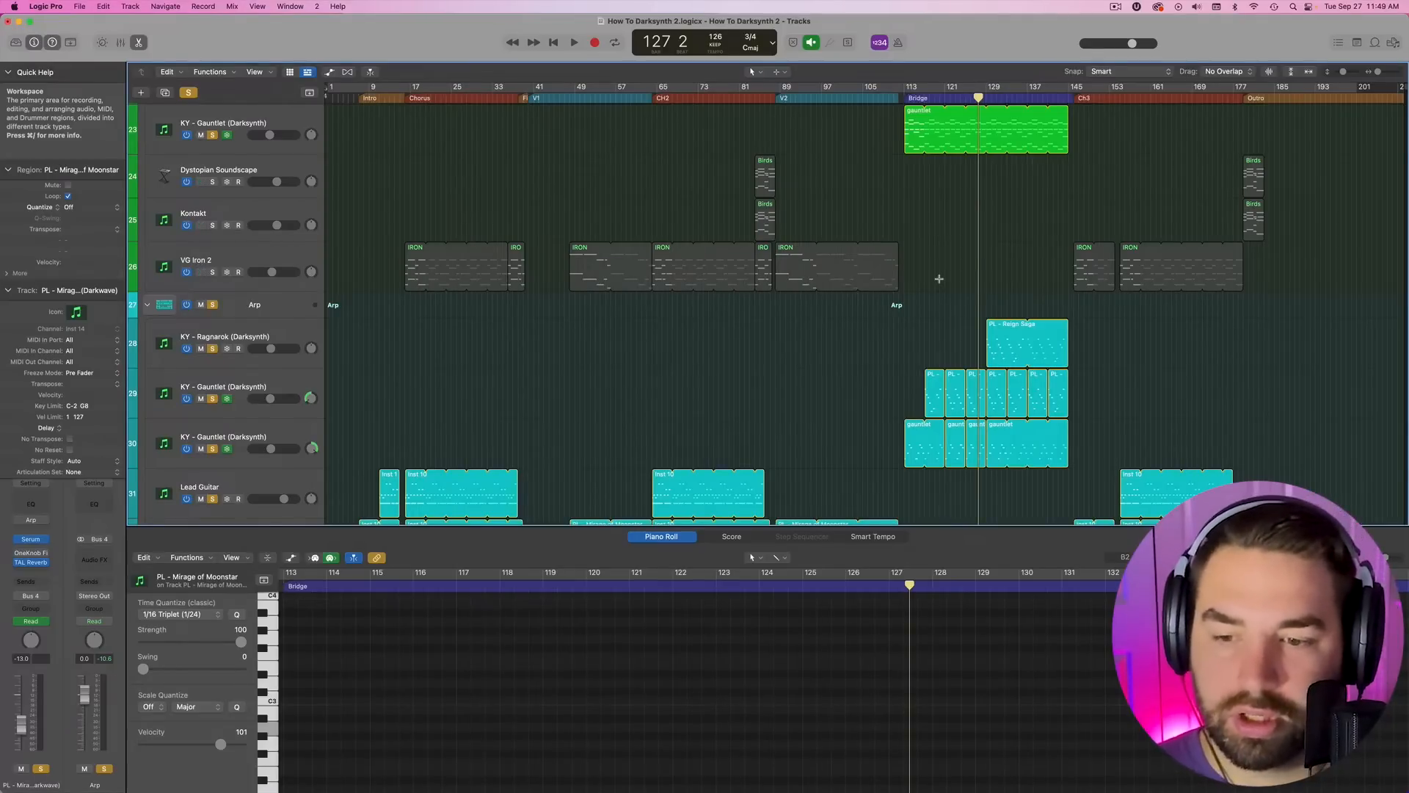
pyautogui.scroll(3, 734, 272)
pyautogui.scroll(-3, 908, 252)
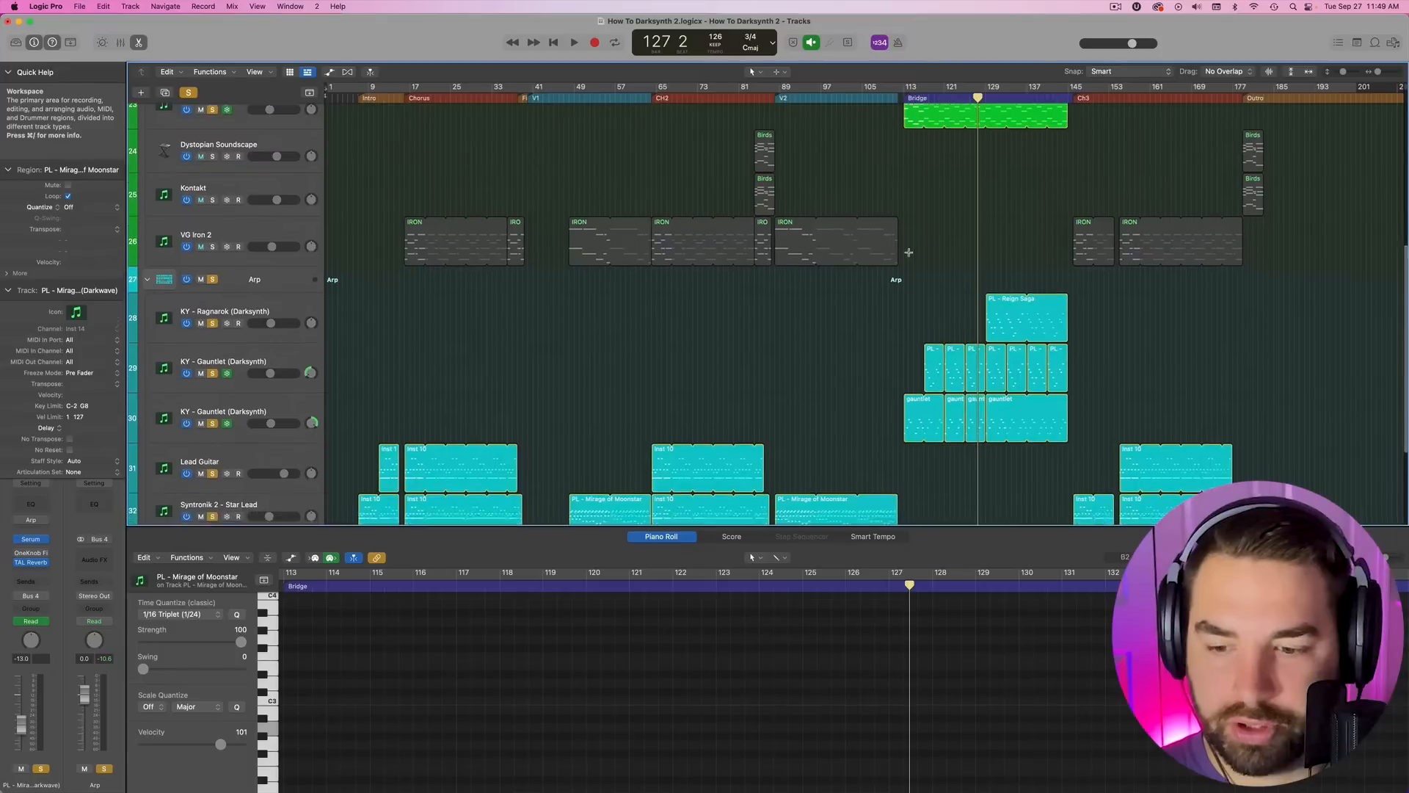
pyautogui.scroll(1, 908, 253)
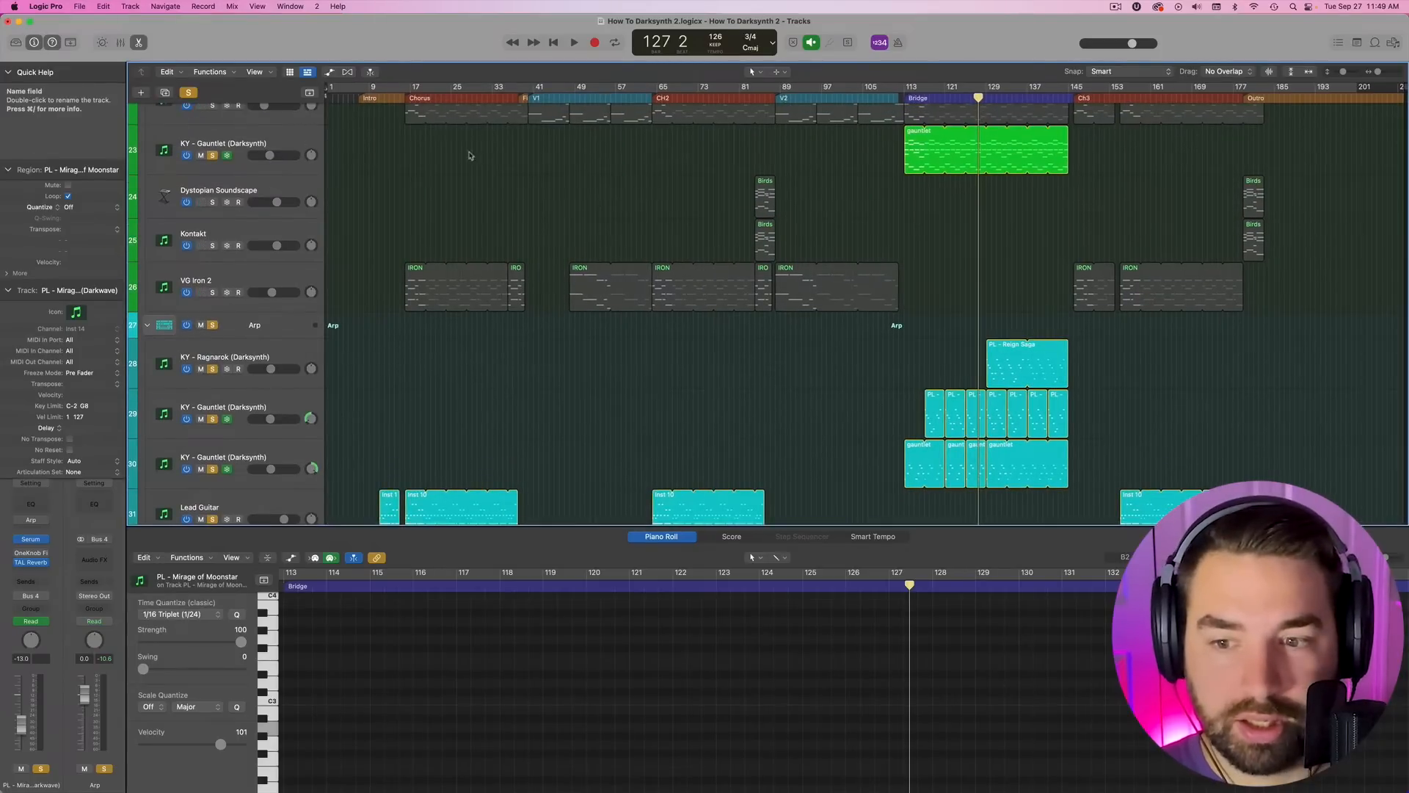
pyautogui.click(908, 96)
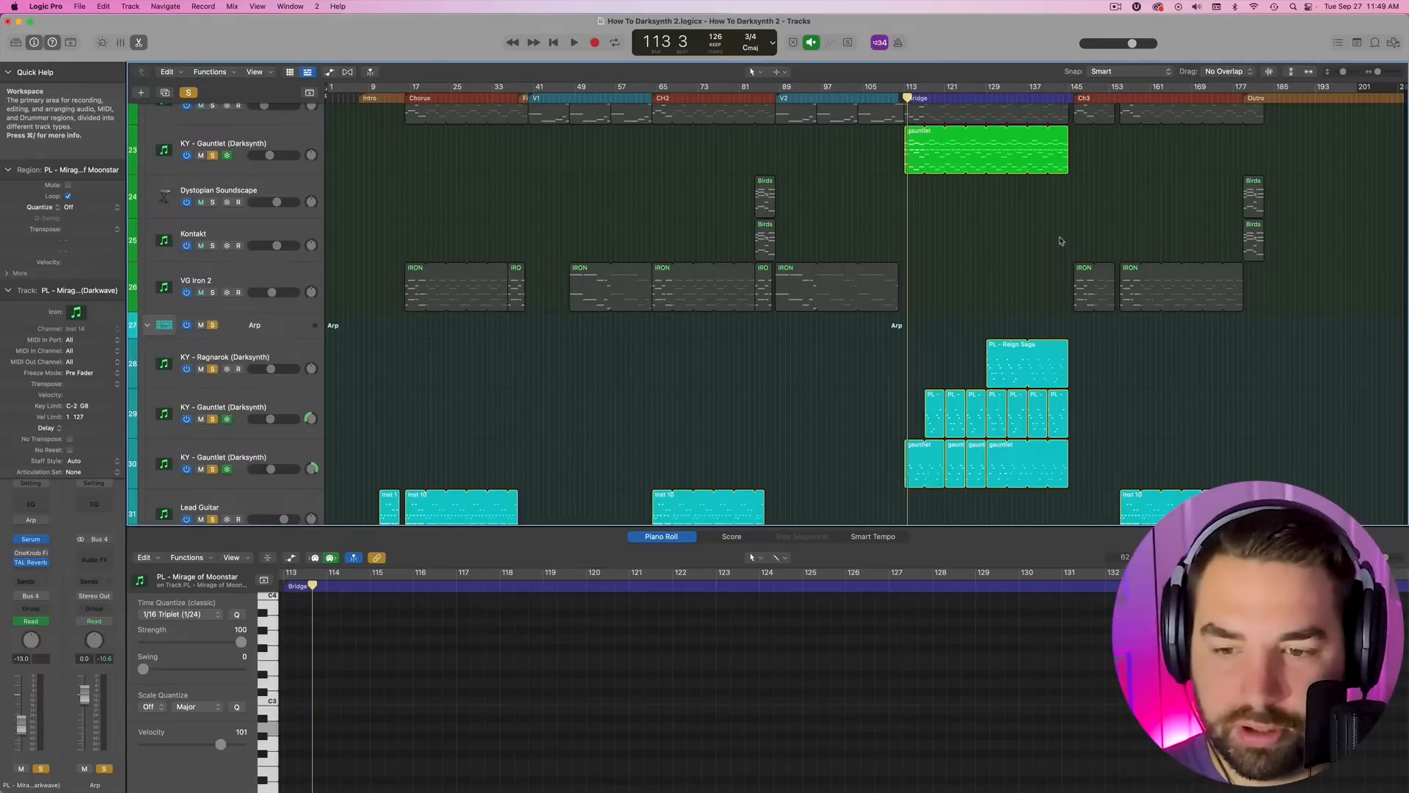
pyautogui.press('space')
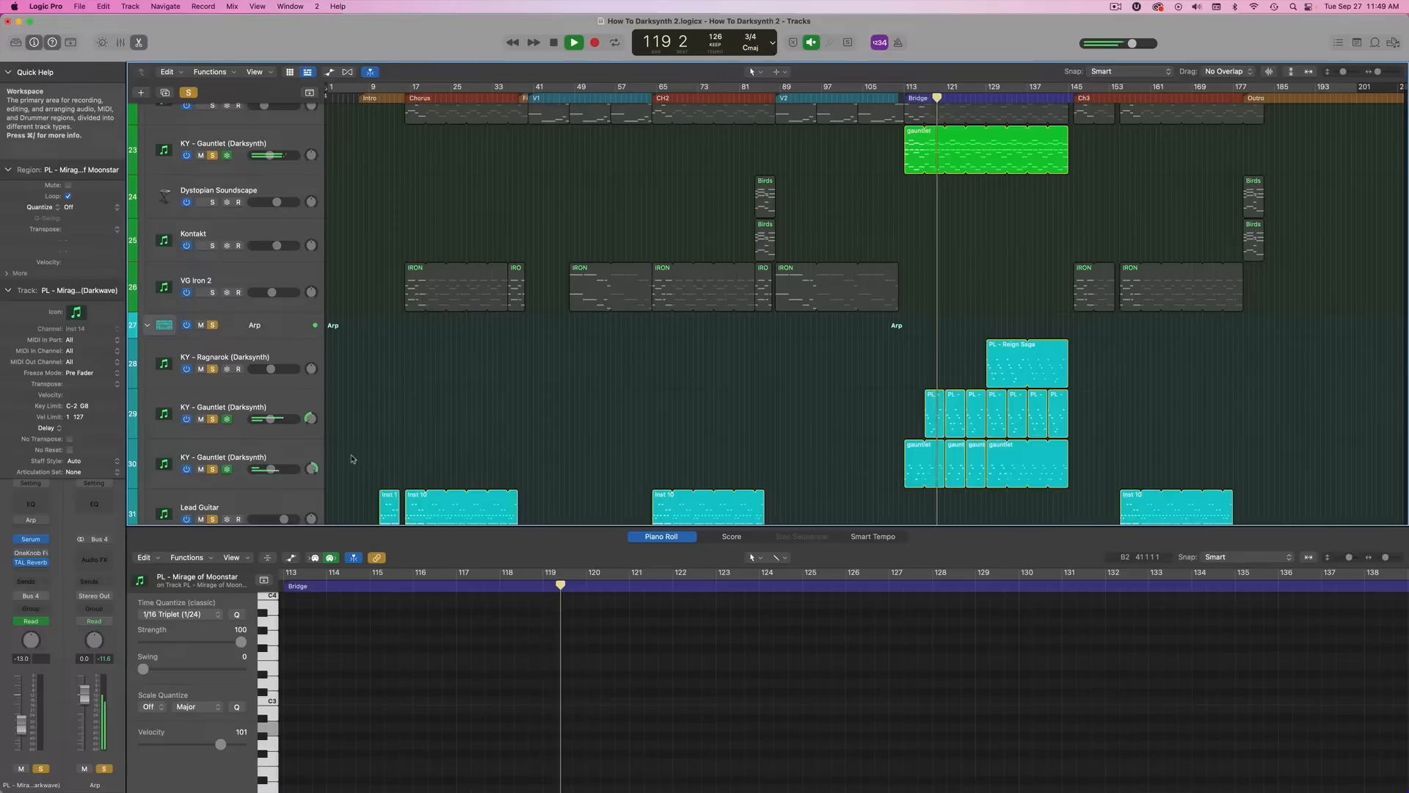
pyautogui.moveTo(272, 469)
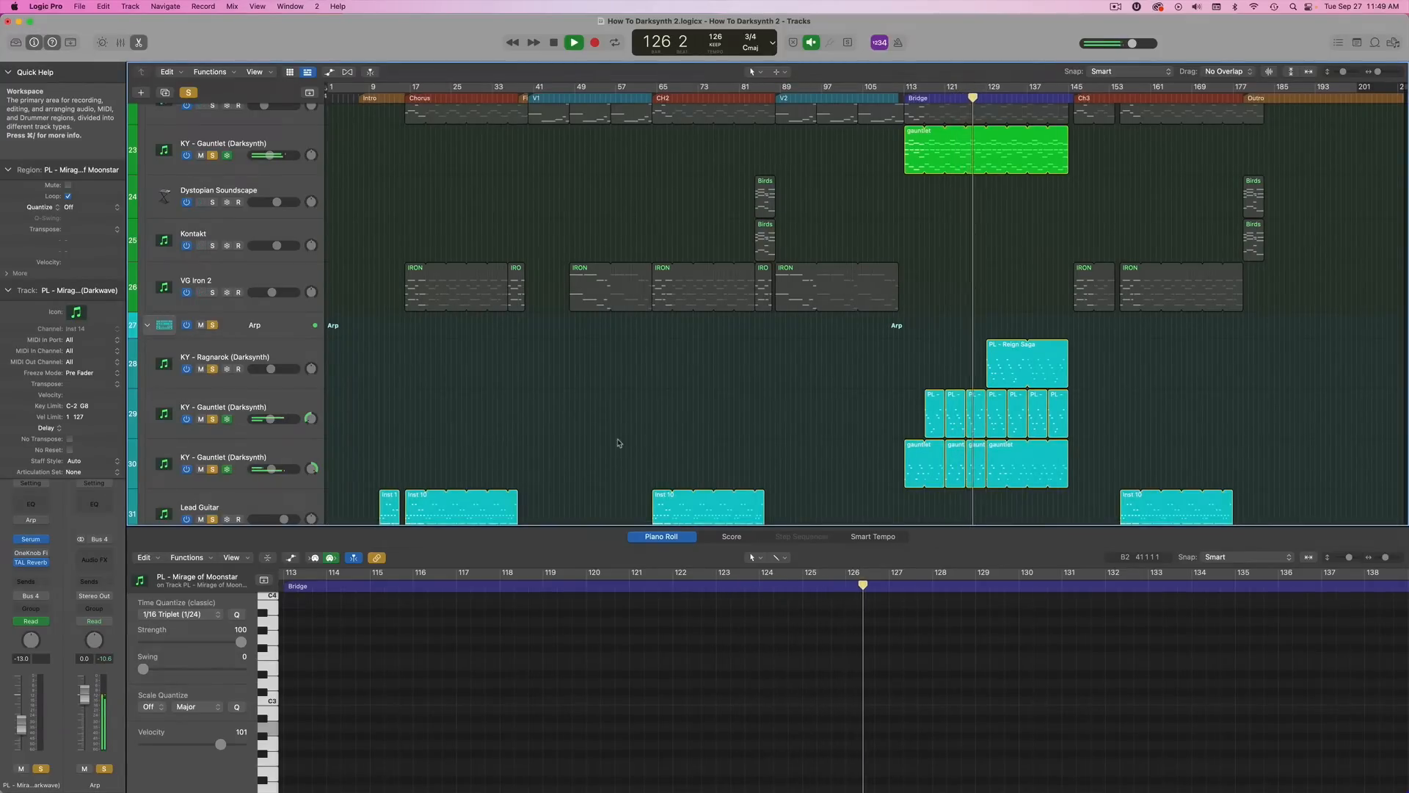
pyautogui.scroll(-4, 696, 429)
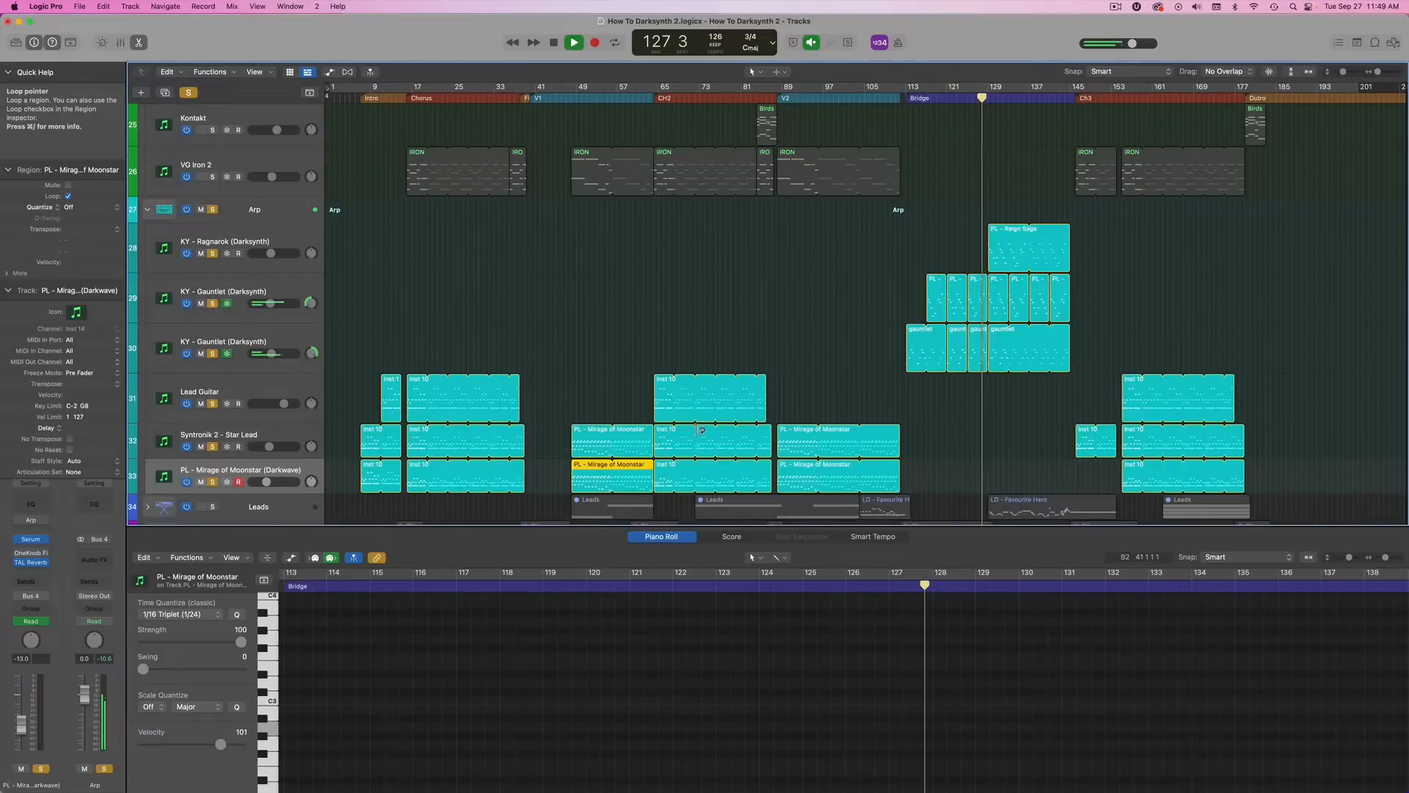
# - Stop playback and compare the bridge's Gauntlet chord region with the Gauntlet and Ragnarok arp regions in the Arp stack
pyautogui.scroll(-3, 701, 430)
pyautogui.press('space')
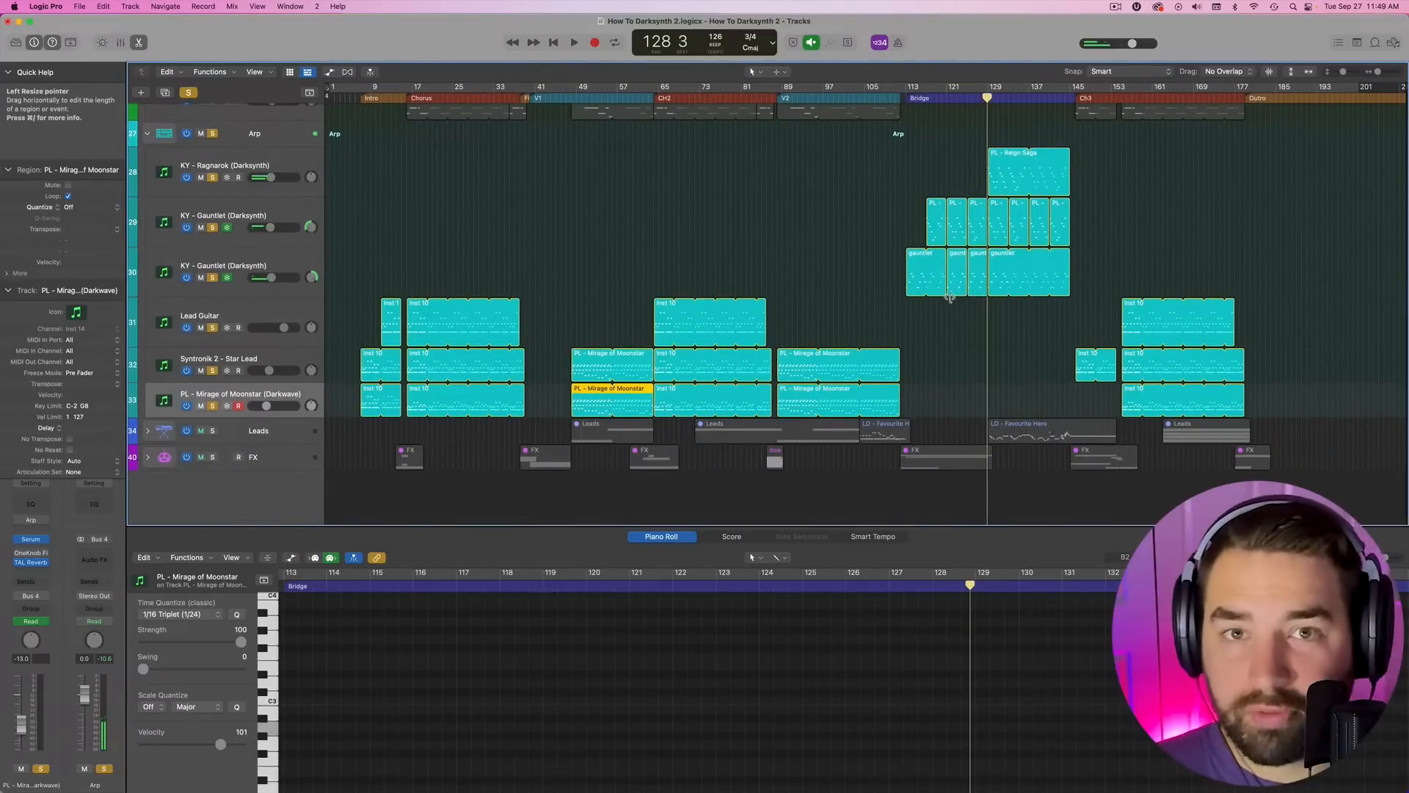
pyautogui.scroll(10, 889, 268)
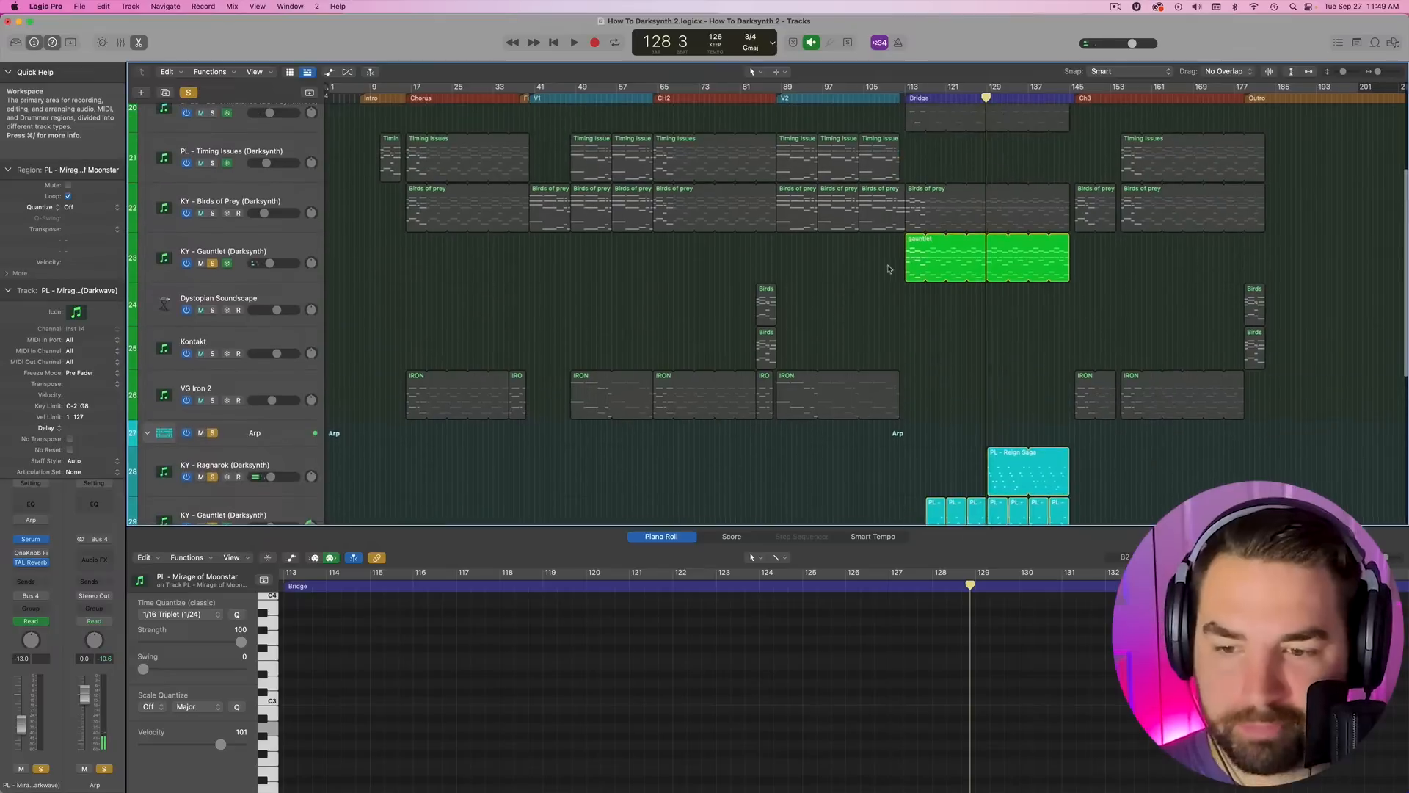
pyautogui.scroll(3, 917, 279)
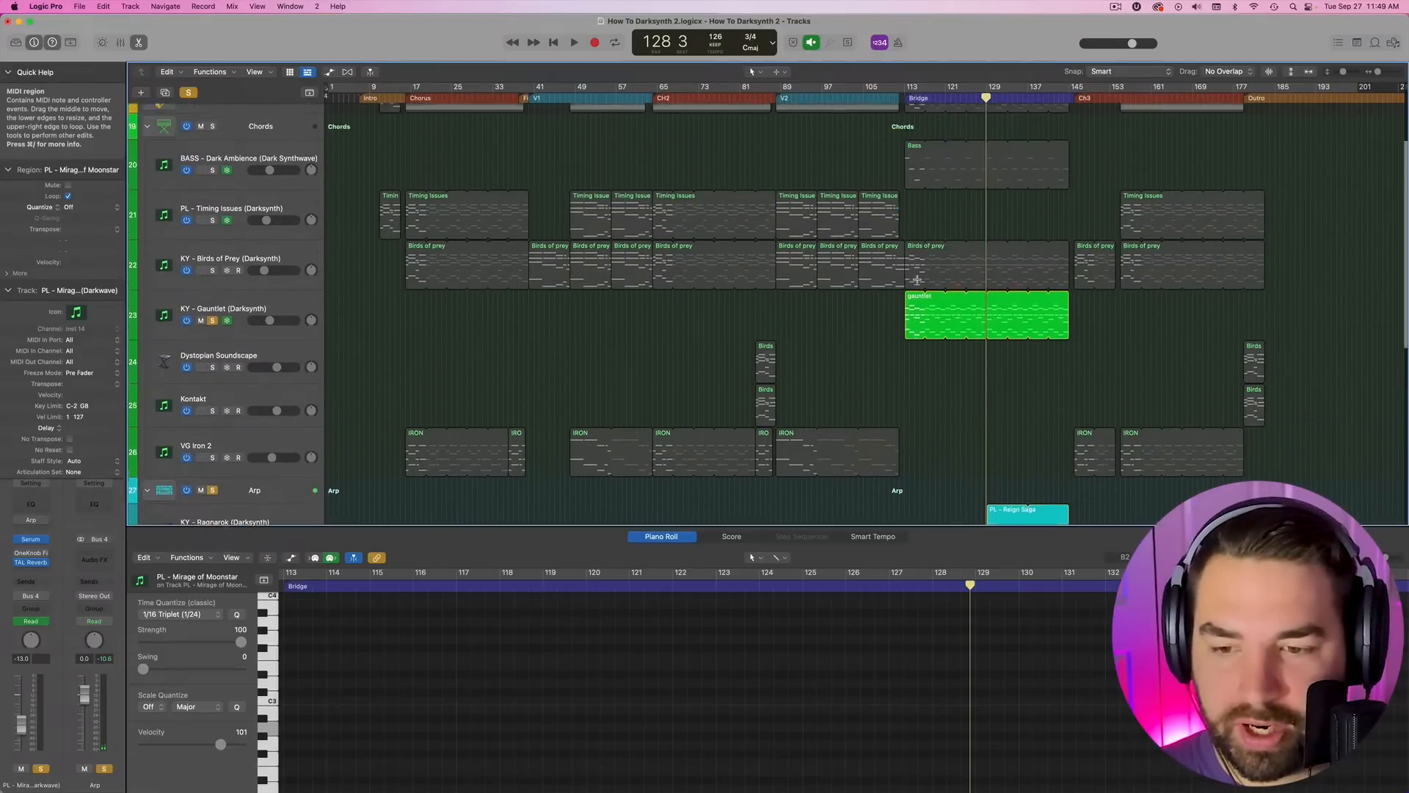
pyautogui.scroll(2, 925, 293)
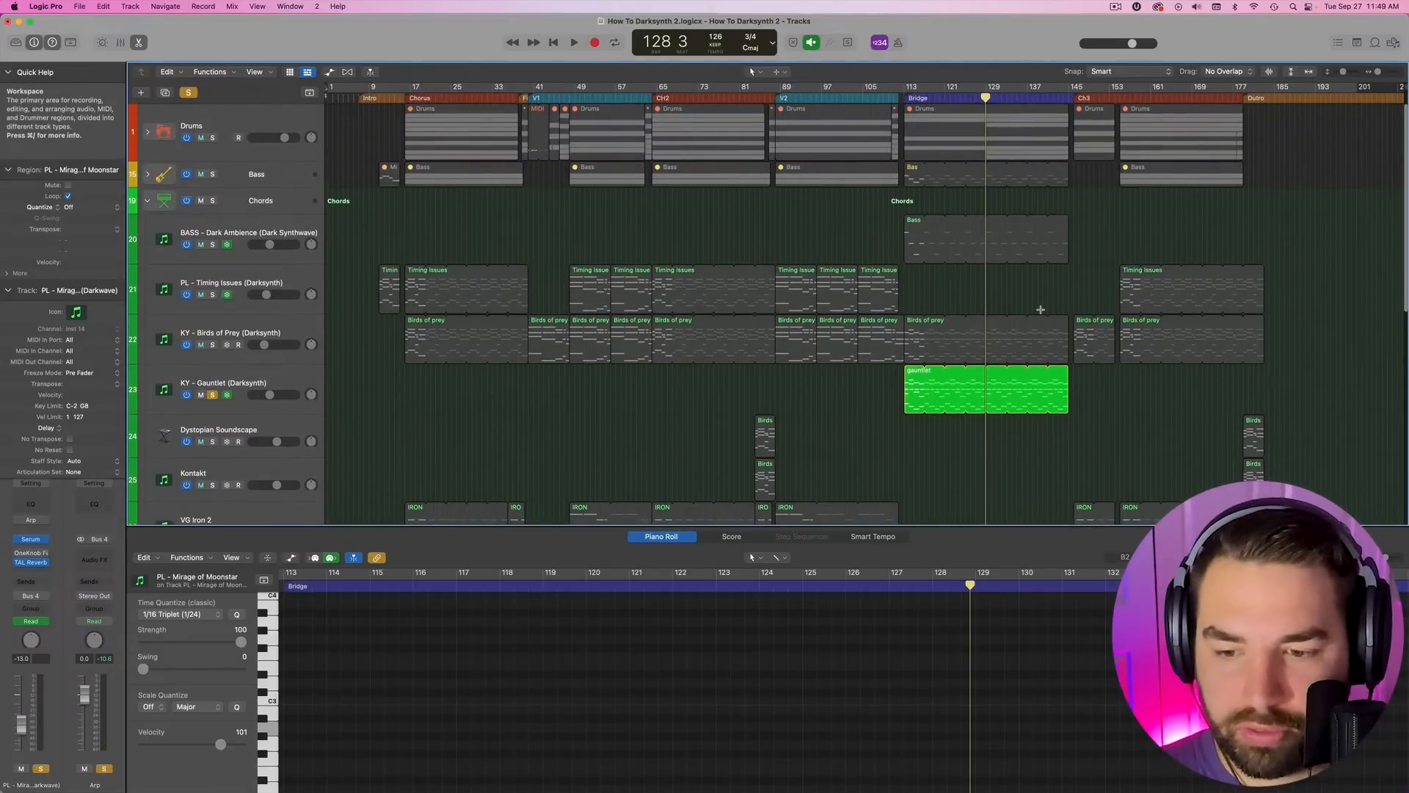
pyautogui.scroll(-12, 926, 294)
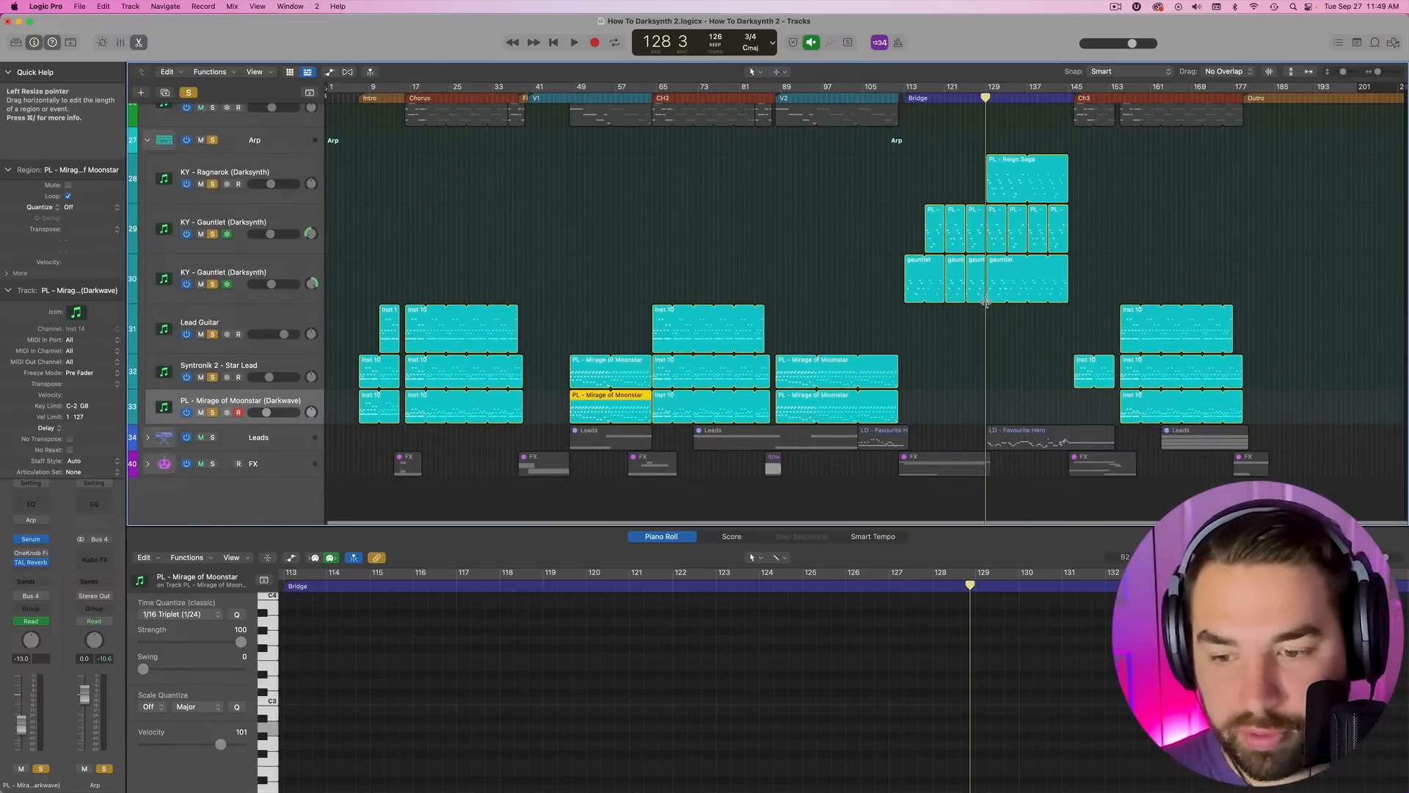
pyautogui.scroll(-1, 1006, 315)
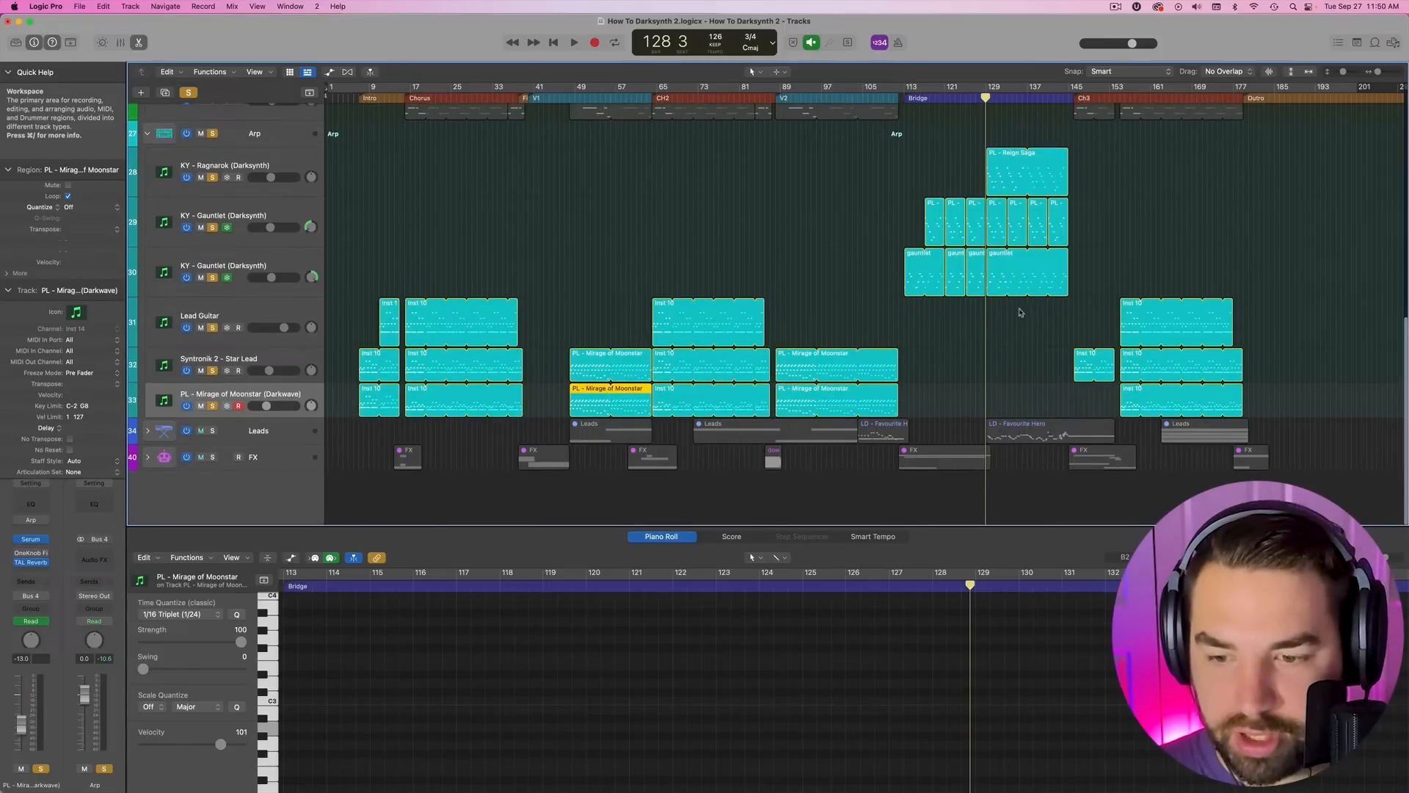
pyautogui.scroll(3, 990, 310)
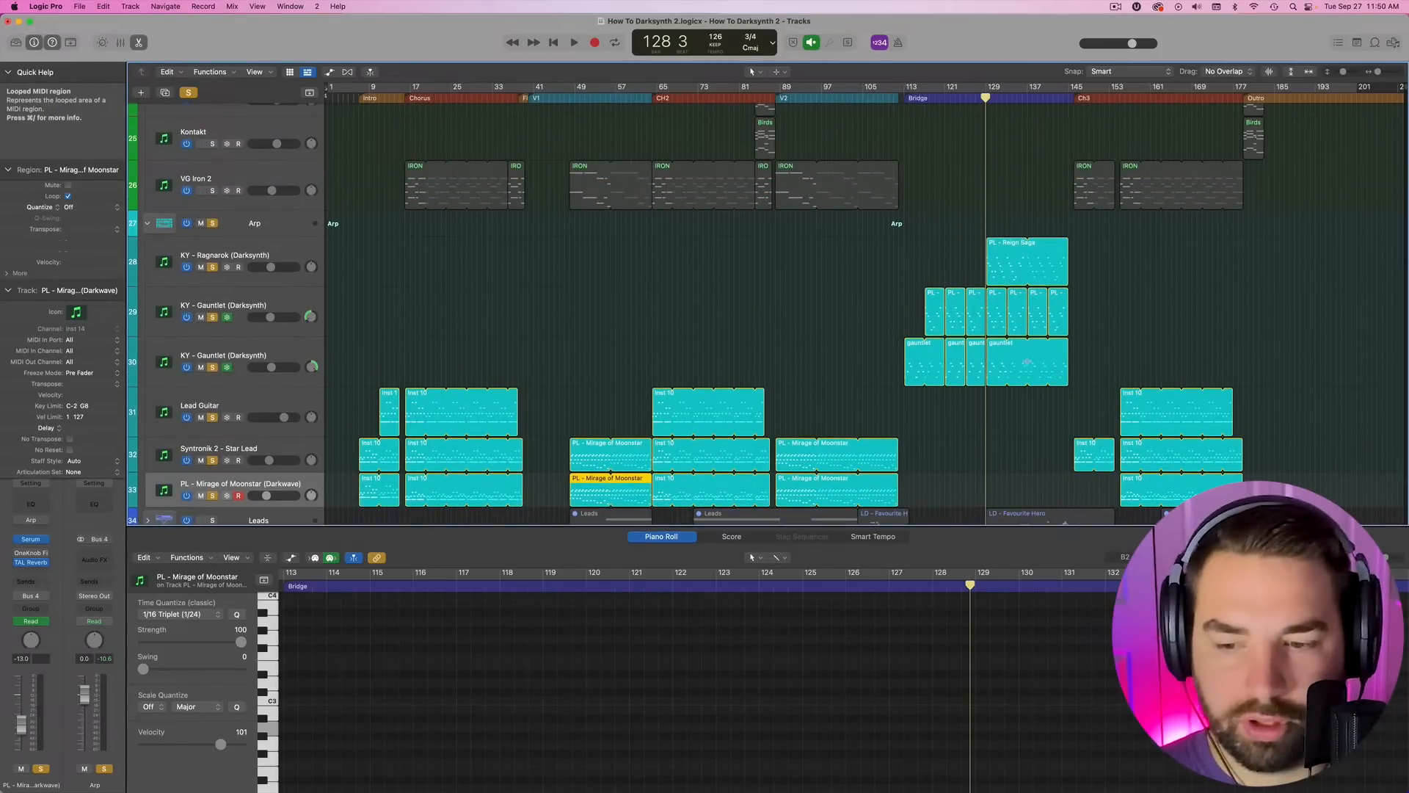
# - Play the bridge from bar 129 to hear the Ragnarok arp layered with the soloed Gauntlet arps and chords
pyautogui.moveTo(986, 98); pyautogui.dragTo(987, 98)
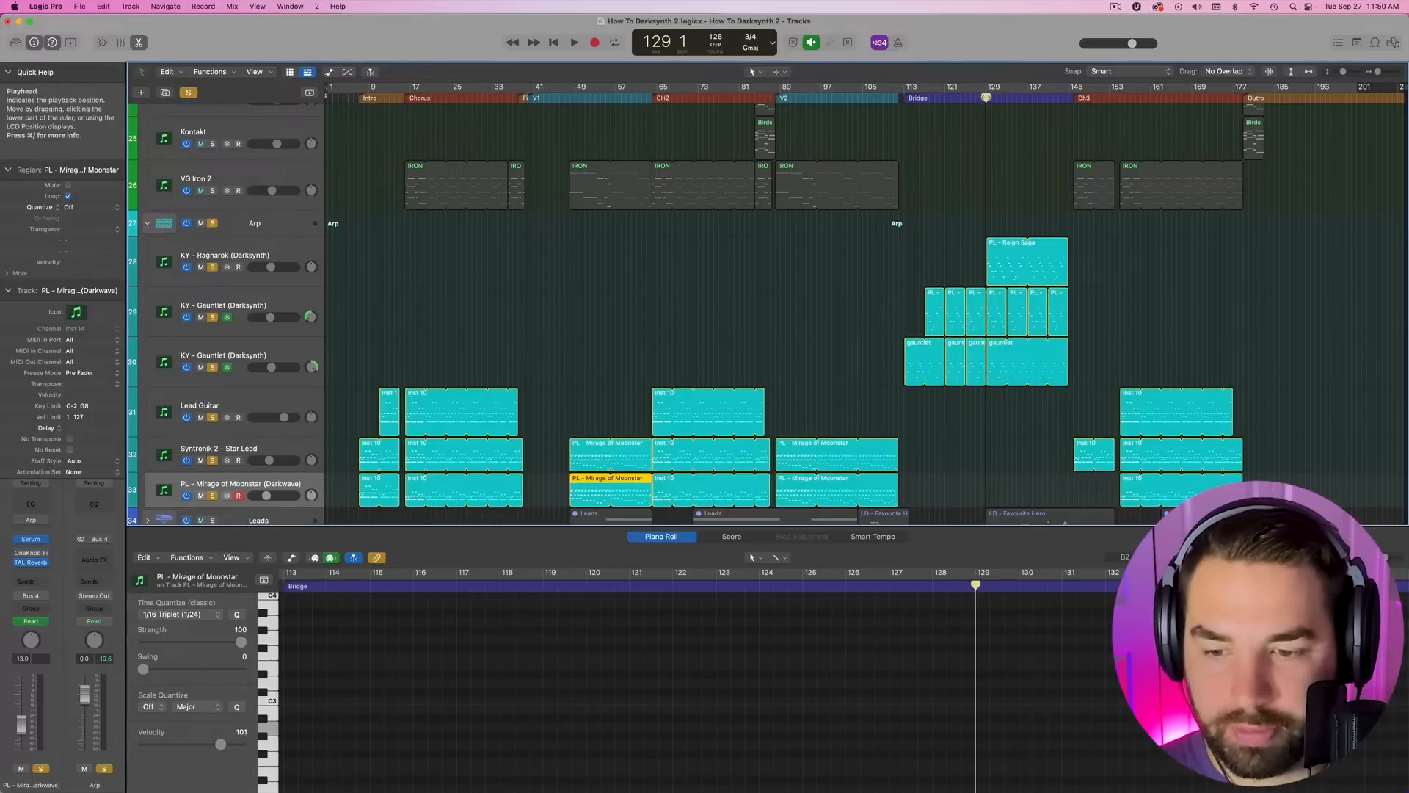
pyautogui.press('space')
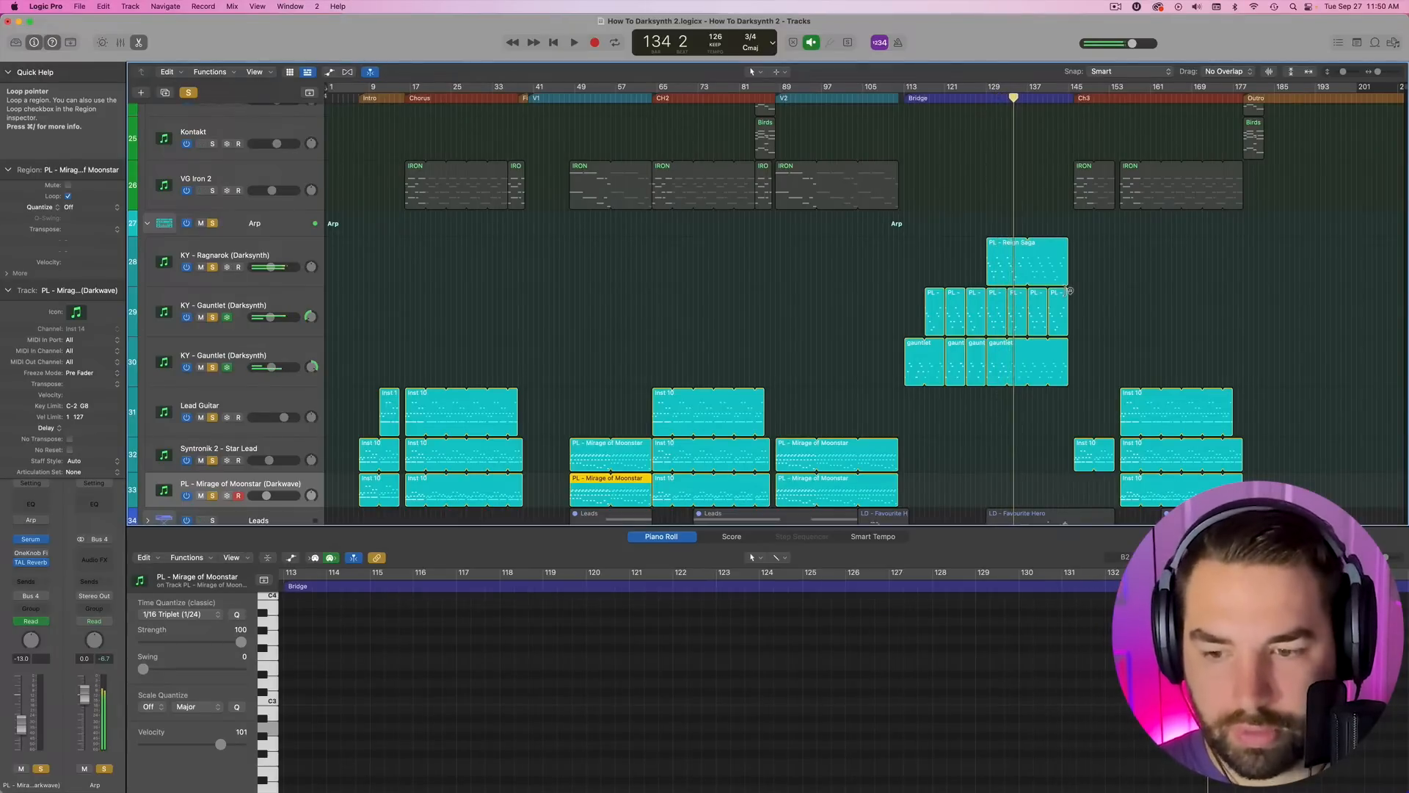
pyautogui.scroll(3, 824, 280)
pyautogui.scroll(-2, 825, 279)
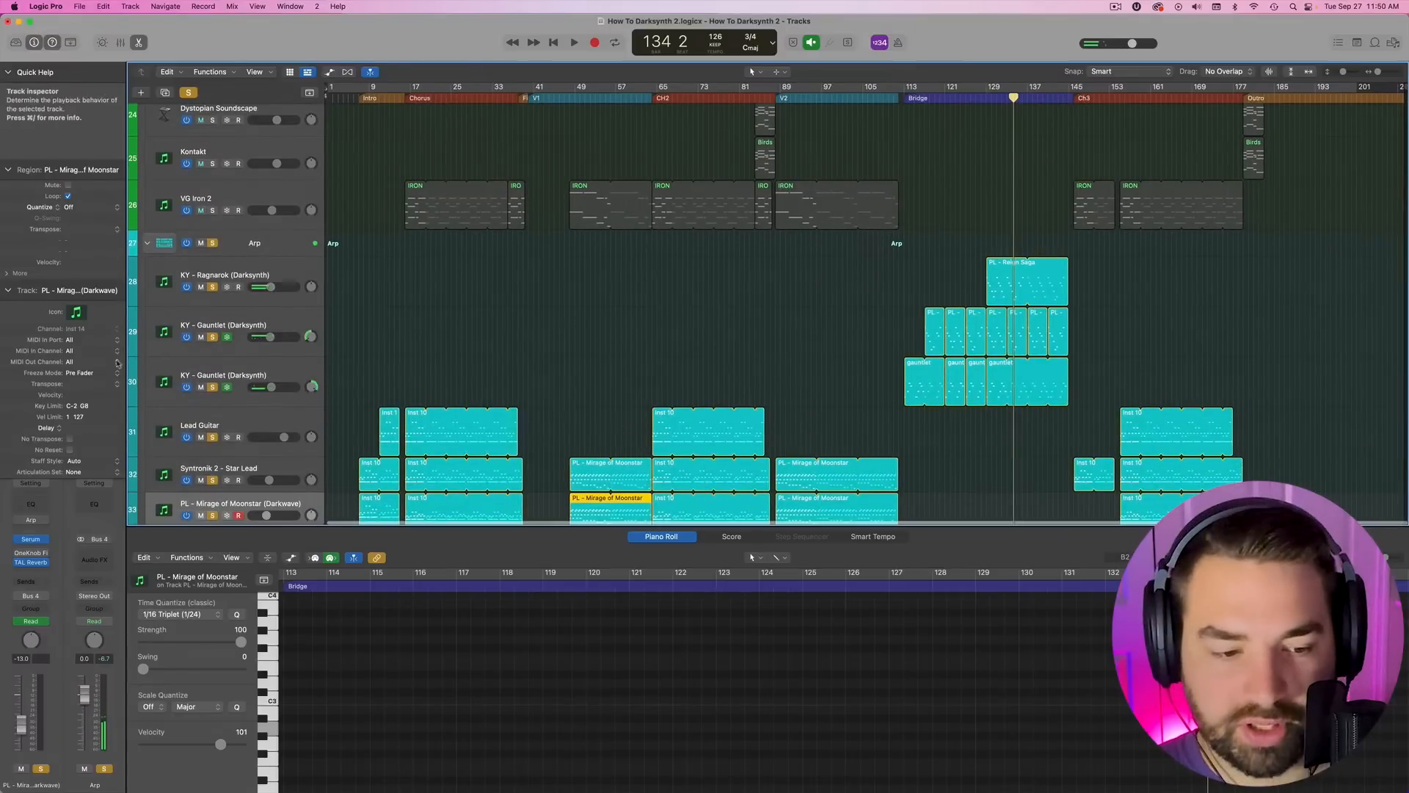
# - Show the notes of both Gauntlet arp tracks, the gauntlet chord region and the Ragnarok arp in the Piano Roll for comparison
pyautogui.click(185, 378)
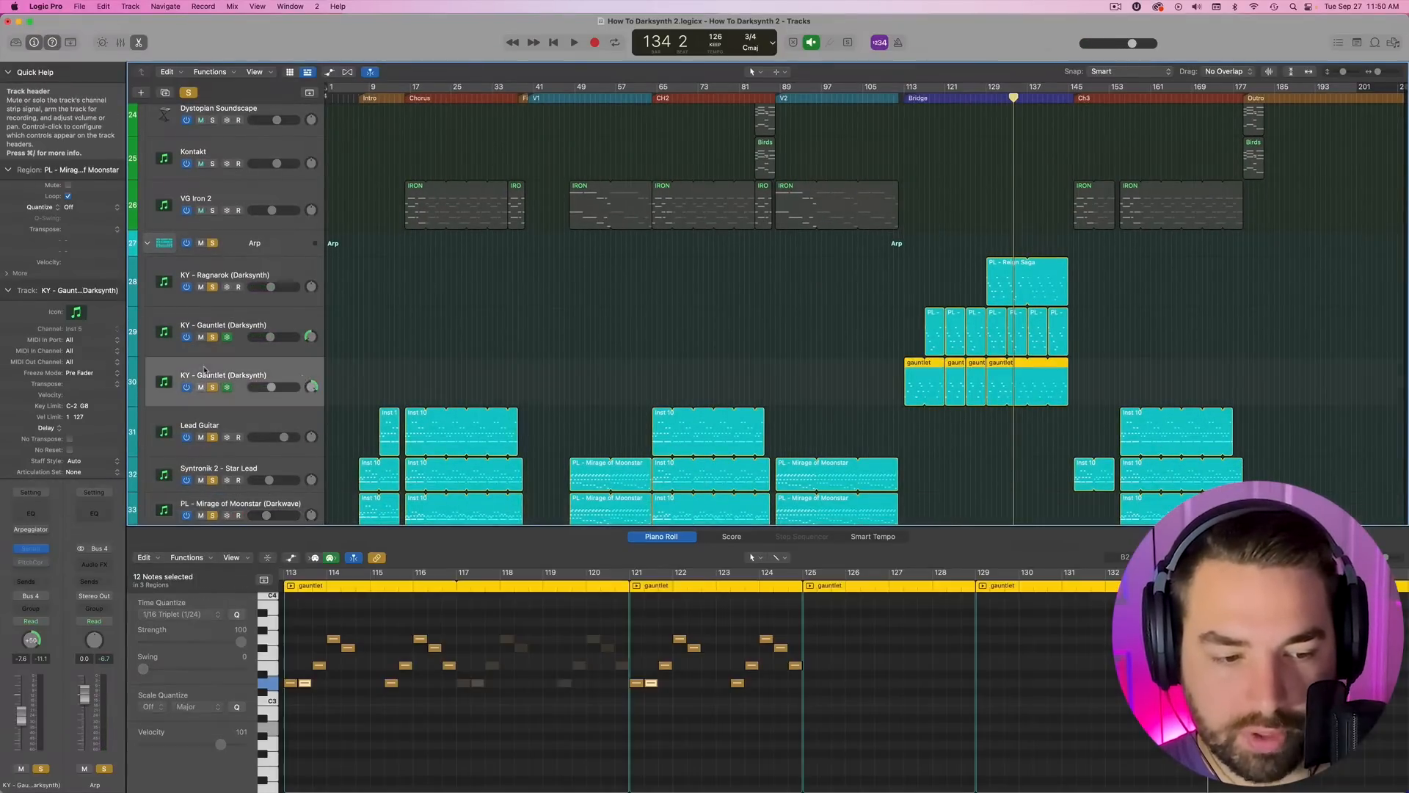
pyautogui.click(226, 321)
pyautogui.scroll(5, 912, 292)
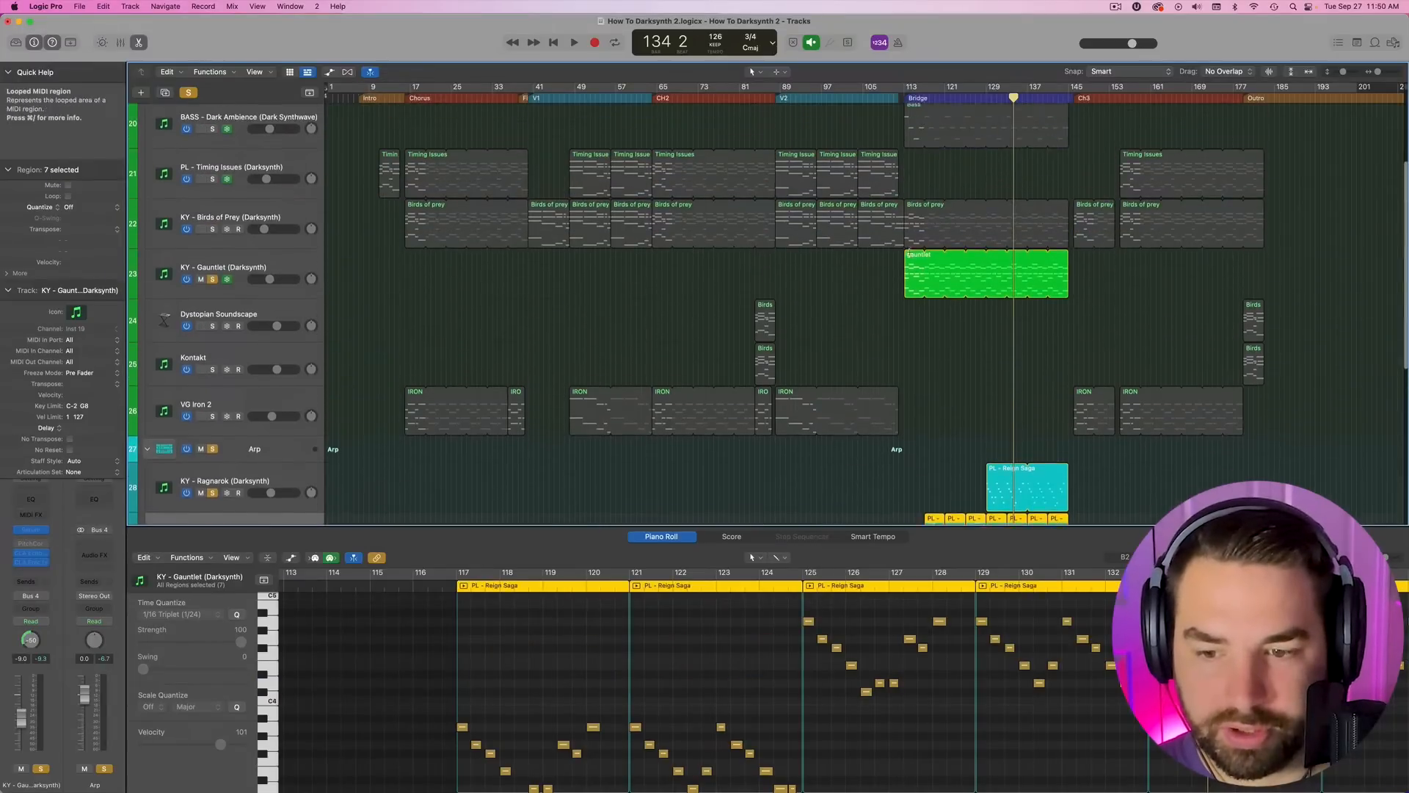
pyautogui.click(911, 292)
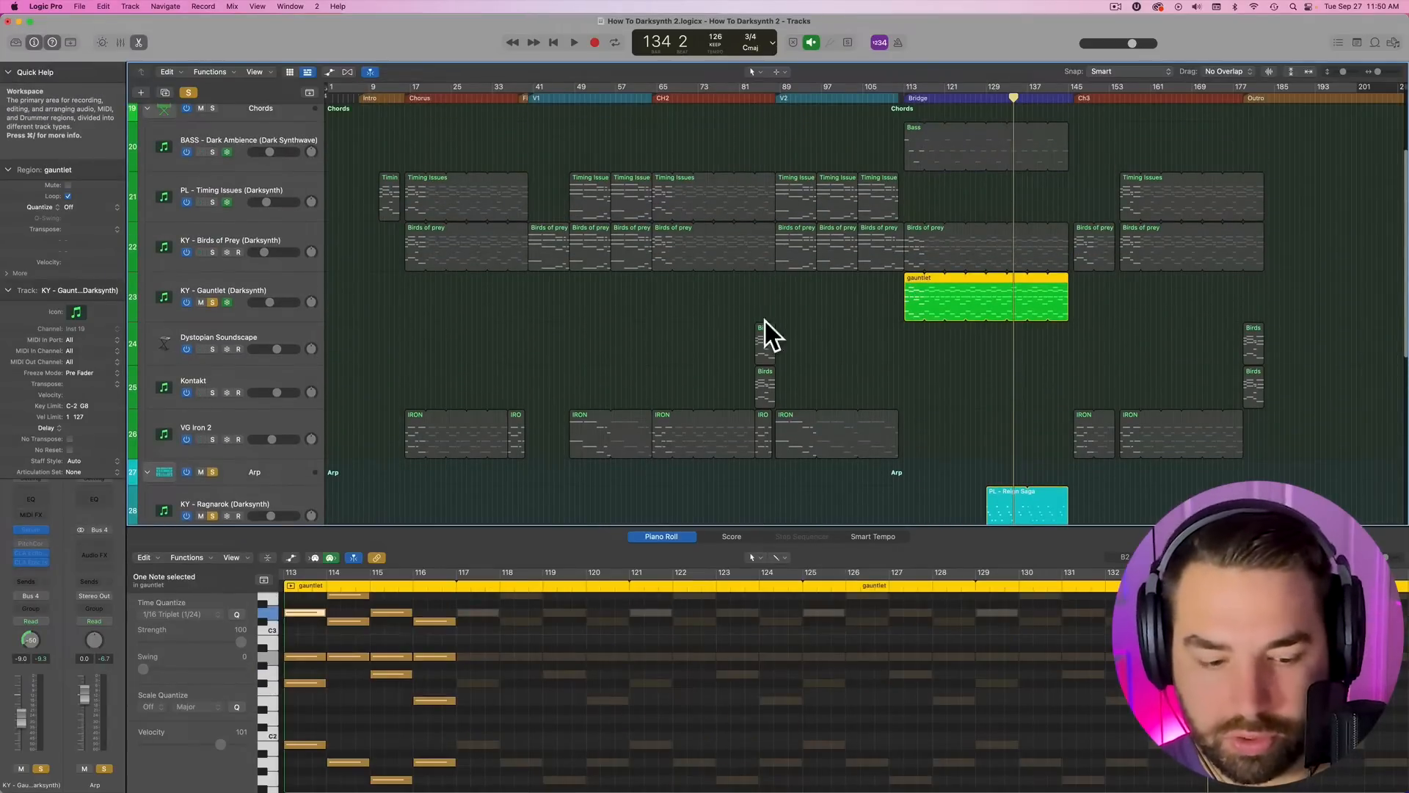
pyautogui.scroll(-5, 852, 320)
pyautogui.click(241, 317)
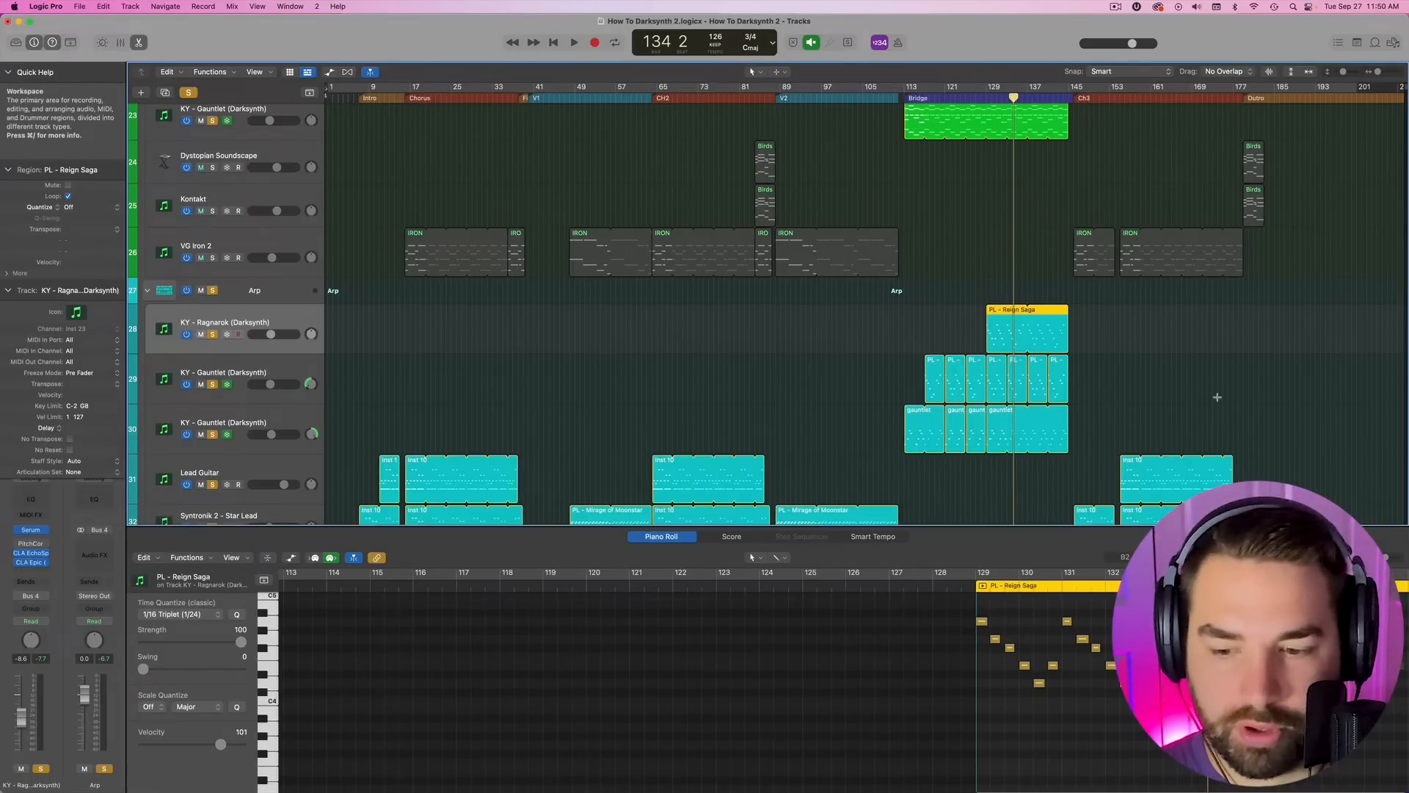
pyautogui.scroll(-3, 1148, 390)
pyautogui.scroll(2, 905, 360)
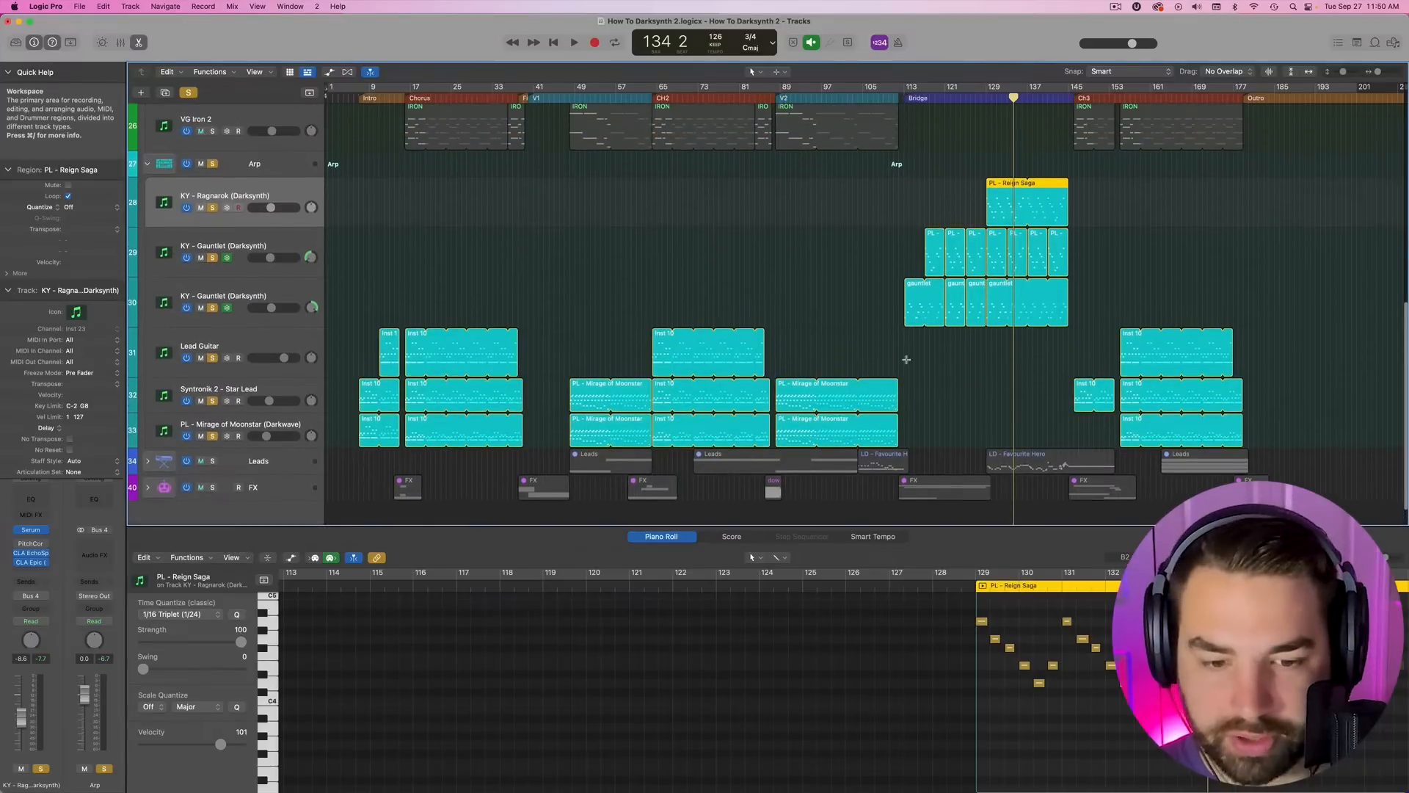
pyautogui.scroll(-2, 189, 189)
pyautogui.scroll(2, 187, 188)
# - Collapse the Arp stack, expand the Leads stack and select its first LD - Favourite Hero track
pyautogui.click(148, 180)
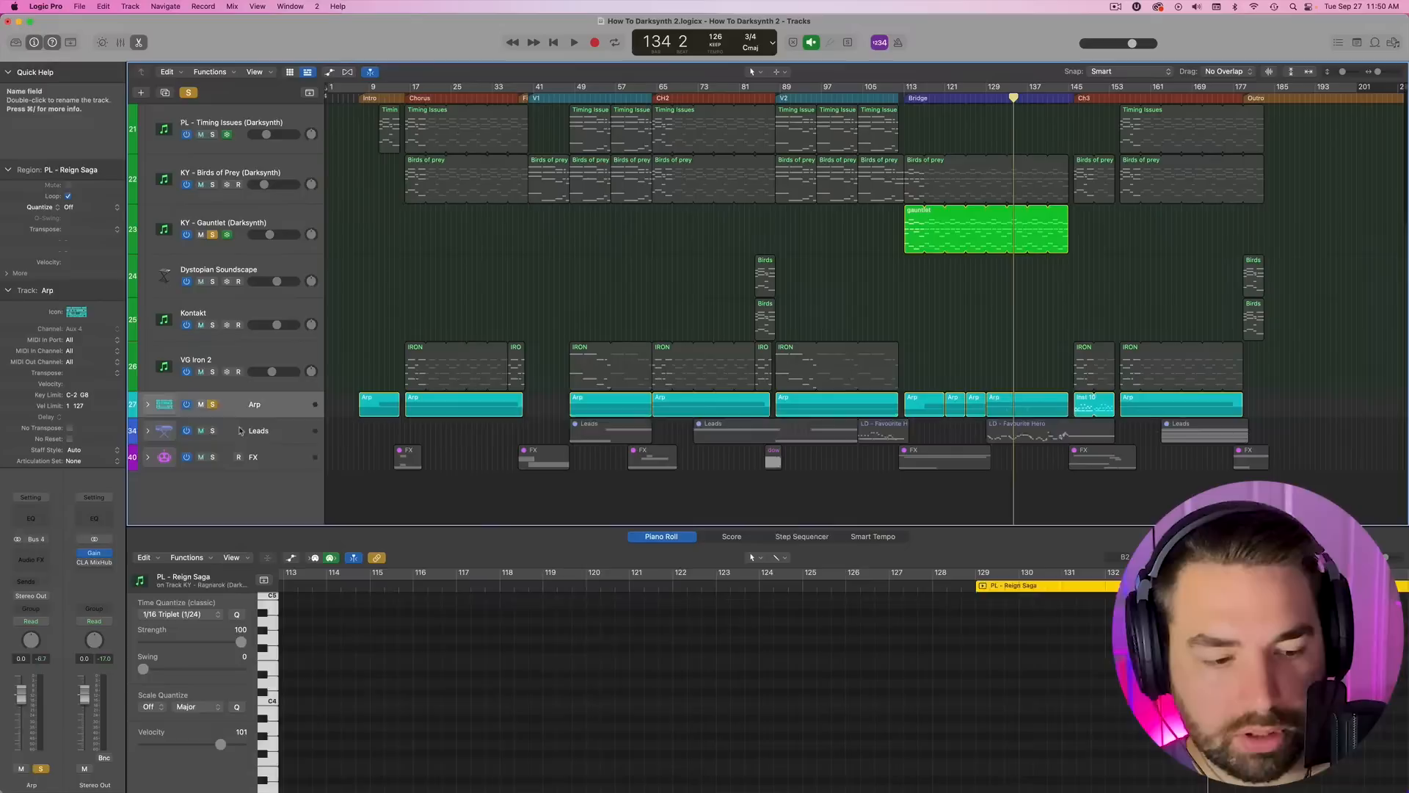
pyautogui.click(148, 431)
pyautogui.scroll(-5, 601, 431)
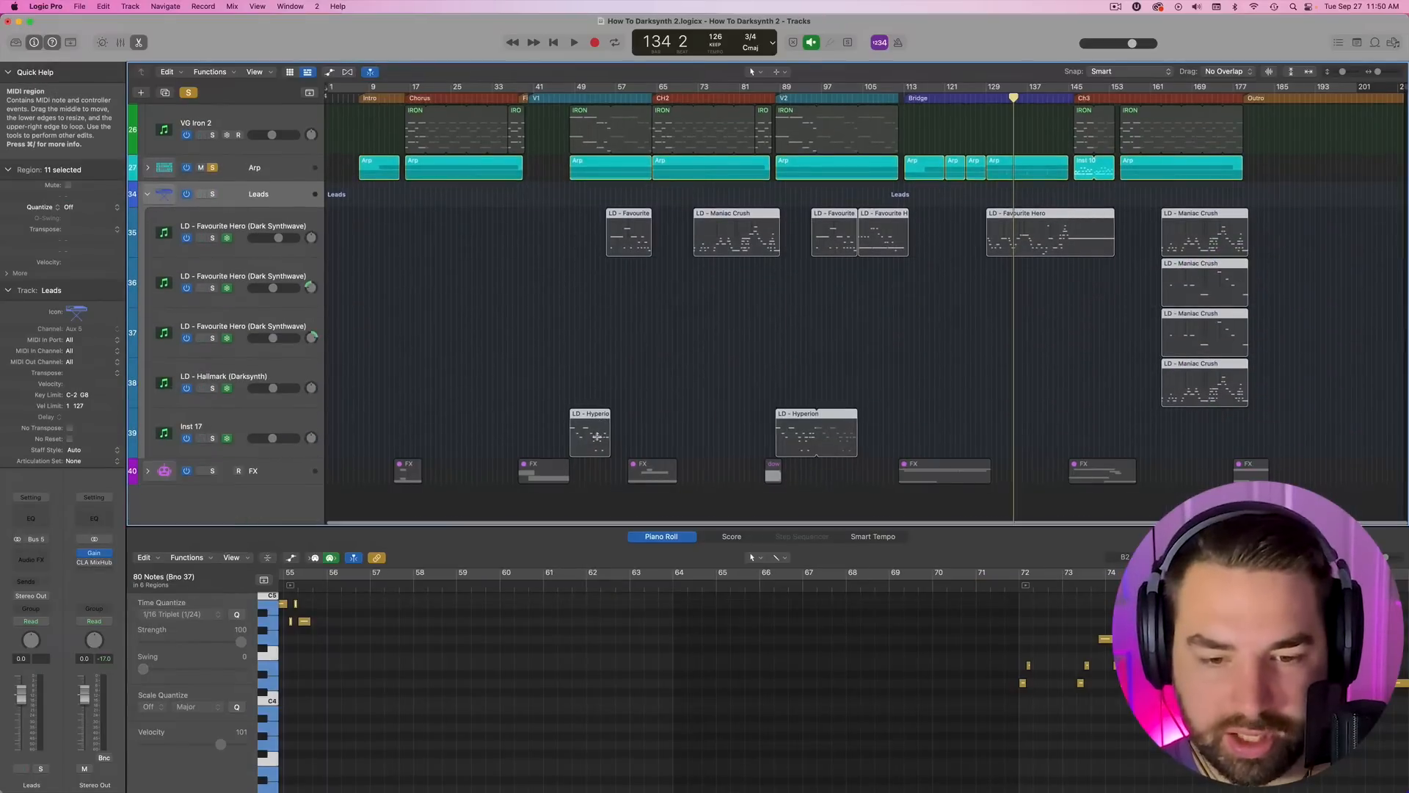
pyautogui.click(188, 229)
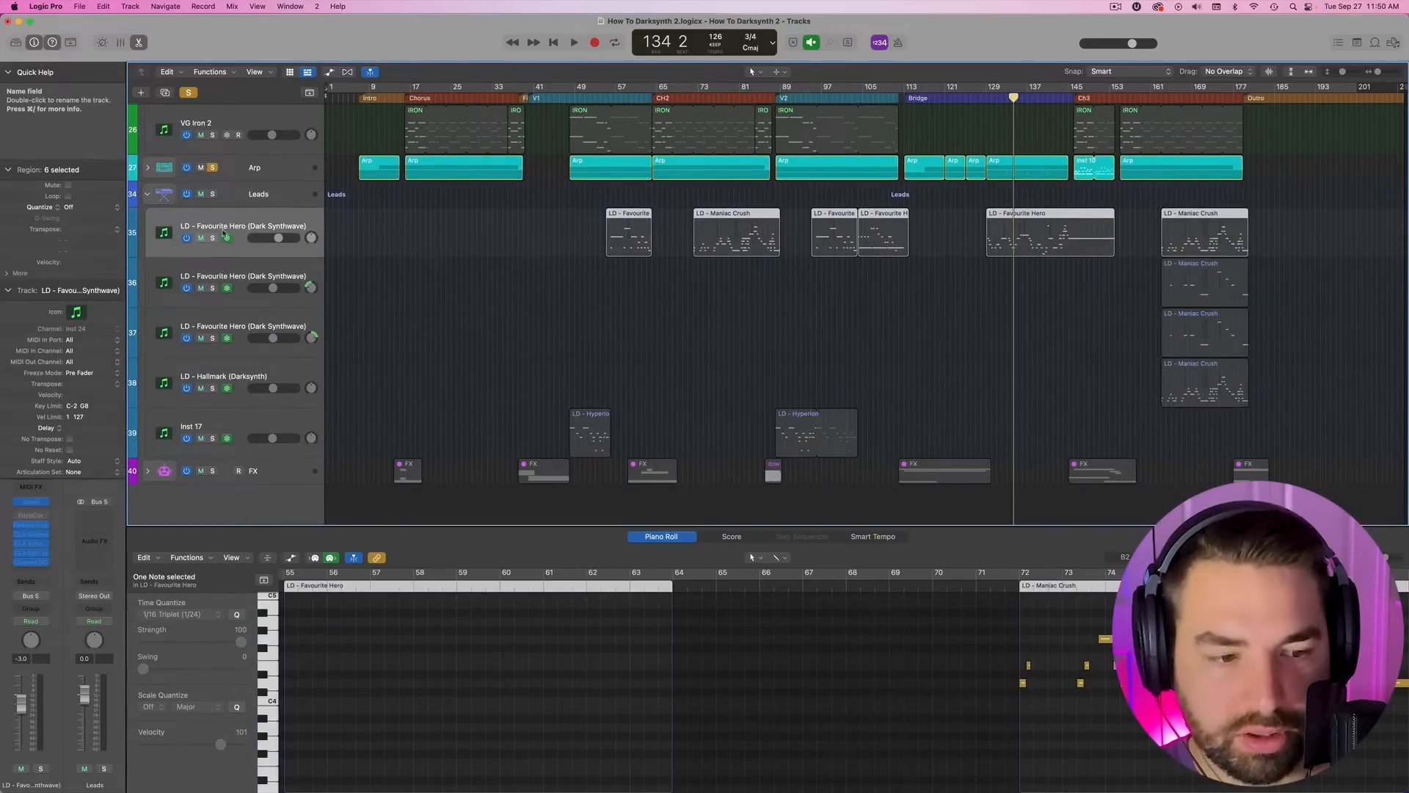
pyautogui.hscroll(-1, 257, 230)
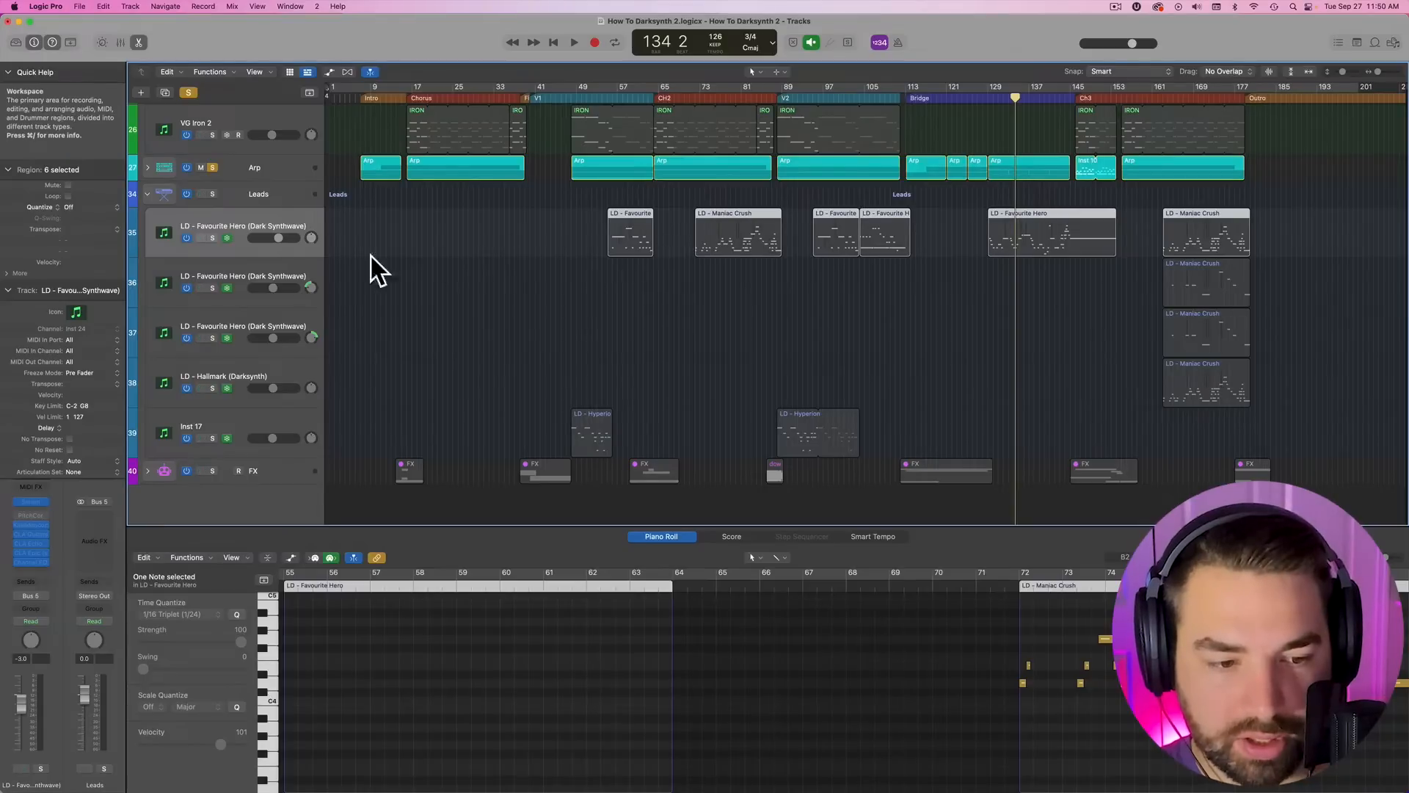
# - Play verse 1 with Inst 17 soloed to hear its LD - Hyperion lead, and examine its notes in the Piano Roll
pyautogui.moveTo(603, 94)
pyautogui.mouseDown()
pyautogui.moveTo(618, 95)
pyautogui.moveTo(581, 96)
pyautogui.mouseUp()
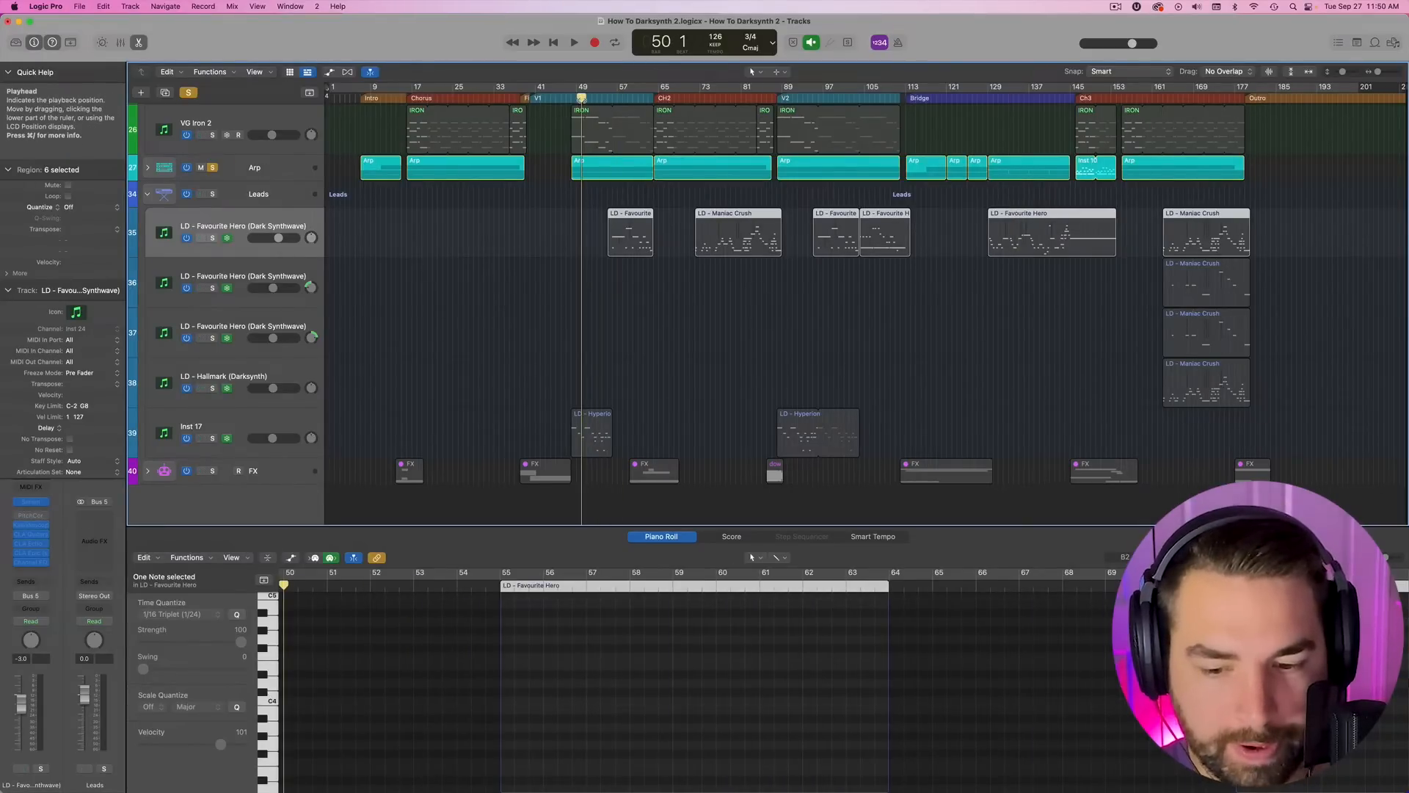
pyautogui.click(270, 422)
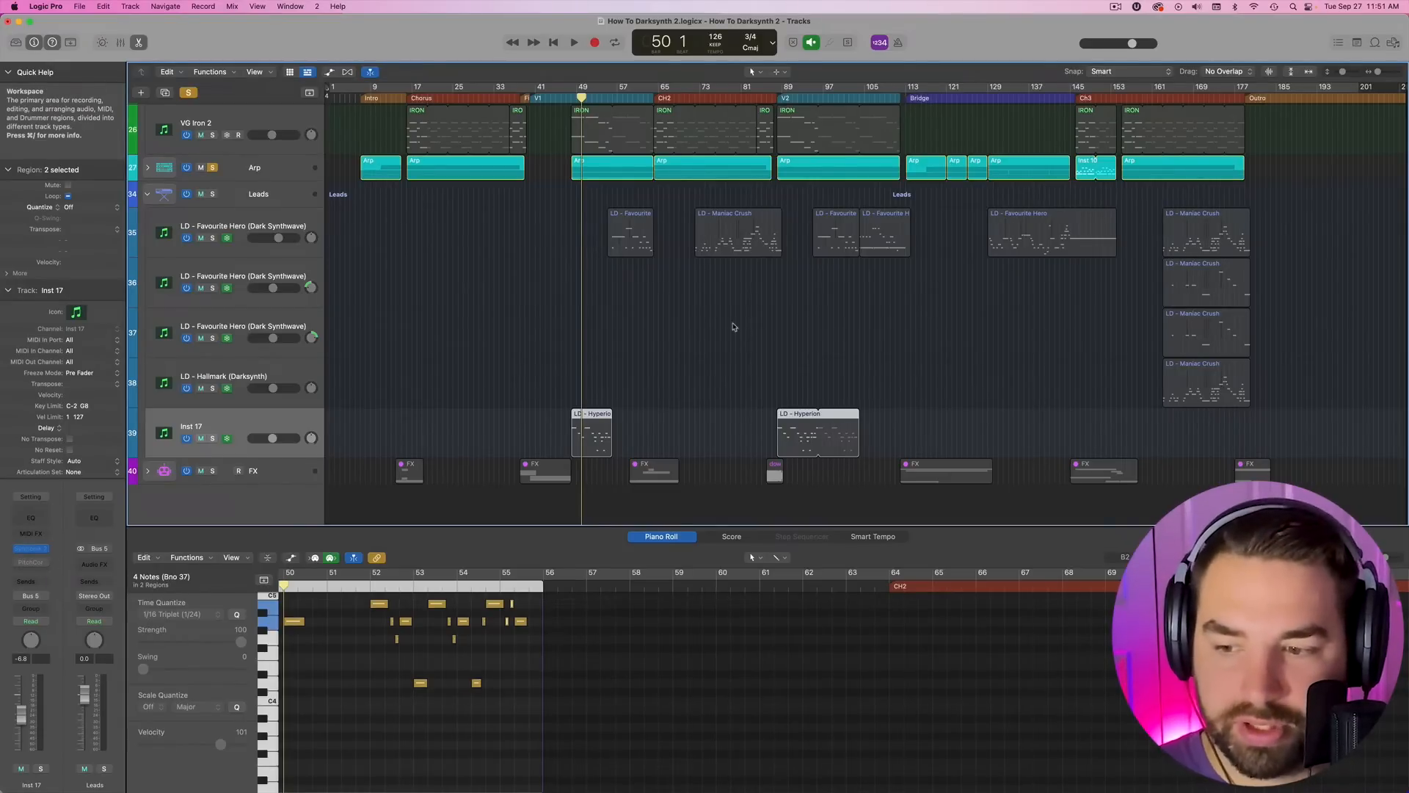
pyautogui.click(213, 425)
pyautogui.press('space')
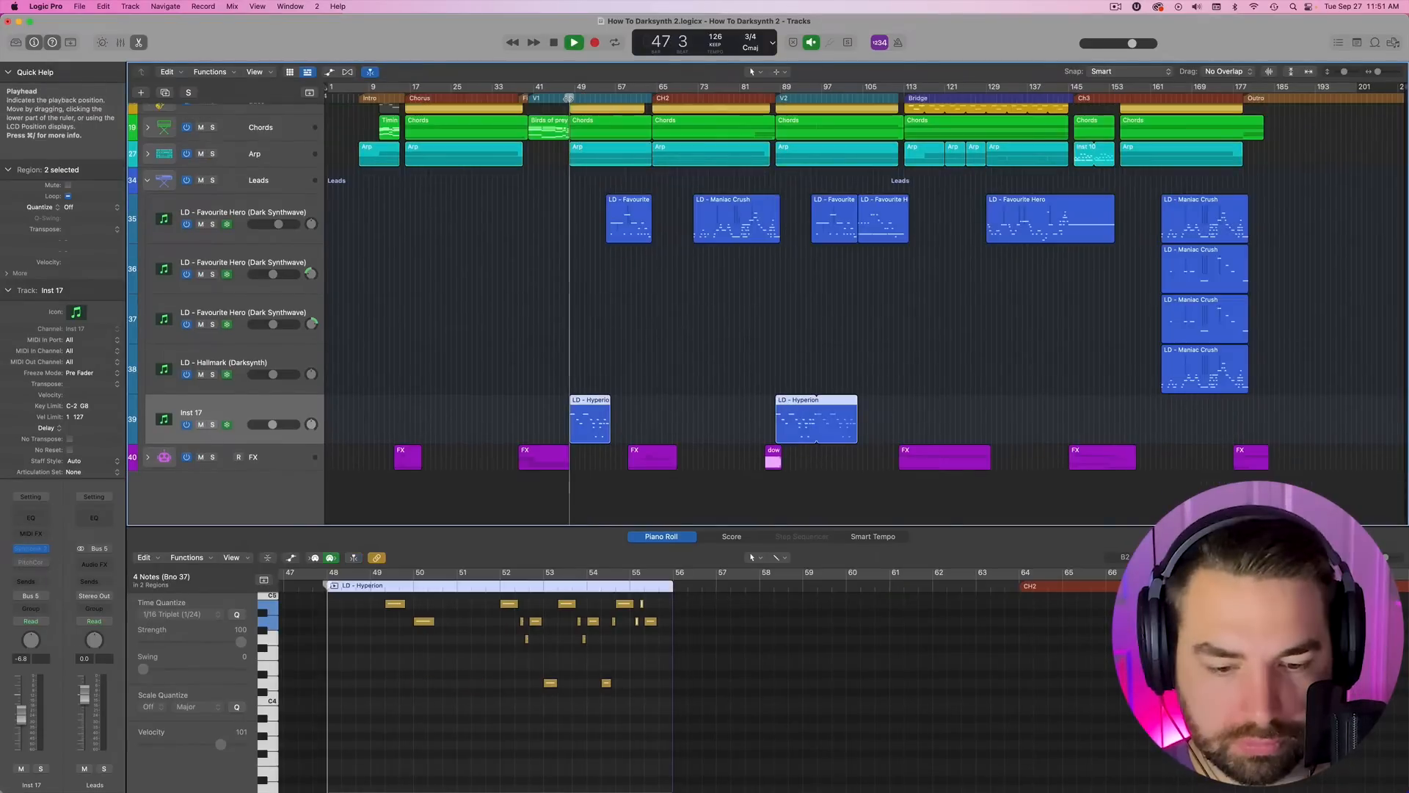
pyautogui.click(213, 425)
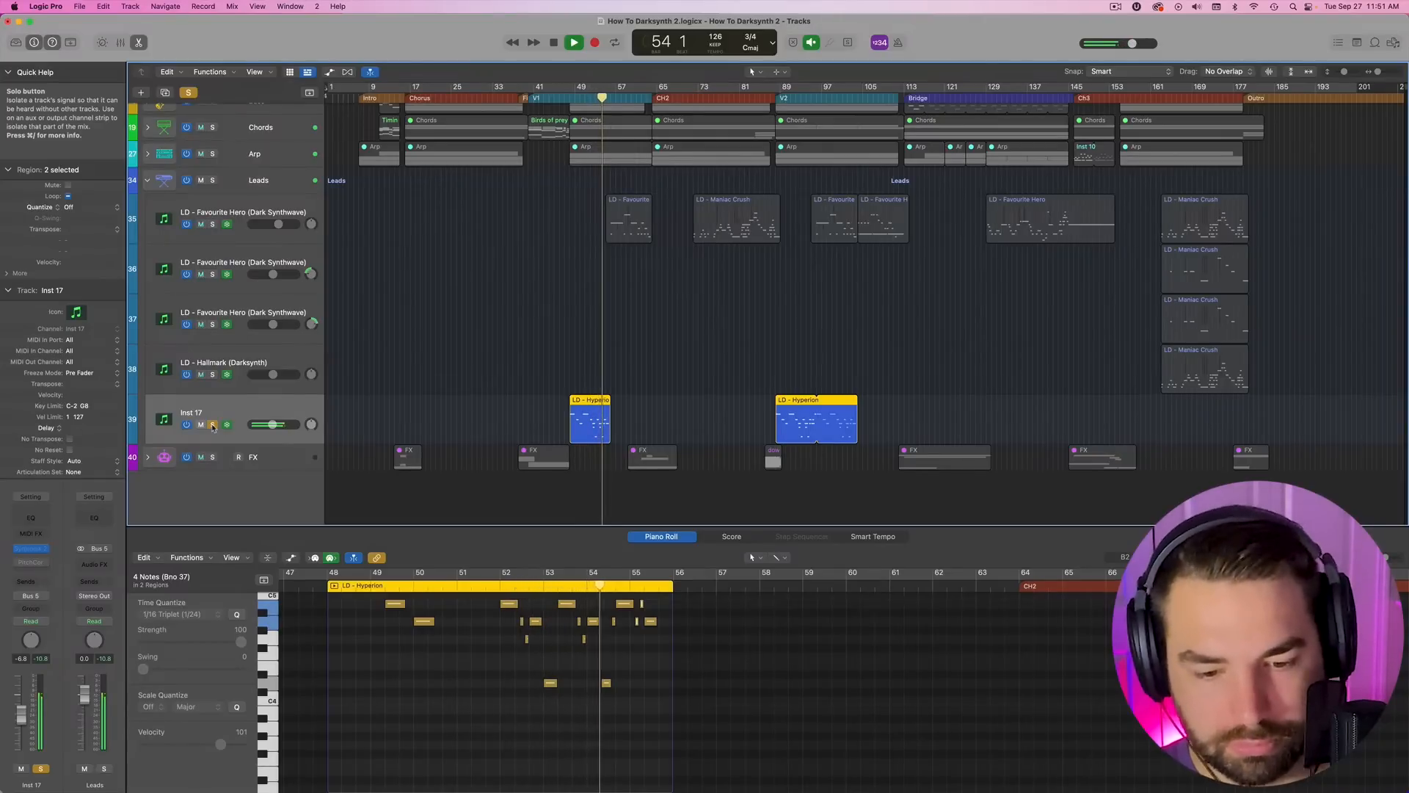
pyautogui.press('space')
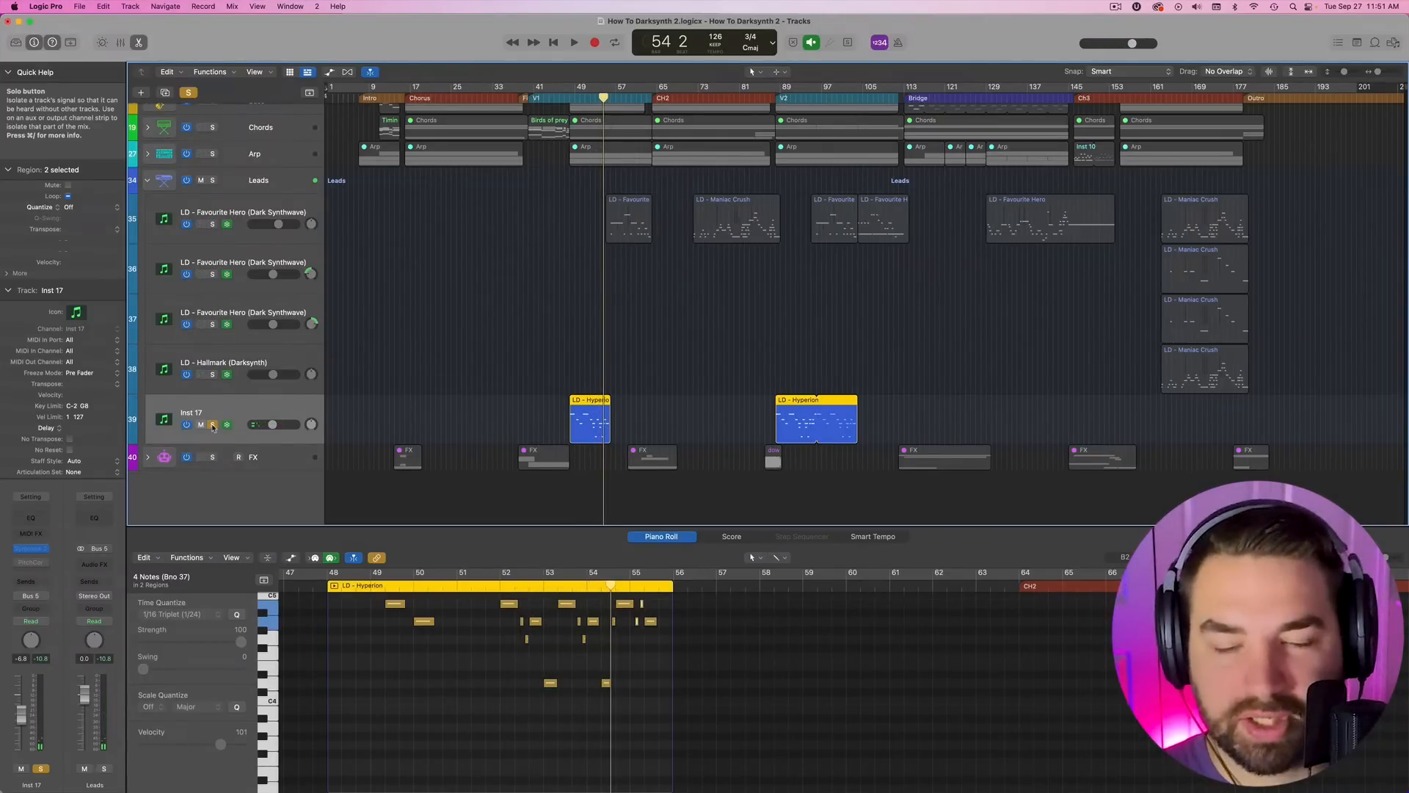
pyautogui.scroll(5, 594, 718)
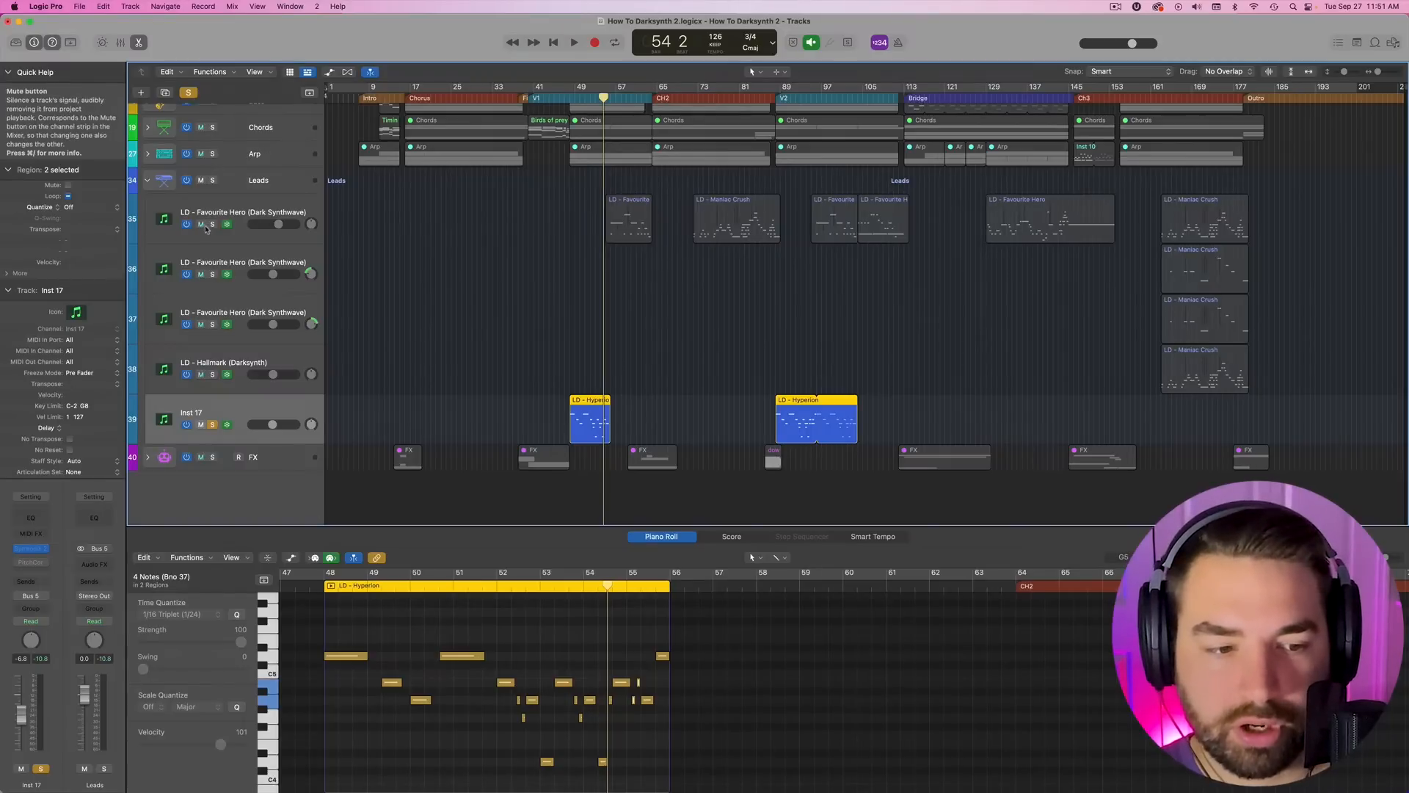
# - Solo the first LD - Favourite Hero track as well, select it and play its verse 1 lead
pyautogui.click(212, 225)
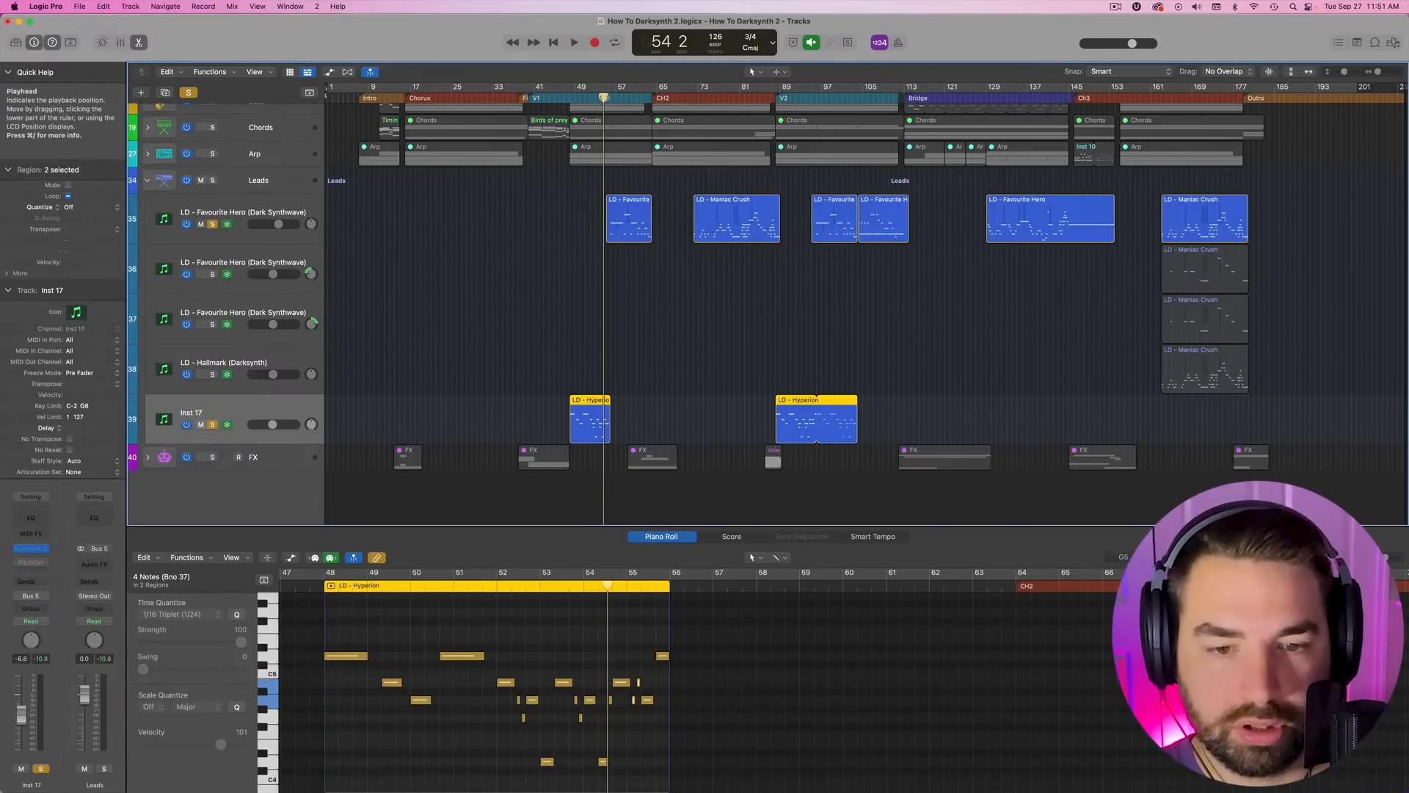
pyautogui.click(251, 205)
pyautogui.press('space')
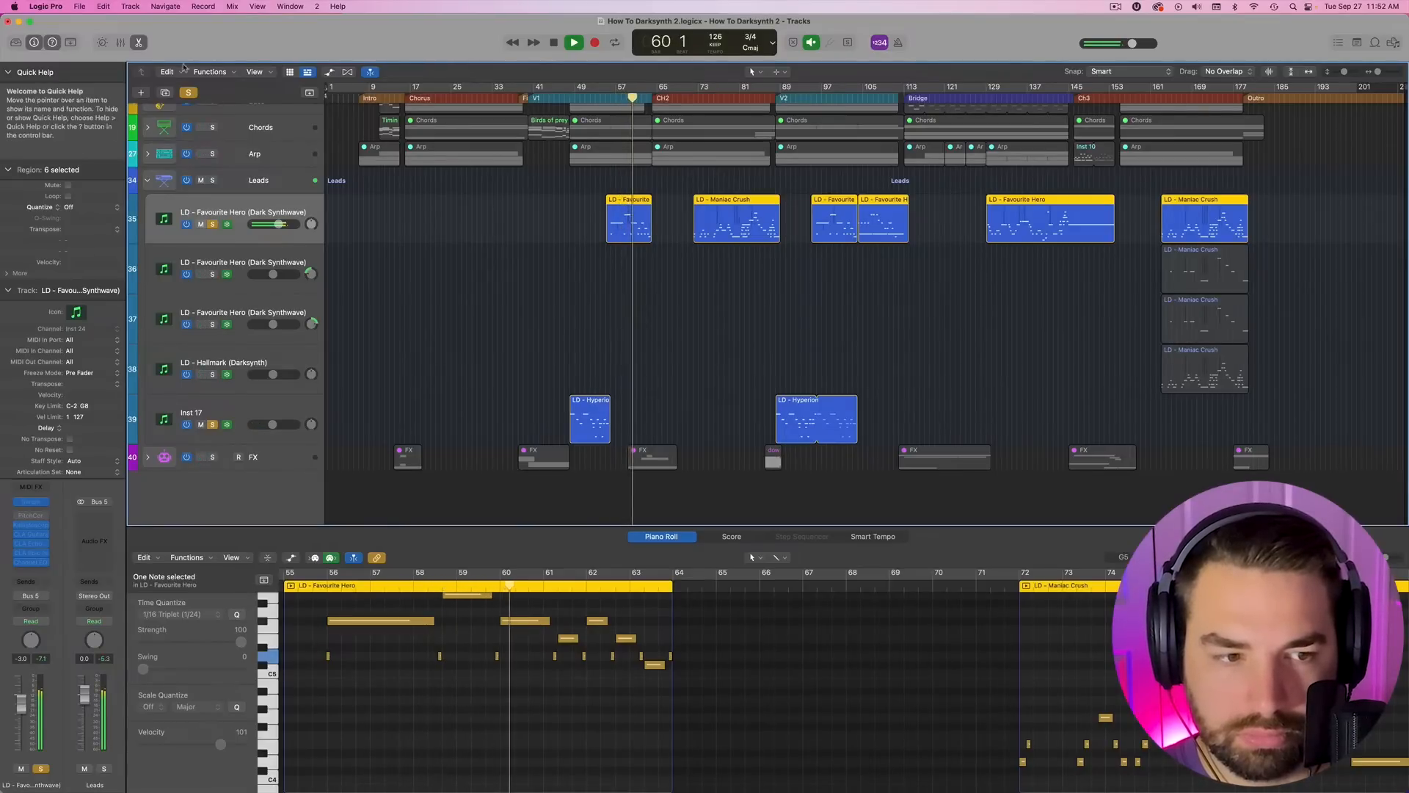
# - Clear all solos to hear the lead within the full mix, and stop playback
pyautogui.click(188, 93)
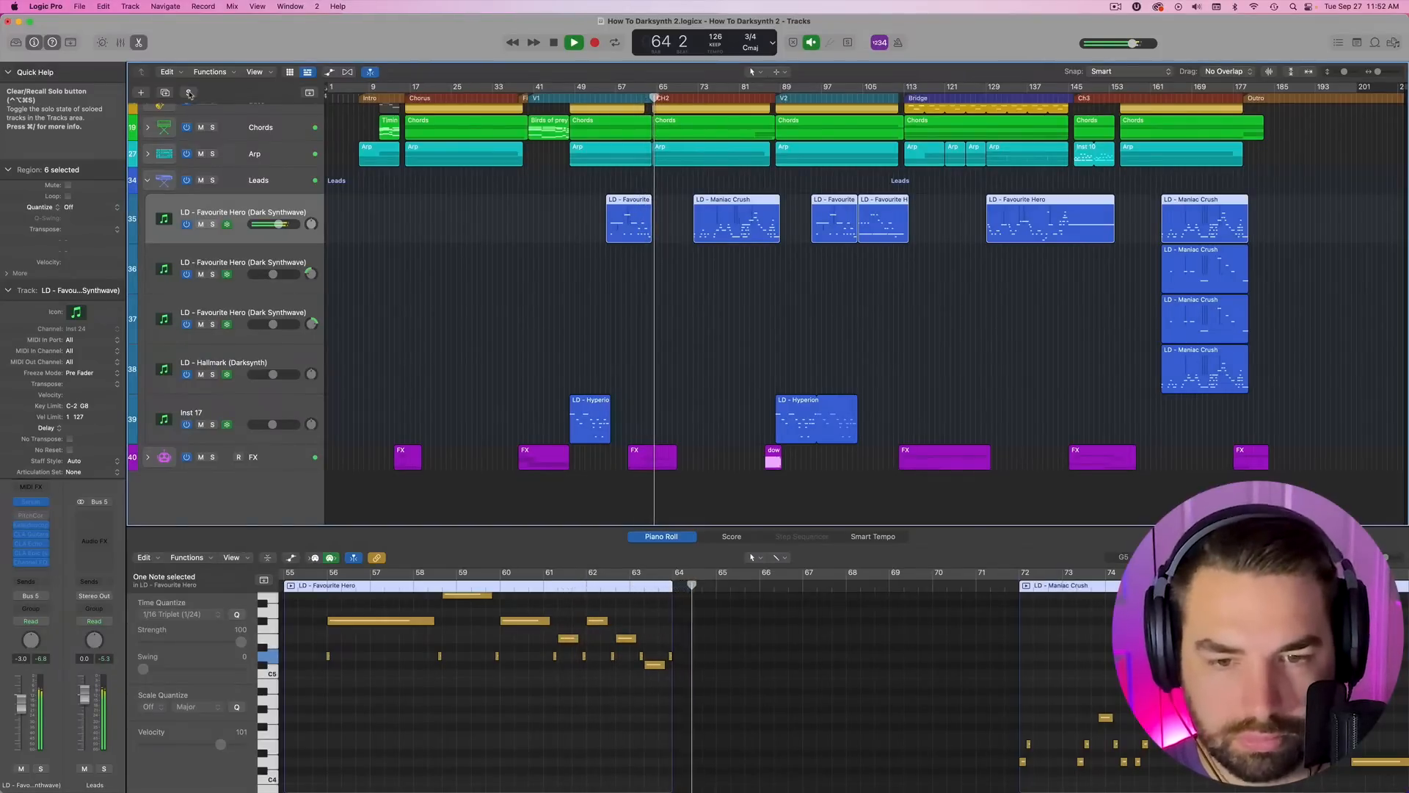
pyautogui.scroll(3, 639, 279)
pyautogui.press('space')
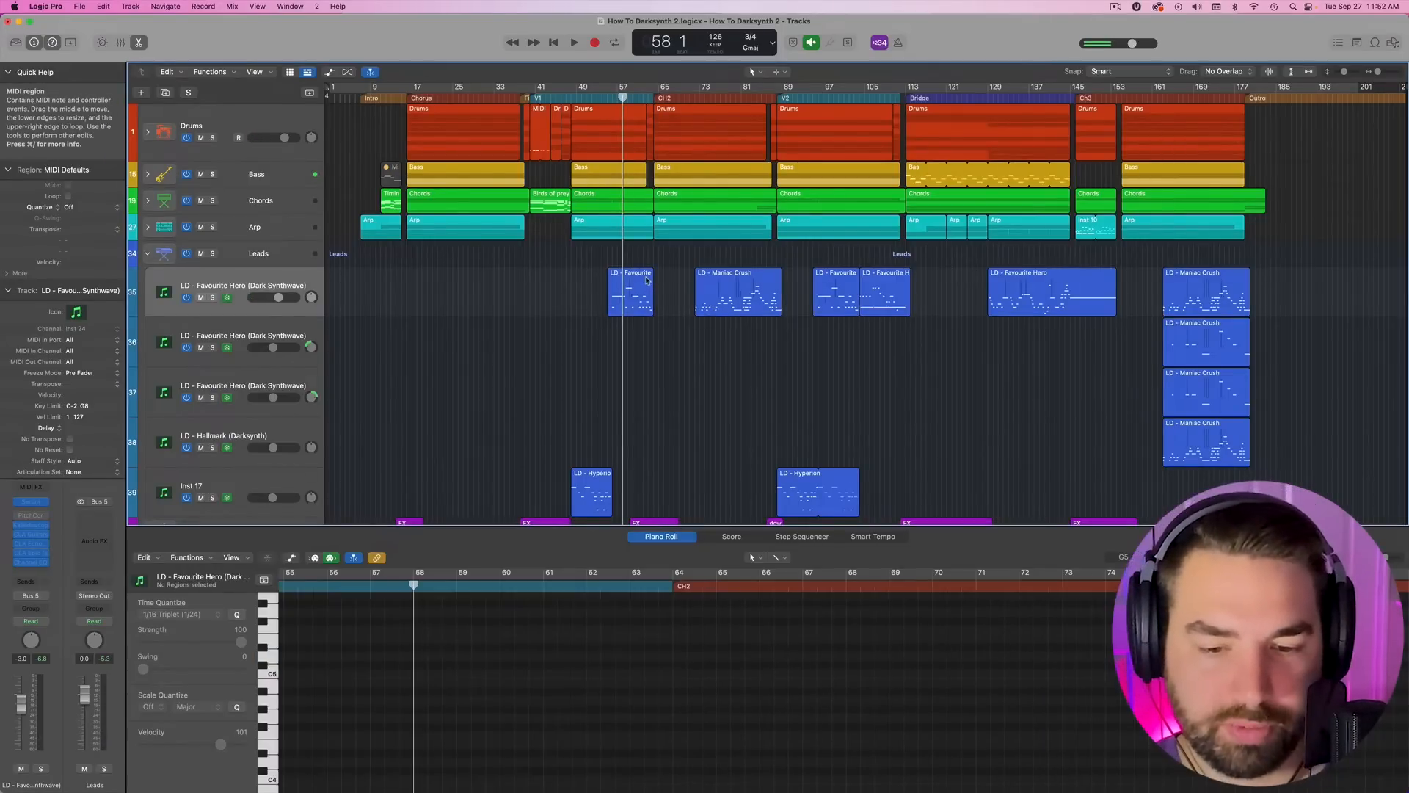
# - Select the verse 1 LD - Favourite Hero region, enlarge the Piano Roll and show its pitch bend automation
pyautogui.click(619, 277)
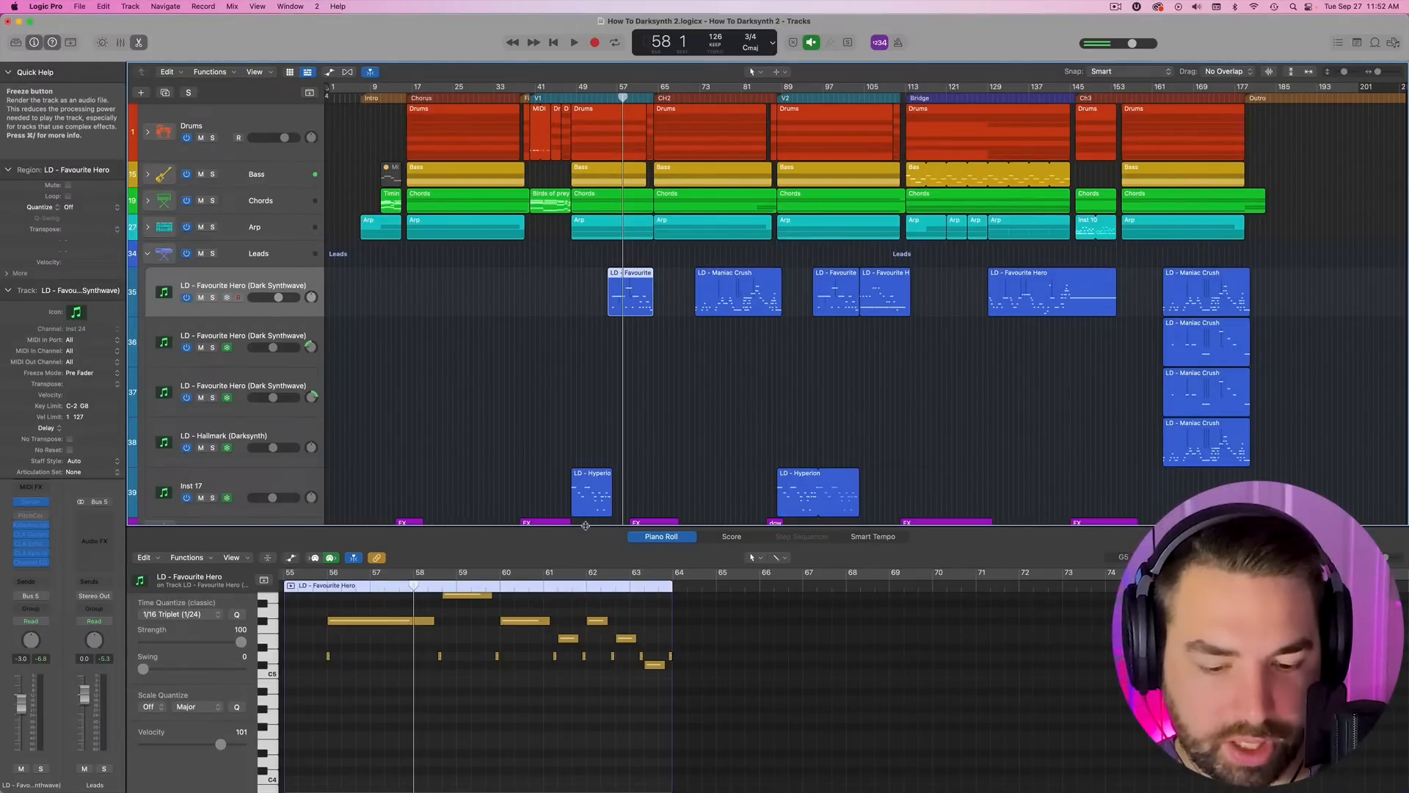
pyautogui.moveTo(584, 526); pyautogui.dragTo(609, 380)
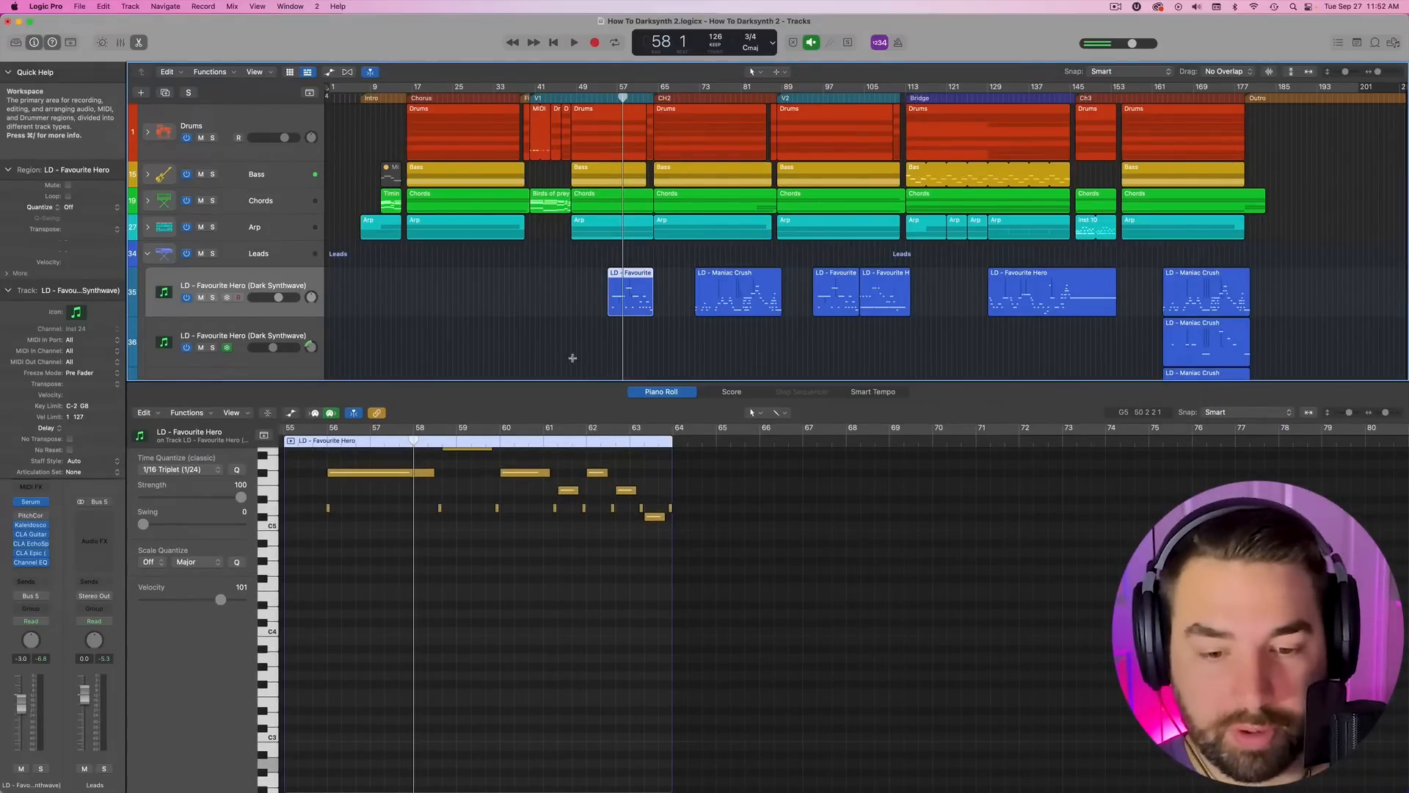
pyautogui.scroll(5, 550, 645)
pyautogui.scroll(-1, 543, 640)
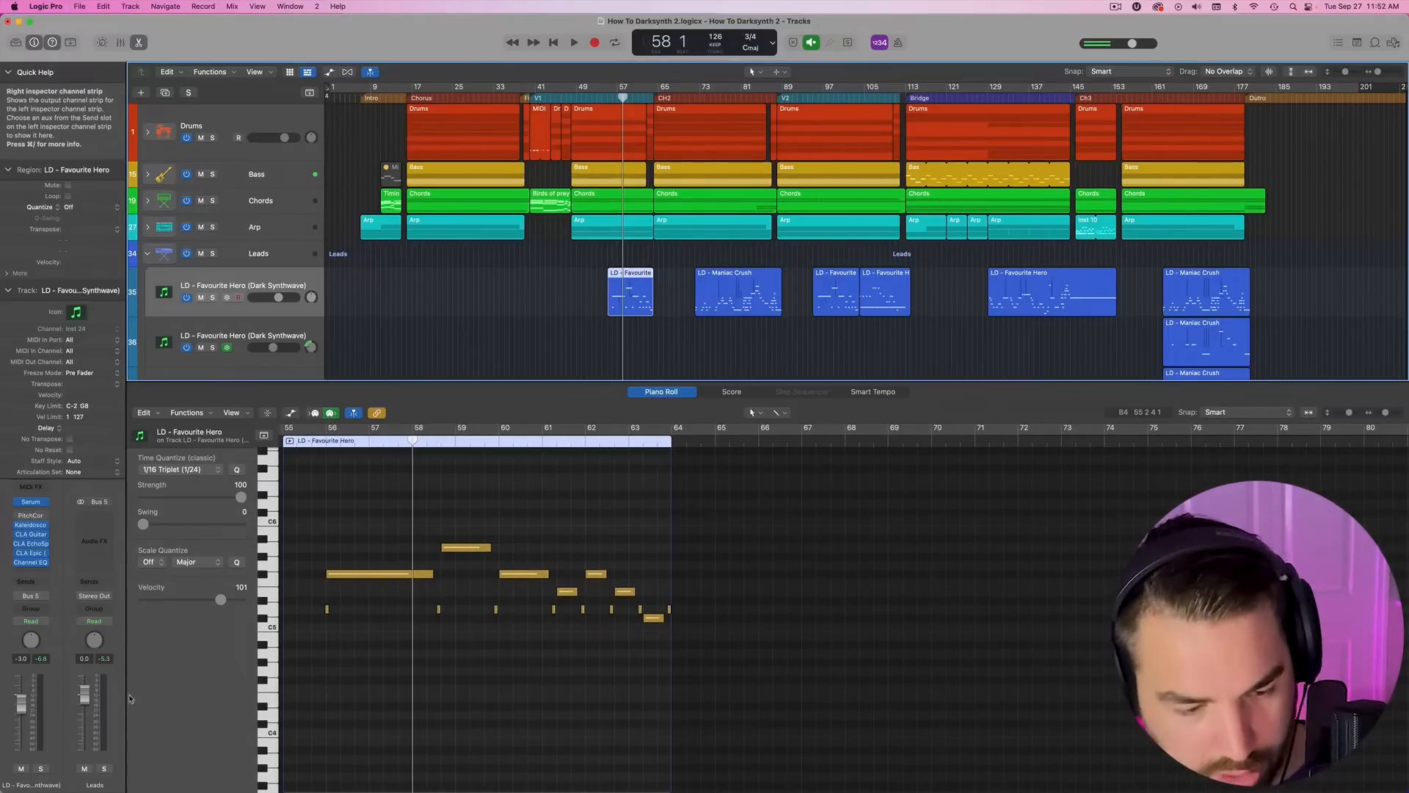
pyautogui.press('a')
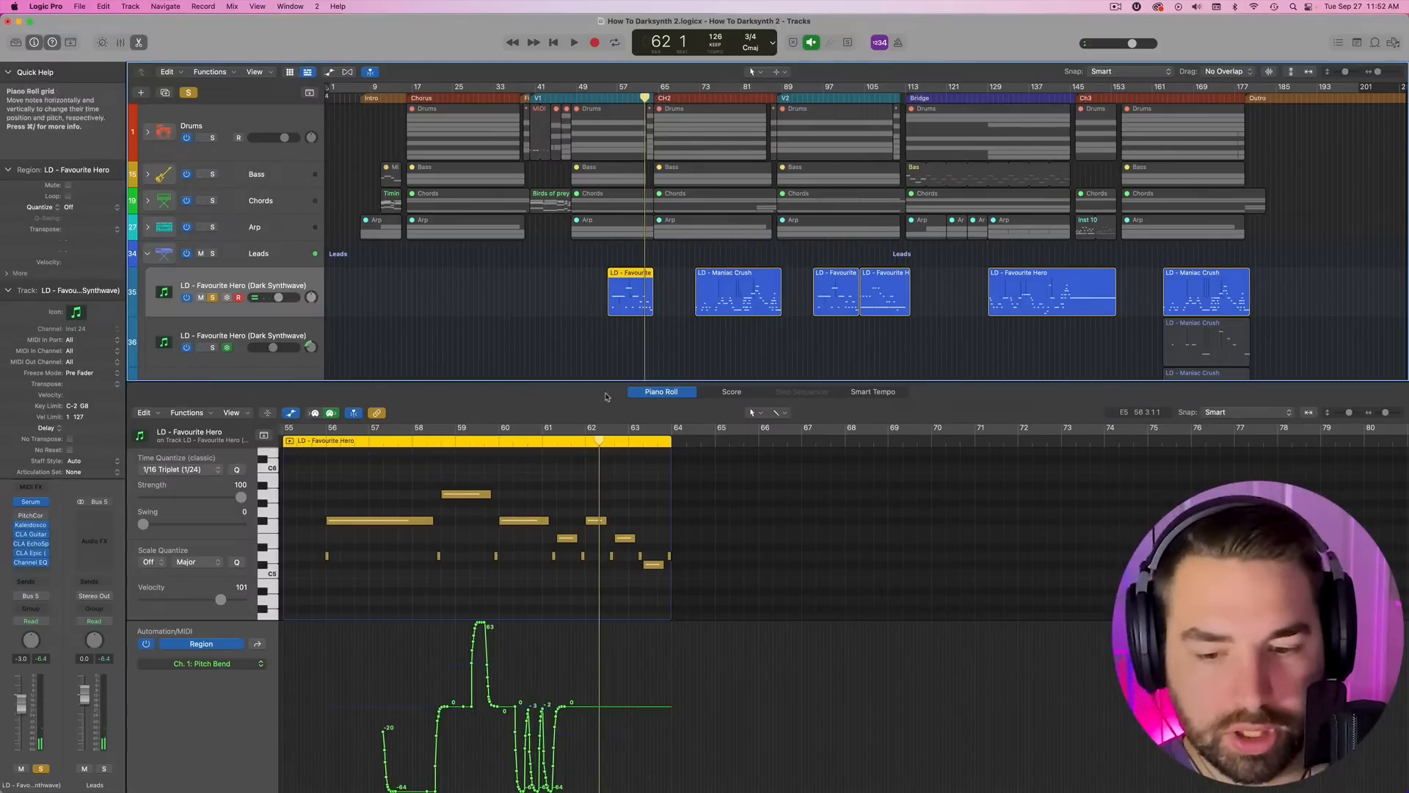
# - Move the playhead into chorus 2 and select the LD - Maniac Crush region to examine its notes and pitch bends
pyautogui.click(712, 101)
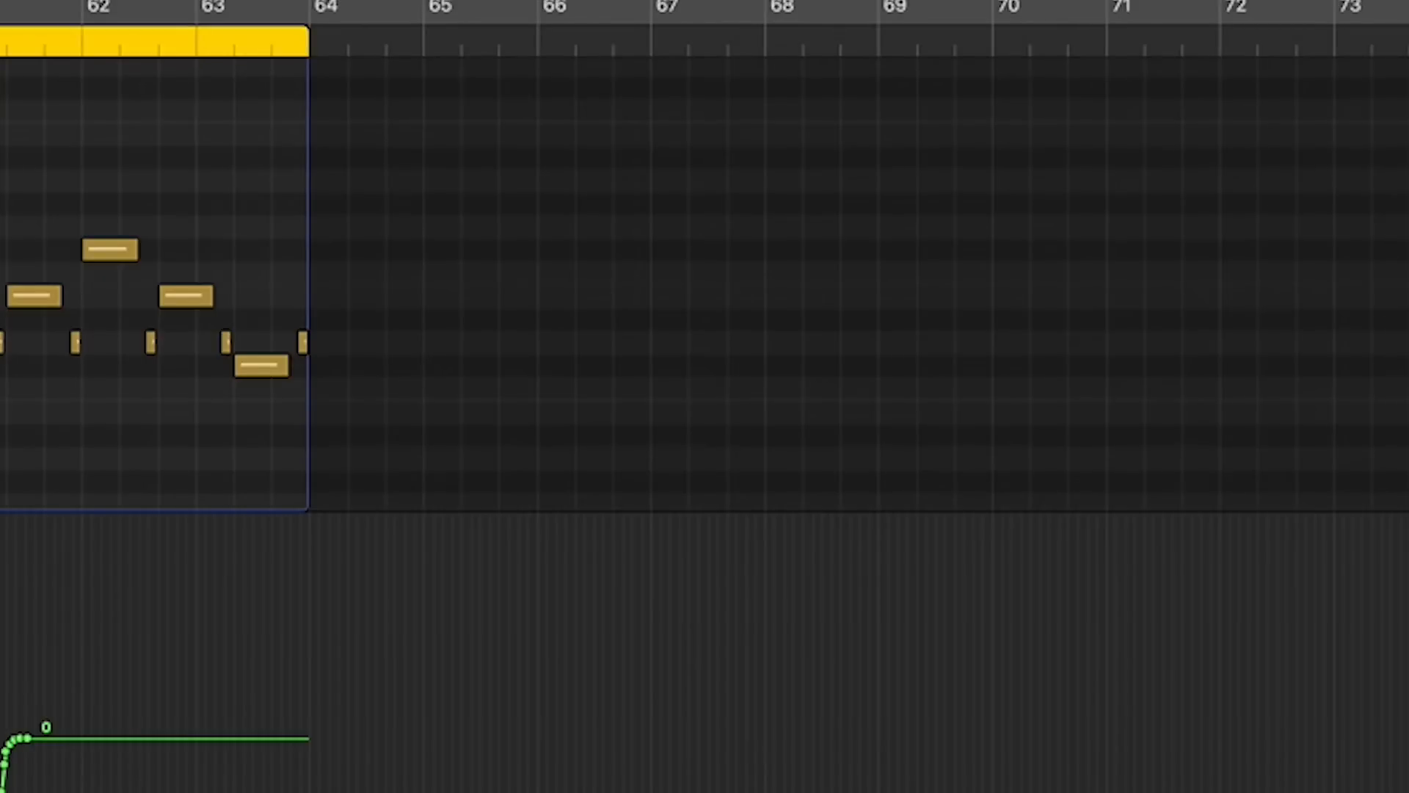
pyautogui.press('Right')
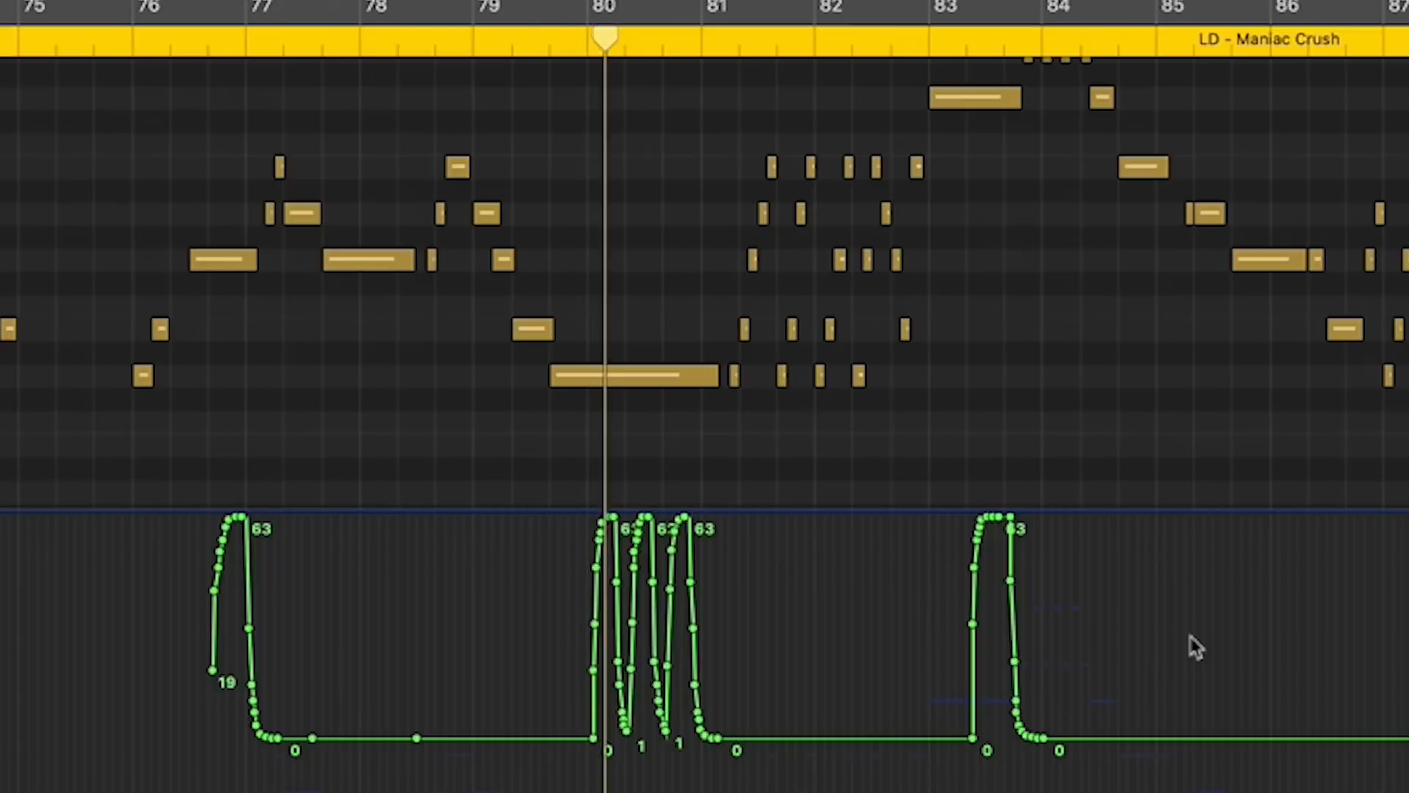
# - Open the Kaleidoscopes effect on the LD - Favourite Hero track, close it, and open CLA Guitars to examine their settings
pyautogui.scroll(-1, 1196, 647)
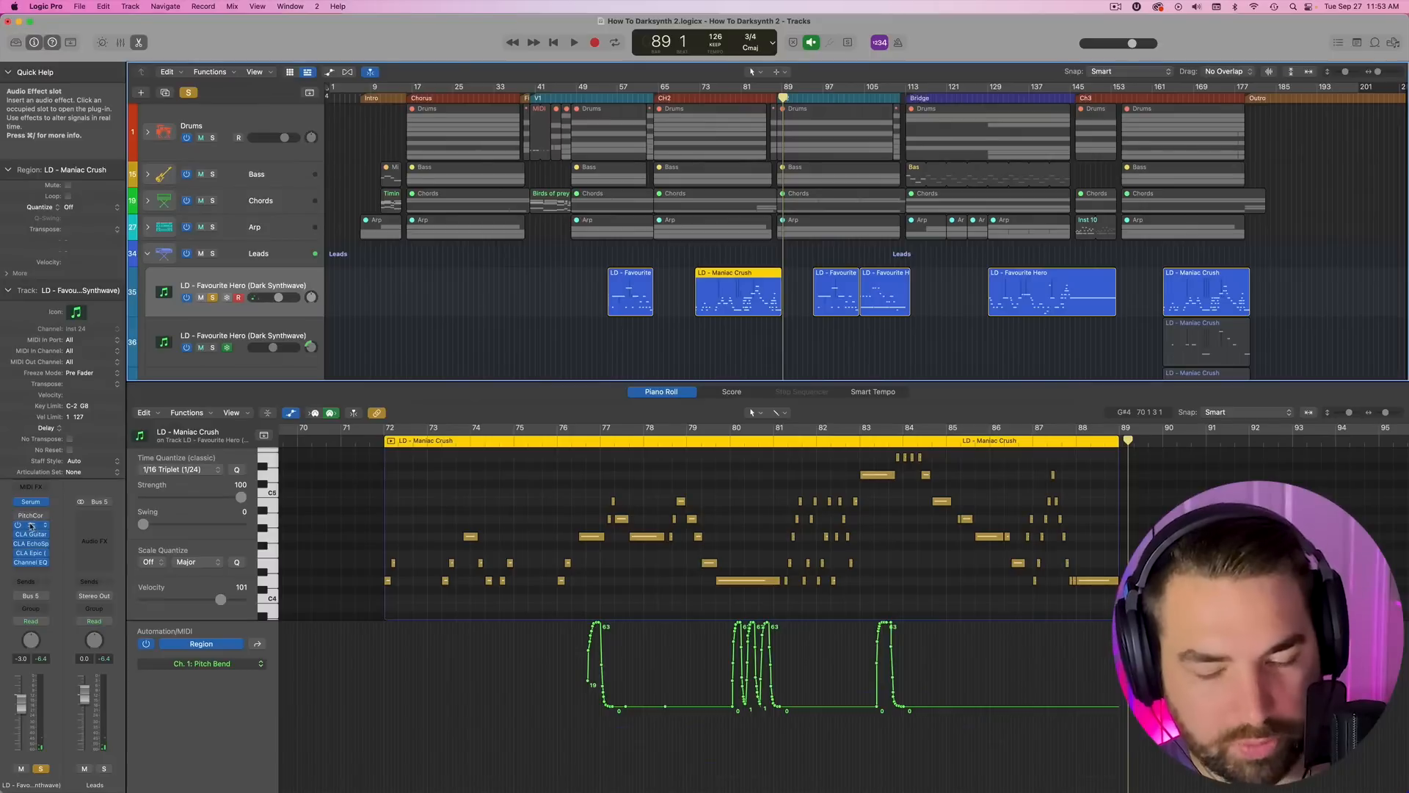
pyautogui.click(31, 526)
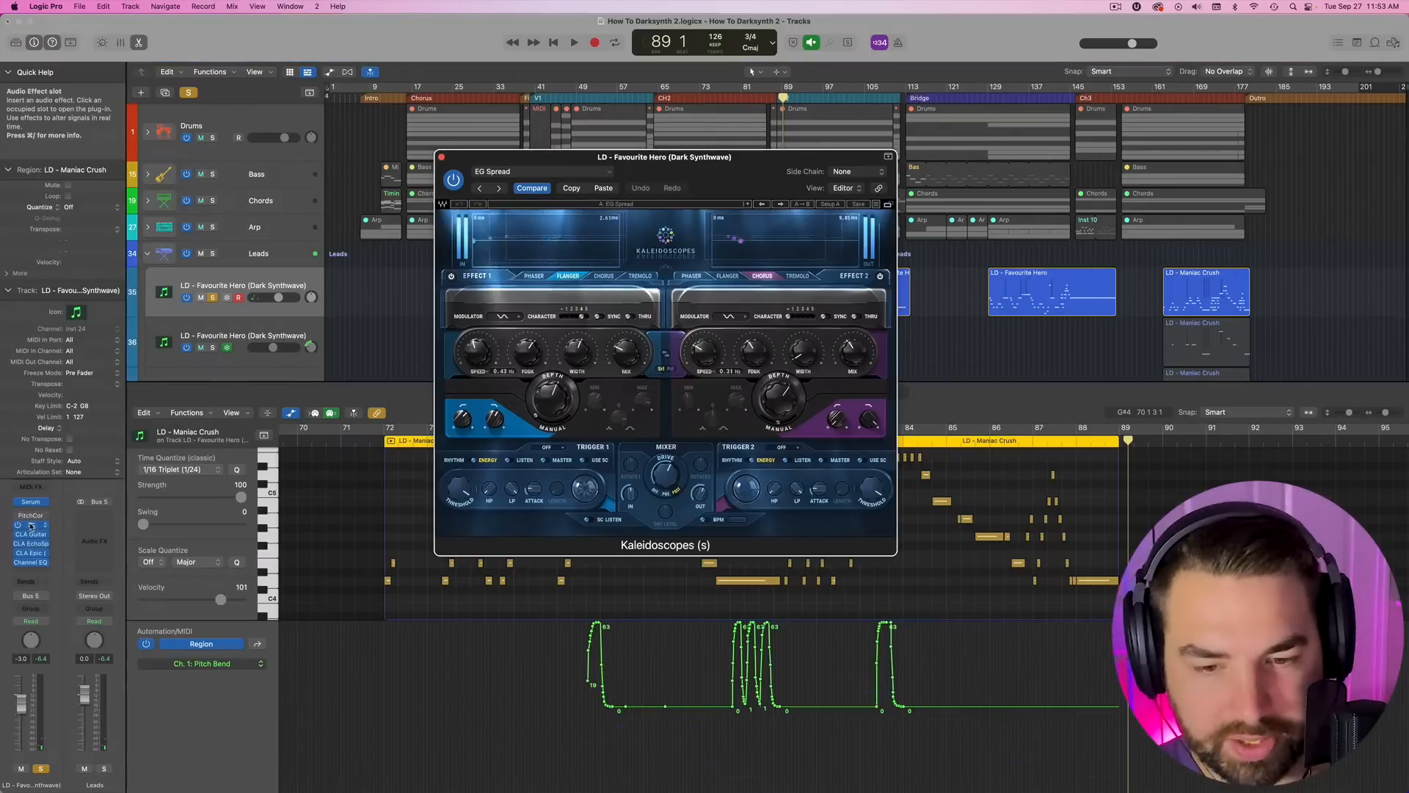
pyautogui.moveTo(769, 161); pyautogui.dragTo(847, 112)
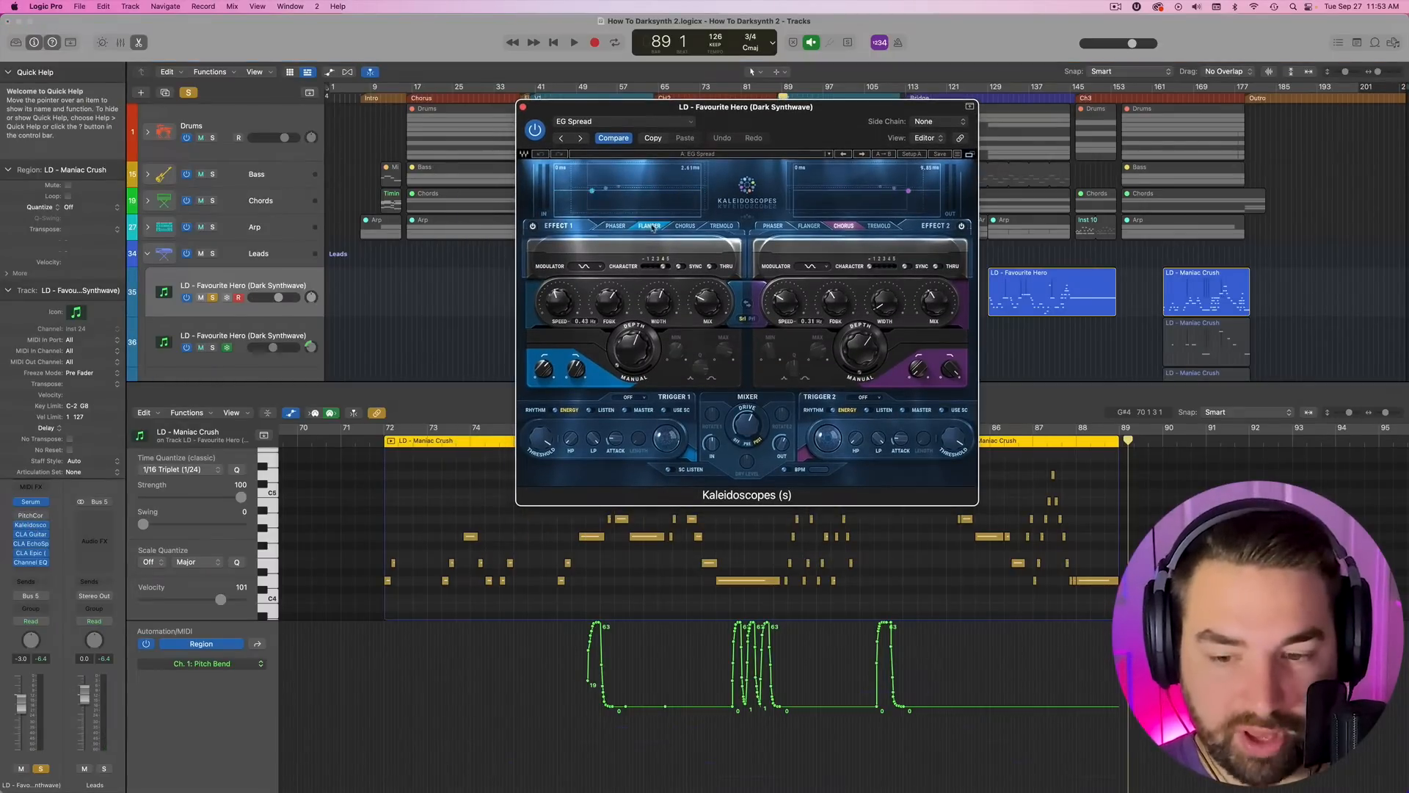
pyautogui.click(523, 107)
pyautogui.click(31, 534)
pyautogui.moveTo(733, 160); pyautogui.dragTo(855, 107)
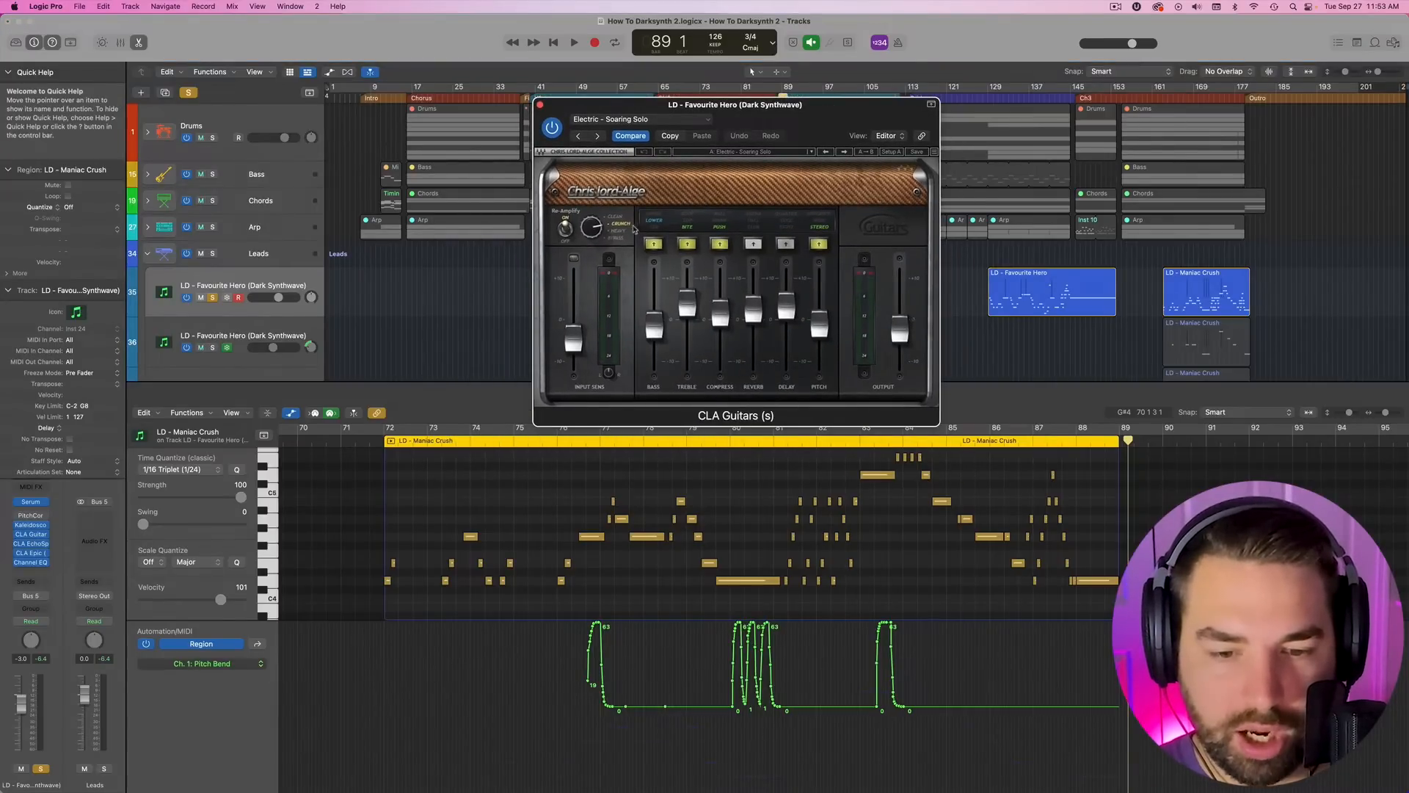
# - Play the chorus 2 lead with its effects bypassed, re-enabling Kaleidoscopes, CLA Guitars and CLA EchoSphere one by one to compare the sound
pyautogui.press('space')
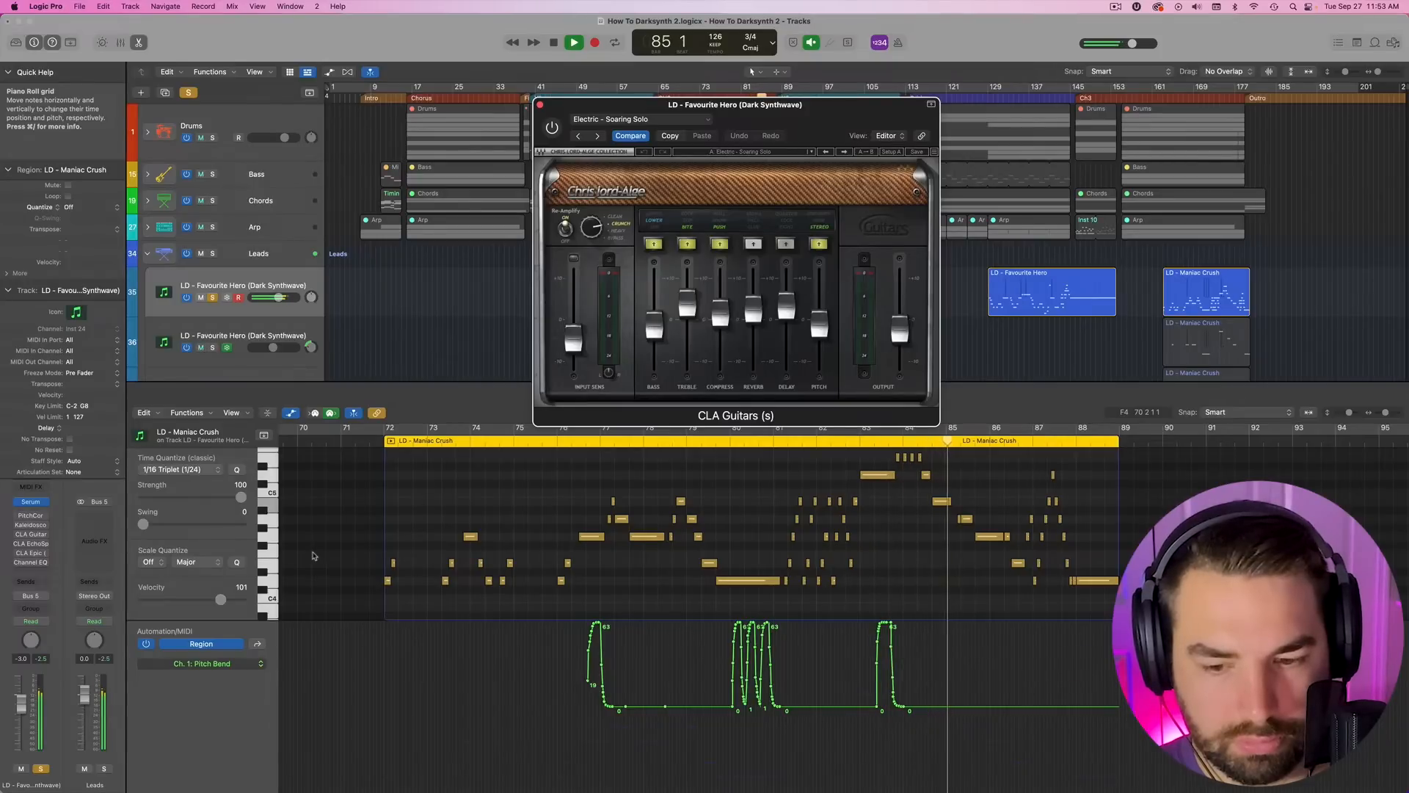
pyautogui.press('space')
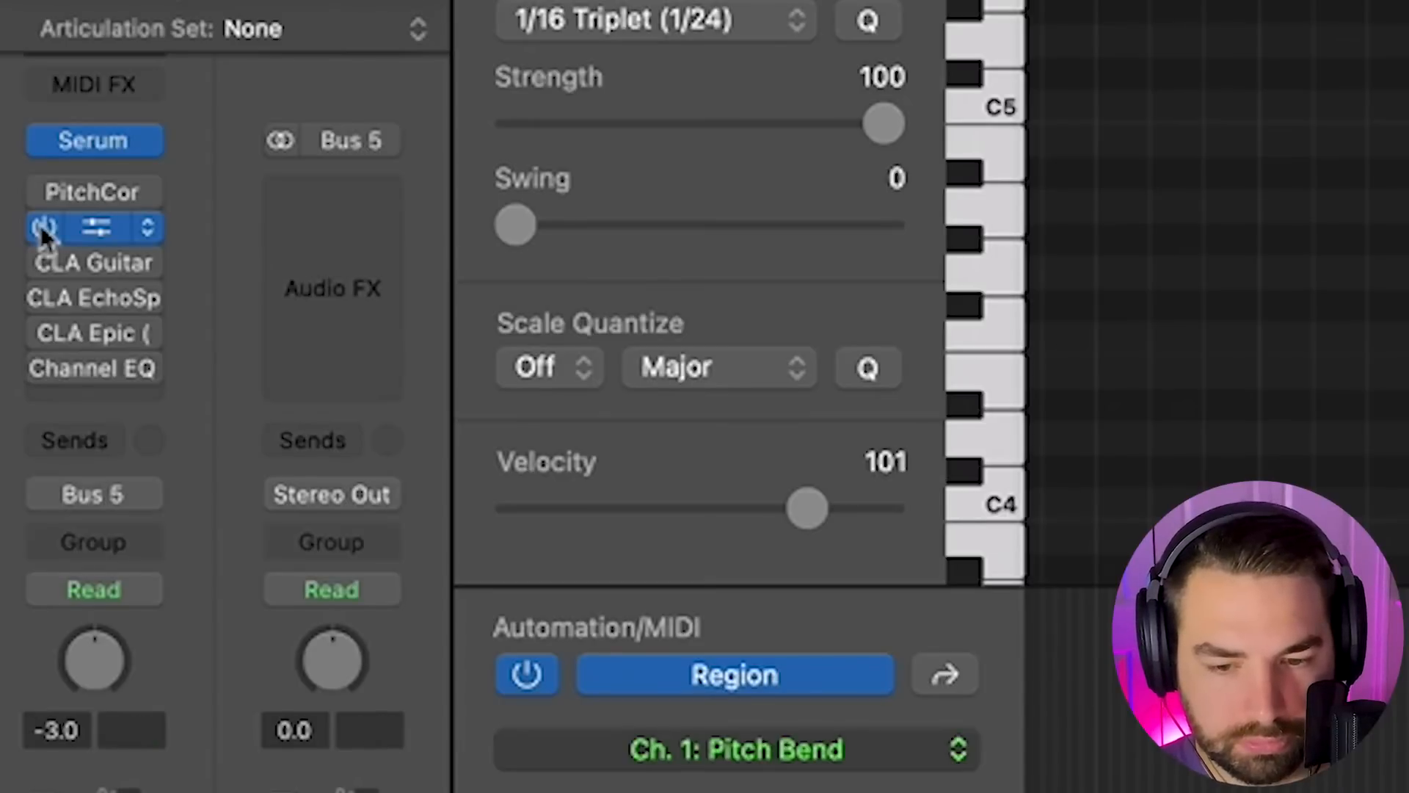
pyautogui.press('space')
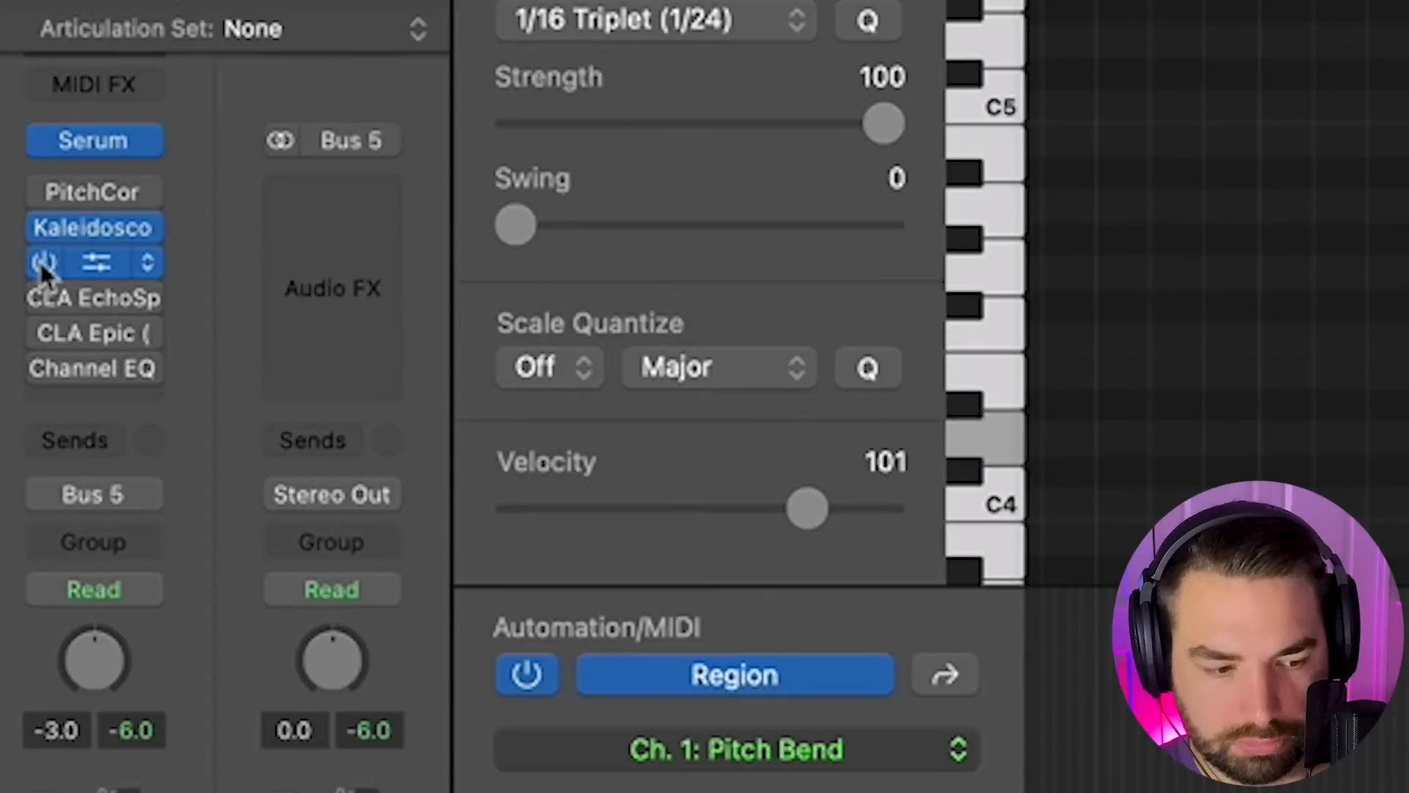
pyautogui.click(43, 298)
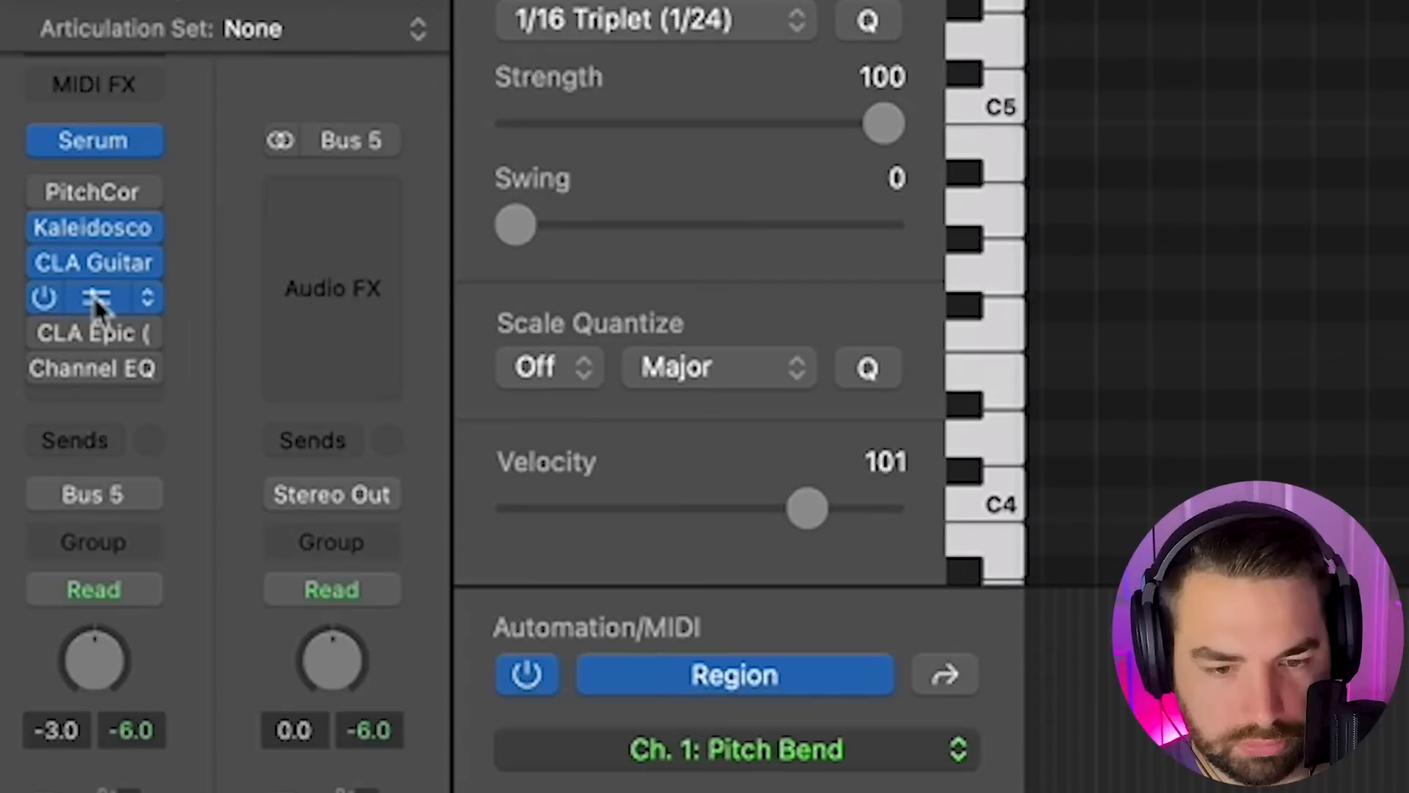
# - Examine the CLA EchoSphere and CLA Epic settings on the lead and close both plug-in windows
pyautogui.click(95, 298)
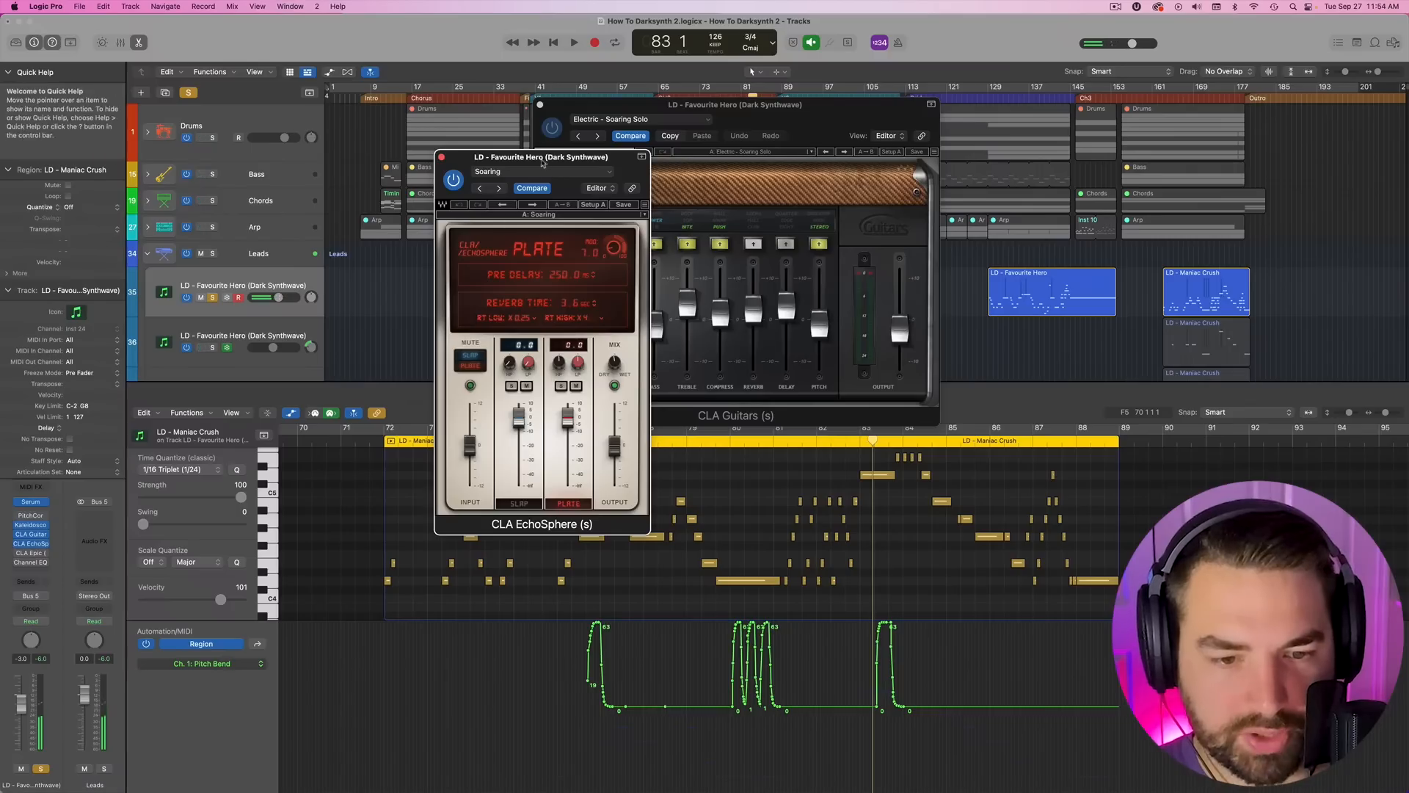
pyautogui.moveTo(543, 163); pyautogui.dragTo(484, 103)
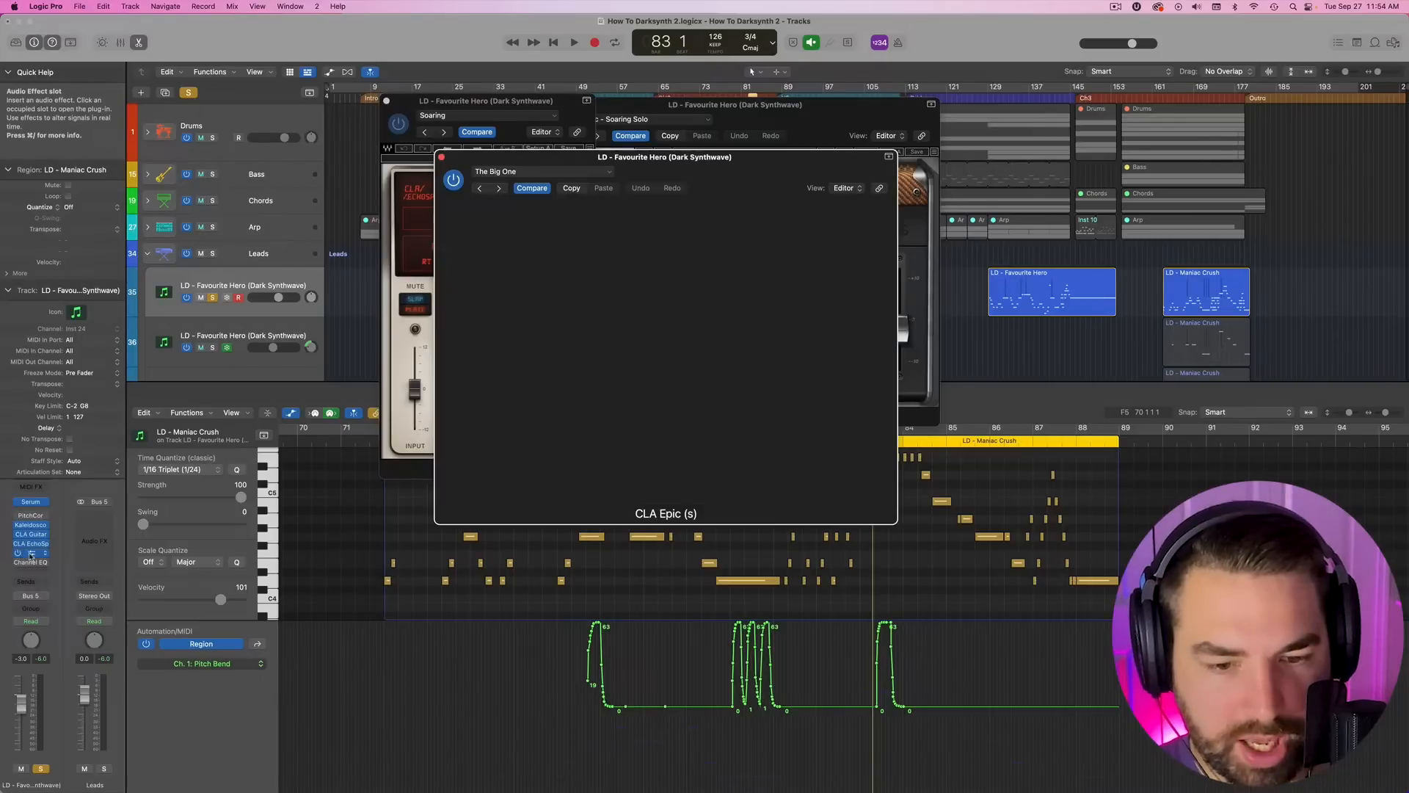
pyautogui.click(441, 157)
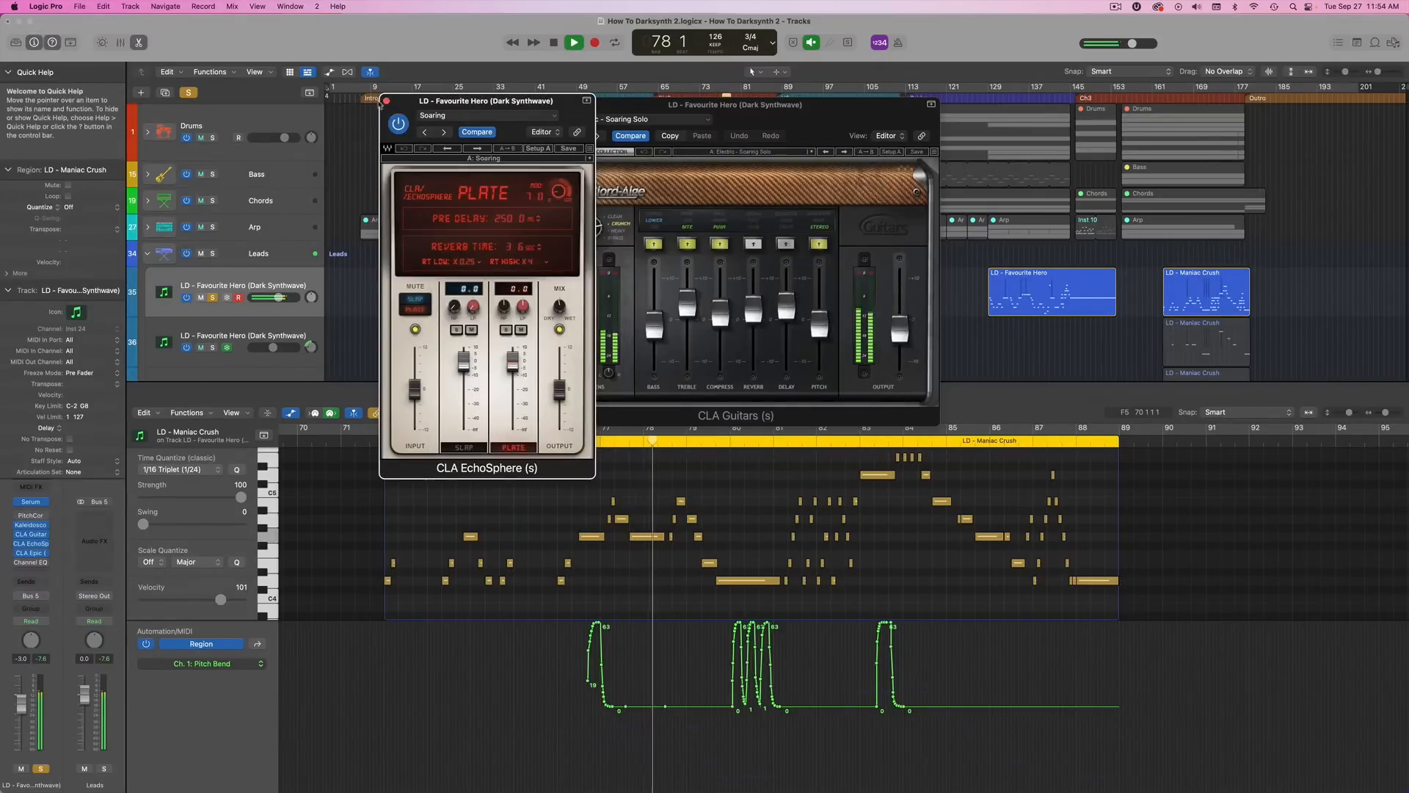
pyautogui.click(386, 100)
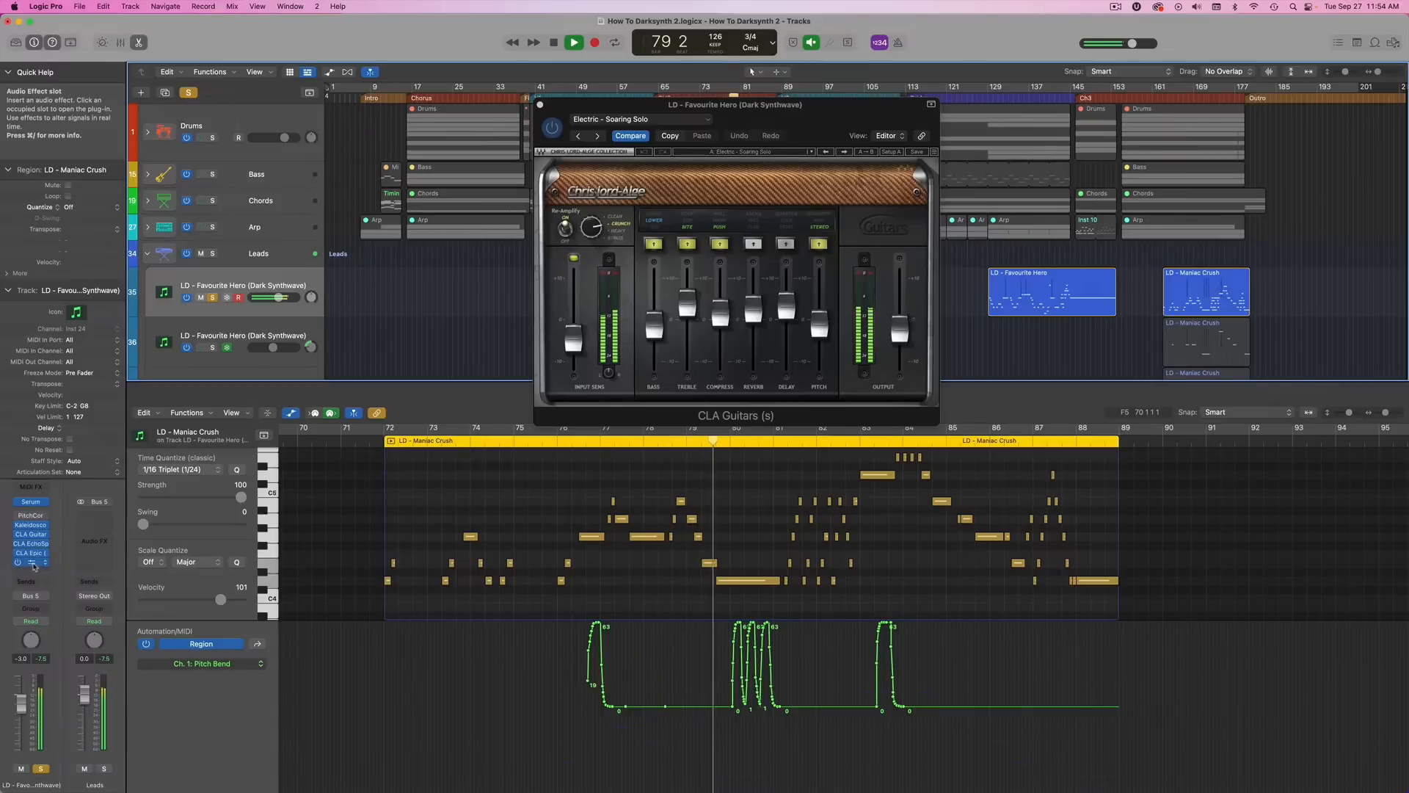
# - Move the lead's Channel EQ ahead of Kaleidoscopes in the effect chain and open it to examine its curve
pyautogui.moveTo(32, 565); pyautogui.dragTo(31, 526)
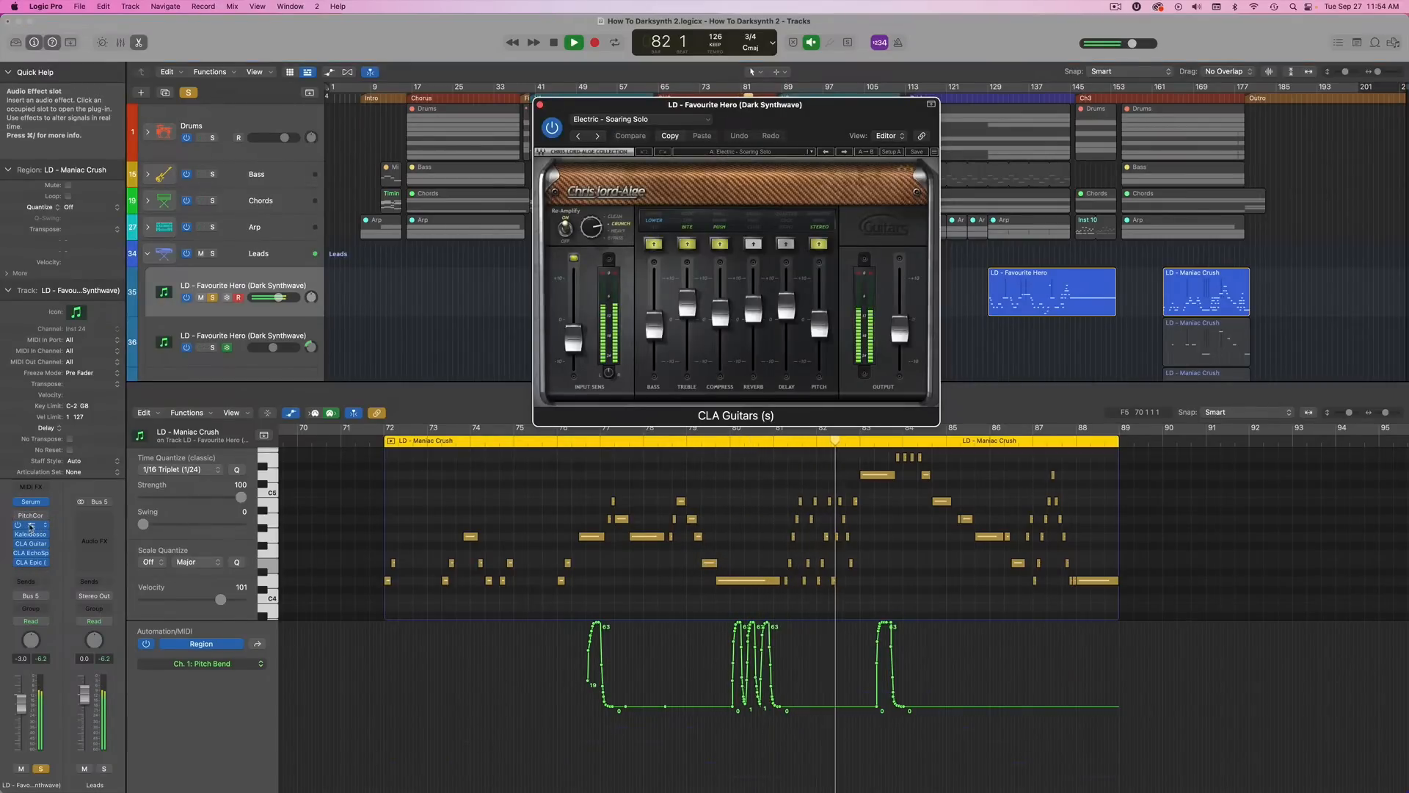
pyautogui.click(32, 525)
pyautogui.press('space')
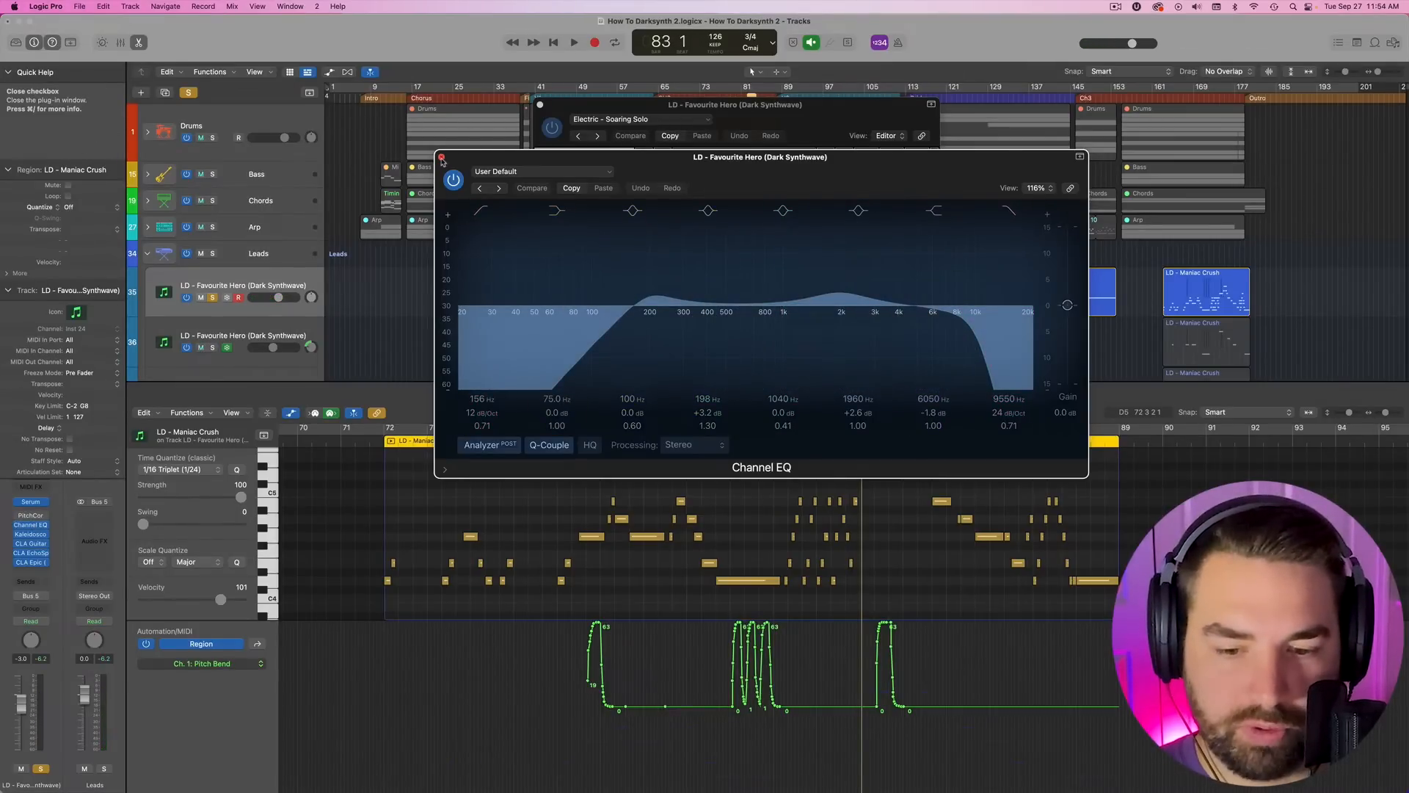
pyautogui.click(442, 159)
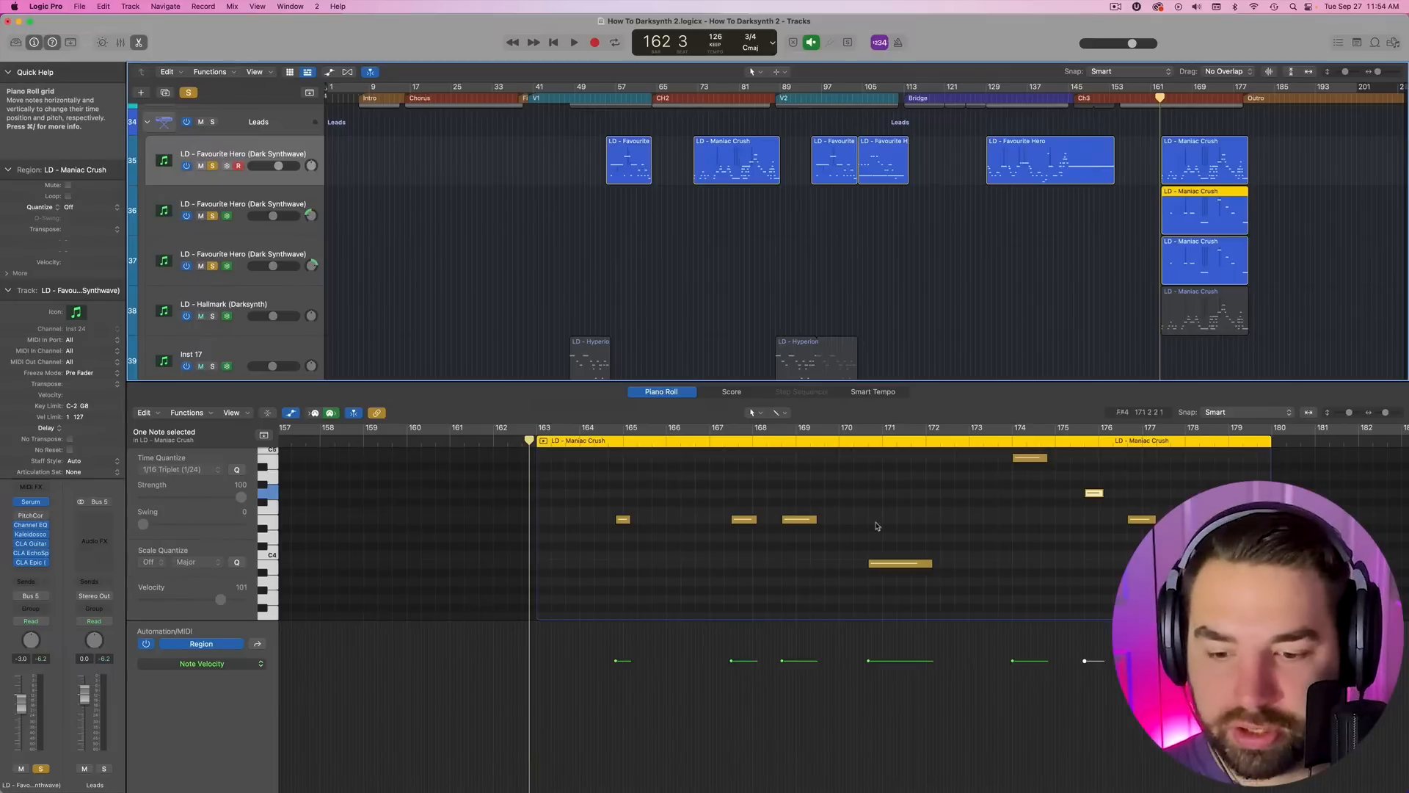
# - Examine the panned LD - Favourite Hero harmony tracks and their chorus 3 regions, and select the LD - Hallmark track
pyautogui.scroll(1, 1140, 266)
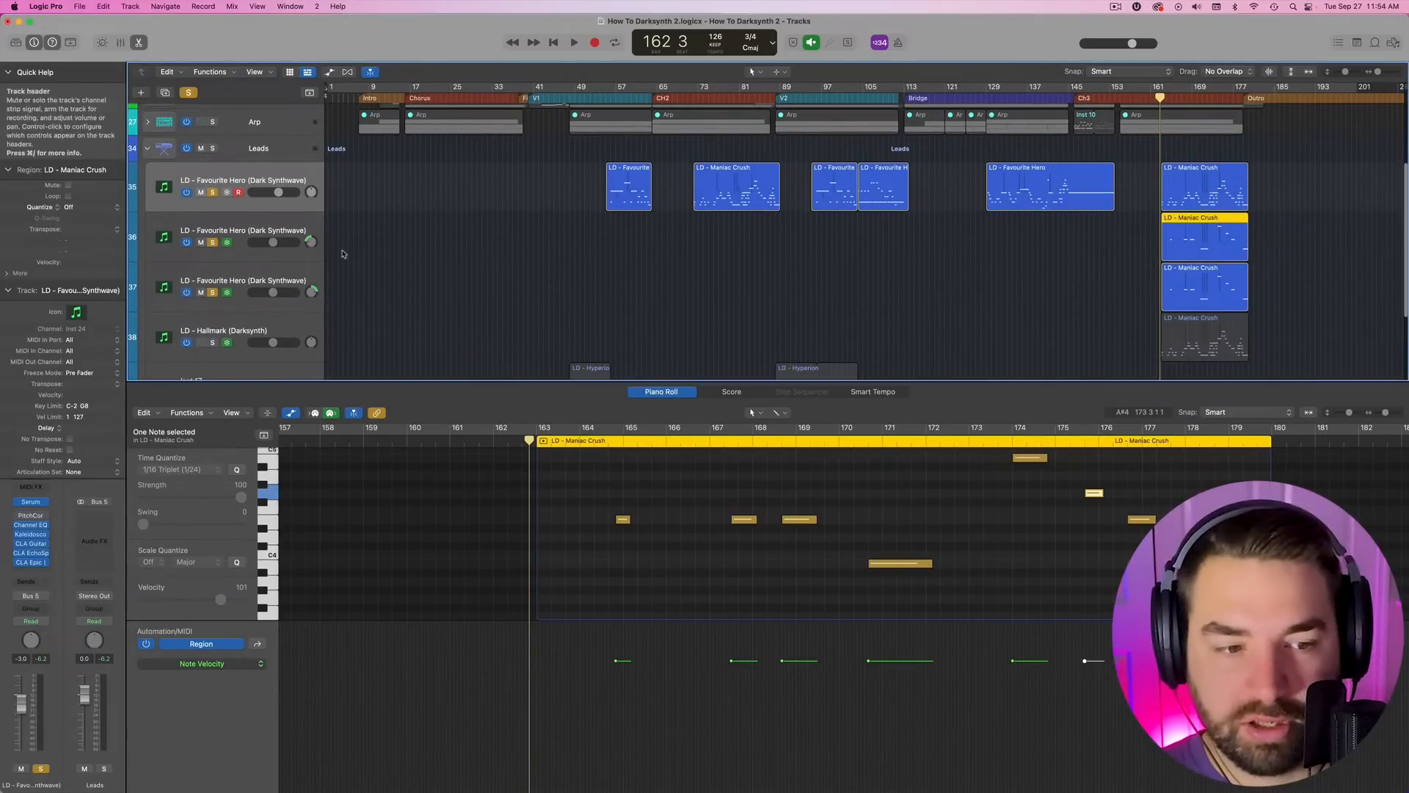
pyautogui.hscroll(3, 876, 454)
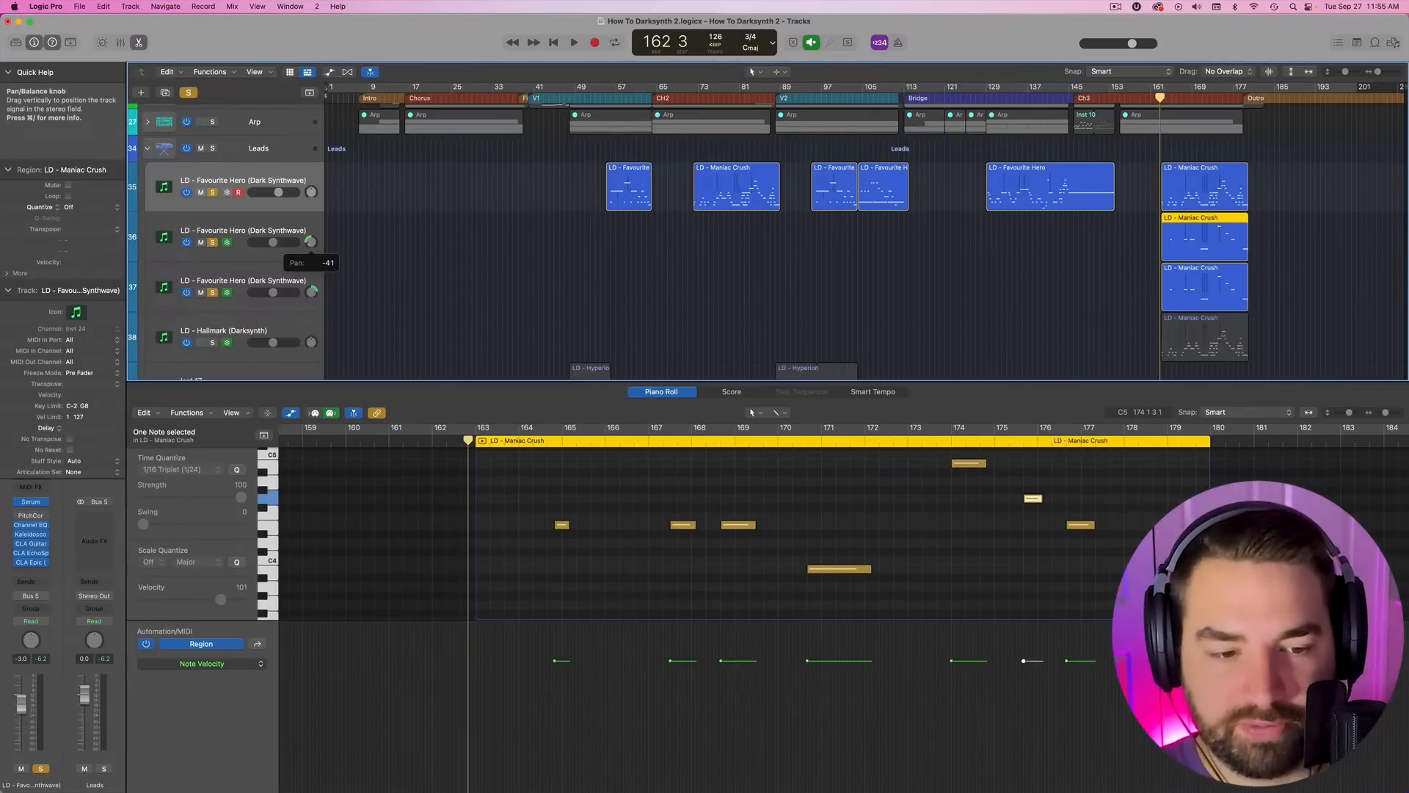
pyautogui.scroll(-1, 653, 296)
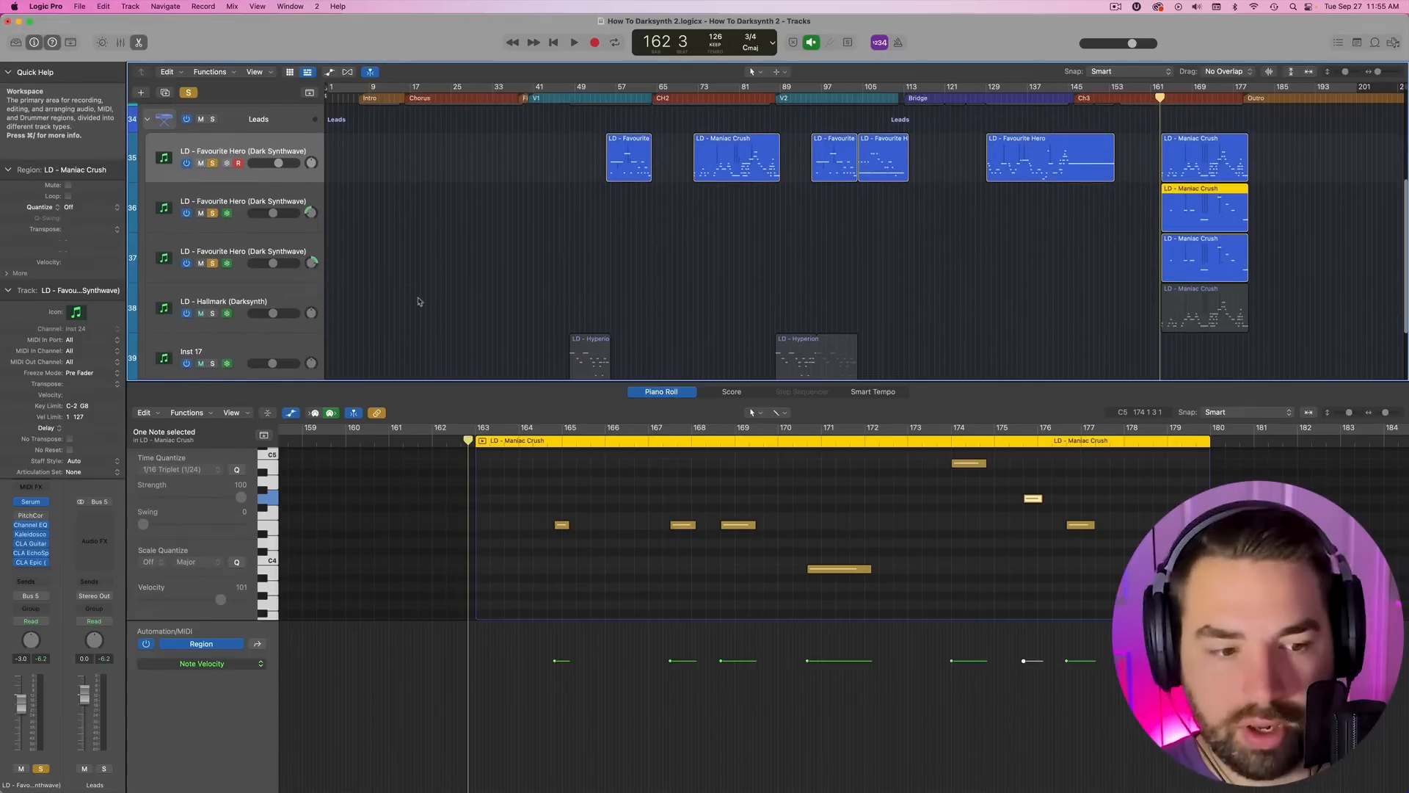
pyautogui.click(251, 301)
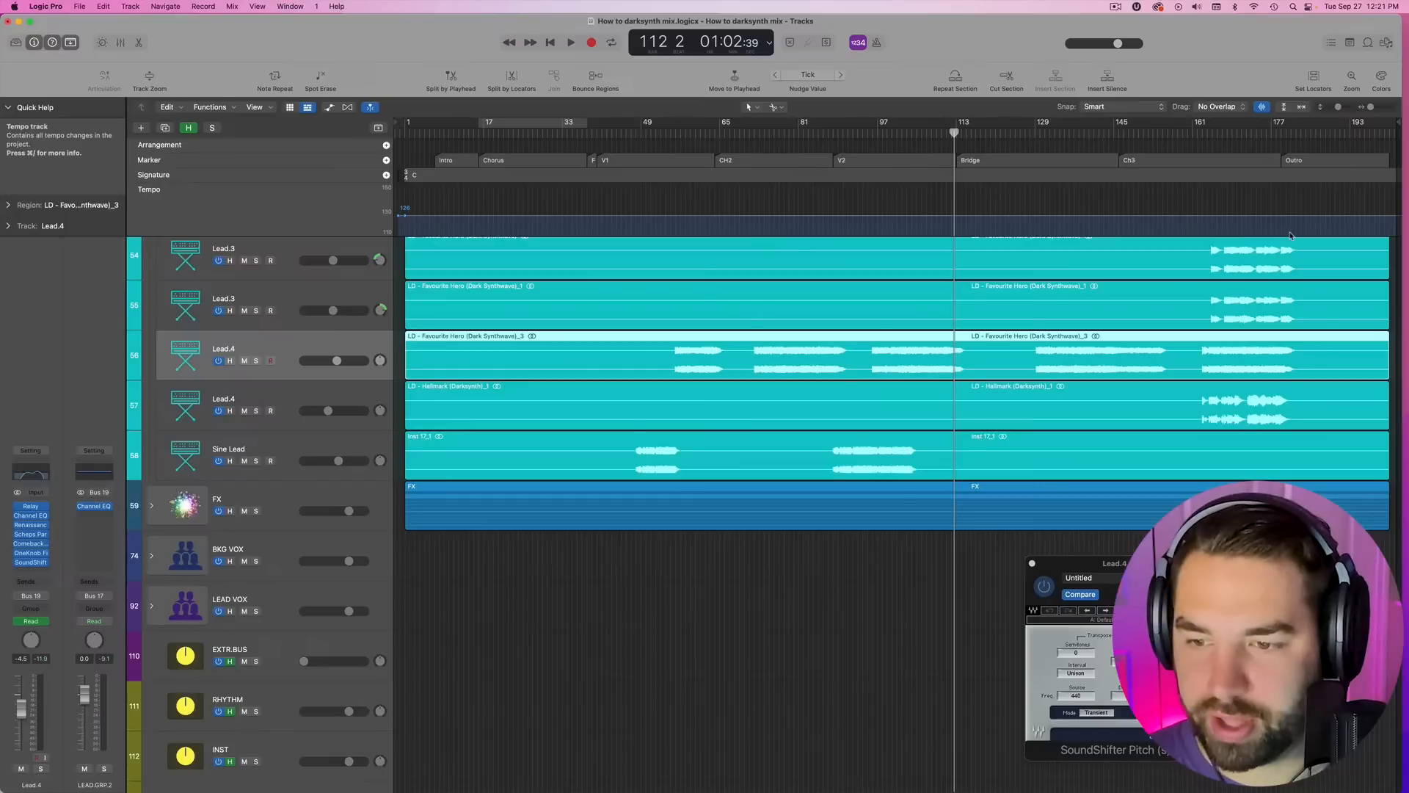
# - In the How to darksynth mix project, play from late in the bridge and display track automation beside Lead.4's SoundShifter Pitch plug-in
pyautogui.click(1099, 132)
pyautogui.press('space')
pyautogui.moveTo(1129, 563); pyautogui.dragTo(863, 200)
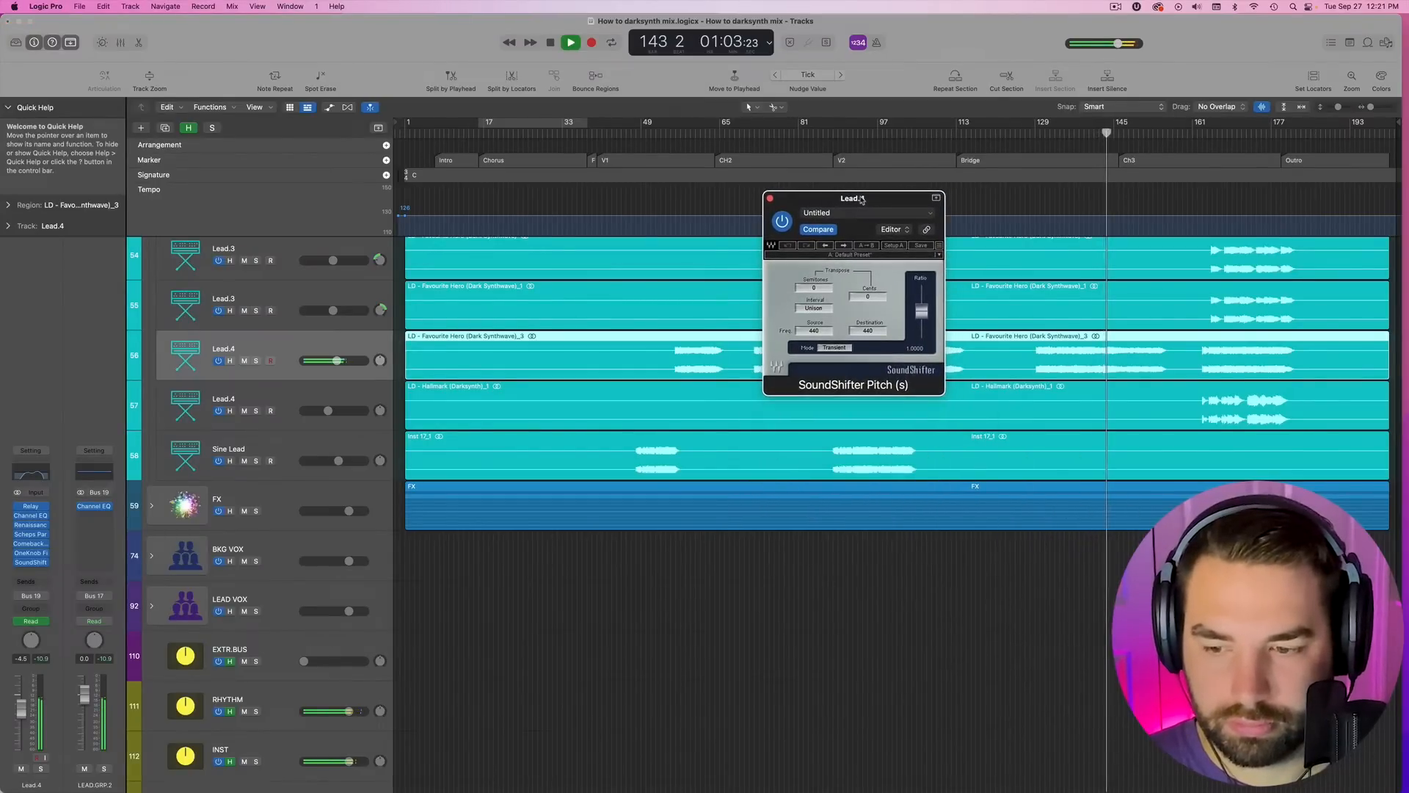
pyautogui.press('a')
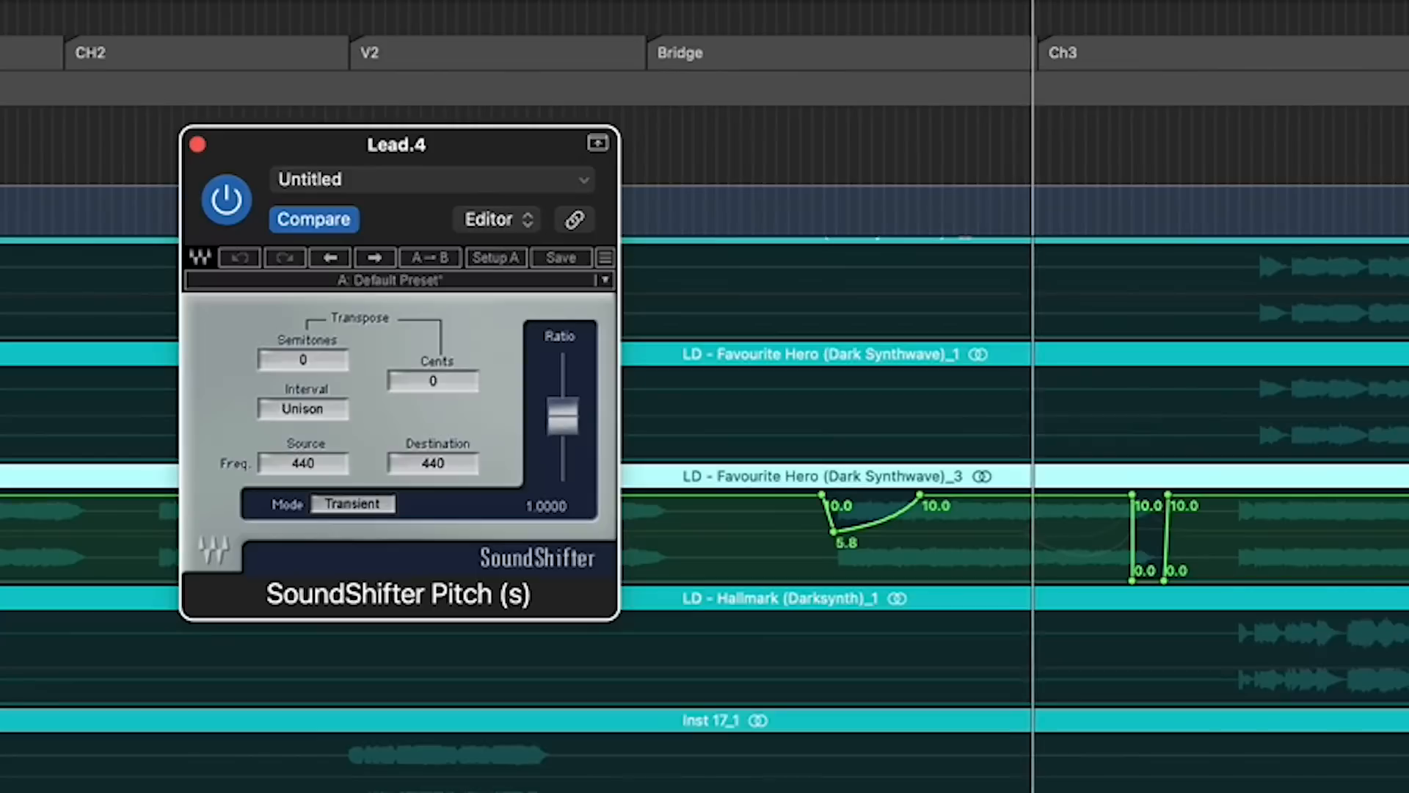
# - Follow the SoundShifter semitone and cent values against Lead.4's pitch automation in chorus 3, and close the plug-in window
pyautogui.click(293, 368)
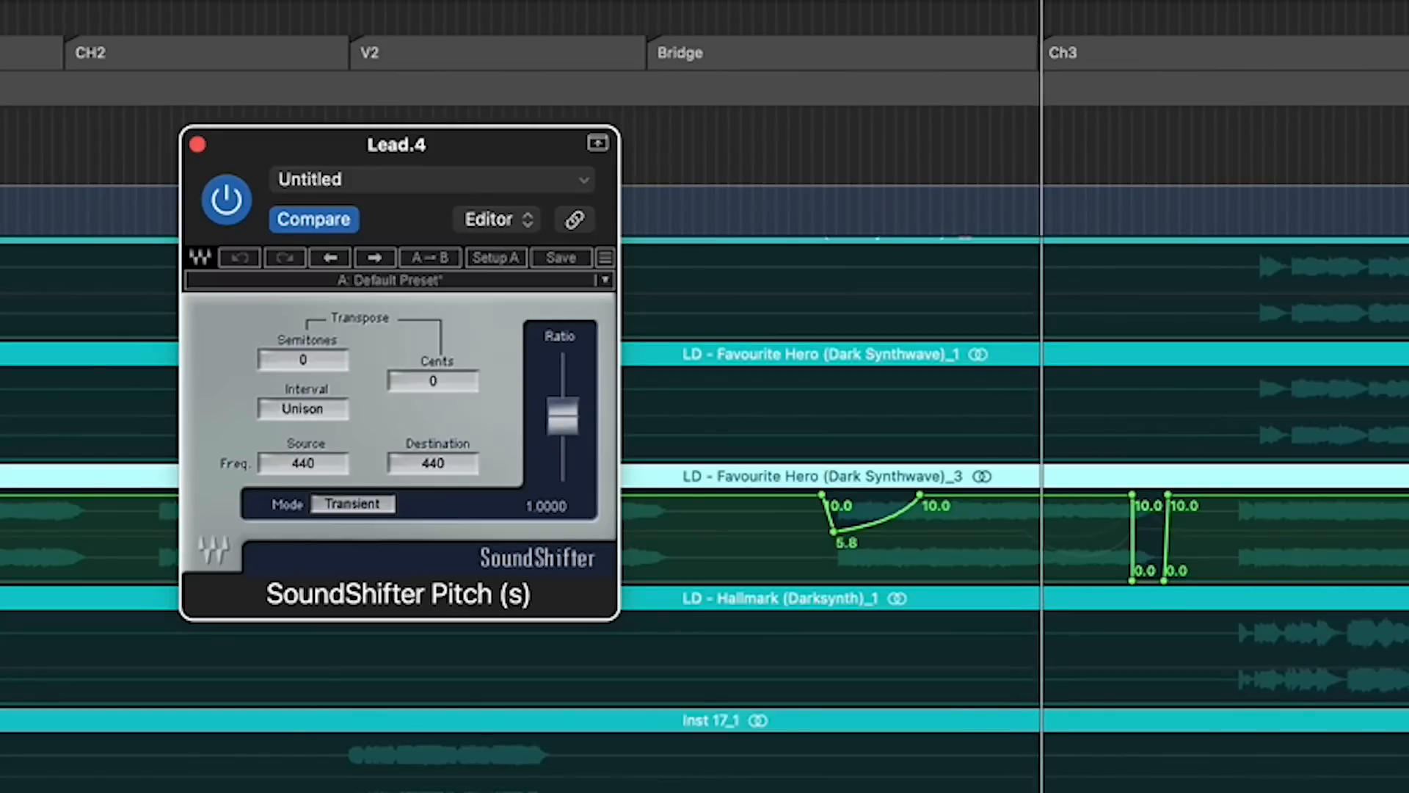
pyautogui.click(441, 383)
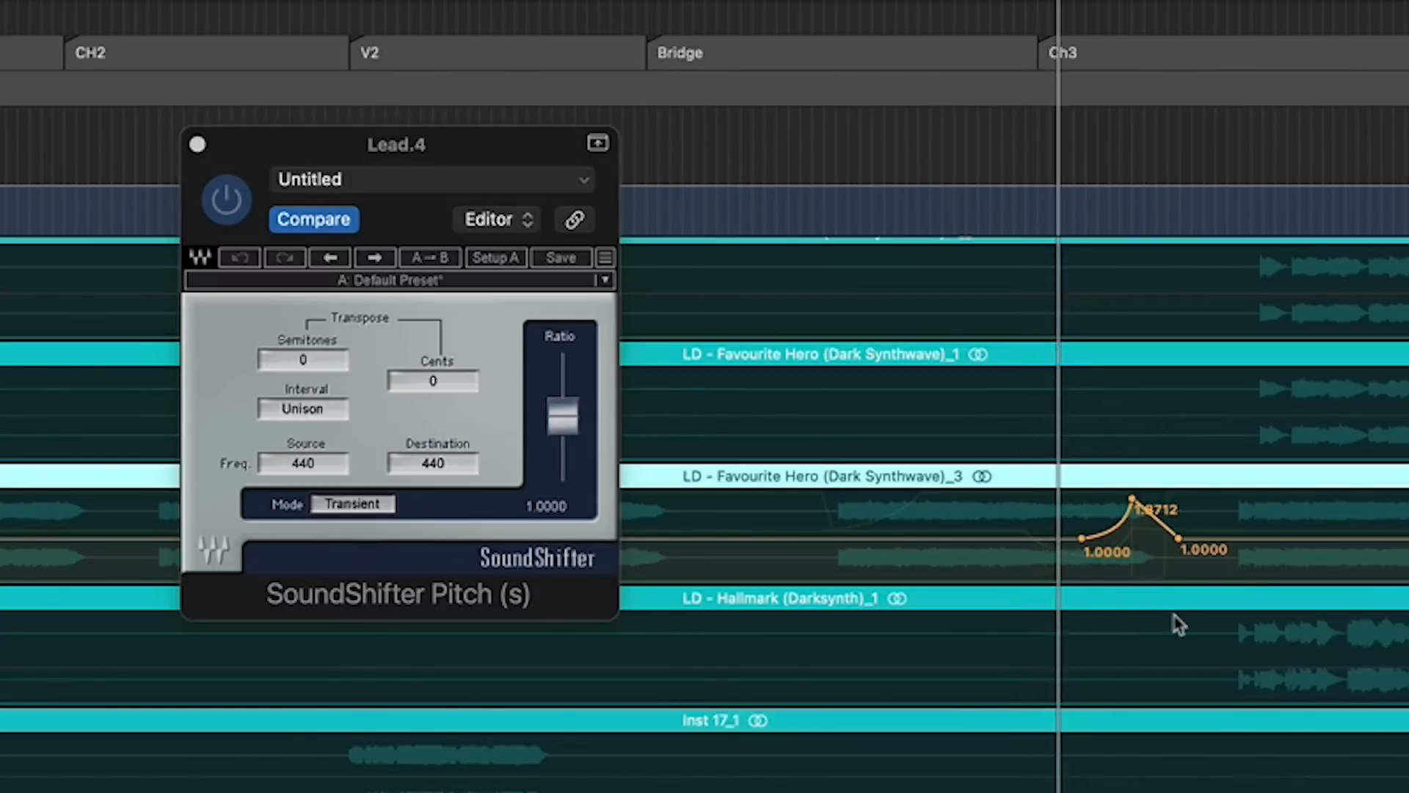
pyautogui.moveTo(523, 160); pyautogui.dragTo(822, 163)
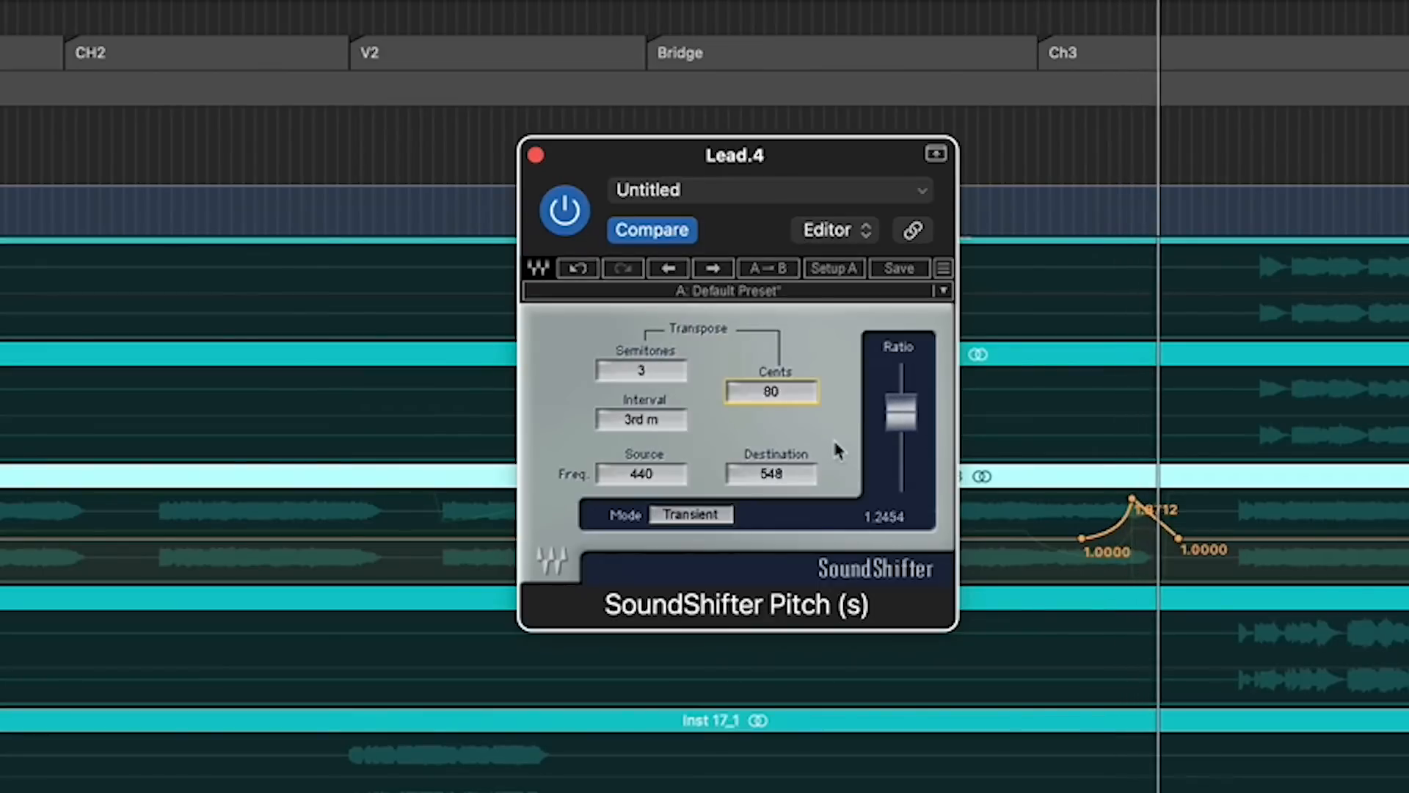
pyautogui.click(537, 156)
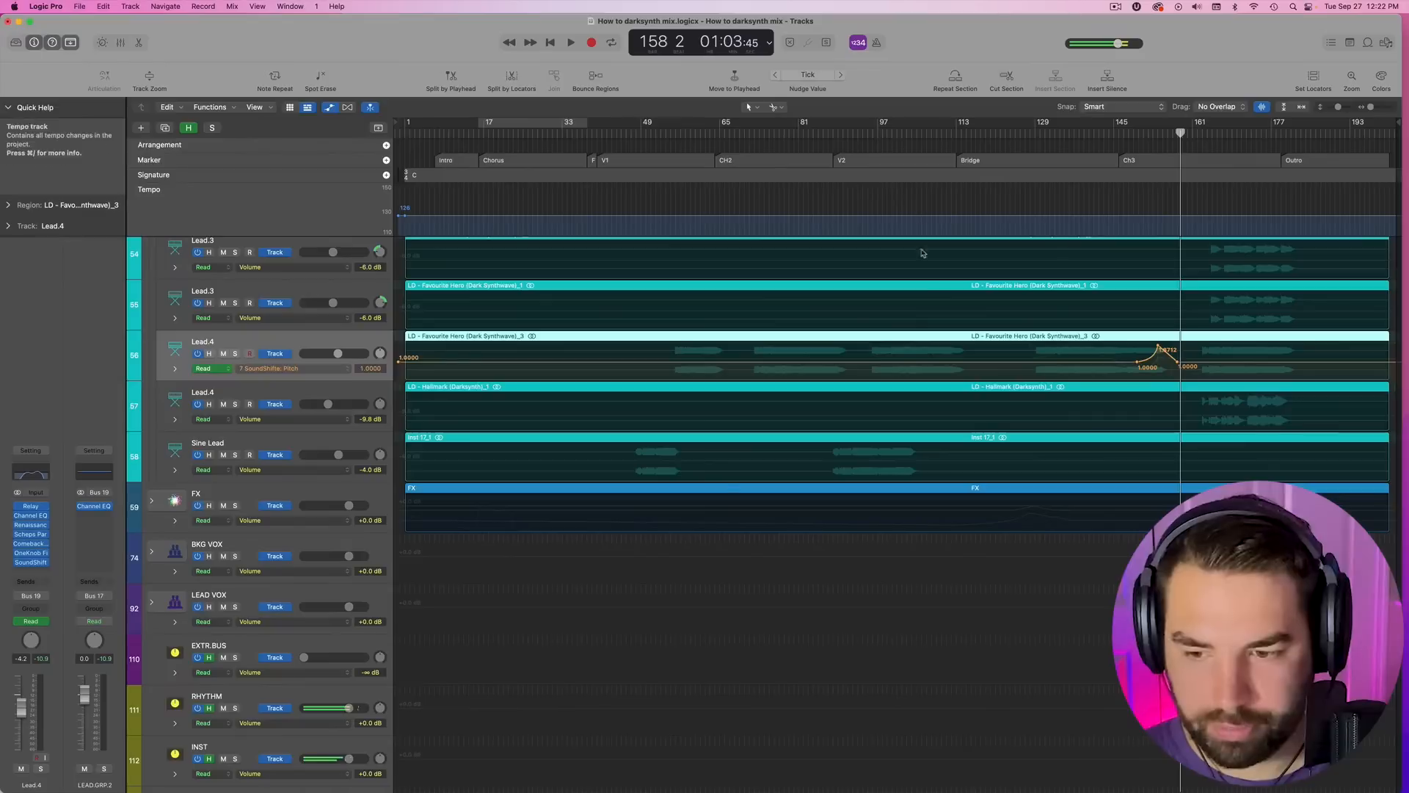
# - Solo the Lead.4 Favourite Hero track, play it from the start of chorus 3, and view its volume and SoundShifter pitch automation
pyautogui.press('s')
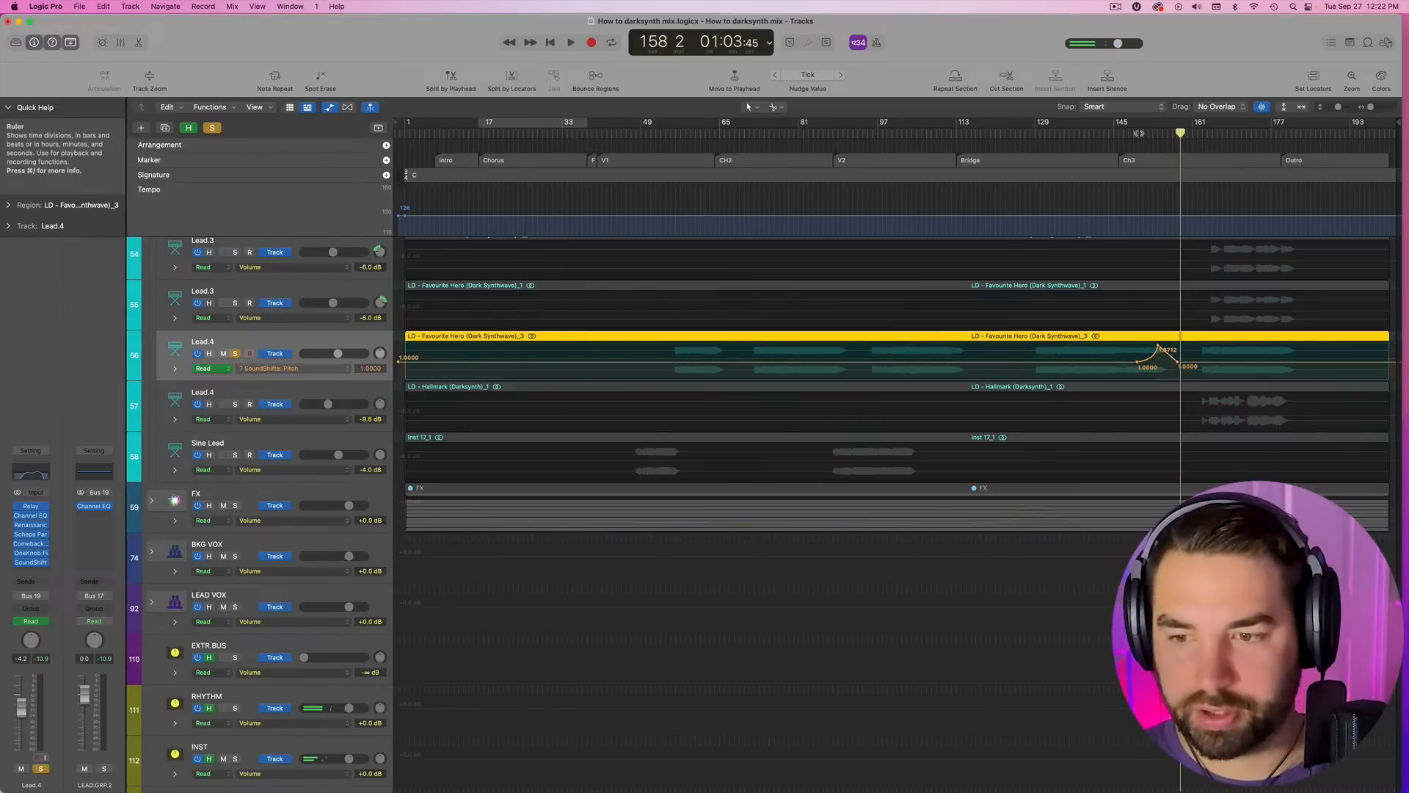
pyautogui.click(1101, 133)
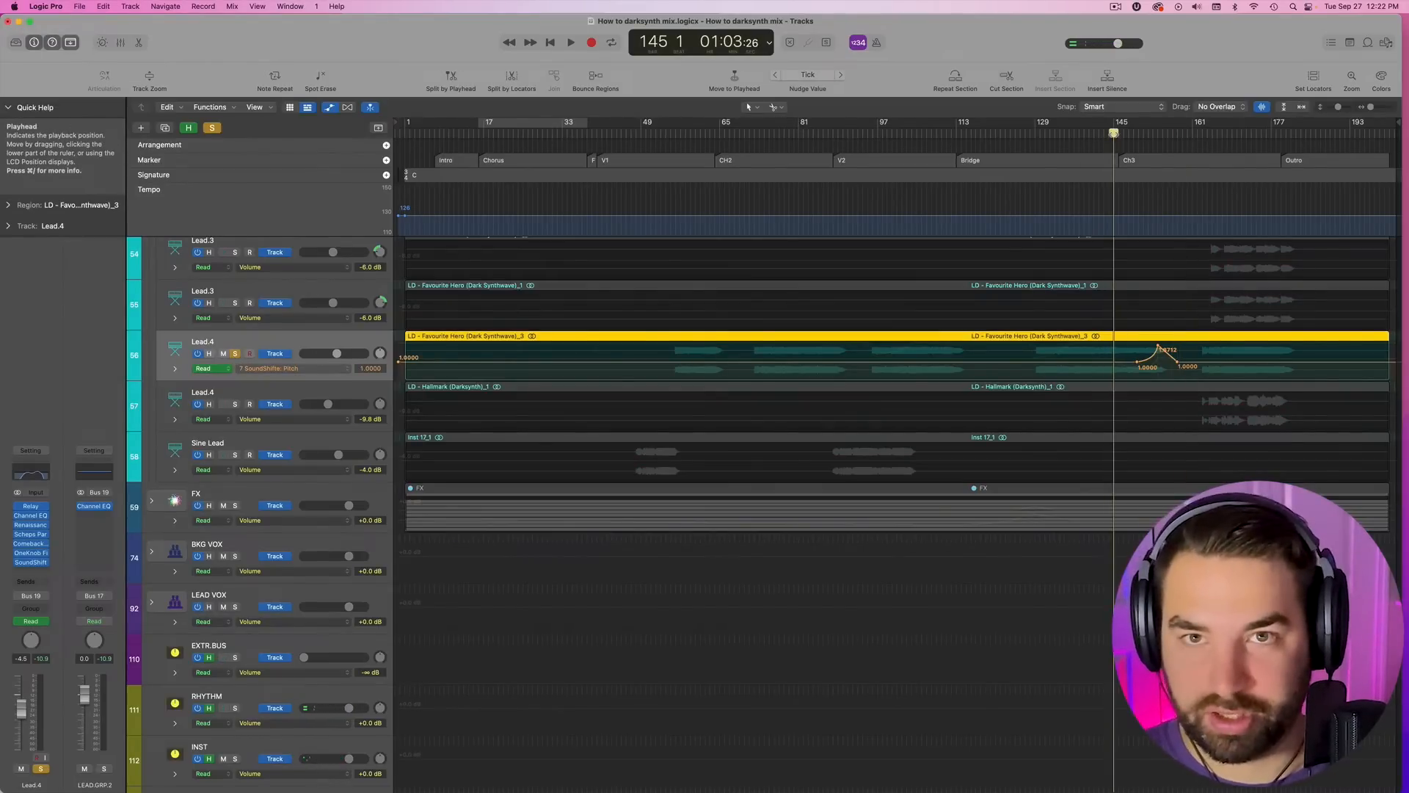
pyautogui.press('space')
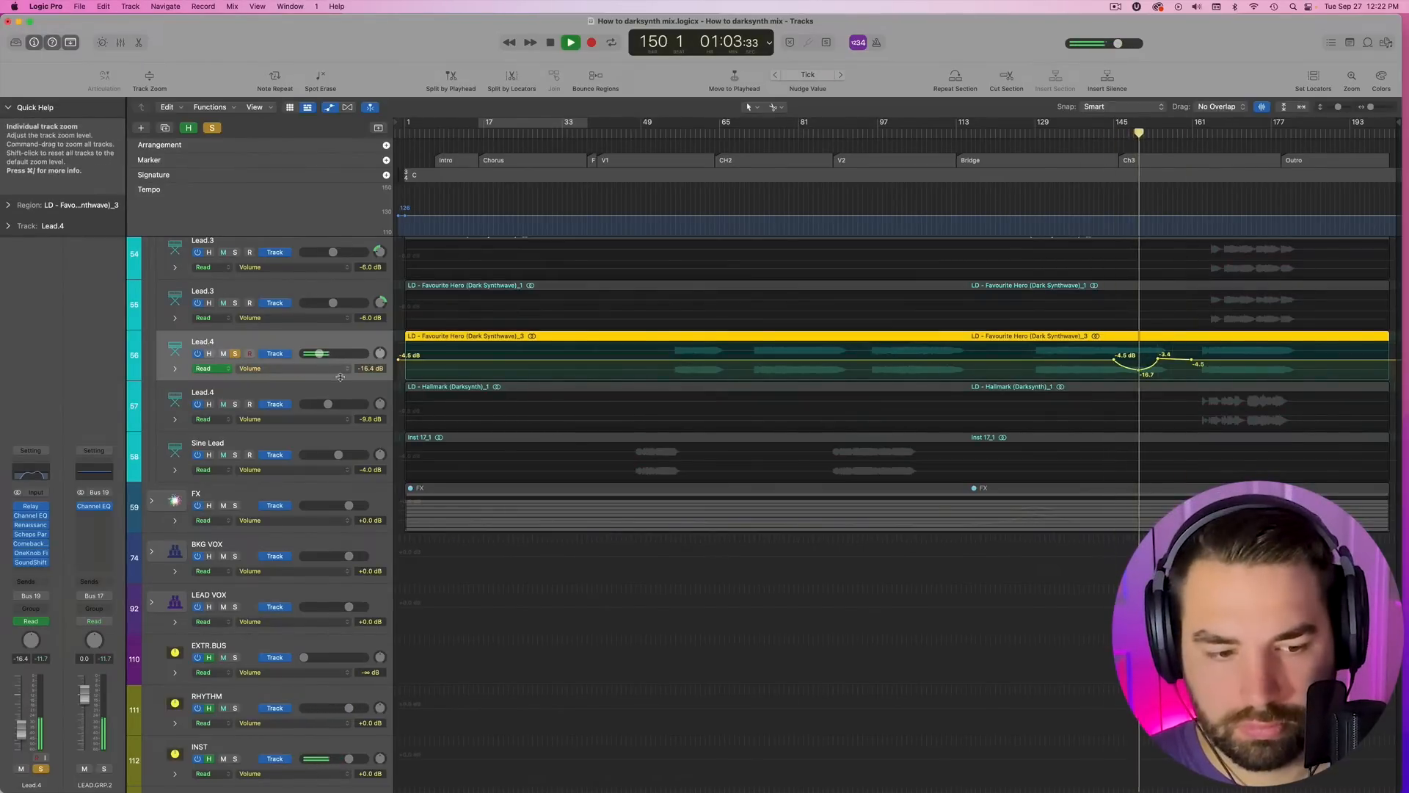
pyautogui.click(340, 369)
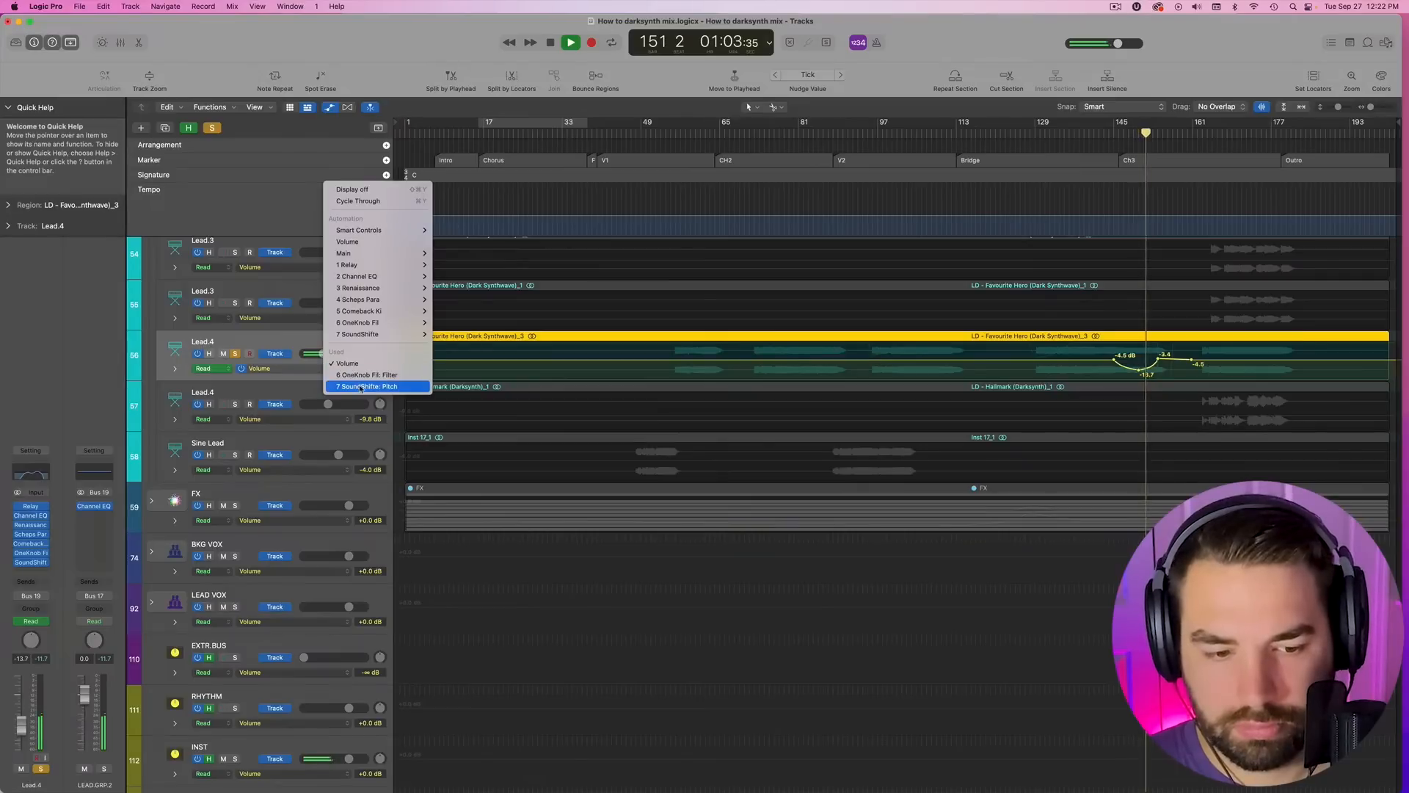
pyautogui.click(360, 387)
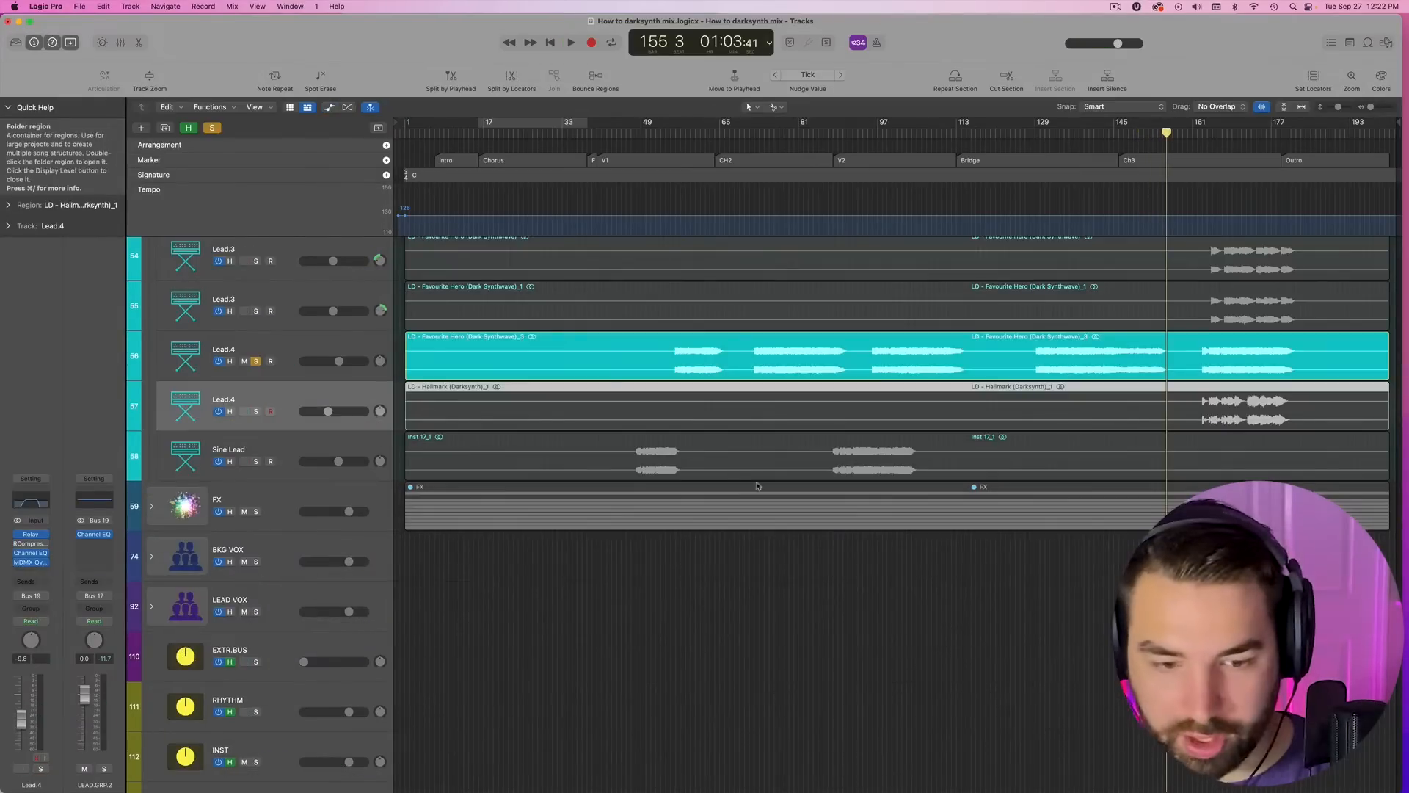
# - Examine the Channel EQ on the Lead.4 Hallmark track, solo the track, and open its MDMX OverDrive plug-in
pyautogui.click(31, 555)
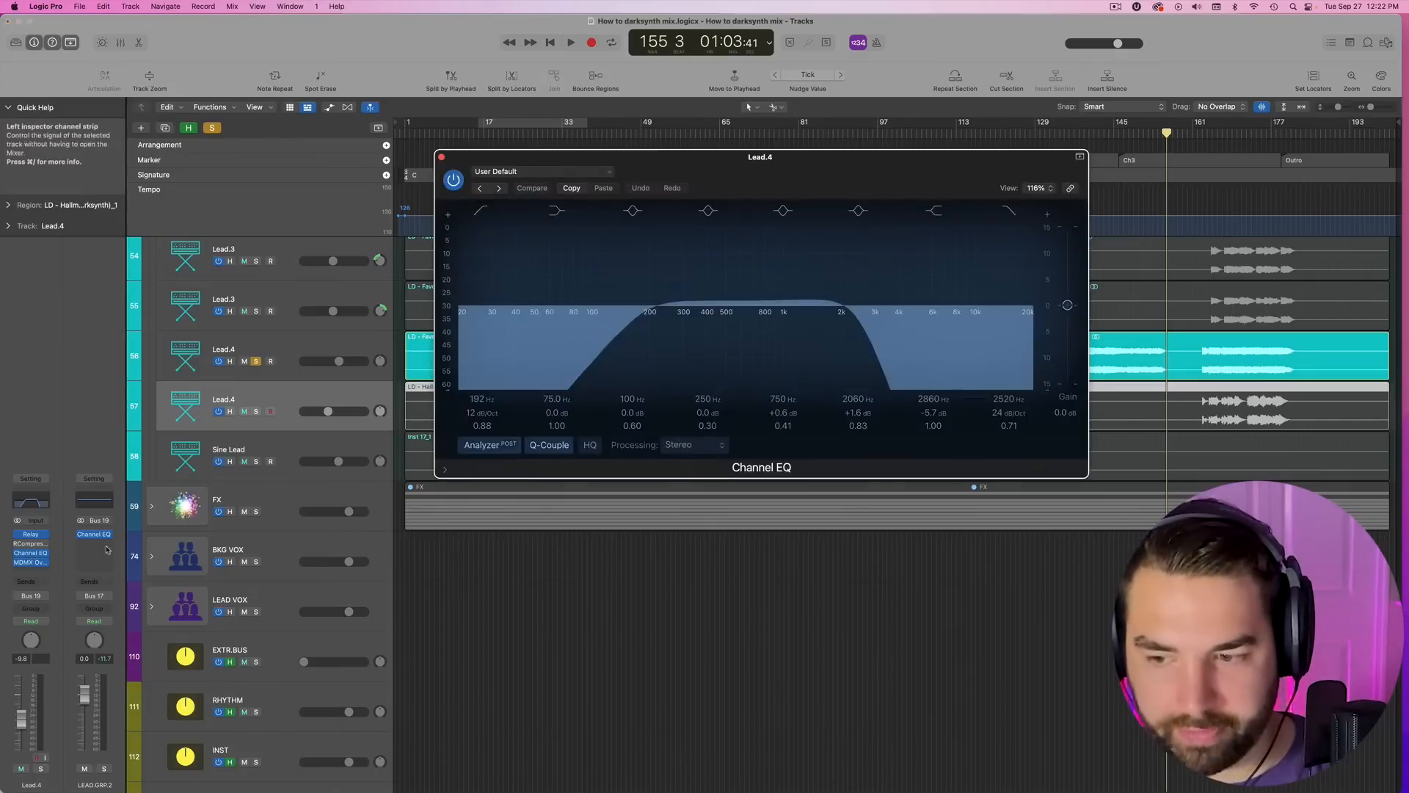
pyautogui.click(440, 157)
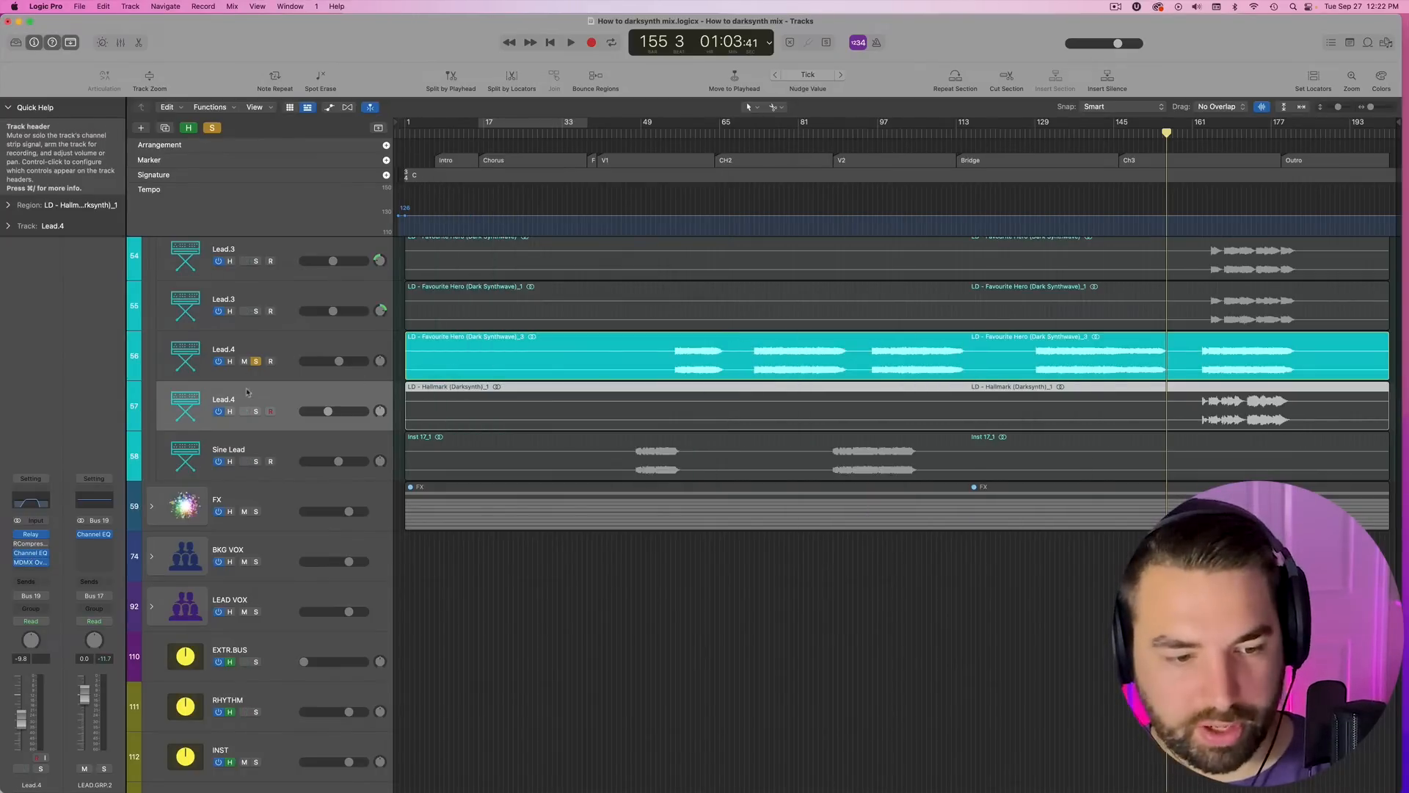
pyautogui.click(255, 411)
pyautogui.click(31, 563)
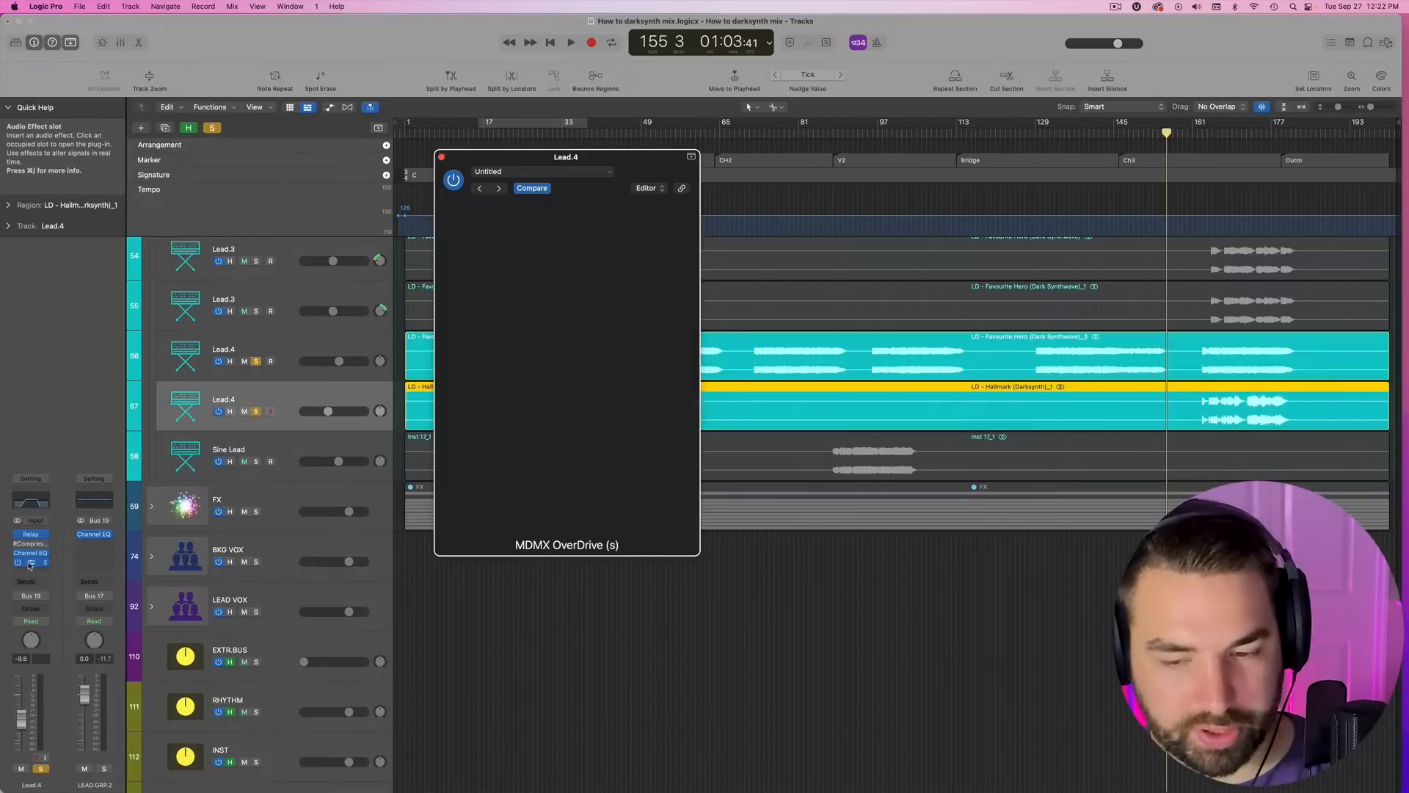
pyautogui.moveTo(626, 163); pyautogui.dragTo(799, 168)
# - Solo both Lead.3 harmony tracks alongside the two Lead.4 tracks
pyautogui.click(275, 301)
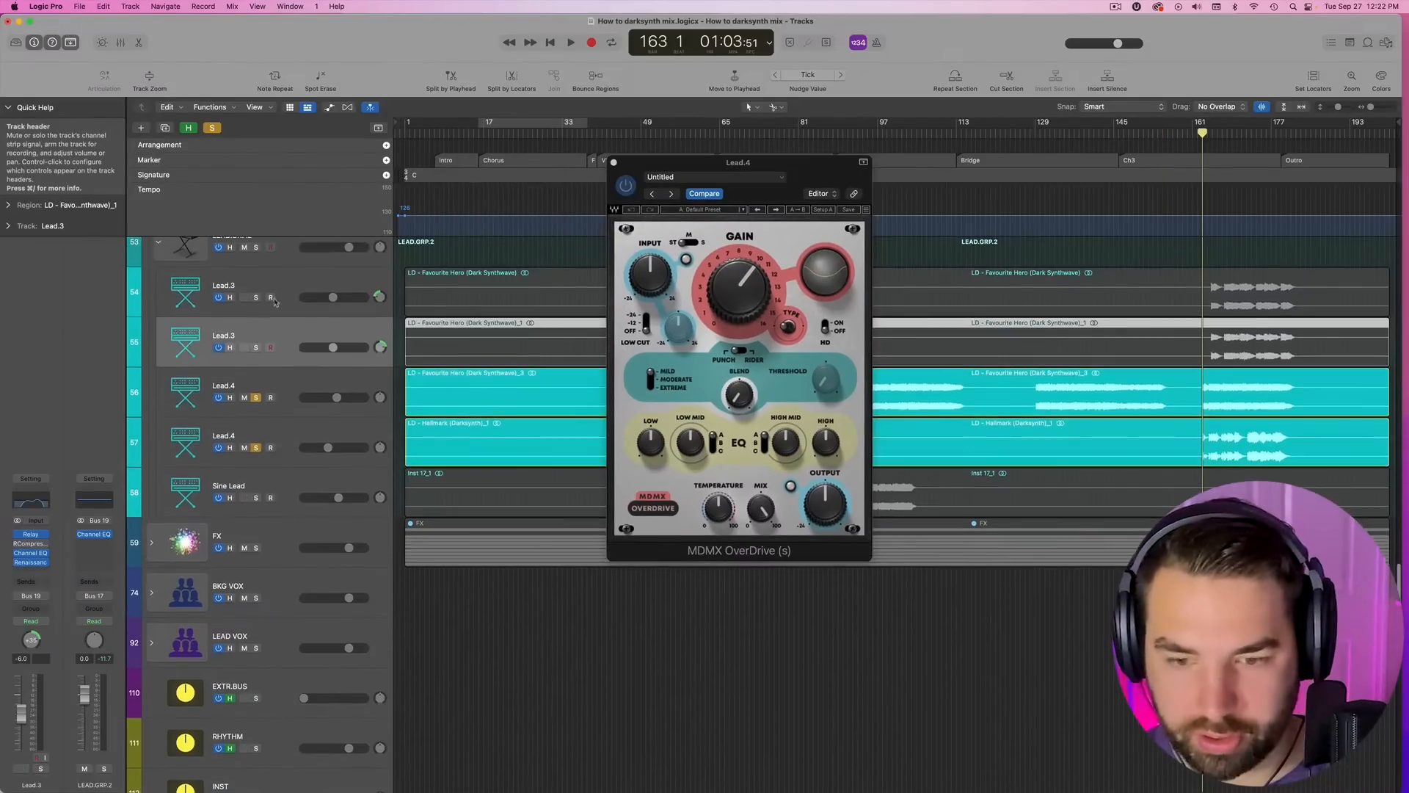
pyautogui.click(255, 348)
pyautogui.click(256, 297)
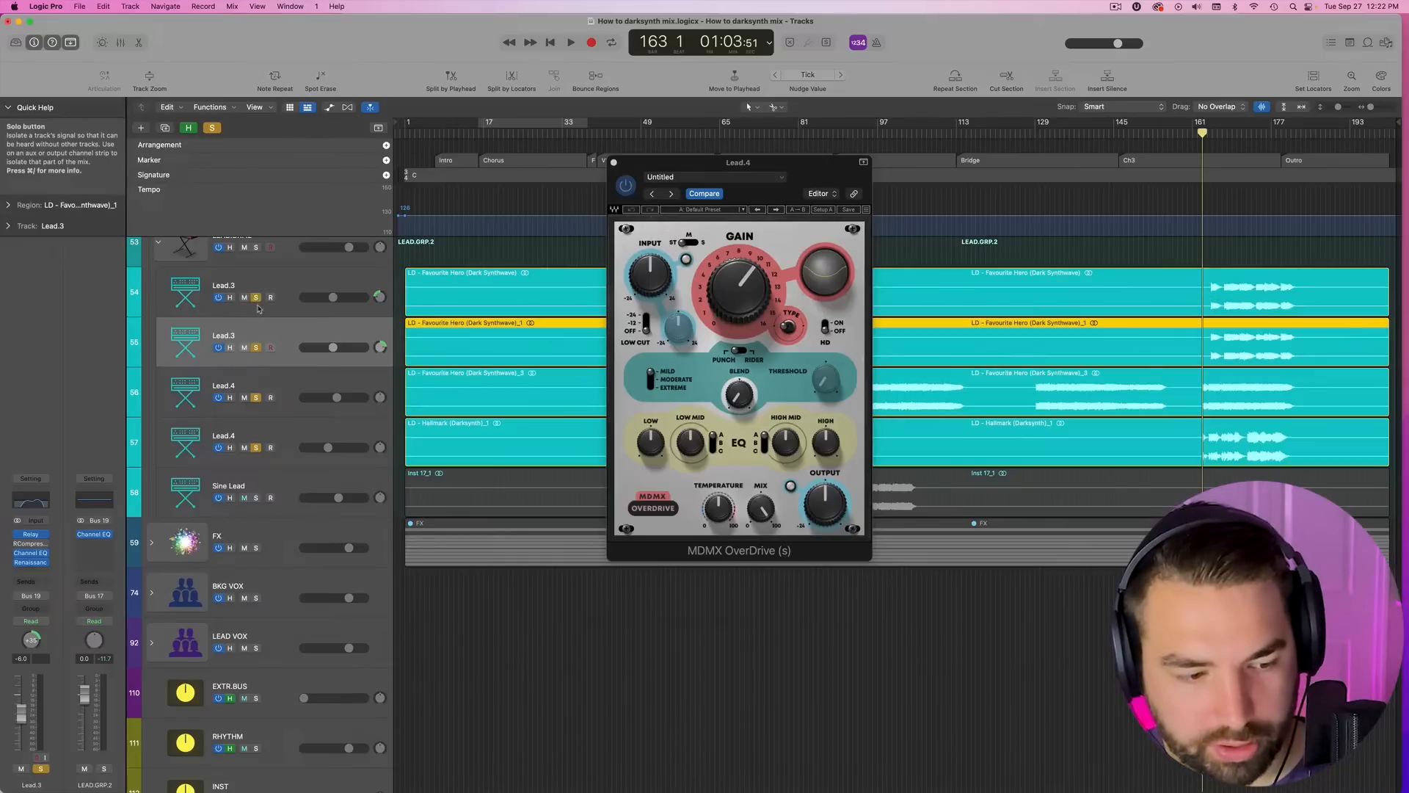
# - Examine the Channel EQ on the second Lead.3 track and play the soloed harmony leads from the start of chorus 3
pyautogui.click(32, 554)
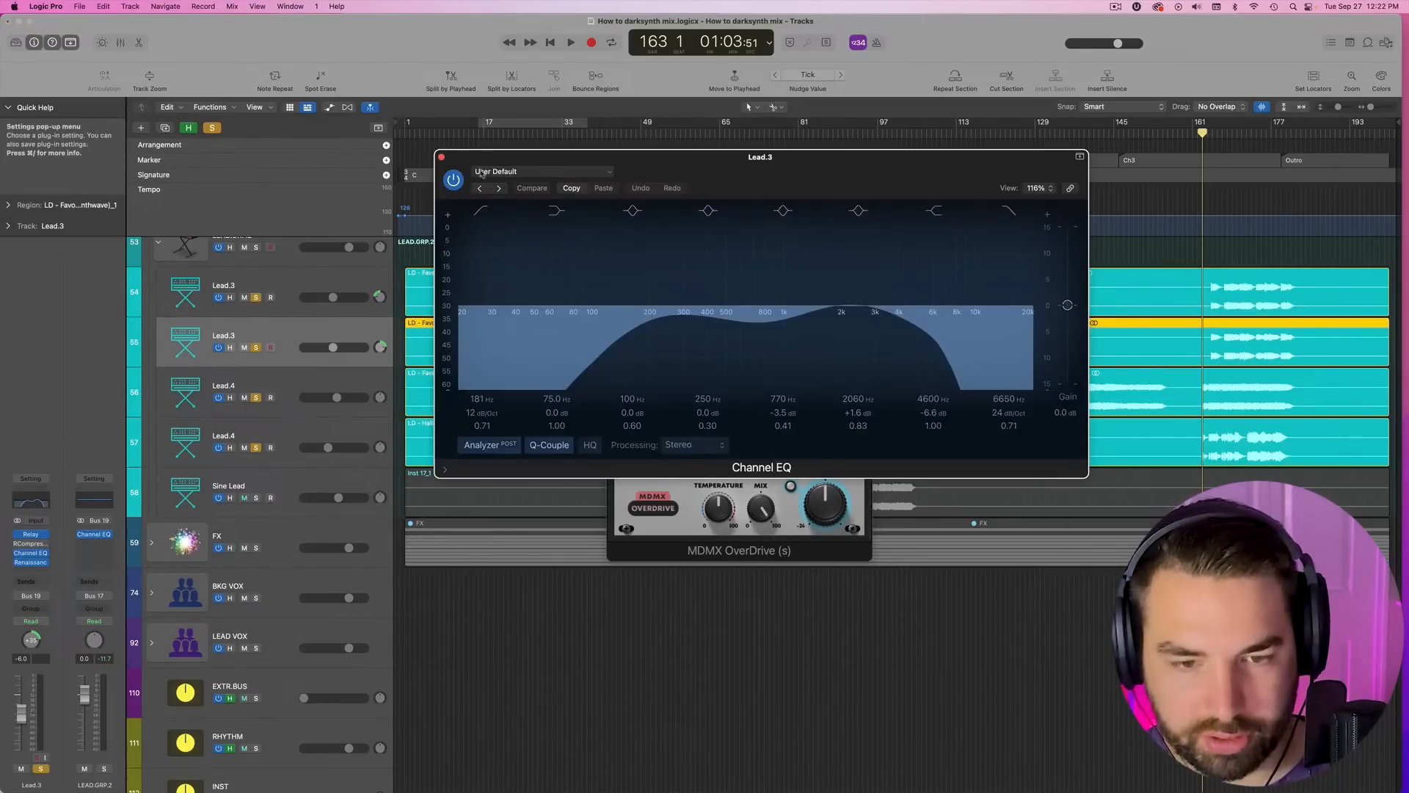
pyautogui.press('space')
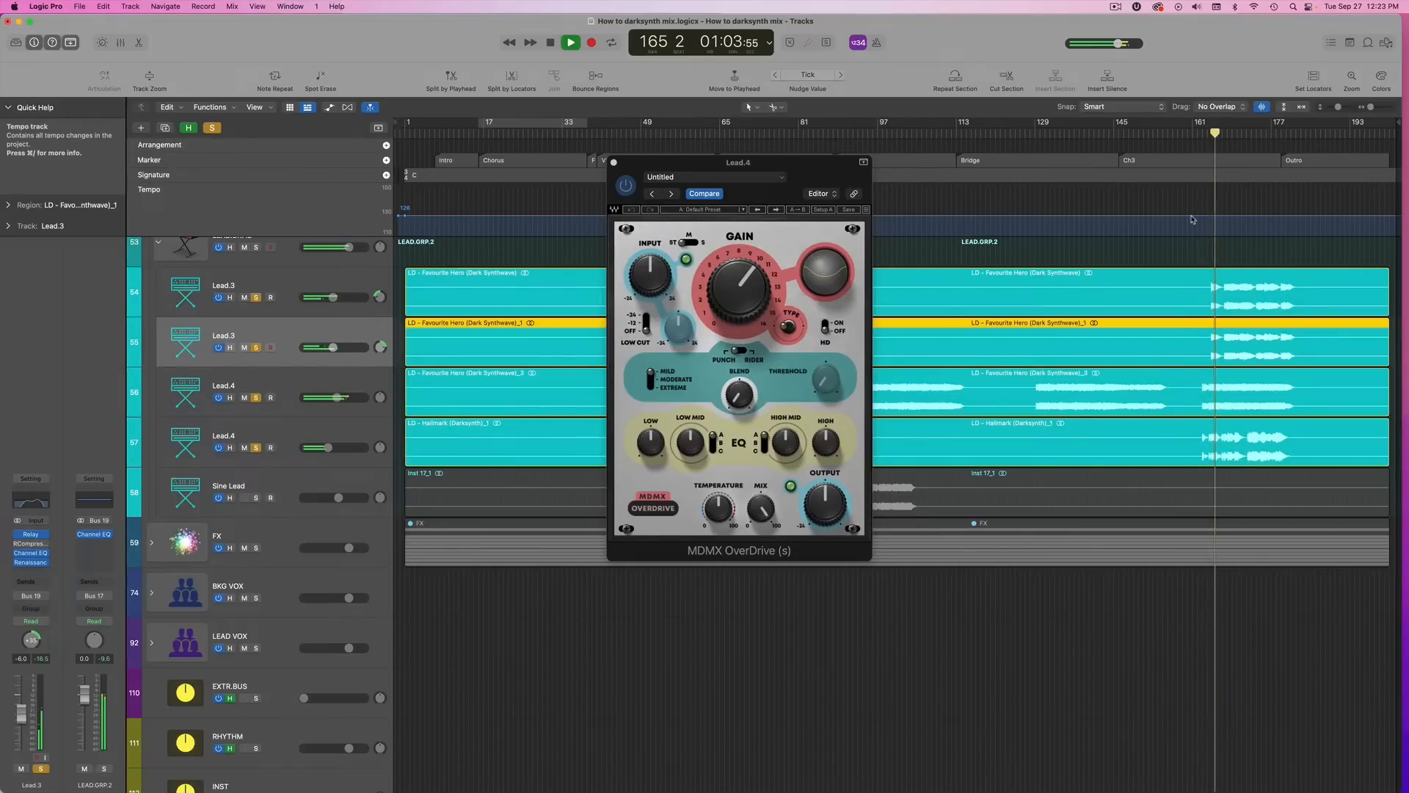
pyautogui.moveTo(337, 397); pyautogui.dragTo(334, 397)
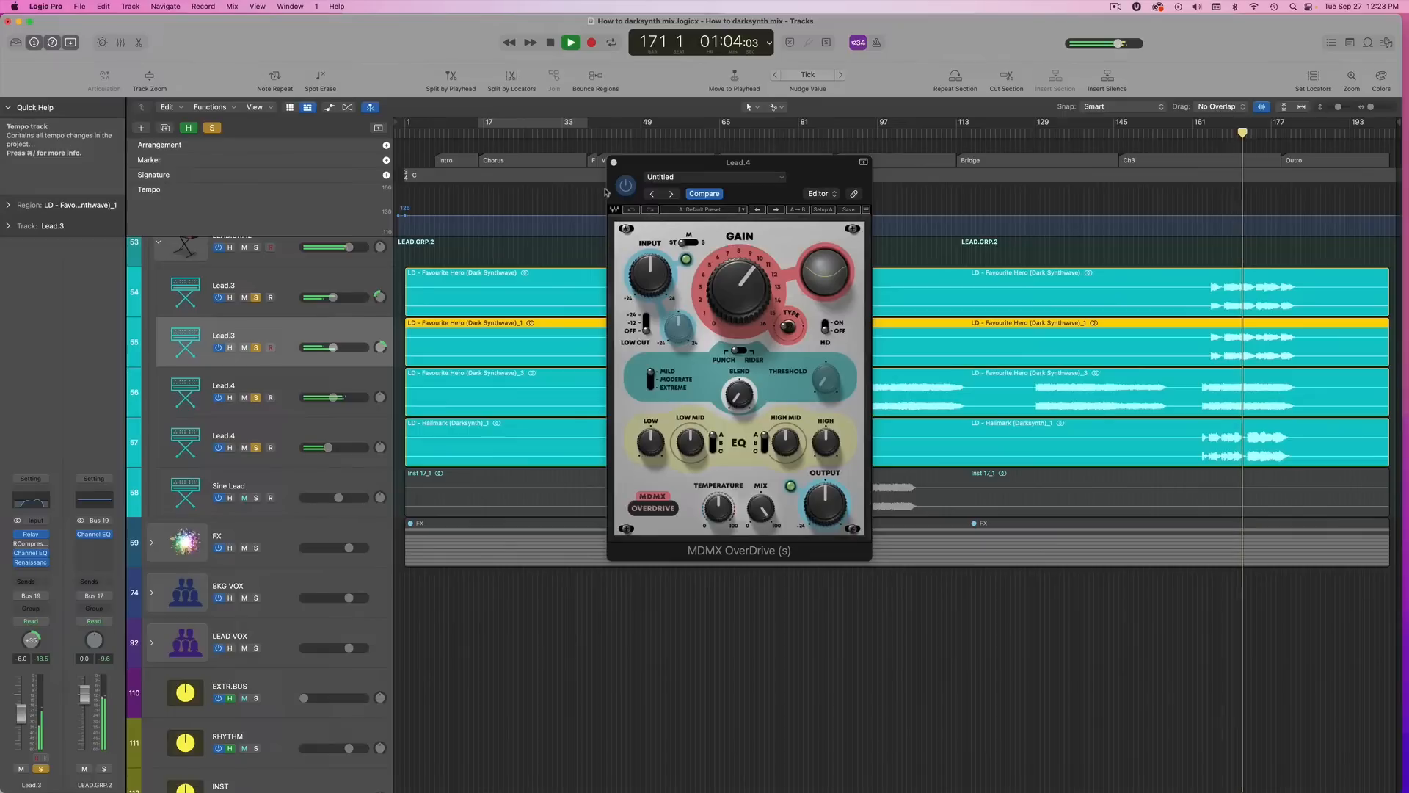
# - Close the MDMX OverDrive window and clear all solos to hear the chorus 3 harmonies in the full mix
pyautogui.click(613, 162)
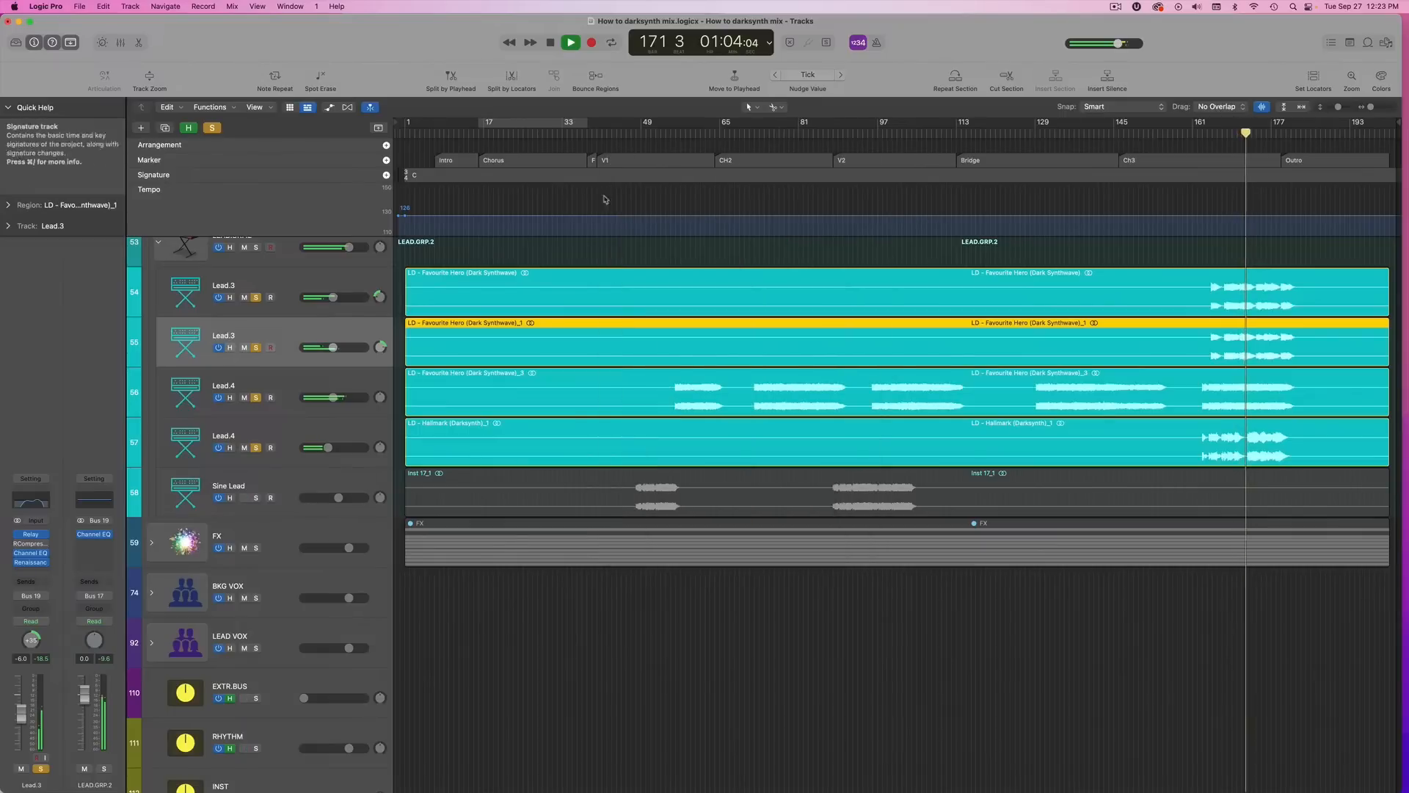
pyautogui.click(212, 128)
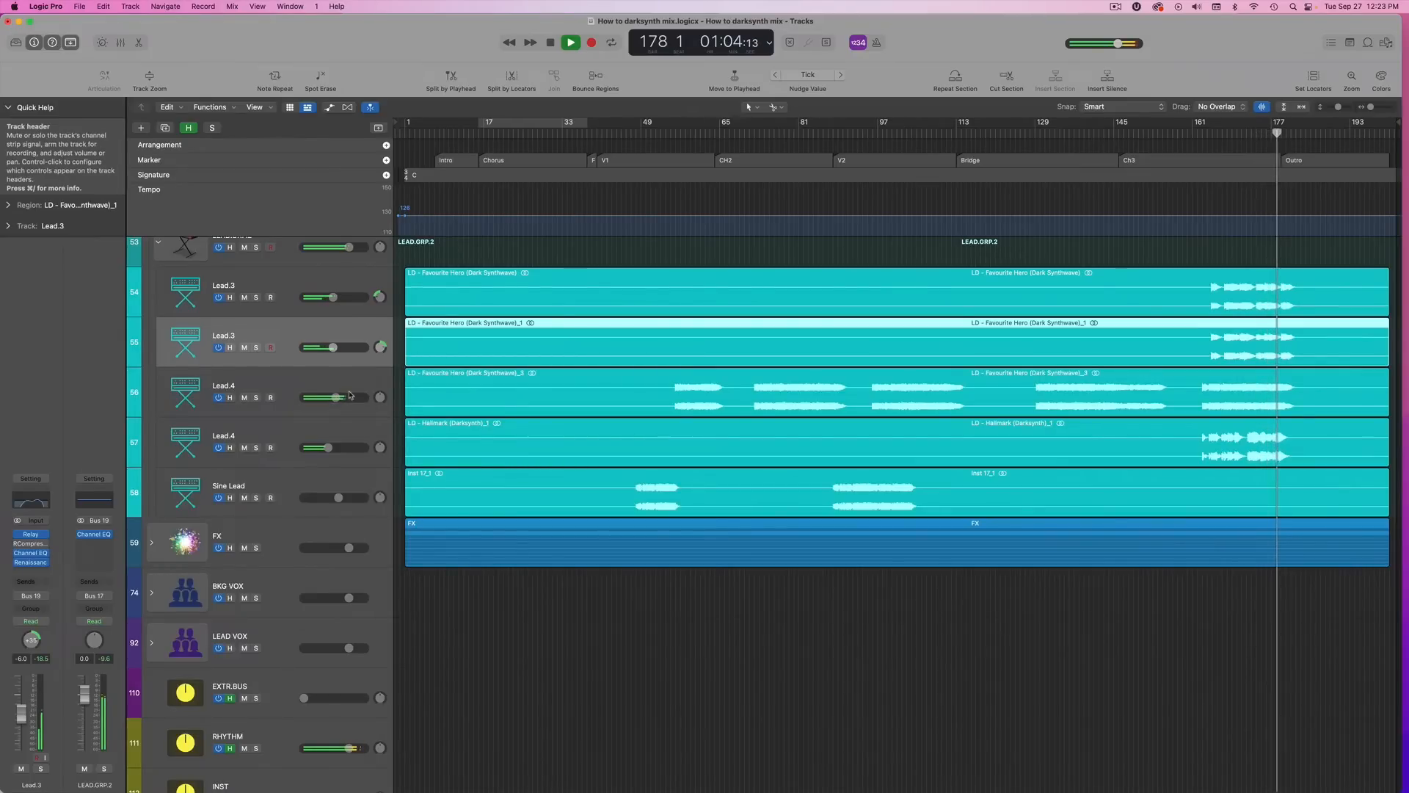
pyautogui.moveTo(342, 399); pyautogui.dragTo(342, 398)
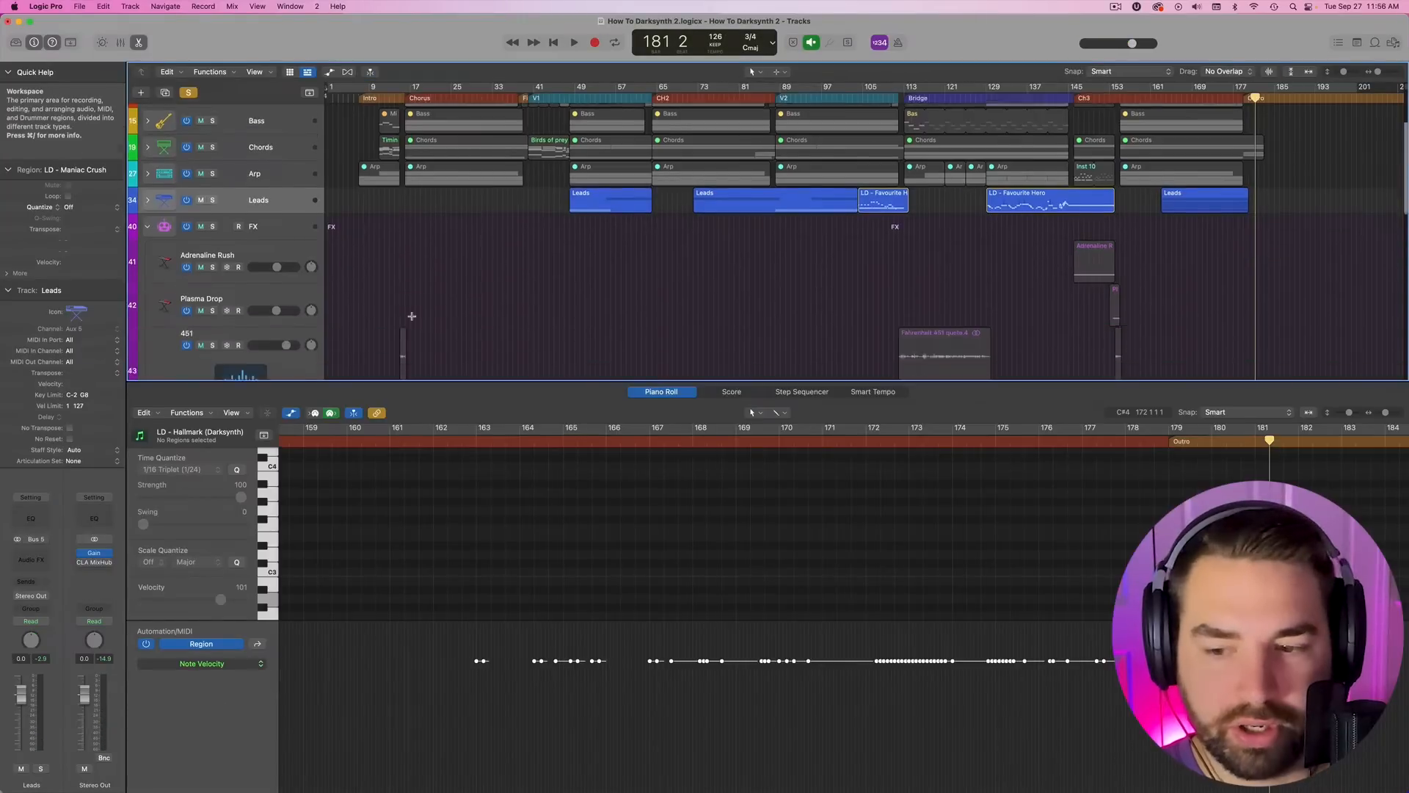
# - Enlarge the tracks area around the FX tracks and place the playhead at bar 13, ahead of the first chorus
pyautogui.scroll(-15, 412, 316)
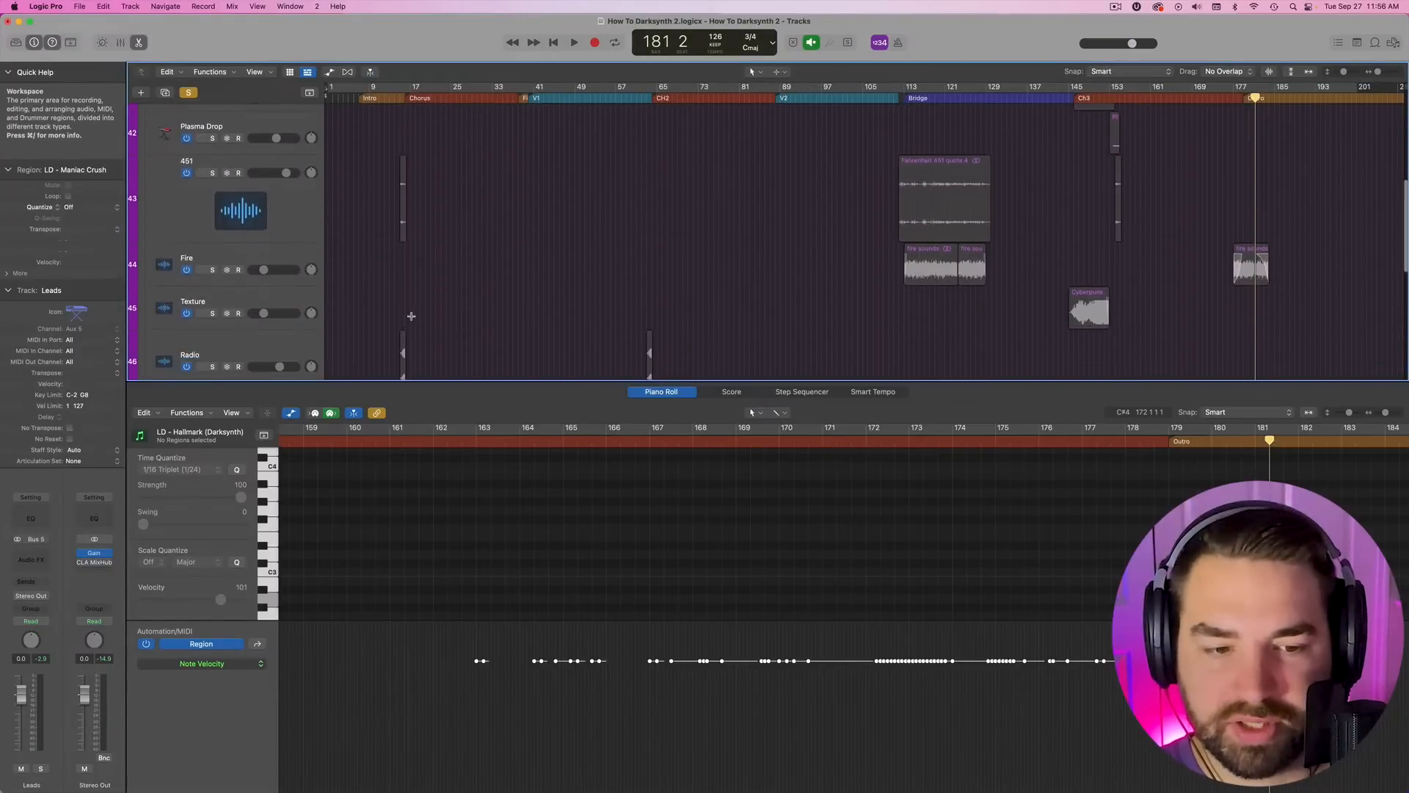
pyautogui.moveTo(487, 379); pyautogui.dragTo(495, 649)
pyautogui.scroll(3, 610, 200)
pyautogui.click(392, 98)
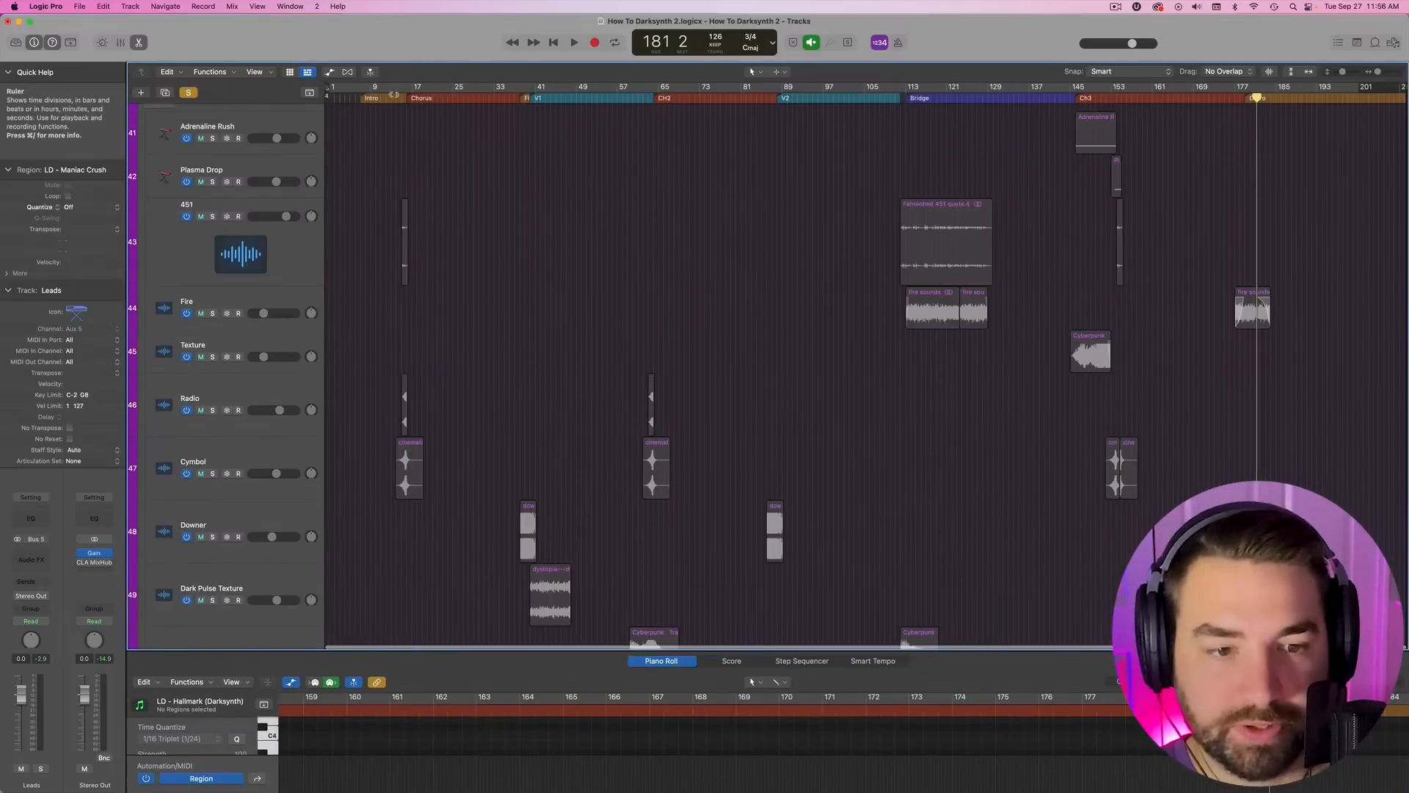
# - Zoom in on the effects leading into the first chorus, and play the Radio track in solo
pyautogui.click(212, 216)
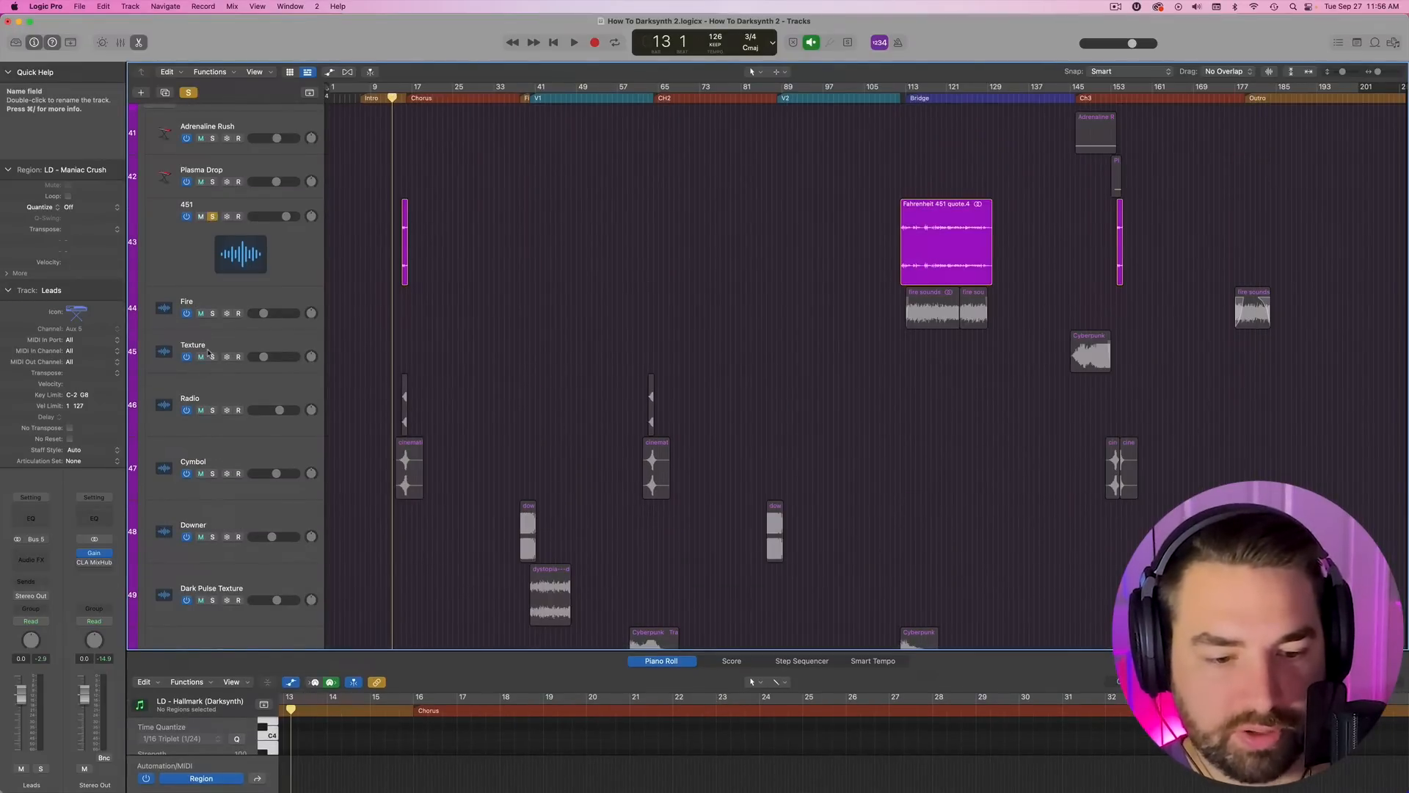
pyautogui.click(212, 410)
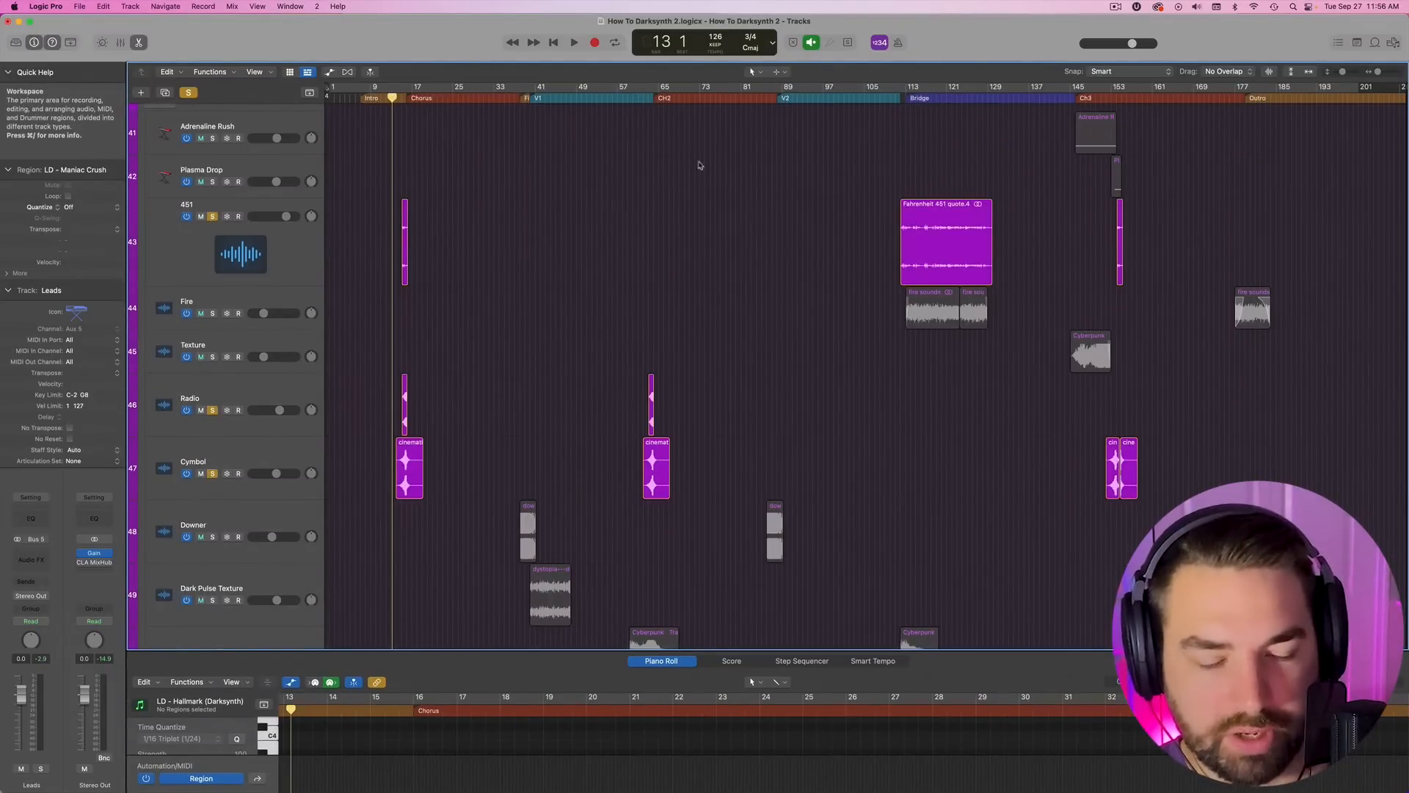
pyautogui.moveTo(1378, 72); pyautogui.dragTo(1381, 72)
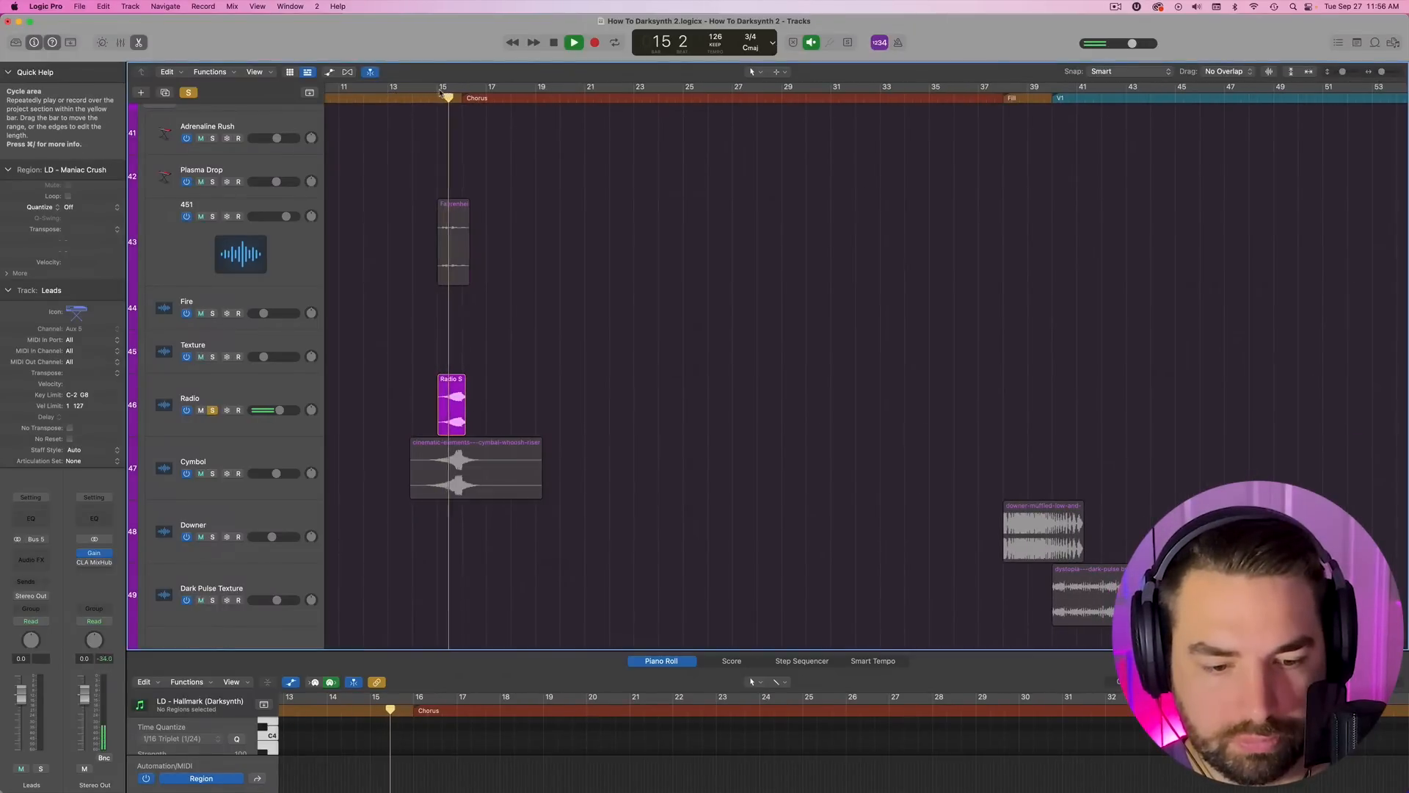
pyautogui.press('space')
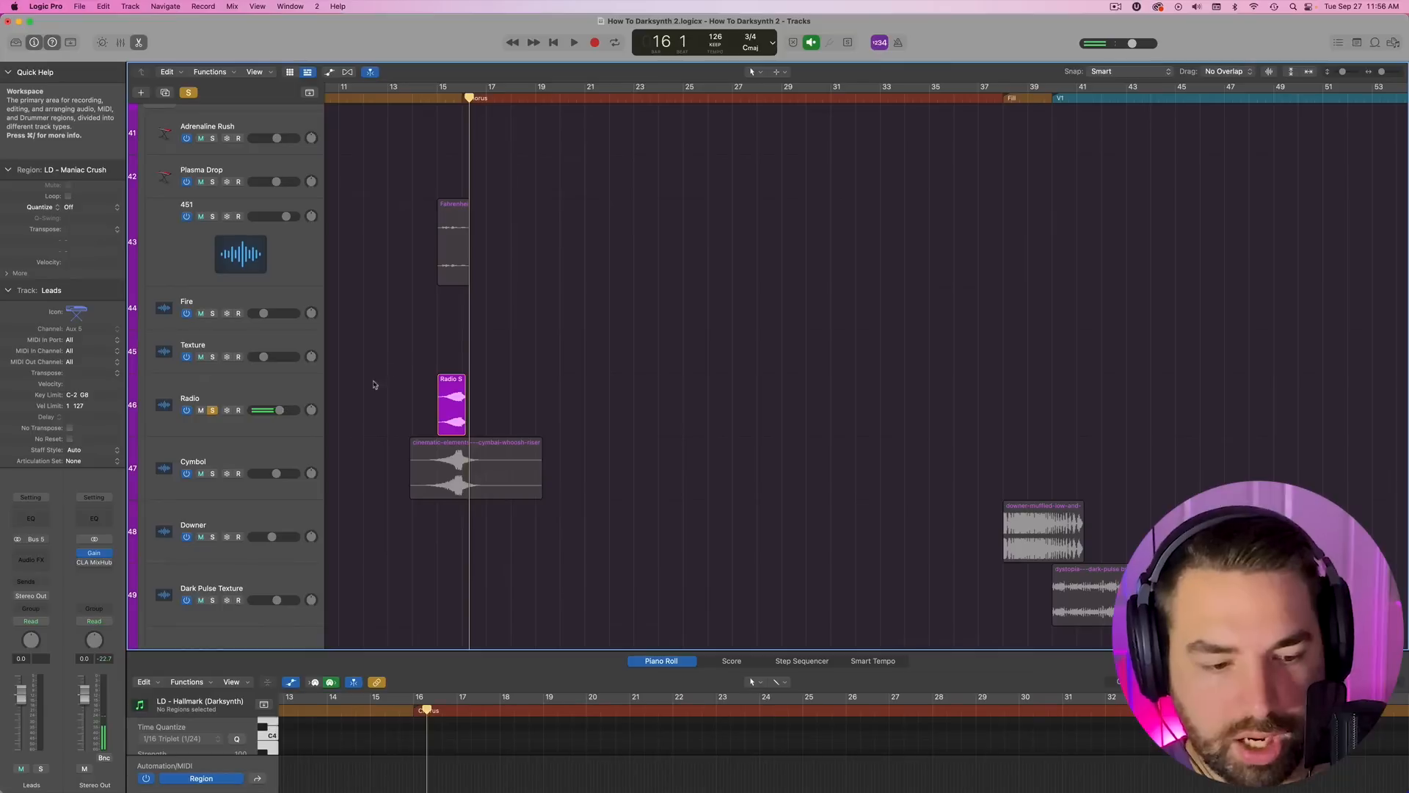
# - Add the Cymbol track to the solo and play it with the Radio effect from shortly before the first chorus
pyautogui.click(212, 474)
pyautogui.click(432, 101)
pyautogui.press('space')
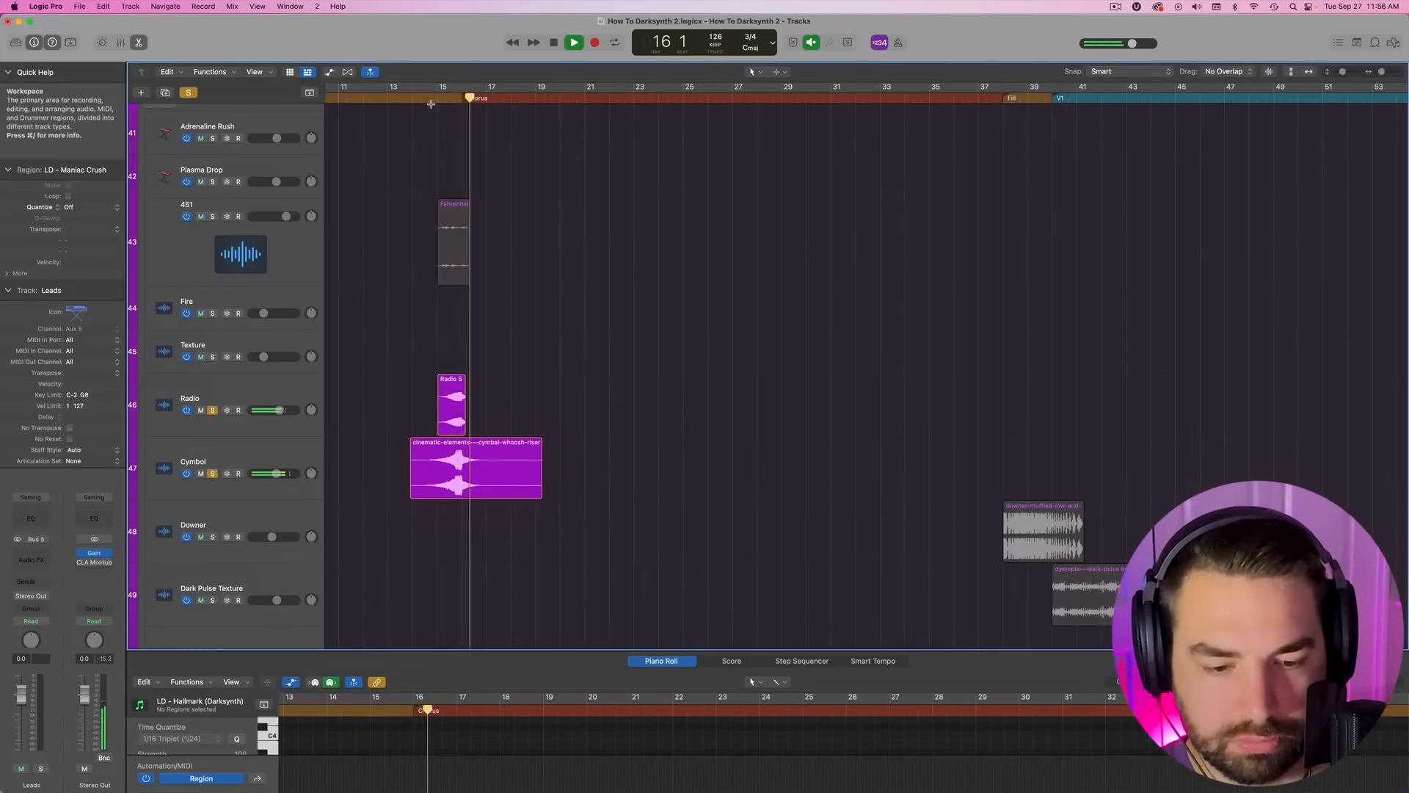
pyautogui.press('space')
# - Add the 451 quote track to the solo and play all three effects from bar 14 into the first chorus
pyautogui.click(212, 218)
pyautogui.click(433, 101)
pyautogui.hscroll(-3, 601, 243)
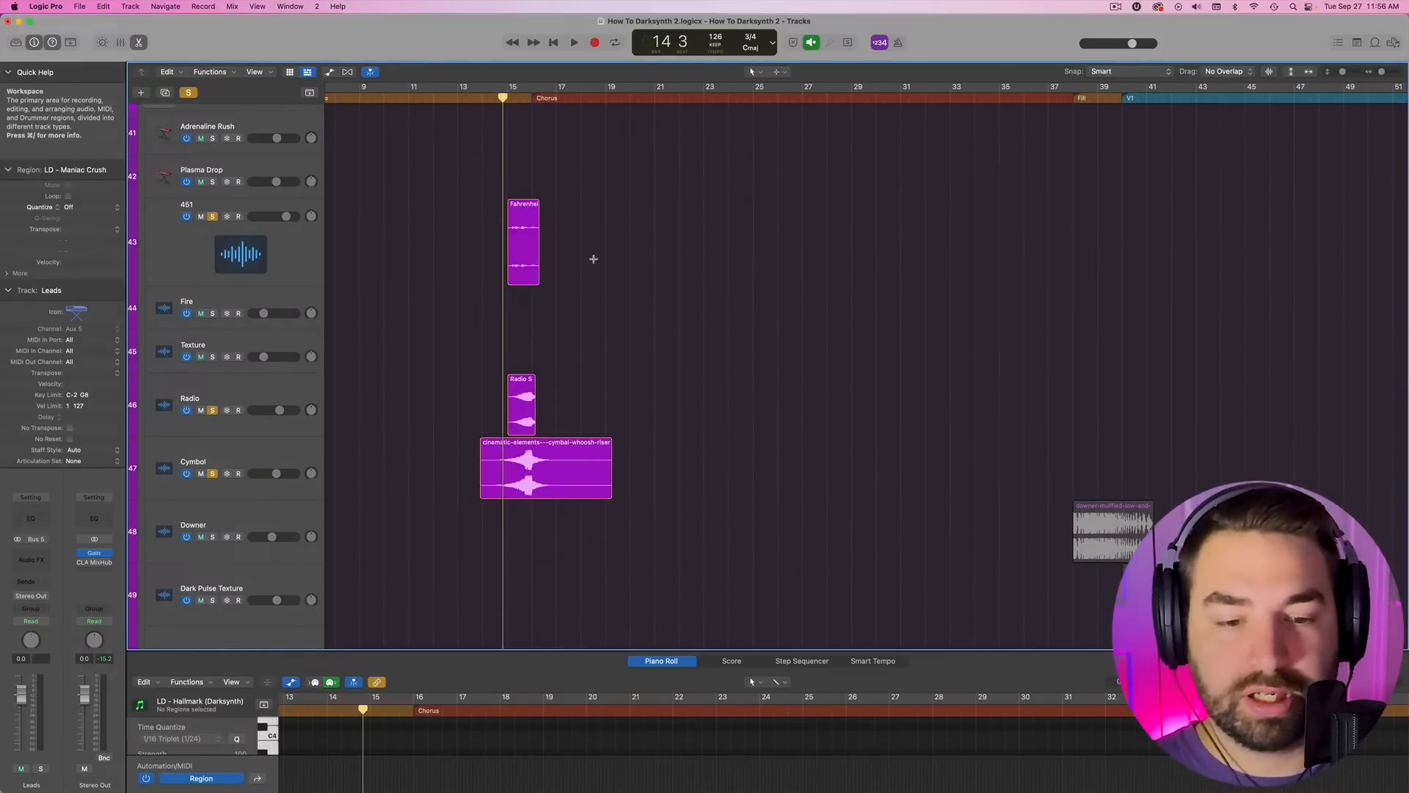
pyautogui.hscroll(-2, 593, 258)
pyautogui.scroll(-1, 594, 258)
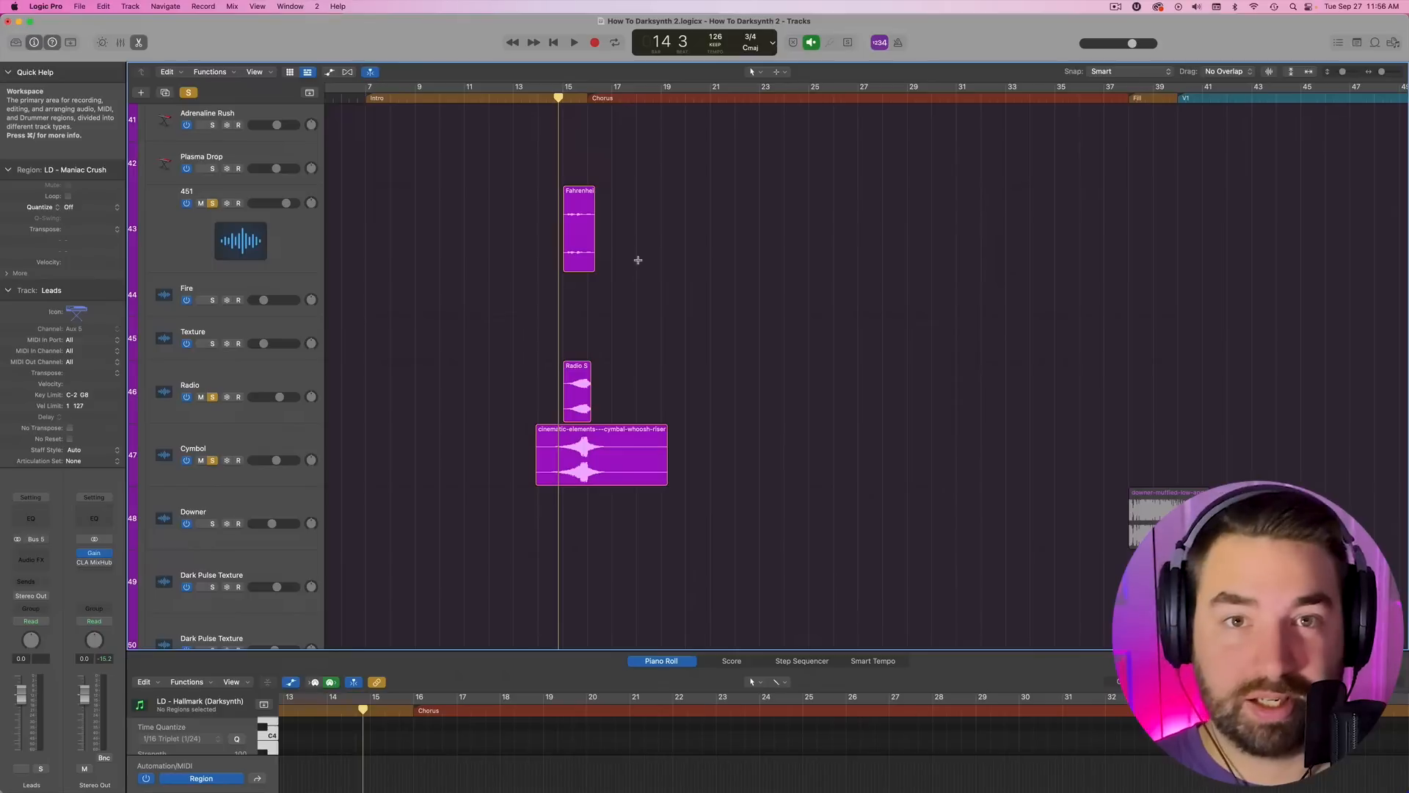
pyautogui.press('space')
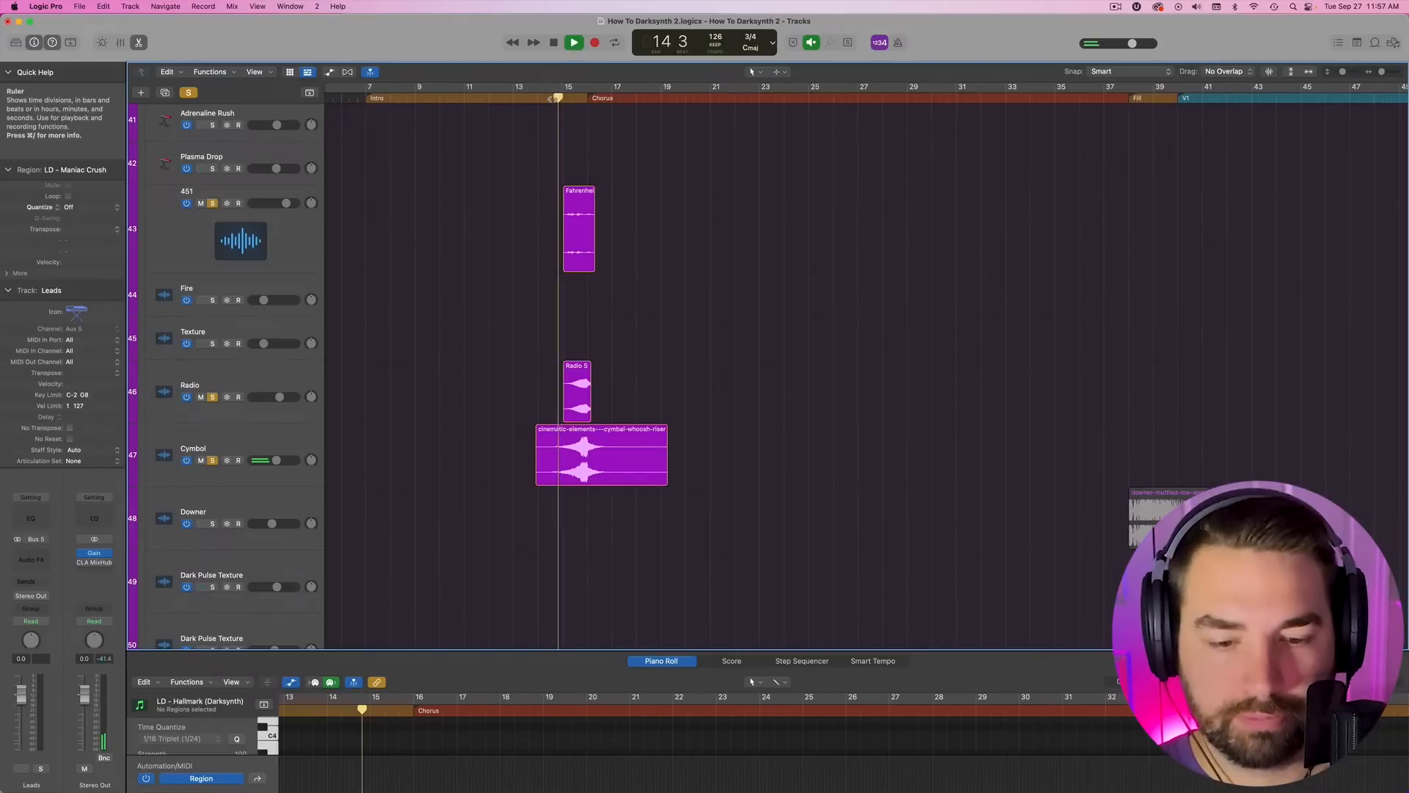
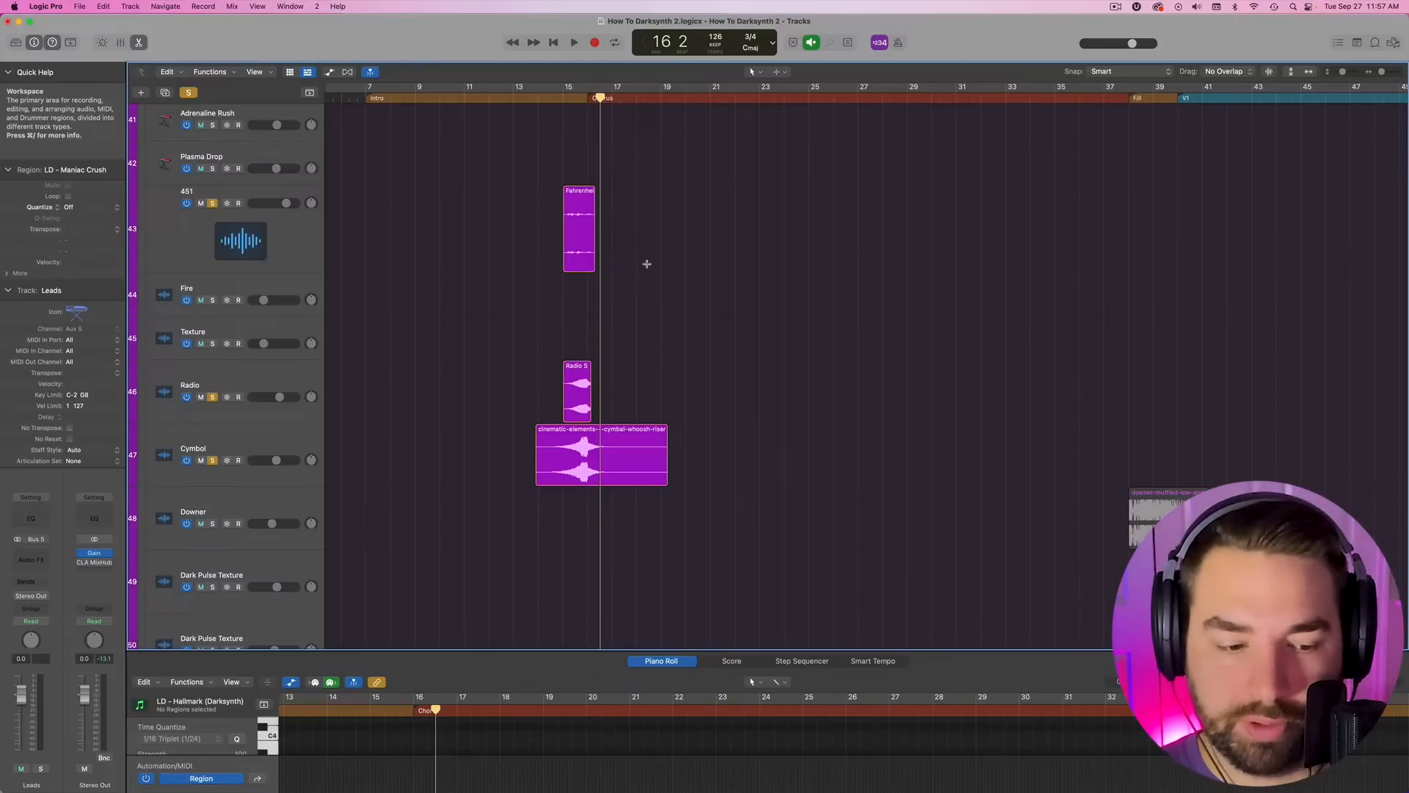
# - Clear the solos and examine the Downer and Dark Pulse Texture effects around the fill and the start of verse 1
pyautogui.scroll(5, 680, 289)
pyautogui.scroll(-10, 681, 287)
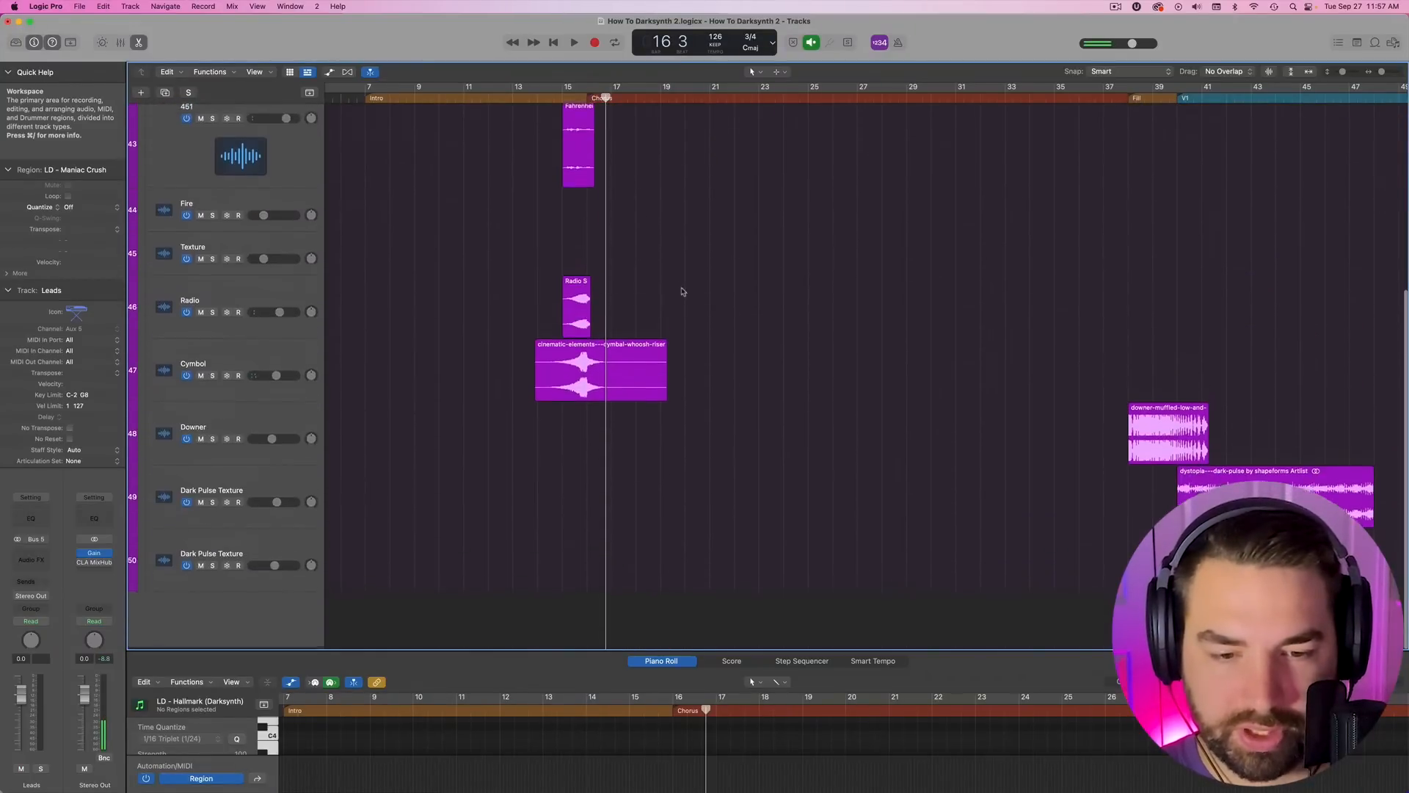
pyautogui.scroll(5, 680, 288)
pyautogui.hscroll(5, 680, 287)
pyautogui.scroll(-5, 682, 286)
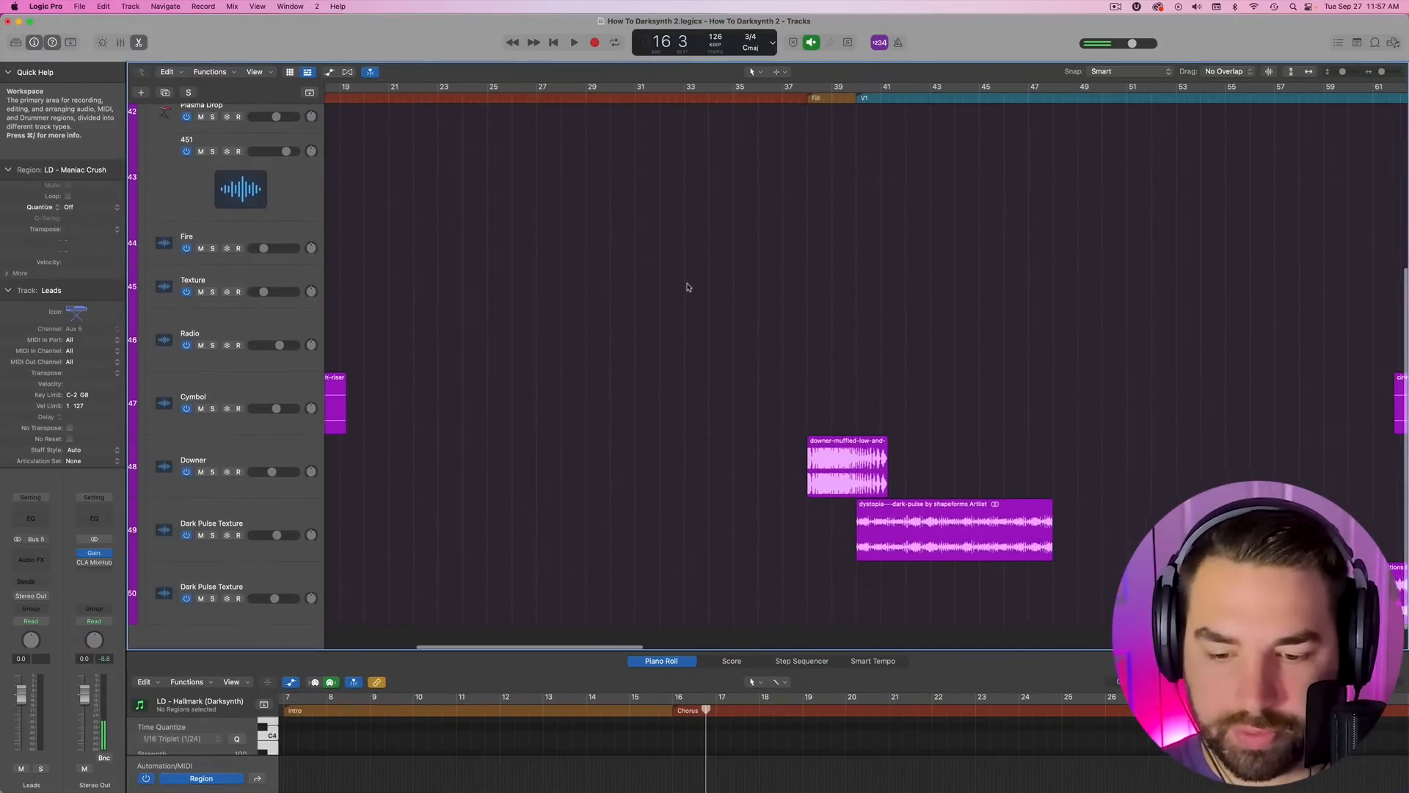
pyautogui.hscroll(3, 689, 287)
pyautogui.scroll(-1, 655, 249)
pyautogui.hscroll(-6, 639, 239)
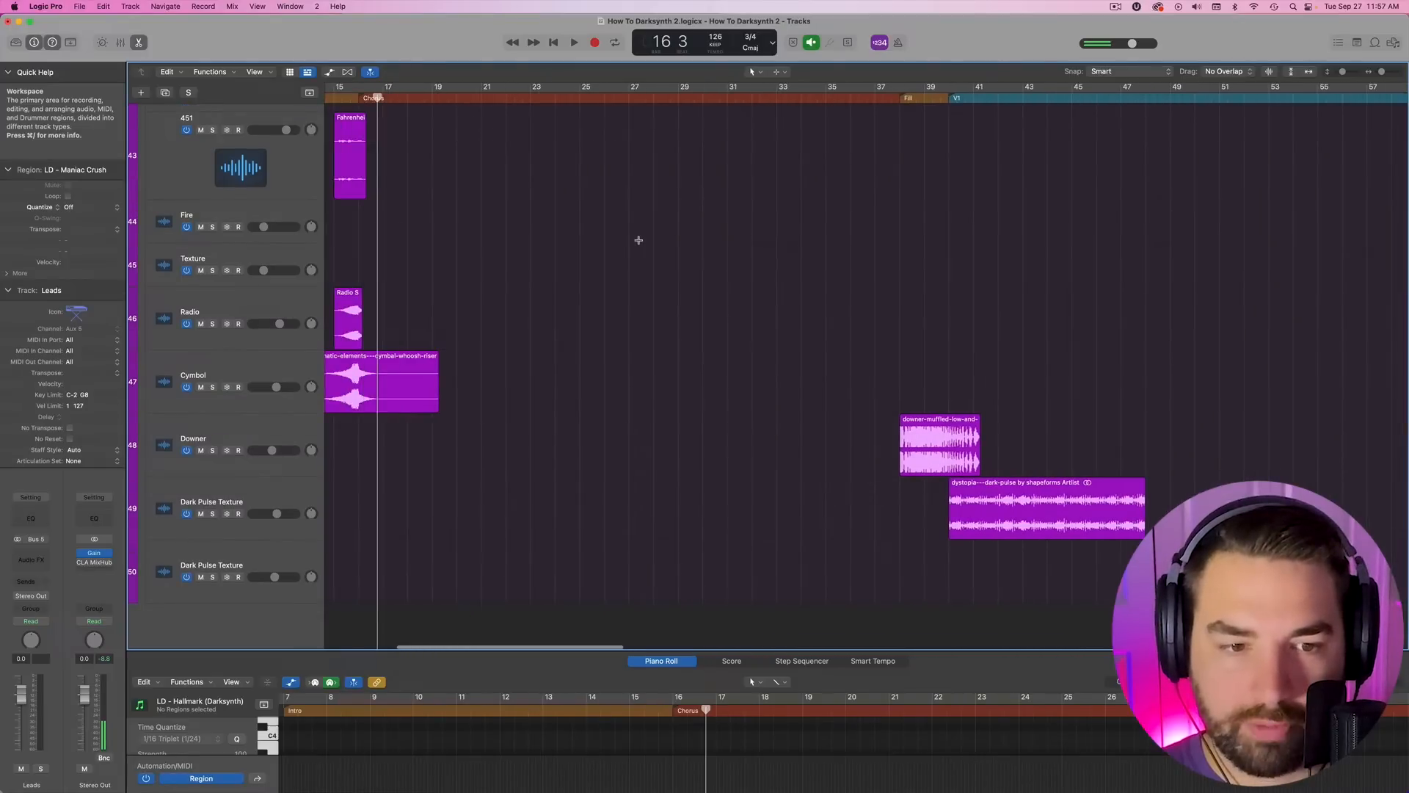
pyautogui.hscroll(5, 781, 109)
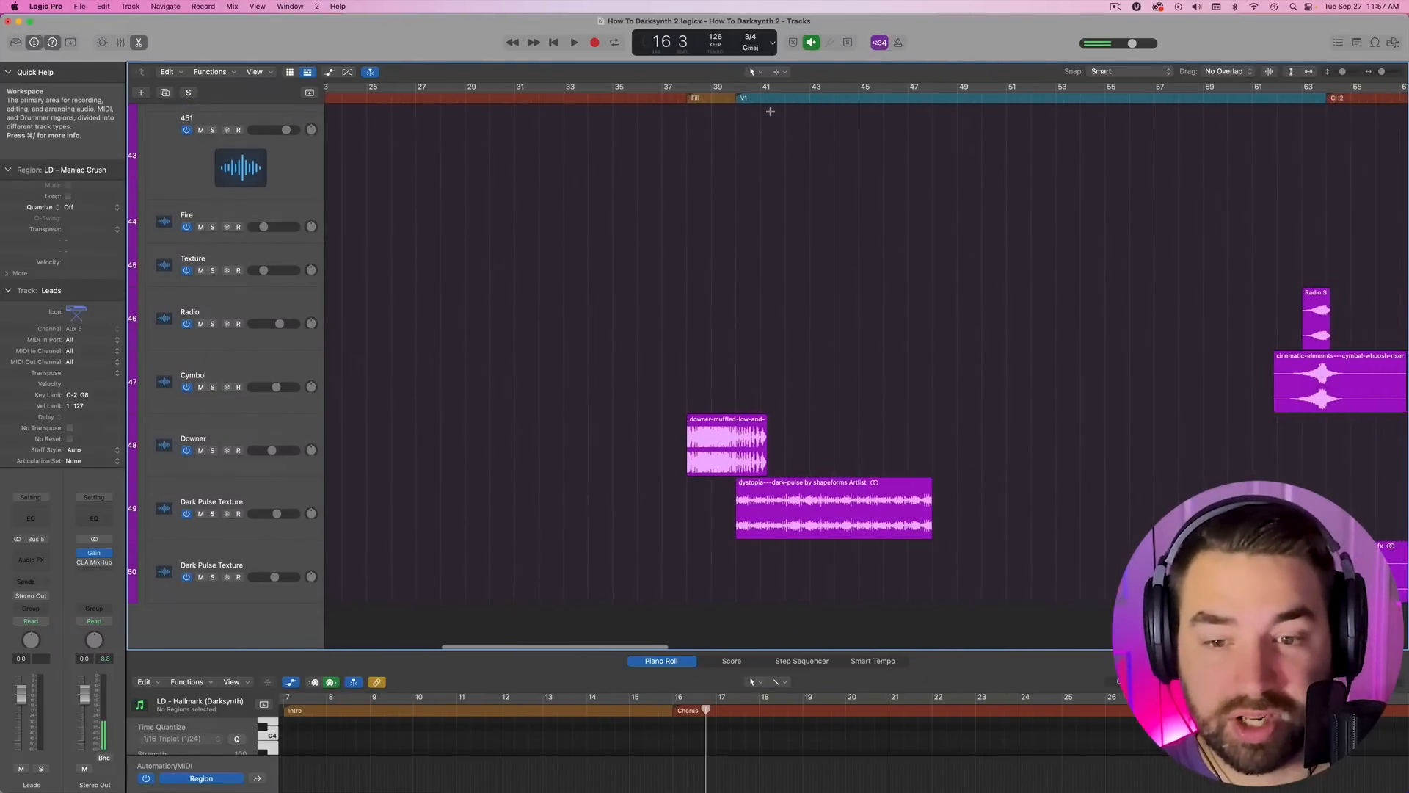
# - Move the playhead to bar 37 and compare where the drums, bass, chords and arp stop around the fill
pyautogui.click(676, 97)
pyautogui.scroll(5, 703, 147)
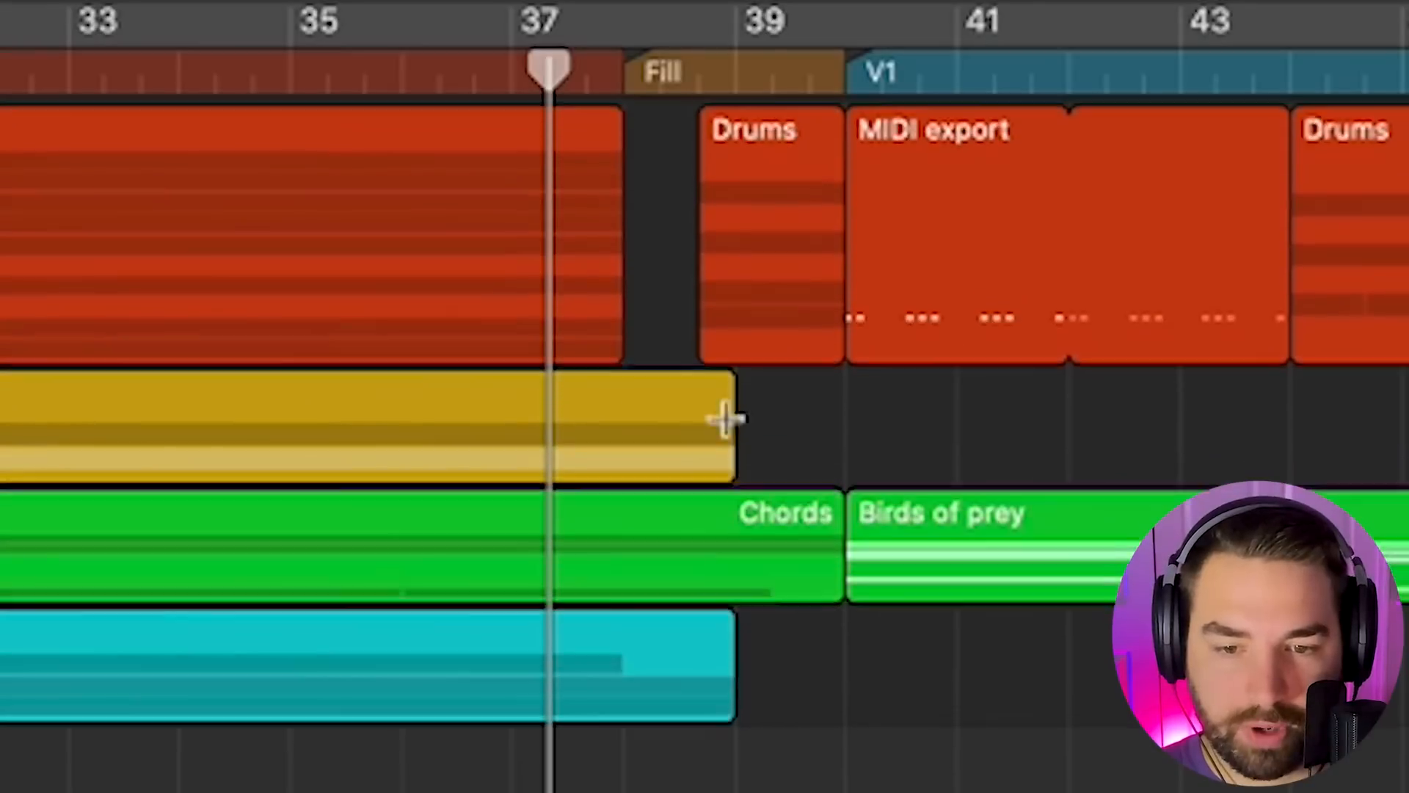
pyautogui.scroll(-1, 725, 419)
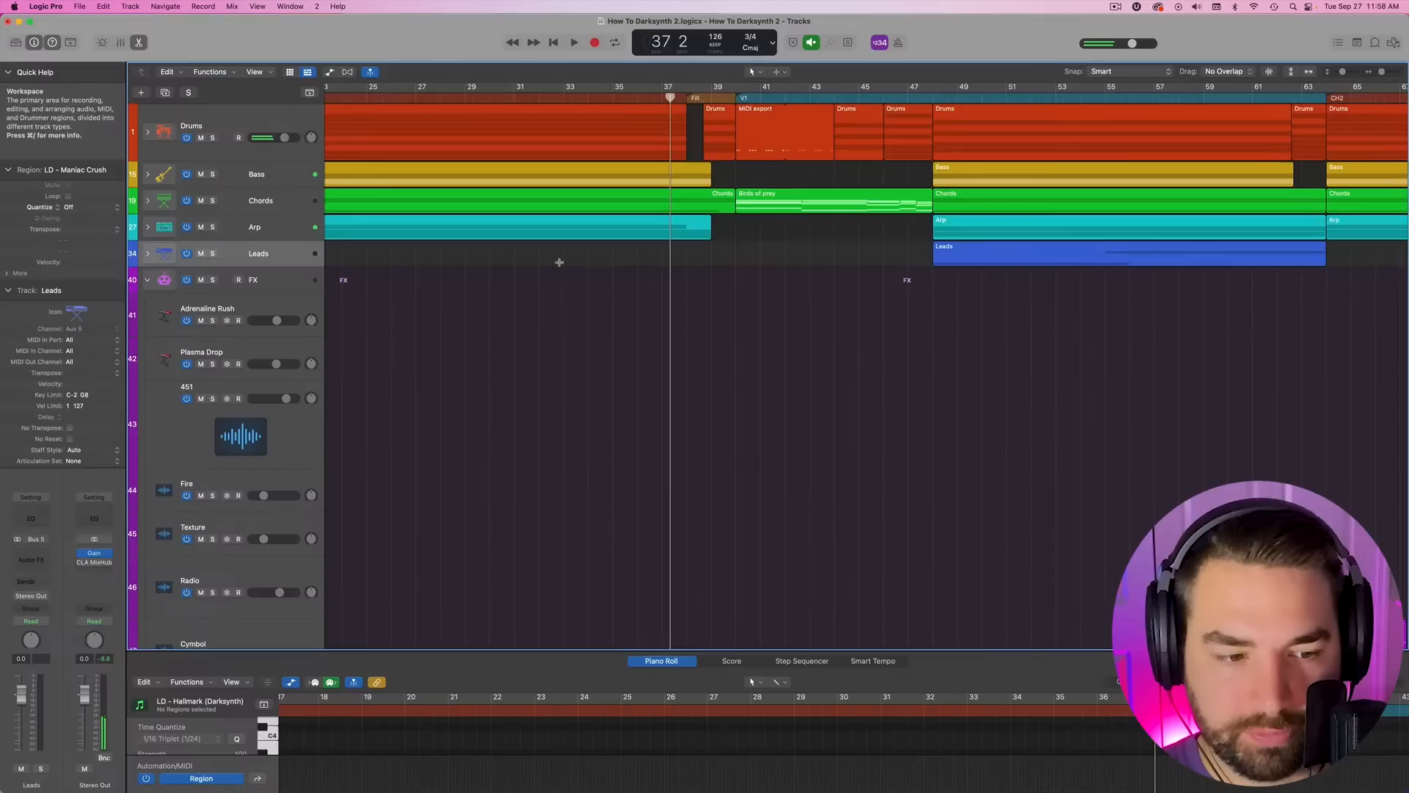
pyautogui.scroll(-1, 559, 262)
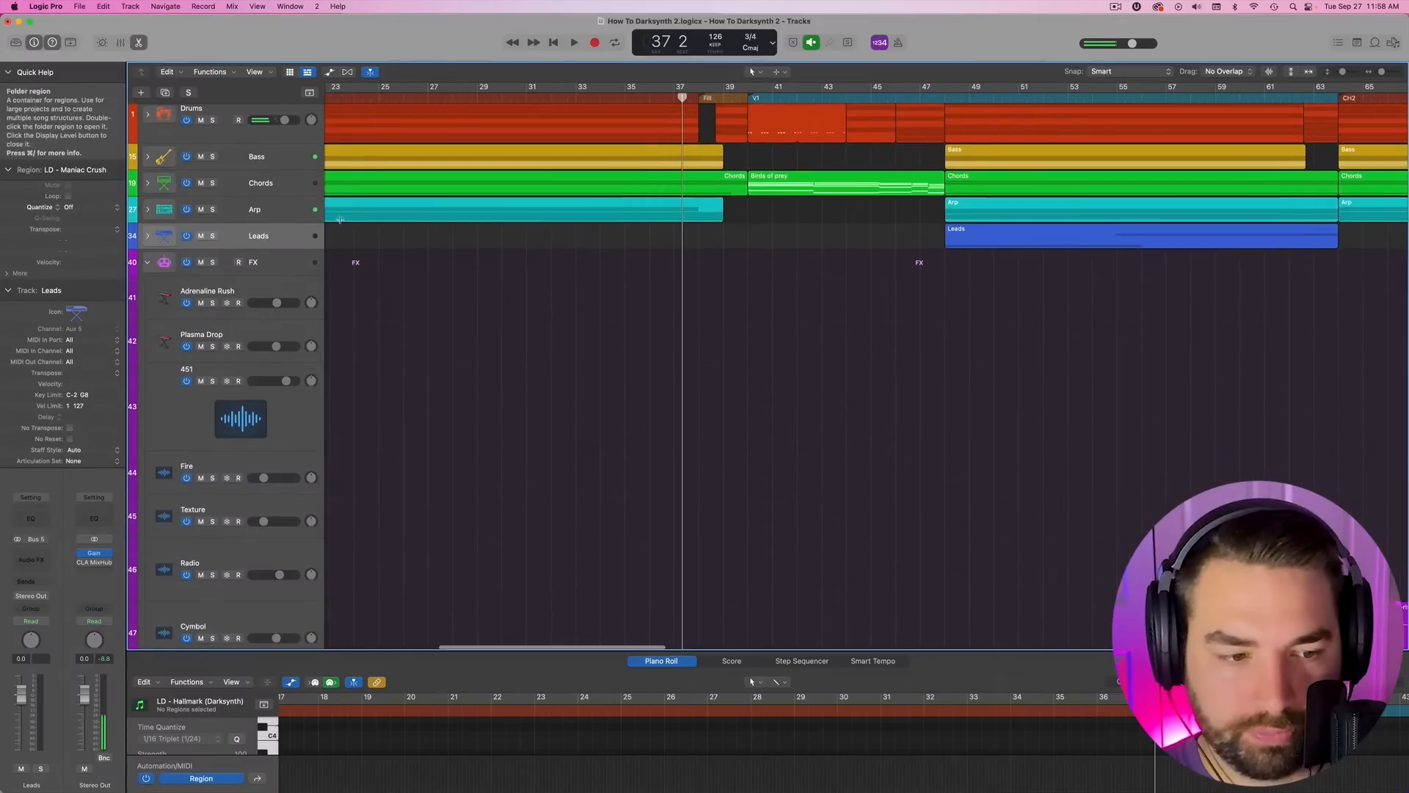
# - Expand the Arp stack, view the Lead Guitar track's Kontakt instrument, and close its plug-in window
pyautogui.click(147, 211)
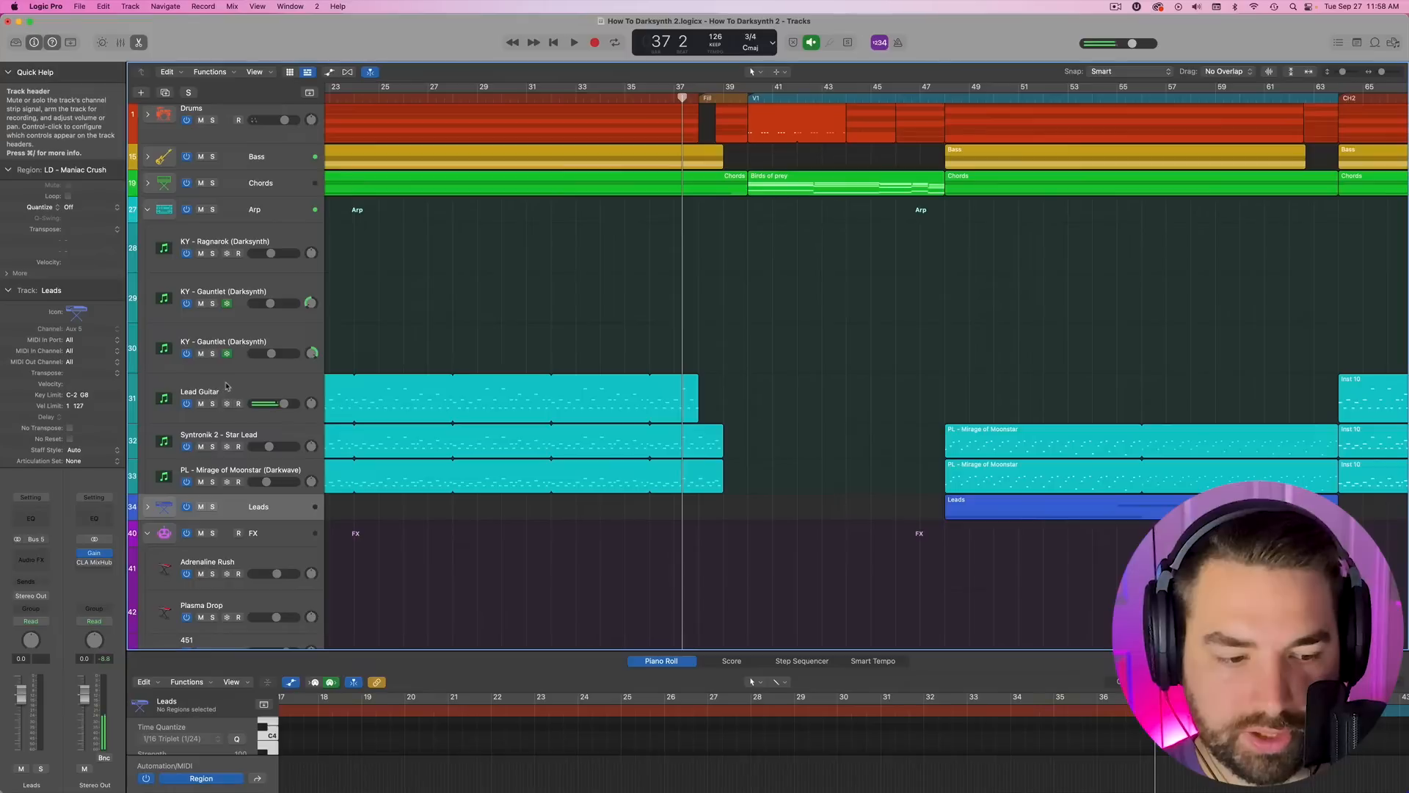
pyautogui.click(206, 412)
pyautogui.click(32, 541)
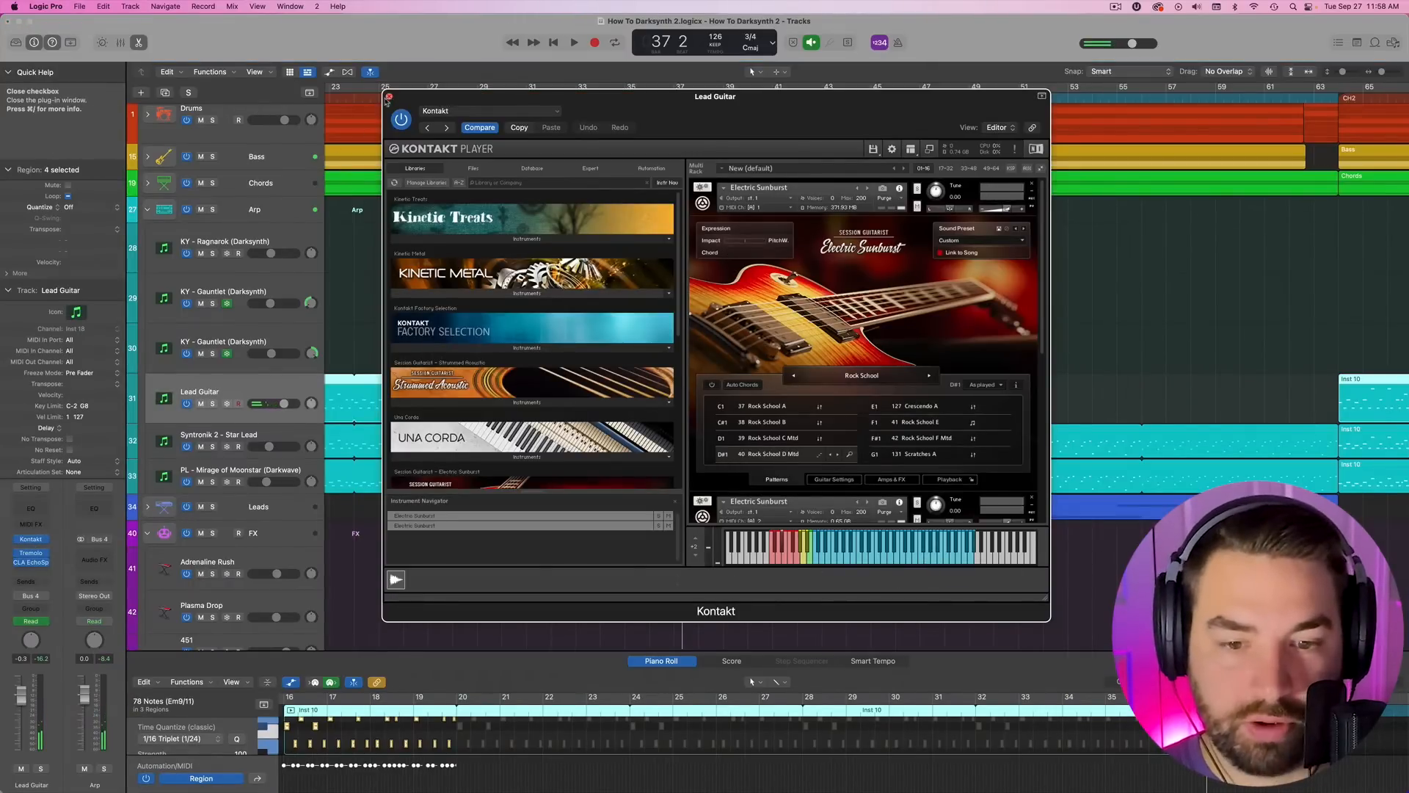
pyautogui.click(389, 97)
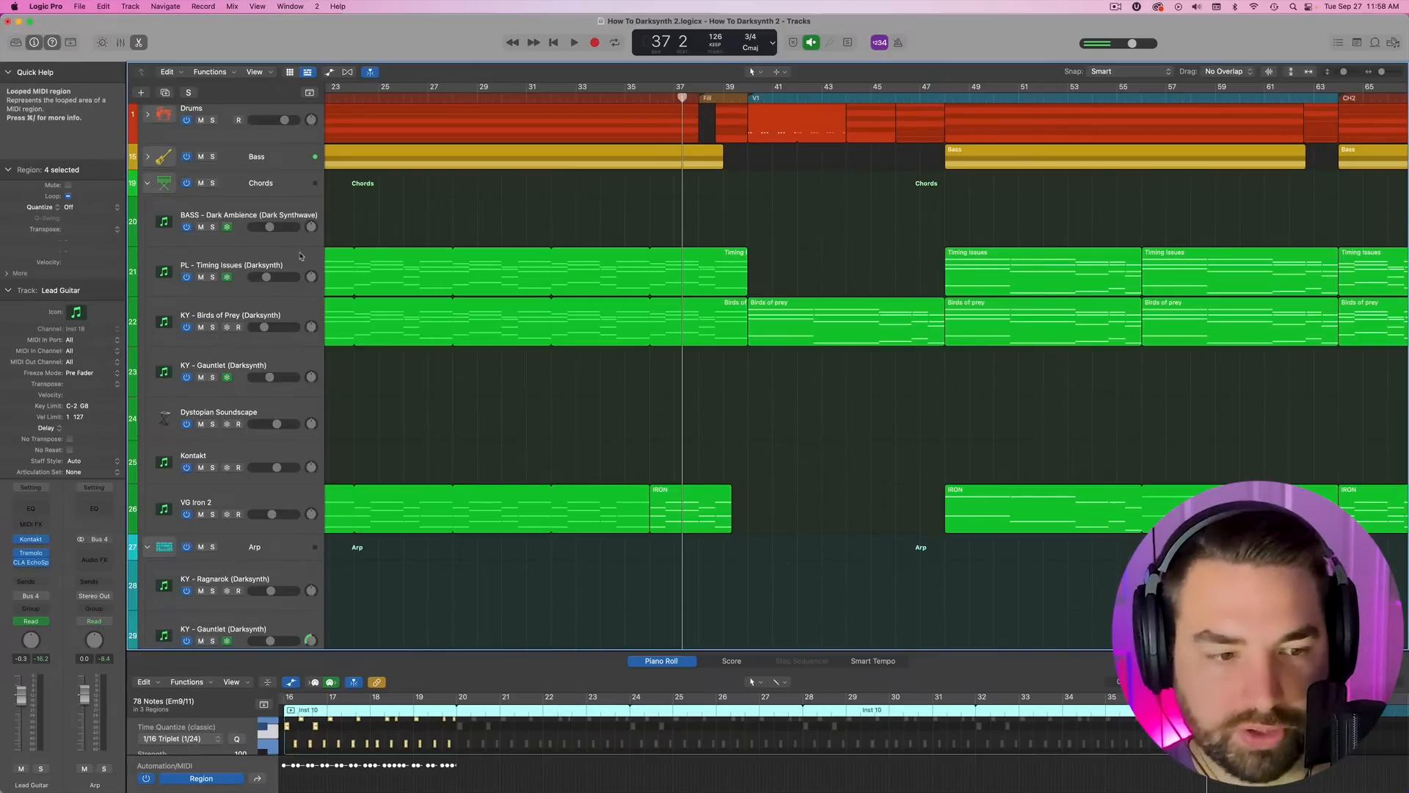
# - Collapse the Chords stack and check where the Lead Guitar part ends relative to the effects in the fill
pyautogui.click(147, 186)
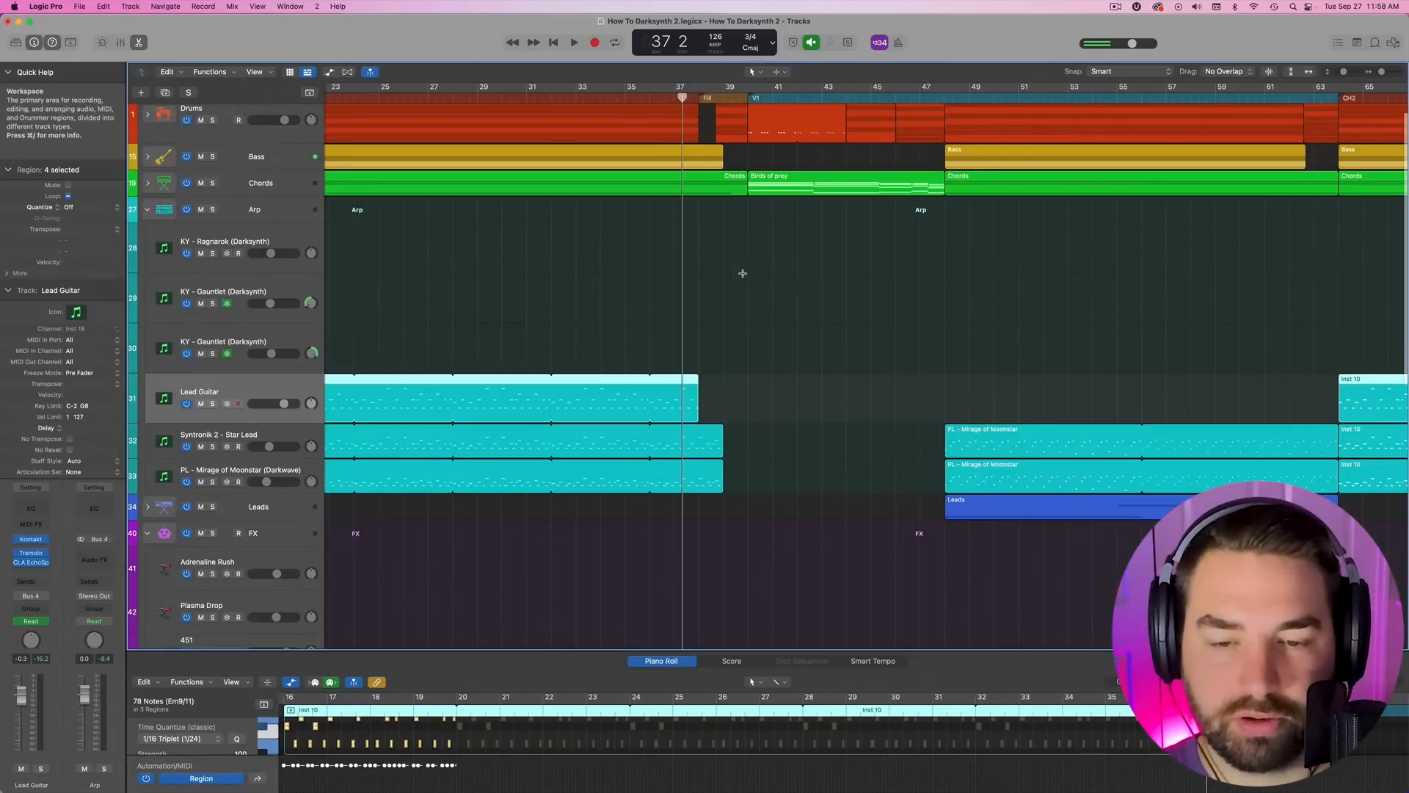
pyautogui.scroll(-5, 744, 277)
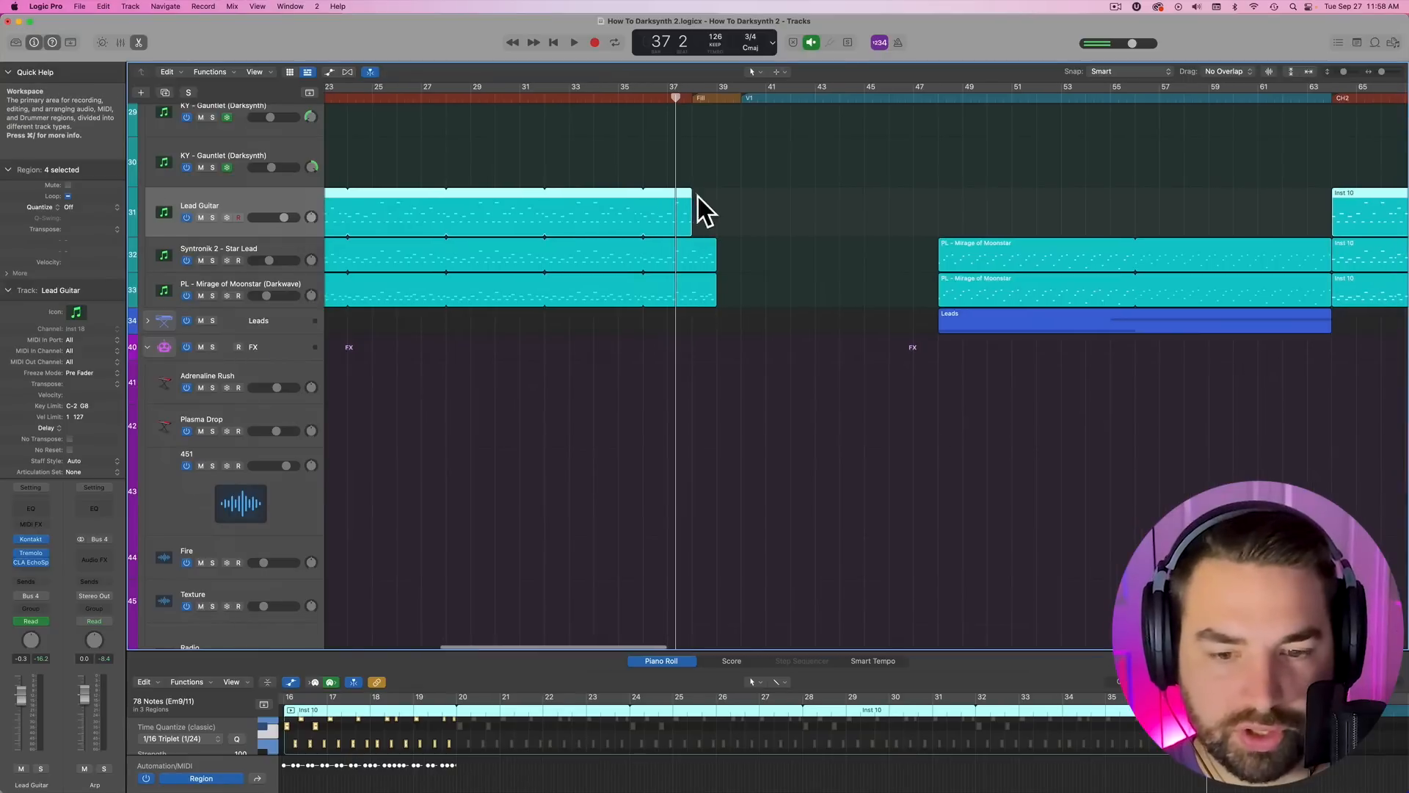
pyautogui.scroll(-10, 697, 271)
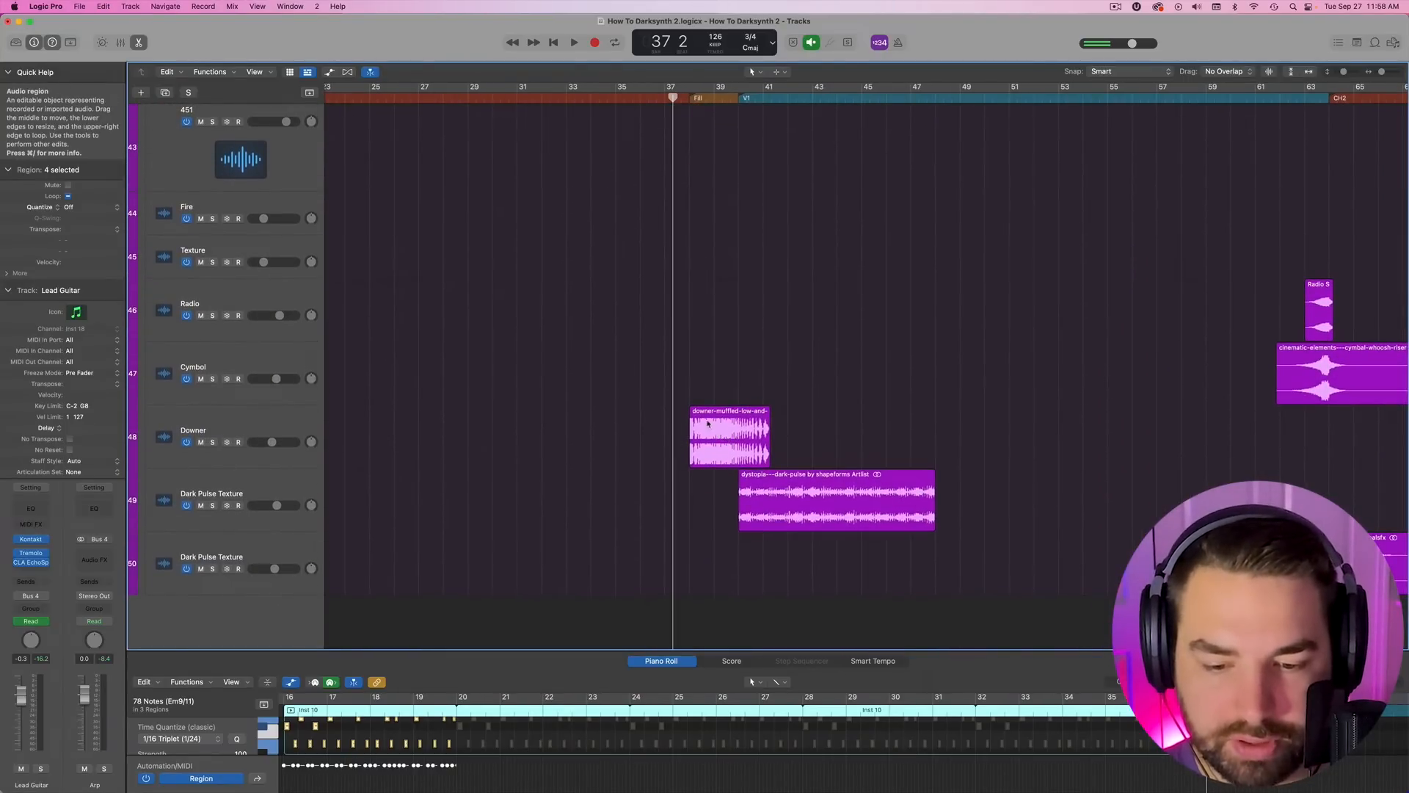
# - Inspect the Downer track's region at the fill, deselect it, and play the full mix from bar 37
pyautogui.click(746, 414)
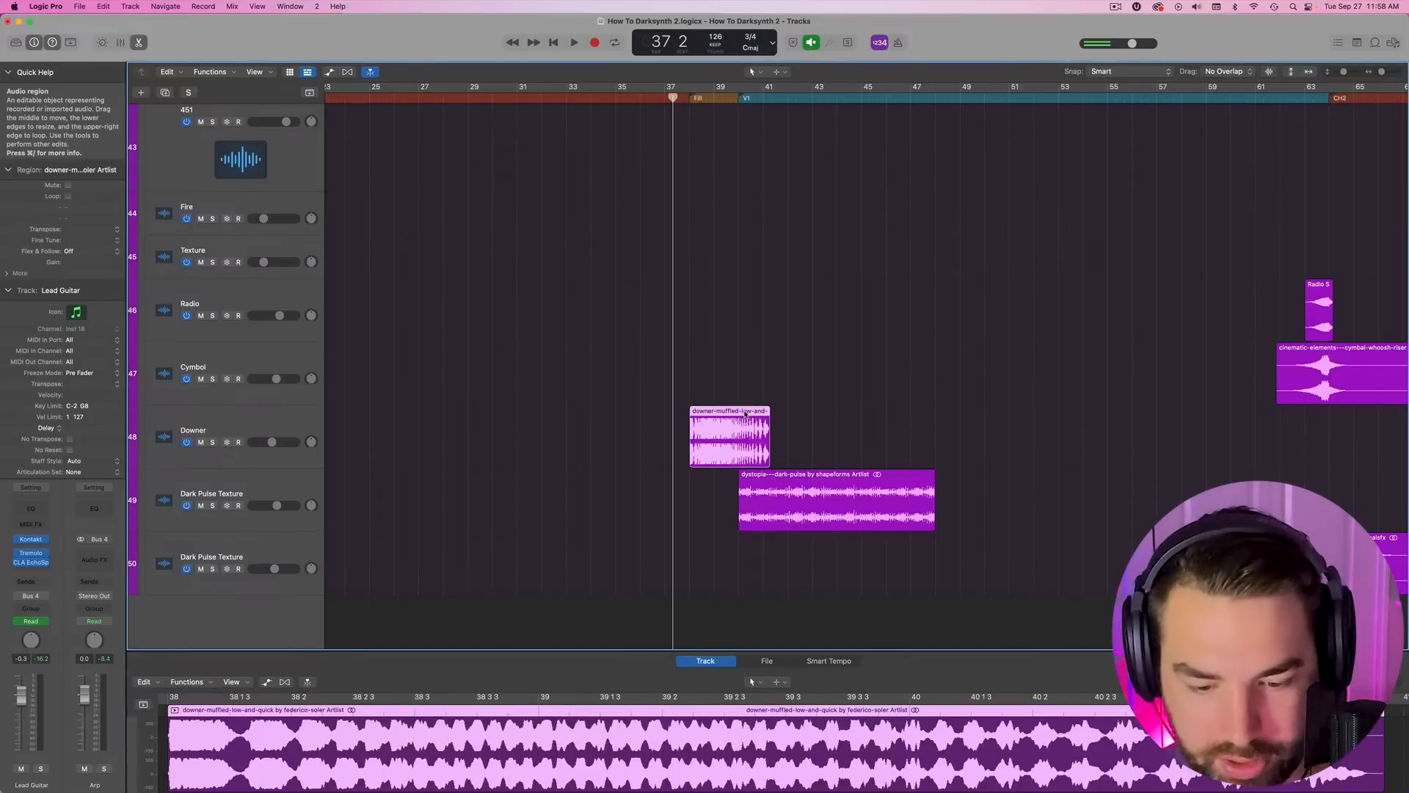
pyautogui.click(584, 392)
pyautogui.press('space')
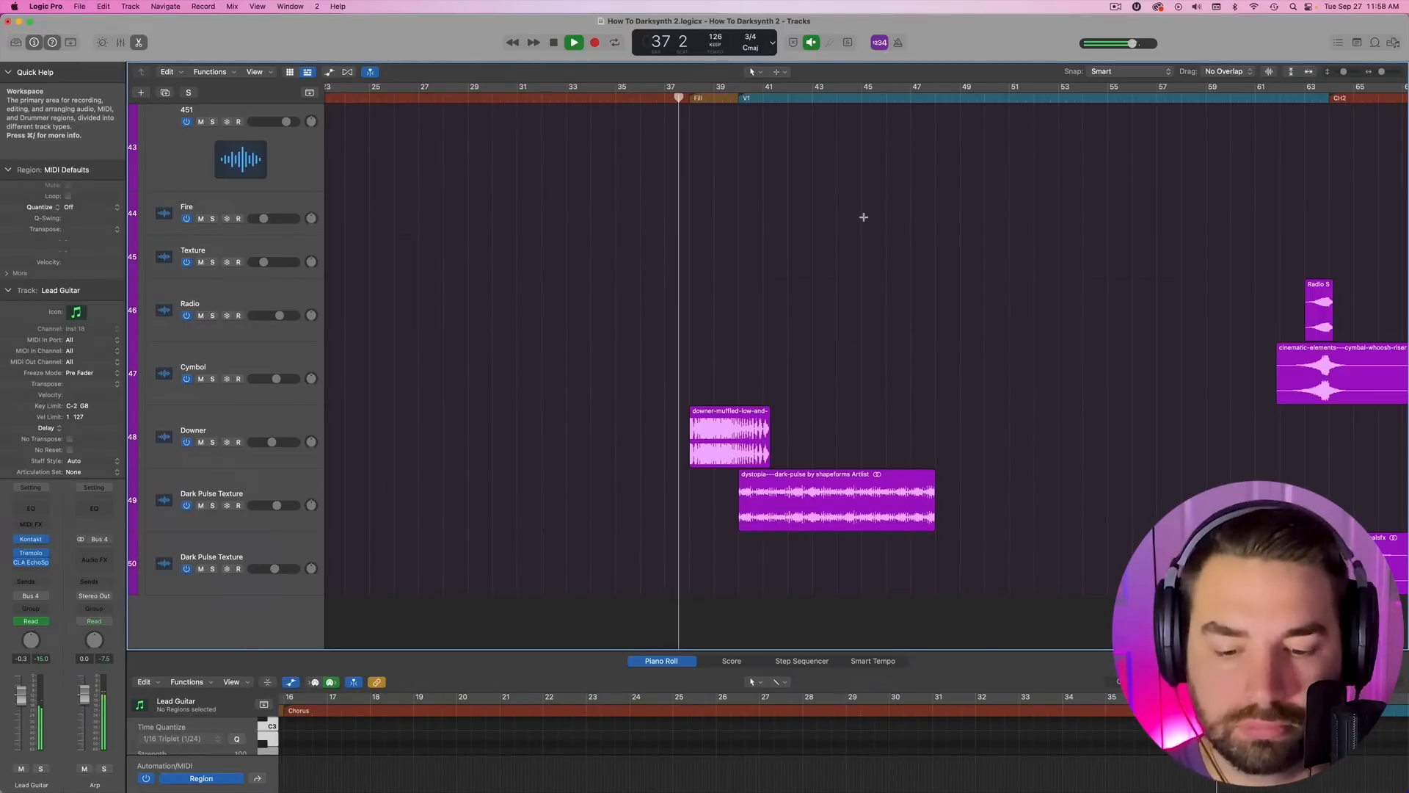
# - Play the Downer effect in solo, clear the solo, and move the playhead to bar 39 at the end of the fill
pyautogui.click(213, 442)
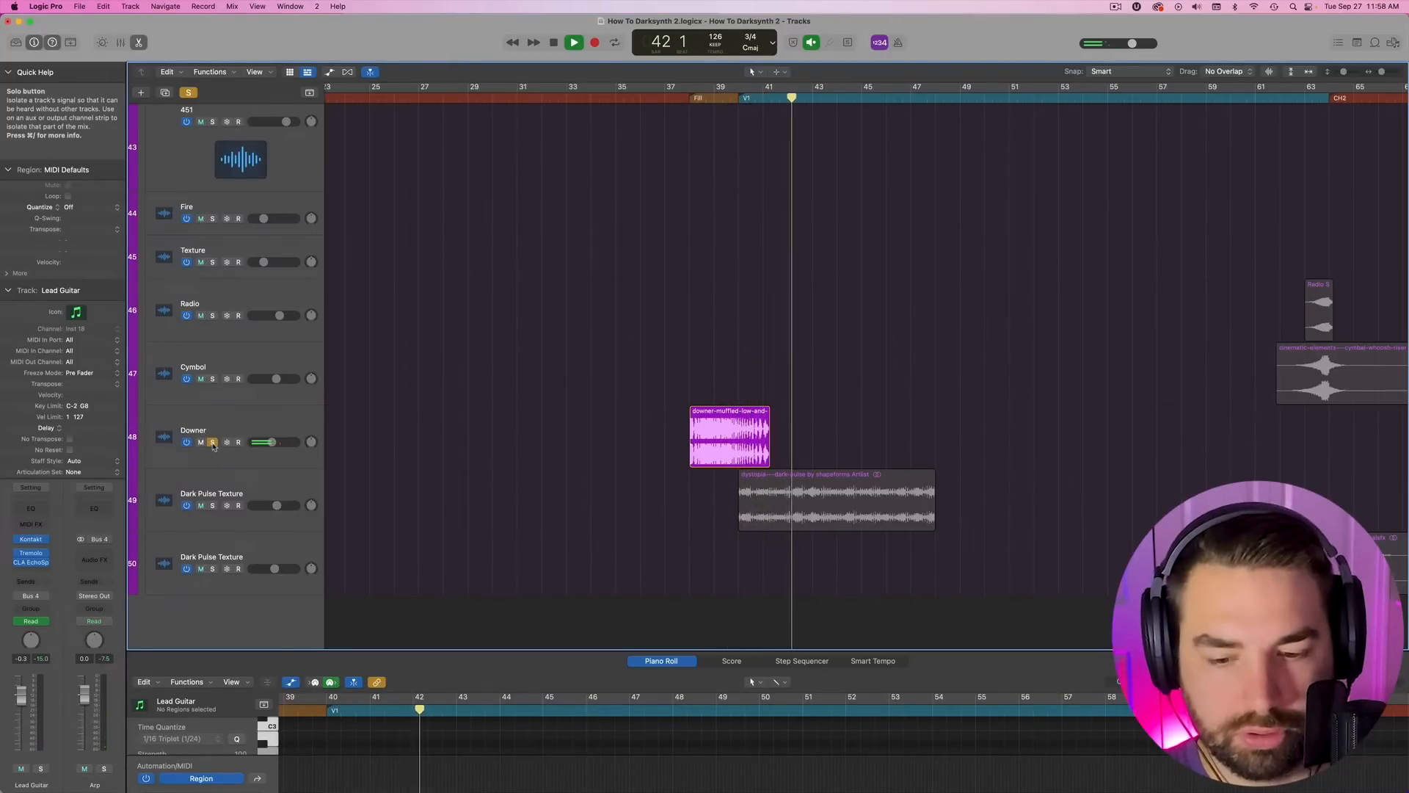
pyautogui.click(213, 442)
pyautogui.press('space')
pyautogui.moveTo(742, 98); pyautogui.dragTo(731, 98)
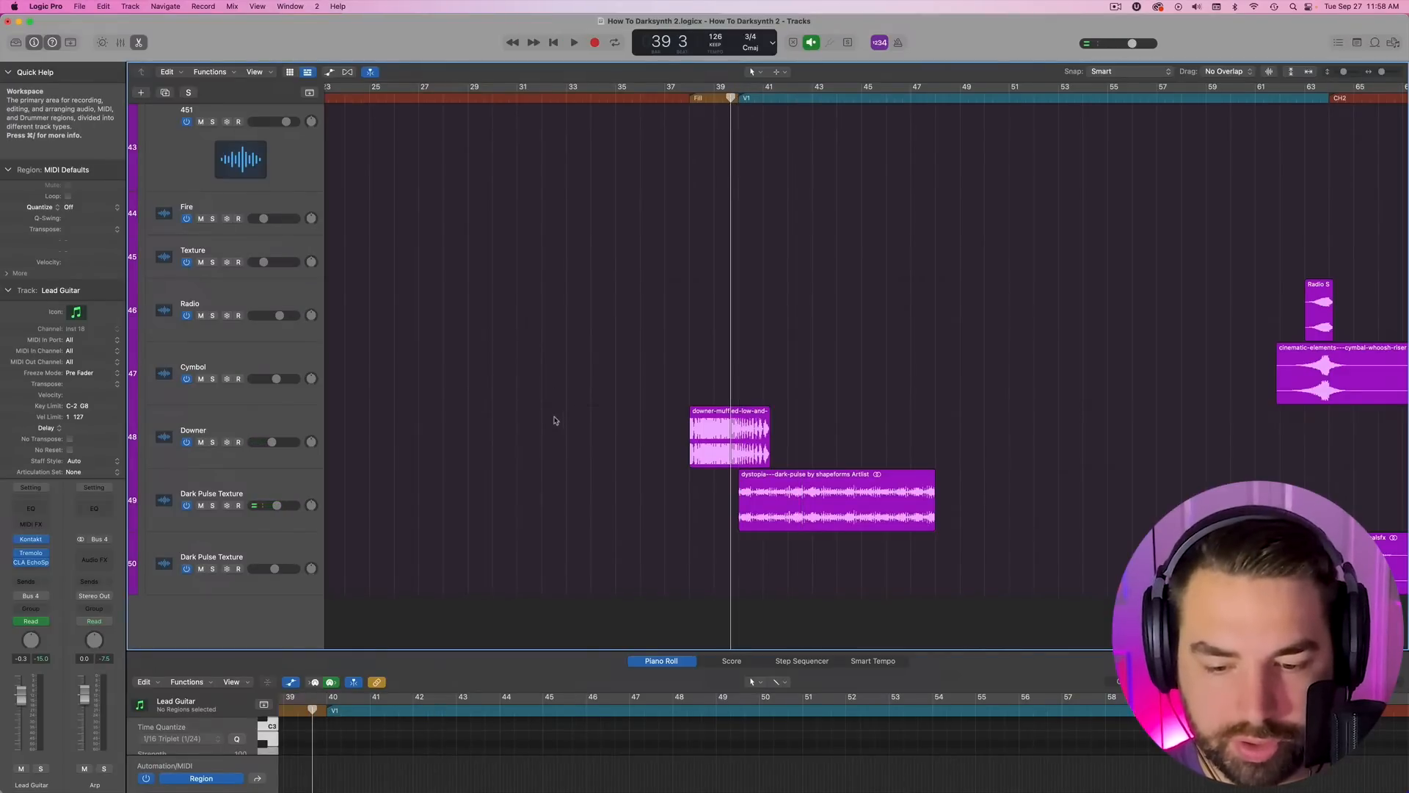
pyautogui.hscroll(5, 631, 423)
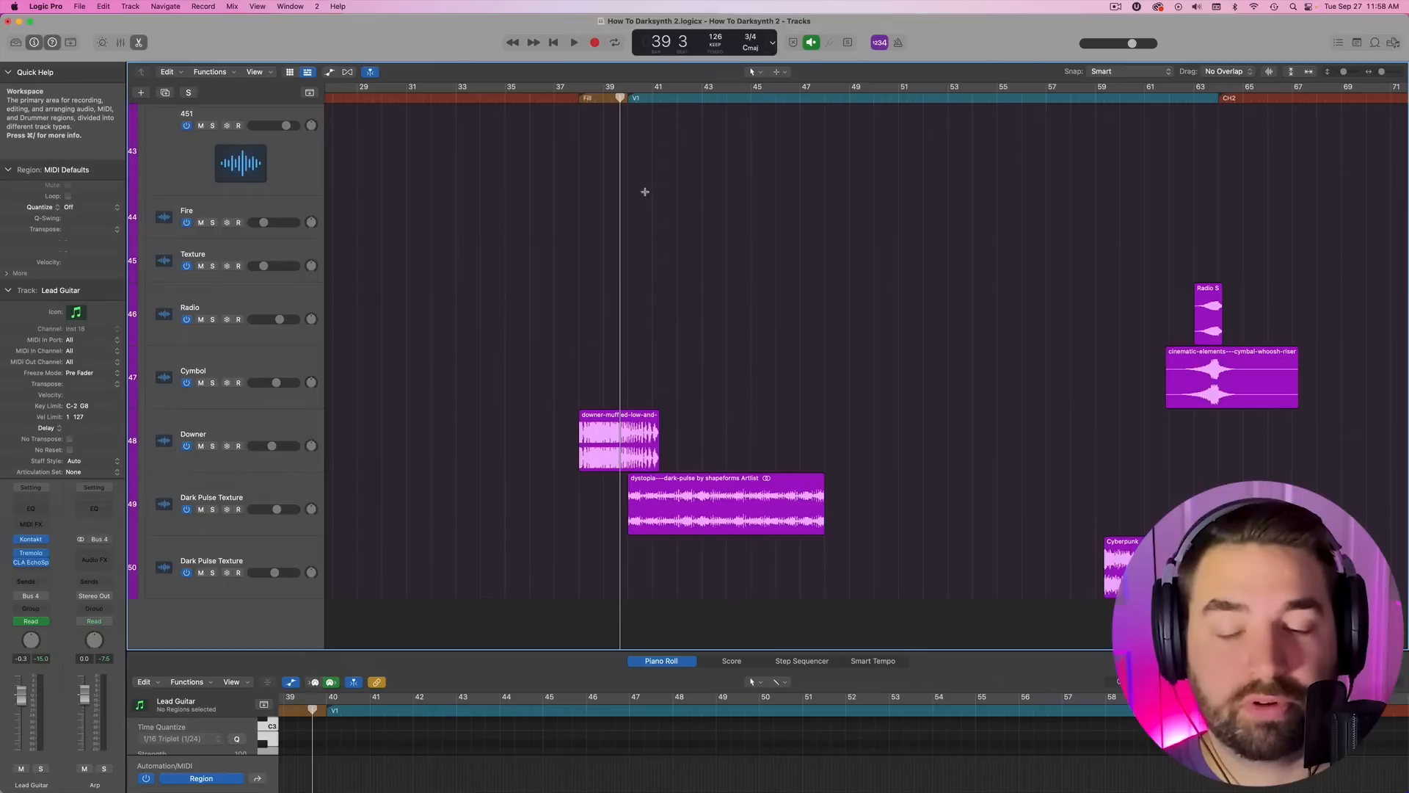
# - Play the upper Dark Pulse Texture track from the end of the fill into V1, comparing it in solo and in the full mix
pyautogui.hscroll(-20, 609, 110)
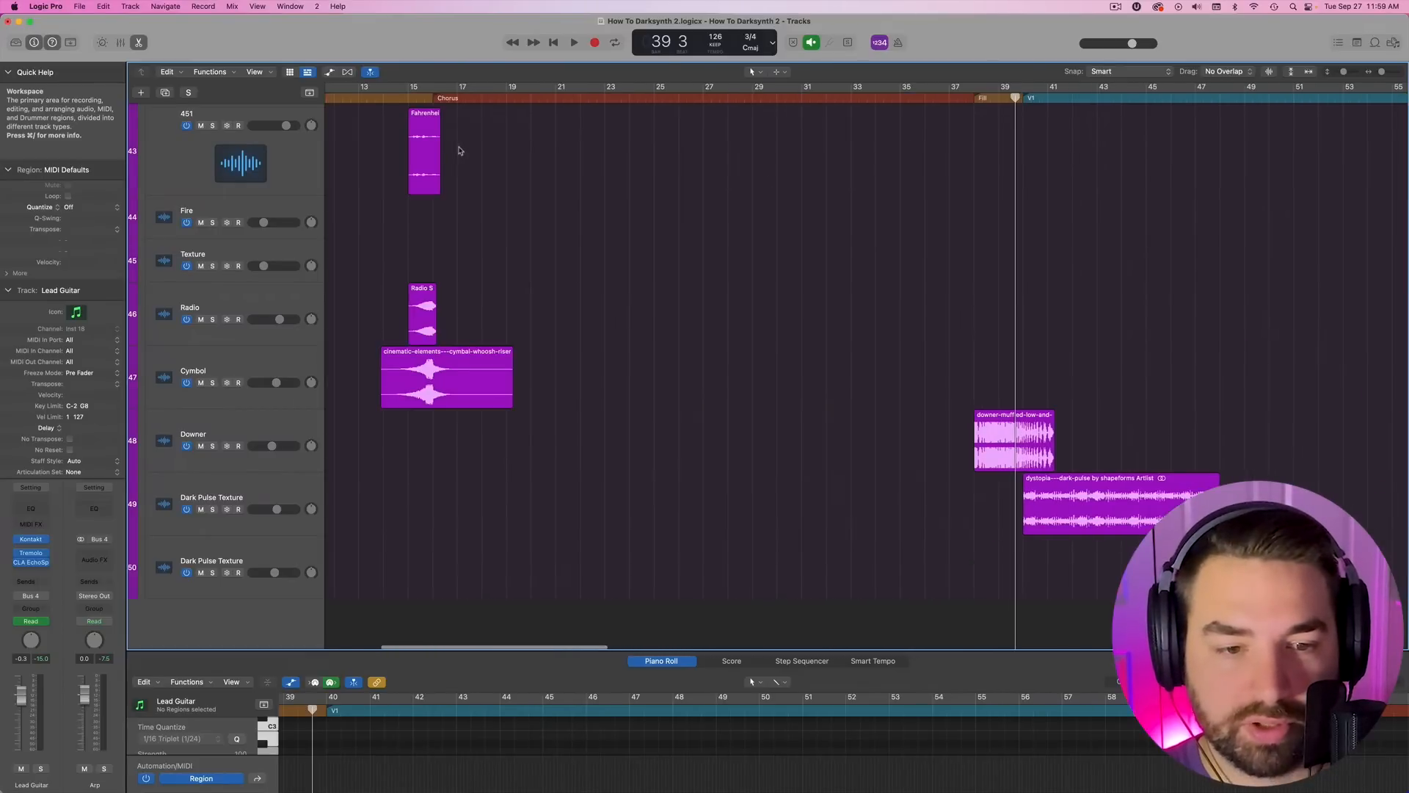
pyautogui.hscroll(20, 718, 142)
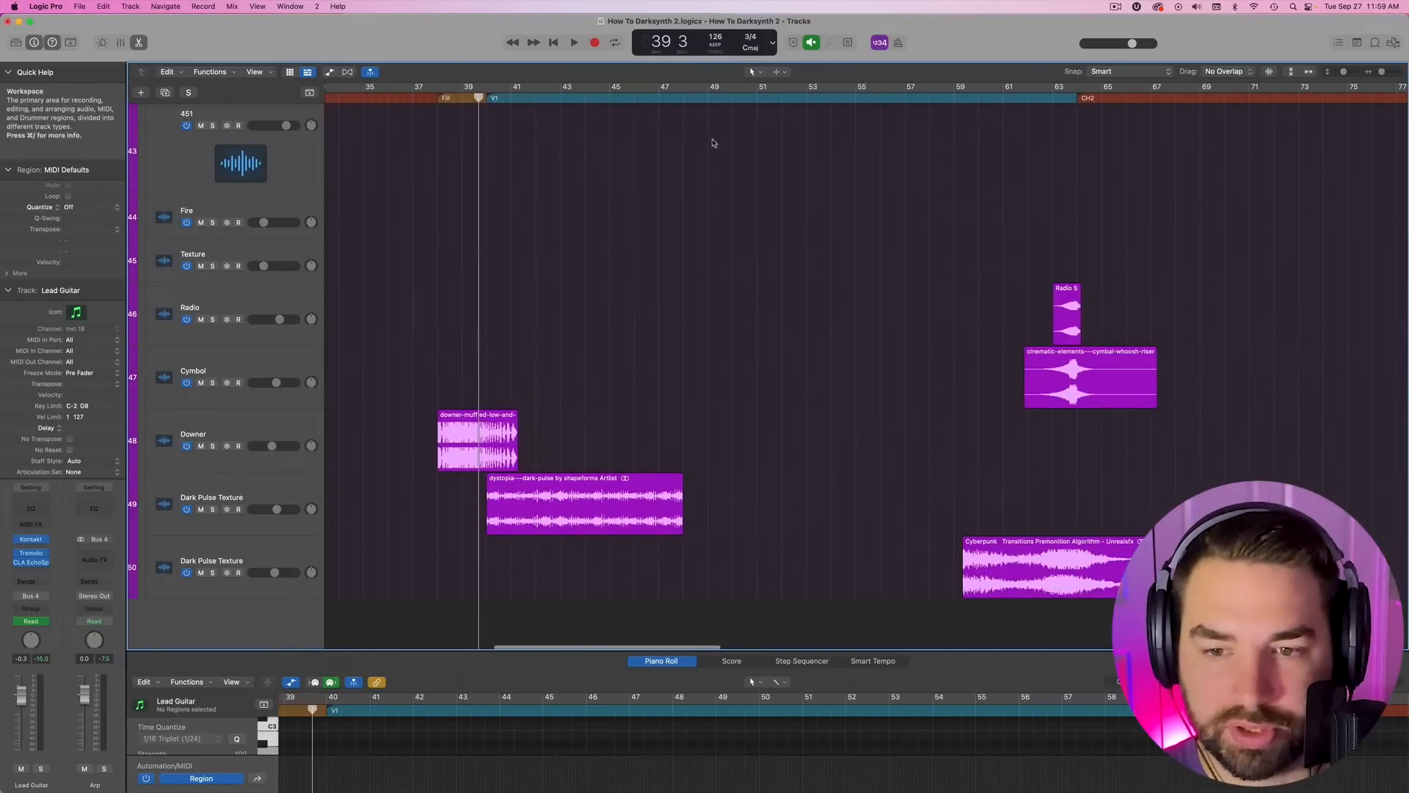
pyautogui.hscroll(-3, 315, 494)
pyautogui.click(253, 498)
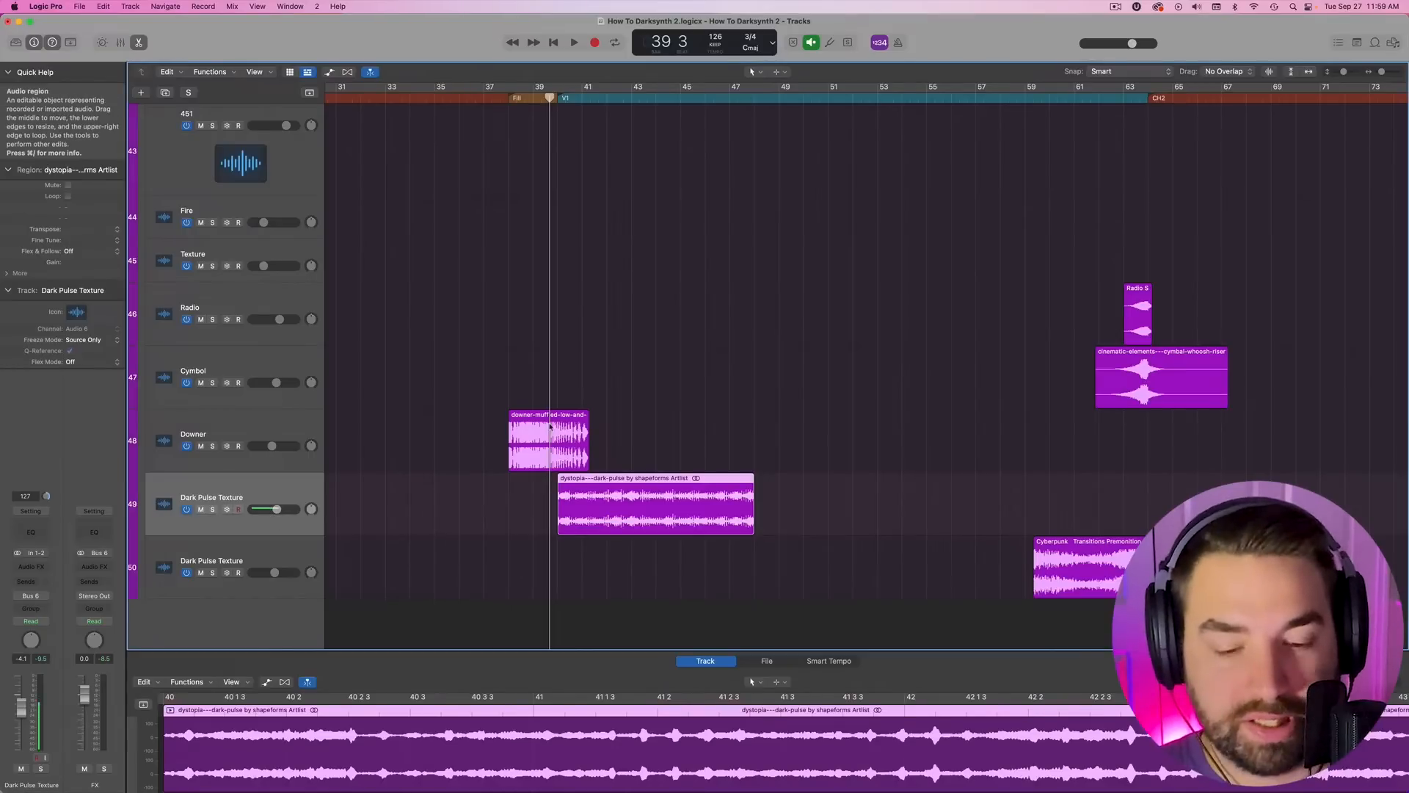
pyautogui.press('space')
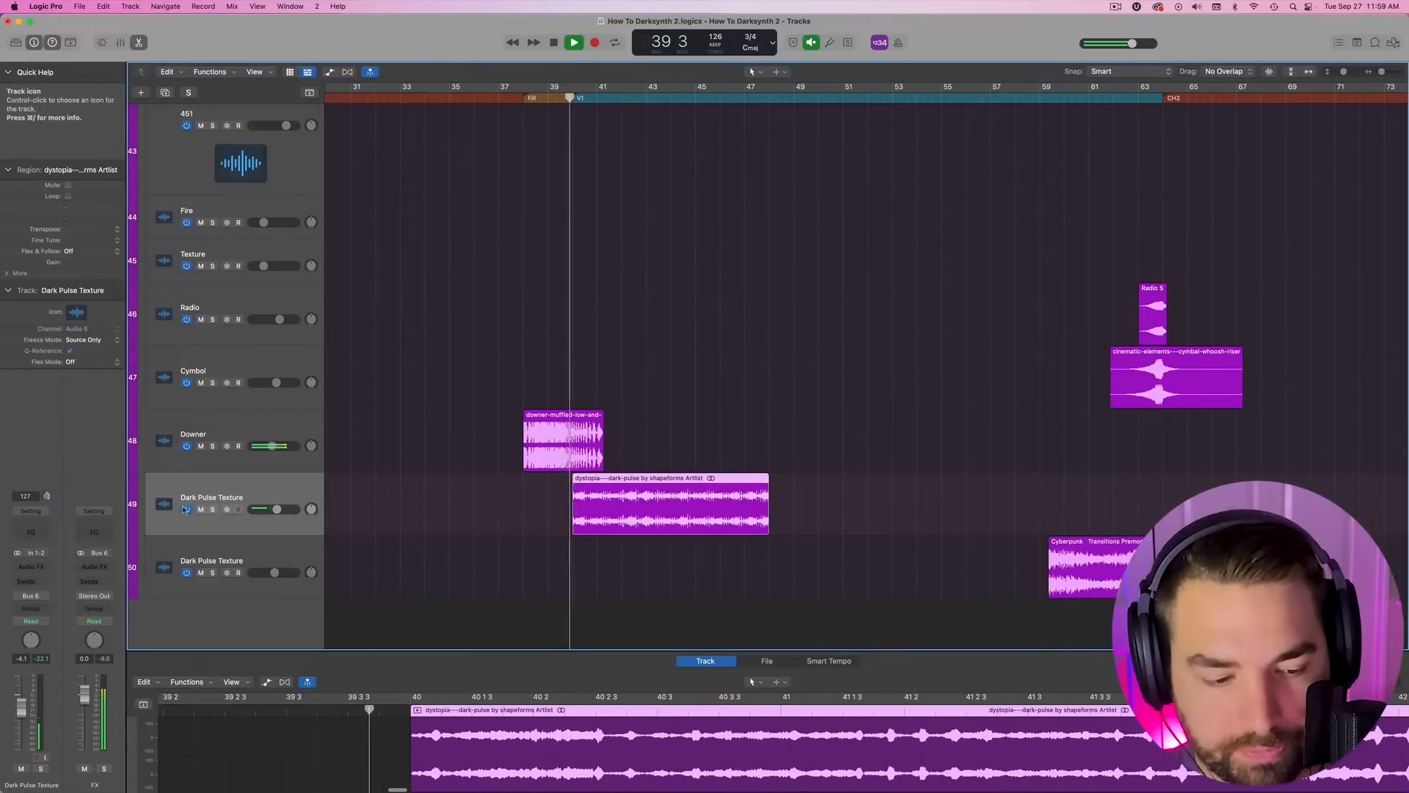
pyautogui.click(211, 510)
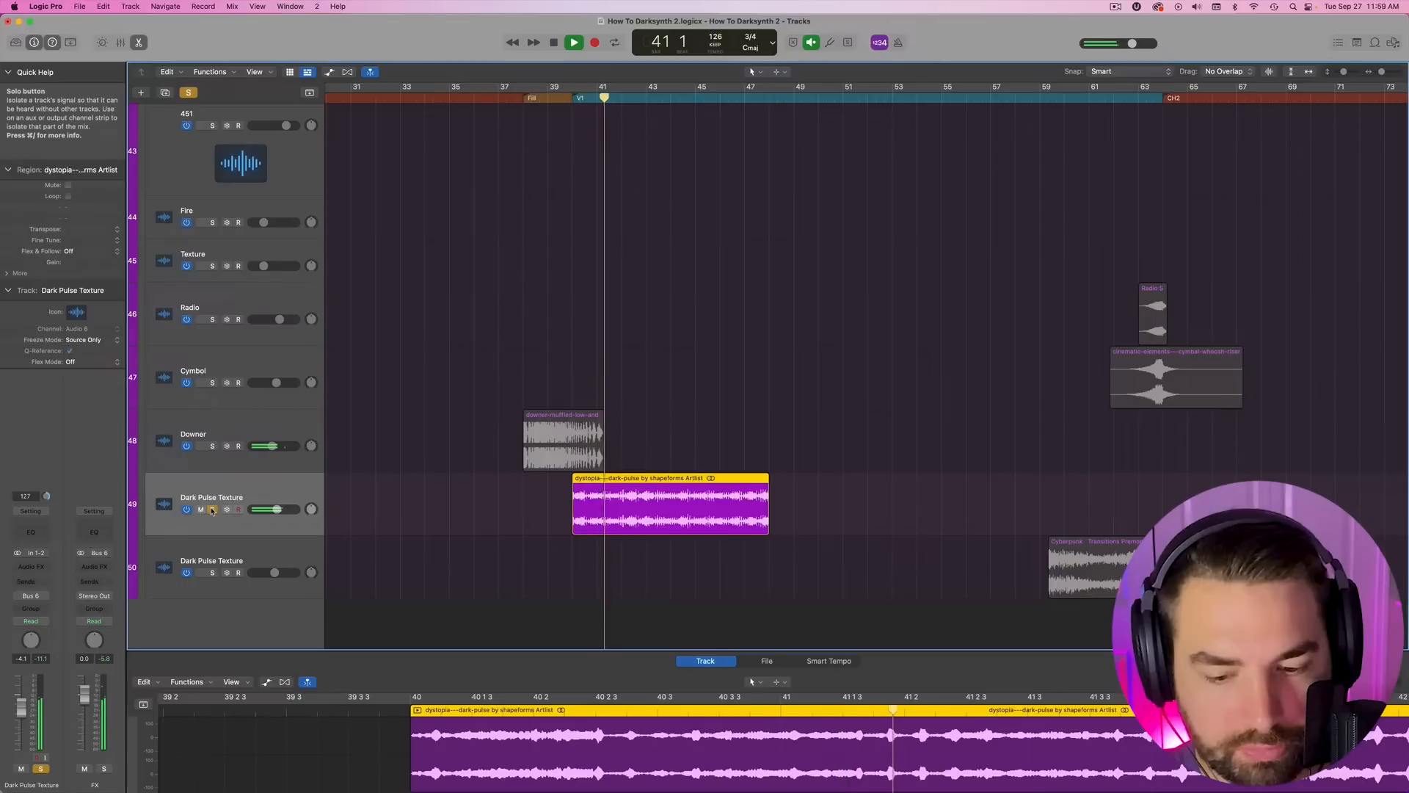
pyautogui.click(211, 510)
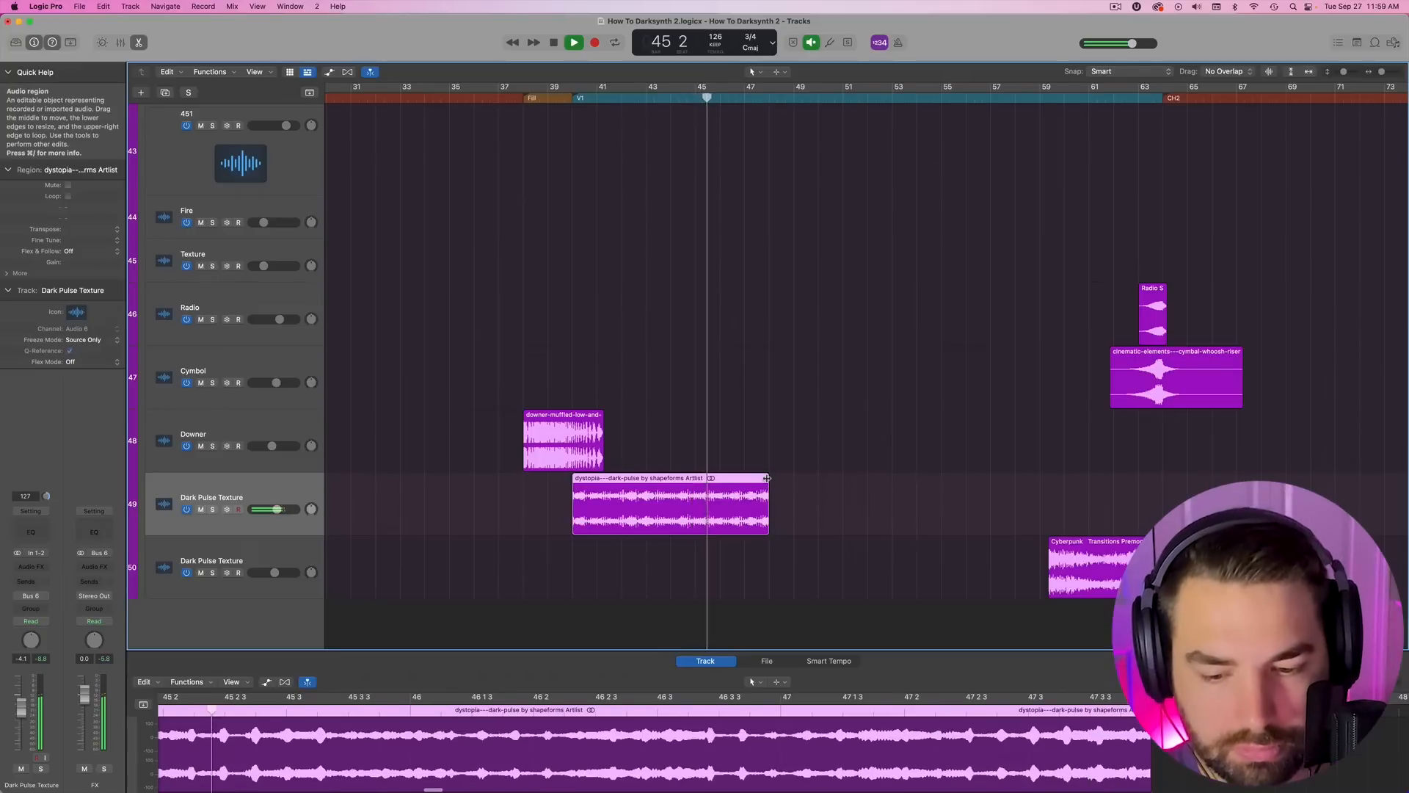
pyautogui.moveTo(765, 477); pyautogui.dragTo(762, 478)
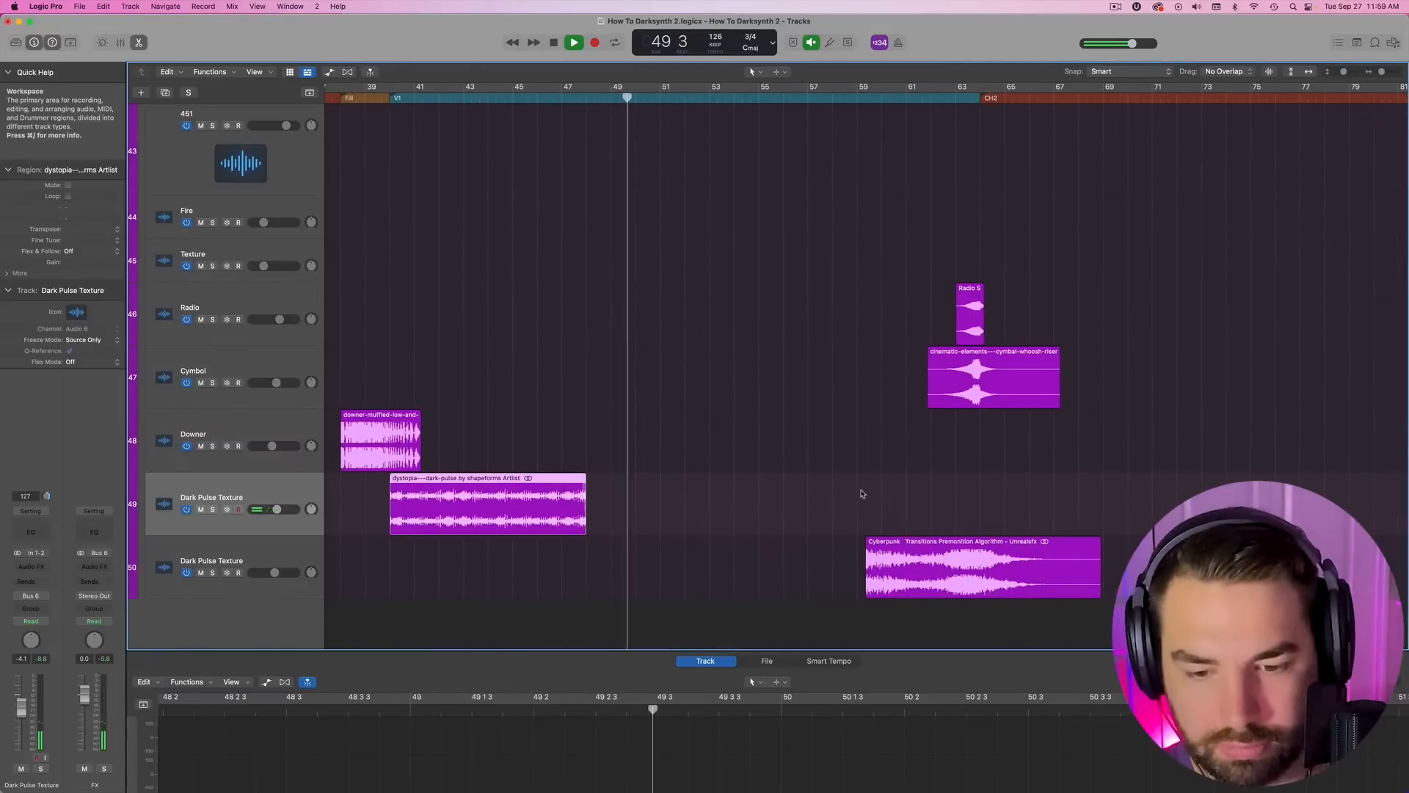
pyautogui.press('space')
# - Select the Radio and Cymbol regions leading into CH2 to inspect them together, then deselect them
pyautogui.scroll(-1, 763, 494)
pyautogui.hscroll(5, 723, 473)
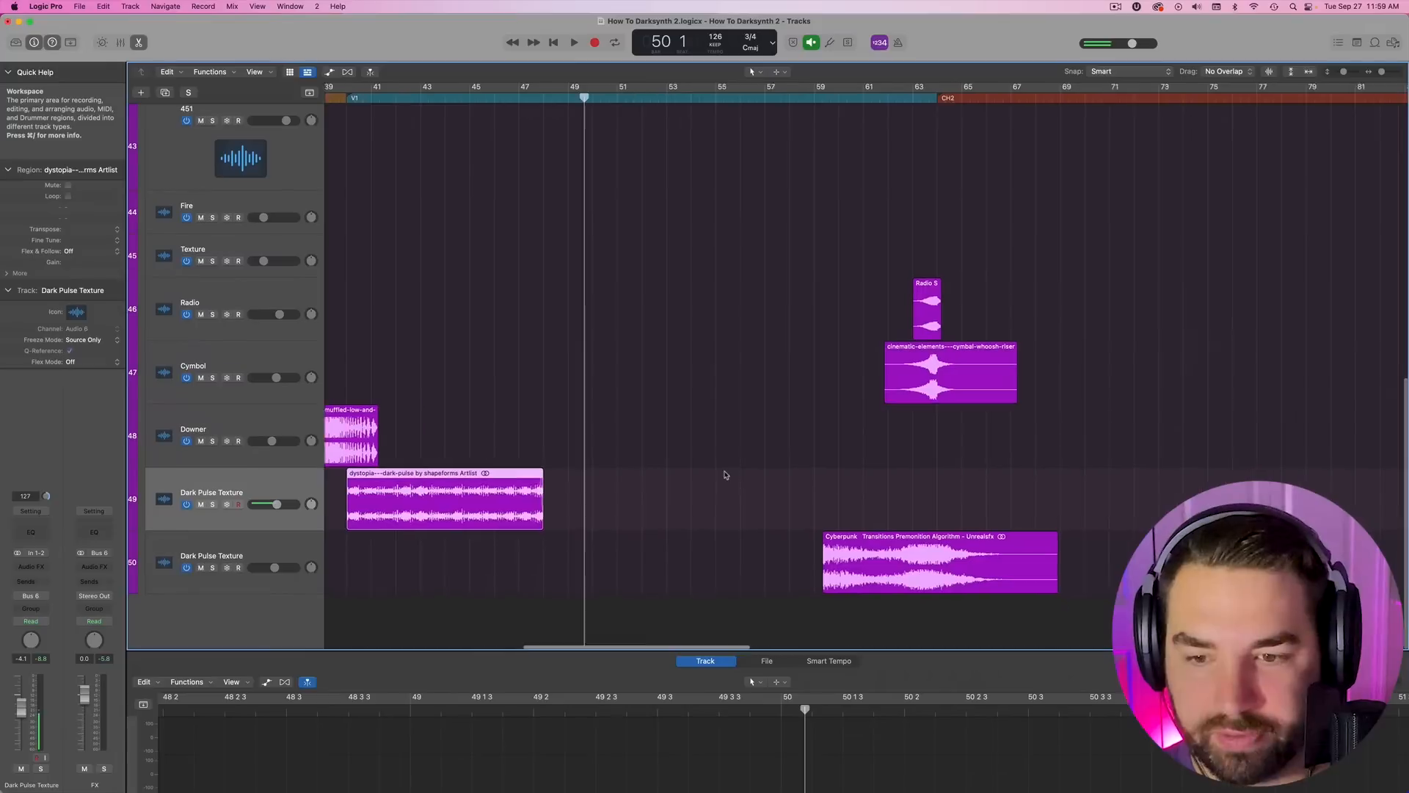
pyautogui.moveTo(900, 288); pyautogui.dragTo(717, 411)
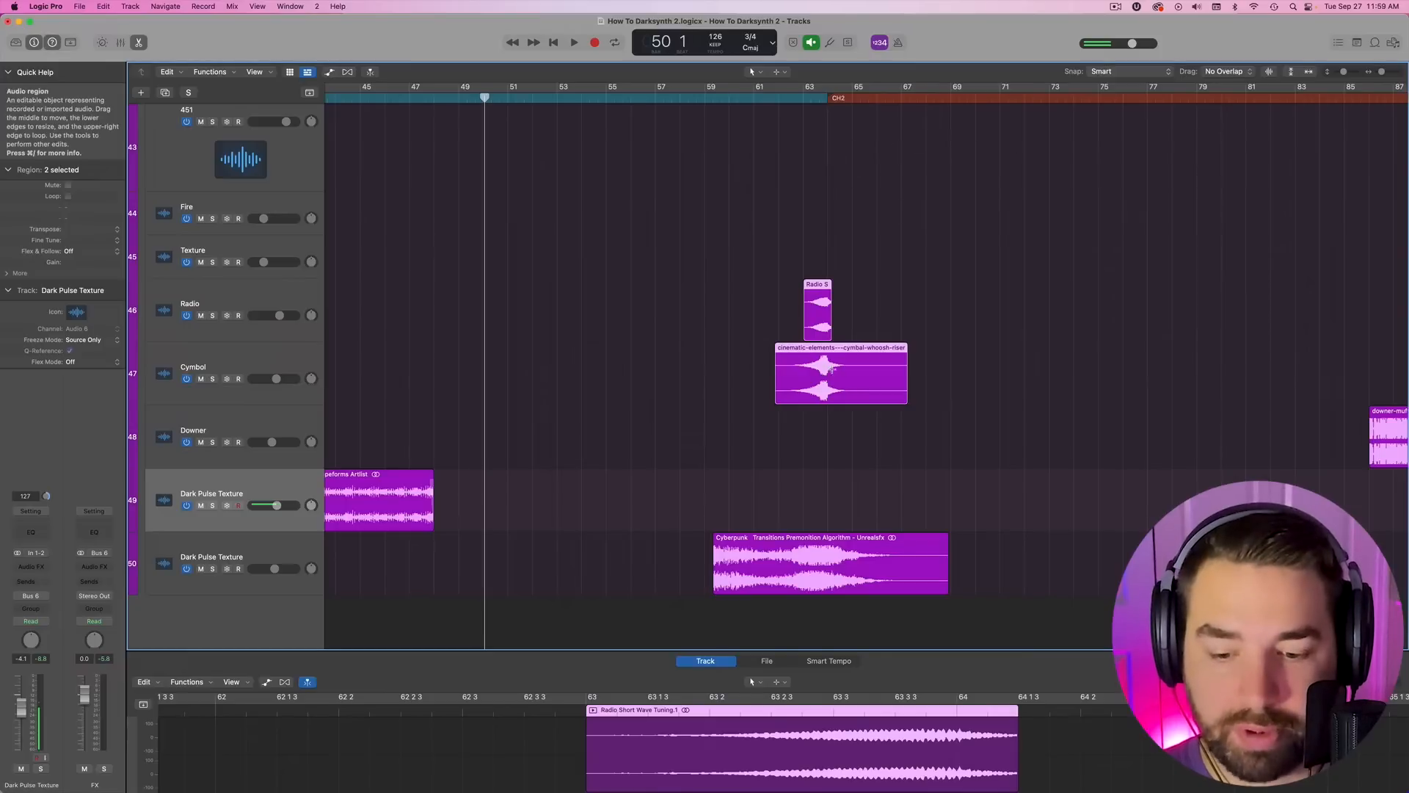
pyautogui.click(720, 413)
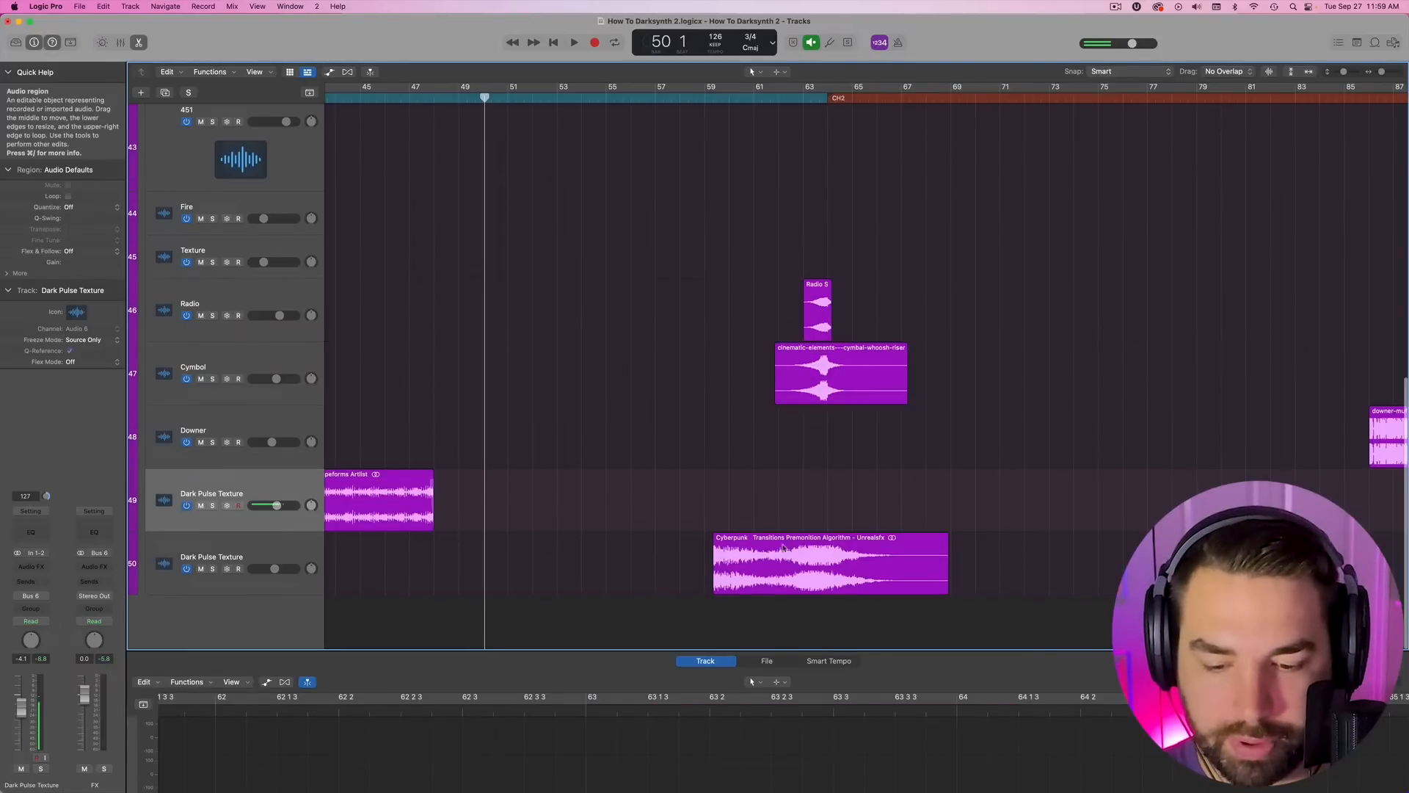
# - Play the lower Dark Pulse Texture track's transition effect before CH2, switching between its solo and the full mix
pyautogui.click(698, 97)
pyautogui.press('space')
pyautogui.click(213, 569)
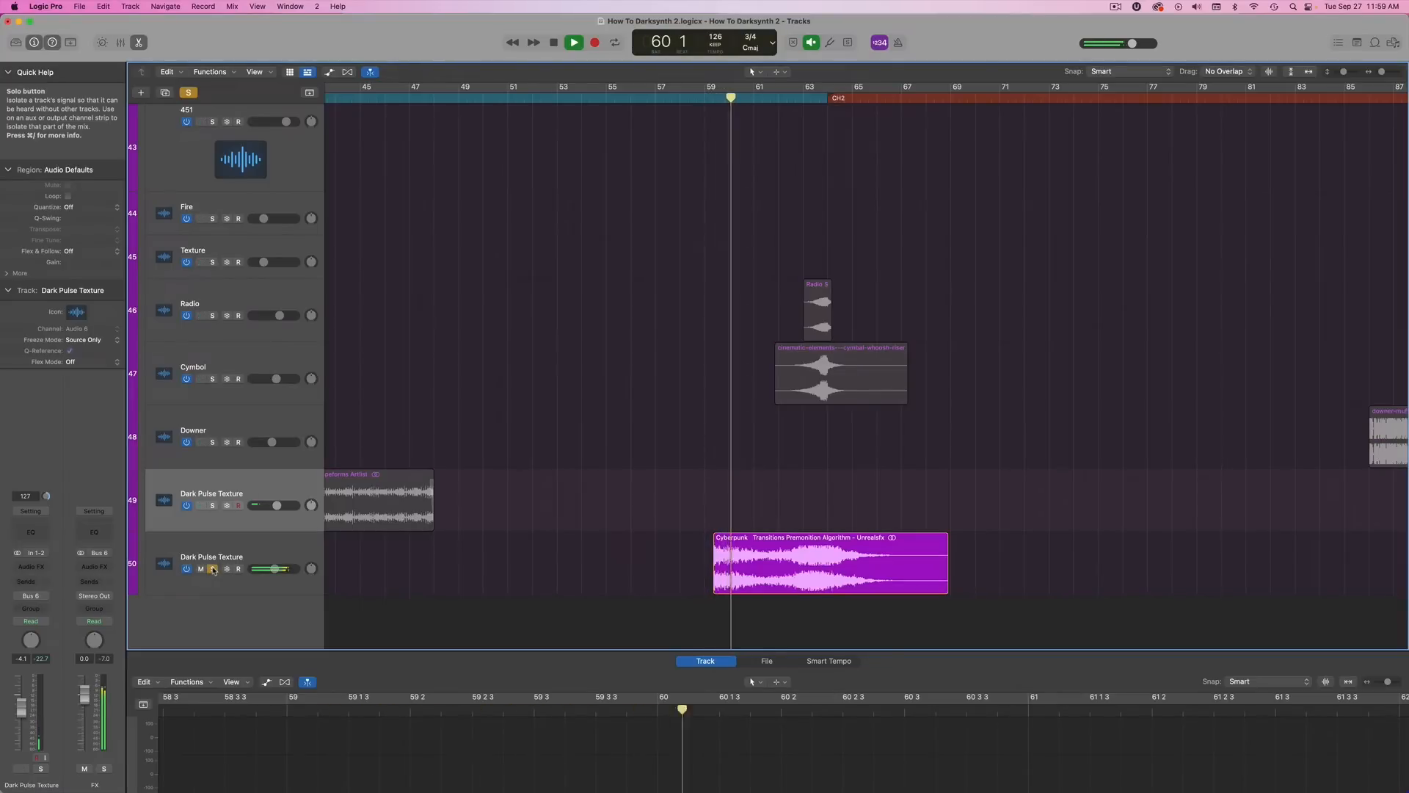
pyautogui.click(213, 569)
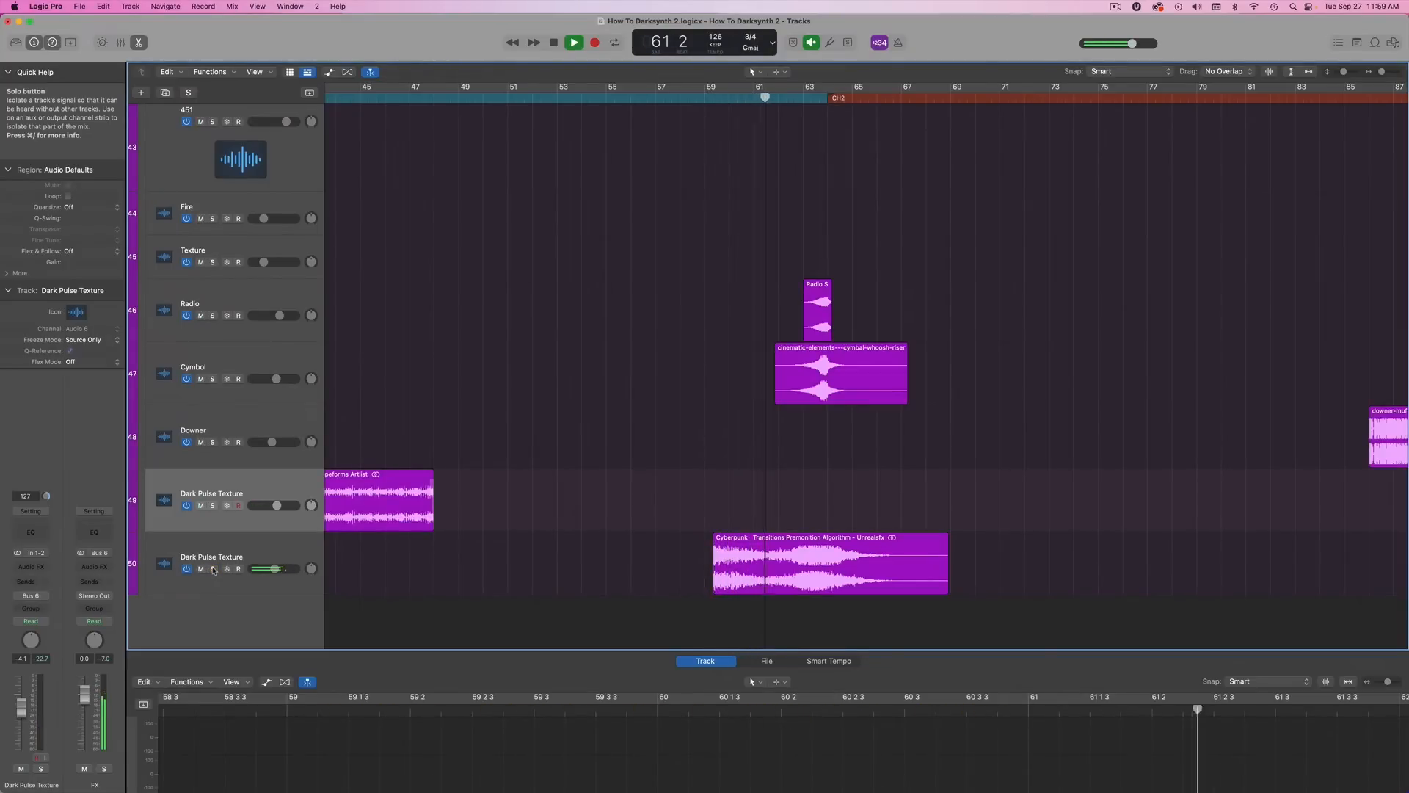
pyautogui.click(213, 569)
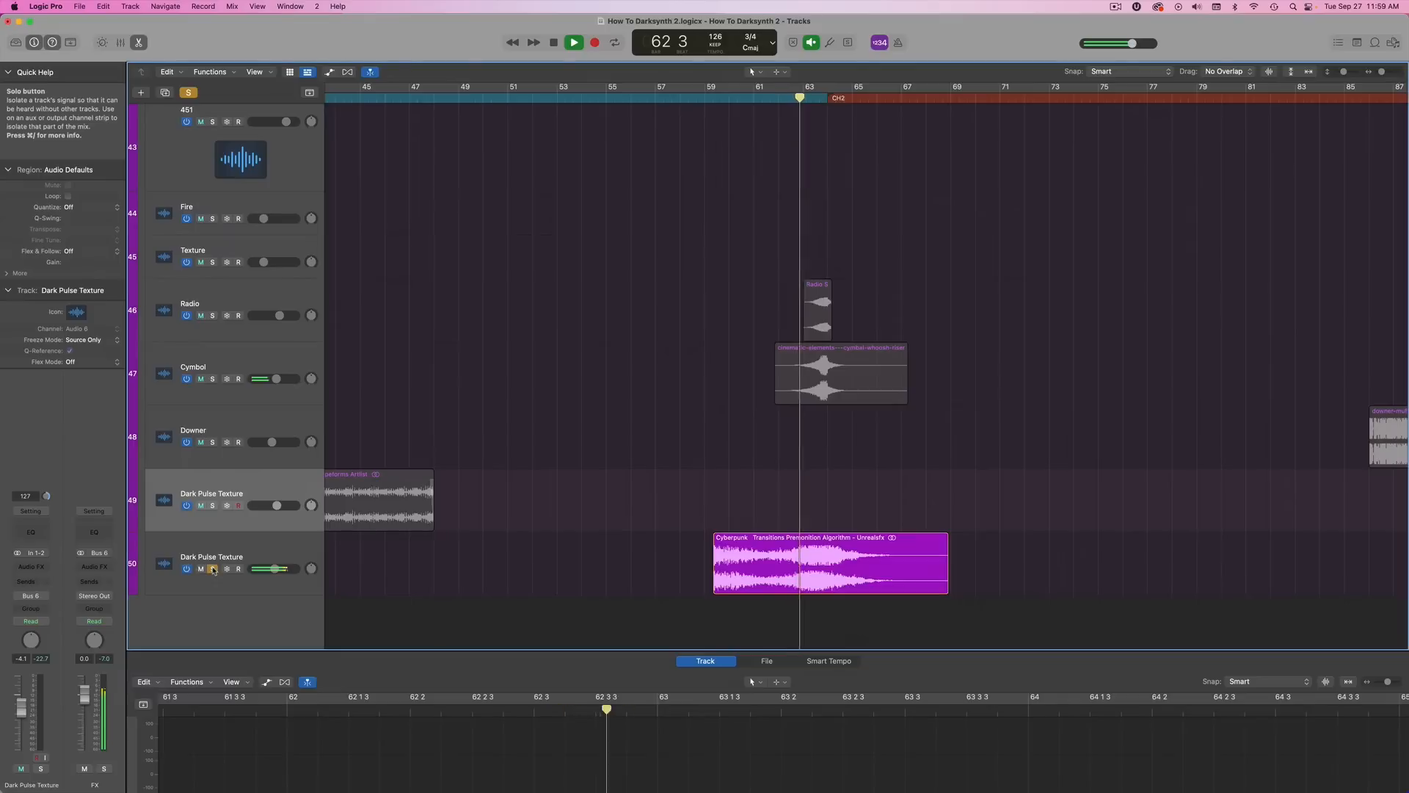
pyautogui.click(213, 569)
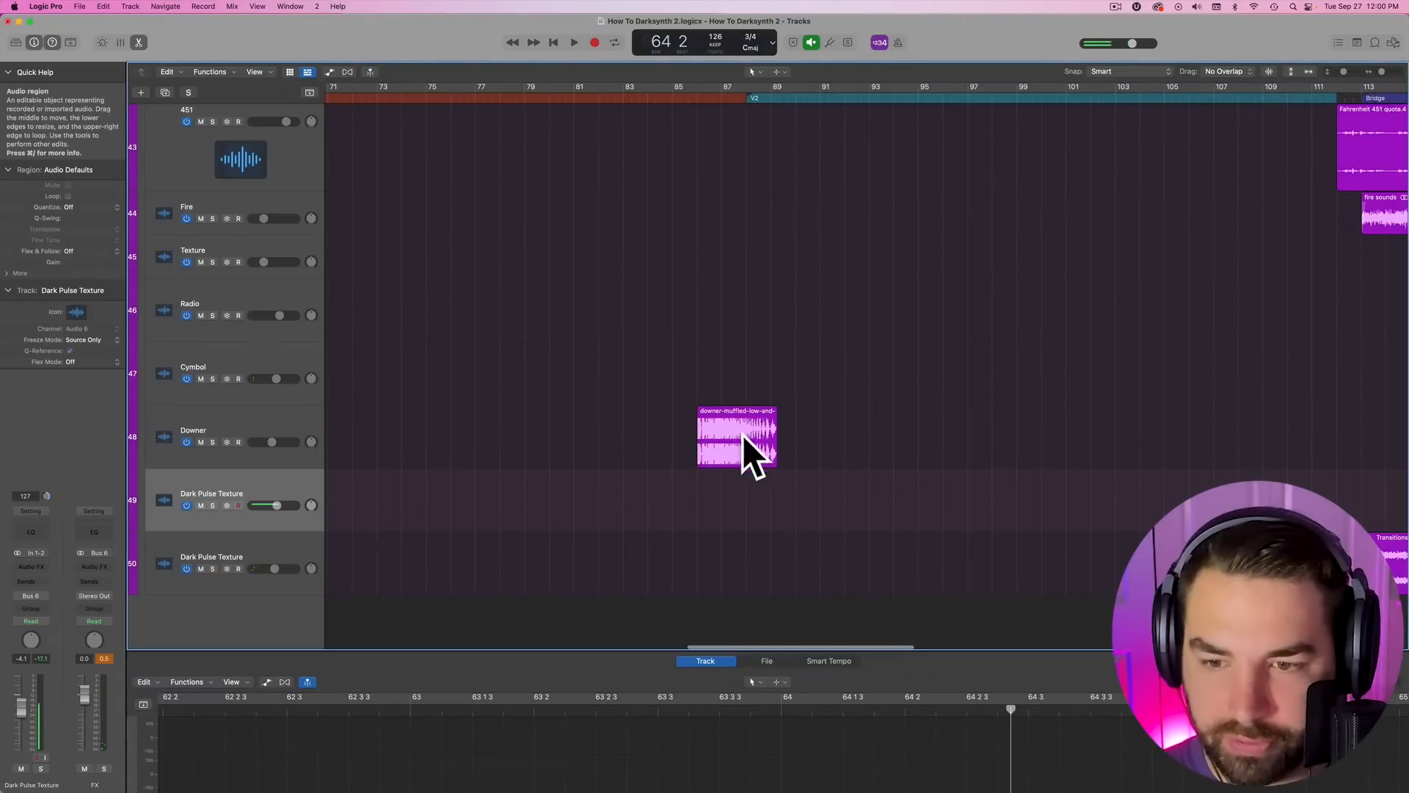
# - Find the FX regions around the bridge and close the Lead Guitar's Kontakt window
pyautogui.hscroll(5, 742, 435)
pyautogui.hscroll(10, 740, 439)
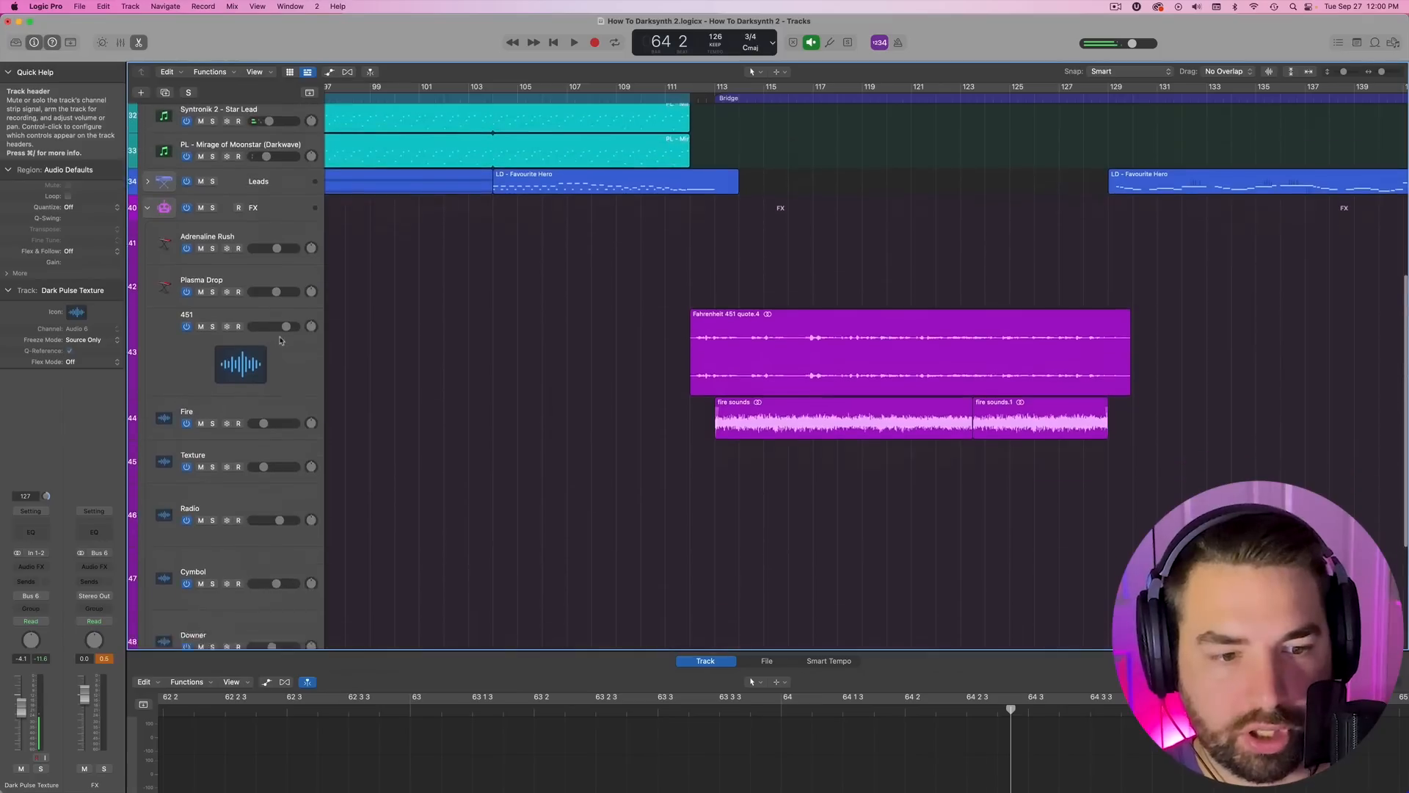
pyautogui.scroll(3, 309, 344)
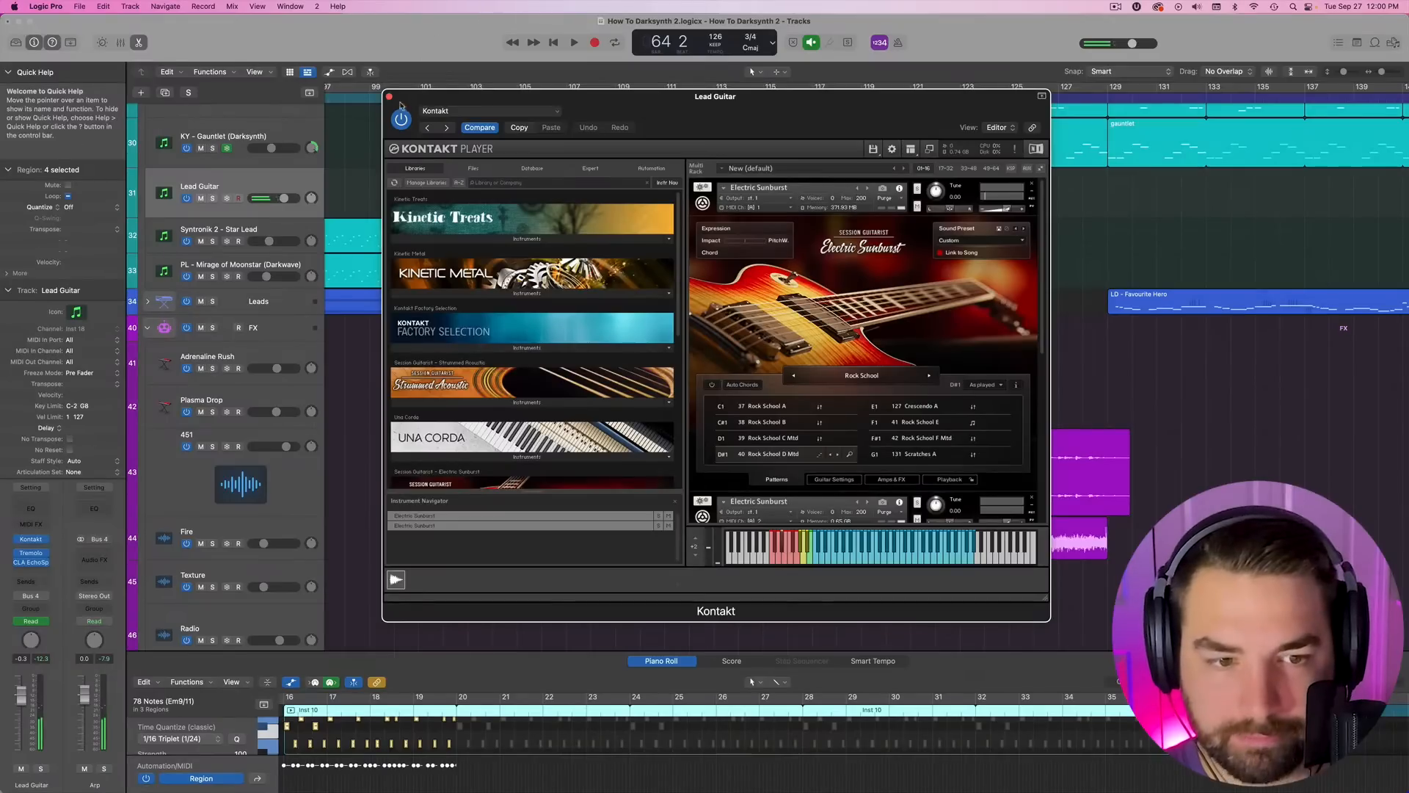
pyautogui.click(390, 99)
pyautogui.scroll(-8, 775, 304)
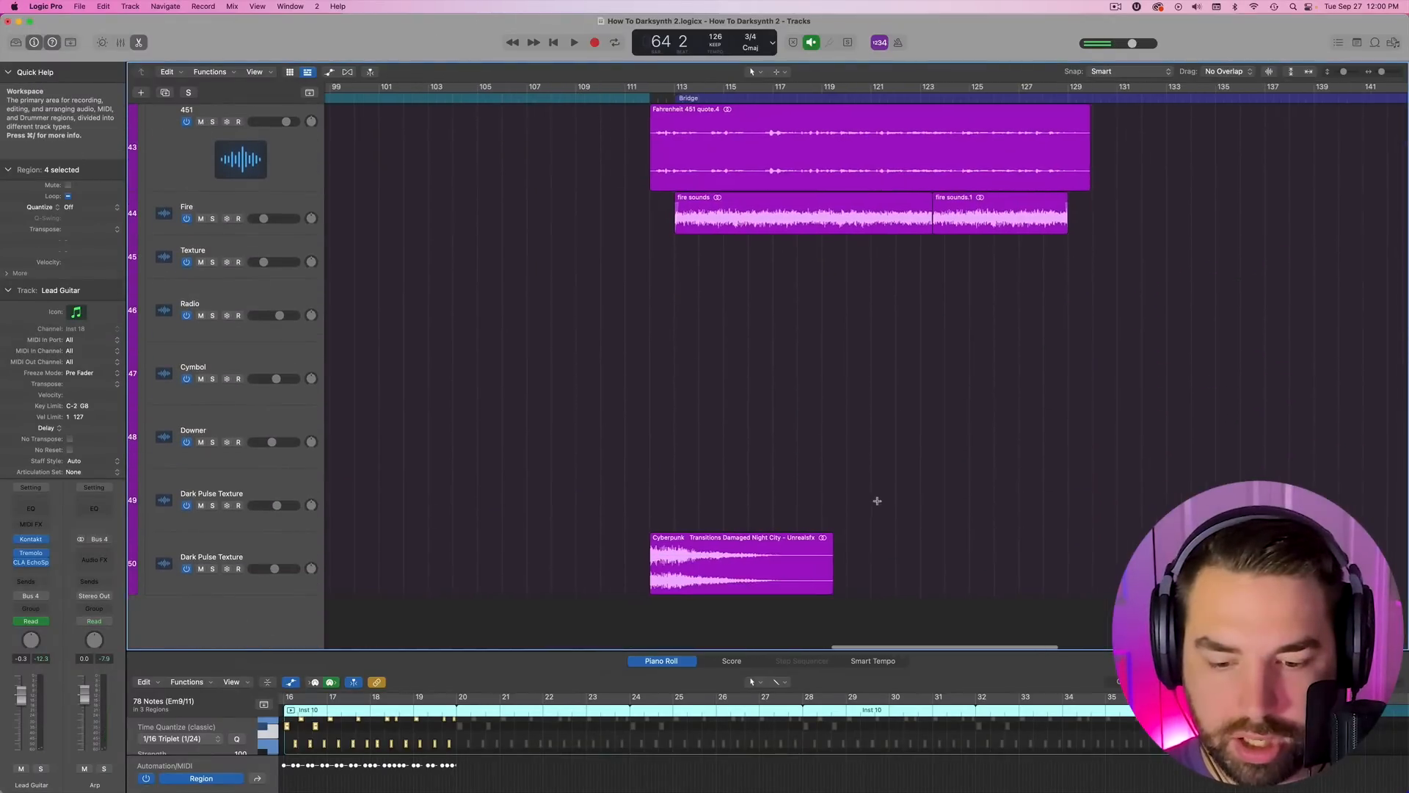
# - Play the bridge opening from bar 112, soloing the lower Dark Pulse Texture track, and examine the Fahrenheit 451 quote region
pyautogui.click(669, 82)
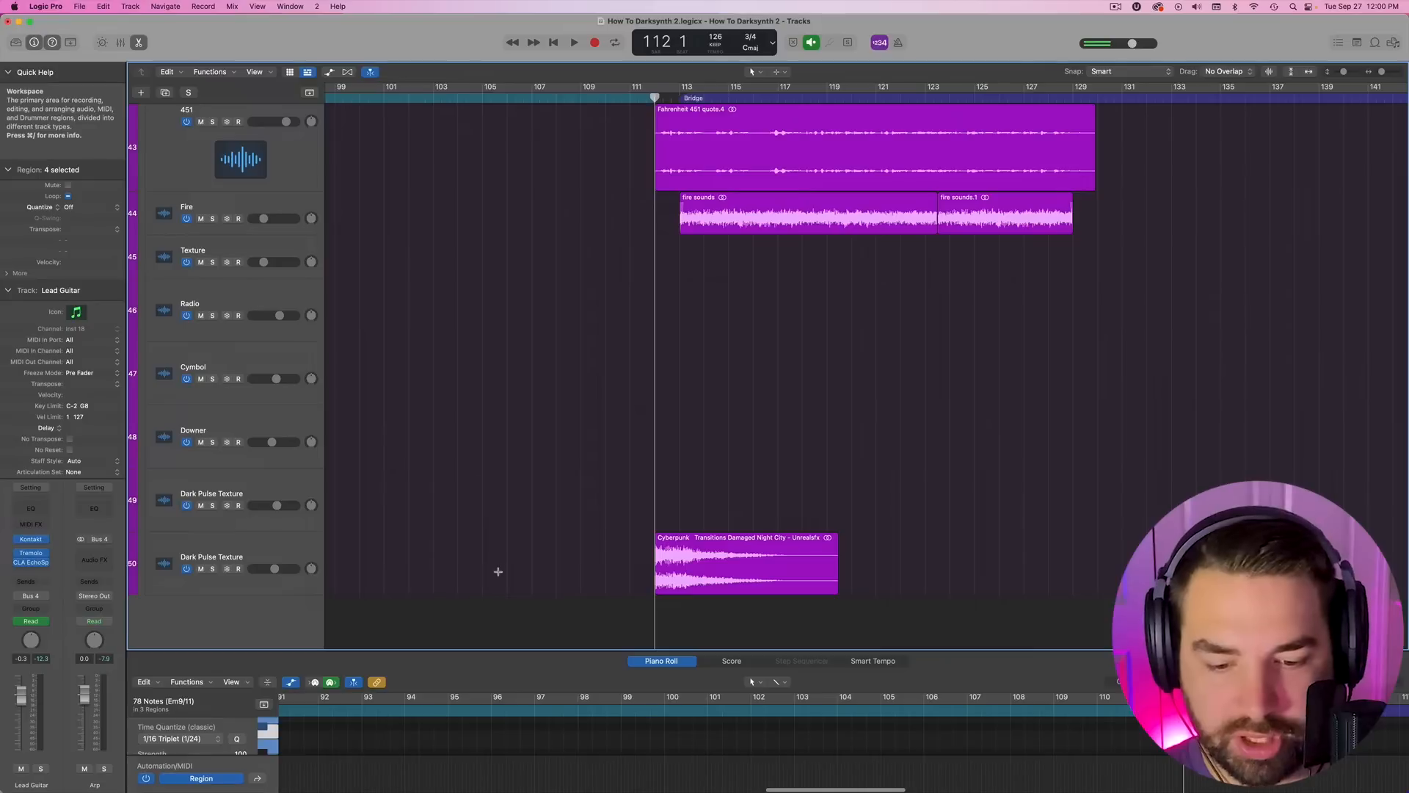
pyautogui.click(213, 570)
pyautogui.press('space')
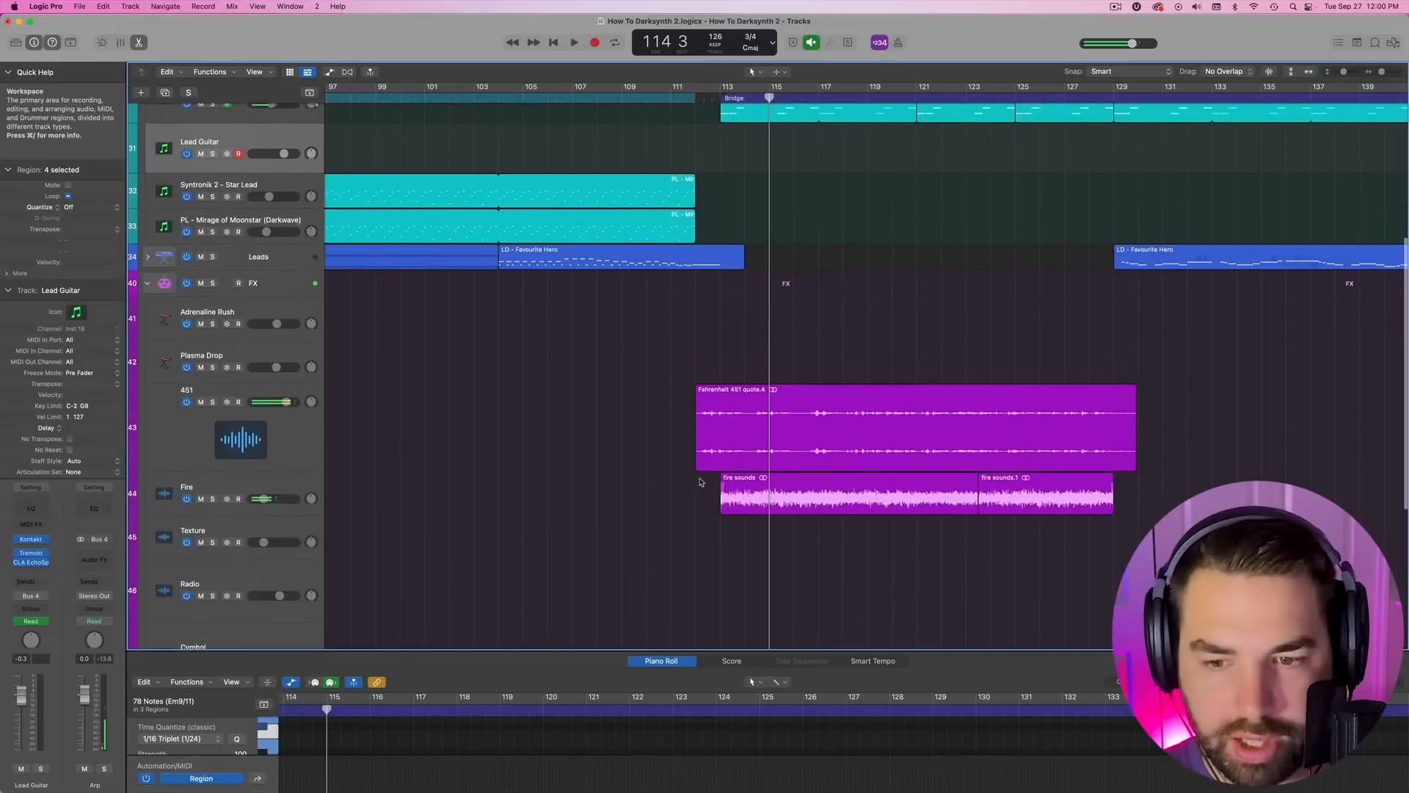
pyautogui.scroll(1, 701, 481)
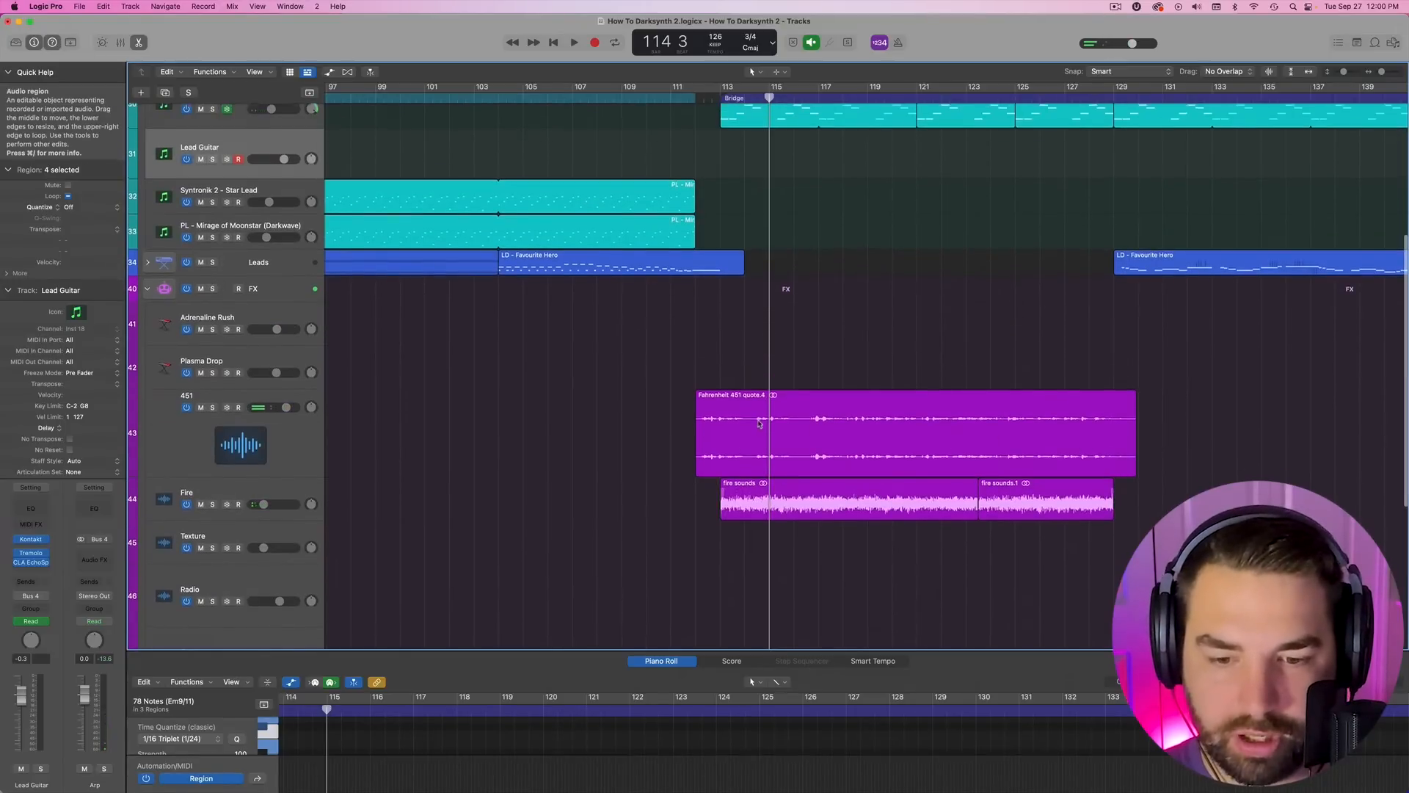
pyautogui.scroll(5, 759, 422)
pyautogui.scroll(-6, 759, 423)
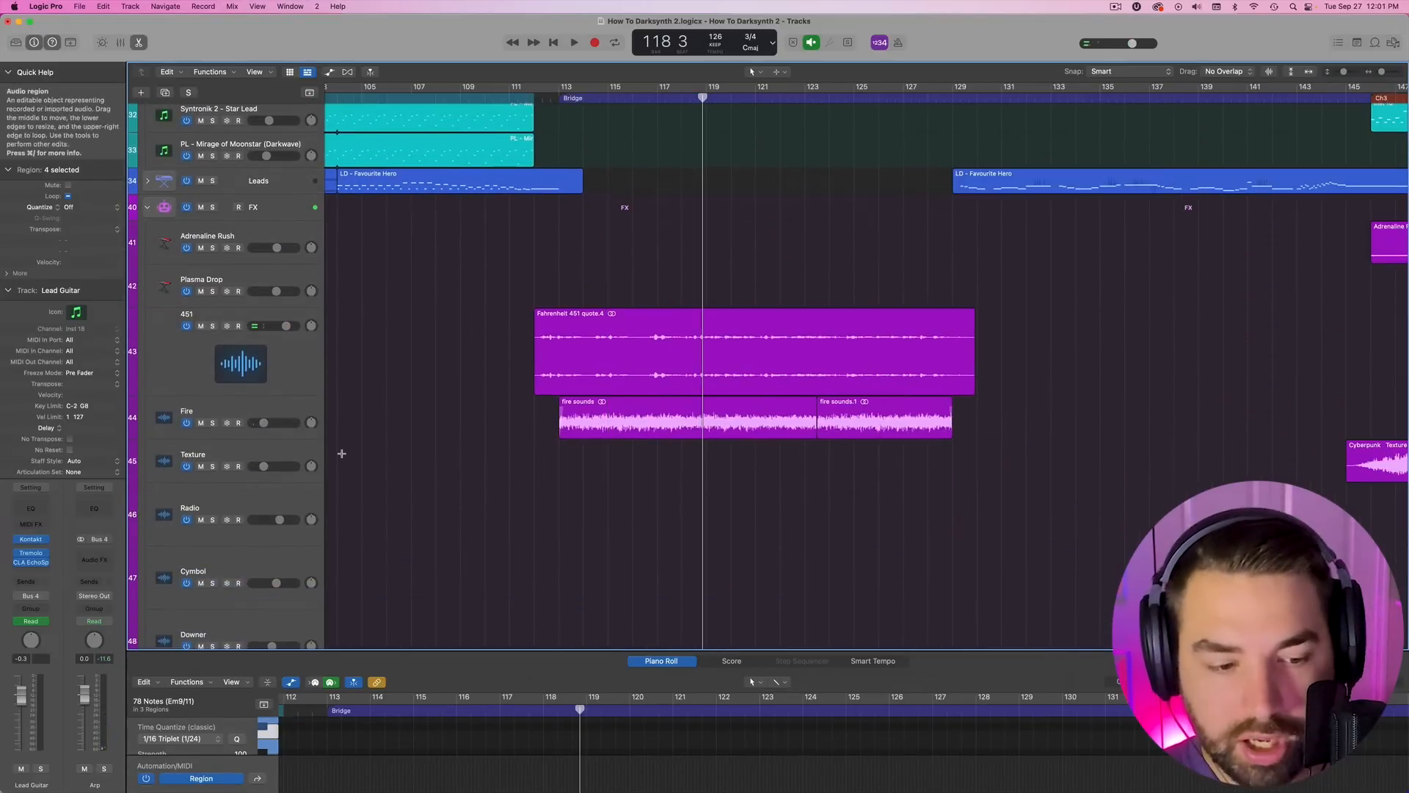
# - Solo the Fire track and play its fire sounds in the bridge, skipping ahead within the regions
pyautogui.click(212, 423)
pyautogui.hscroll(-3, 702, 367)
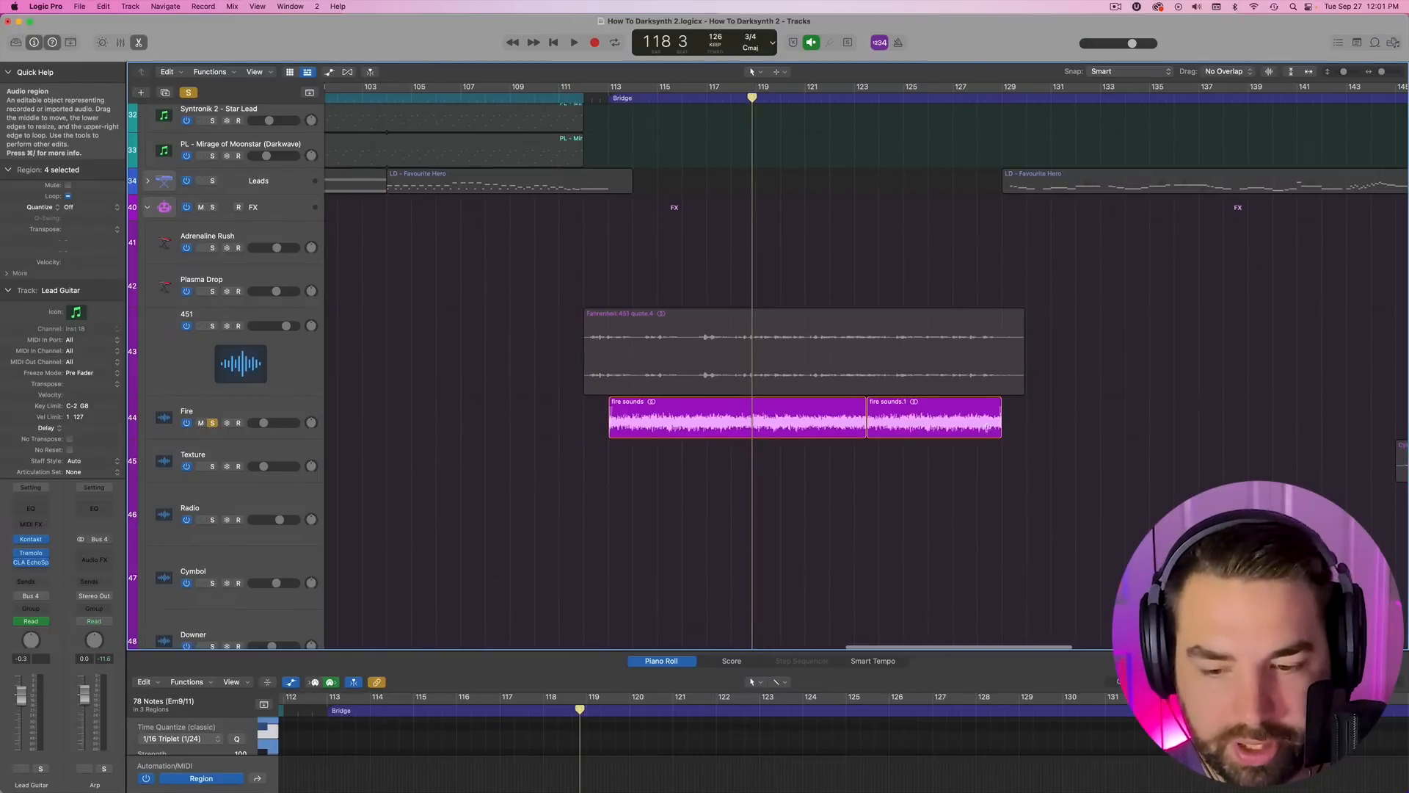
pyautogui.hscroll(-1, 789, 447)
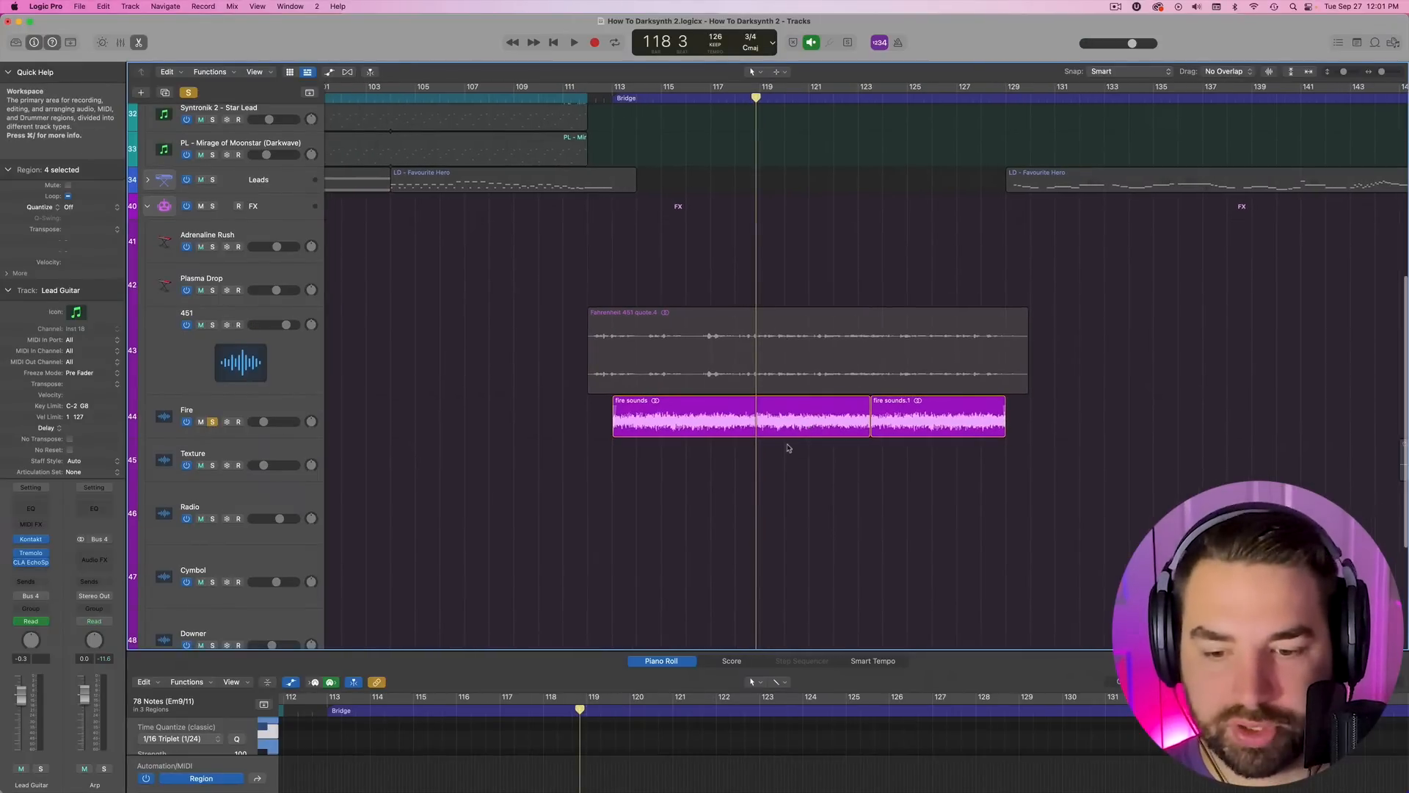
pyautogui.hotkey('shift', 'Return')
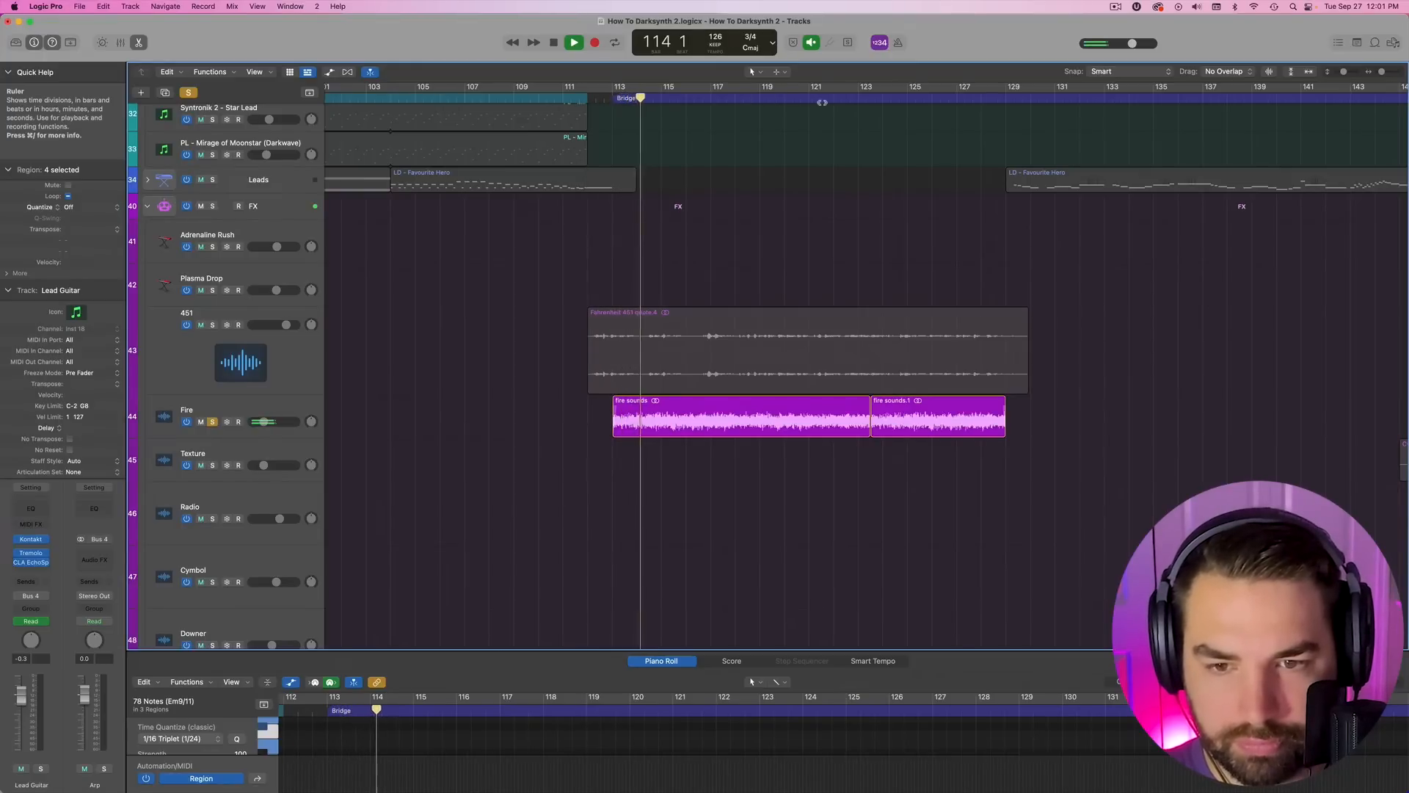
pyautogui.click(844, 101)
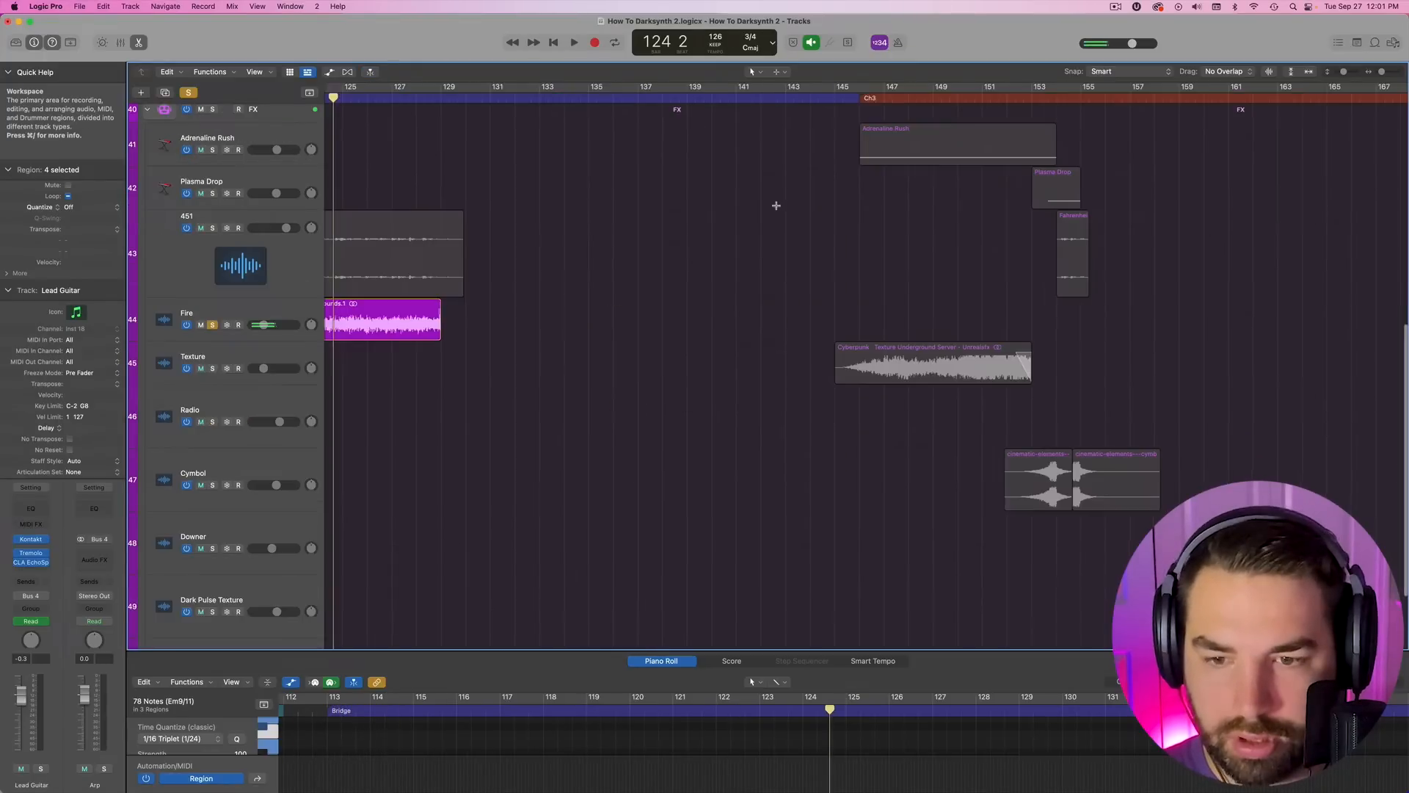
# - Move the playhead to bar 146 at the start of Ch3, and solo and select the Adrenaline Rush track
pyautogui.hscroll(5, 780, 205)
pyautogui.hscroll(2, 780, 205)
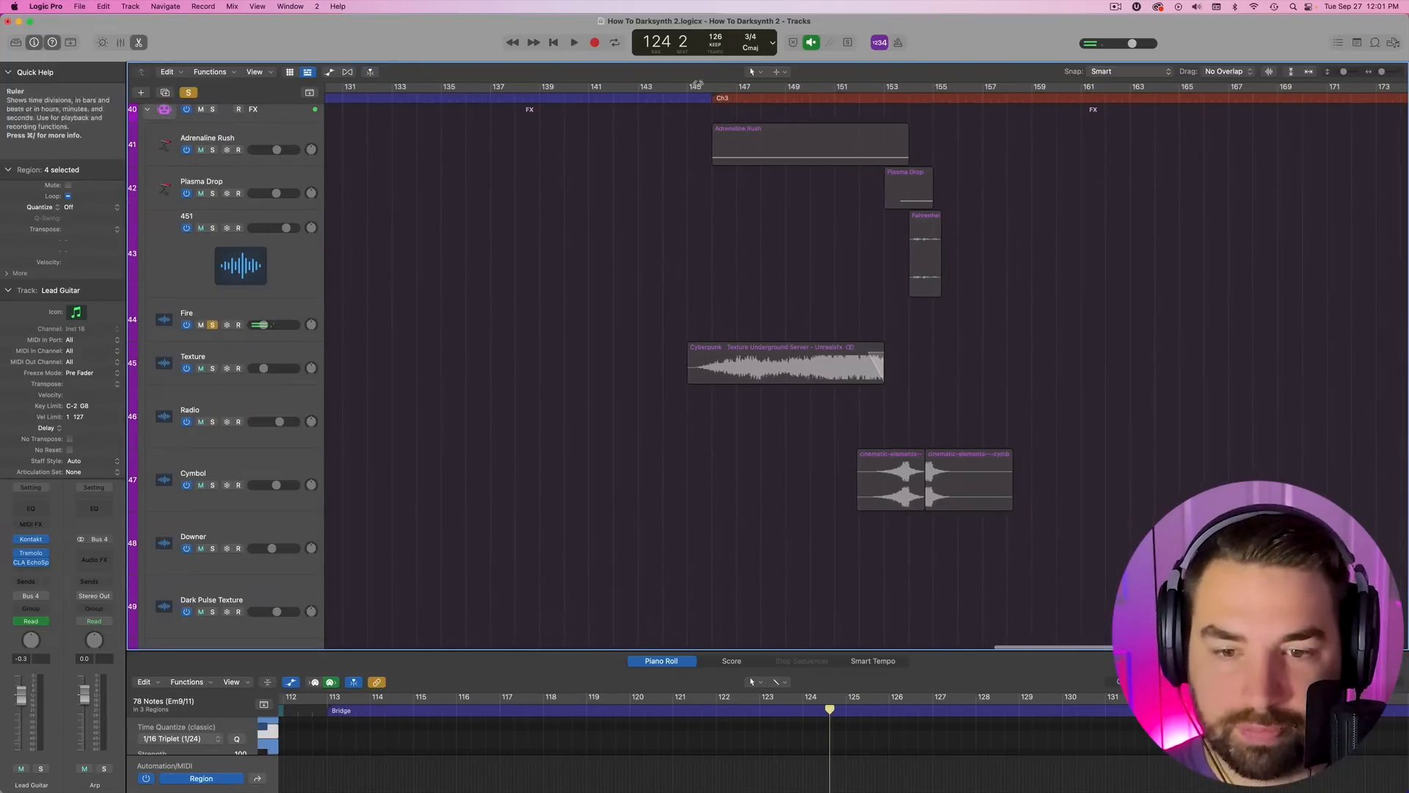
pyautogui.click(702, 96)
pyautogui.scroll(5, 734, 297)
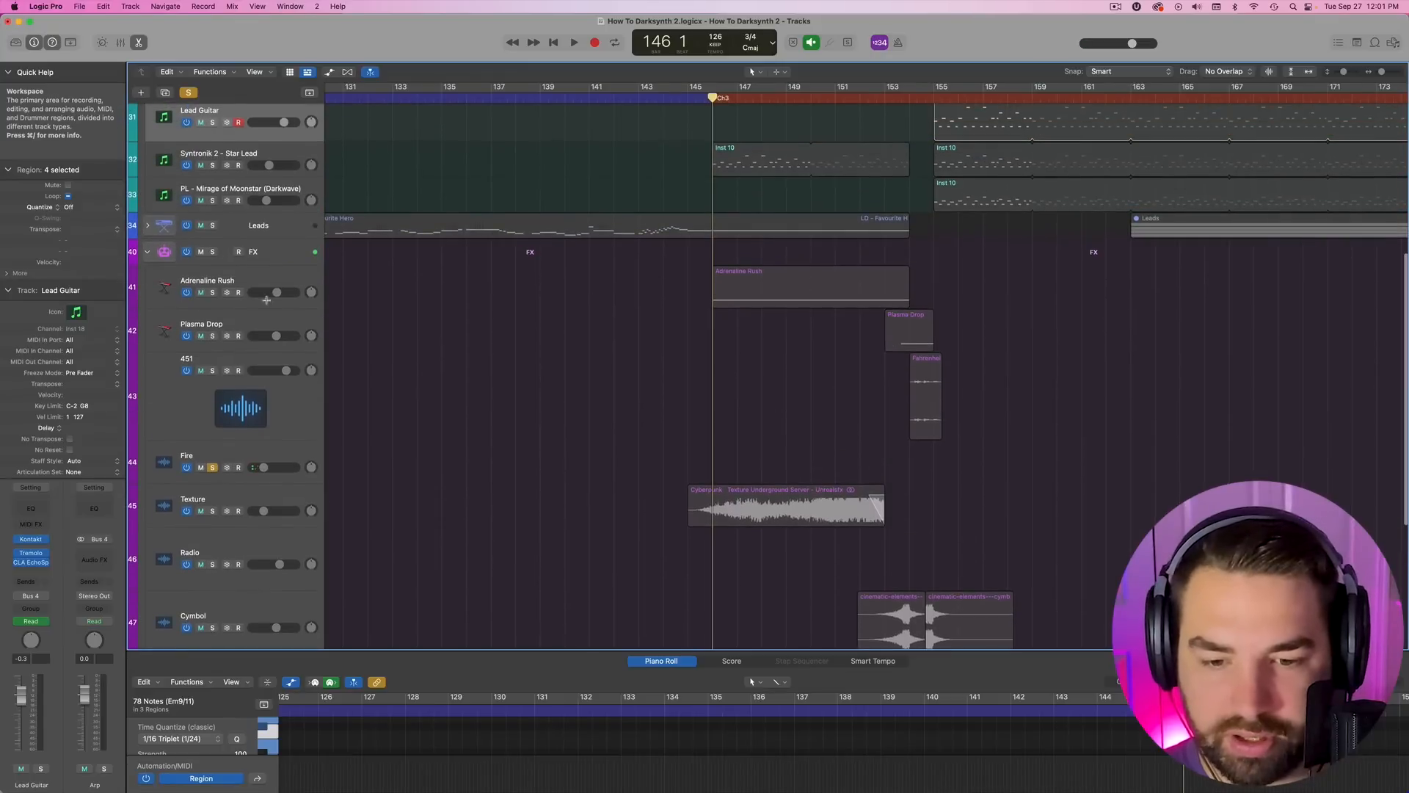
pyautogui.click(213, 292)
pyautogui.click(266, 281)
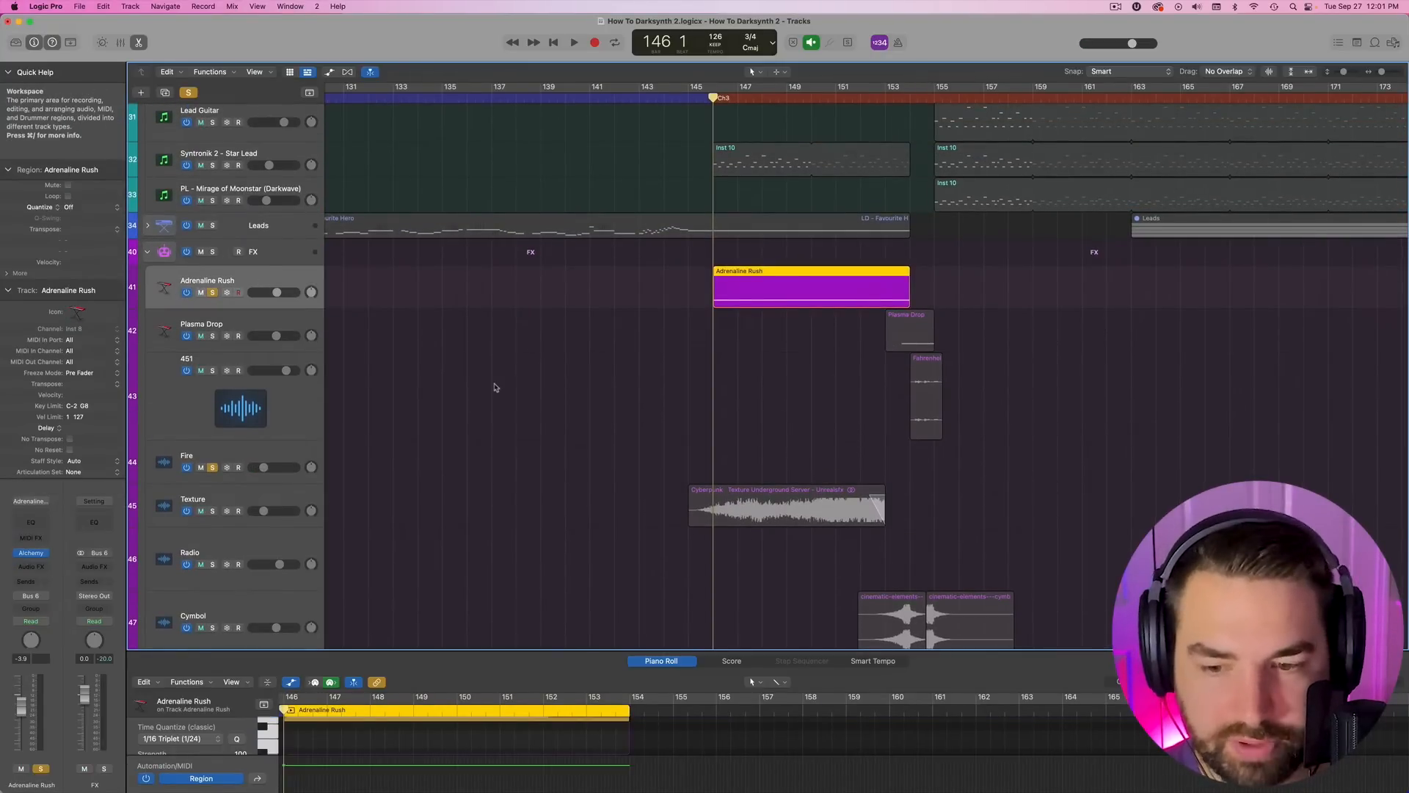
# - Add the Plasma Drop, 451, Texture and Cymbol tracks to the solo
pyautogui.click(250, 316)
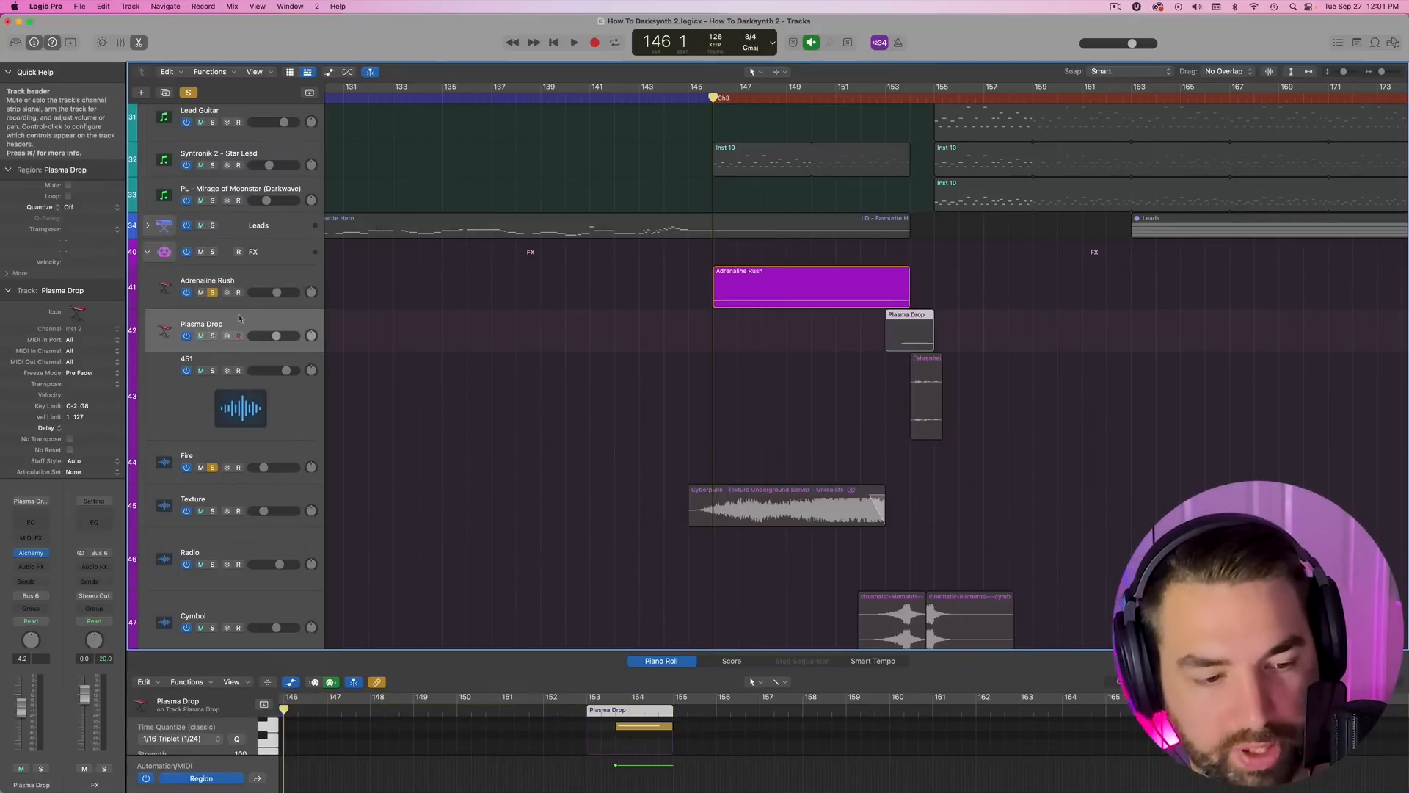
pyautogui.click(211, 371)
pyautogui.click(288, 404)
pyautogui.scroll(-3, 934, 380)
pyautogui.click(213, 423)
pyautogui.scroll(-3, 750, 404)
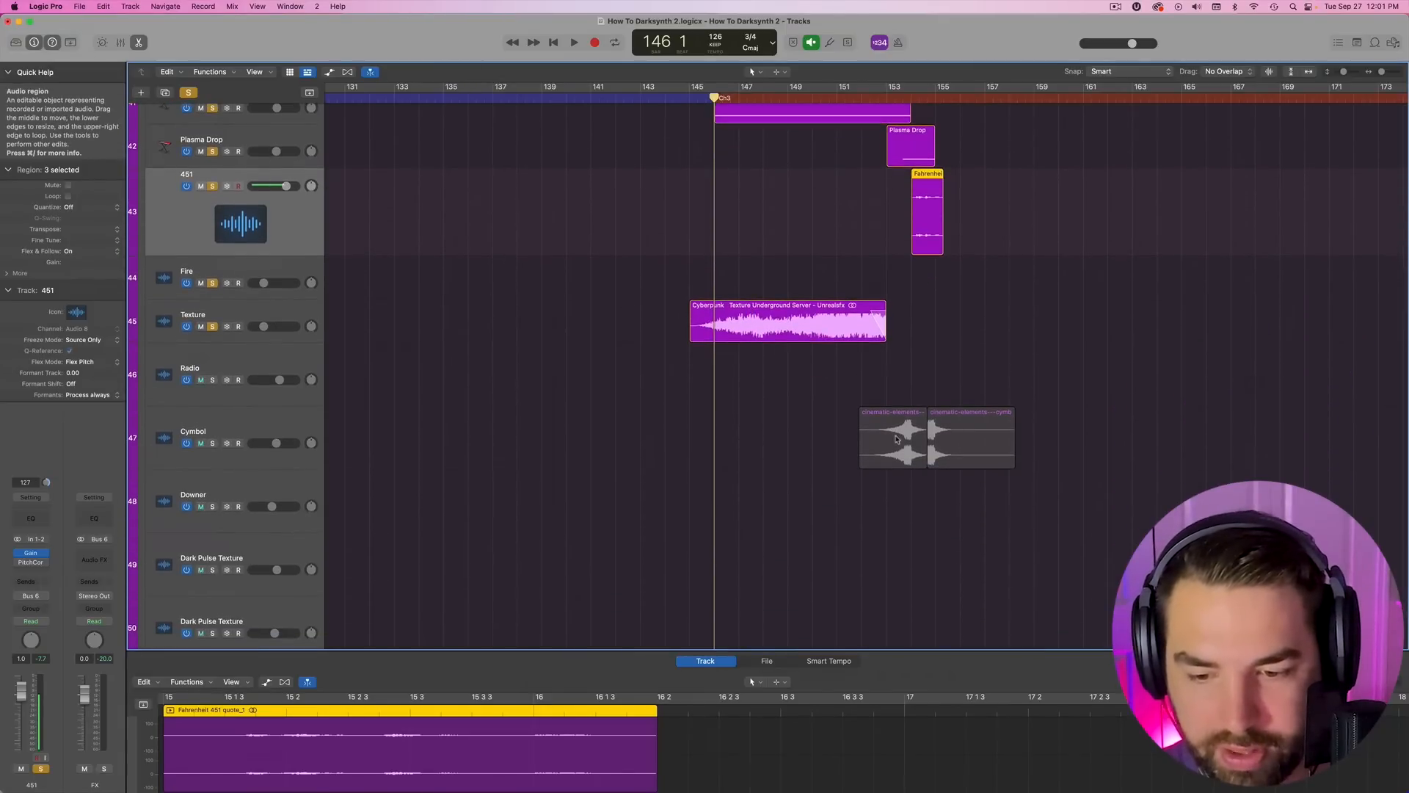
pyautogui.click(214, 442)
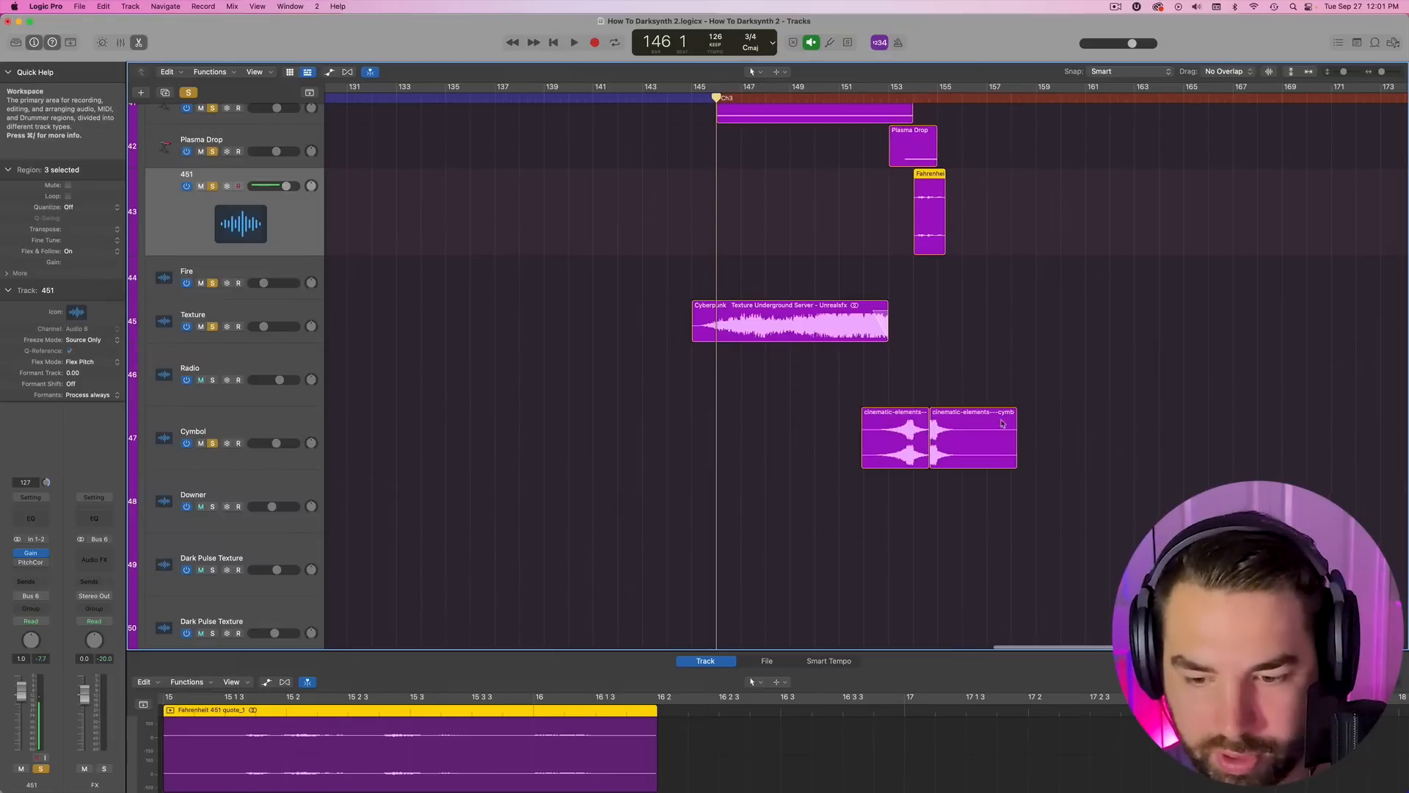
# - Play the soloed FX tracks together from bar 146 through the Ch3 build-up
pyautogui.scroll(4, 914, 395)
pyautogui.press('space')
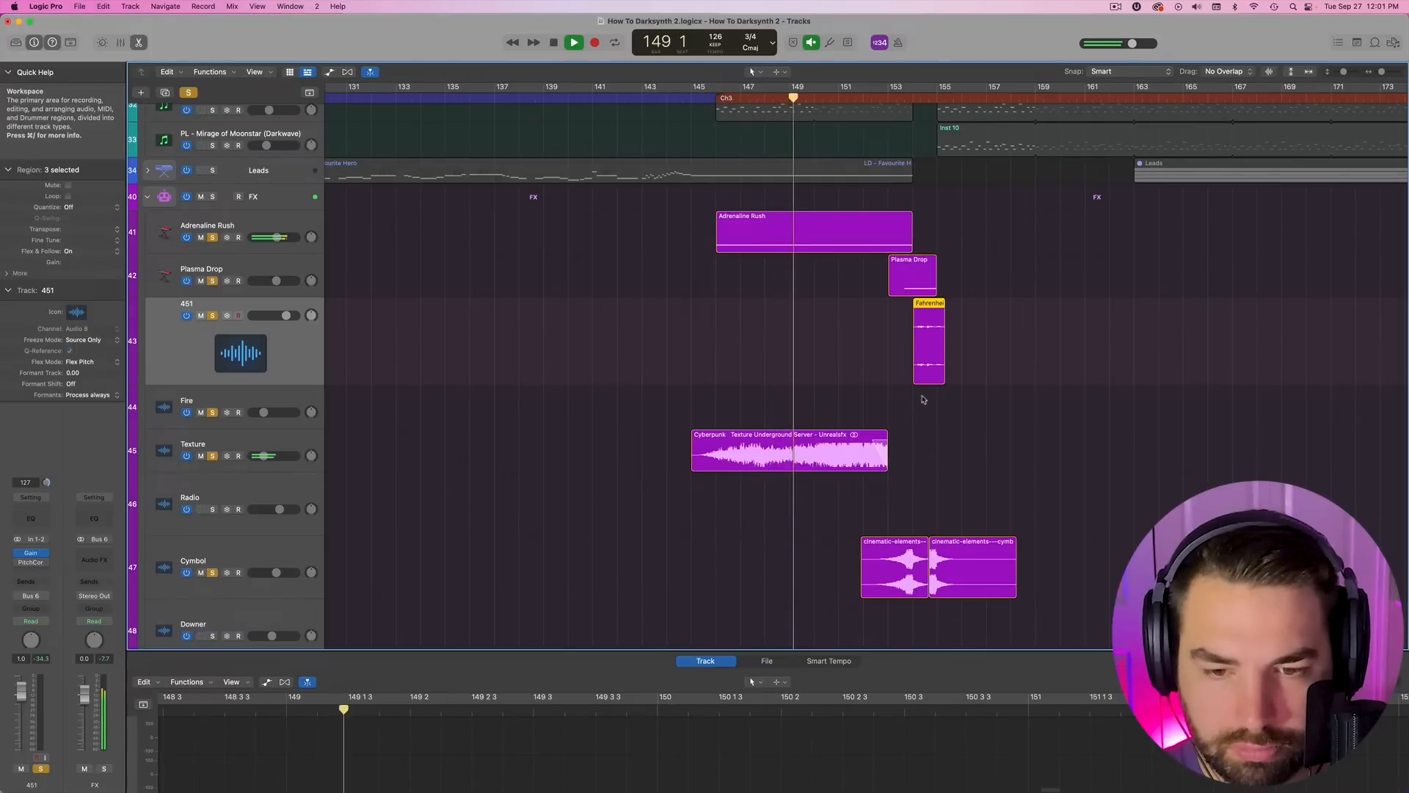
pyautogui.hscroll(2, 1020, 407)
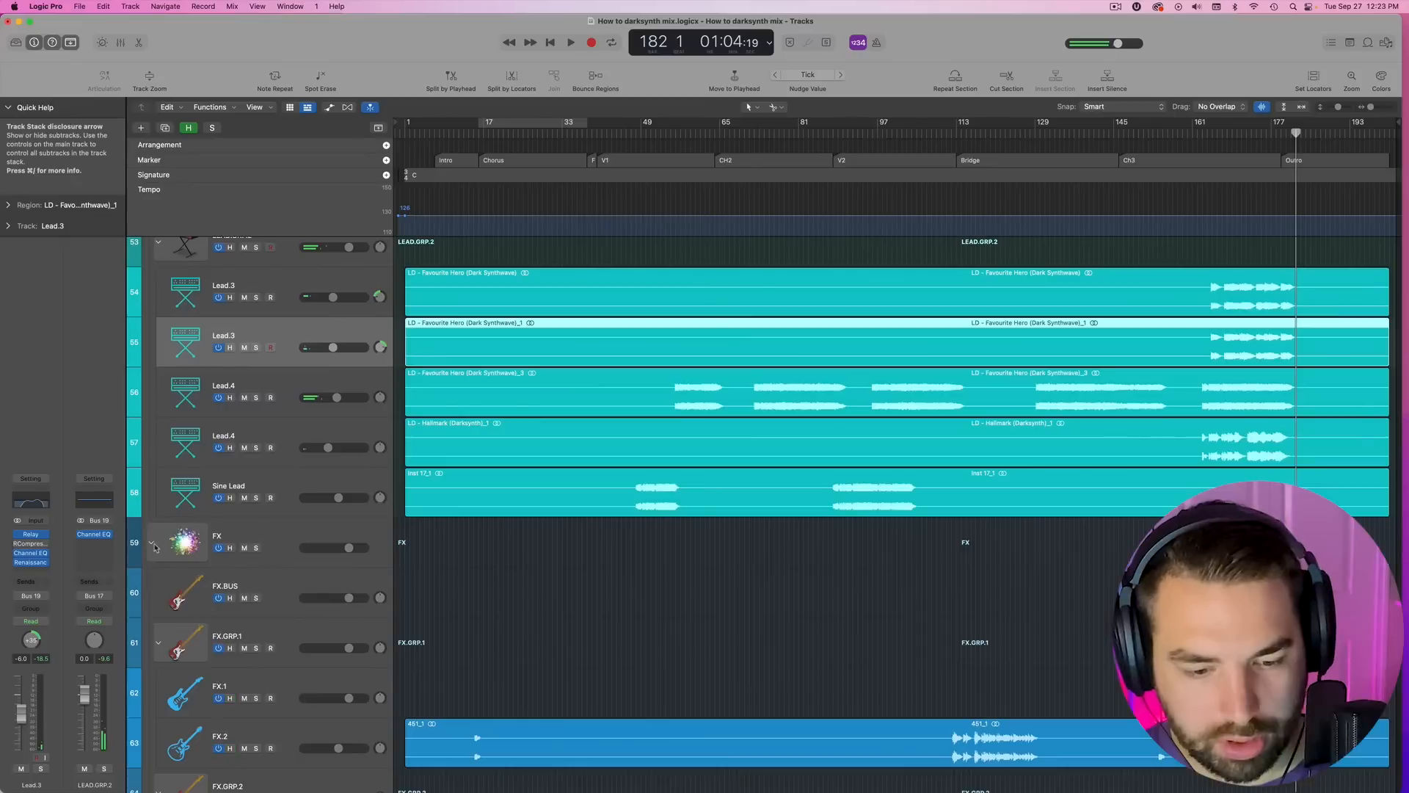
# - In the How to darksynth mix project, select the FX.2 track holding the 451_1 region
pyautogui.scroll(-10, 311, 381)
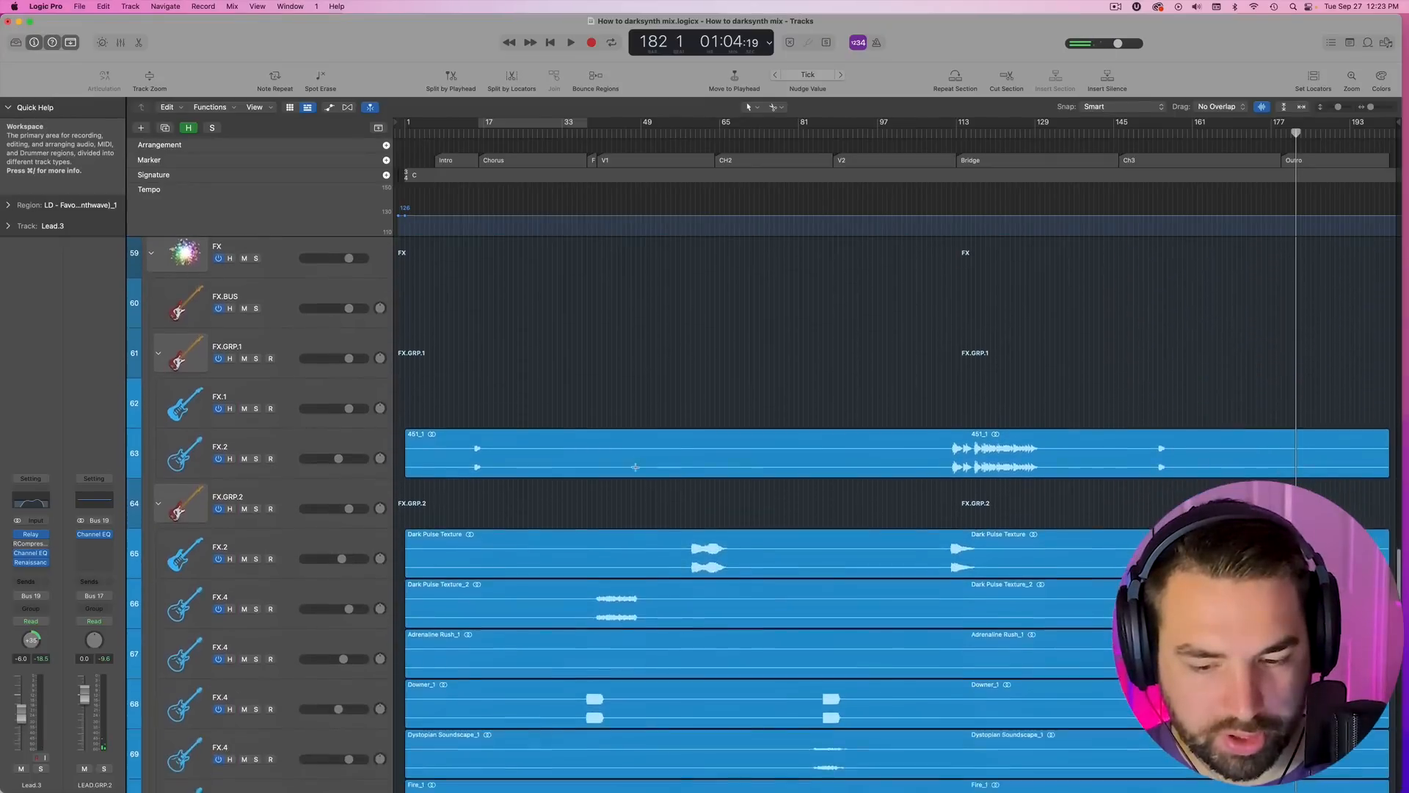
pyautogui.click(311, 381)
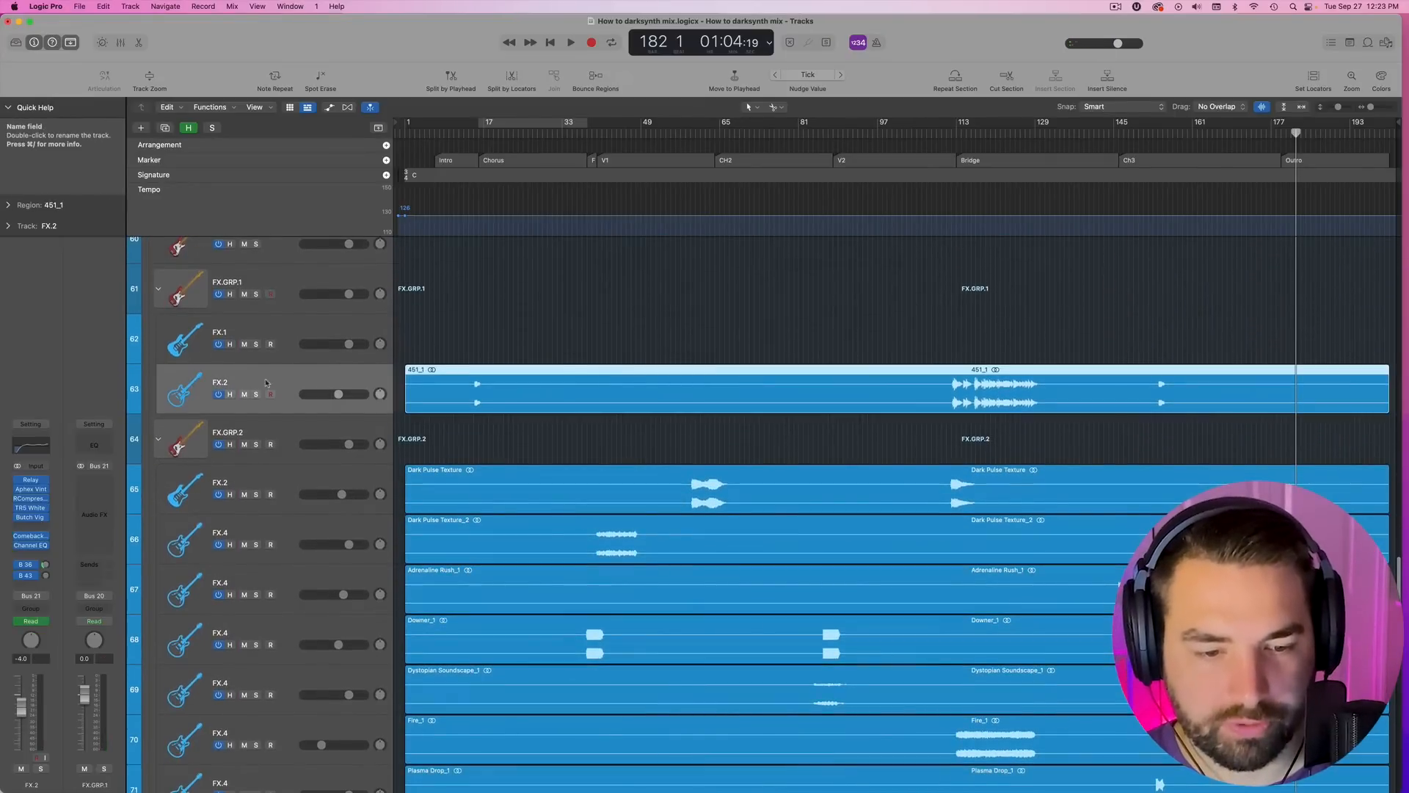
# - Move the playhead to bar 14, bypass the FX.2 inserts after Relay, and spread out their plug-in windows for comparison
pyautogui.click(469, 133)
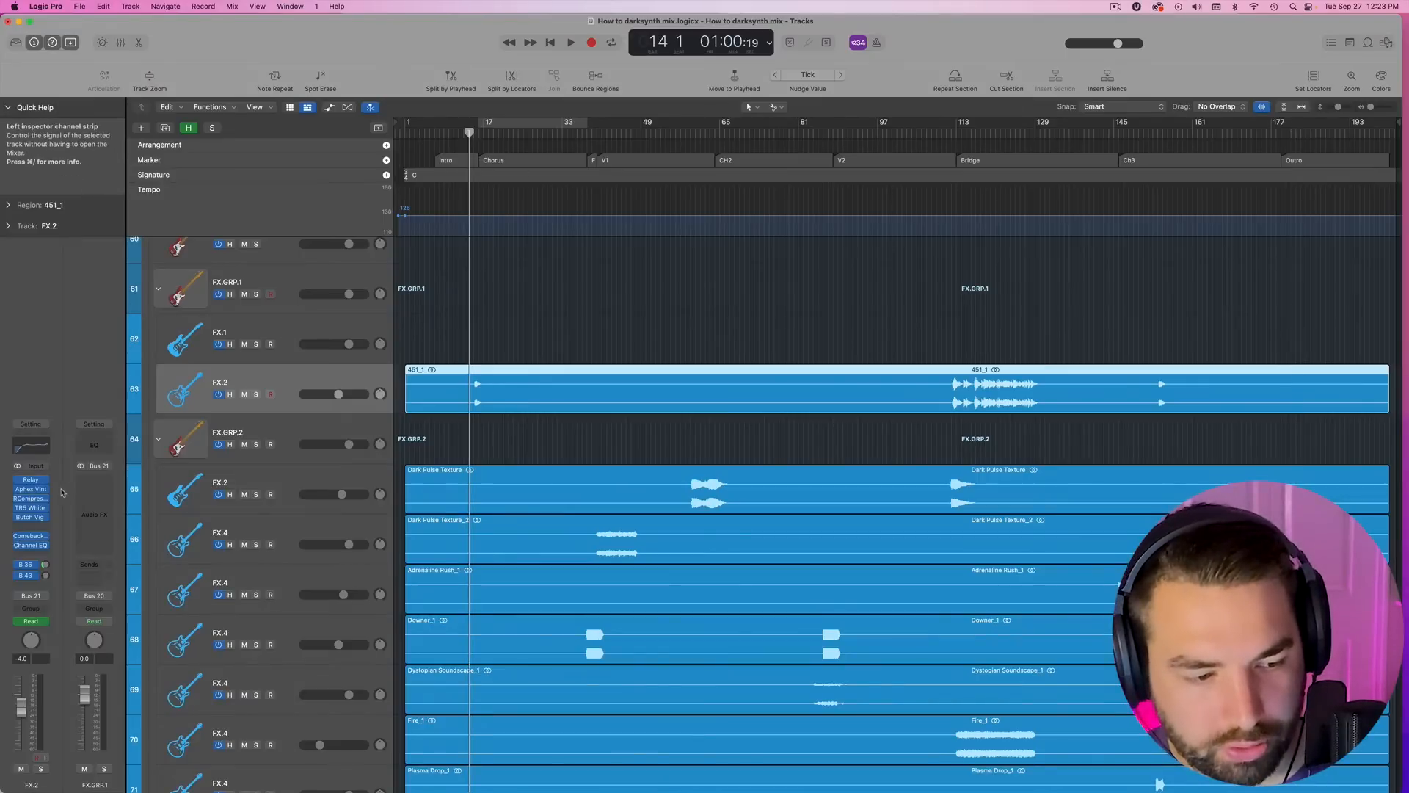
pyautogui.click(62, 490)
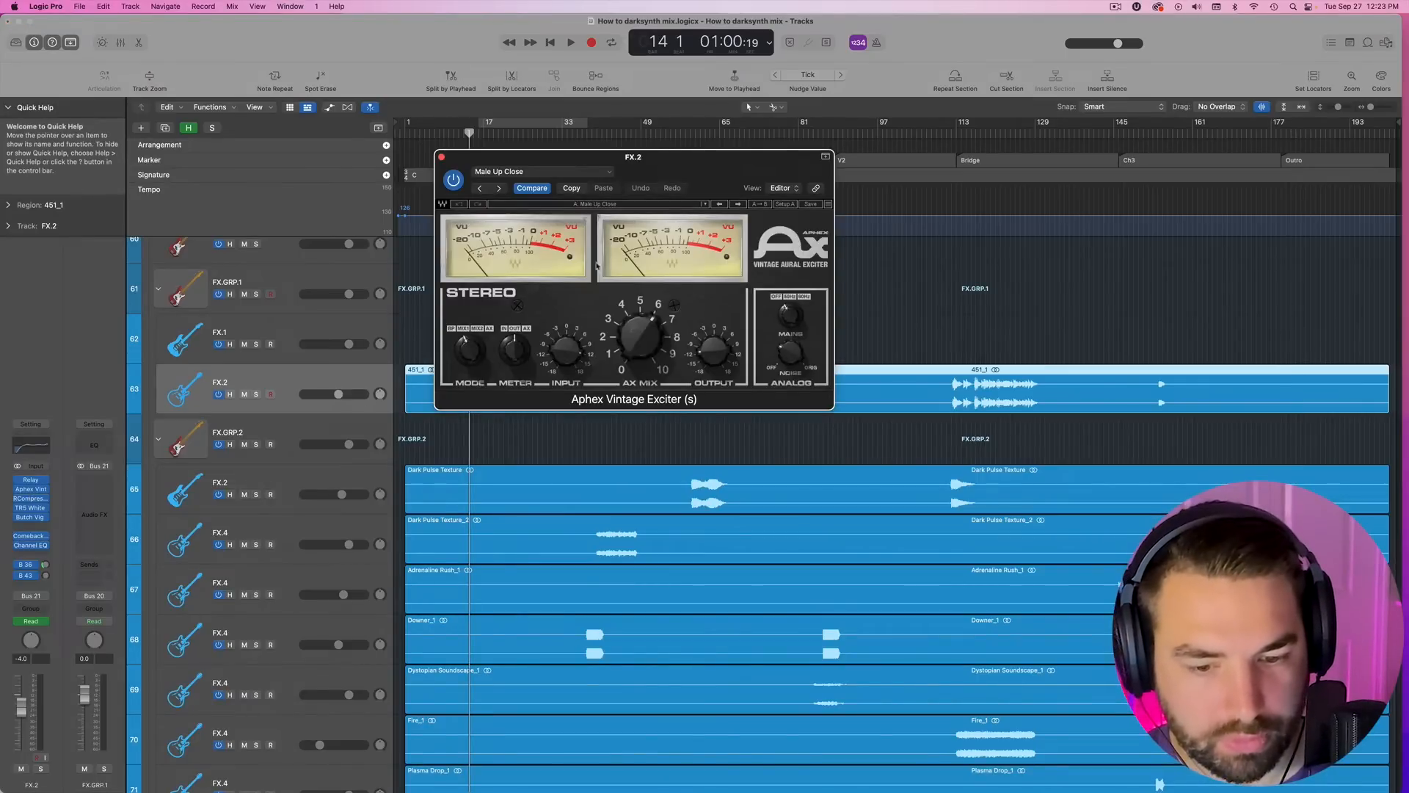
pyautogui.moveTo(709, 181); pyautogui.dragTo(366, 108)
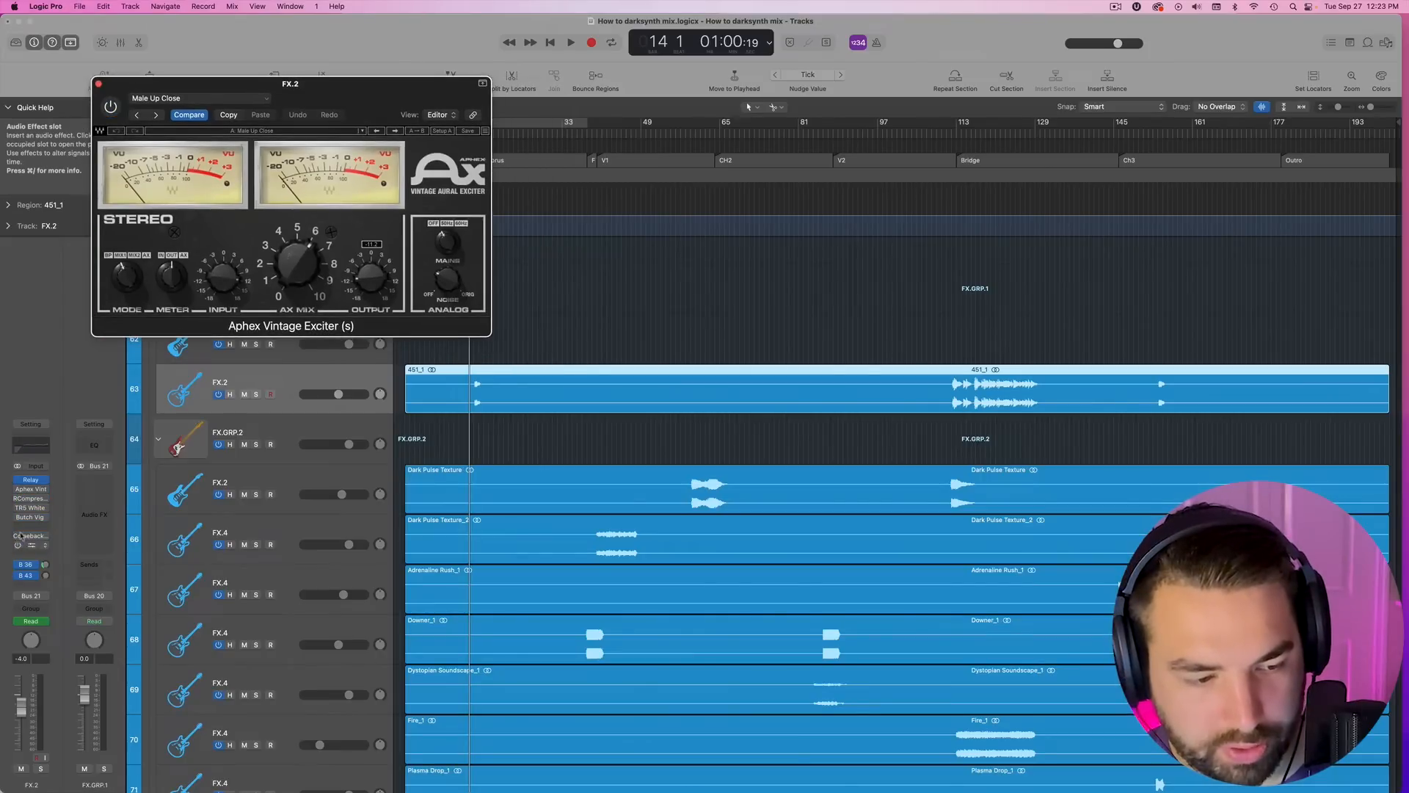
pyautogui.click(31, 498)
pyautogui.click(30, 507)
pyautogui.moveTo(696, 163); pyautogui.dragTo(1037, 53)
pyautogui.click(30, 517)
pyautogui.moveTo(661, 157); pyautogui.dragTo(367, 368)
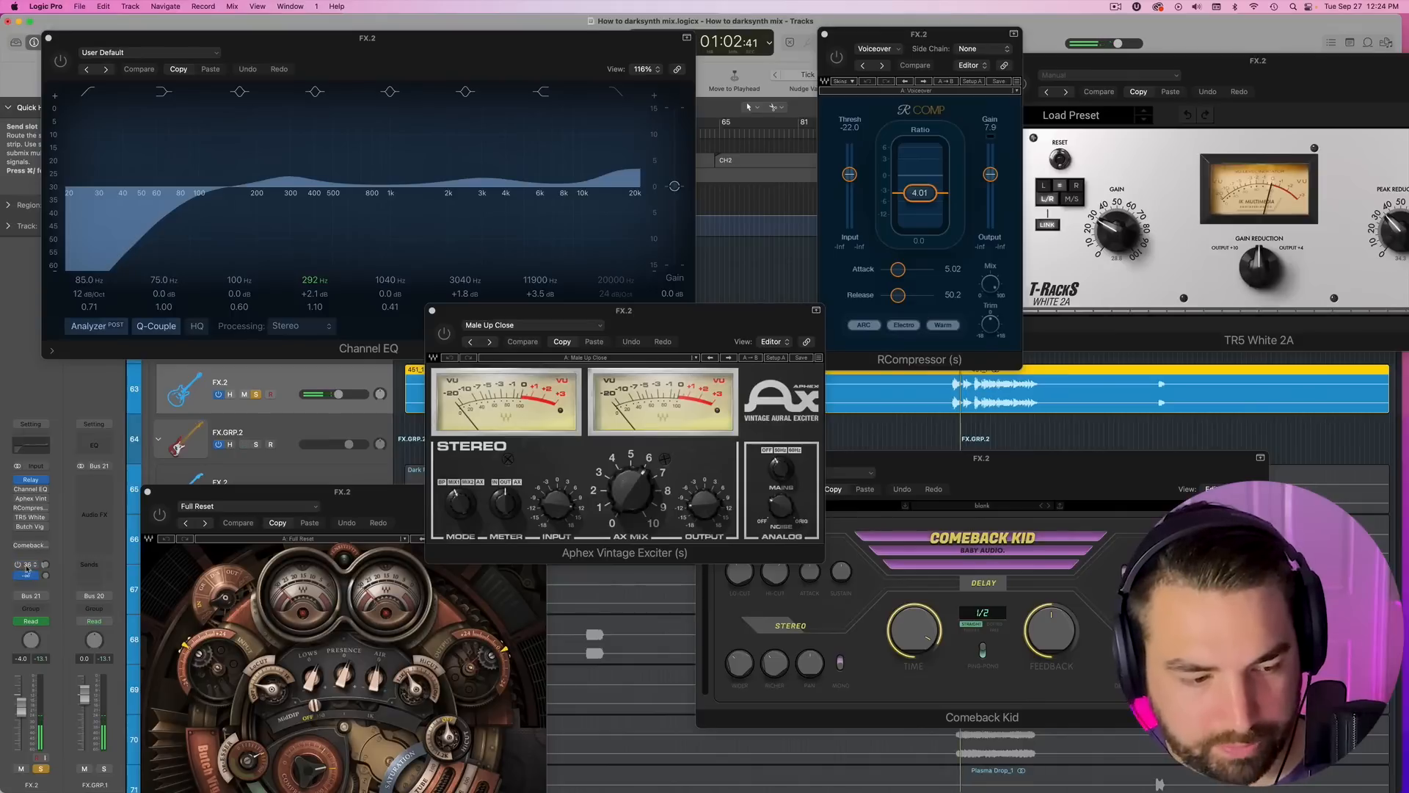
pyautogui.click(27, 566)
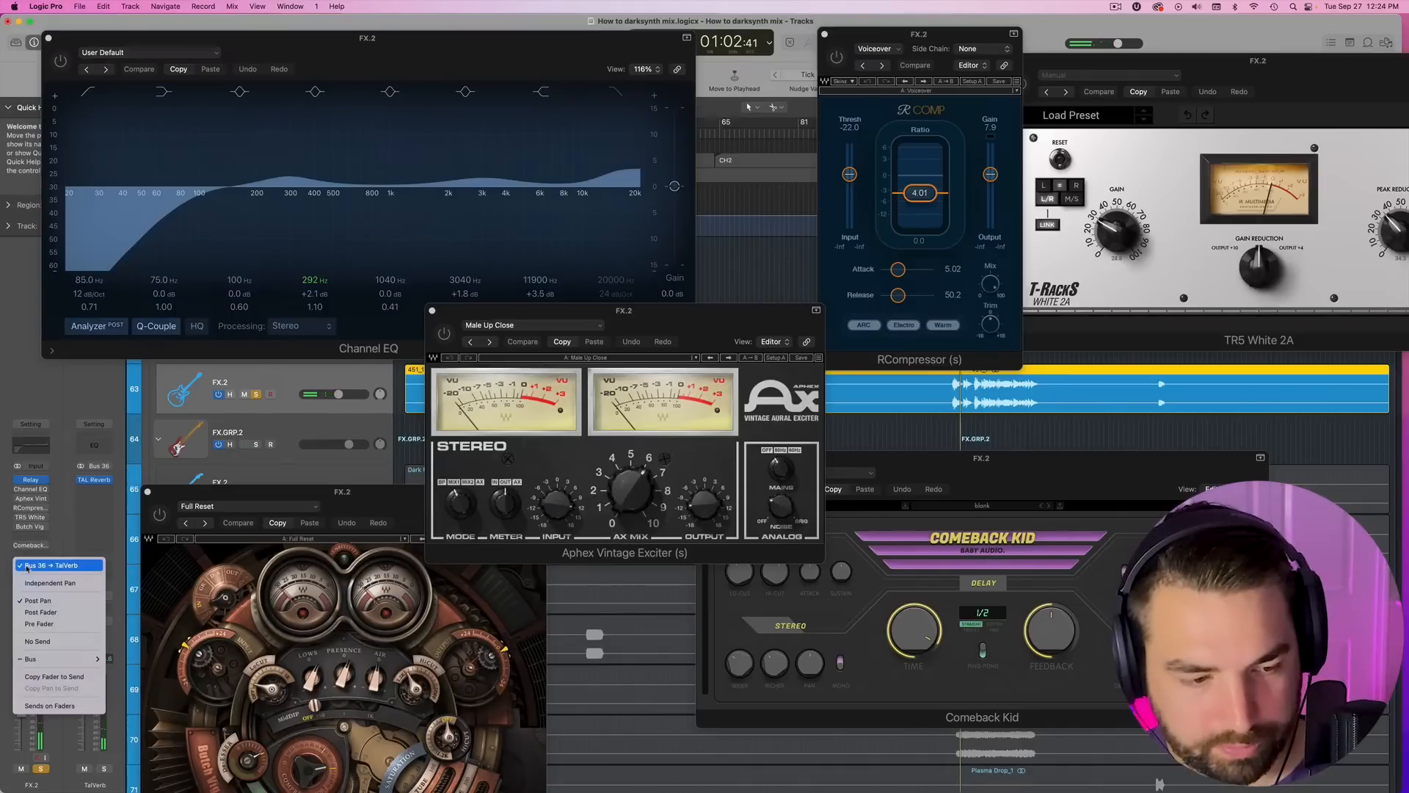
pyautogui.click(42, 549)
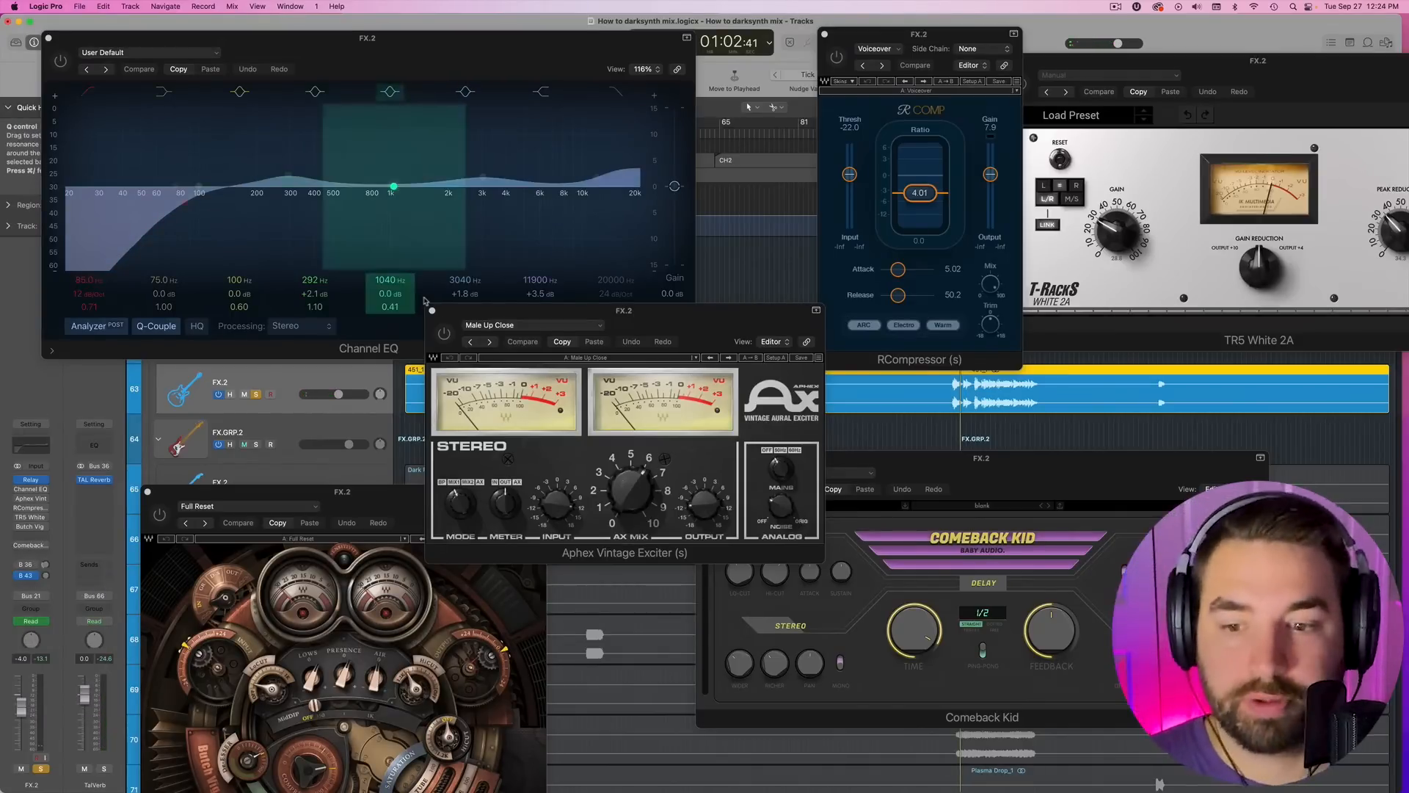
# - Re-enable FX.2's Channel EQ, Aphex Vintage Exciter, RCompressor and TR5 White 2A one after another during soloed playback
pyautogui.click(58, 62)
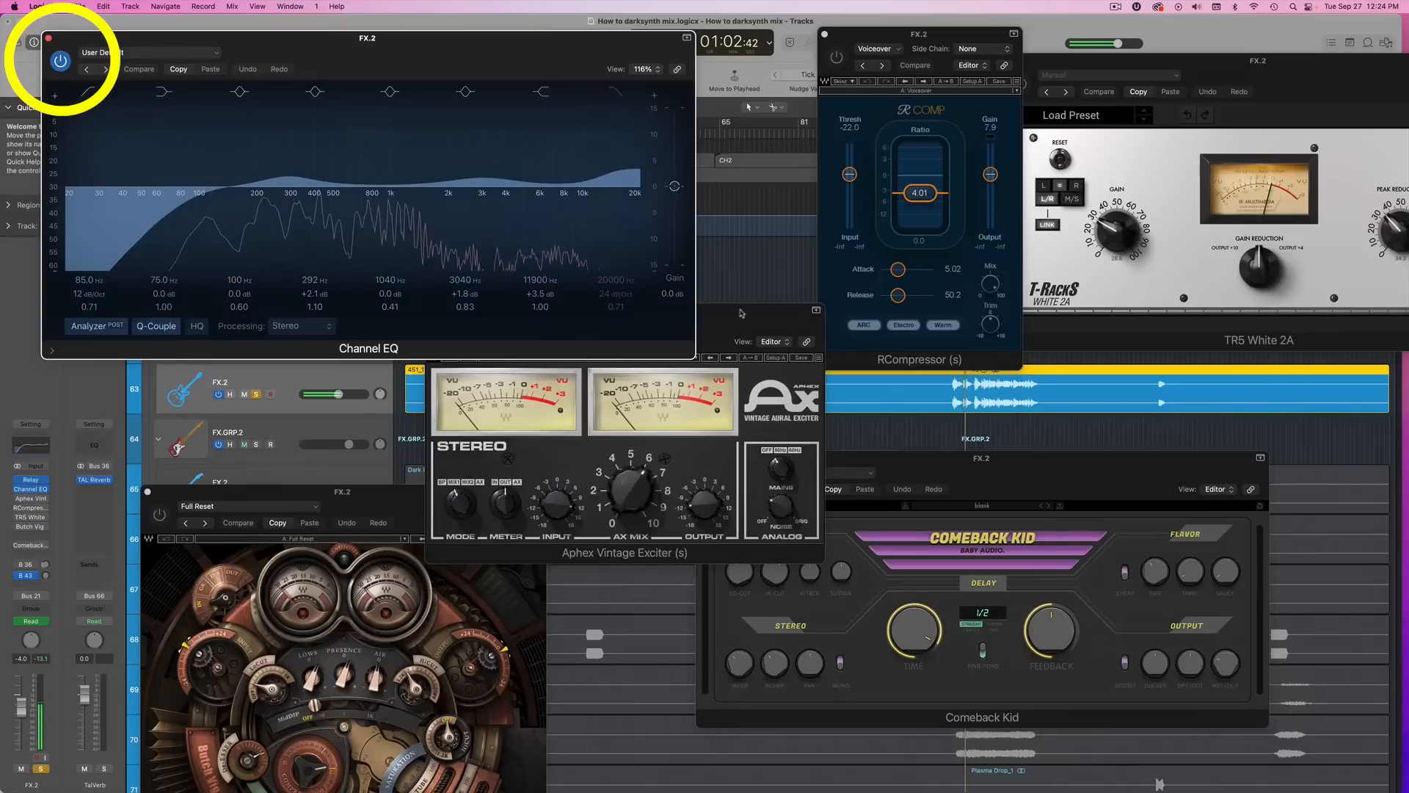
pyautogui.click(444, 333)
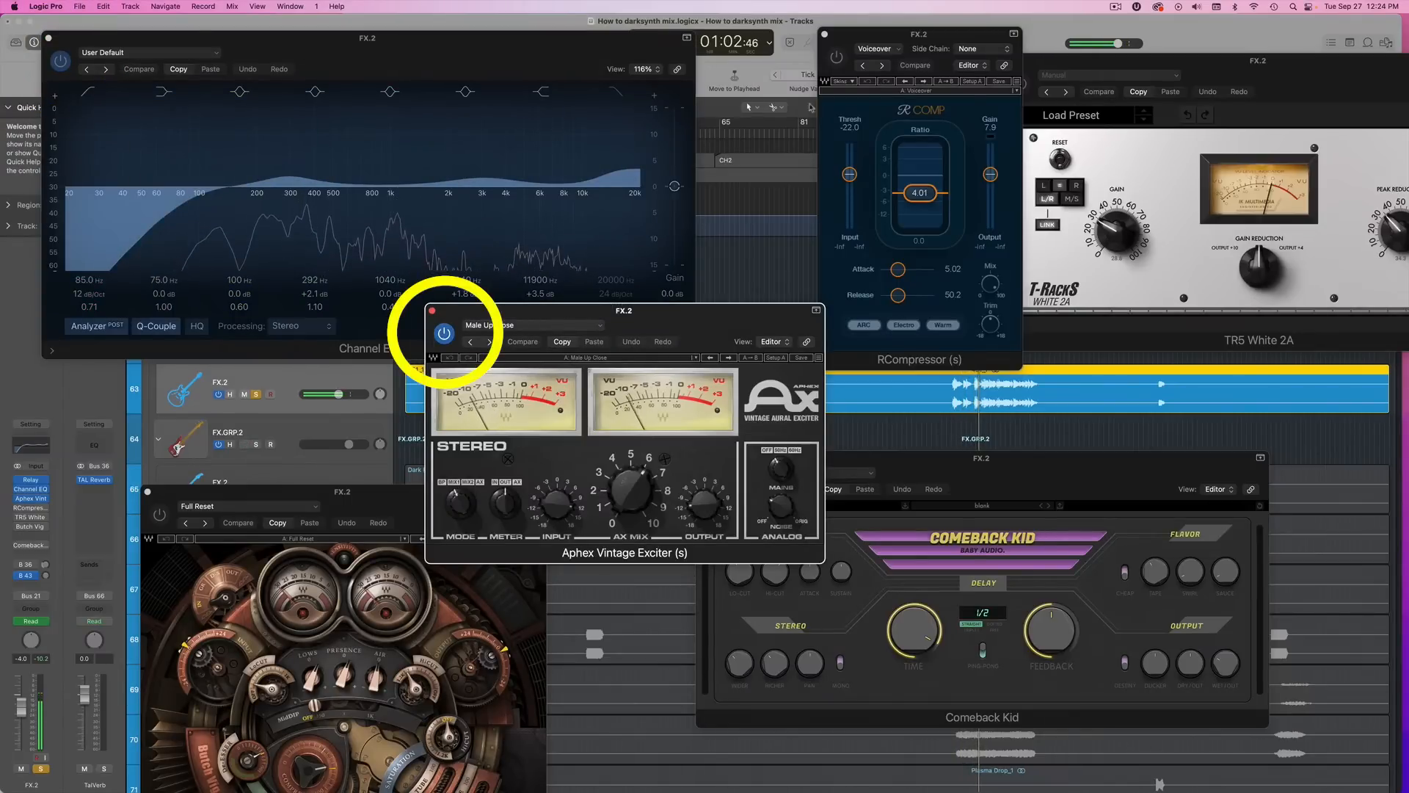
pyautogui.click(837, 57)
pyautogui.moveTo(932, 35); pyautogui.dragTo(815, 34)
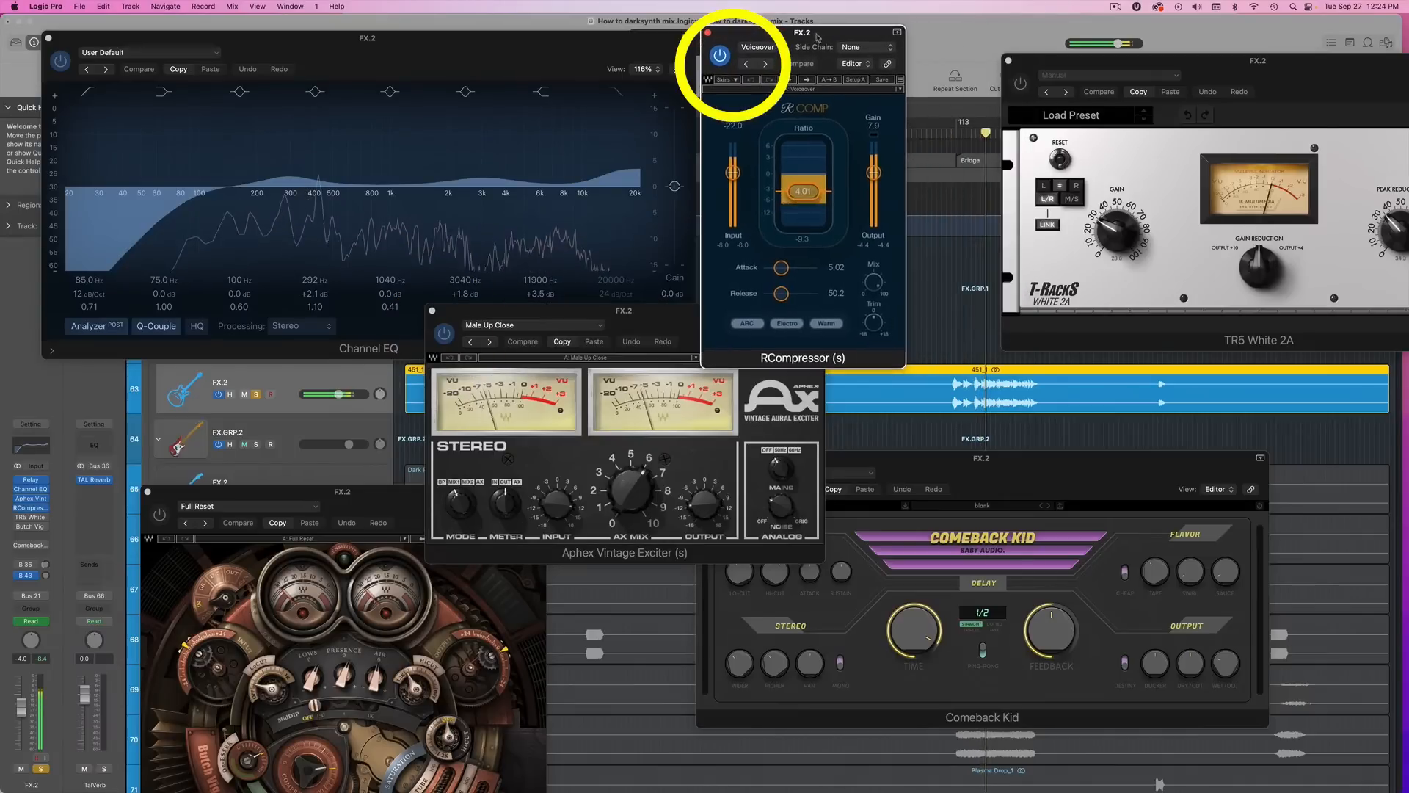
pyautogui.click(1020, 82)
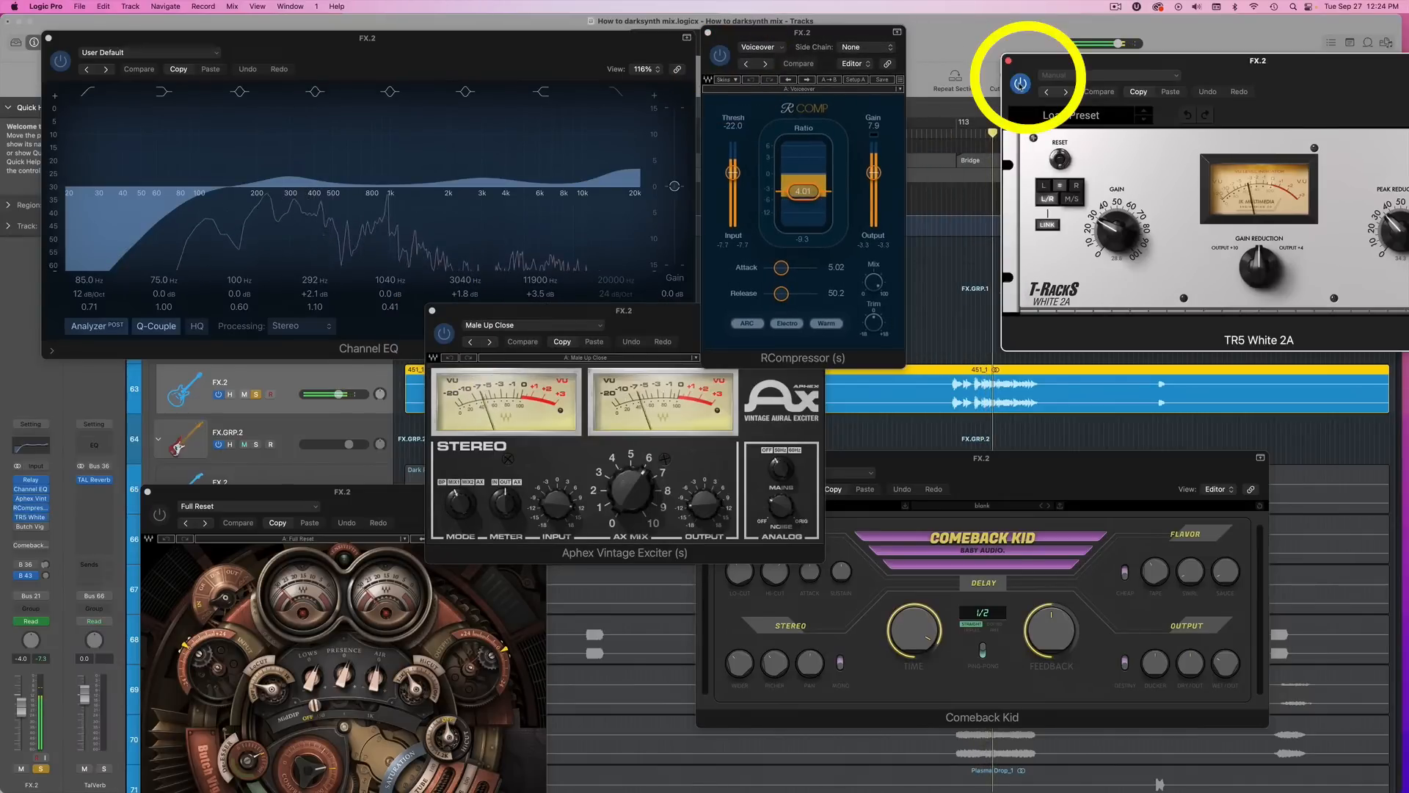
# - Re-enable Butch Vig Vocals, Comeback Kid and the Bus 36 reverb send on FX.2 during playback
pyautogui.click(392, 494)
pyautogui.moveTo(392, 494); pyautogui.dragTo(364, 356)
pyautogui.click(131, 375)
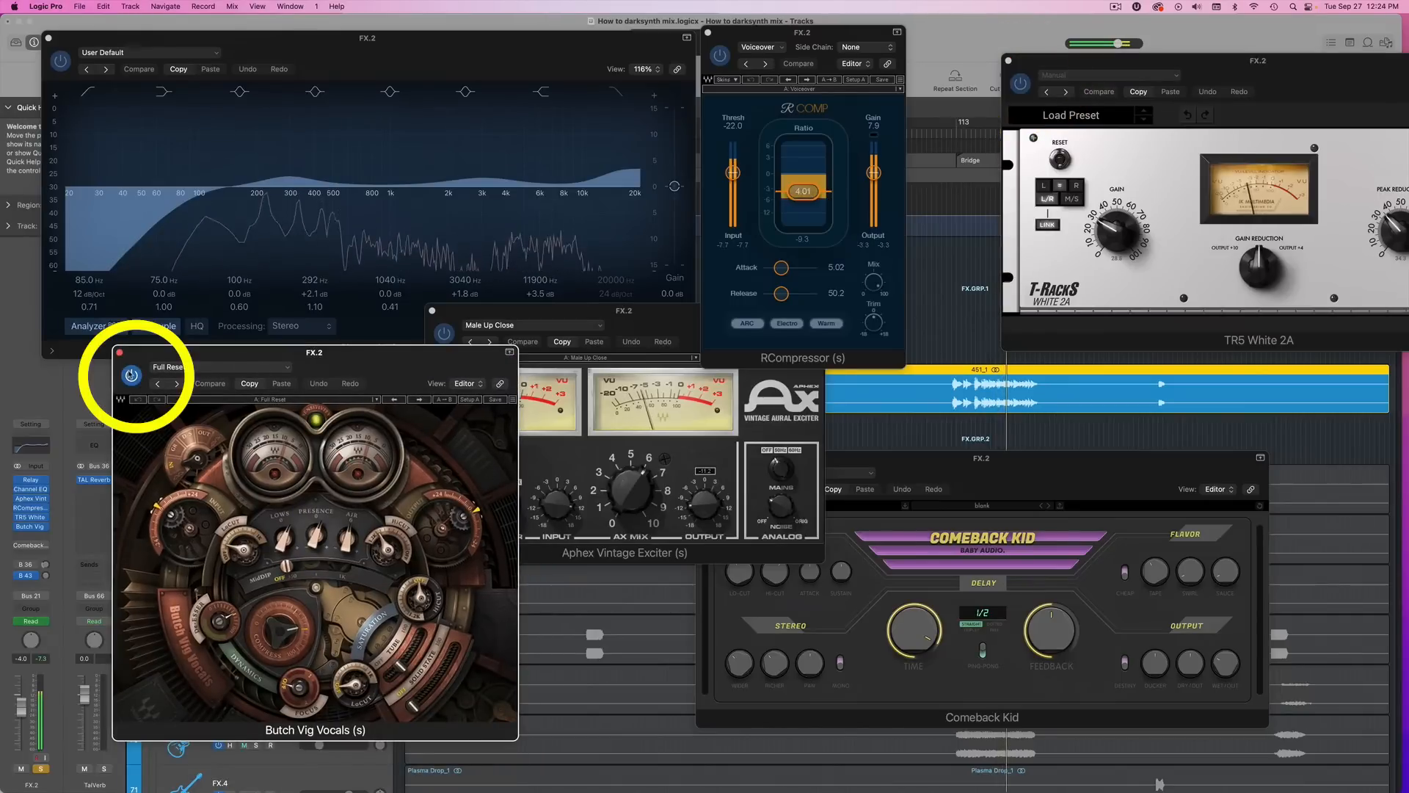
pyautogui.moveTo(866, 458); pyautogui.dragTo(913, 435)
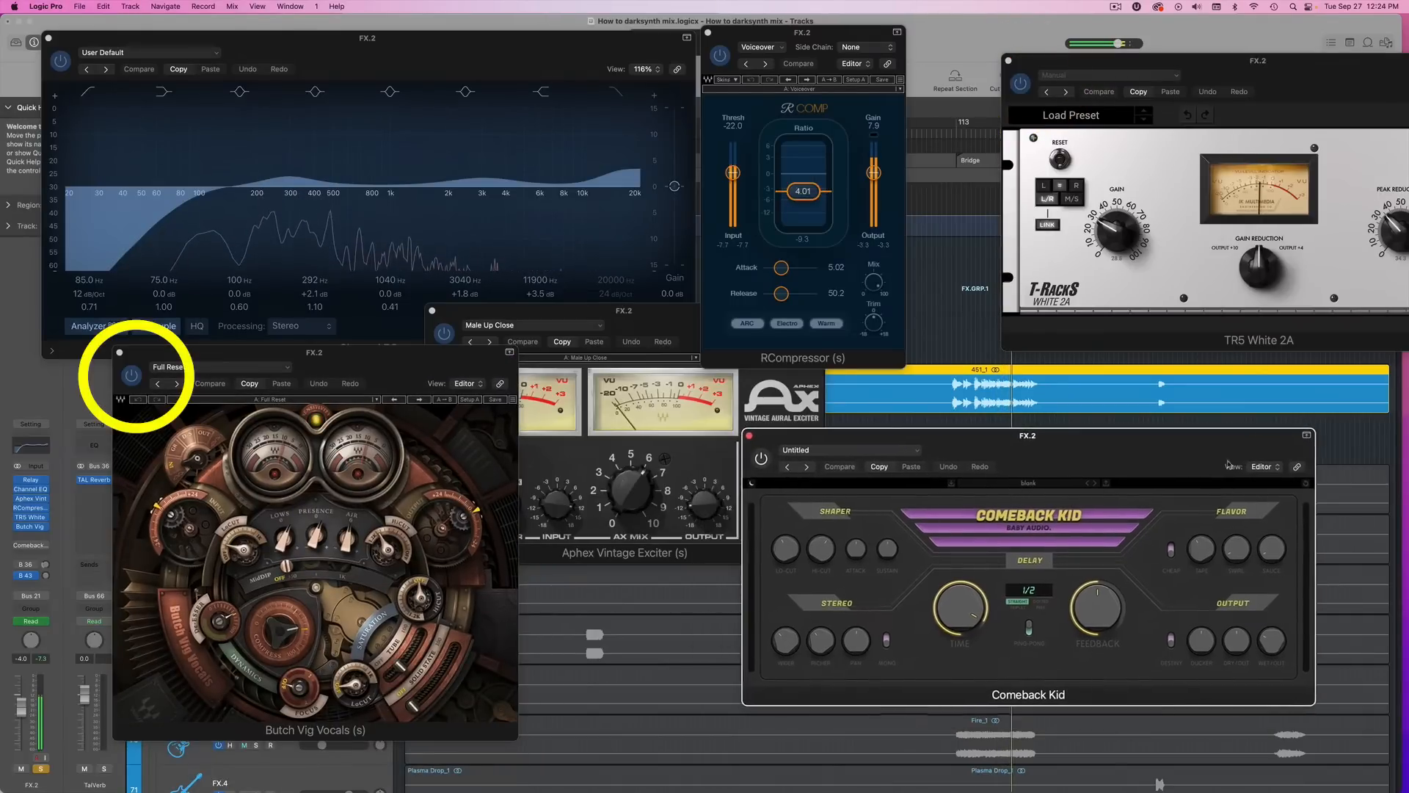
pyautogui.click(762, 461)
pyautogui.moveTo(31, 552)
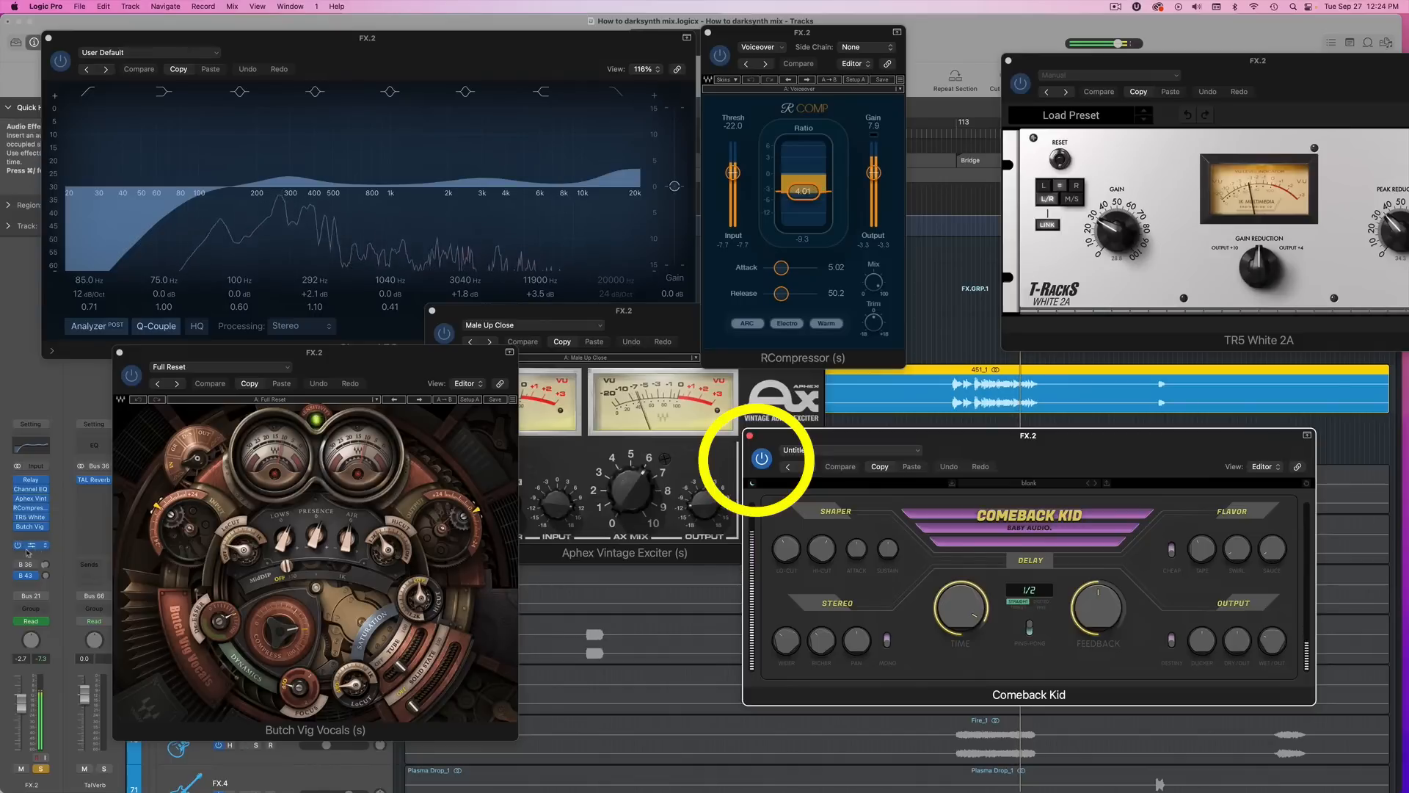
pyautogui.click(18, 568)
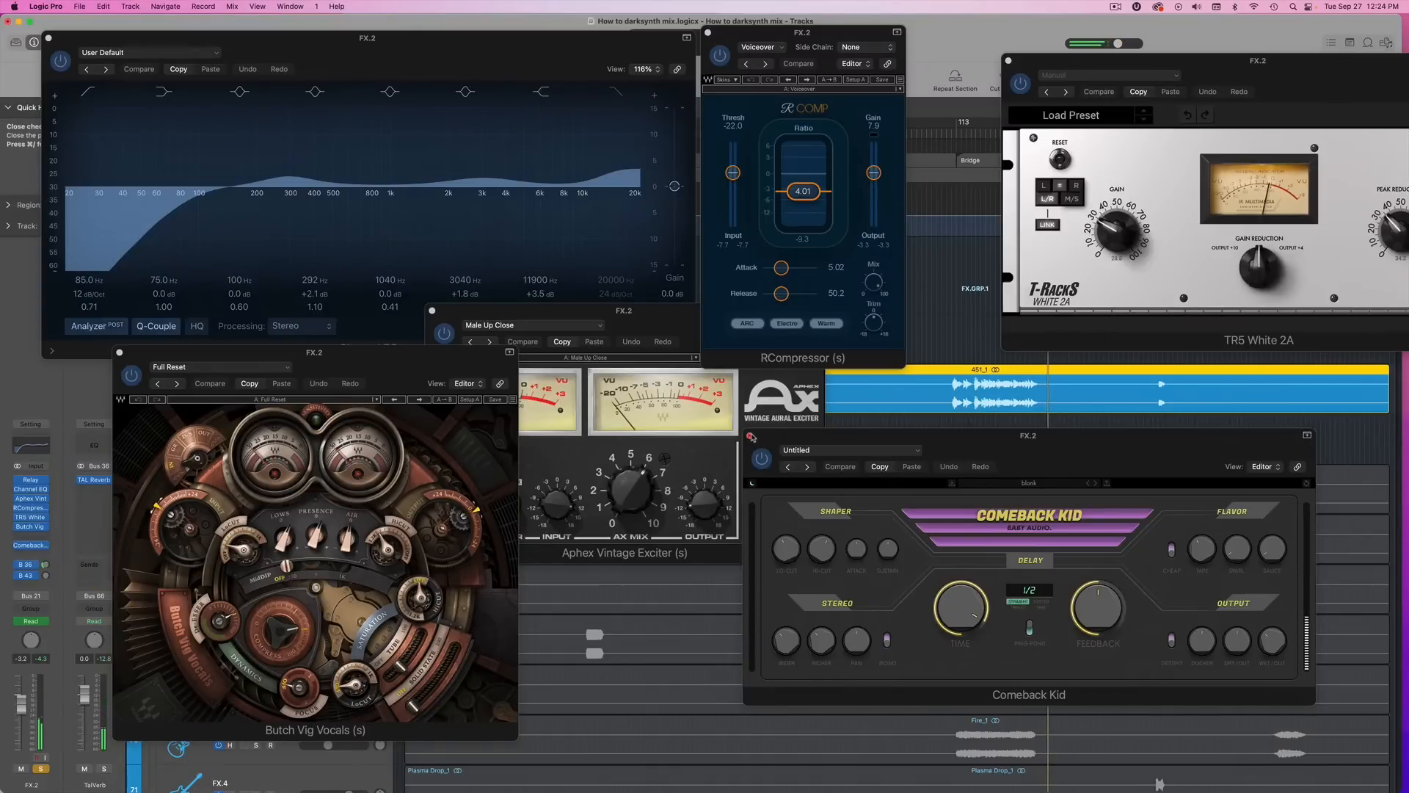
# - Close all the open FX.2 plug-in windows
pyautogui.click(751, 437)
pyautogui.click(120, 352)
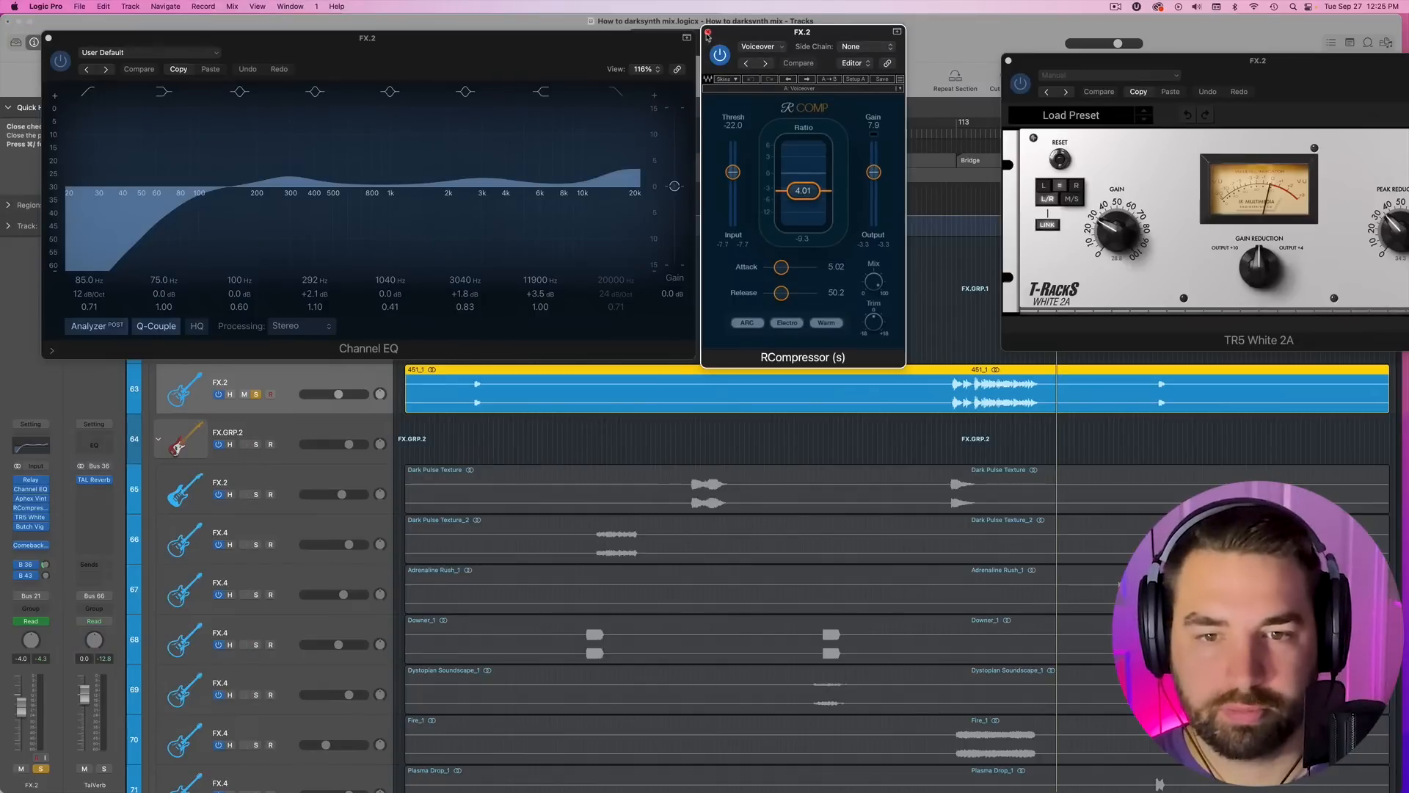
pyautogui.press('super+w')
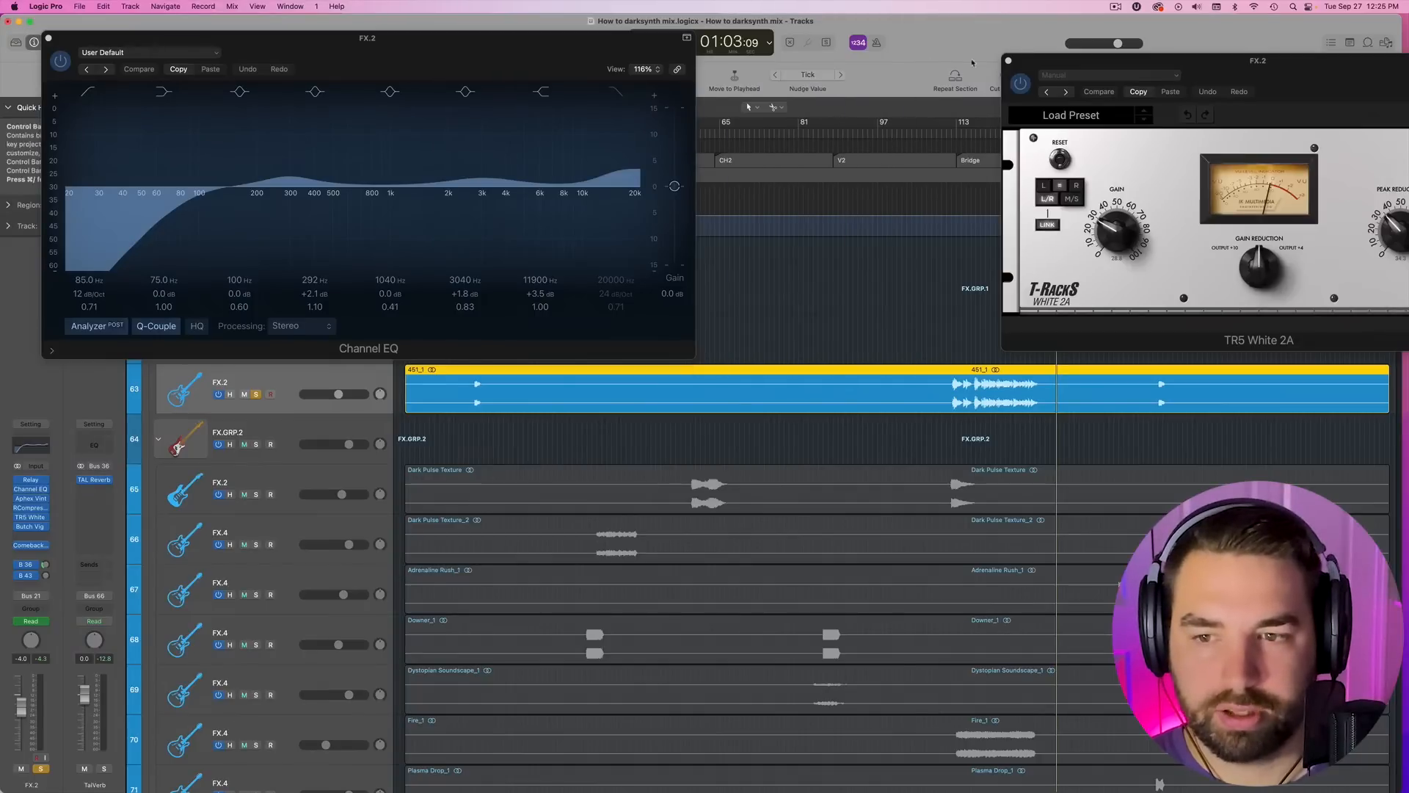
pyautogui.press('super+w')
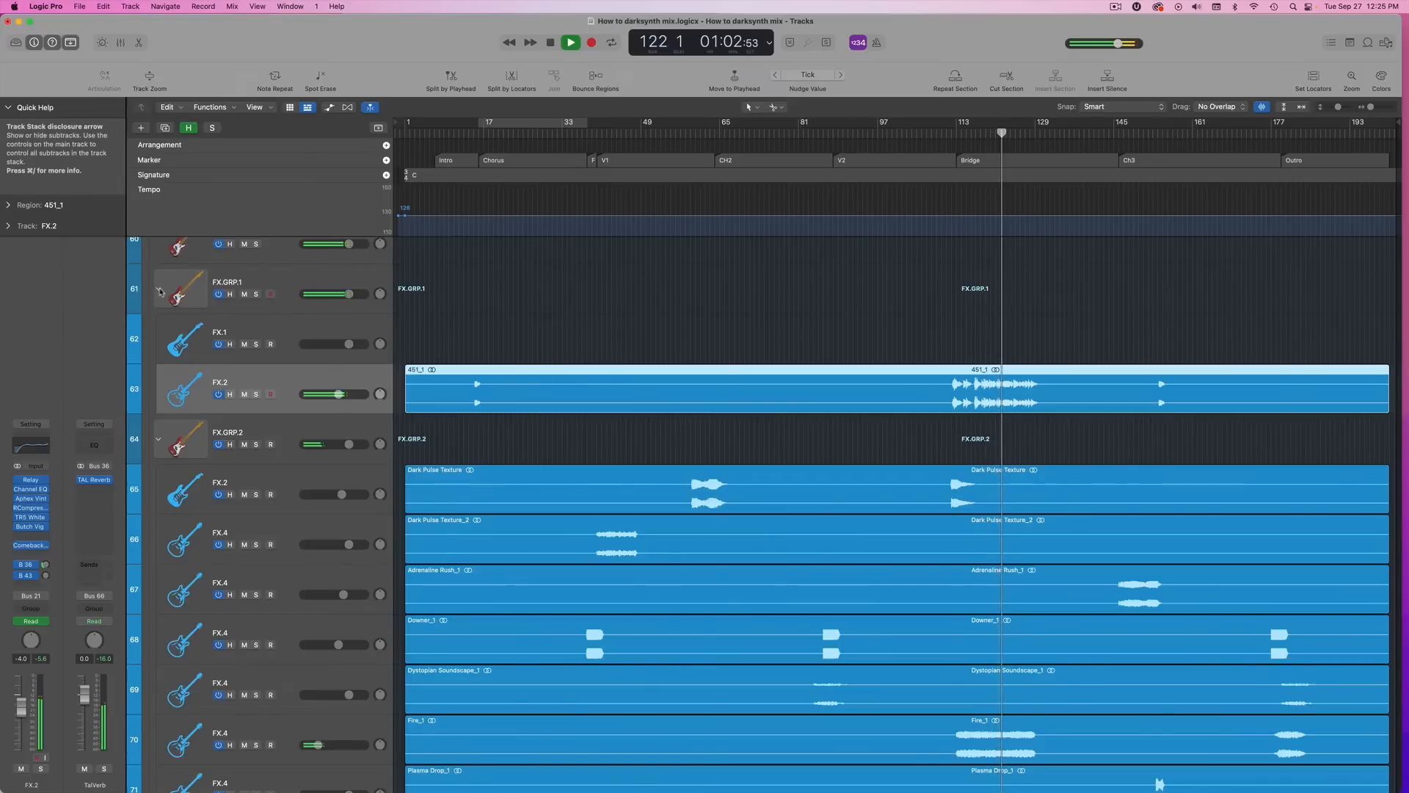
# - Collapse the FX, LEADS, GTR and SYNTHS track stacks while the bridge plays, and stop playback
pyautogui.scroll(4, 155, 338)
pyautogui.click(152, 379)
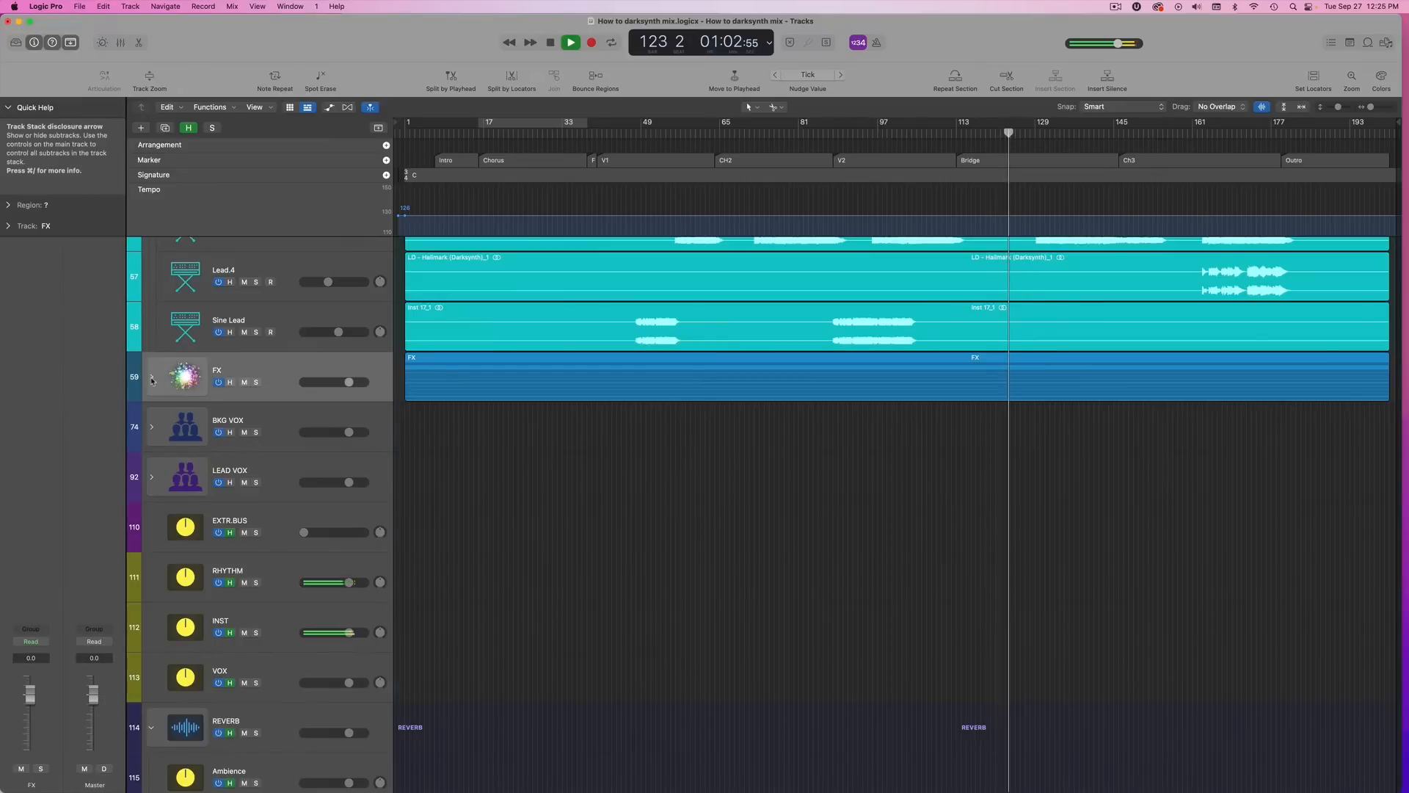
pyautogui.scroll(8, 165, 352)
pyautogui.scroll(4, 177, 326)
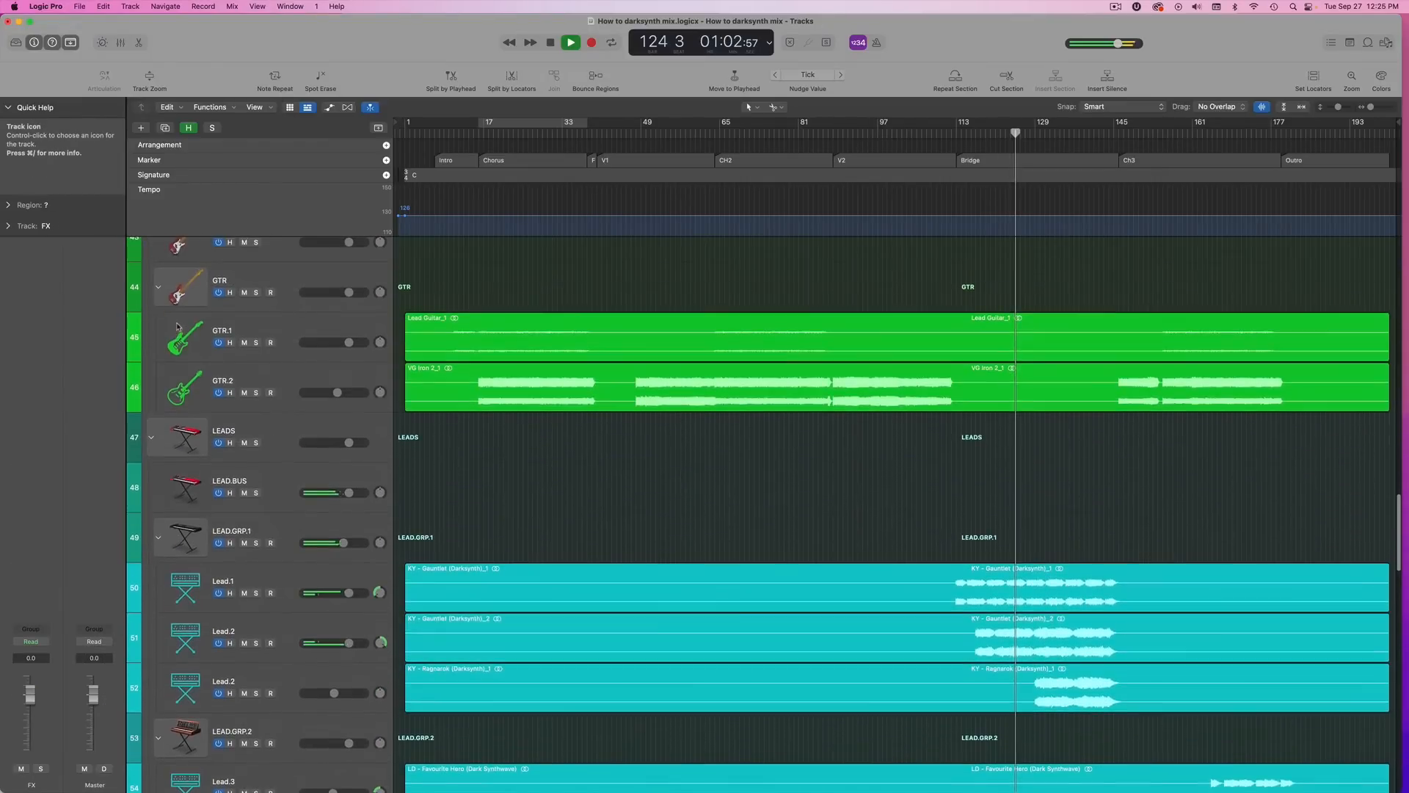
pyautogui.click(152, 437)
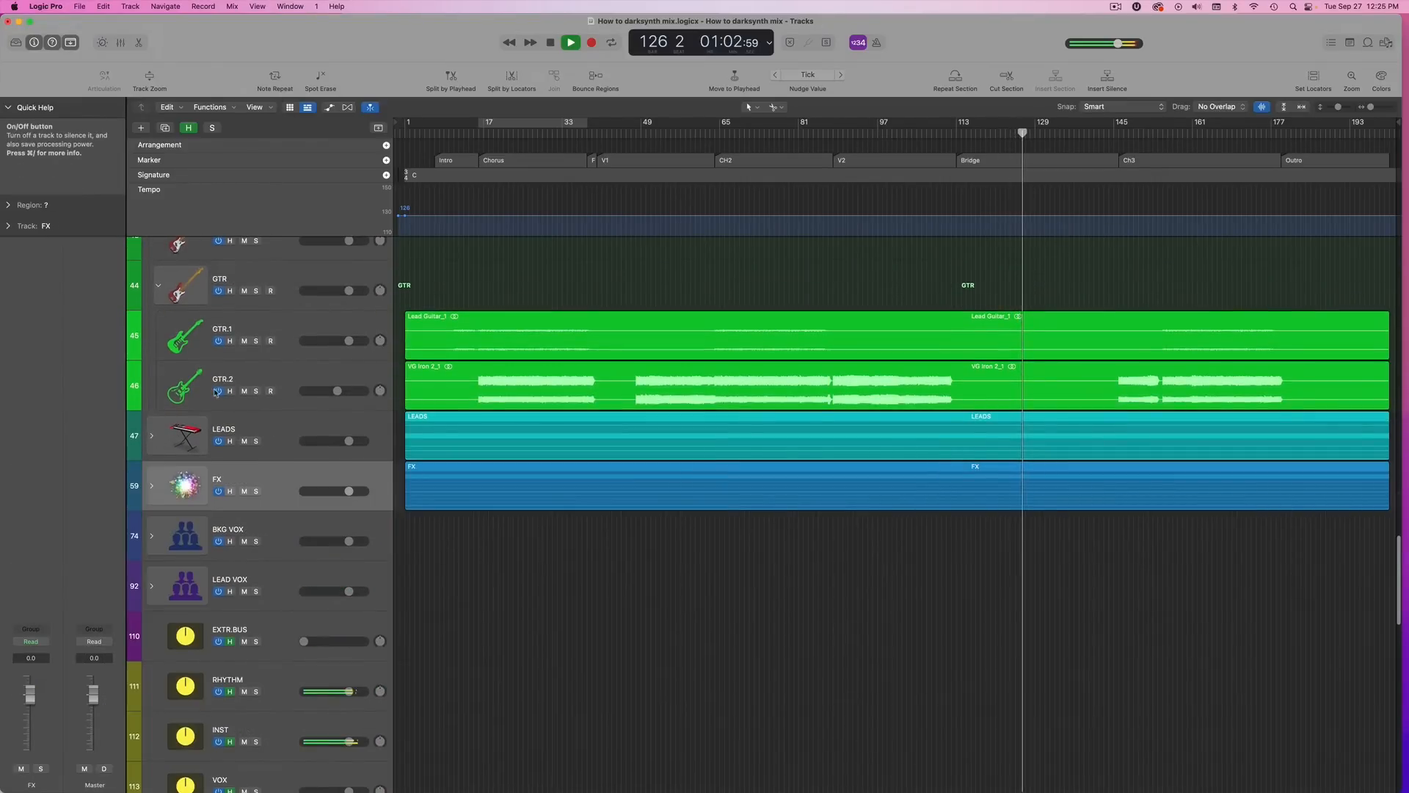
pyautogui.scroll(7, 147, 477)
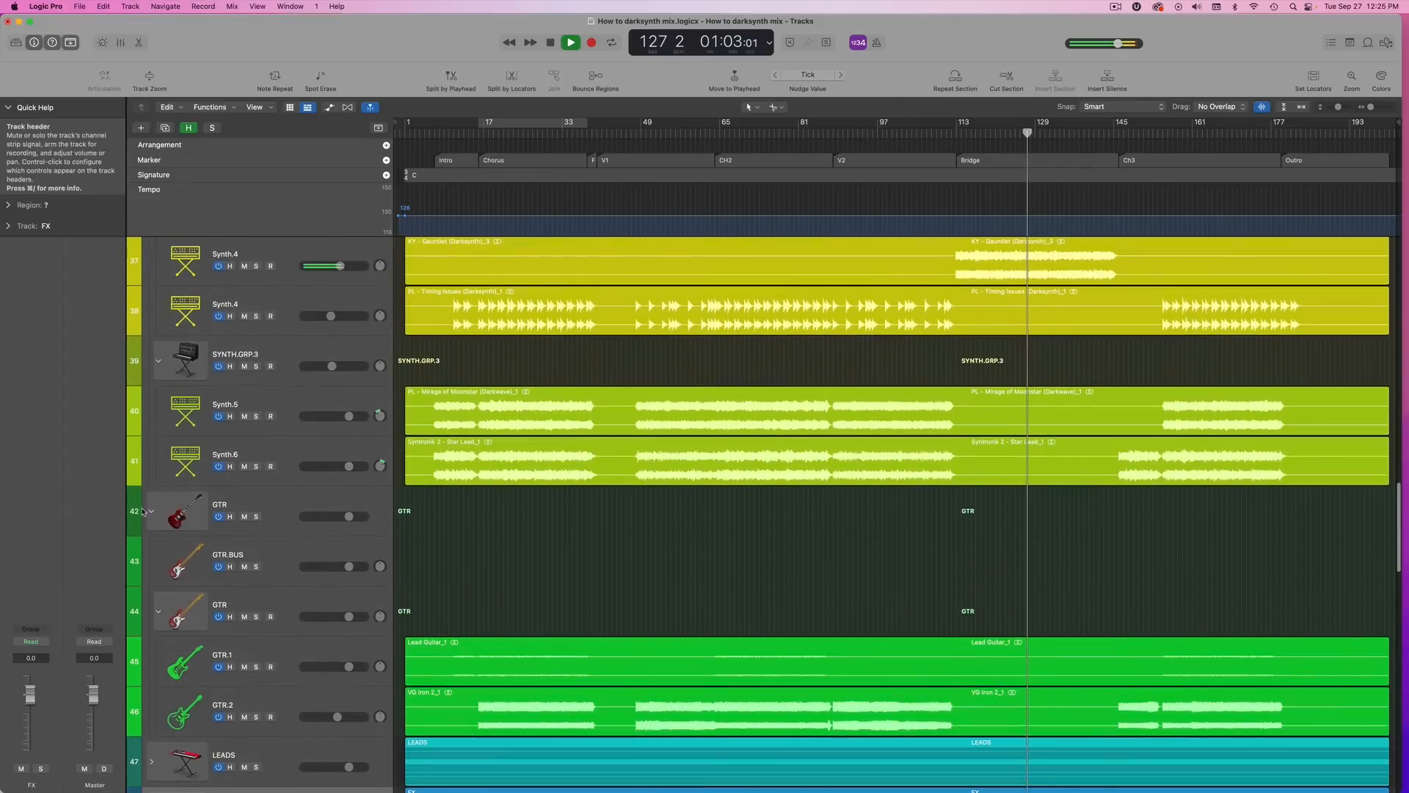
pyautogui.click(150, 512)
pyautogui.scroll(10, 202, 336)
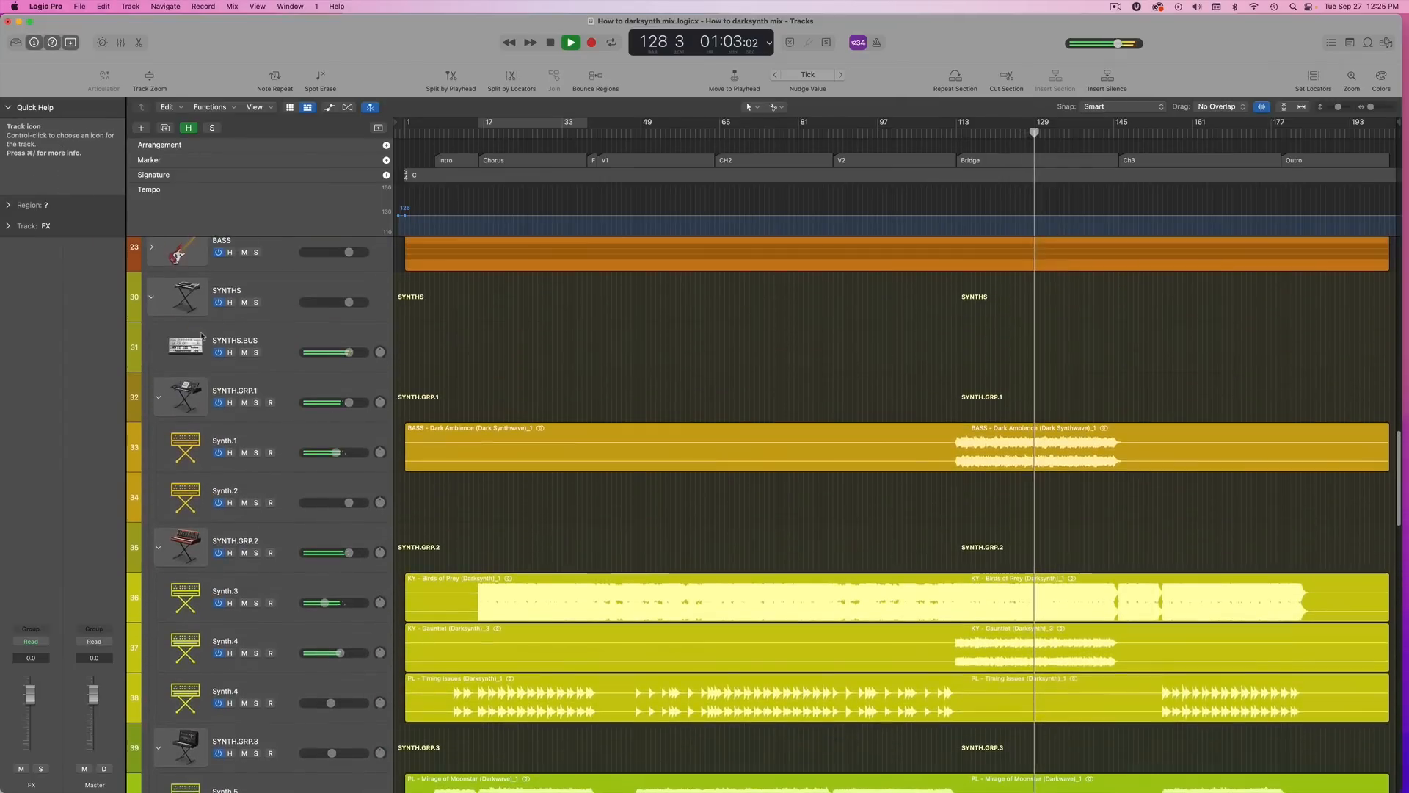
pyautogui.click(152, 297)
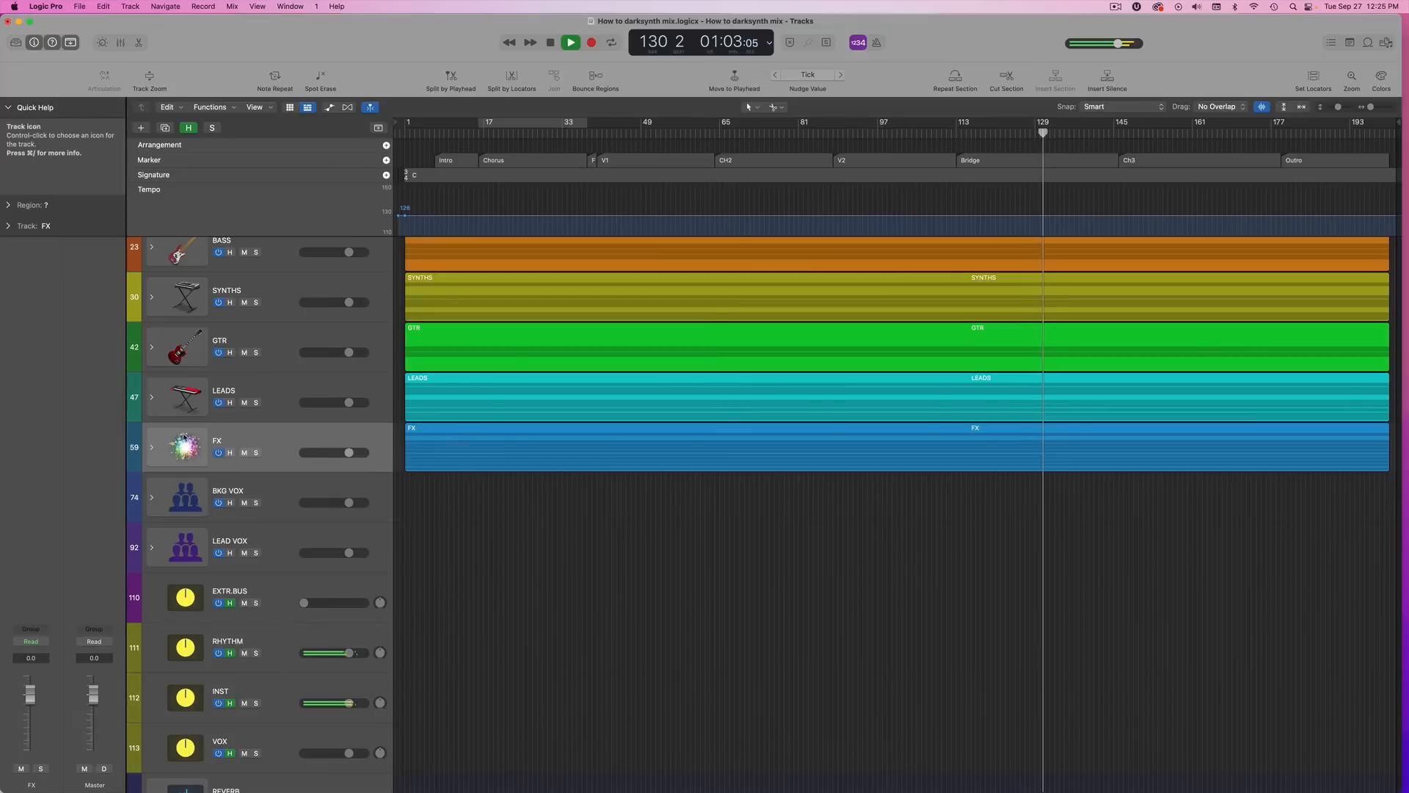
pyautogui.press('space')
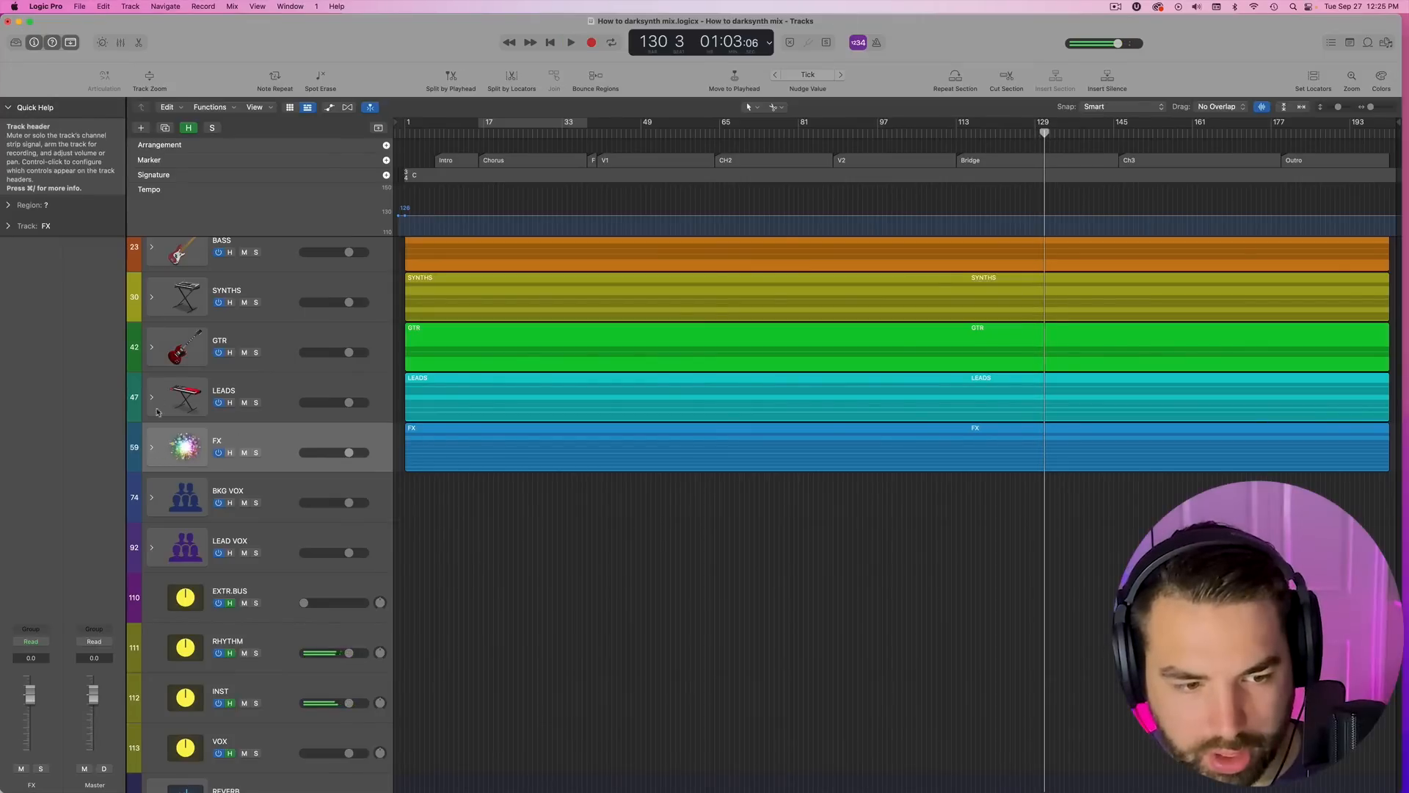
# - Expand the FX stack with automation shown and review FX.2's Volume, Comeback Kid Wet/Out and Send 2 Del.3 curves
pyautogui.click(151, 447)
pyautogui.scroll(-2, 904, 500)
pyautogui.press('a')
pyautogui.click(328, 585)
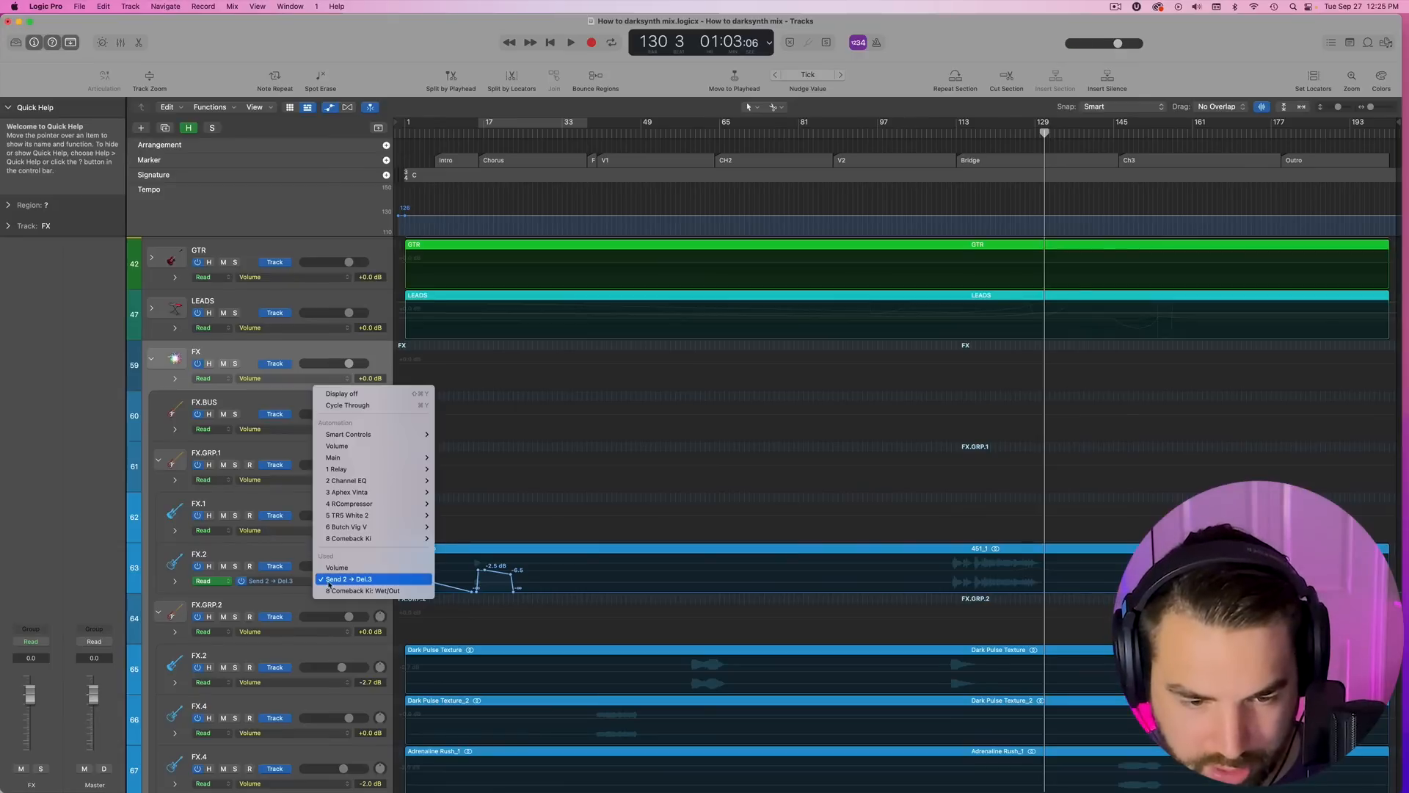
pyautogui.click(348, 564)
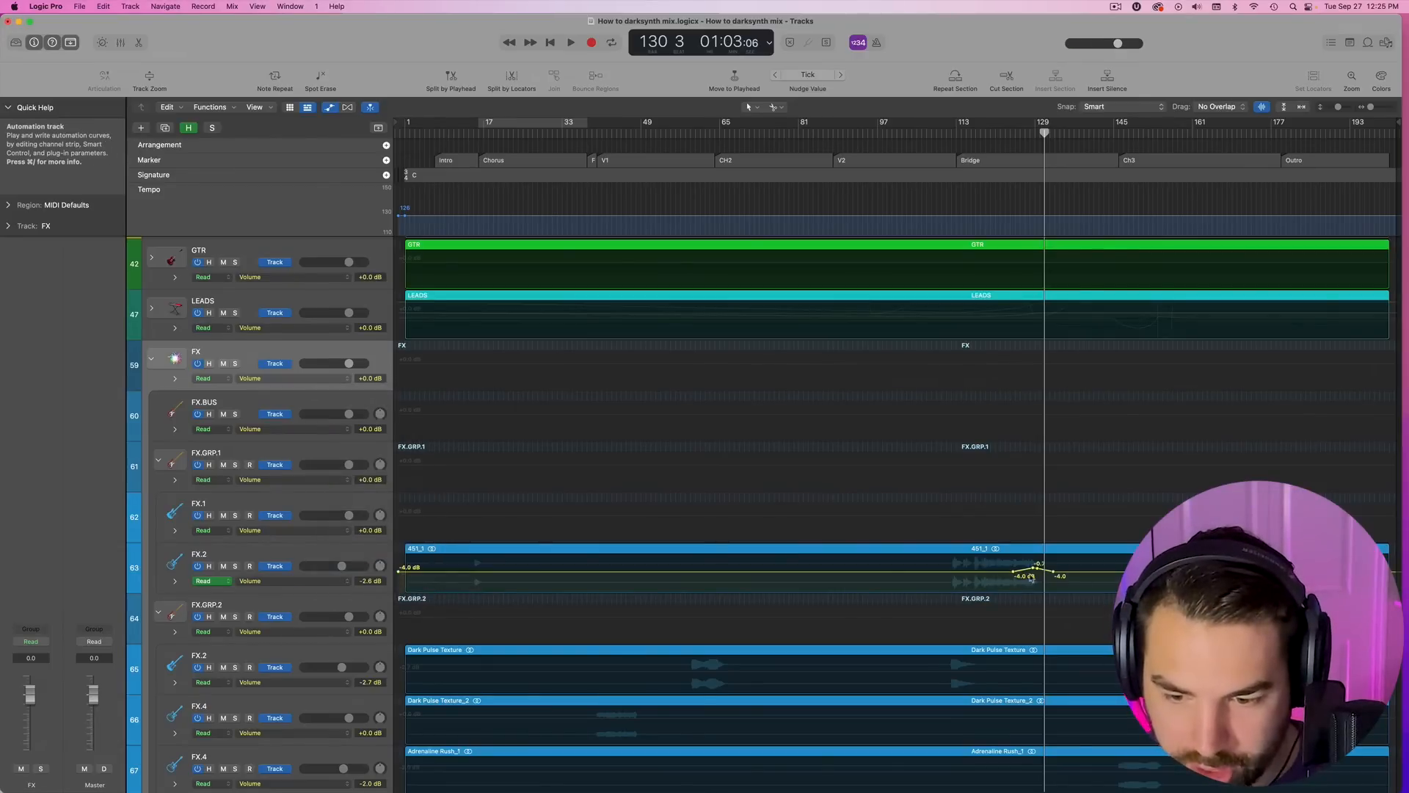
pyautogui.click(253, 580)
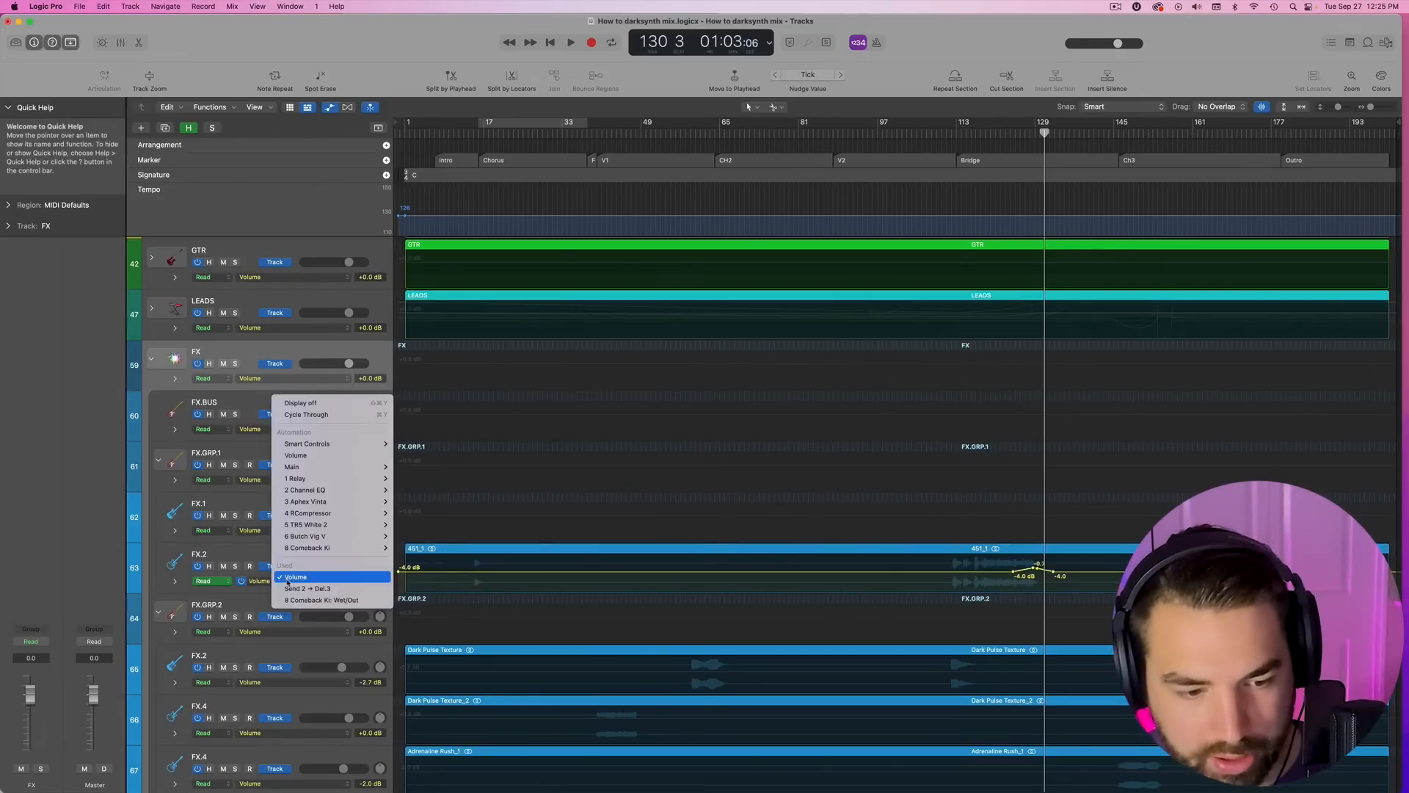
pyautogui.click(328, 601)
pyautogui.click(328, 583)
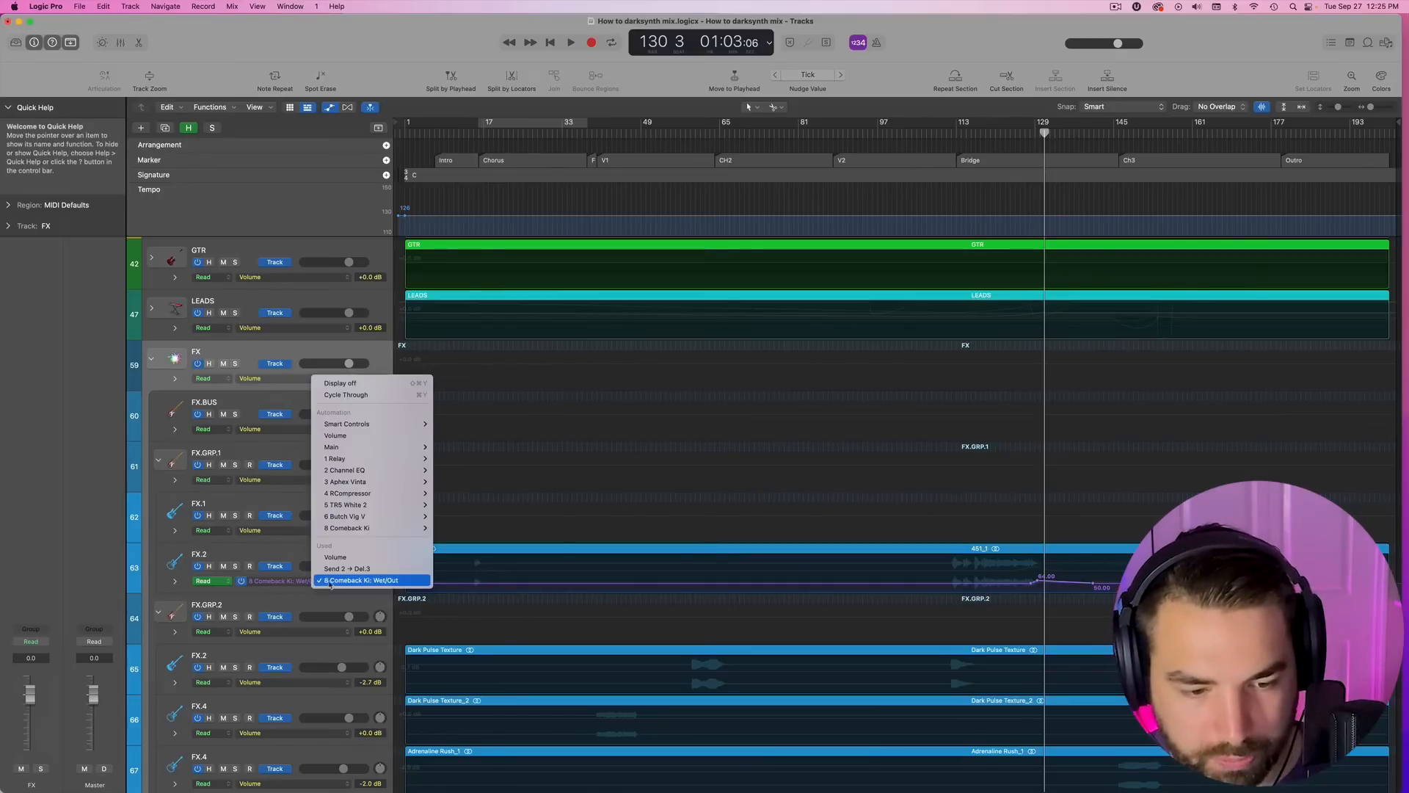
pyautogui.click(345, 569)
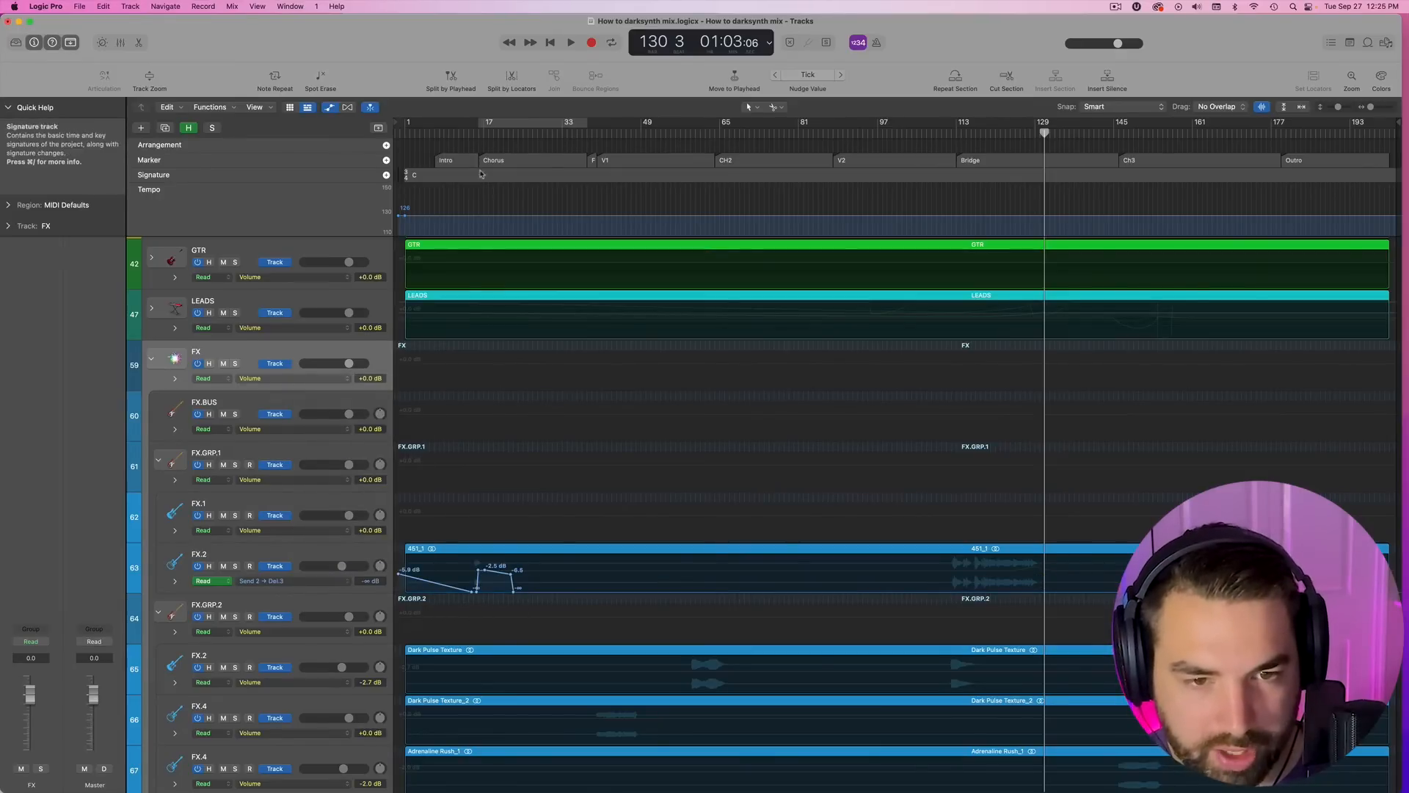
# - Solo FX.2 and play it from bar 14 to hear the Del.3 send automation
pyautogui.click(469, 132)
pyautogui.scroll(-2, 243, 514)
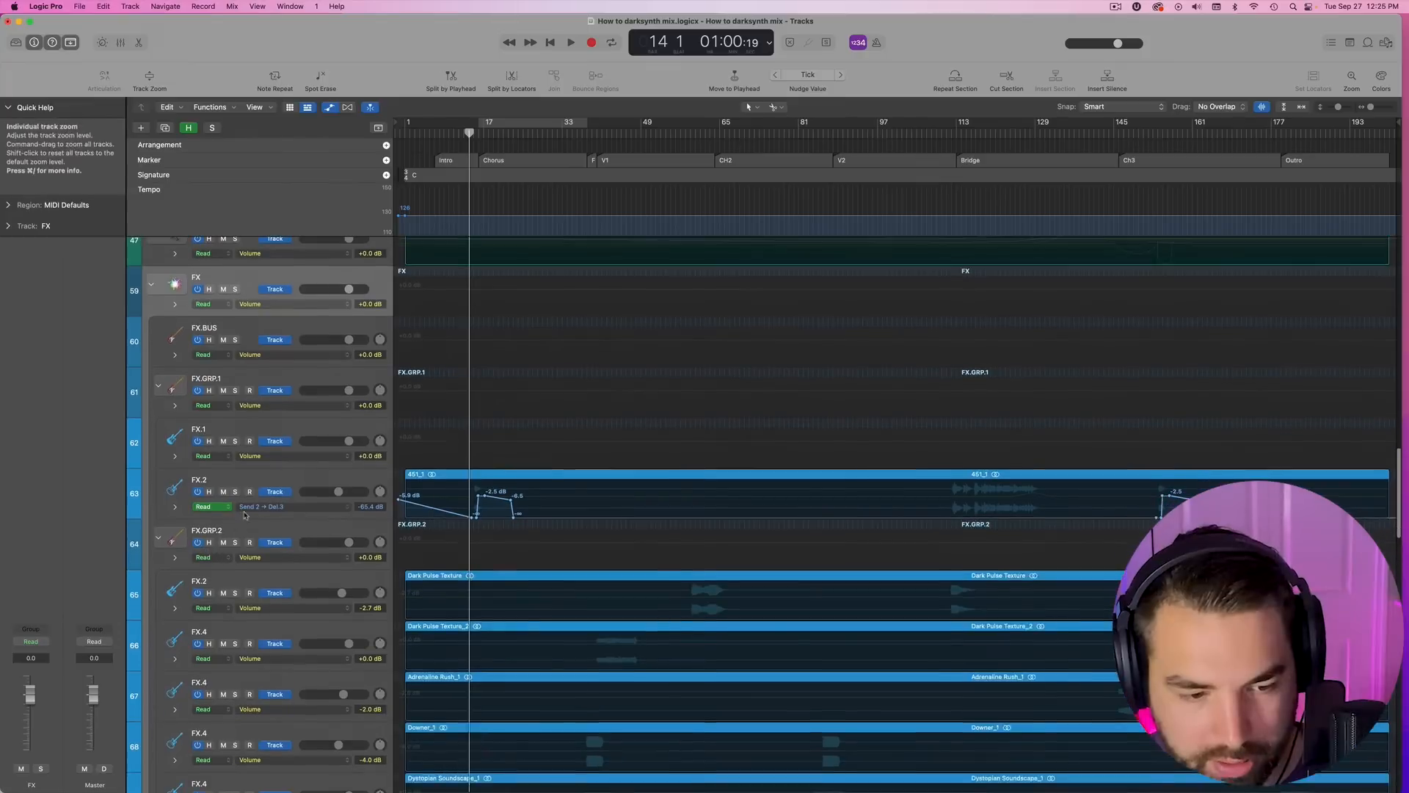
pyautogui.click(235, 492)
pyautogui.press('space')
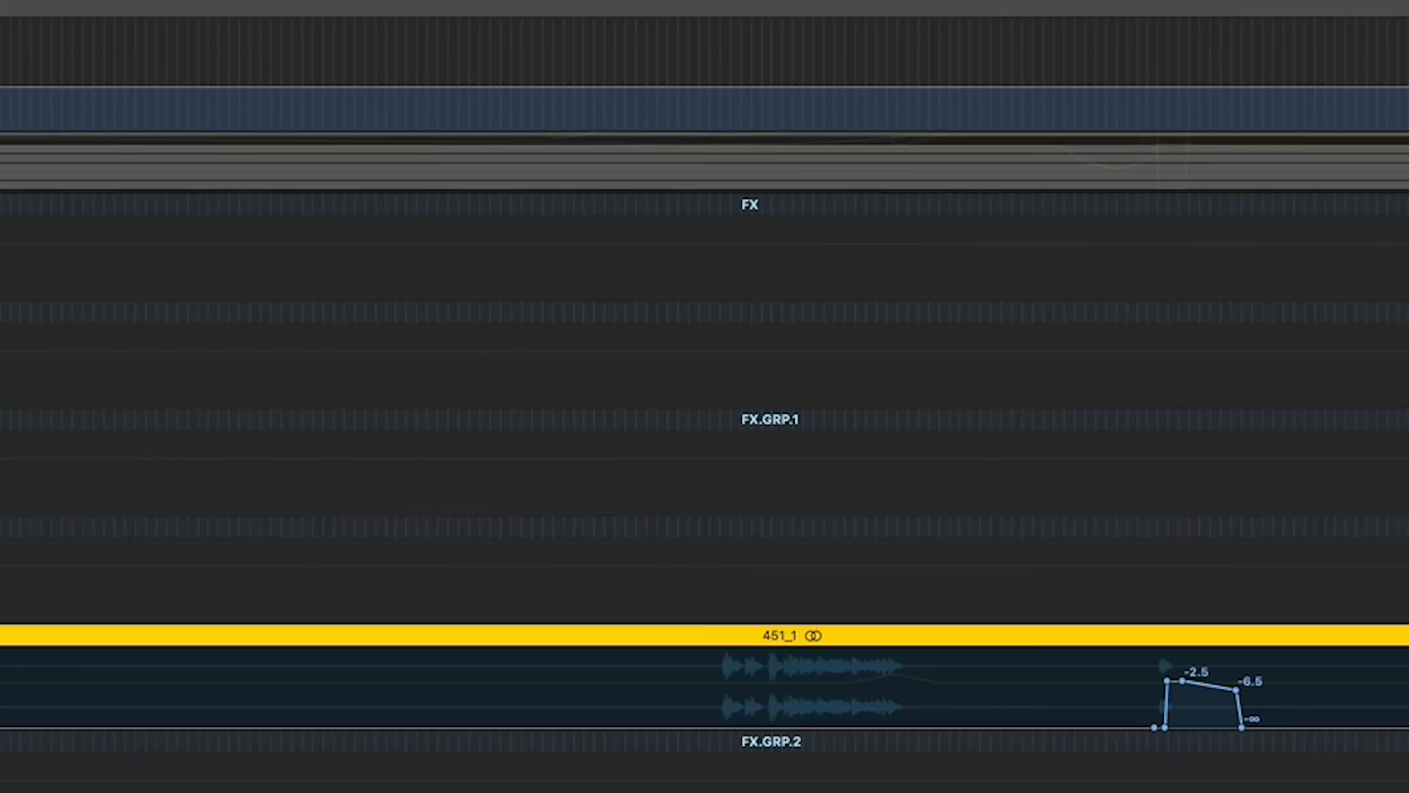
# - Examine the Comeback Kid delay settings on FX.2, moving its window clear of the automation, and close the plug-in
pyautogui.press('v')
pyautogui.moveTo(1020, 553); pyautogui.dragTo(748, 20)
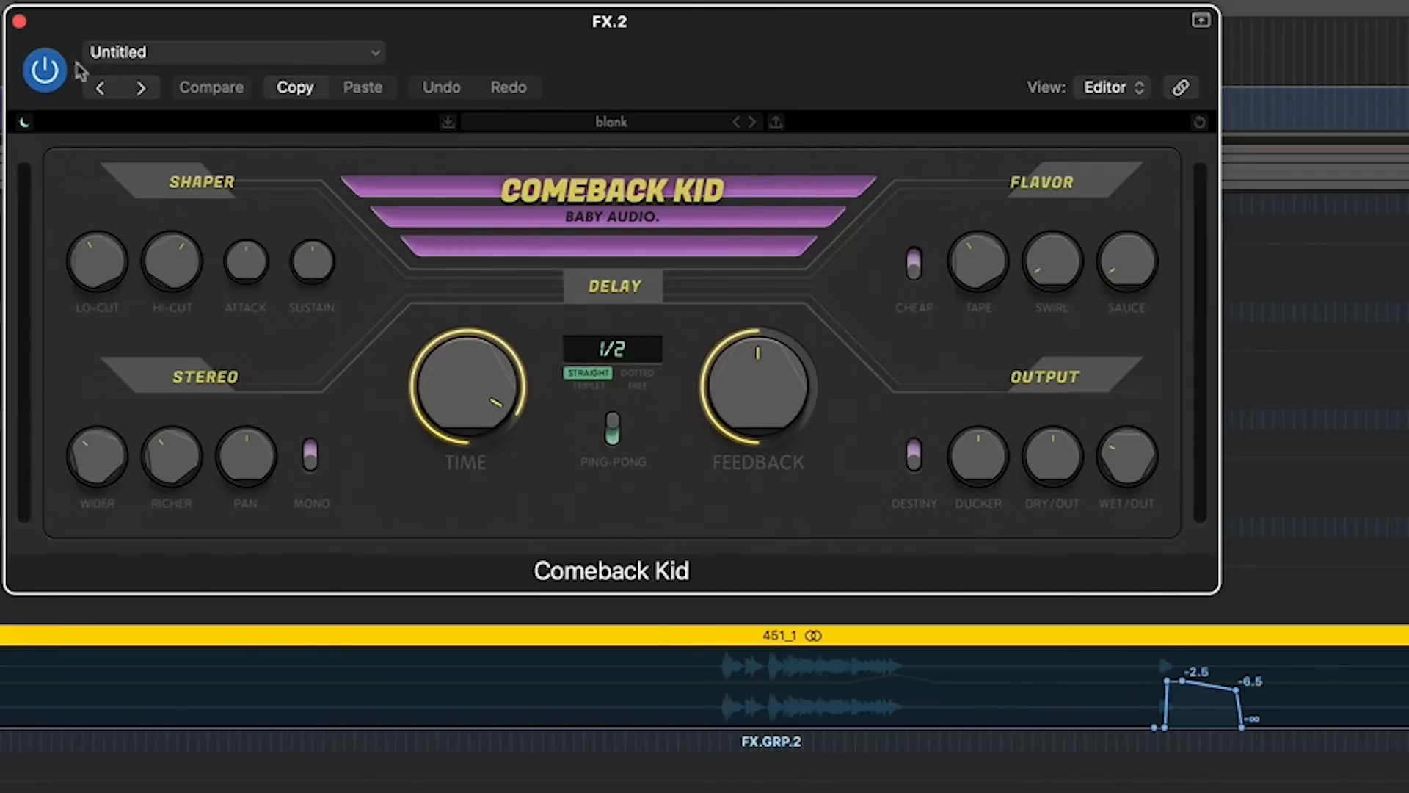
pyautogui.click(17, 22)
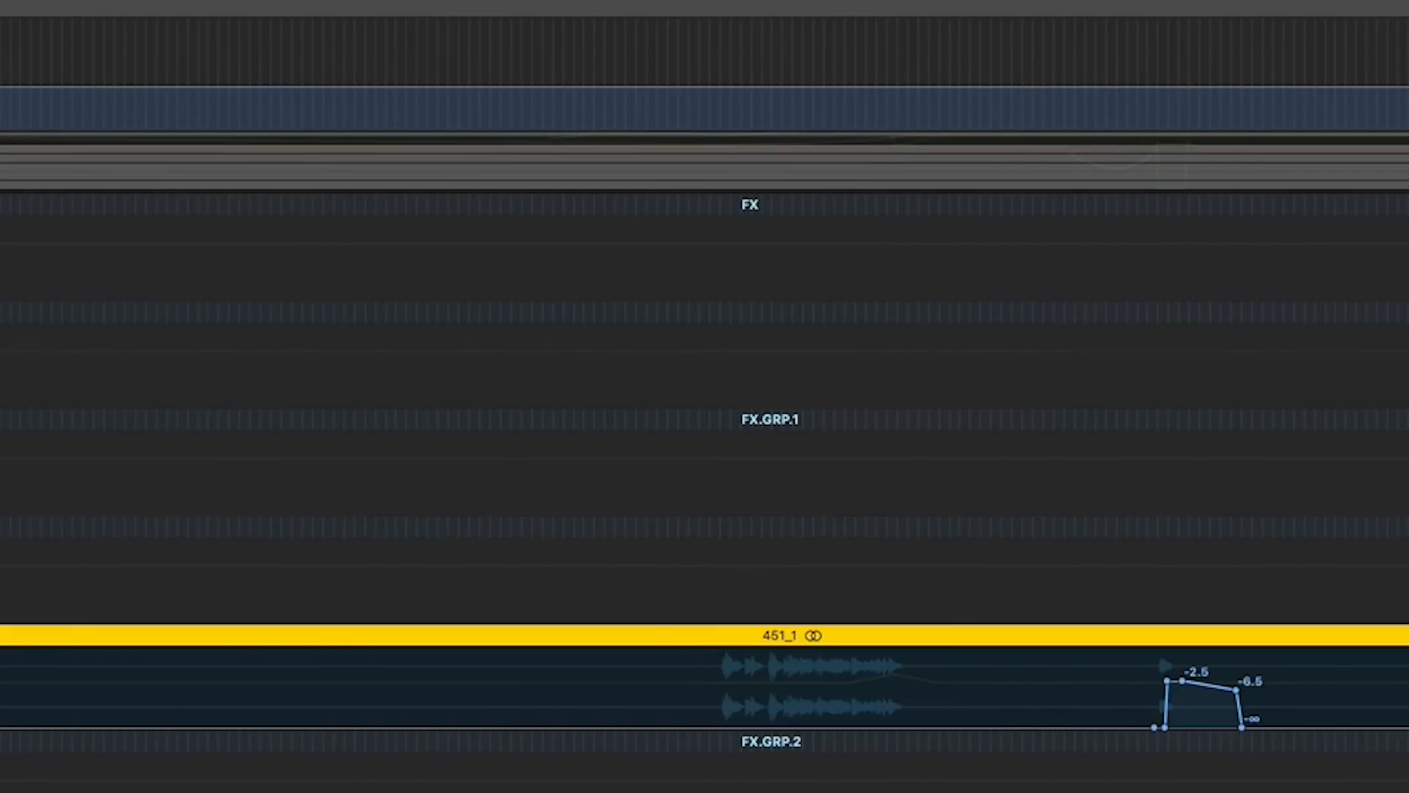
# - Hide the automation, take FX.2 out of solo, and collapse the remaining open stacks to show the whole arrangement
pyautogui.press('a')
pyautogui.press('s')
pyautogui.scroll(10, 704, 440)
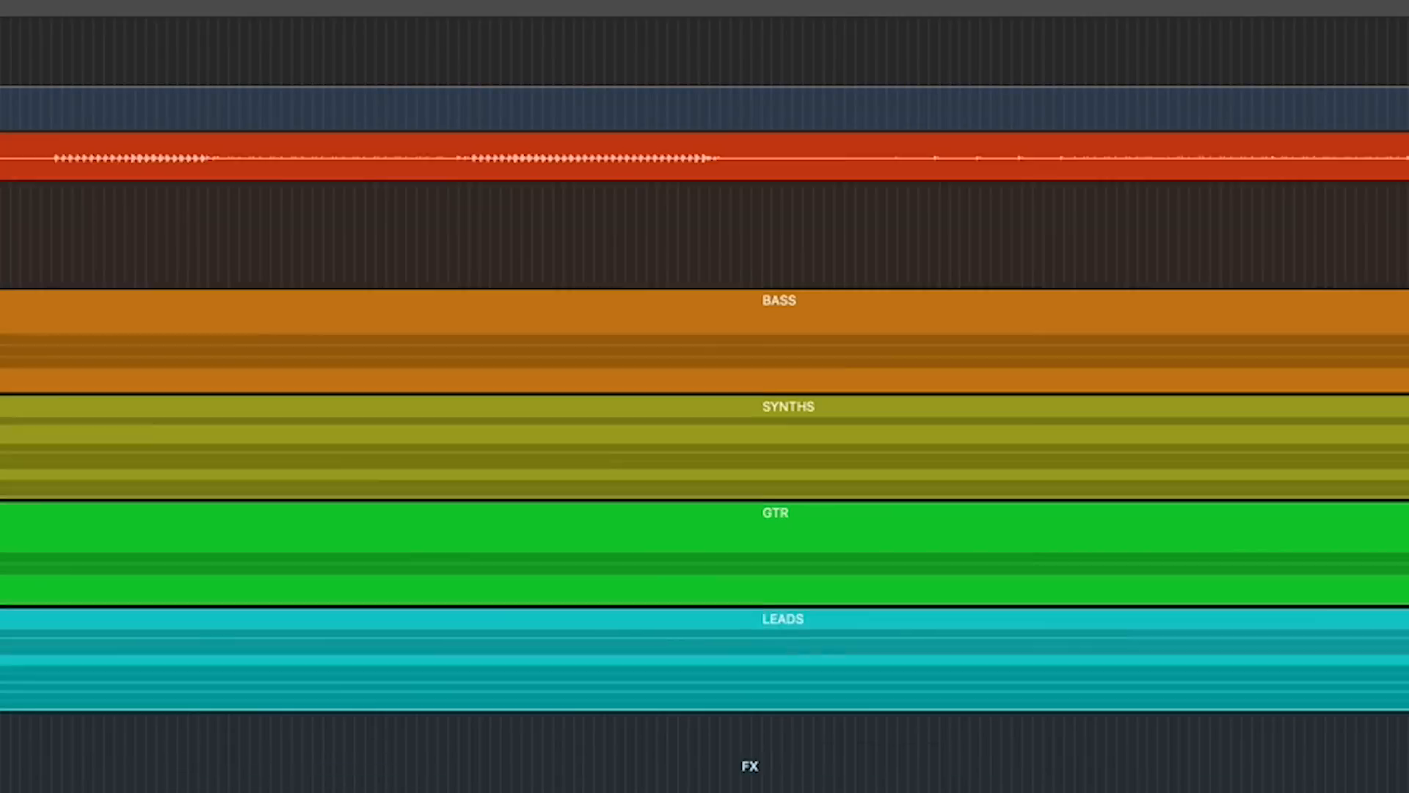
pyautogui.scroll(5, 7, 378)
pyautogui.scroll(-4, 7, 362)
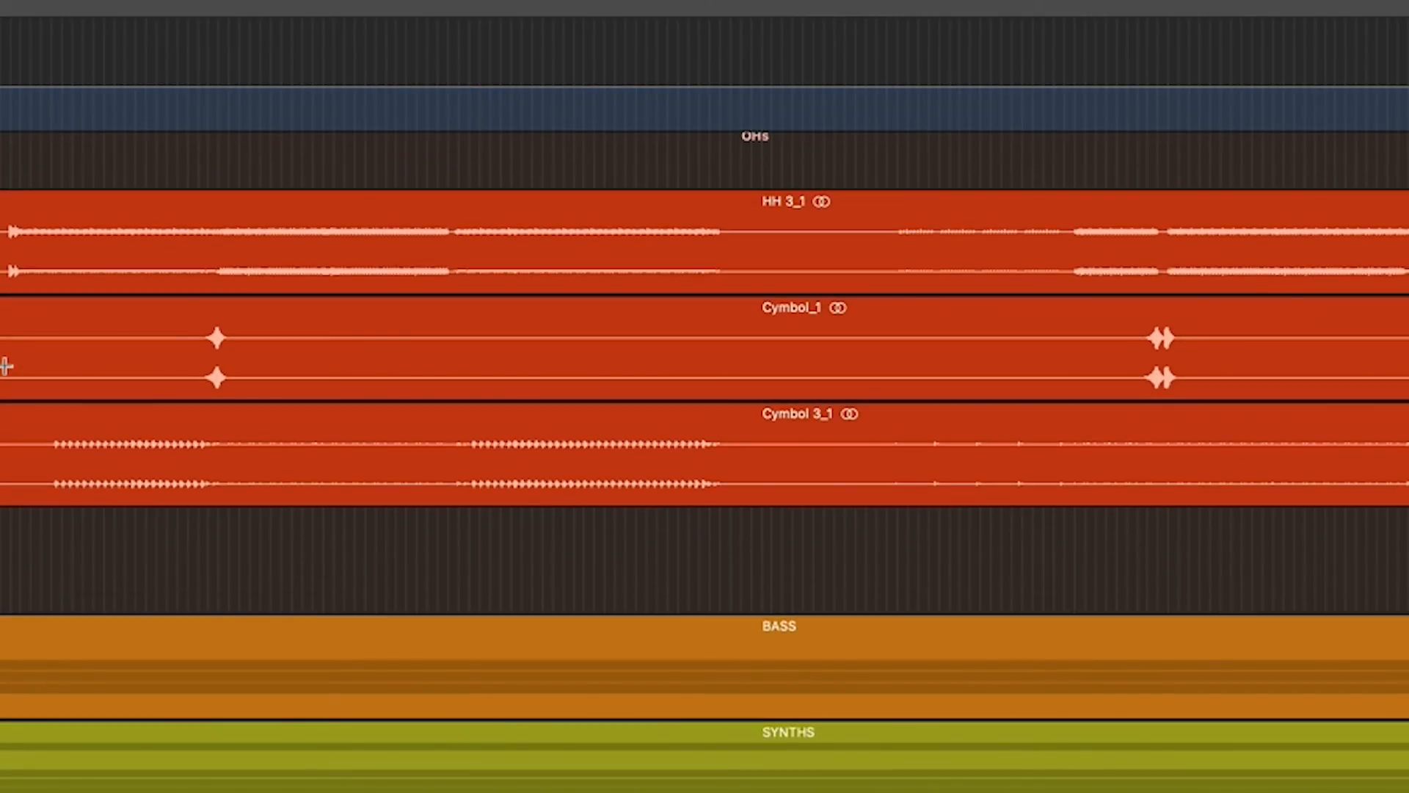
pyautogui.scroll(6, 148, 348)
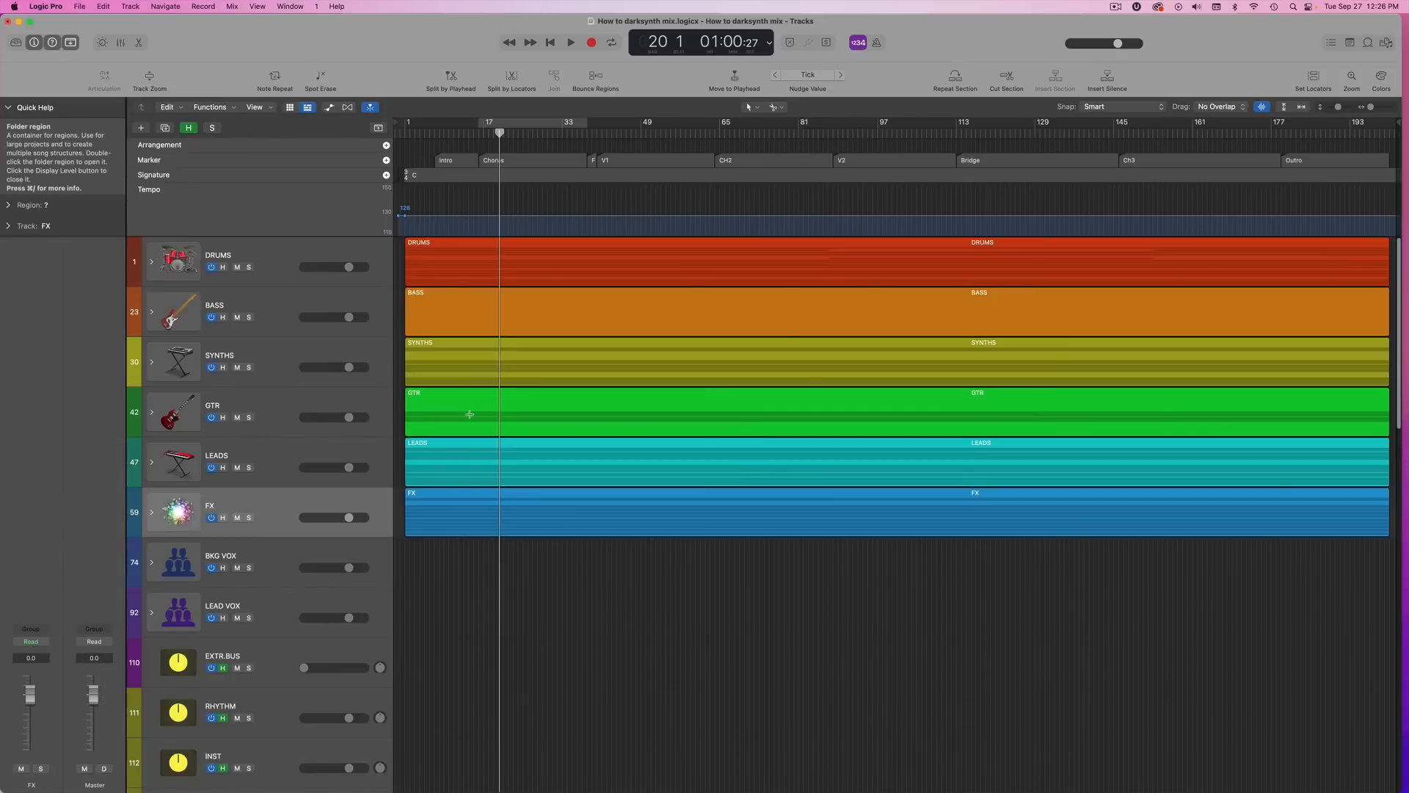
pyautogui.scroll(-4, 469, 413)
pyautogui.scroll(5, 458, 416)
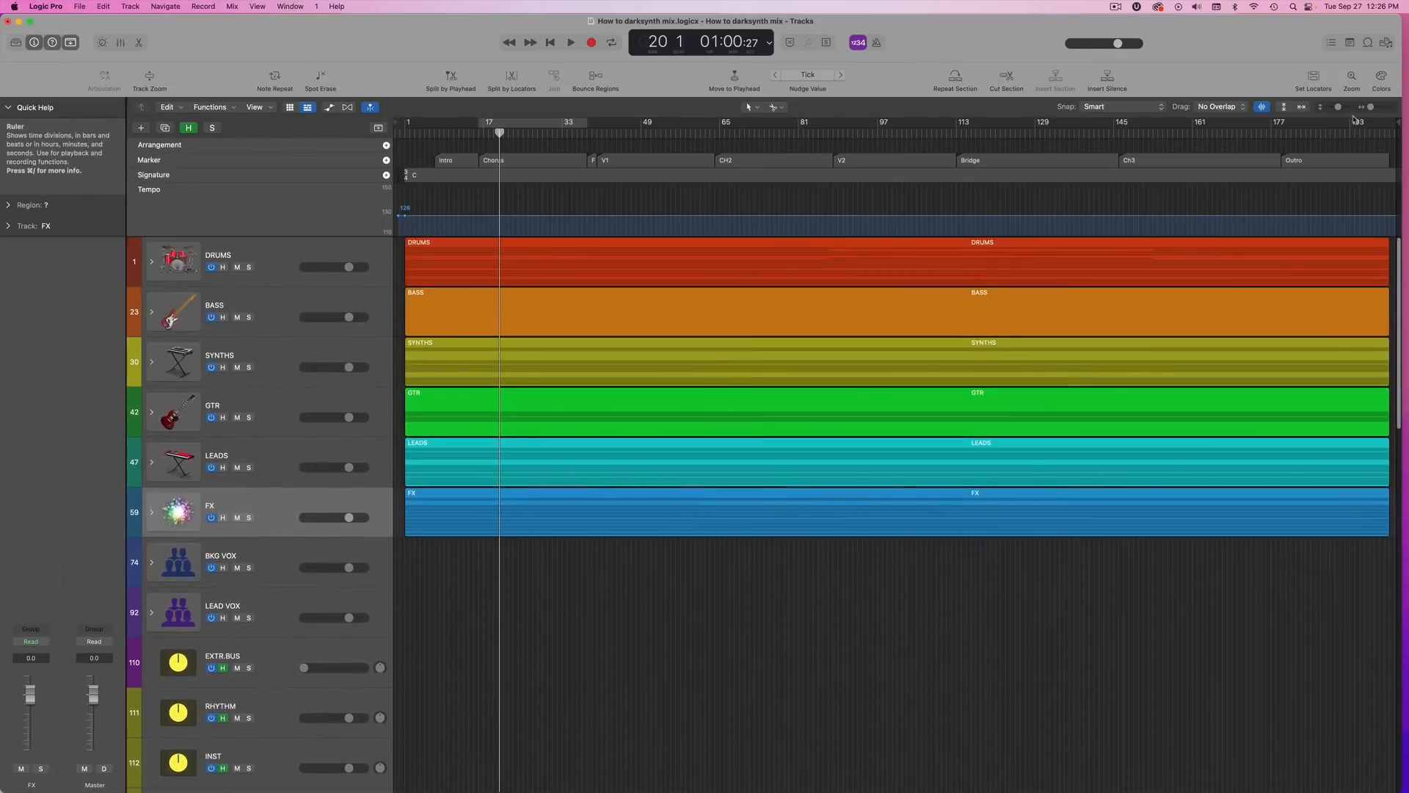